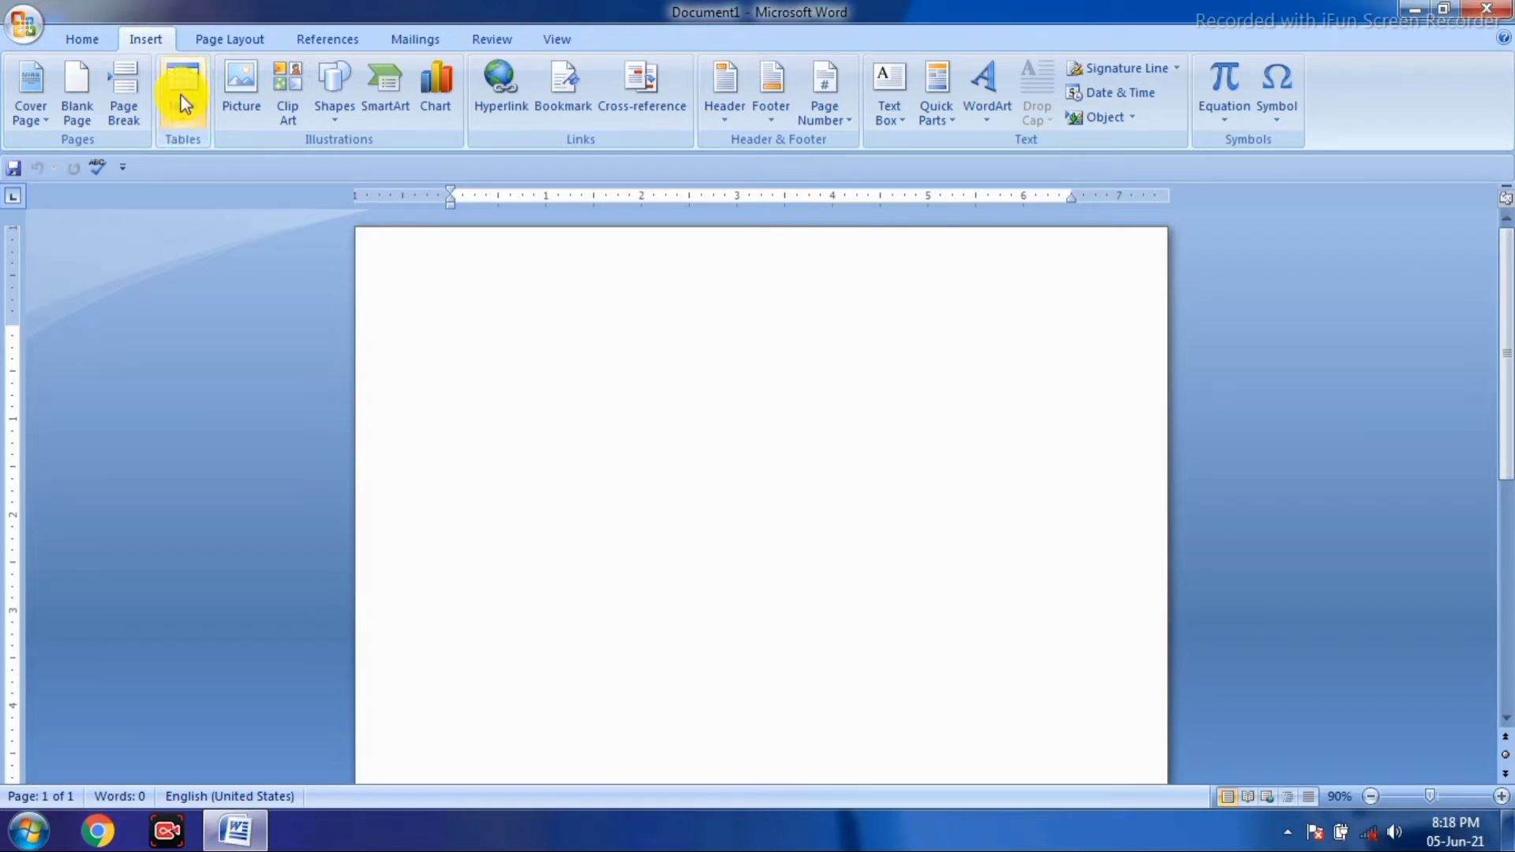
# - Insert an empty 4×4 table at the top of the blank page
pyautogui.click(185, 97)
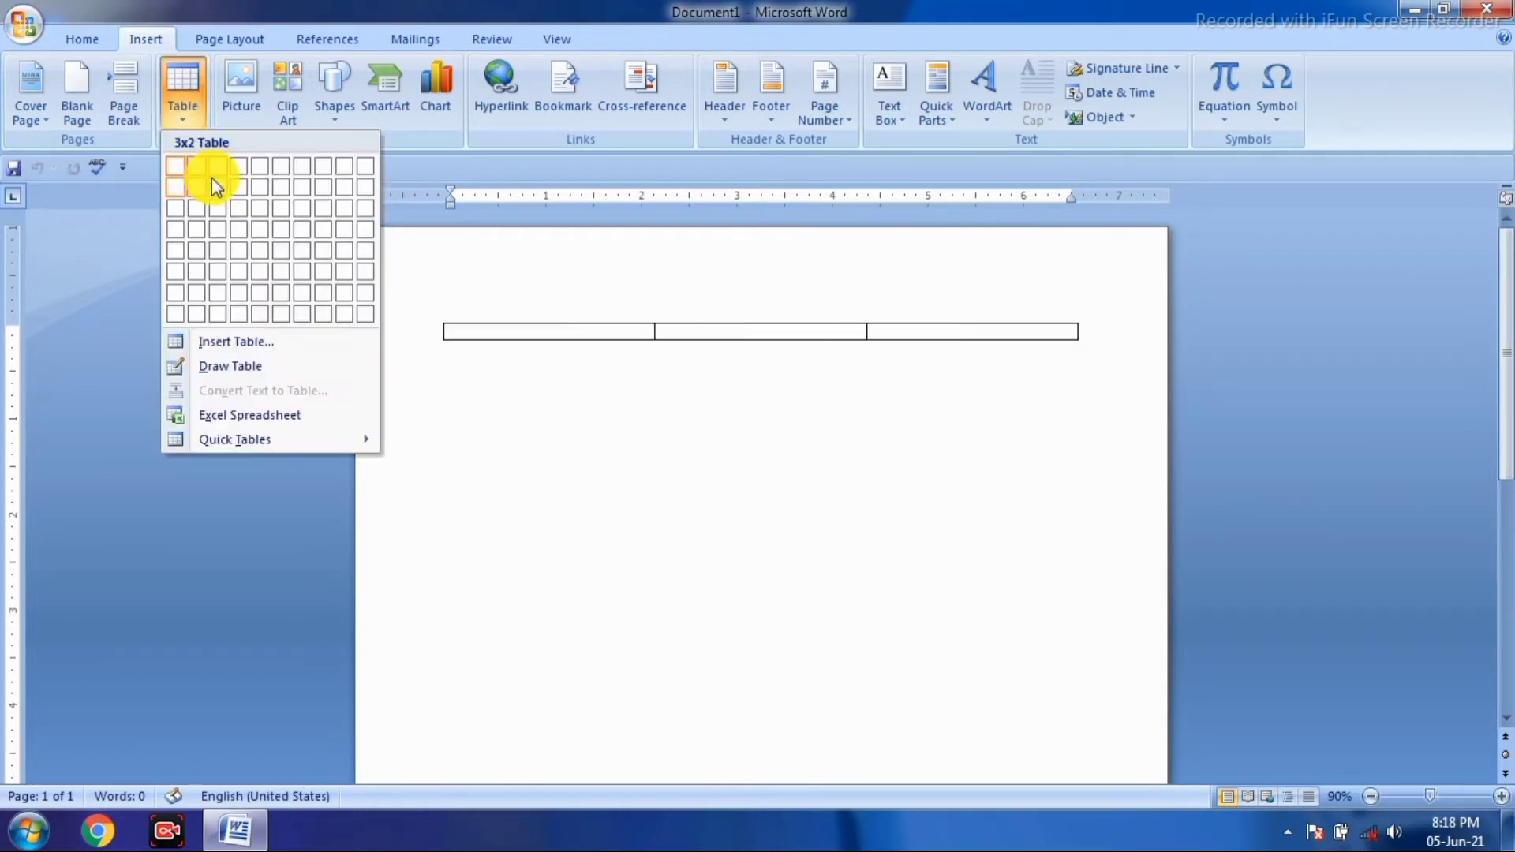
pyautogui.click(240, 231)
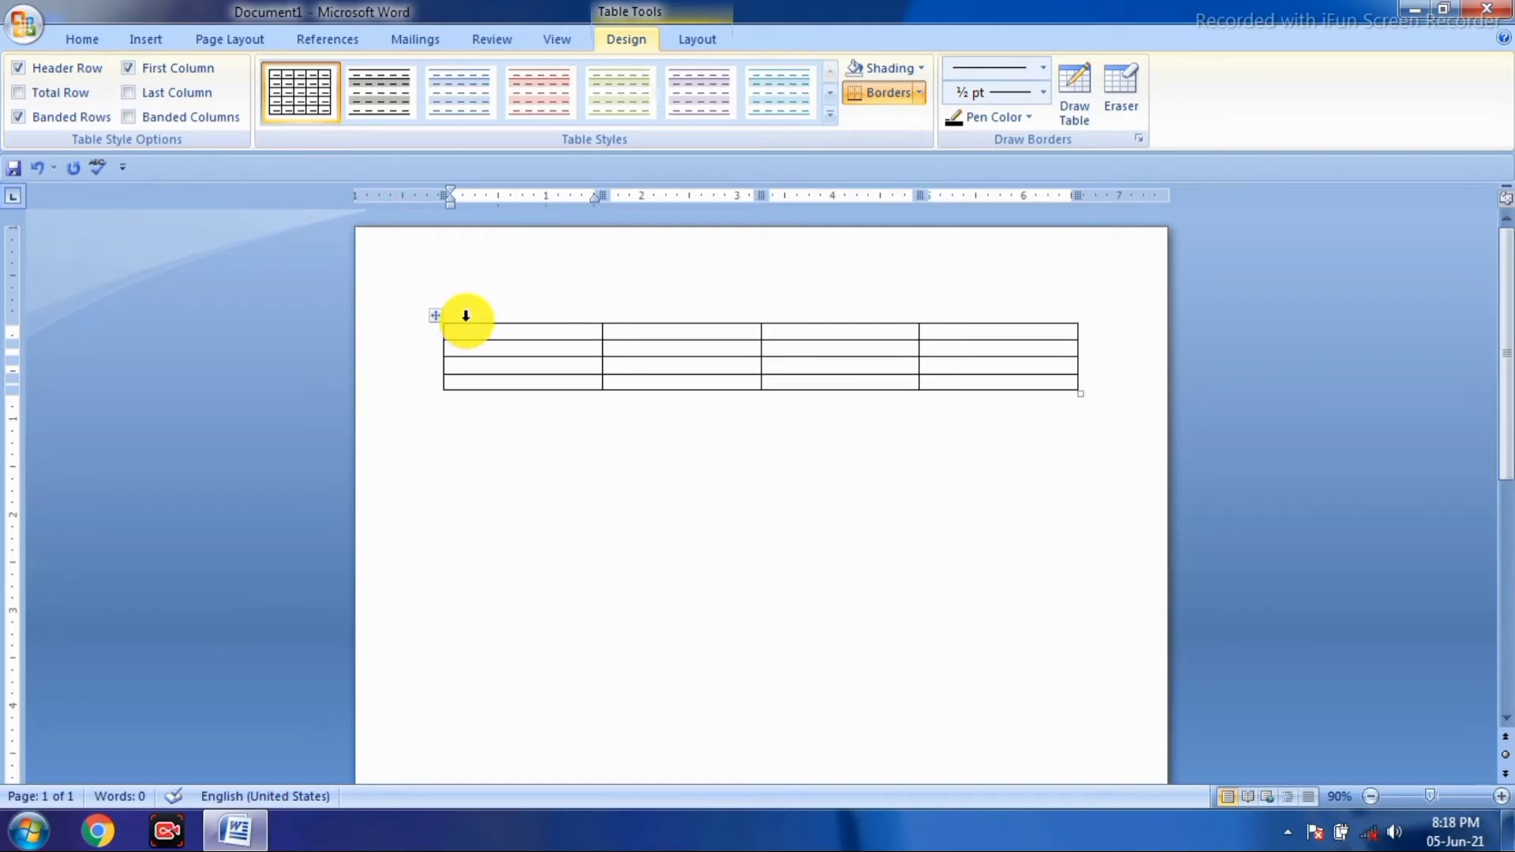
# - Type WASEEM in the table's first cell
pyautogui.write('1')
pyautogui.press('BackSpace')
pyautogui.write('WASEEM')
pyautogui.press('Tab')
# - Fill the second cell with WASEEM followed by three lines of long random letters
pyautogui.write('WASS')
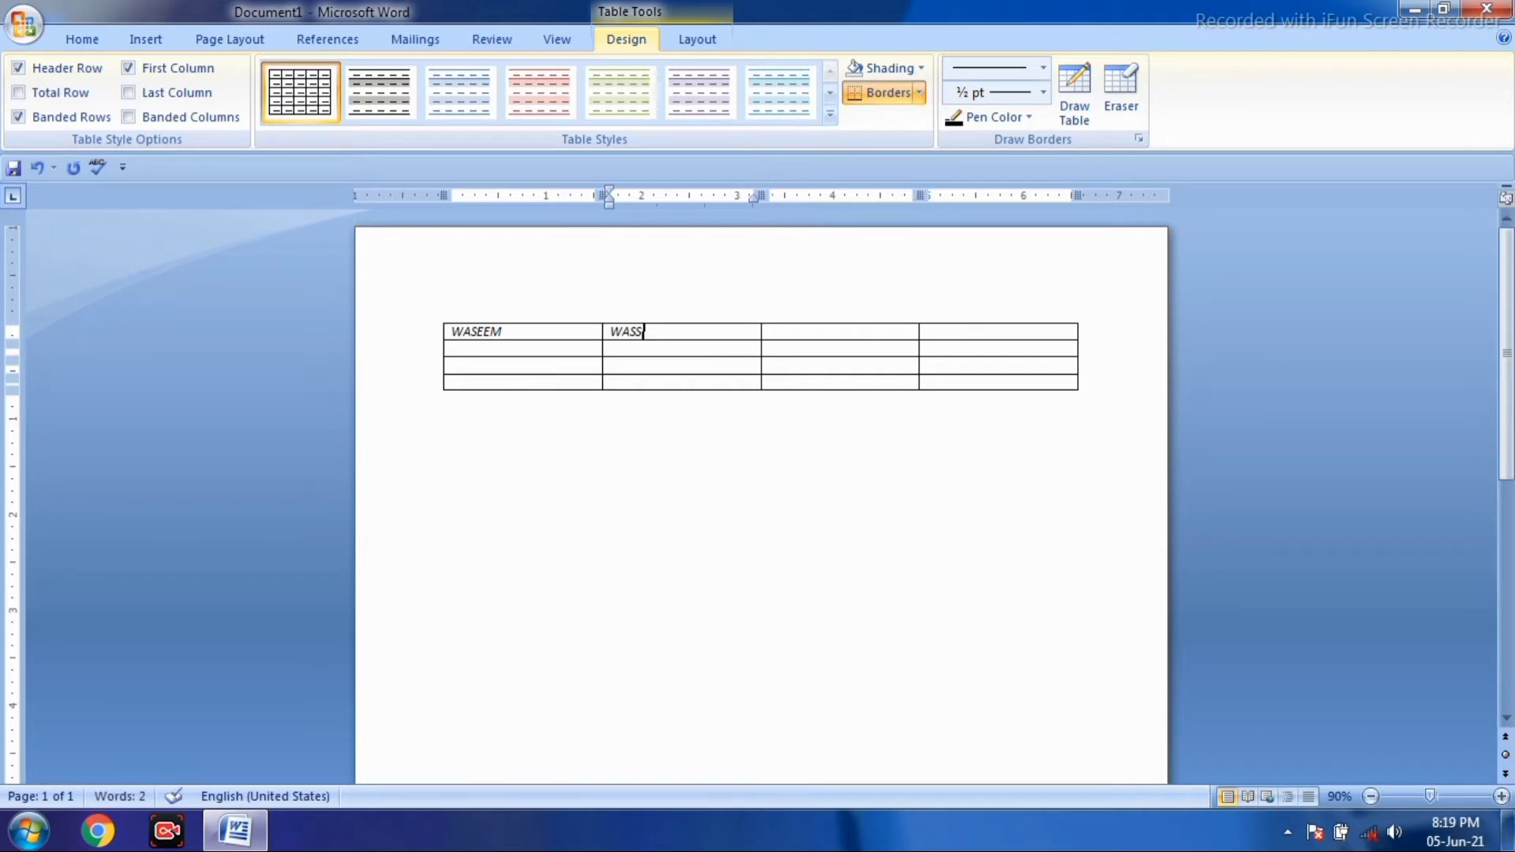
pyautogui.press('BackSpace')
pyautogui.write('EEM')
pyautogui.click(770, 331)
pyautogui.click(663, 332)
pyautogui.write('FLKL;KFDGKGKL;KDLGKFKGFF')
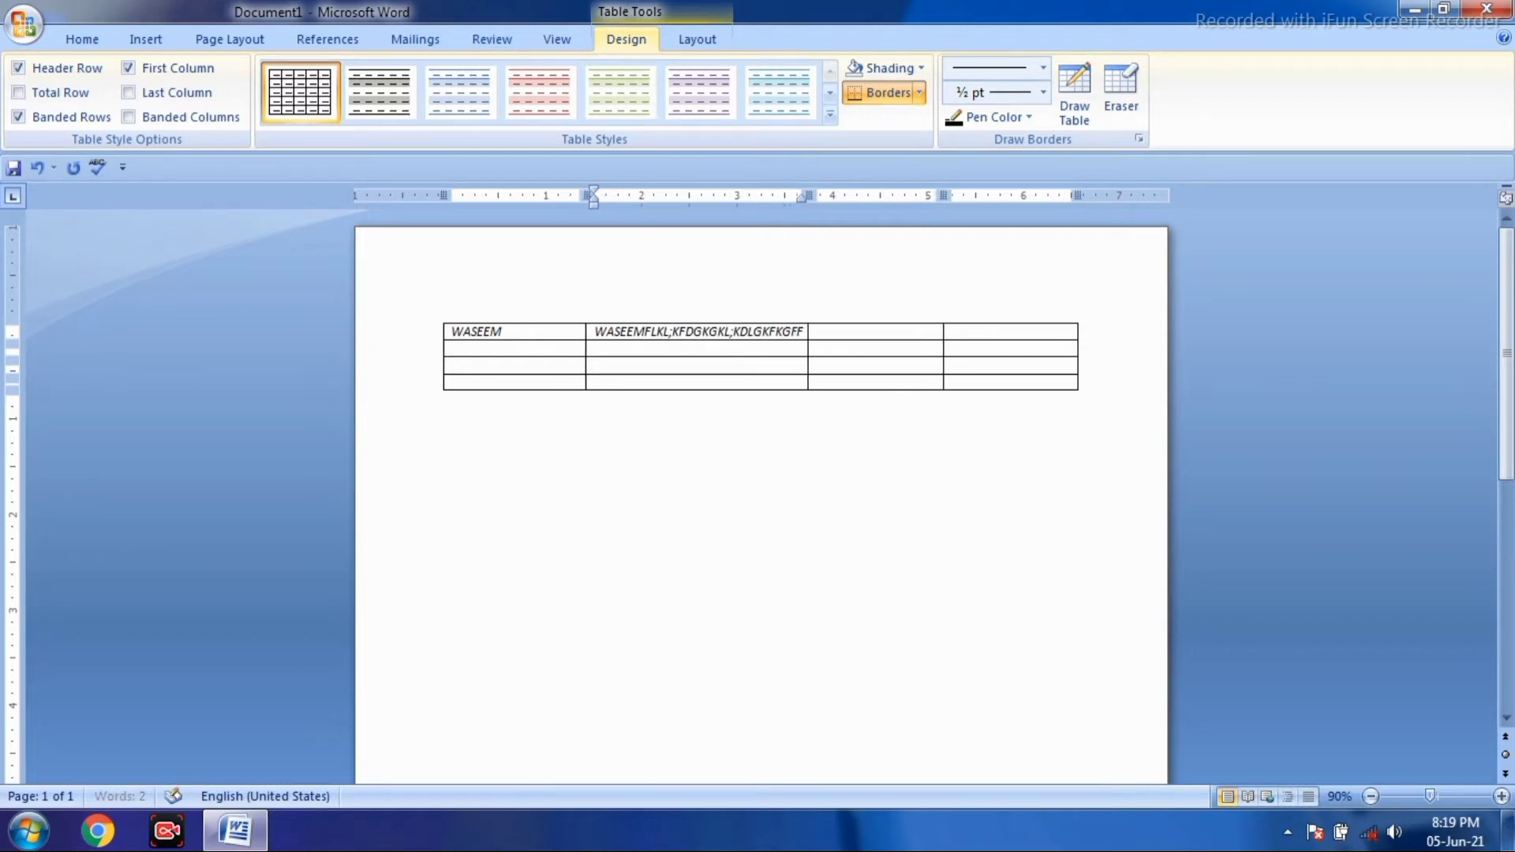
pyautogui.write('KFG FDGFDGKDK;LFKDL;GKFL;GK')
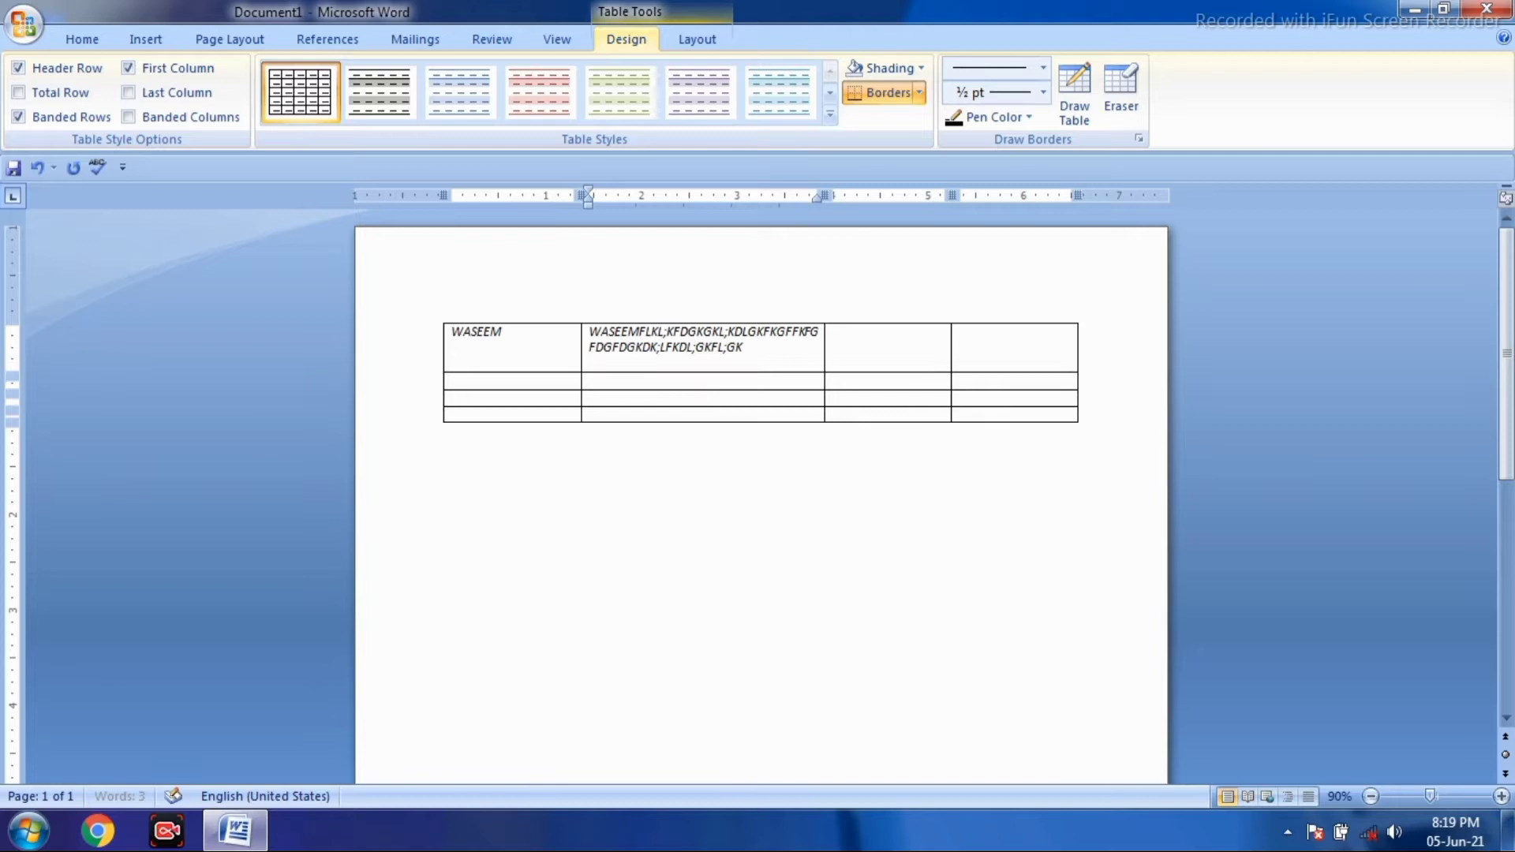
pyautogui.press('Return')
pyautogui.write('FFDLGK;LFKG;KL;GKL;GKFGKKGFKG')
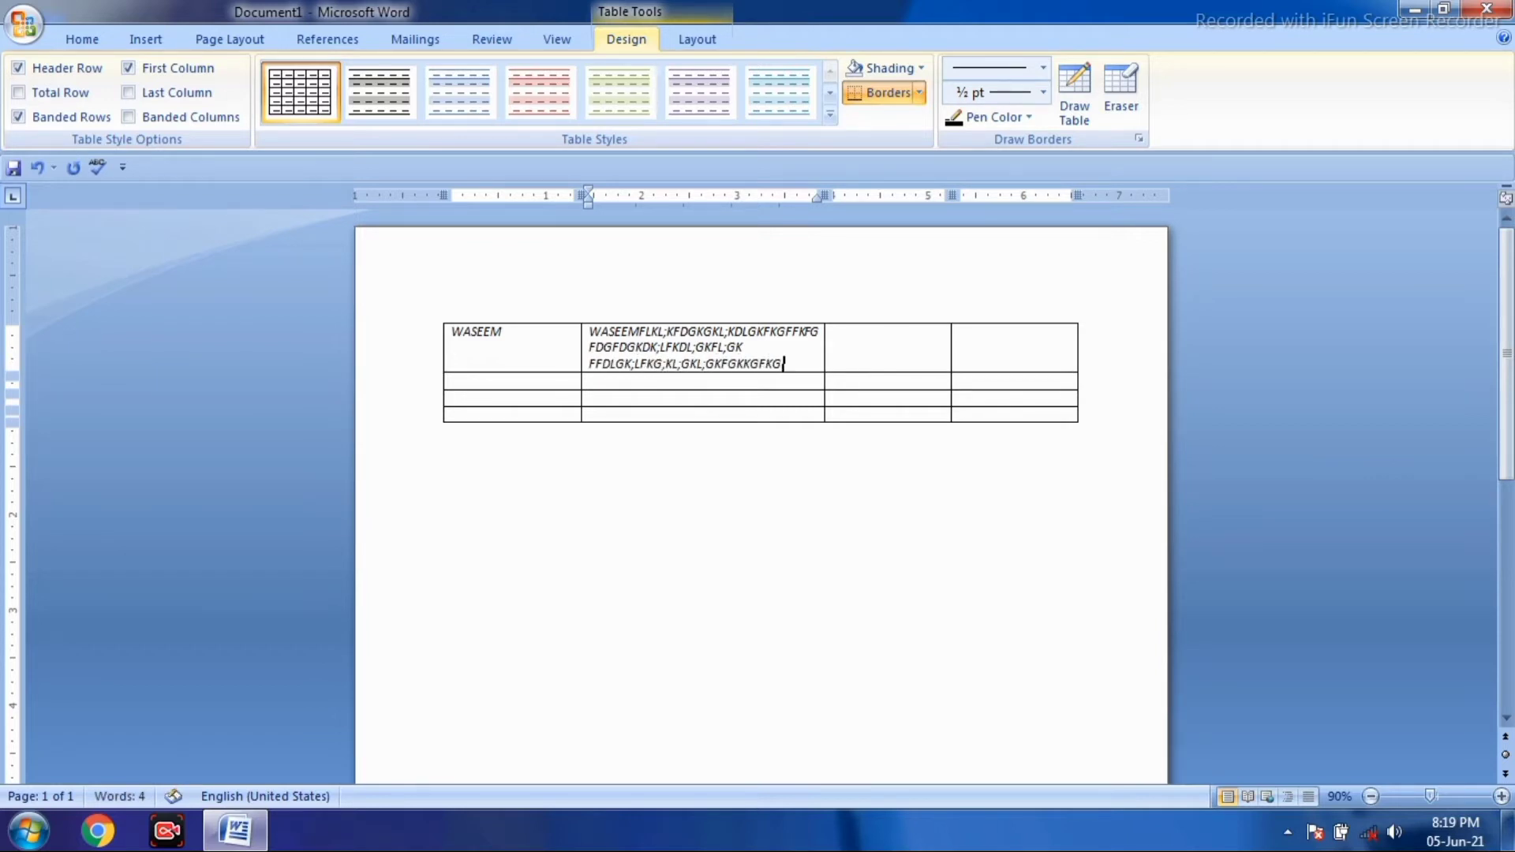
pyautogui.press('Return')
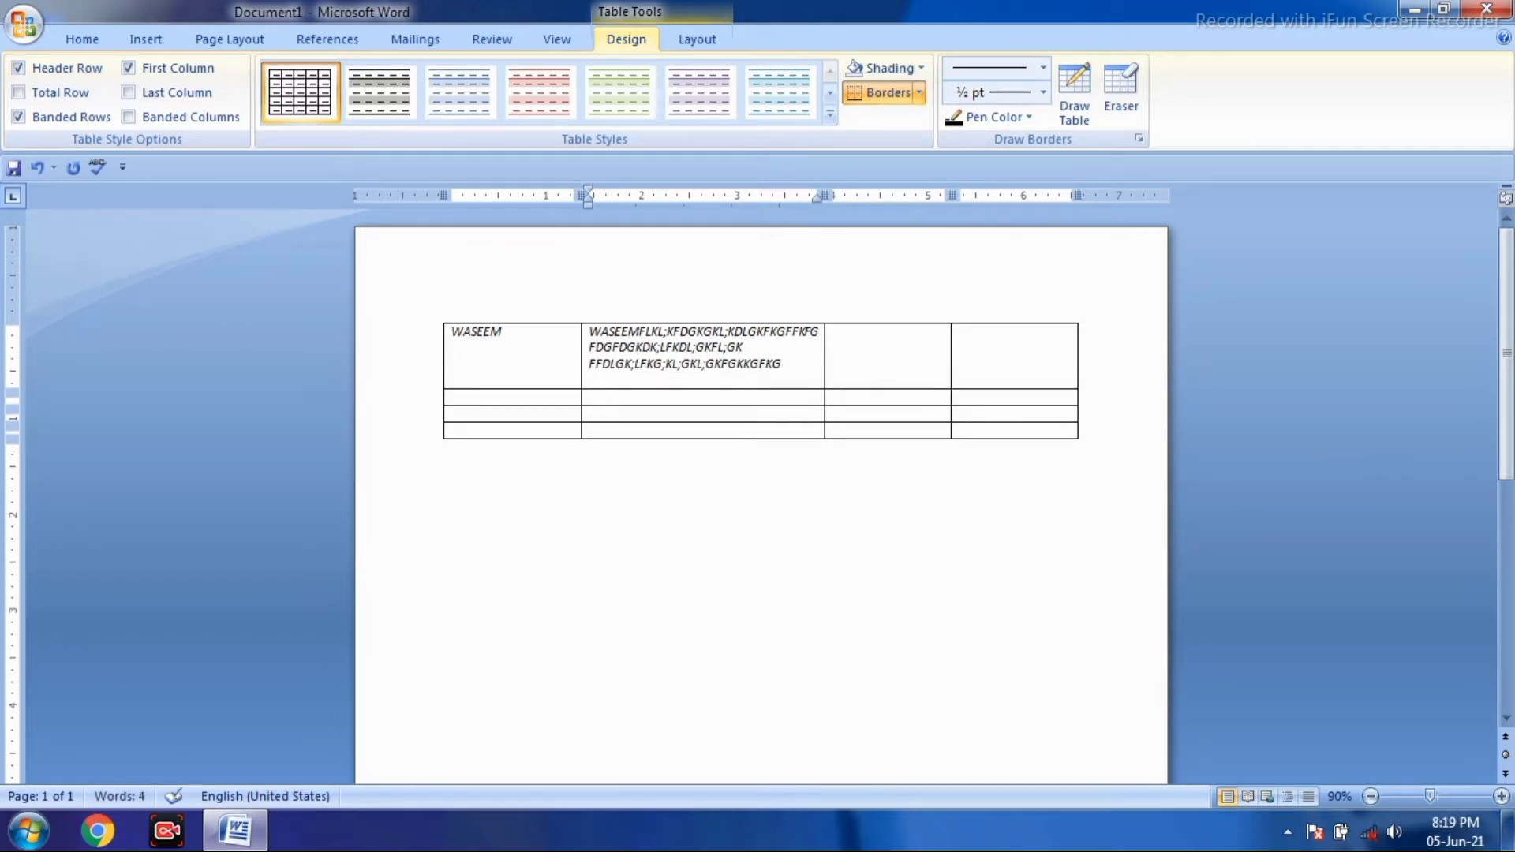
pyautogui.write('KGFDL;GL;FD')
# - Enter LFGH;LKHLHLGKH in the third cell of the first row
pyautogui.click(834, 333)
pyautogui.write('LFGH;LKHLHLGKH')
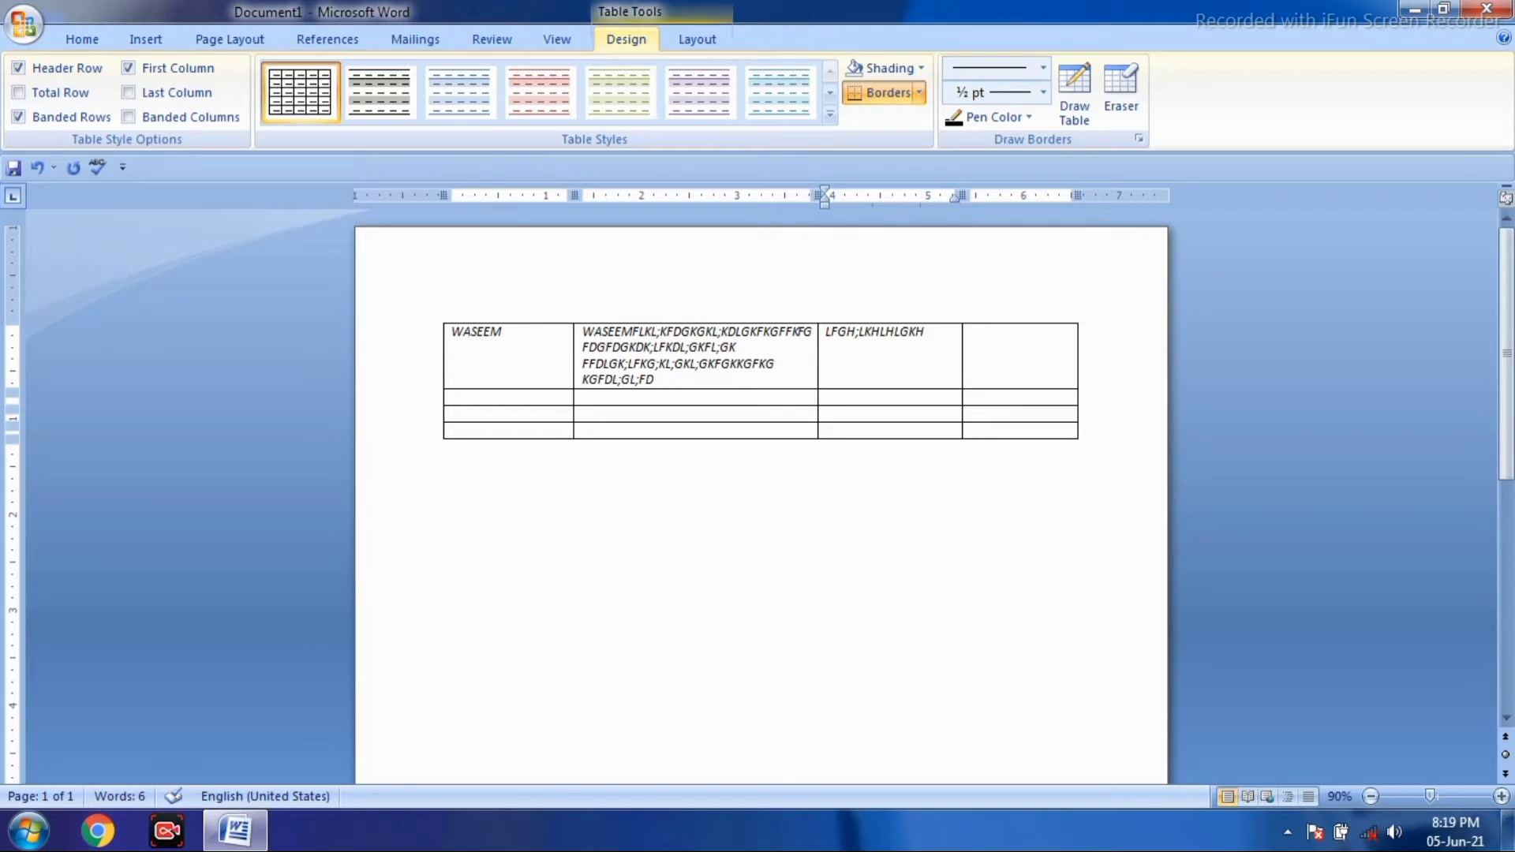
pyautogui.click(972, 332)
pyautogui.click(453, 397)
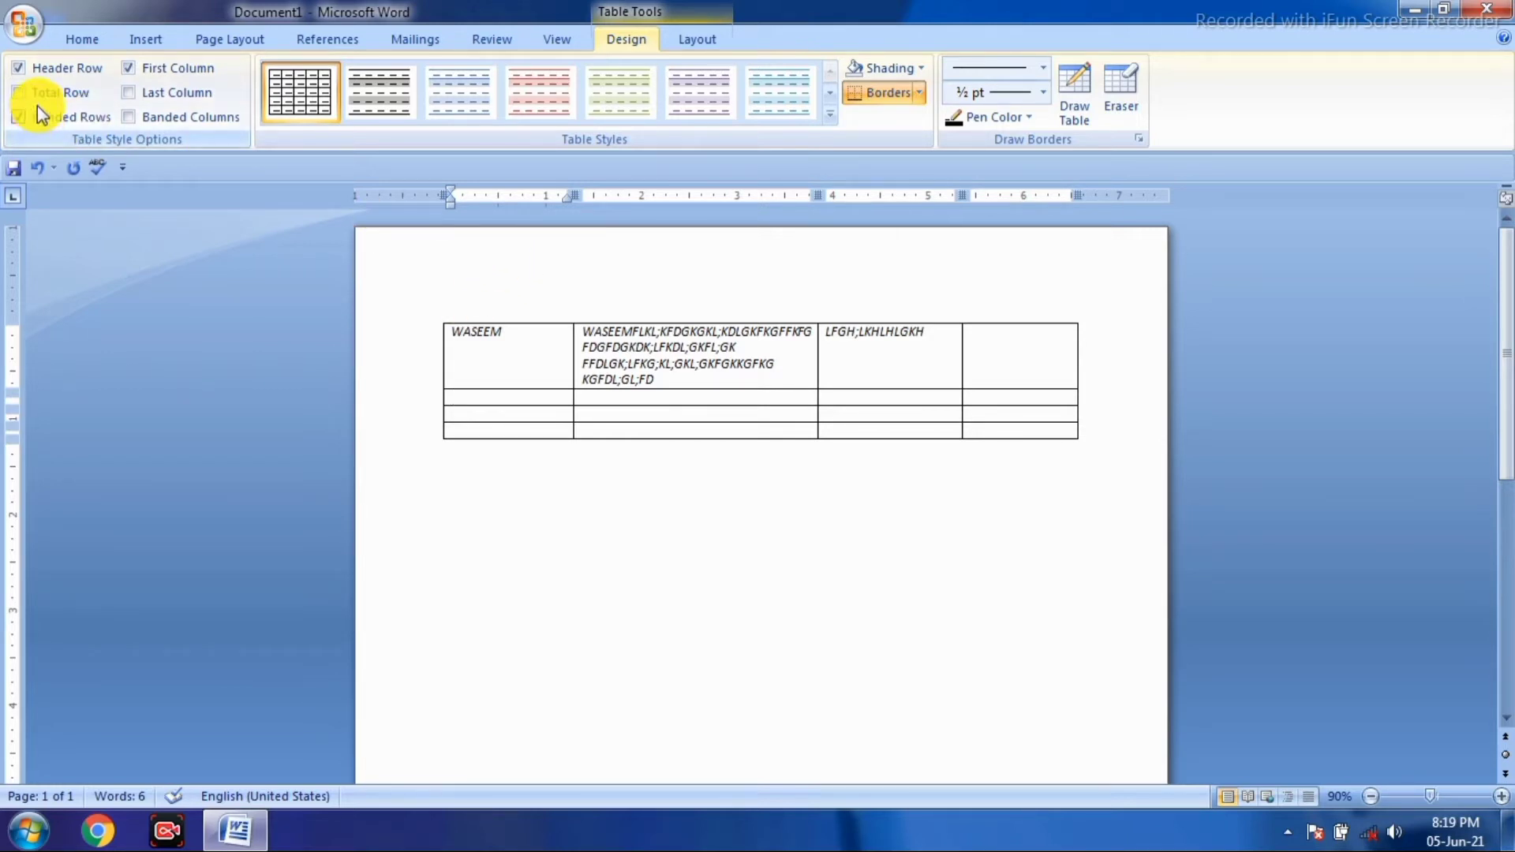
# - With Draw Table, outline a new table below the first and split it into two rows
pyautogui.click(136, 46)
pyautogui.click(180, 91)
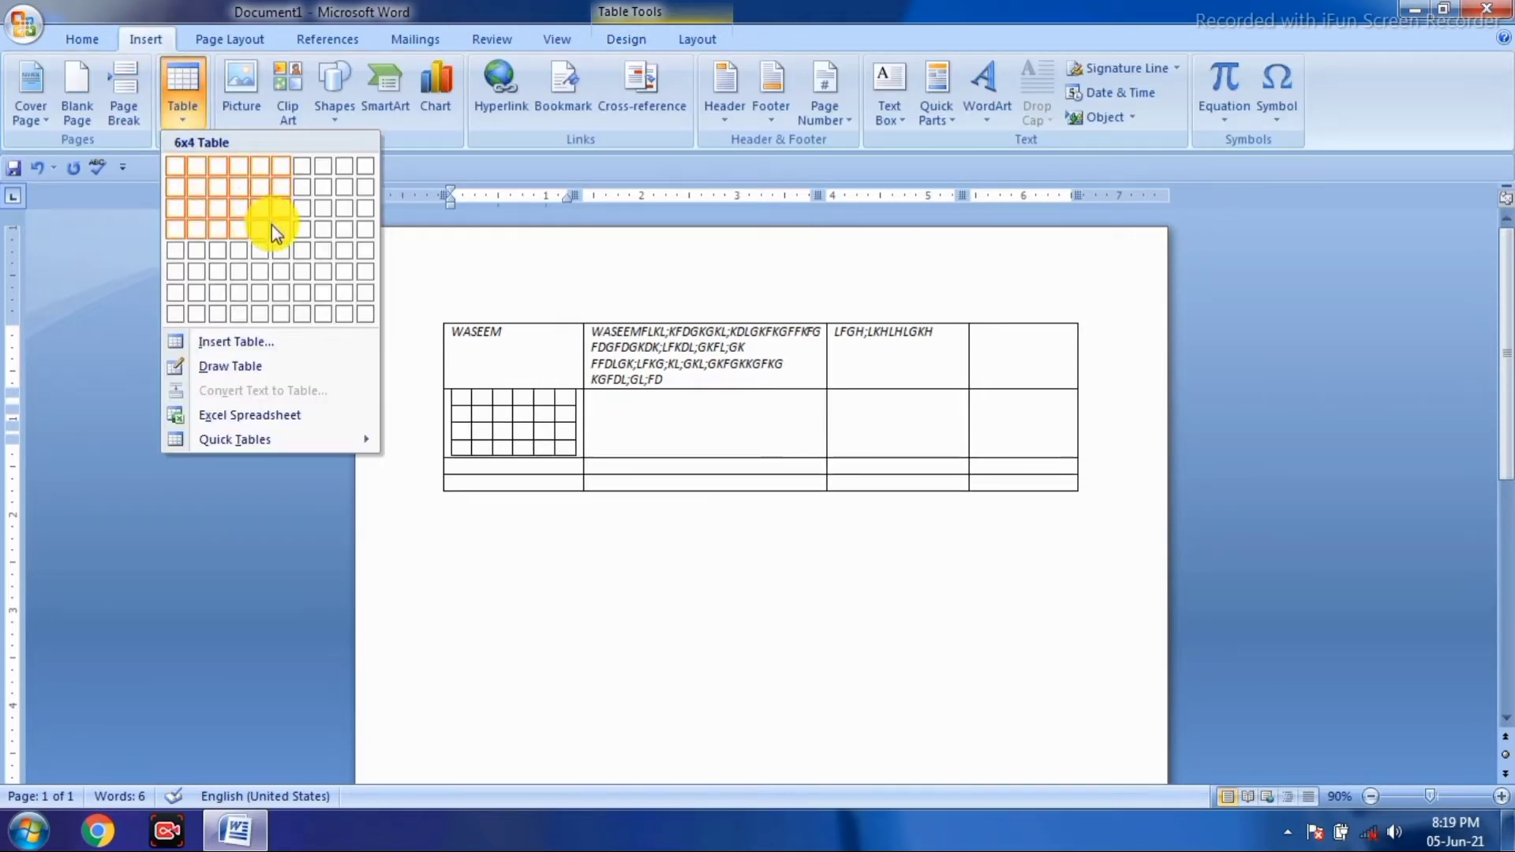
pyautogui.click(642, 512)
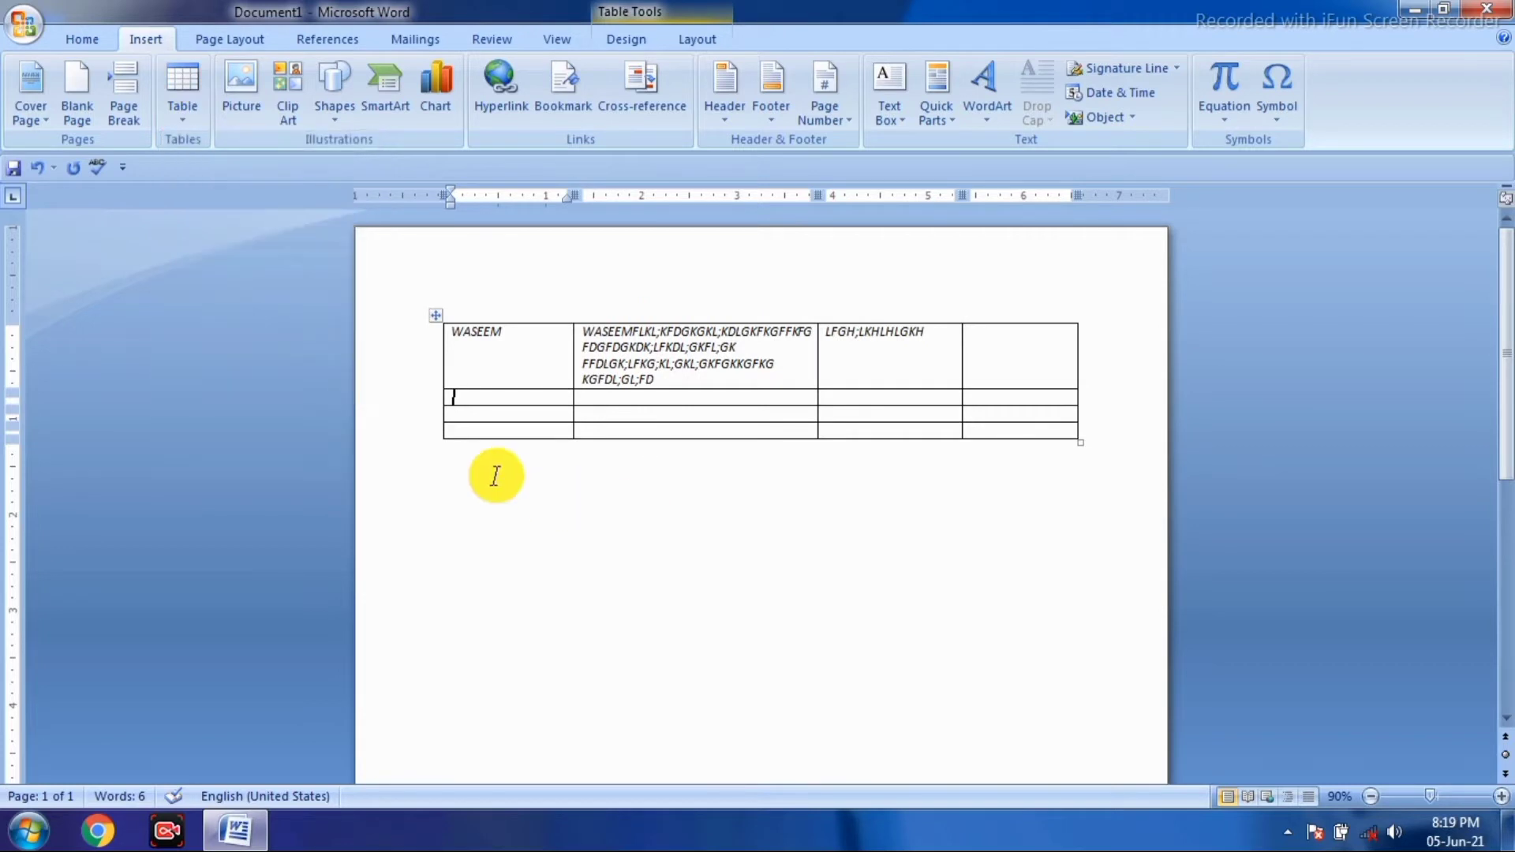
pyautogui.click(184, 122)
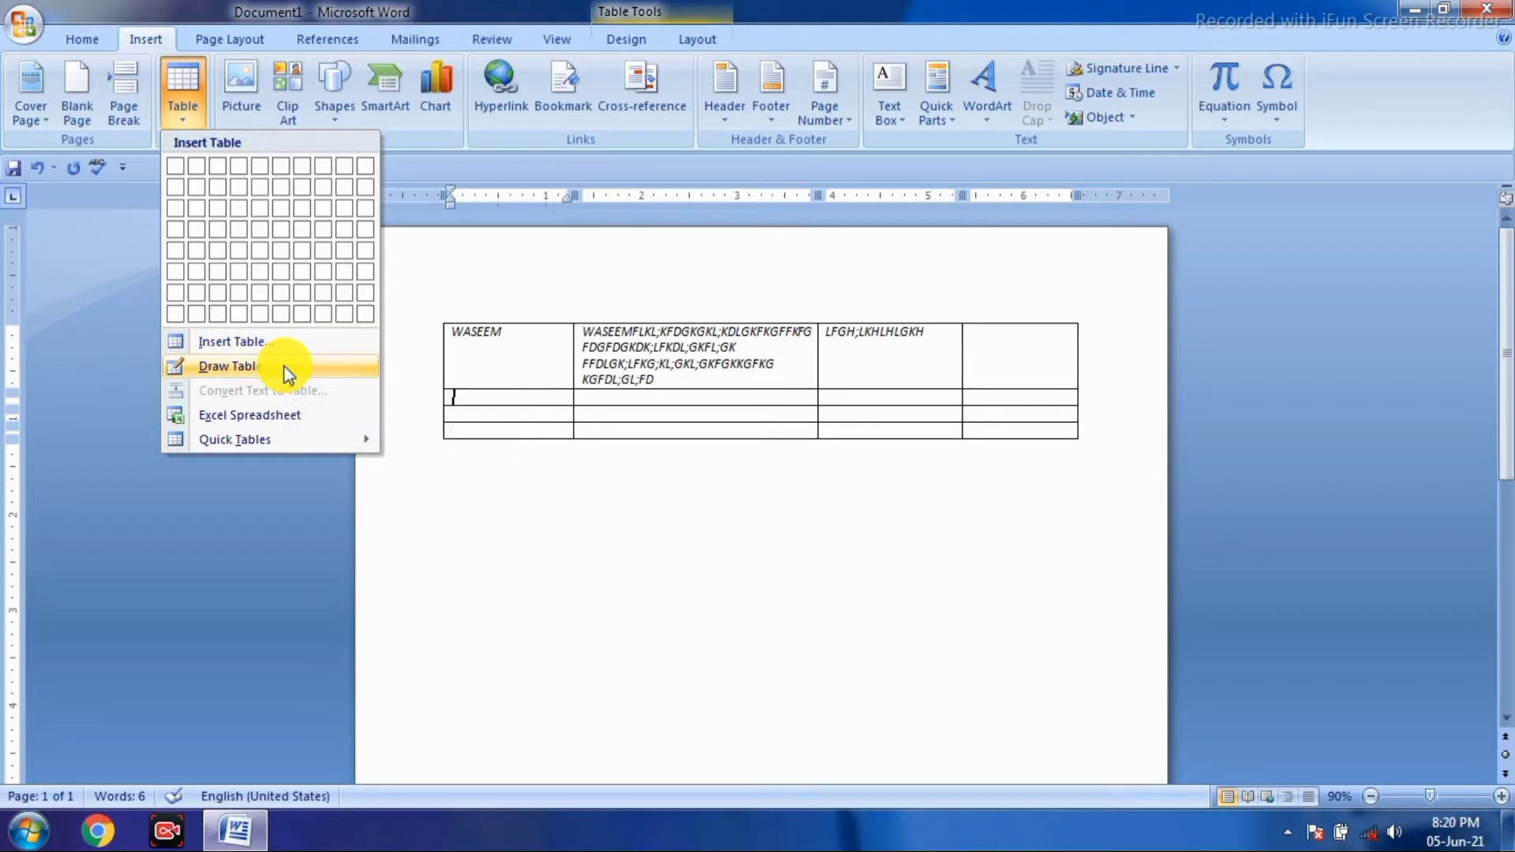
pyautogui.click(229, 366)
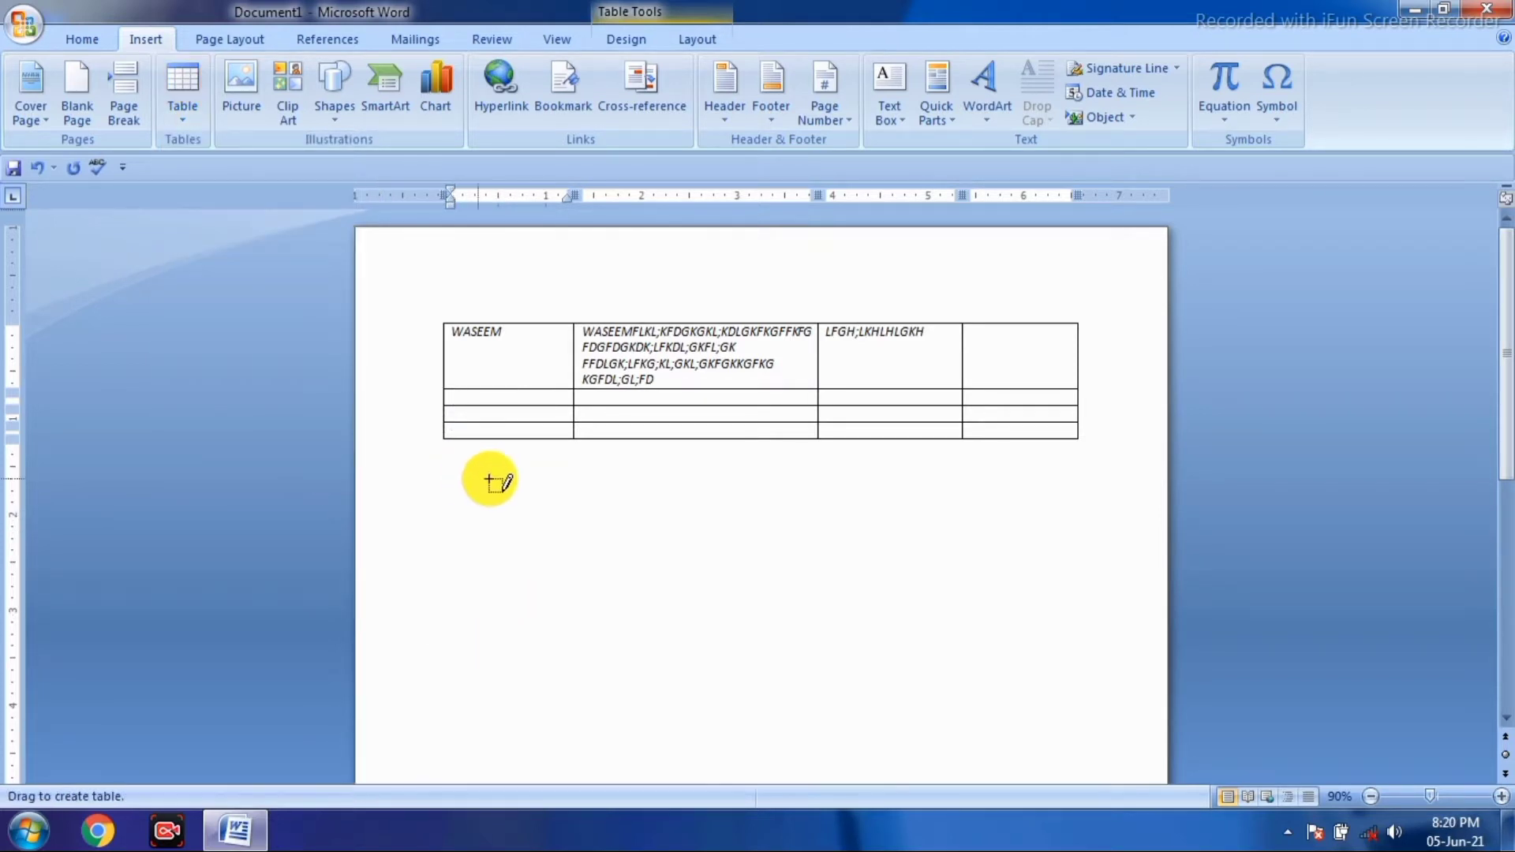
pyautogui.moveTo(453, 478)
pyautogui.mouseDown()
pyautogui.moveTo(845, 511)
pyautogui.moveTo(1096, 503)
pyautogui.mouseUp()
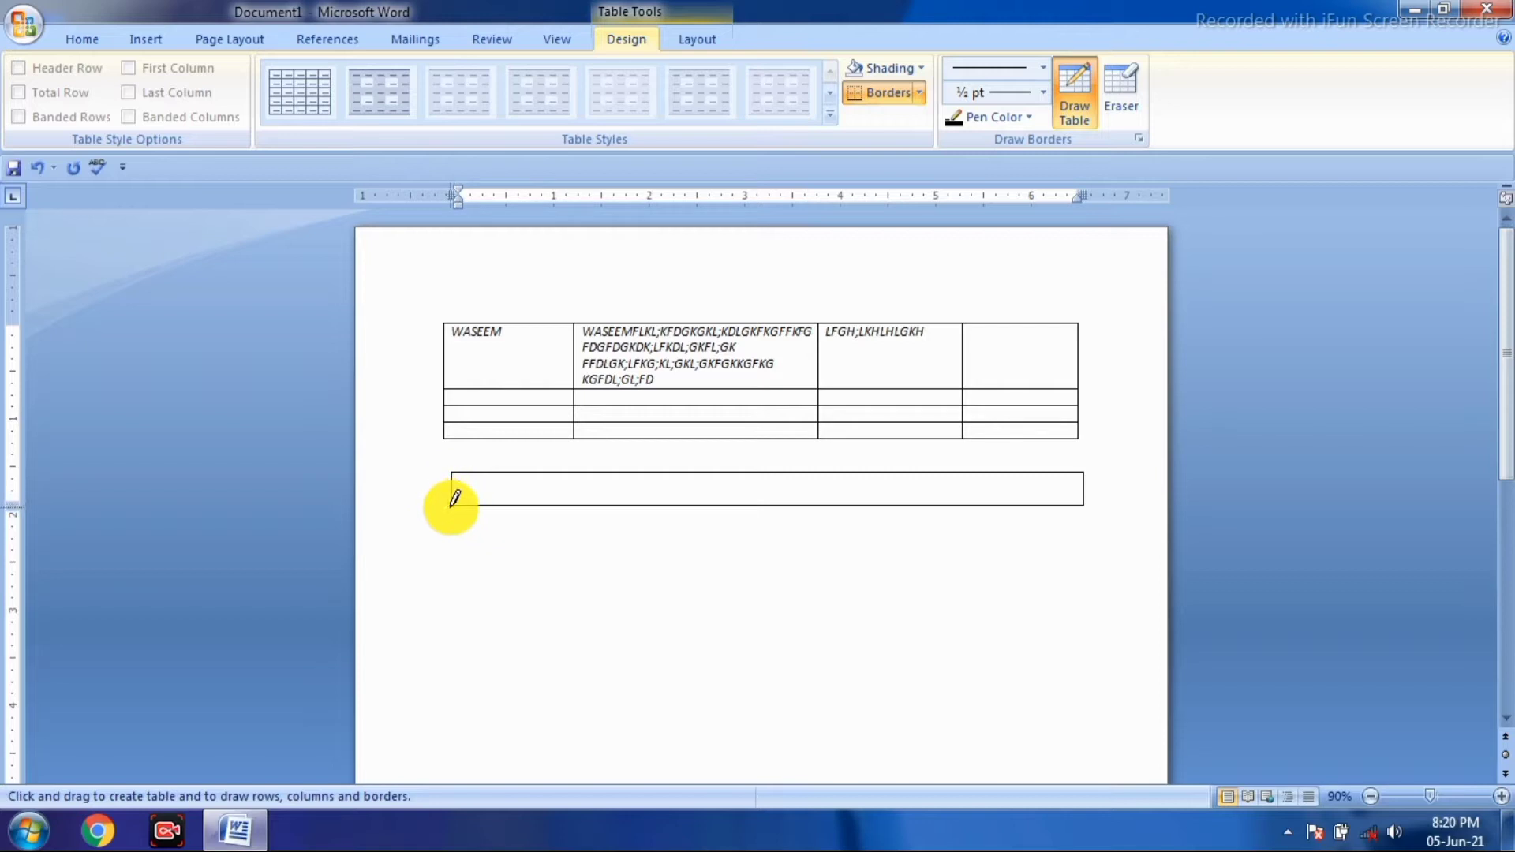
pyautogui.moveTo(456, 501)
pyautogui.mouseDown()
pyautogui.moveTo(468, 626)
pyautogui.moveTo(484, 589)
pyautogui.moveTo(1082, 522)
pyautogui.mouseUp()
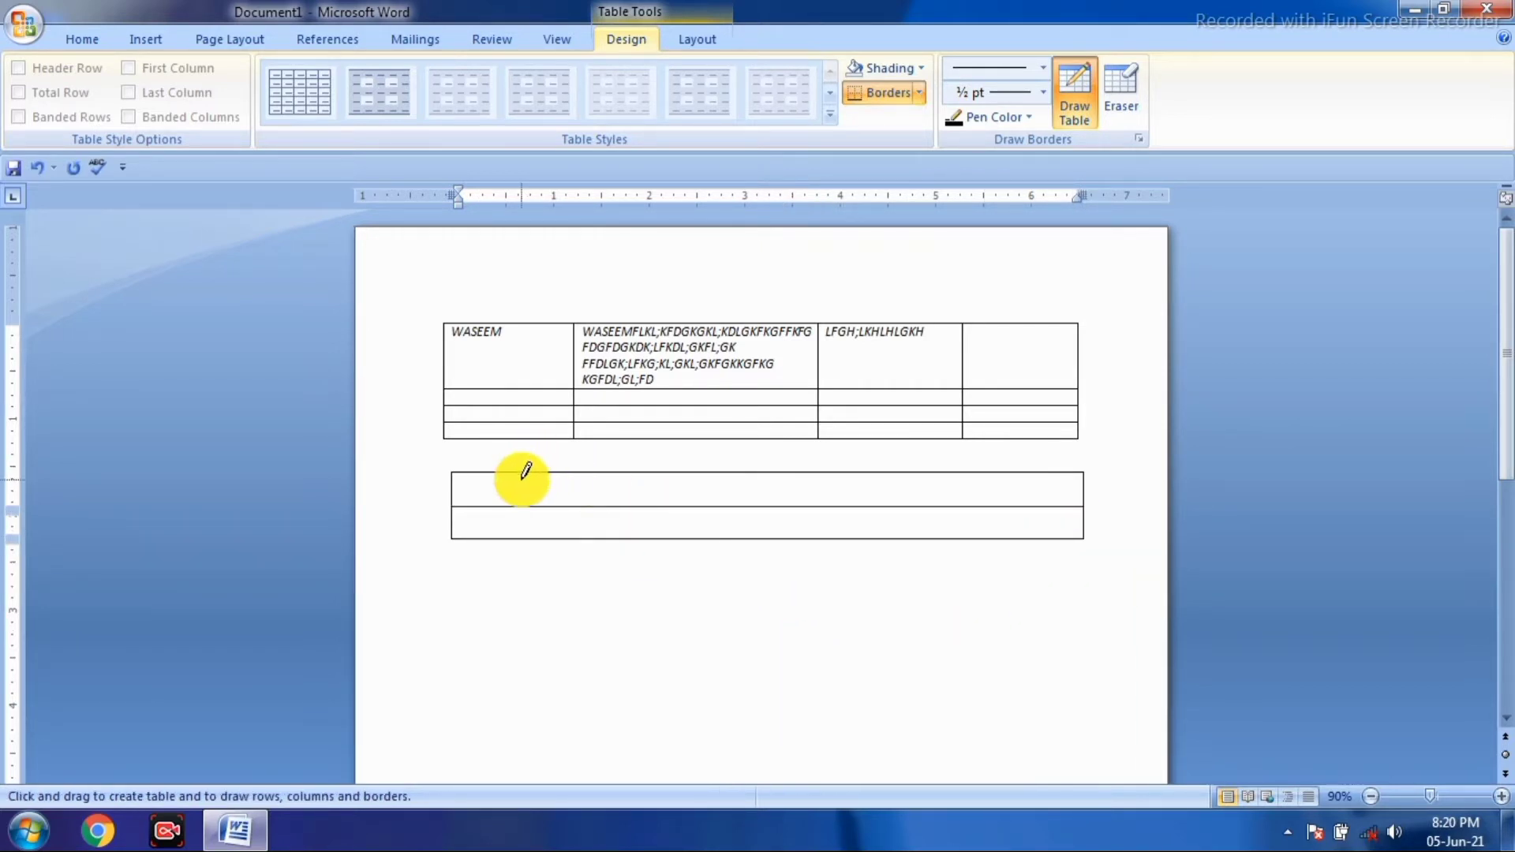
# - Draw six vertical borders dividing the new table into seven columns
pyautogui.moveTo(519, 473); pyautogui.dragTo(519, 539)
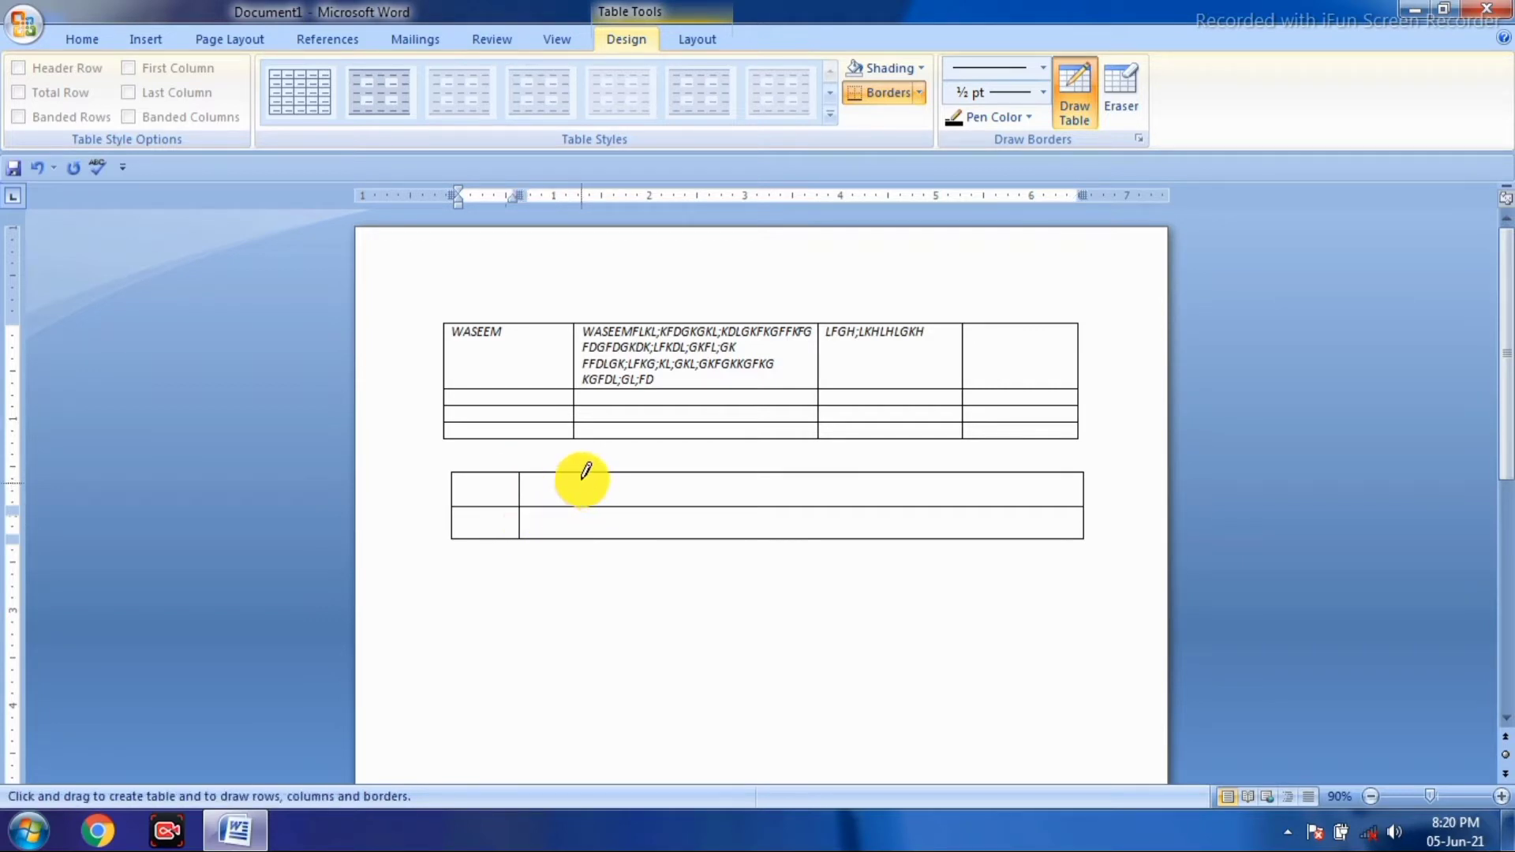
pyautogui.moveTo(582, 474); pyautogui.dragTo(582, 539)
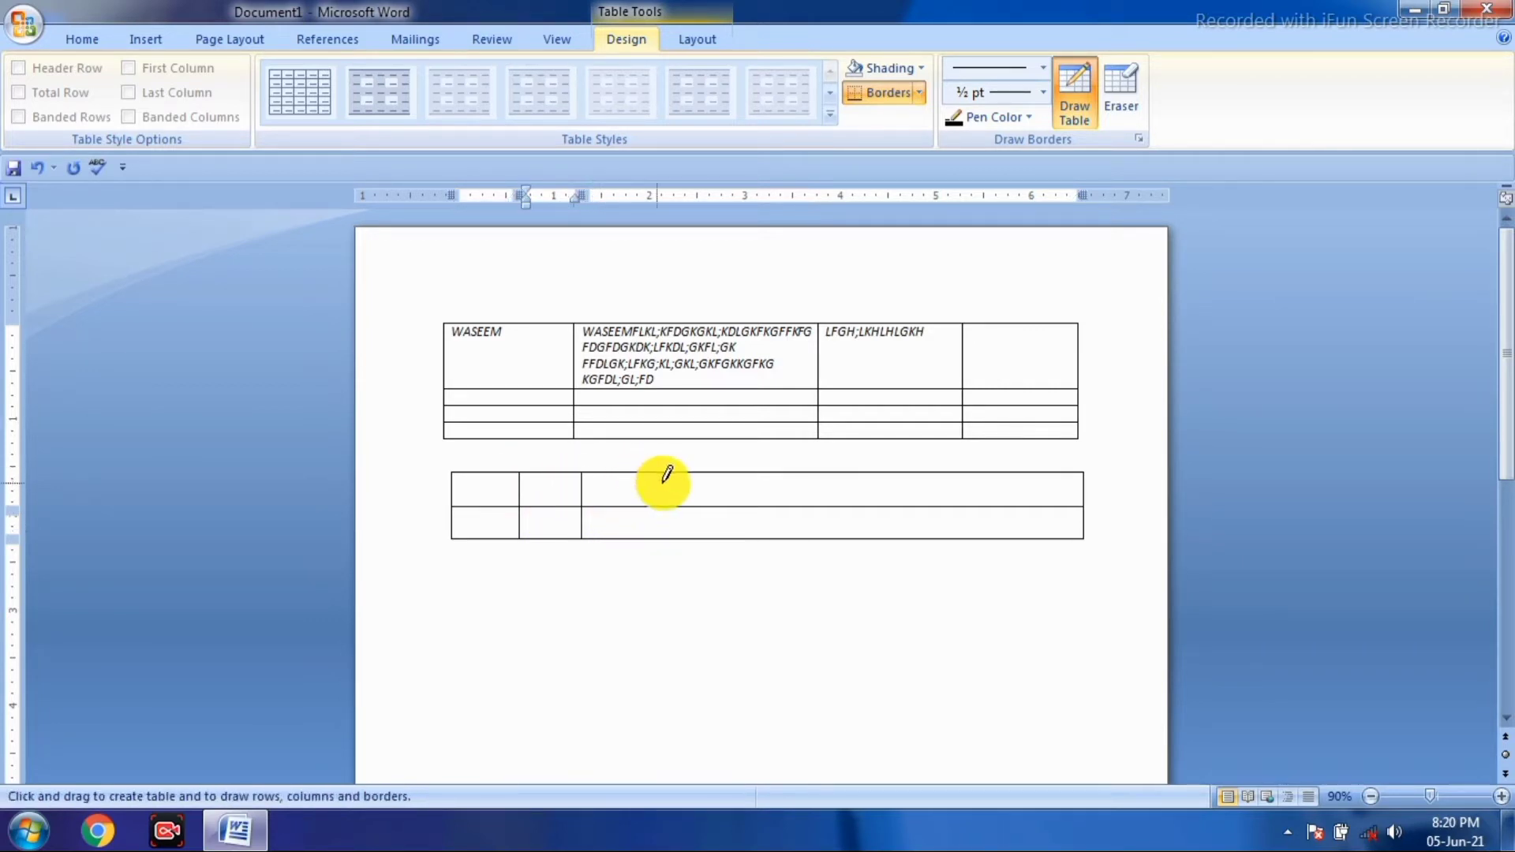
pyautogui.moveTo(664, 474); pyautogui.dragTo(664, 539)
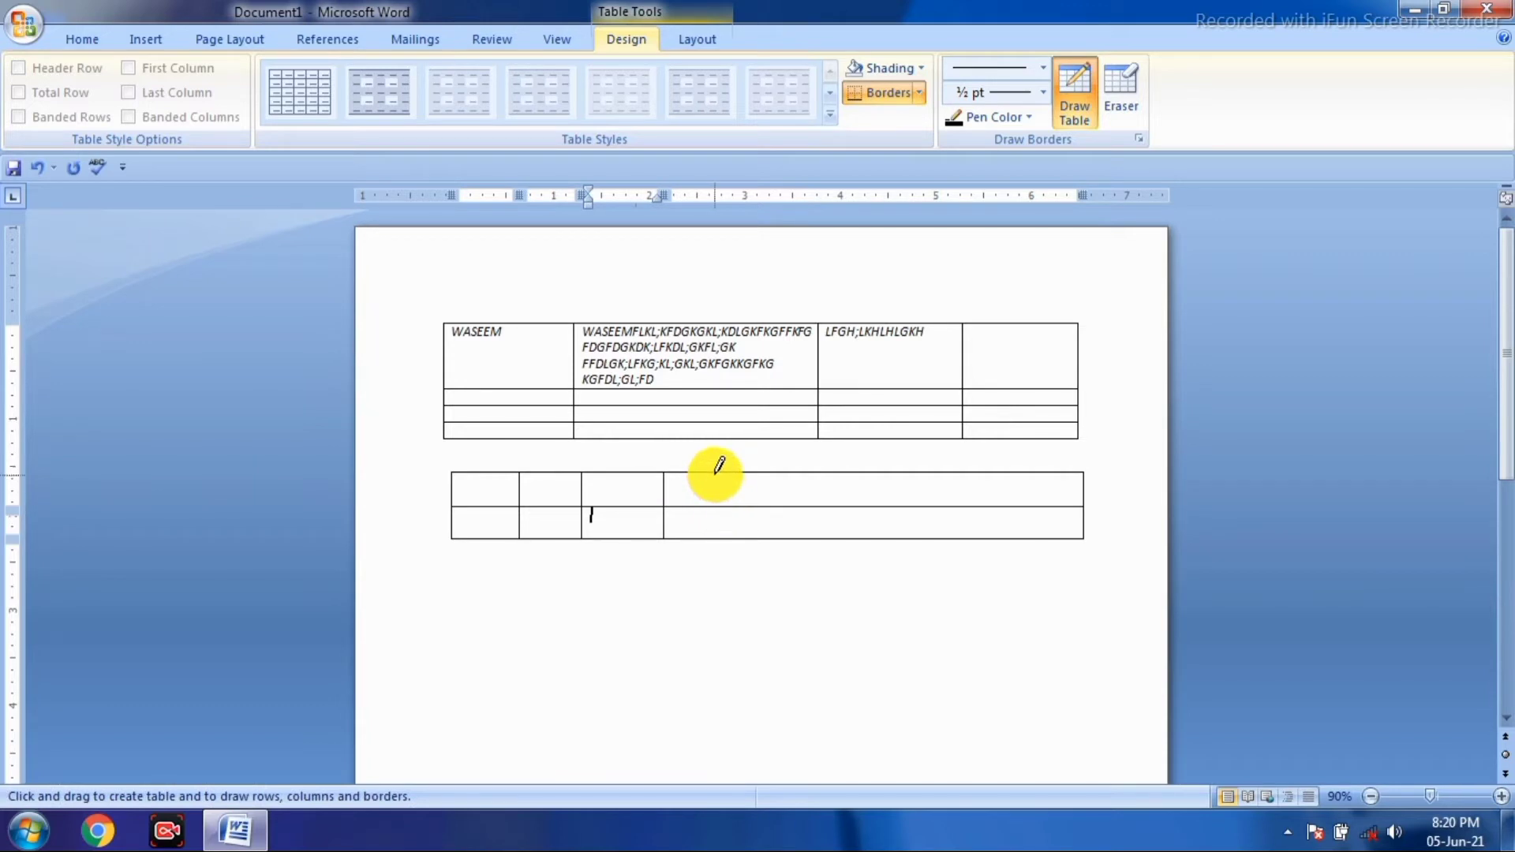
pyautogui.moveTo(717, 474); pyautogui.dragTo(717, 539)
pyautogui.moveTo(788, 489); pyautogui.dragTo(788, 539)
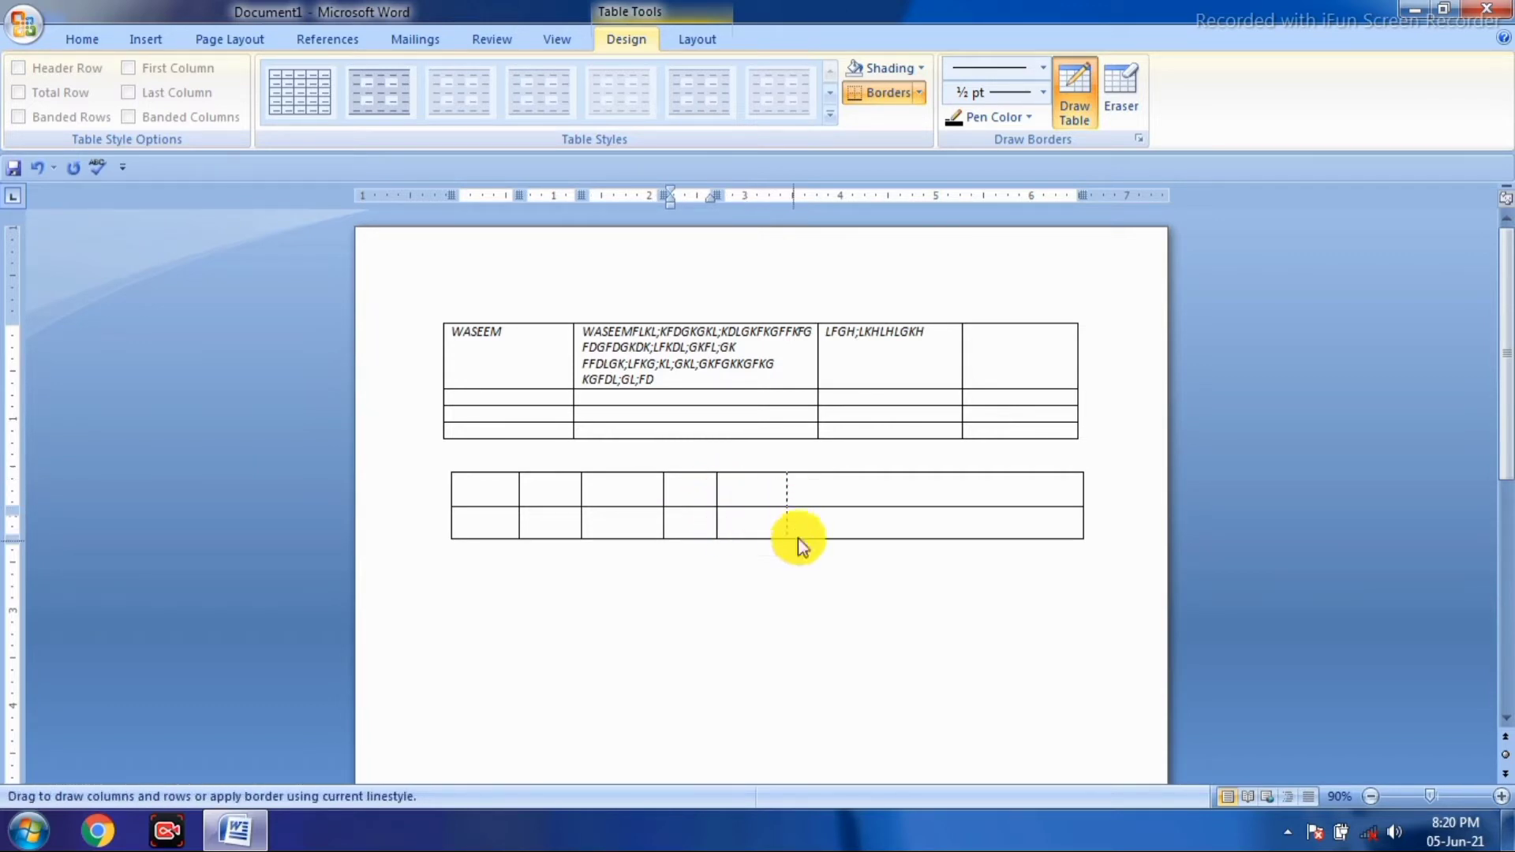
pyautogui.moveTo(861, 475); pyautogui.dragTo(861, 539)
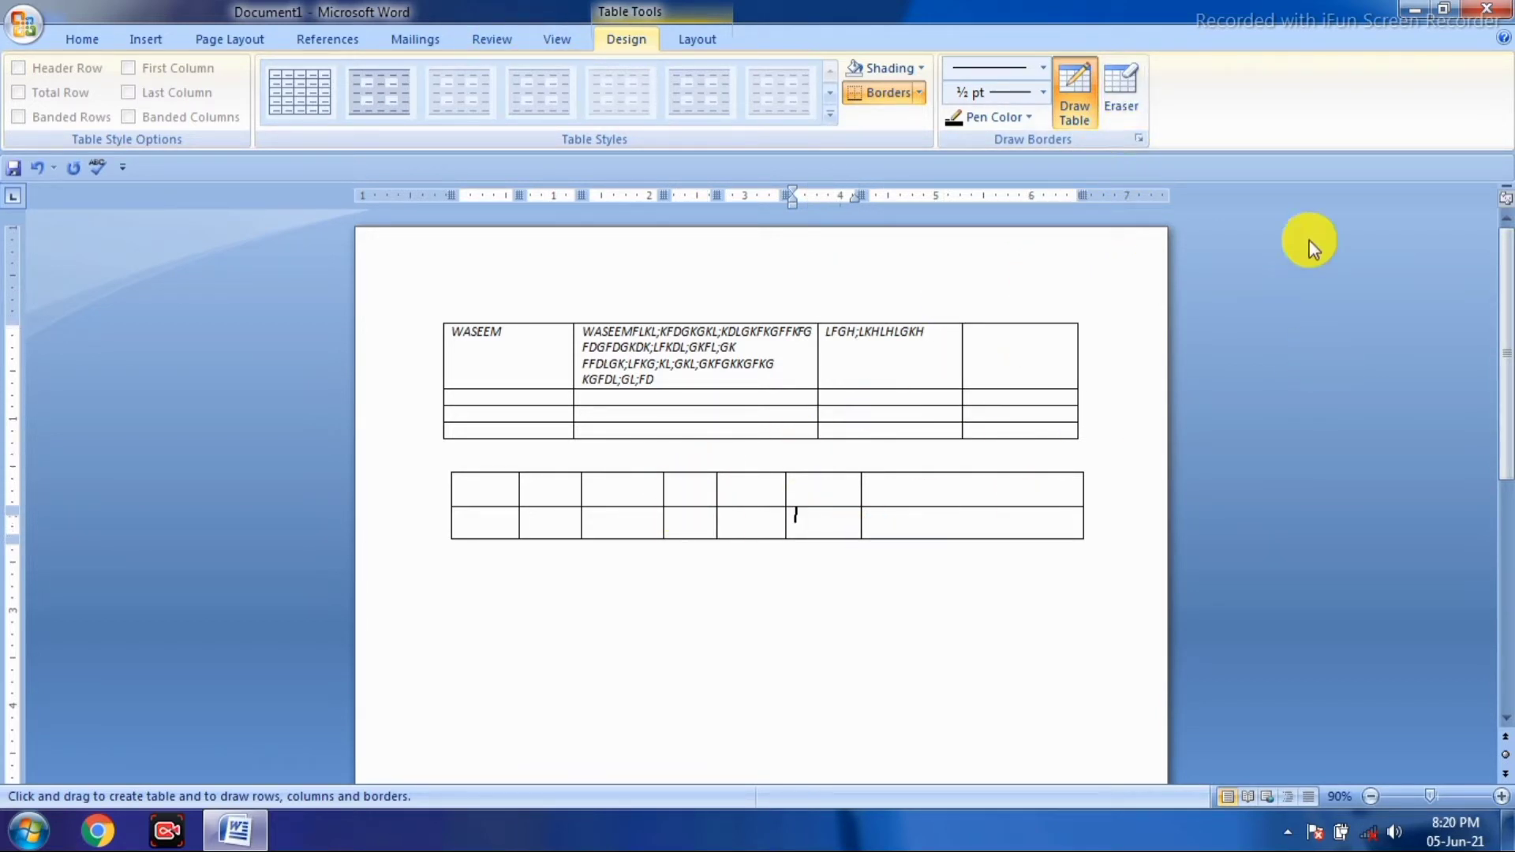
# - Narrow the lower table's first column and select some of its cells
pyautogui.click(1126, 107)
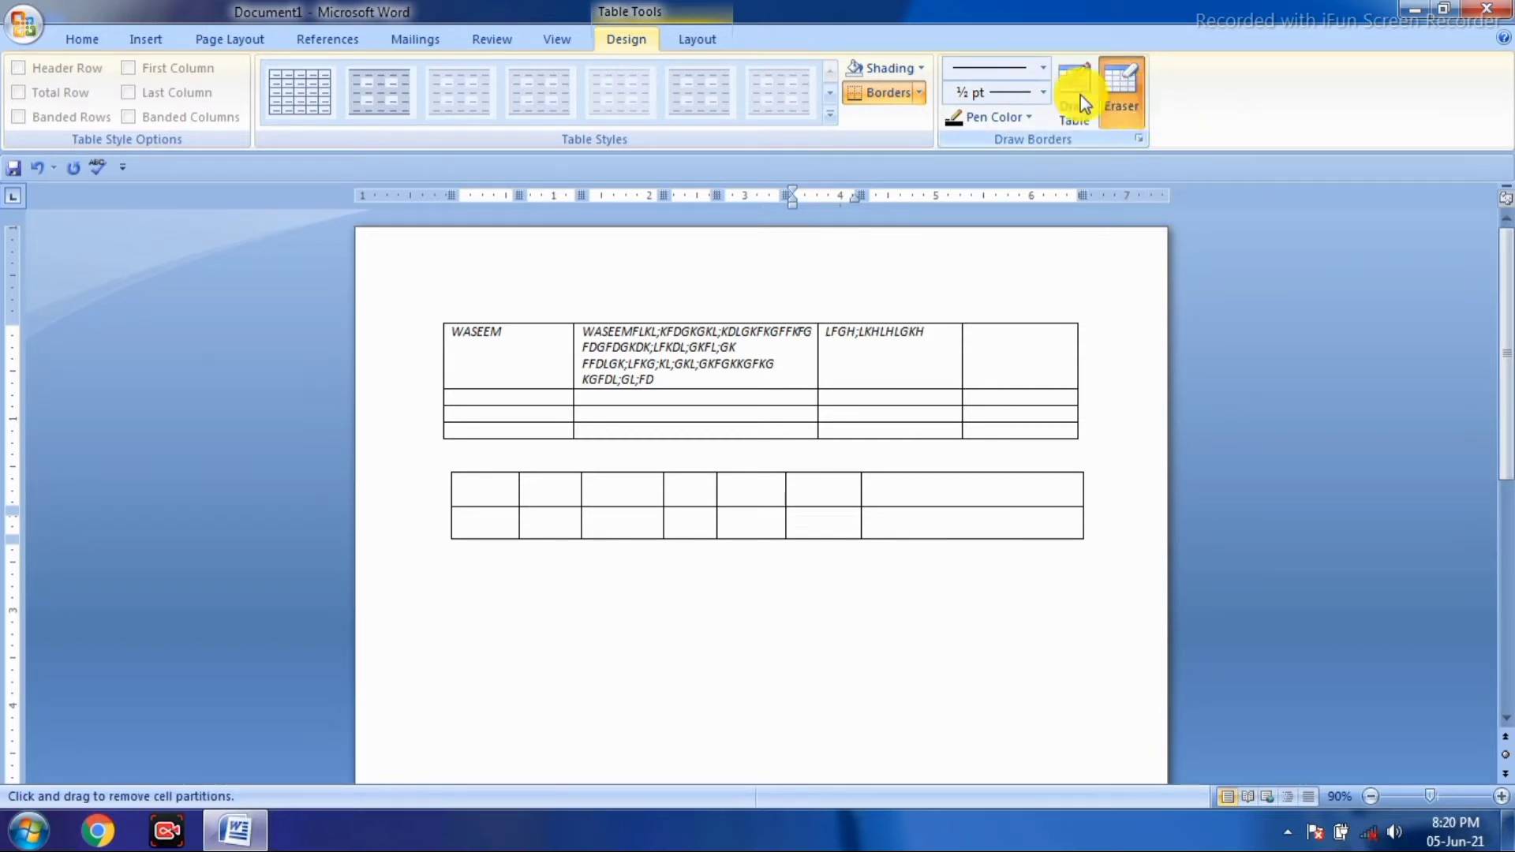
pyautogui.click(1125, 109)
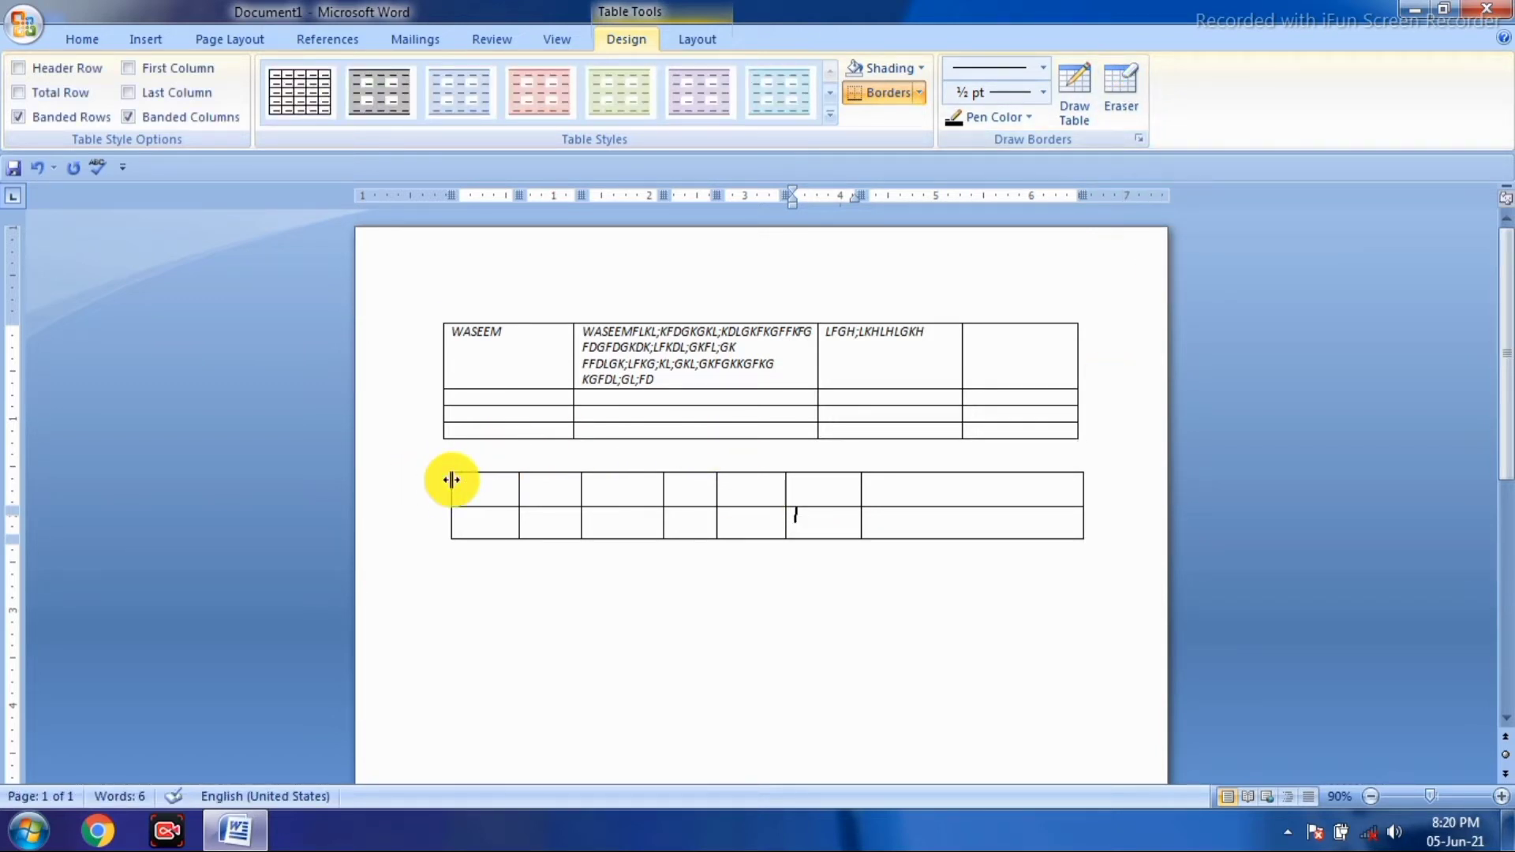
pyautogui.moveTo(450, 478); pyautogui.dragTo(534, 484)
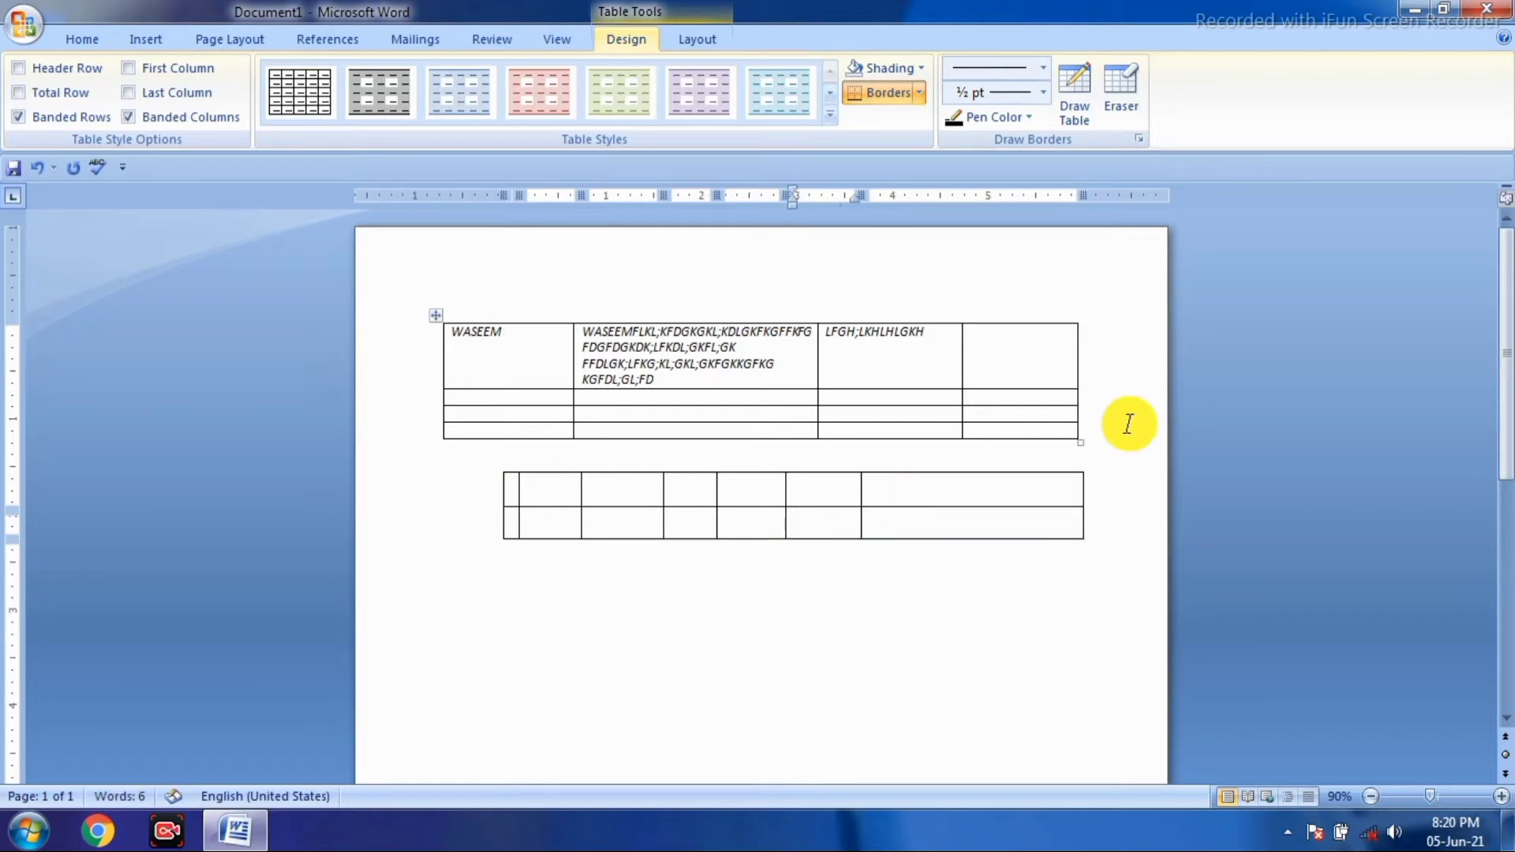
pyautogui.moveTo(971, 484); pyautogui.dragTo(547, 530)
# - Erase the lower table's inner and top borders
pyautogui.click(1124, 107)
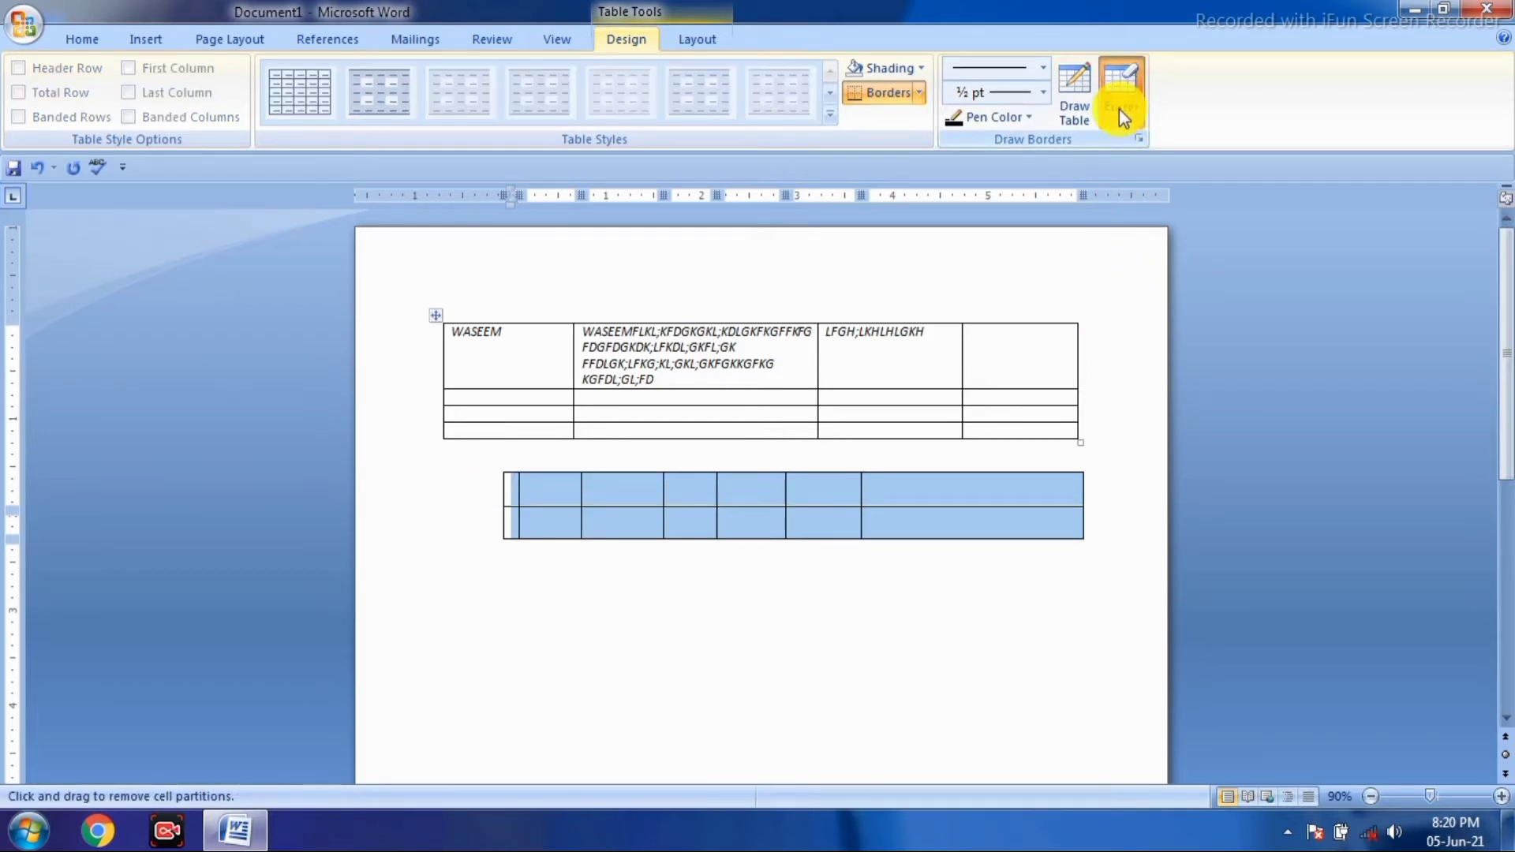
pyautogui.moveTo(1082, 505)
pyautogui.mouseDown()
pyautogui.moveTo(630, 498)
pyautogui.moveTo(511, 523)
pyautogui.moveTo(513, 567)
pyautogui.mouseUp()
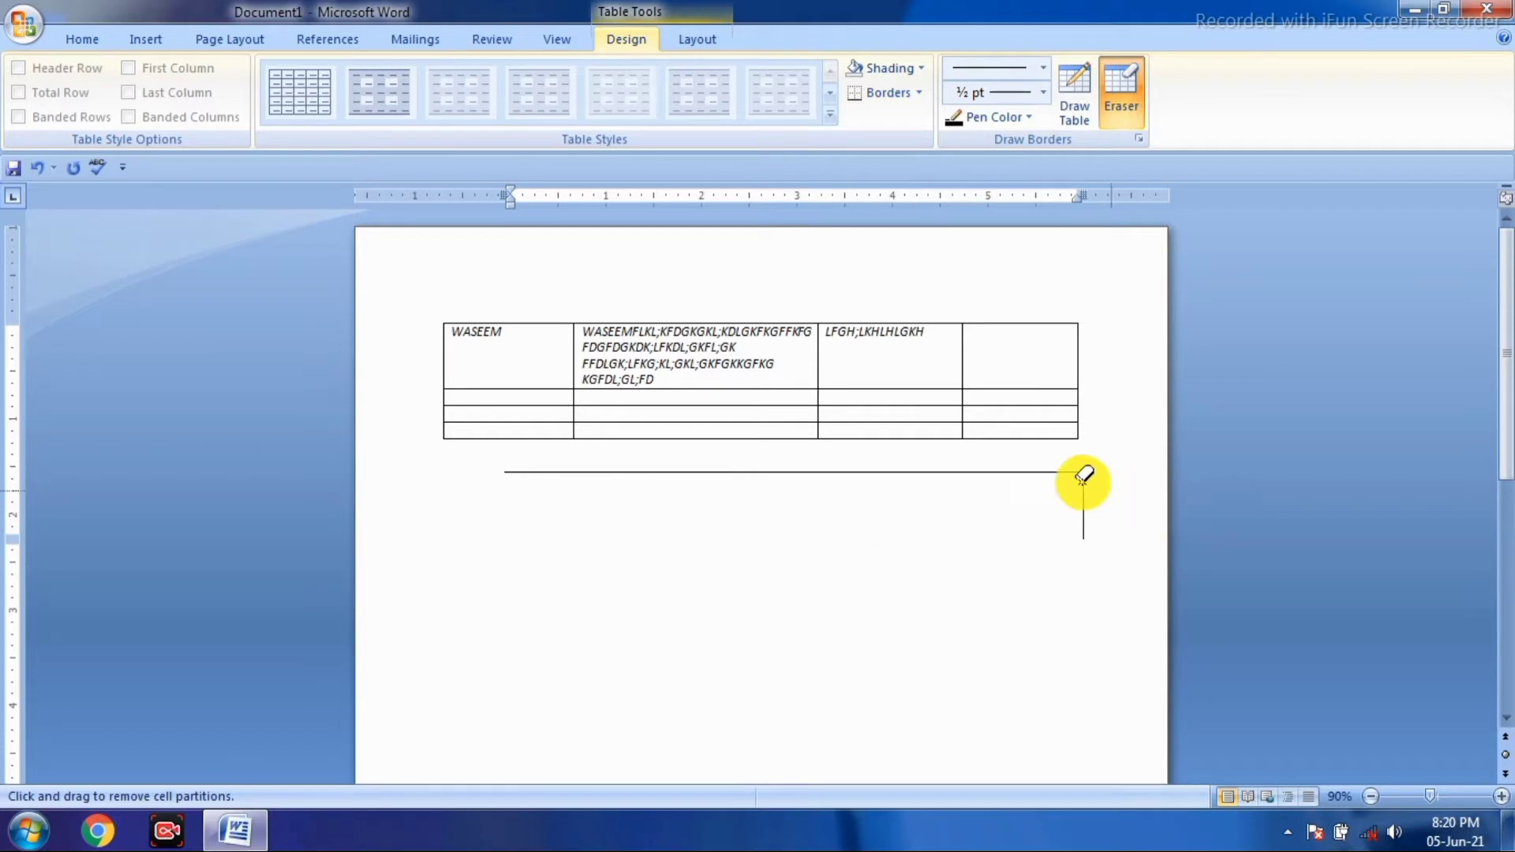
pyautogui.moveTo(1088, 476)
pyautogui.mouseDown()
pyautogui.moveTo(541, 466)
pyautogui.moveTo(505, 553)
pyautogui.mouseUp()
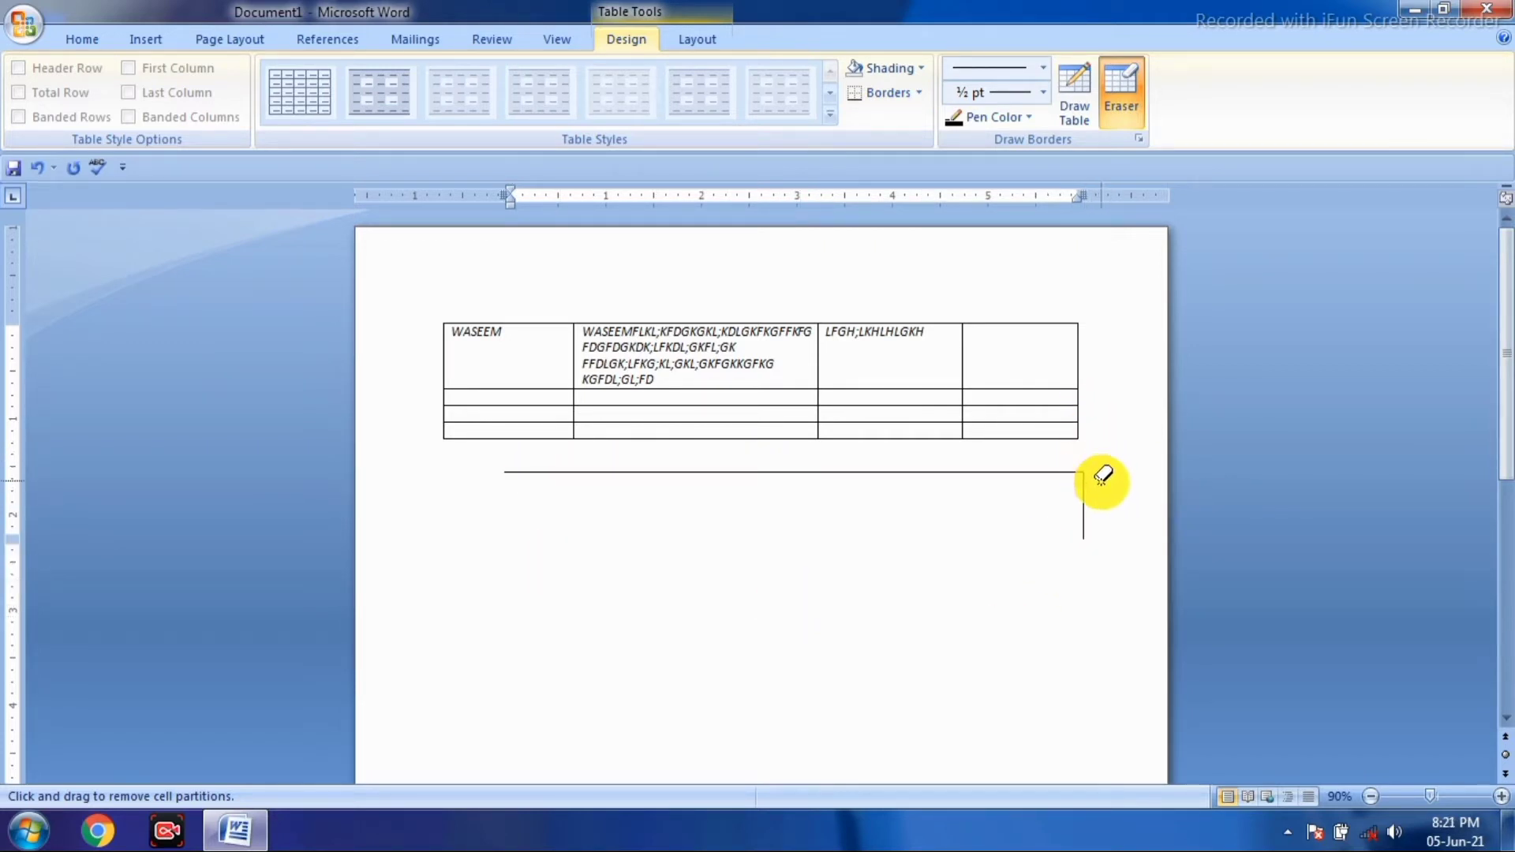
pyautogui.moveTo(1096, 477)
pyautogui.mouseDown()
pyautogui.moveTo(552, 464)
pyautogui.moveTo(450, 491)
pyautogui.moveTo(439, 567)
pyautogui.mouseUp()
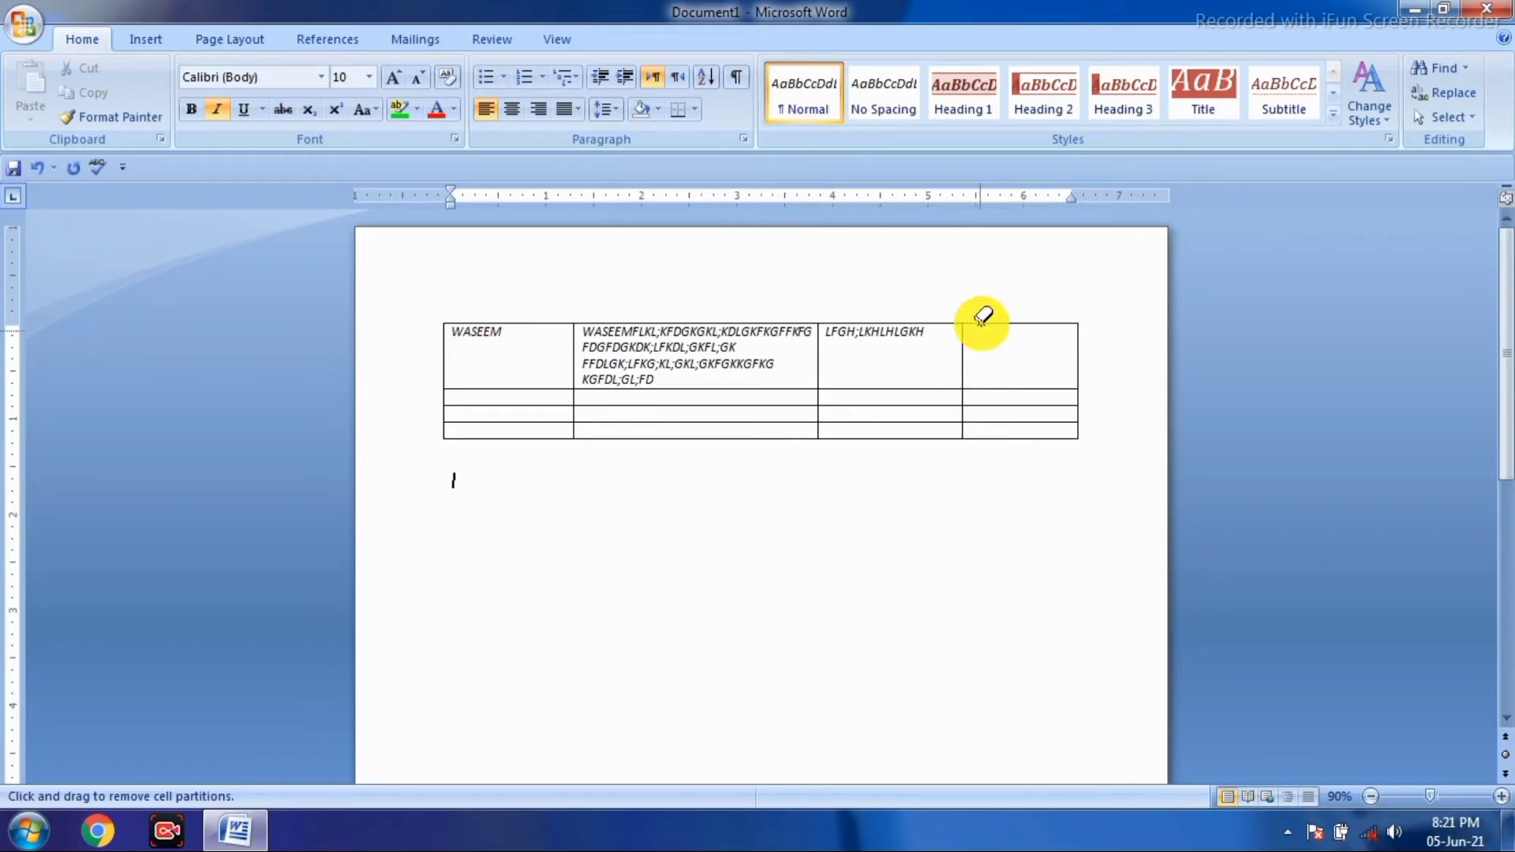
# - Erase borders in the upper table's last column to merge its top three cells
pyautogui.moveTo(971, 321)
pyautogui.mouseDown()
pyautogui.moveTo(1014, 345)
pyautogui.moveTo(1015, 382)
pyautogui.moveTo(1076, 384)
pyautogui.mouseUp()
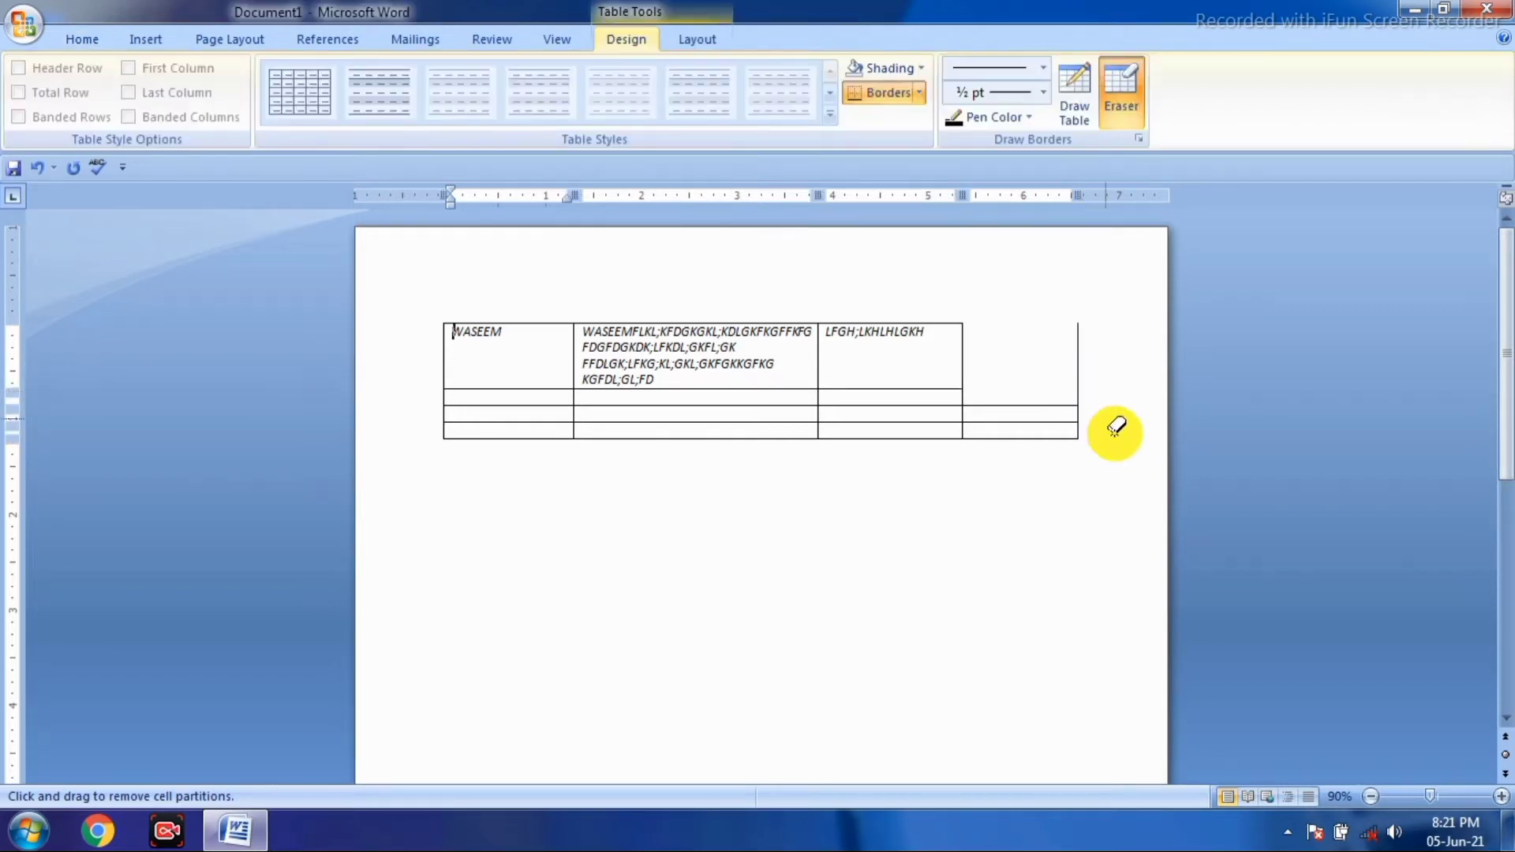
pyautogui.moveTo(1080, 323)
pyautogui.mouseDown()
pyautogui.moveTo(1067, 407)
pyautogui.moveTo(974, 408)
pyautogui.moveTo(1032, 406)
pyautogui.mouseUp()
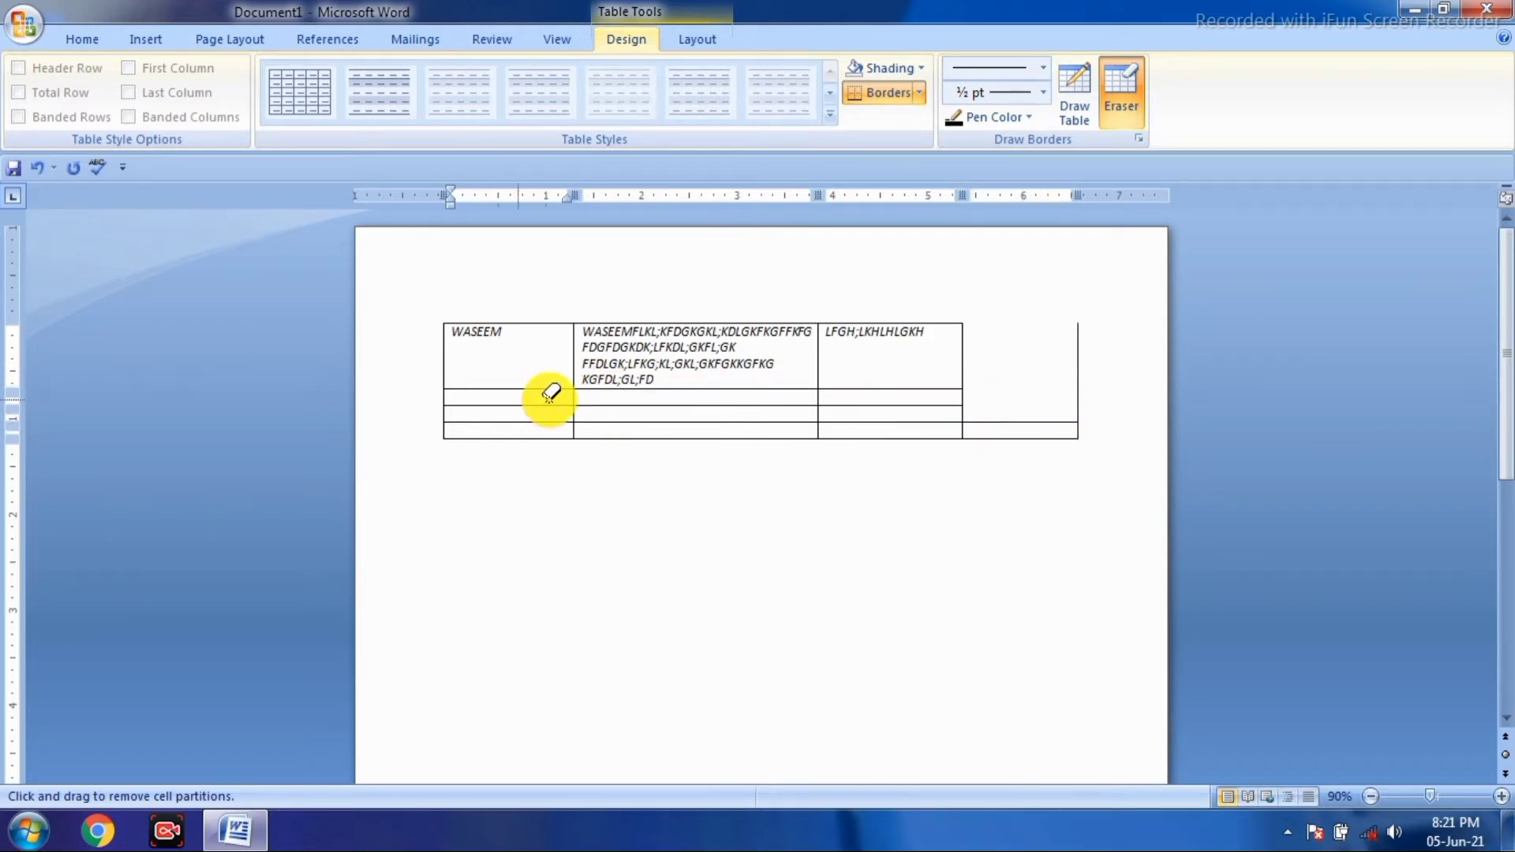
pyautogui.click(1127, 100)
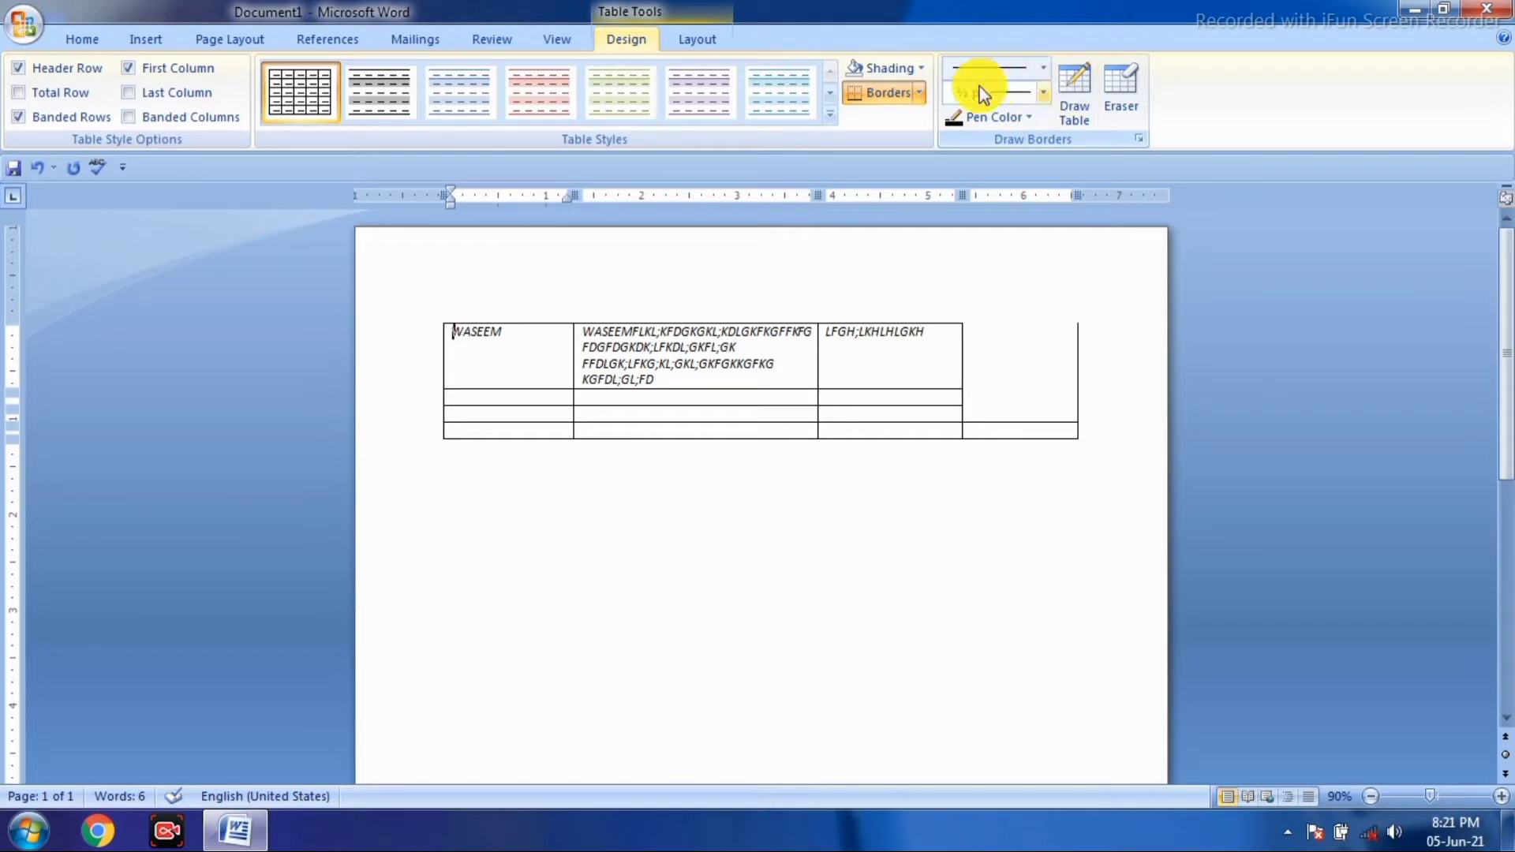
# - Choose the single line style and draw a one-row table below the grid table
pyautogui.click(1044, 72)
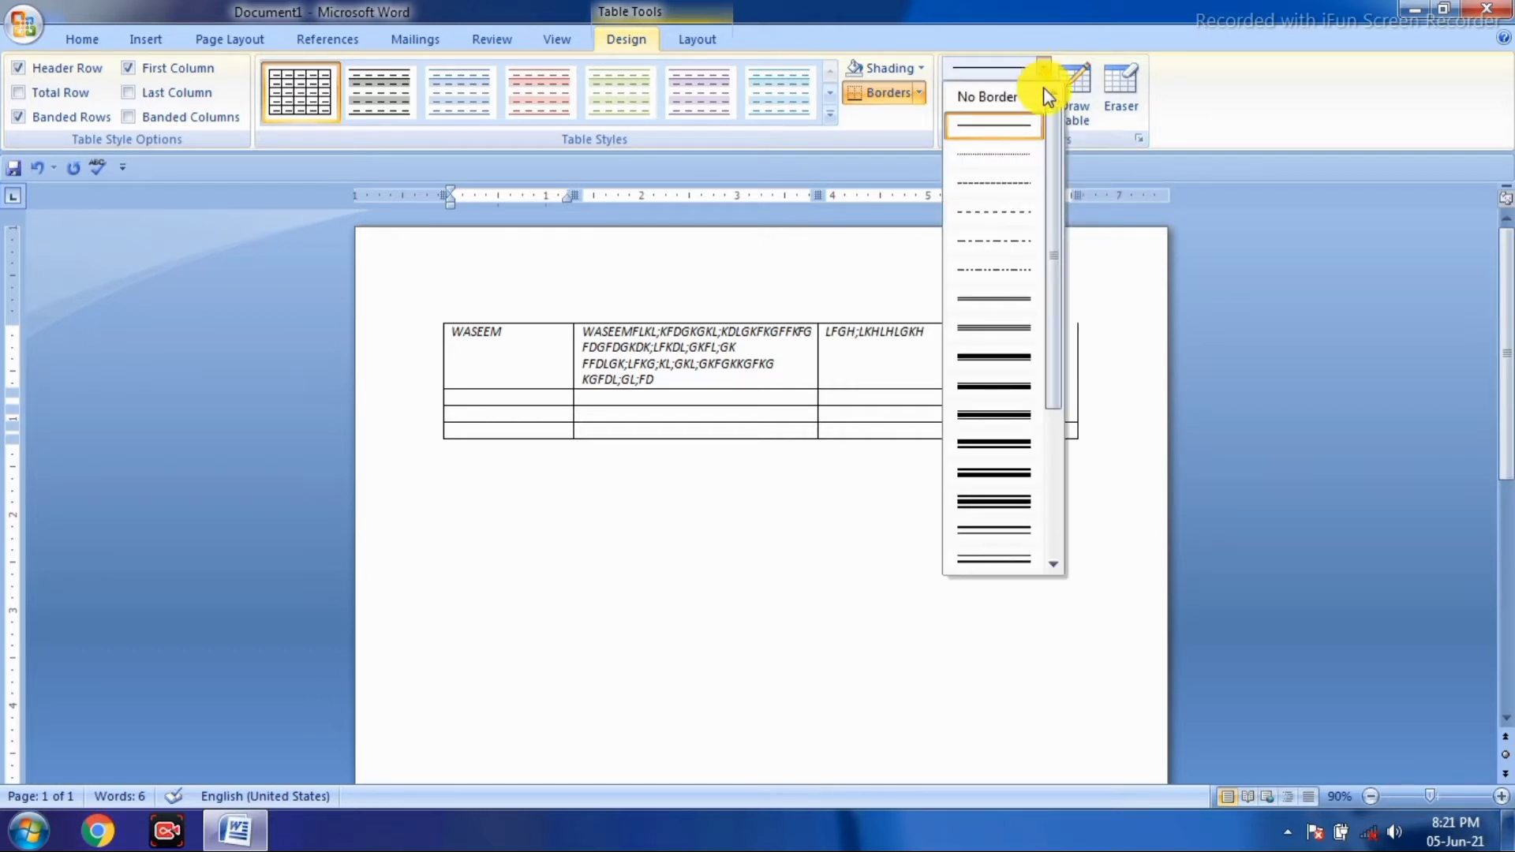
pyautogui.click(1011, 300)
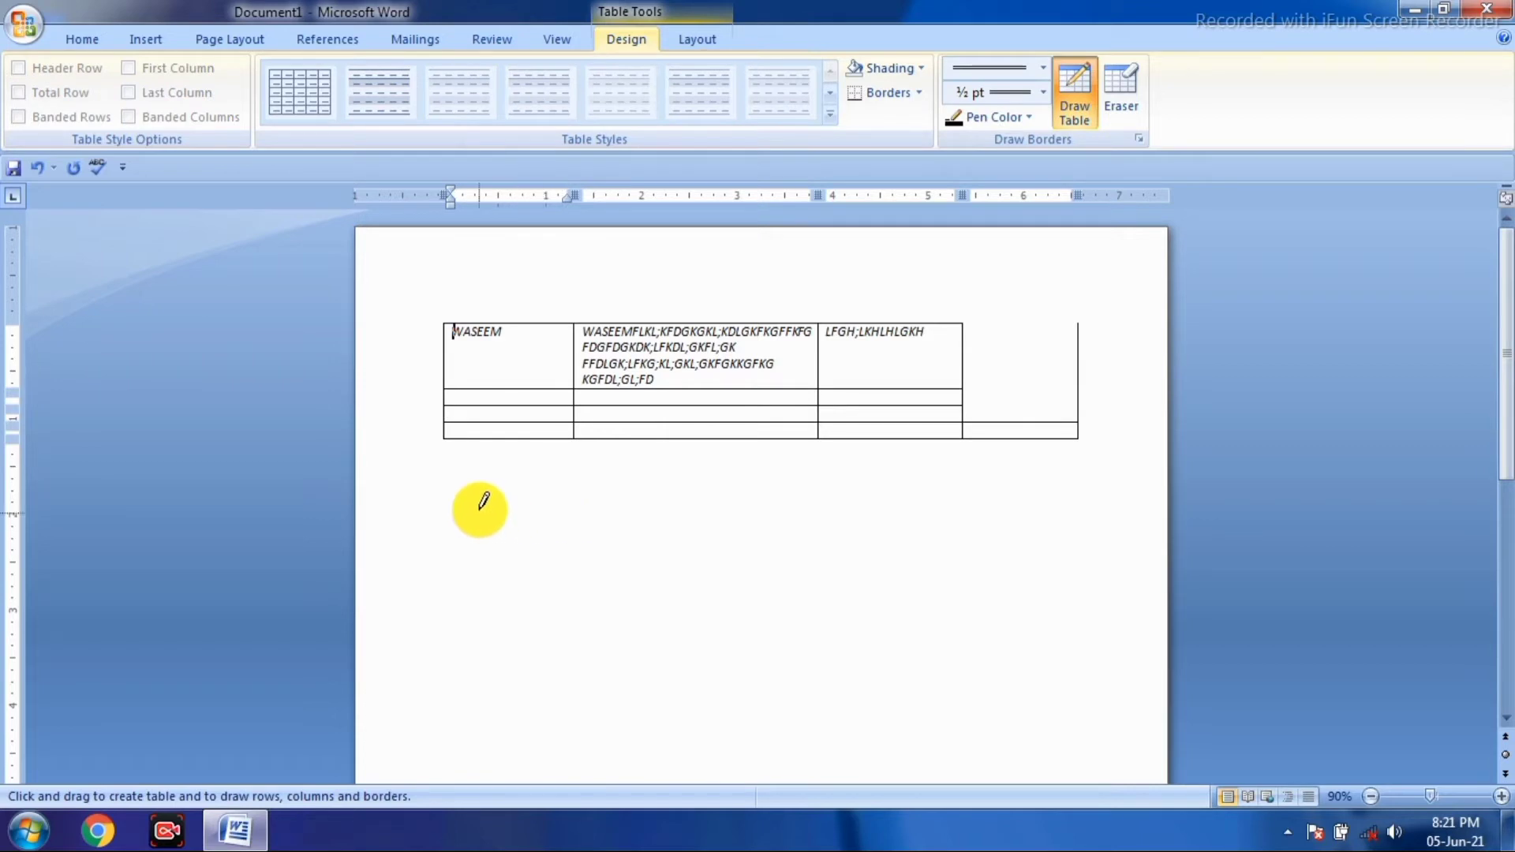
pyautogui.moveTo(457, 489)
pyautogui.mouseDown()
pyautogui.moveTo(757, 518)
pyautogui.moveTo(1093, 513)
pyautogui.mouseUp()
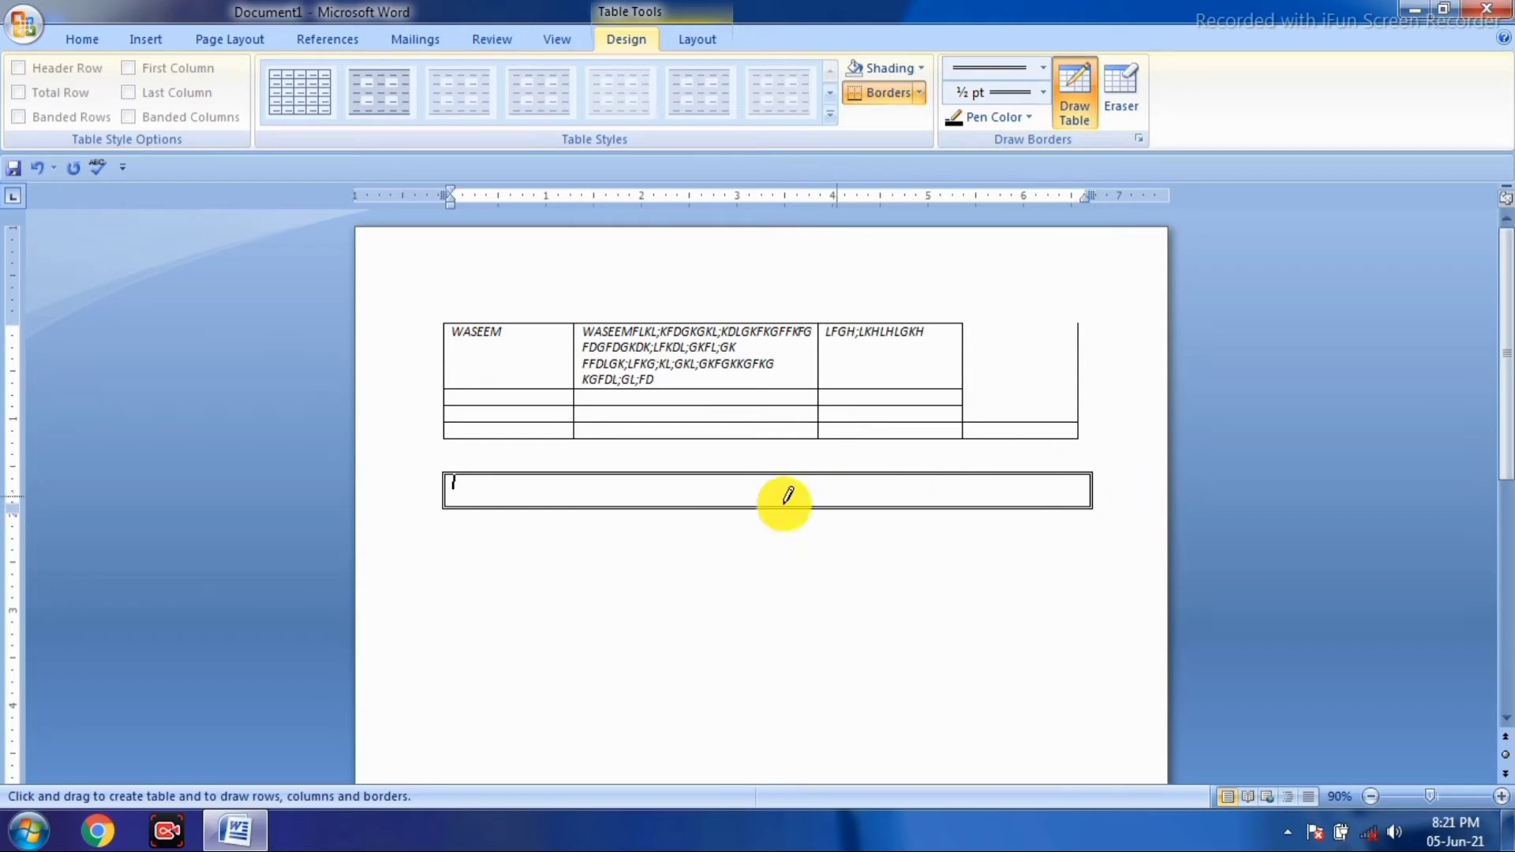
# - Draw six vertical dividers splitting the new row into seven cells
pyautogui.moveTo(509, 475); pyautogui.dragTo(511, 506)
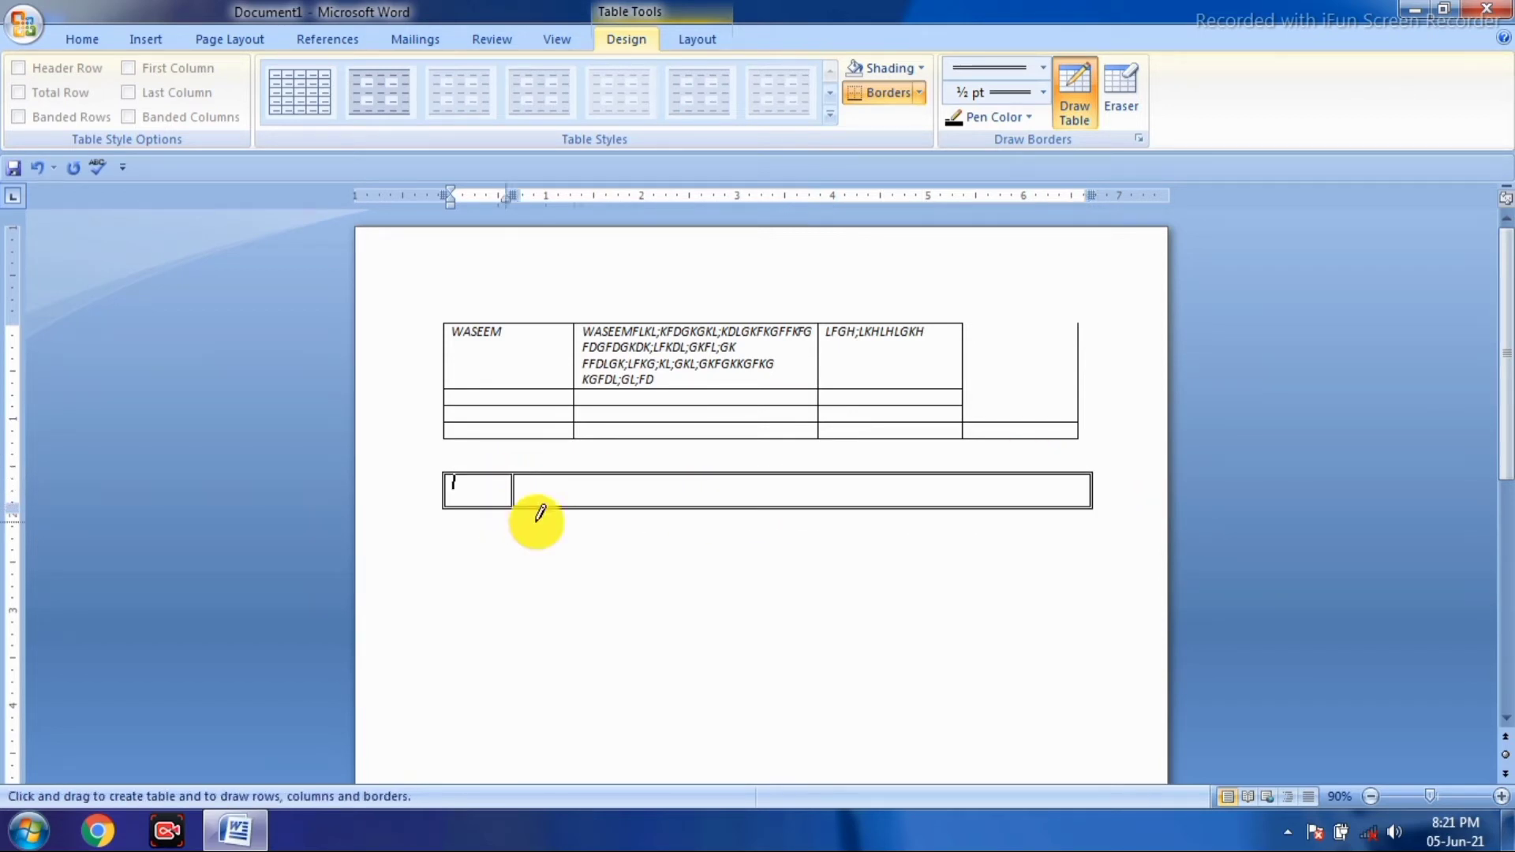
pyautogui.moveTo(590, 474); pyautogui.dragTo(590, 527)
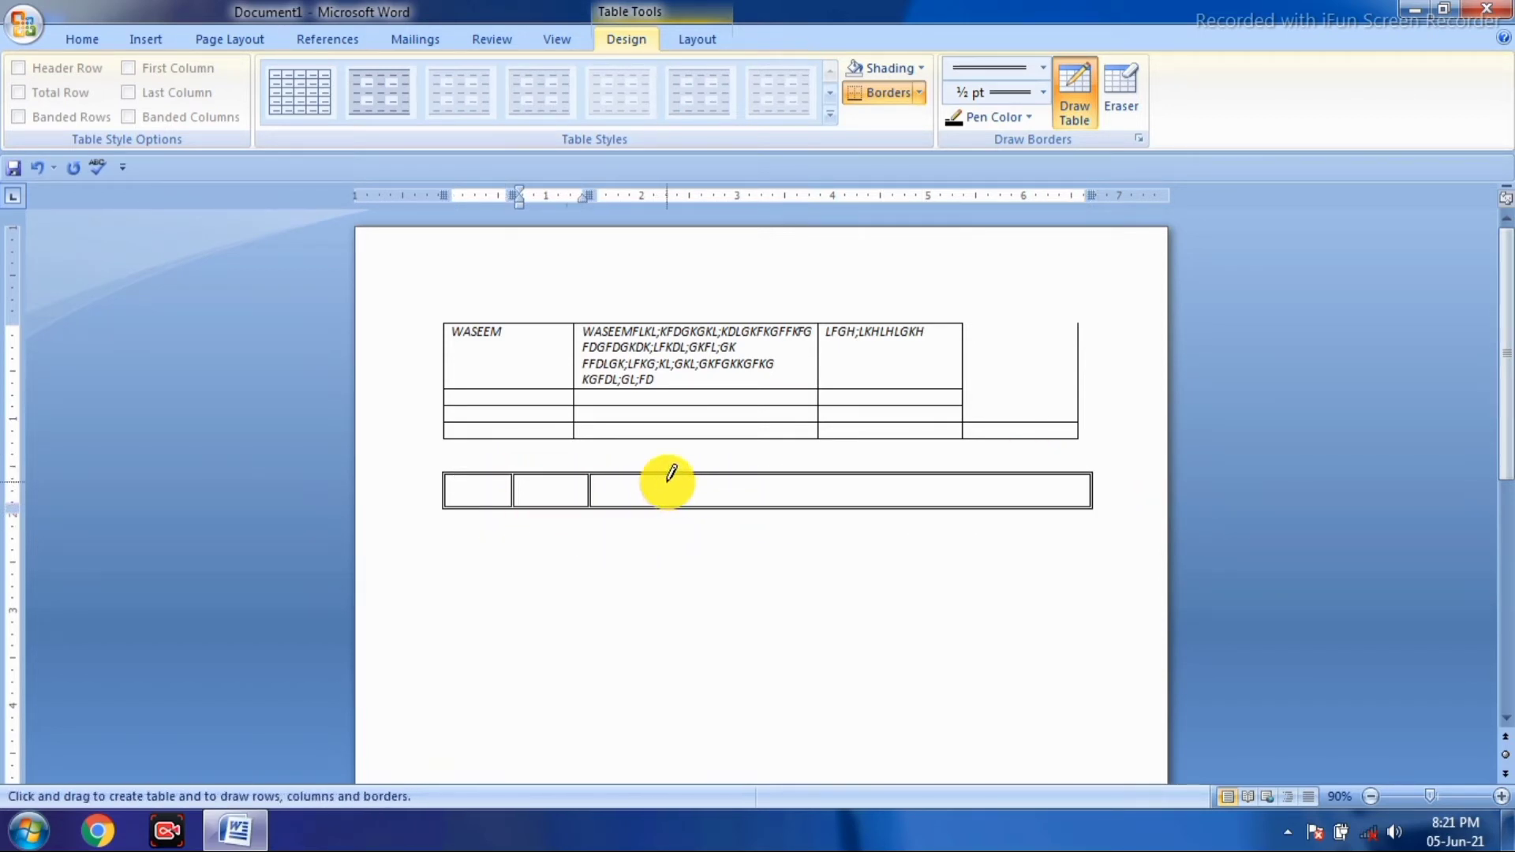
pyautogui.moveTo(668, 474); pyautogui.dragTo(673, 509)
pyautogui.moveTo(748, 474); pyautogui.dragTo(746, 510)
pyautogui.moveTo(840, 475); pyautogui.dragTo(834, 509)
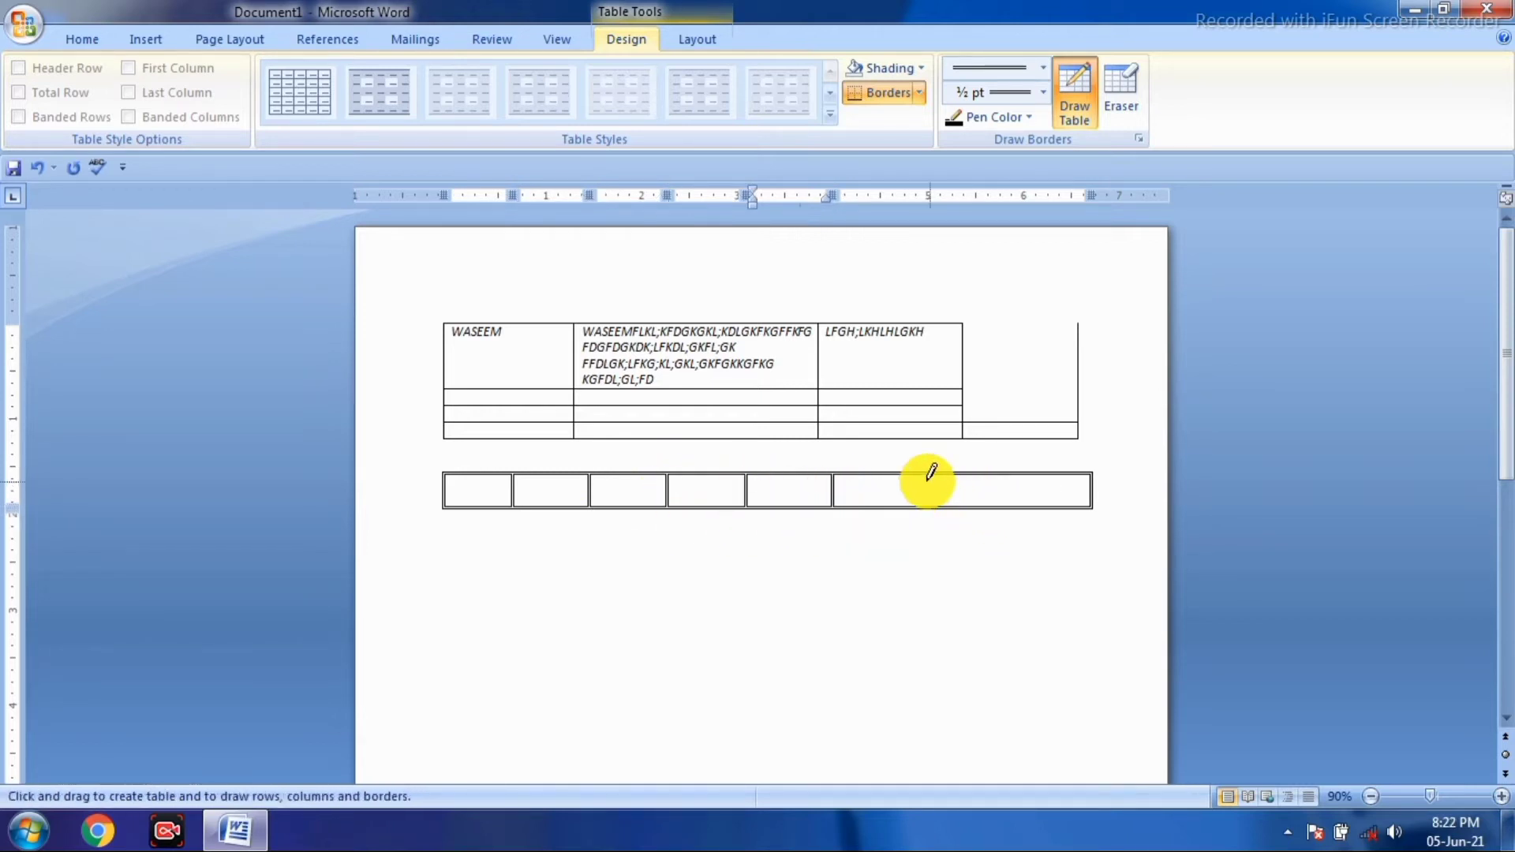
pyautogui.moveTo(928, 491); pyautogui.dragTo(921, 509)
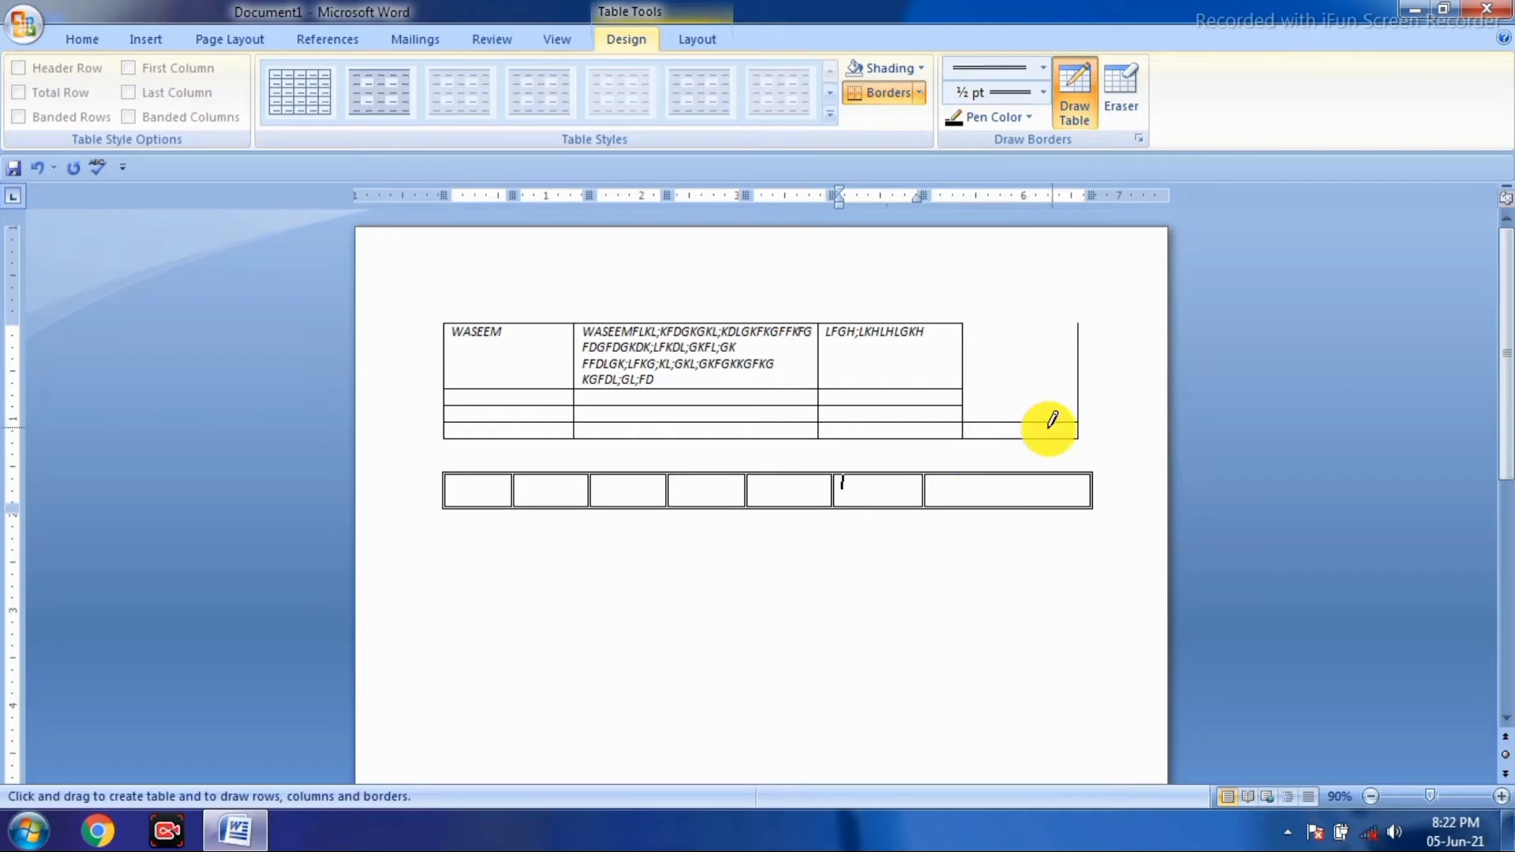
# - Turn off drawing and reselect the single line border style
pyautogui.click(1077, 106)
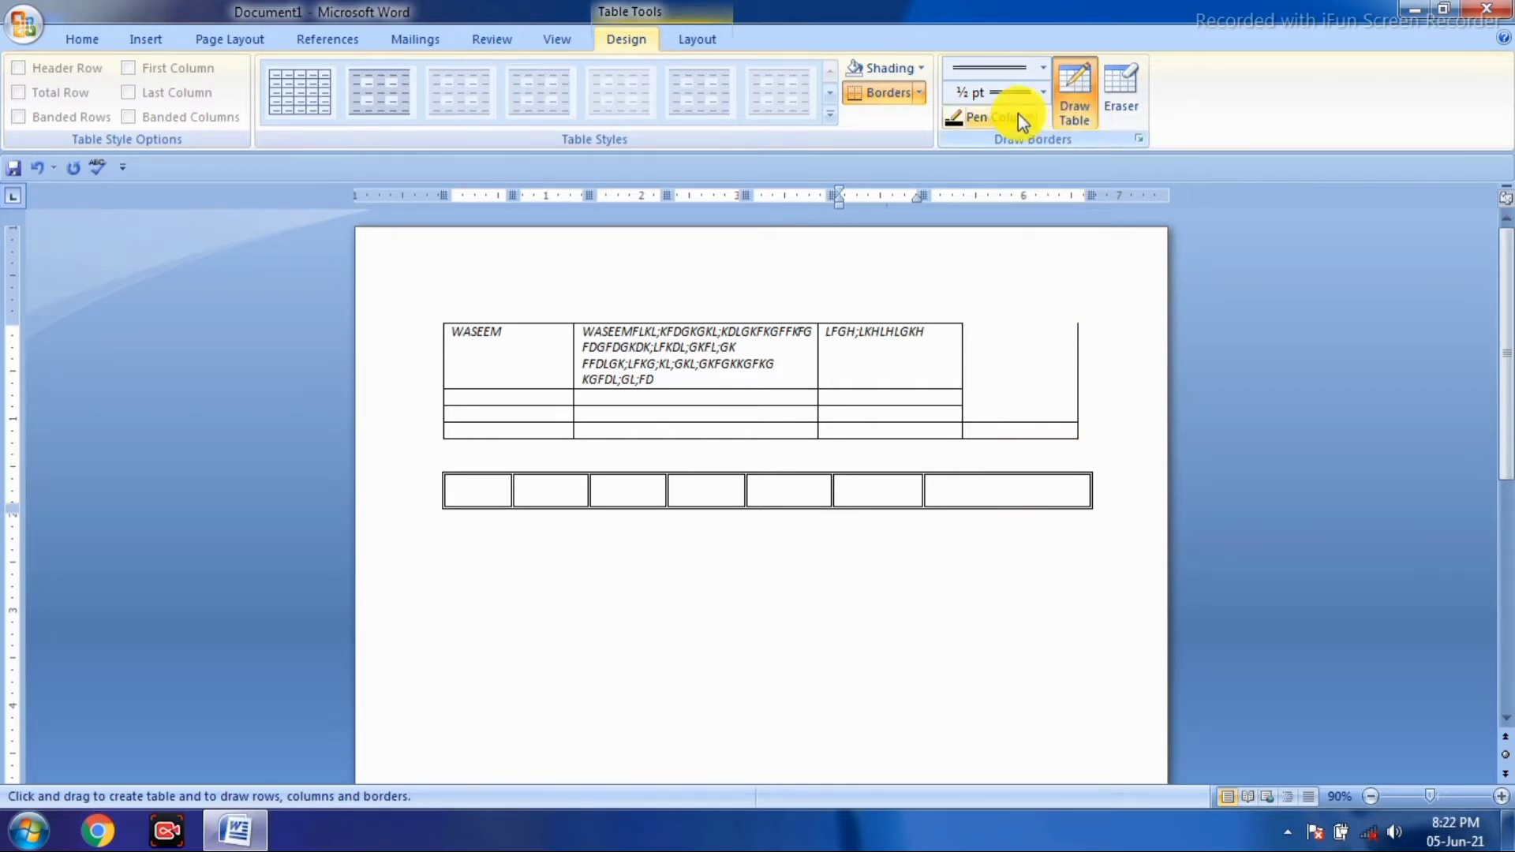
pyautogui.click(1039, 66)
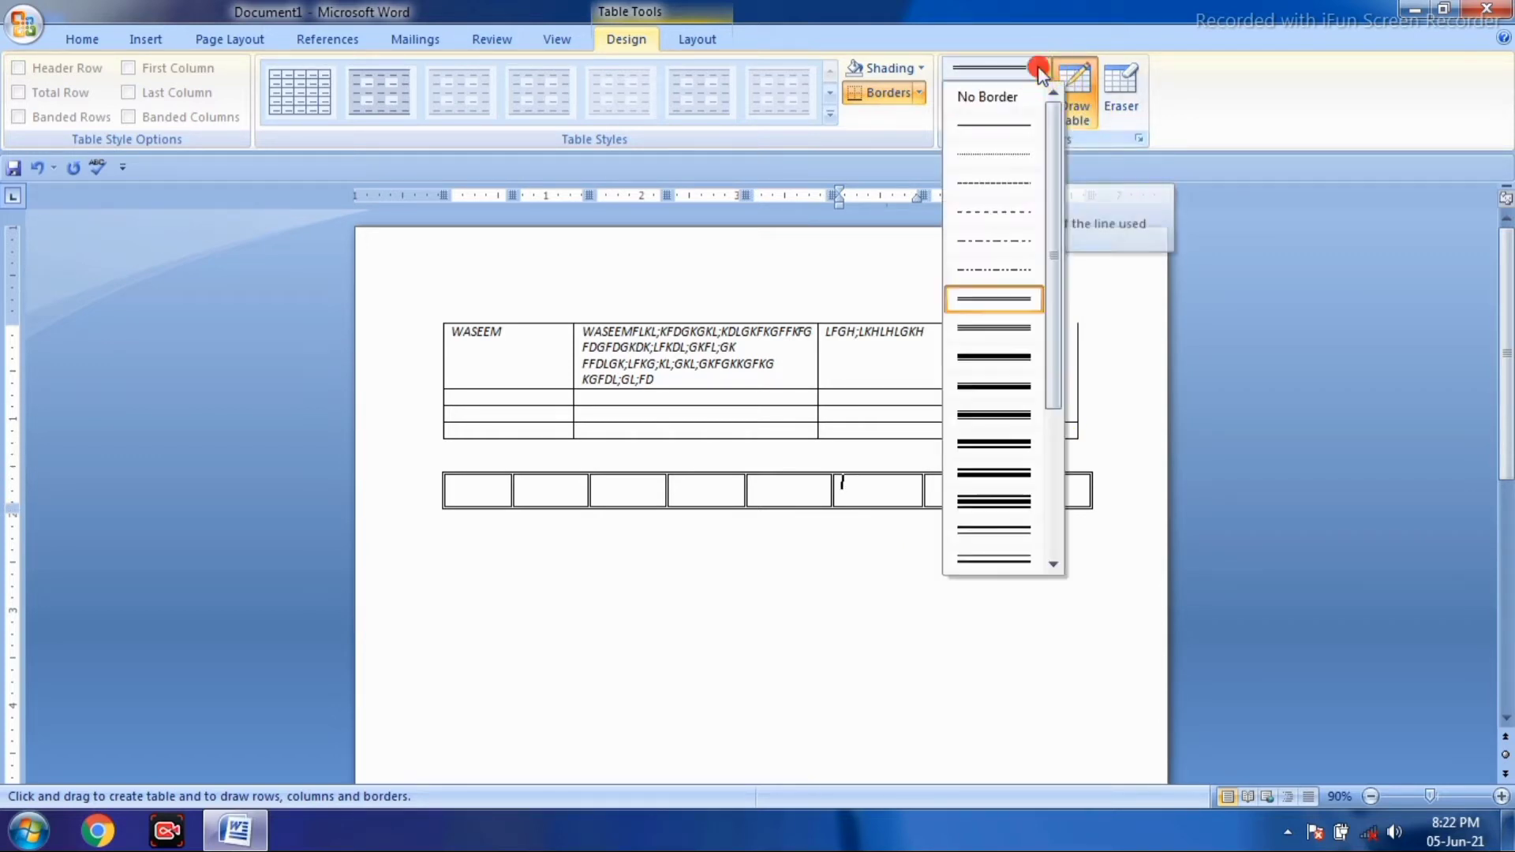
pyautogui.click(1012, 128)
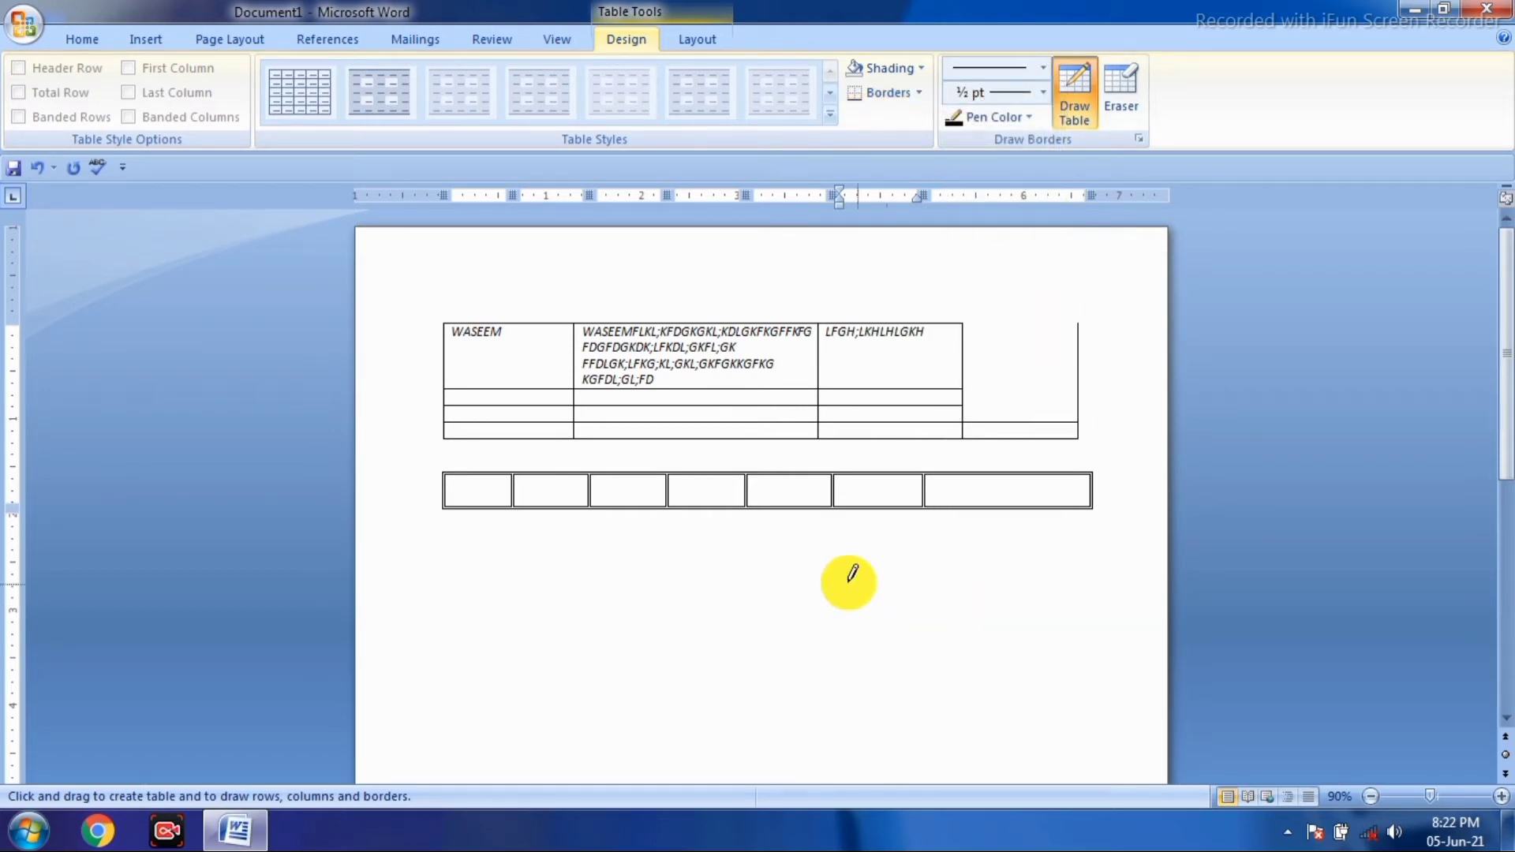
# - Draw a two-row table below the others and divide it into six columns with five borders
pyautogui.moveTo(446, 550)
pyautogui.mouseDown()
pyautogui.moveTo(955, 590)
pyautogui.moveTo(1100, 585)
pyautogui.mouseUp()
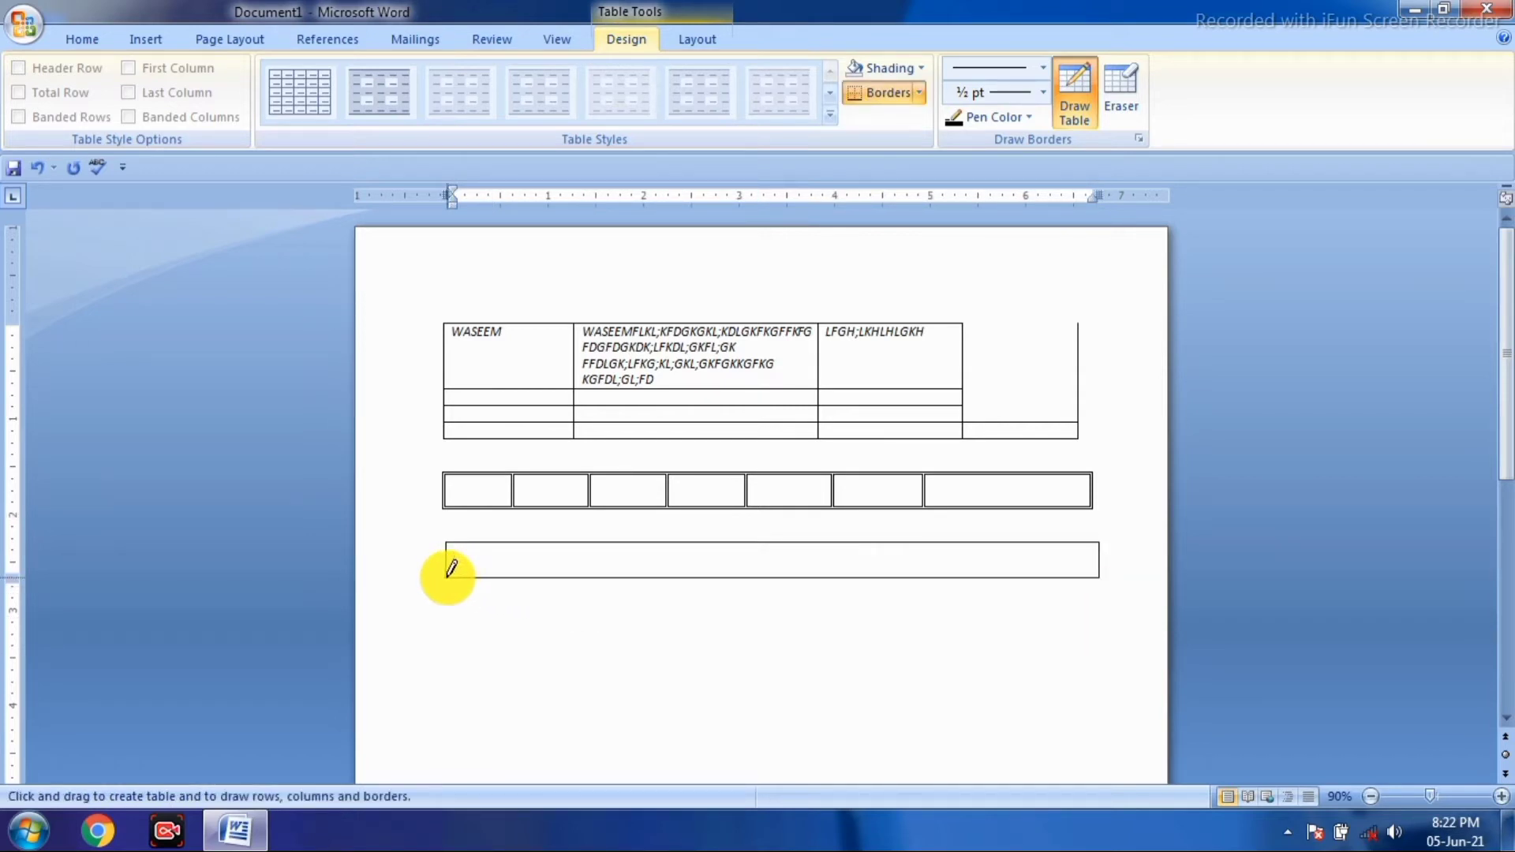
pyautogui.moveTo(447, 577)
pyautogui.mouseDown()
pyautogui.moveTo(472, 638)
pyautogui.moveTo(762, 643)
pyautogui.moveTo(1099, 620)
pyautogui.mouseUp()
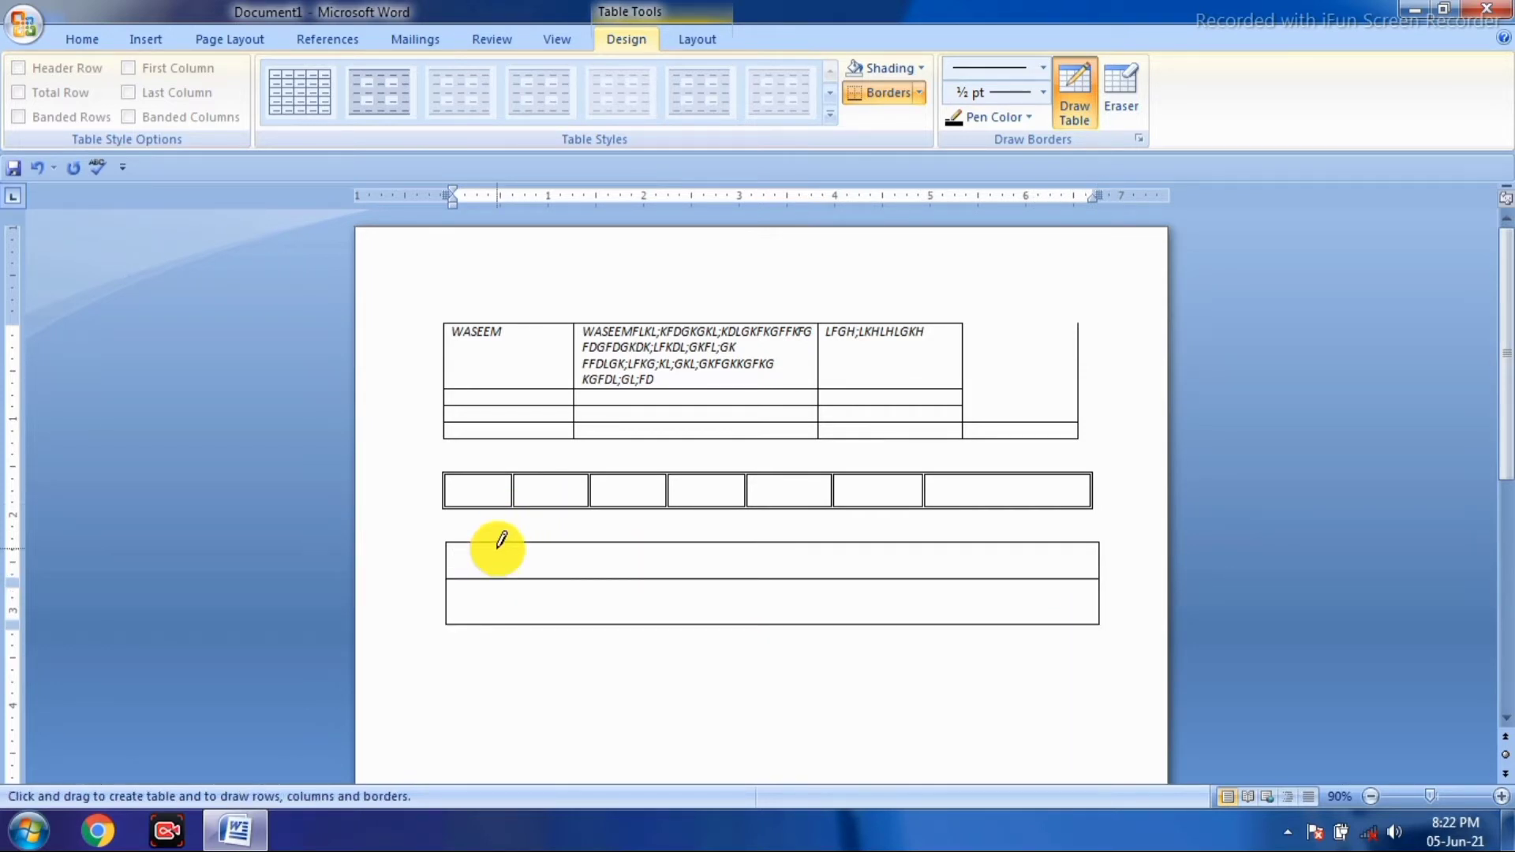
pyautogui.moveTo(498, 545); pyautogui.dragTo(496, 624)
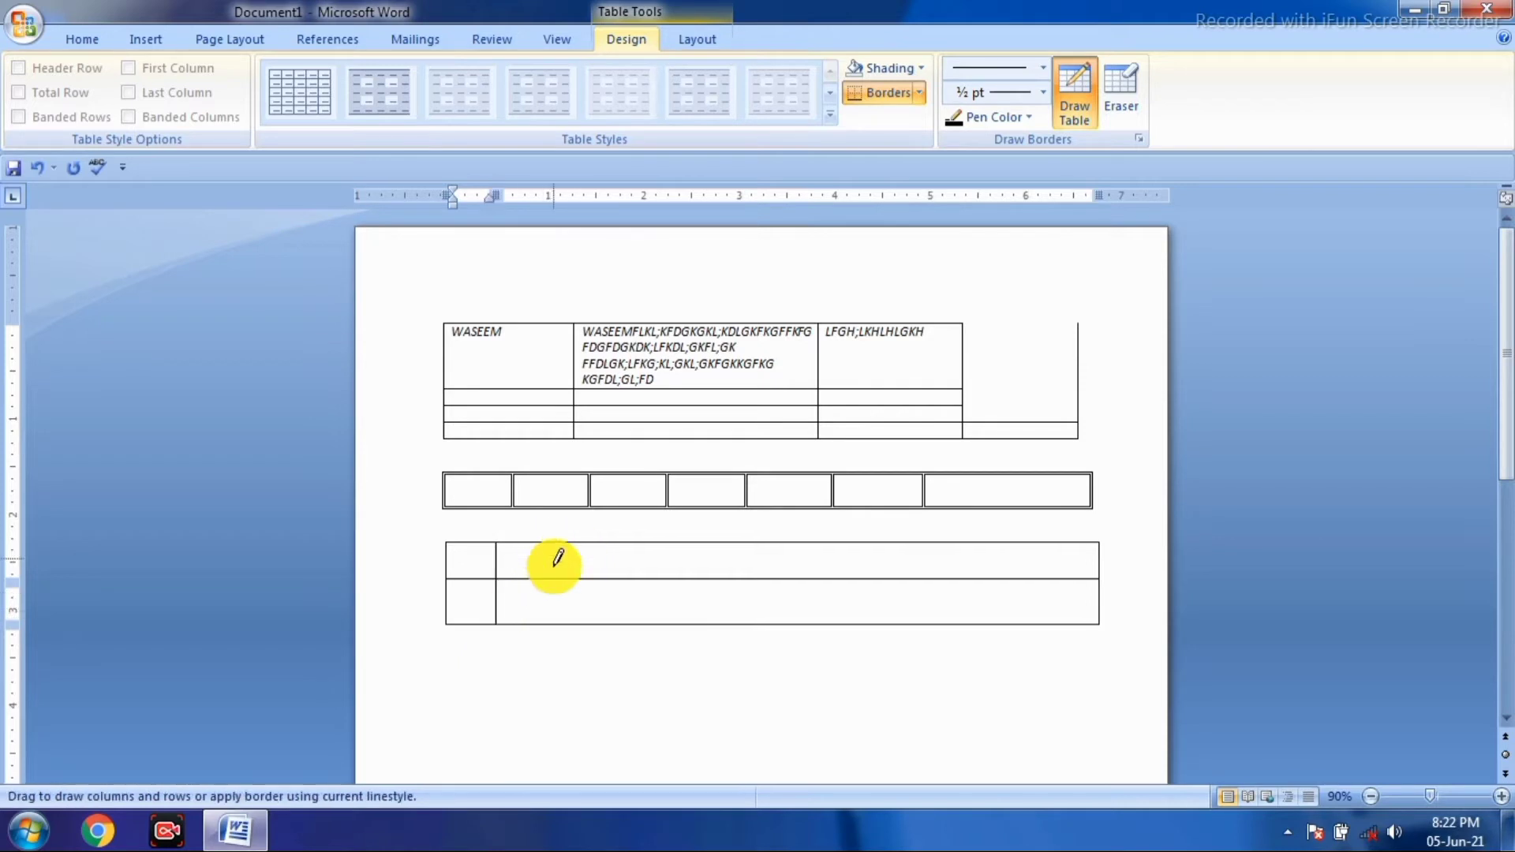
pyautogui.moveTo(557, 558); pyautogui.dragTo(553, 624)
pyautogui.moveTo(612, 546); pyautogui.dragTo(611, 623)
pyautogui.moveTo(682, 543); pyautogui.dragTo(687, 623)
pyautogui.moveTo(742, 543); pyautogui.dragTo(743, 624)
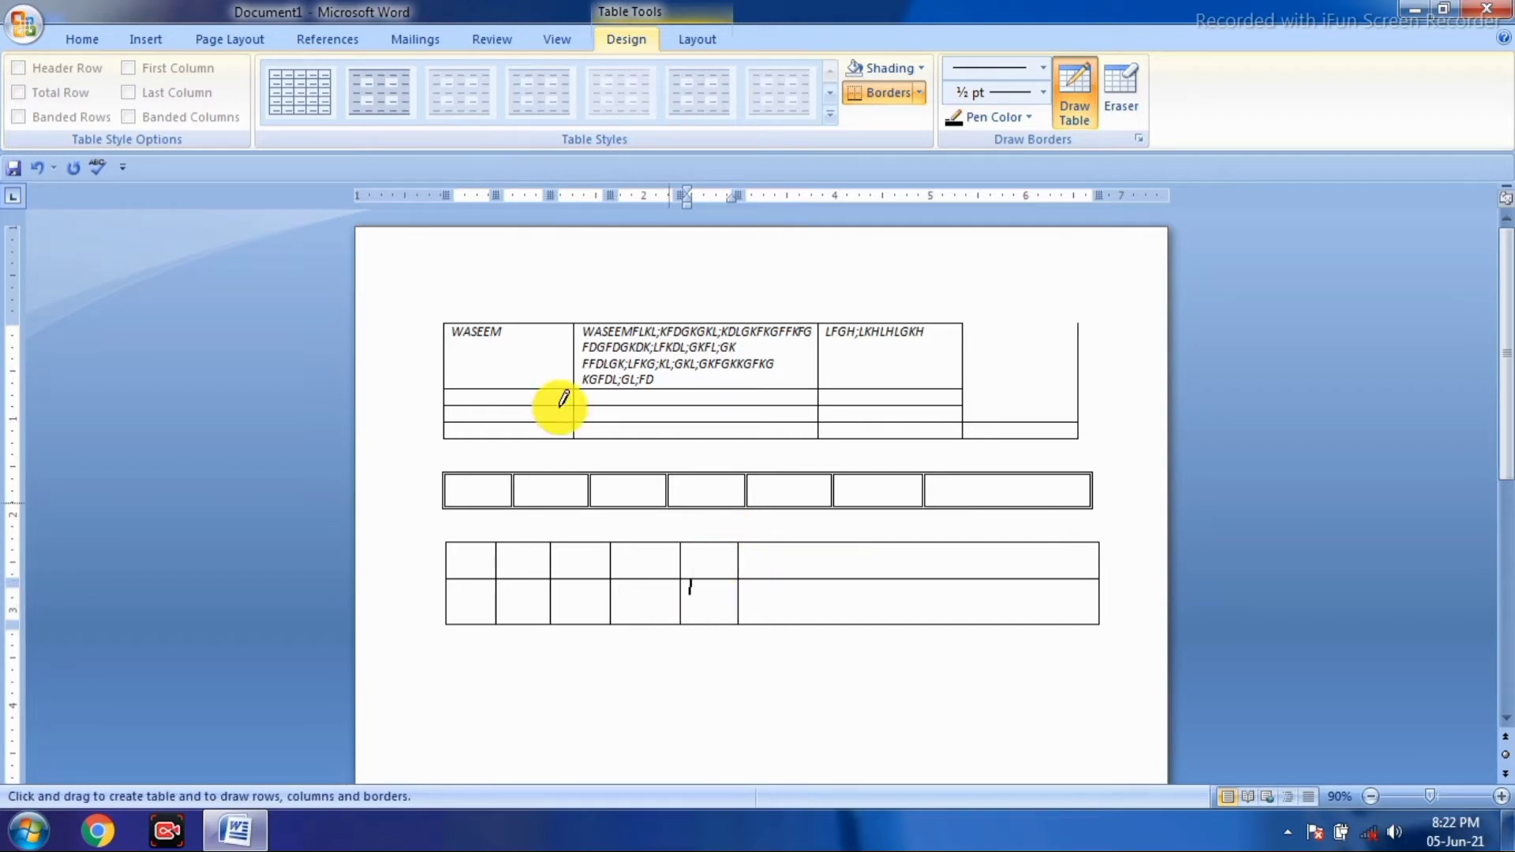
pyautogui.click(146, 41)
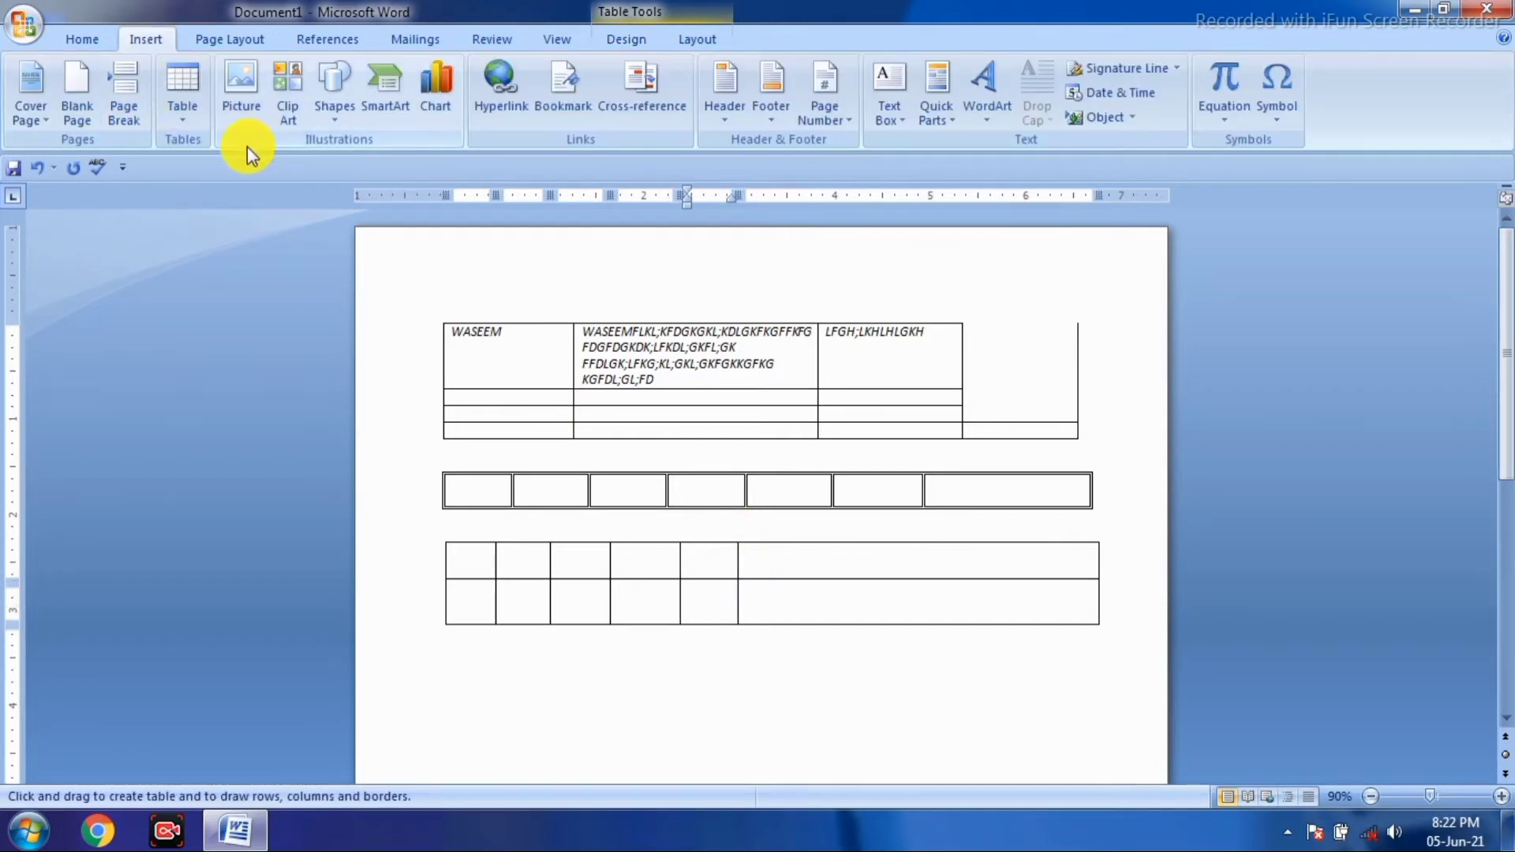
# - Insert the Quick Tables 'Double Table' Greek alphabet preset into the bottom table
pyautogui.click(183, 112)
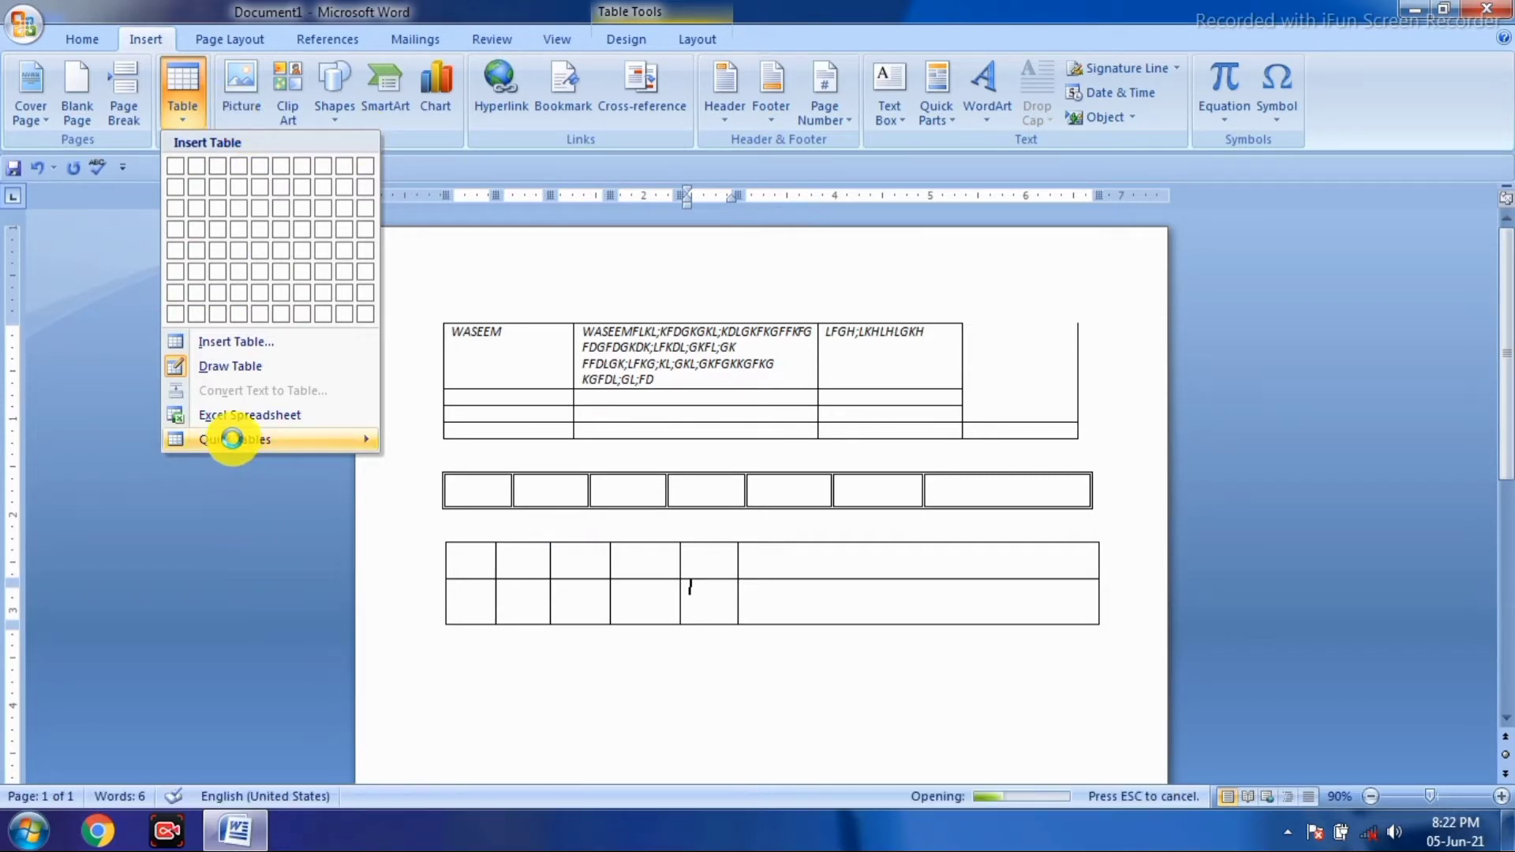
pyautogui.click(240, 439)
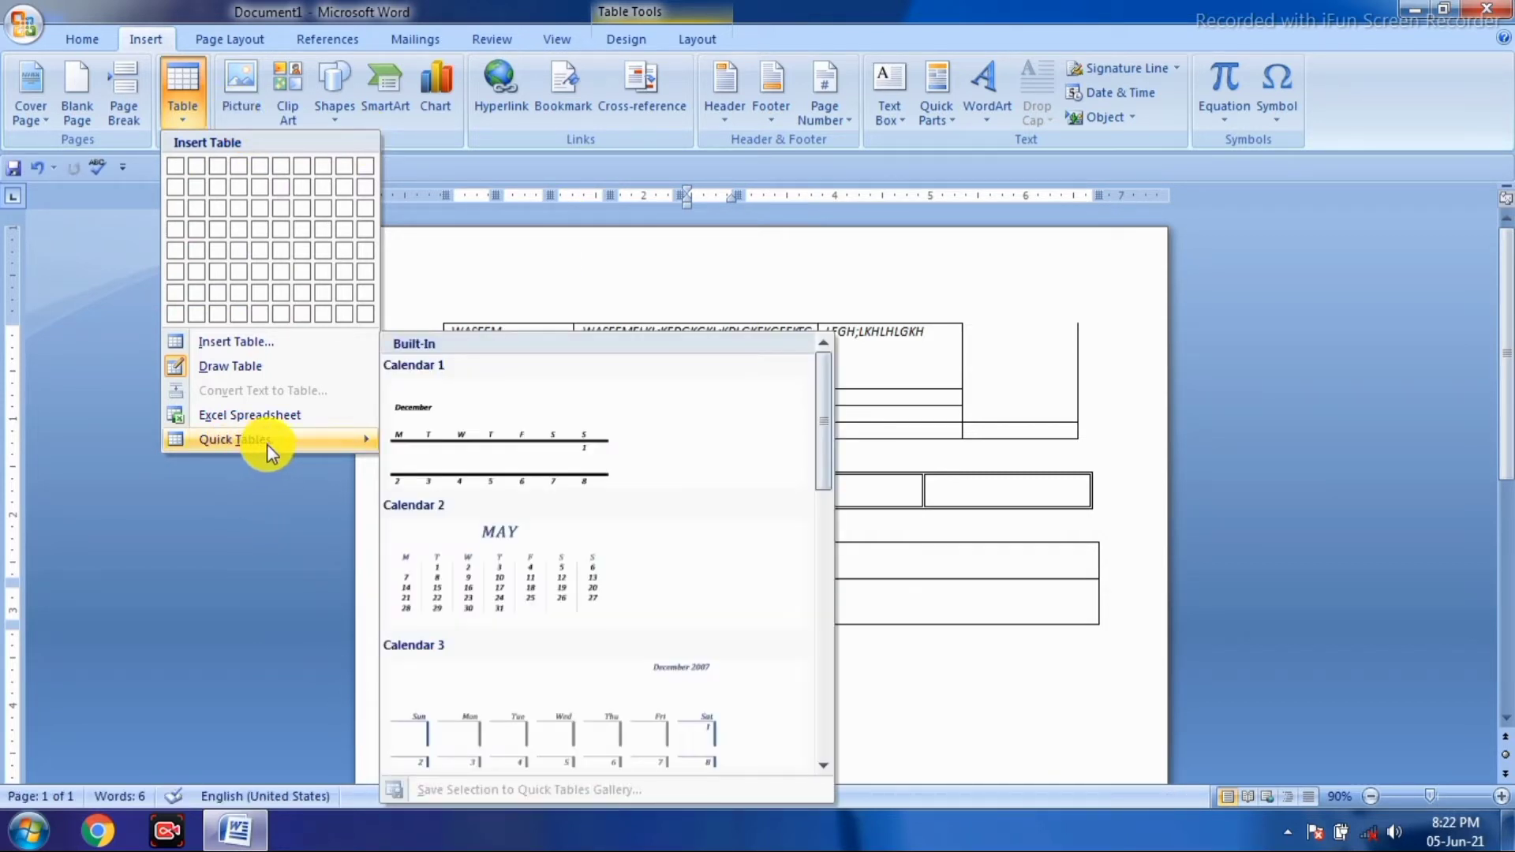
pyautogui.click(821, 768)
pyautogui.click(821, 767)
pyautogui.click(821, 767)
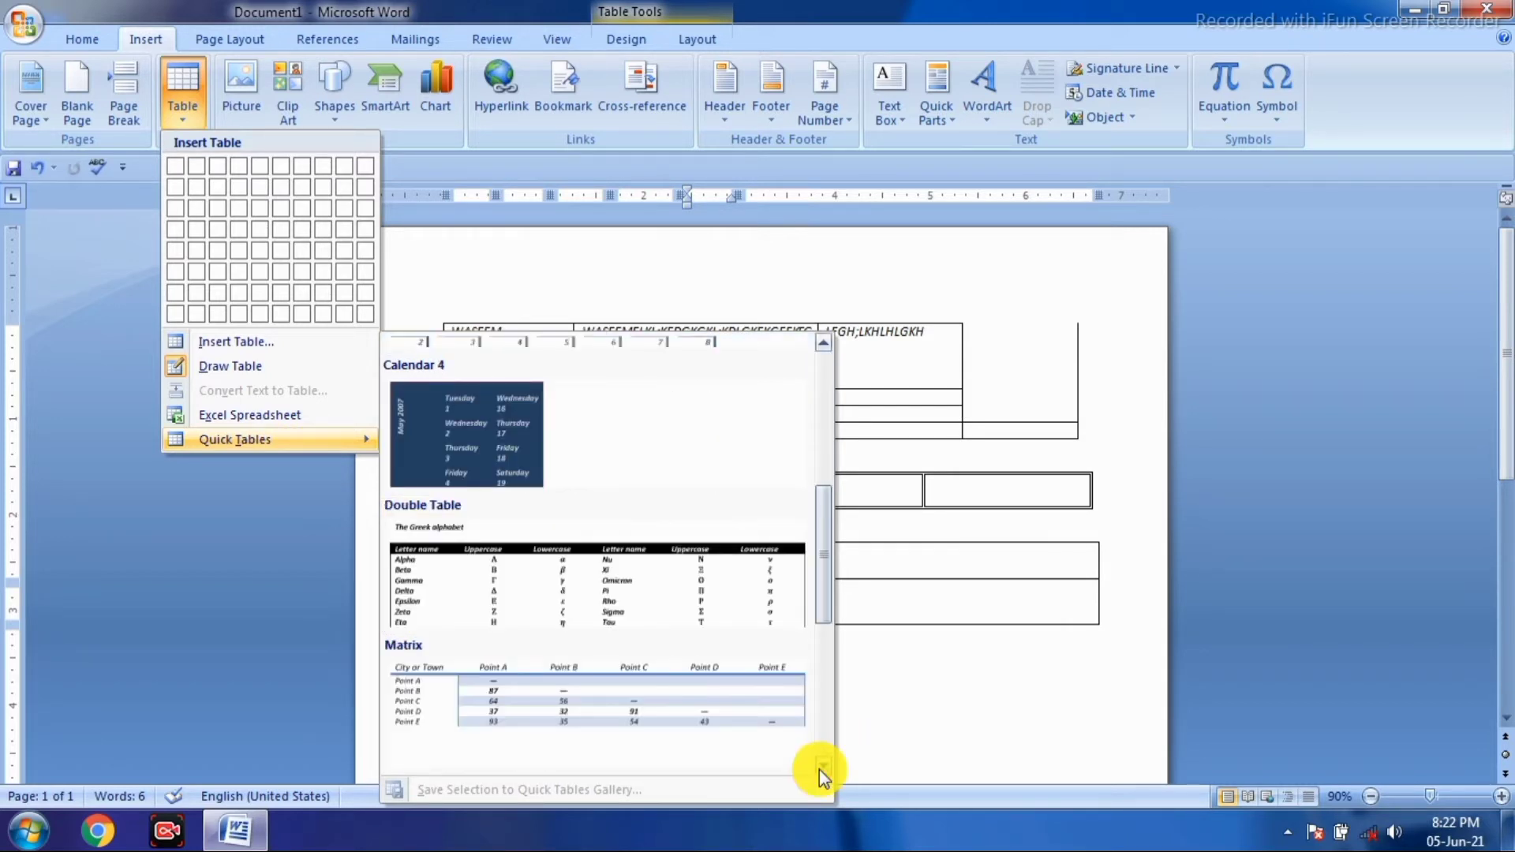
pyautogui.click(633, 597)
pyautogui.scroll(-1, 817, 655)
pyautogui.scroll(-3, 822, 652)
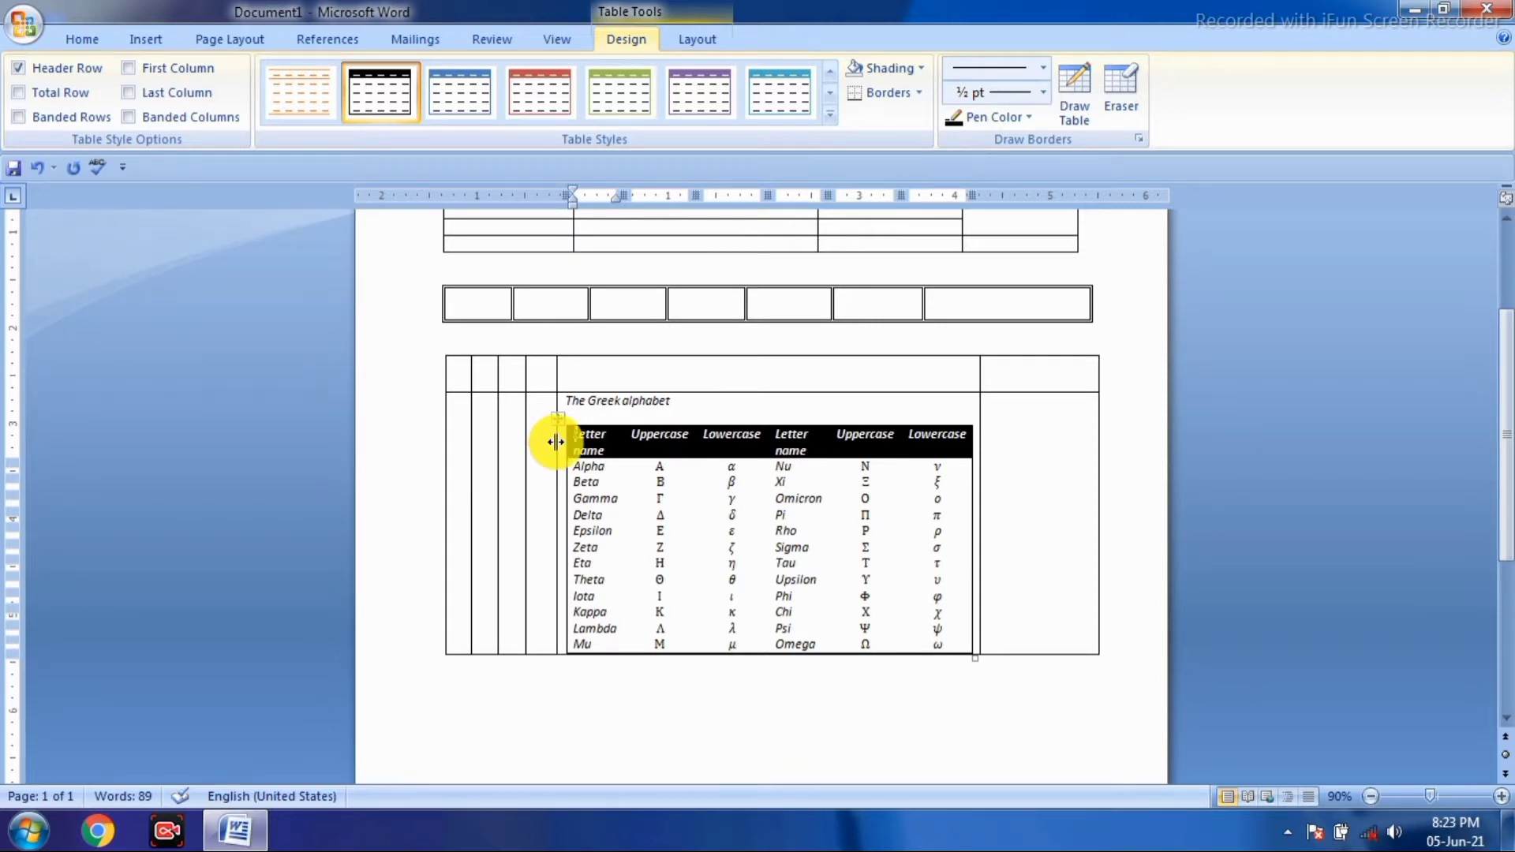
pyautogui.scroll(1, 556, 442)
pyautogui.scroll(-2, 802, 514)
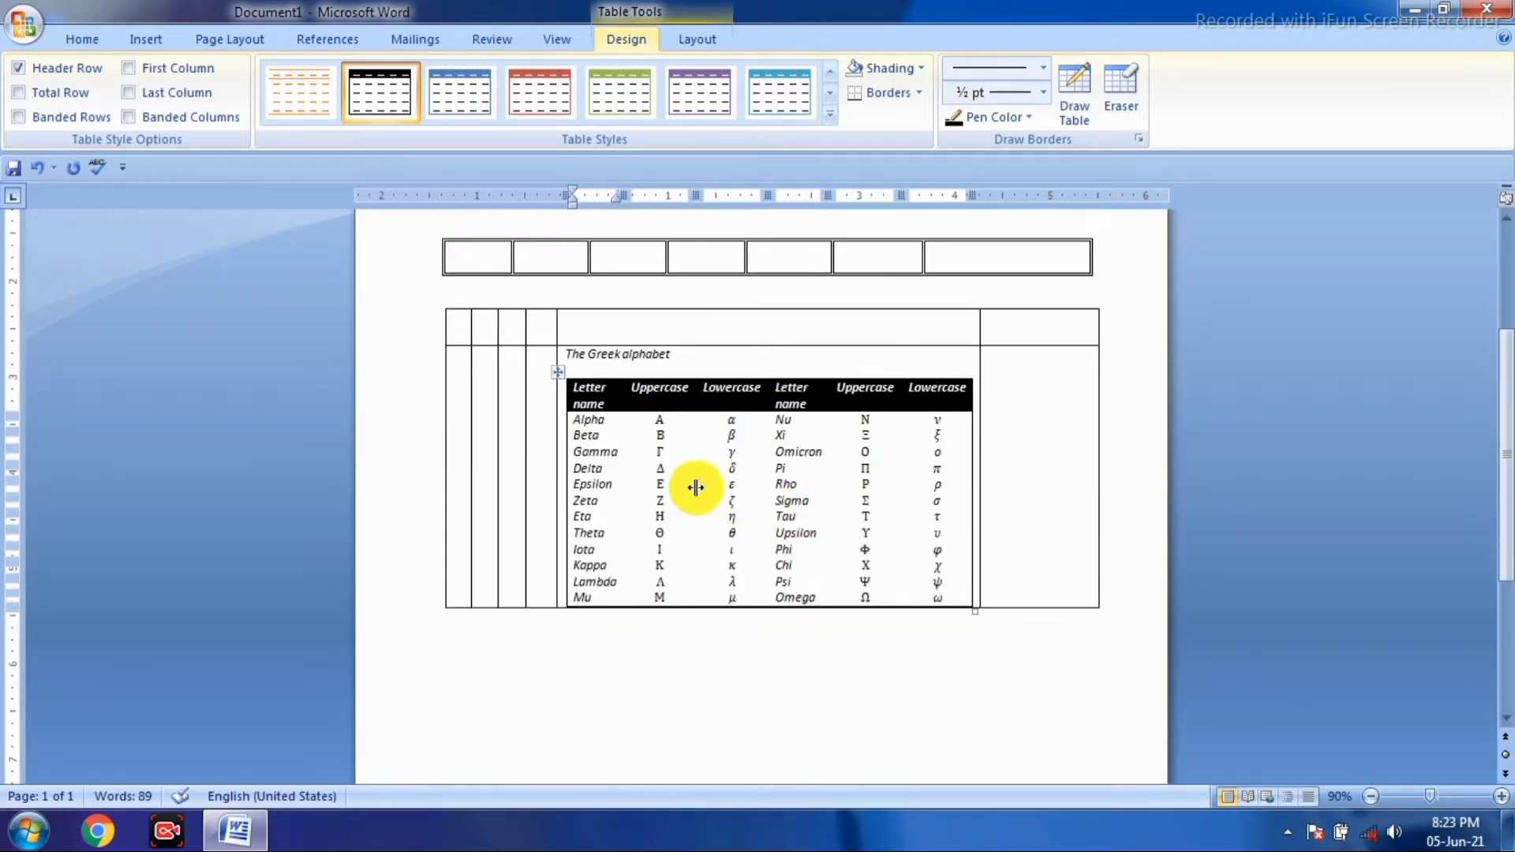
pyautogui.scroll(2, 575, 483)
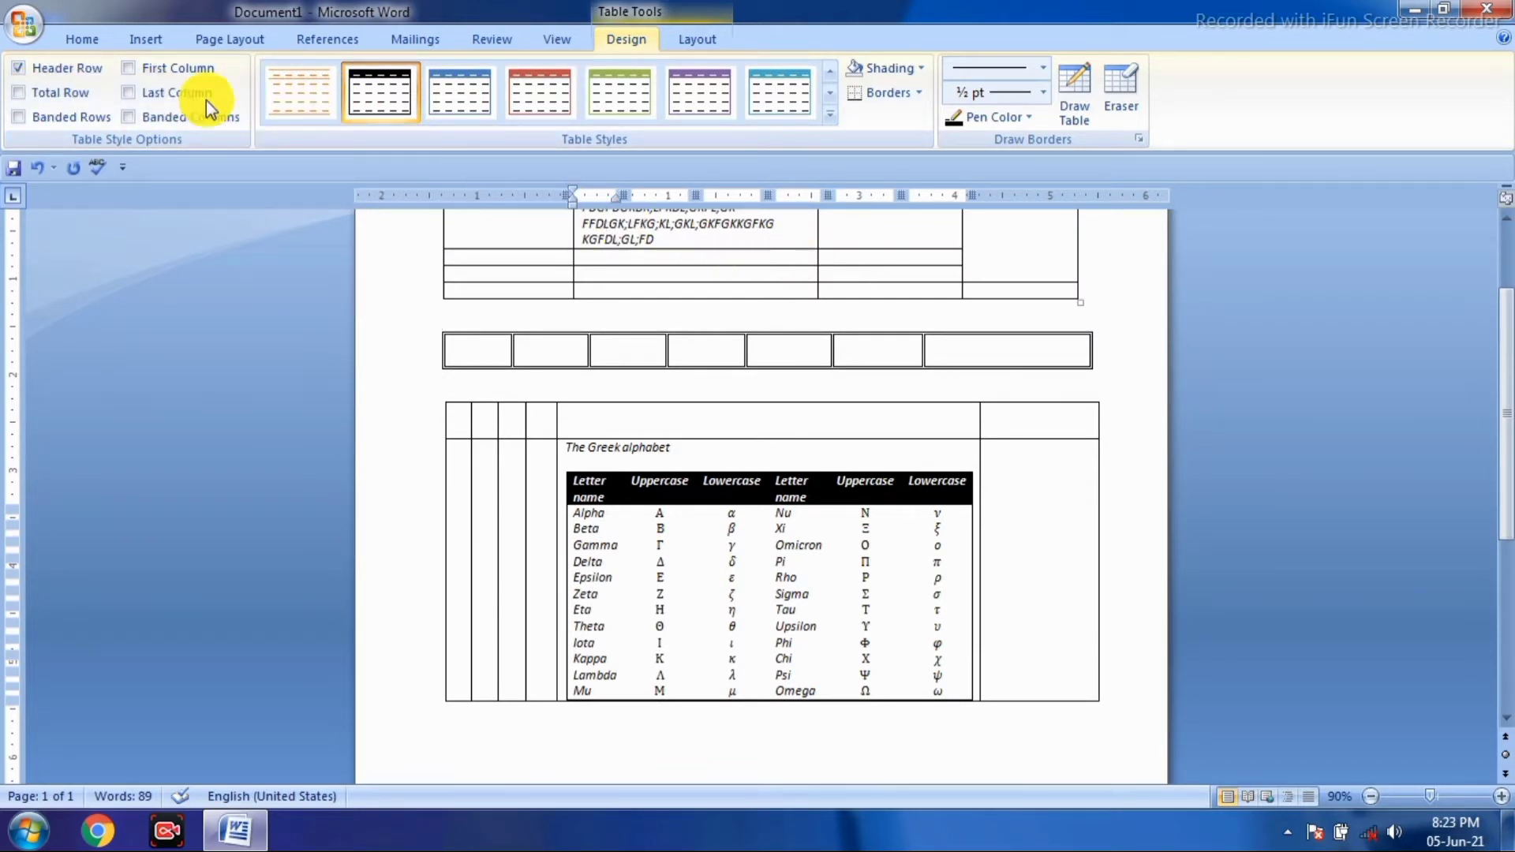
pyautogui.click(134, 43)
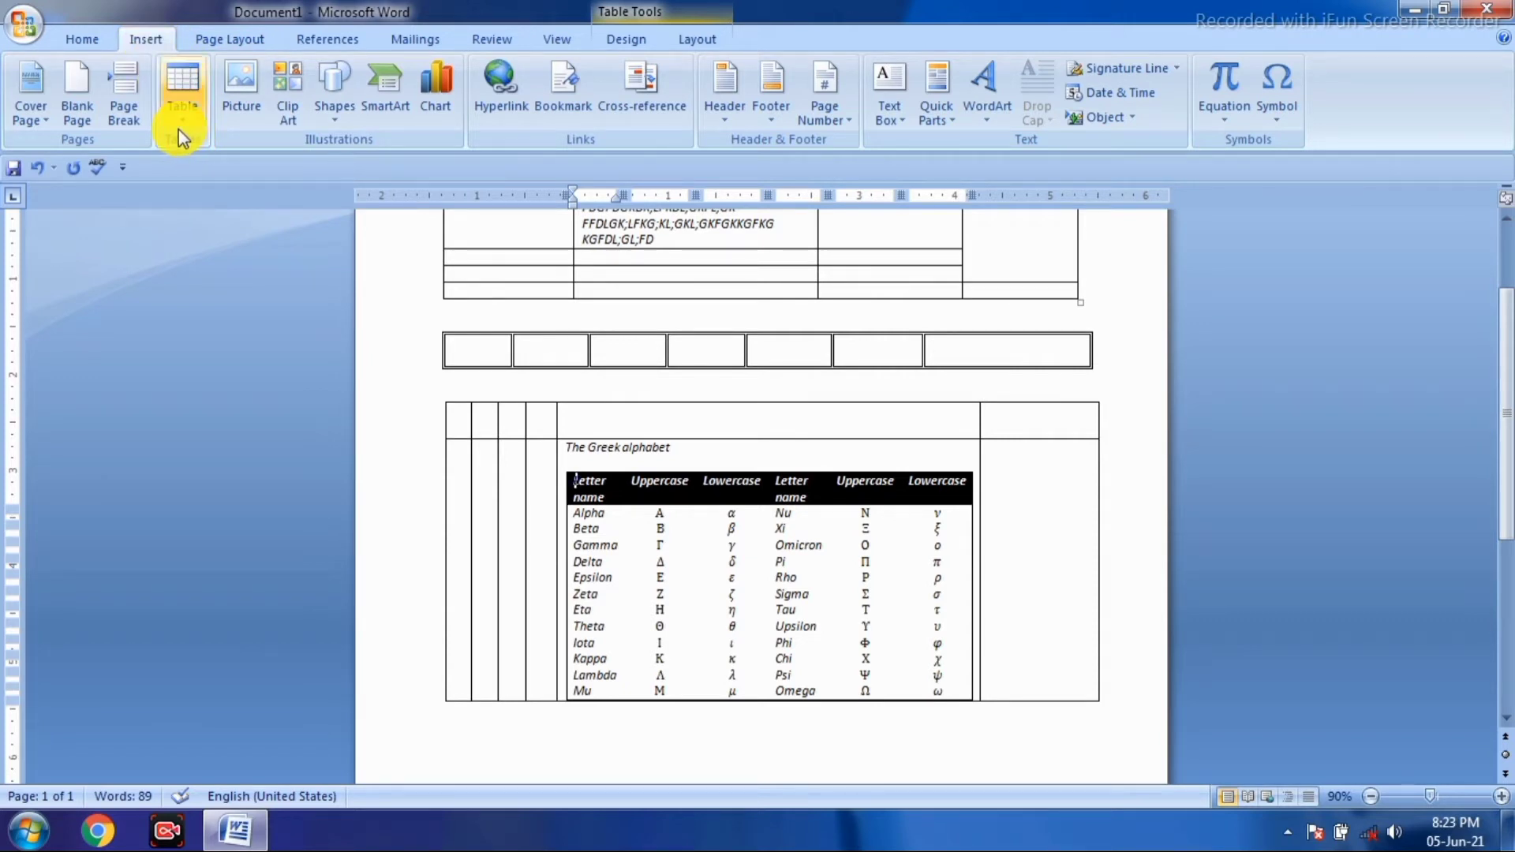
pyautogui.click(618, 41)
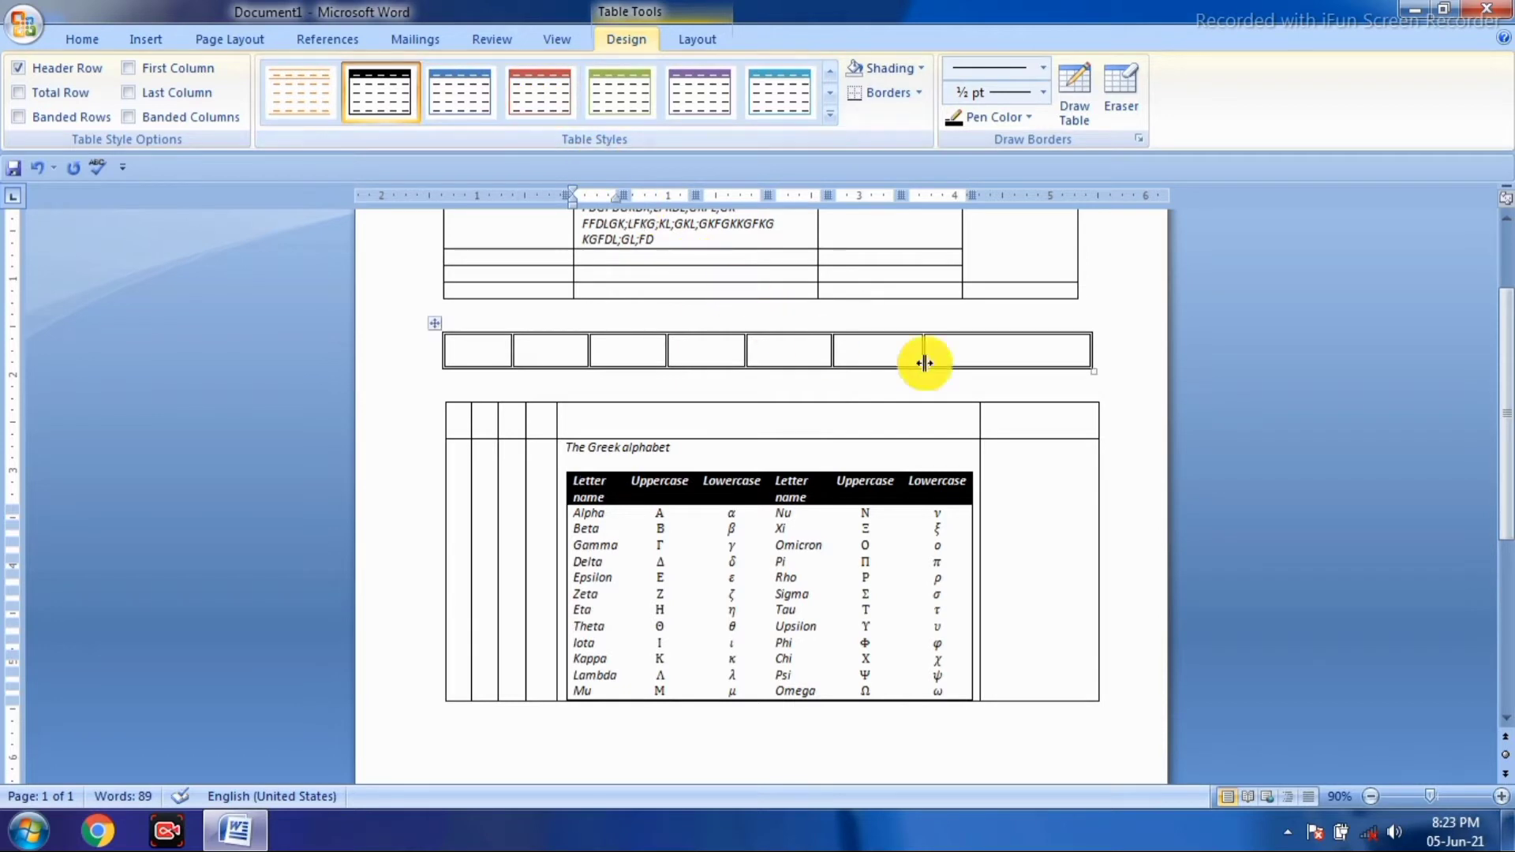
pyautogui.scroll(2, 925, 363)
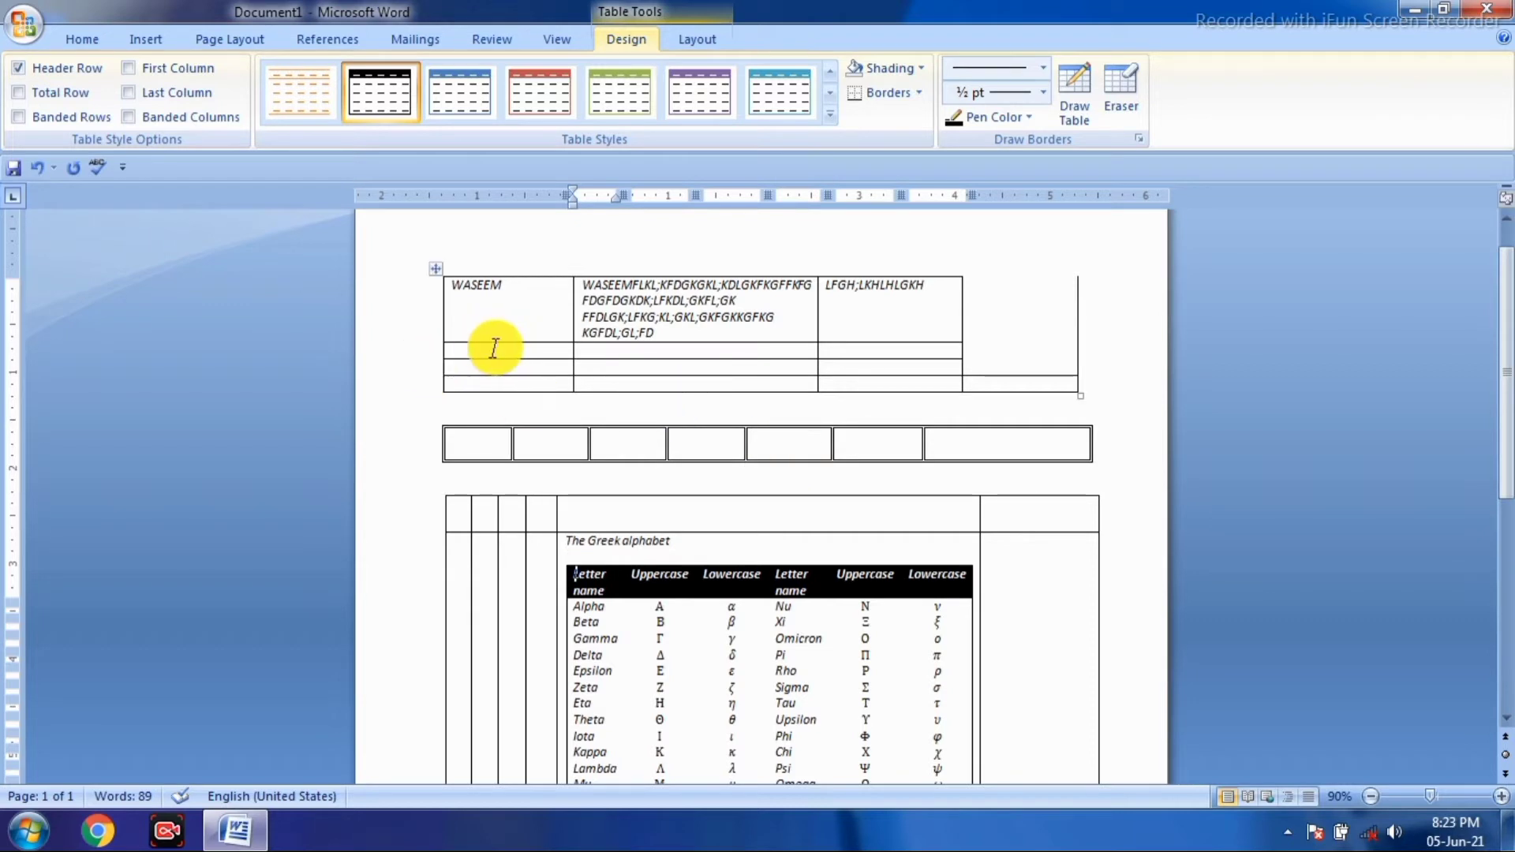
# - Split the original four-row table with Ctrl+Shift+Enter into three tables: one row, one row, two rows
pyautogui.click(488, 343)
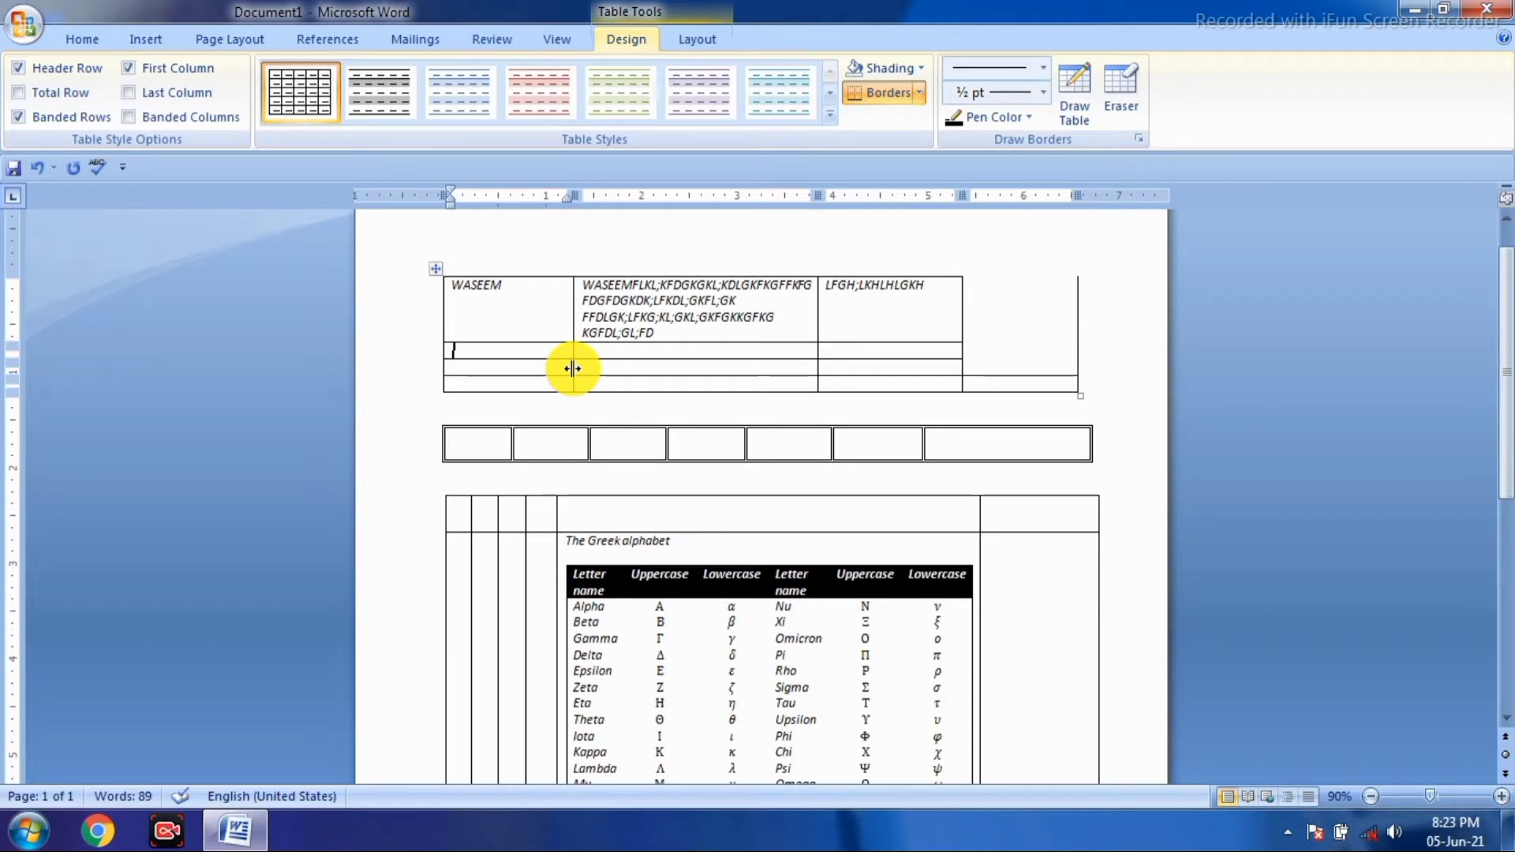
pyautogui.hotkey('ctrl', 'shift', 'Return')
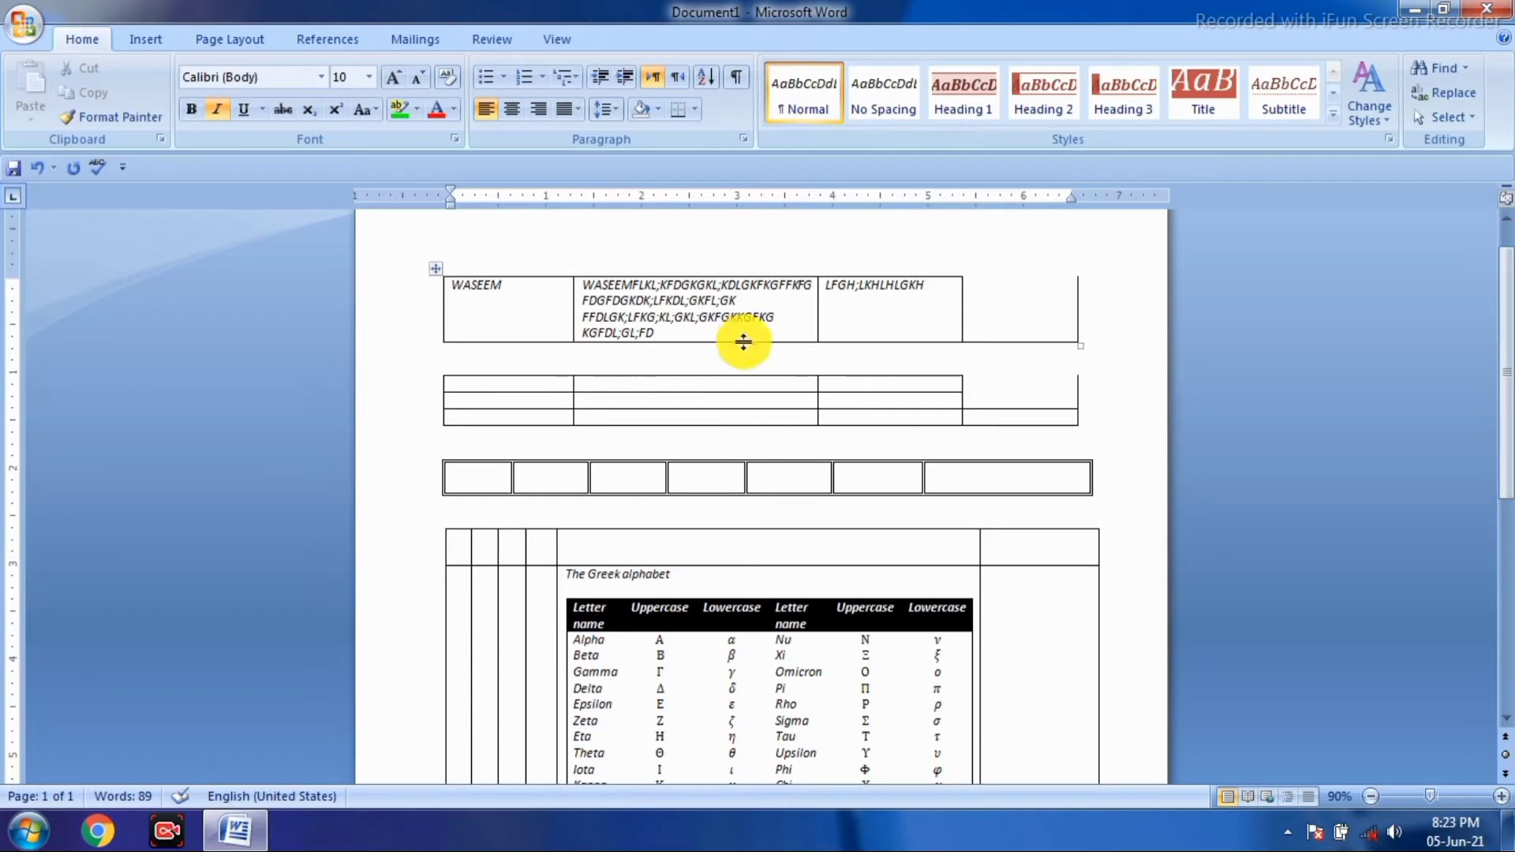
pyautogui.click(486, 405)
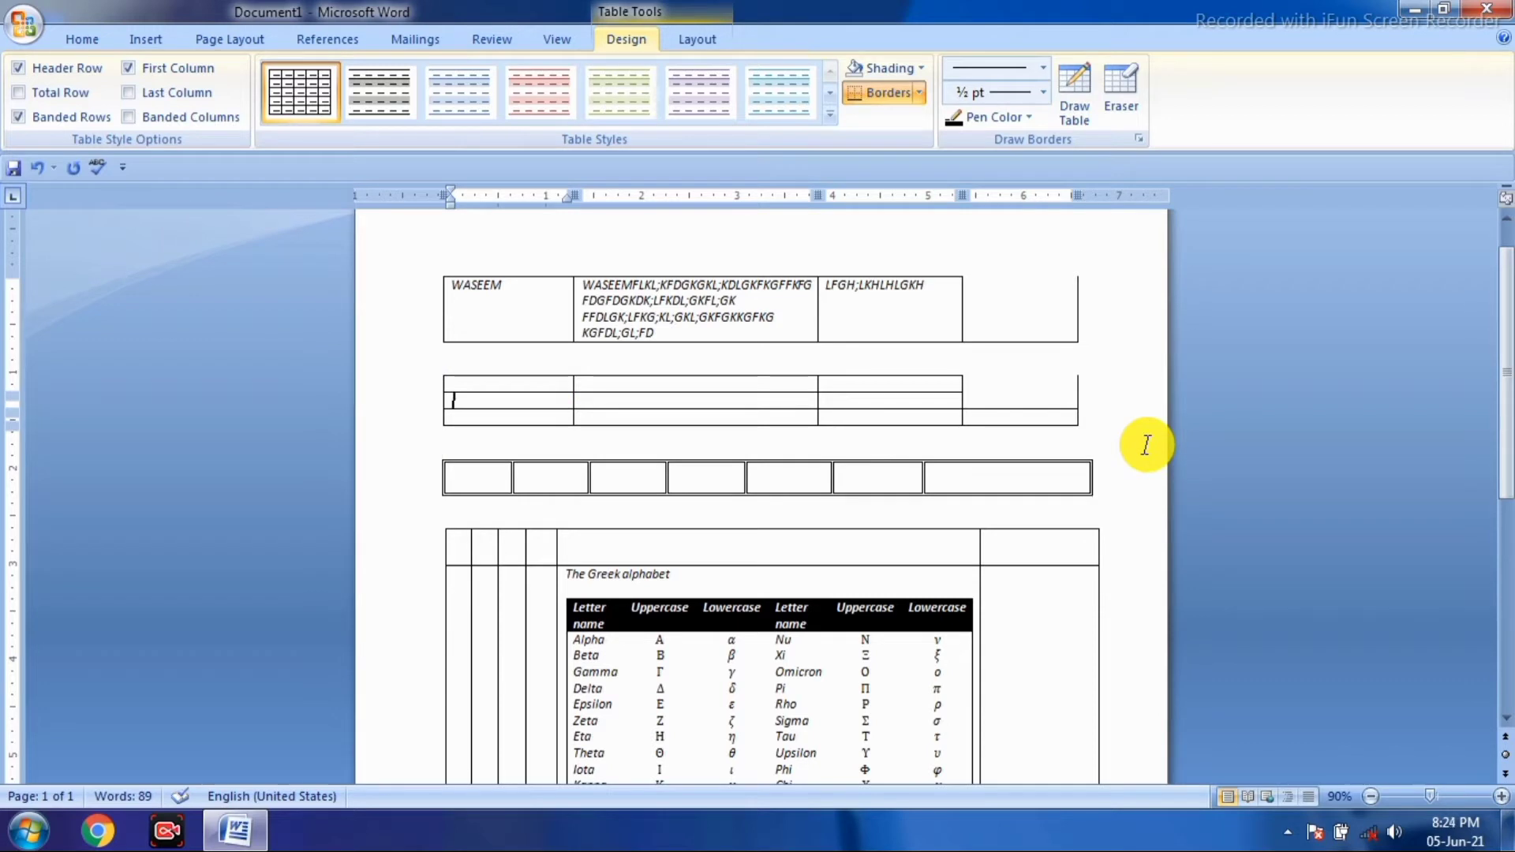
pyautogui.hotkey('ctrl', 'shift', 'Return')
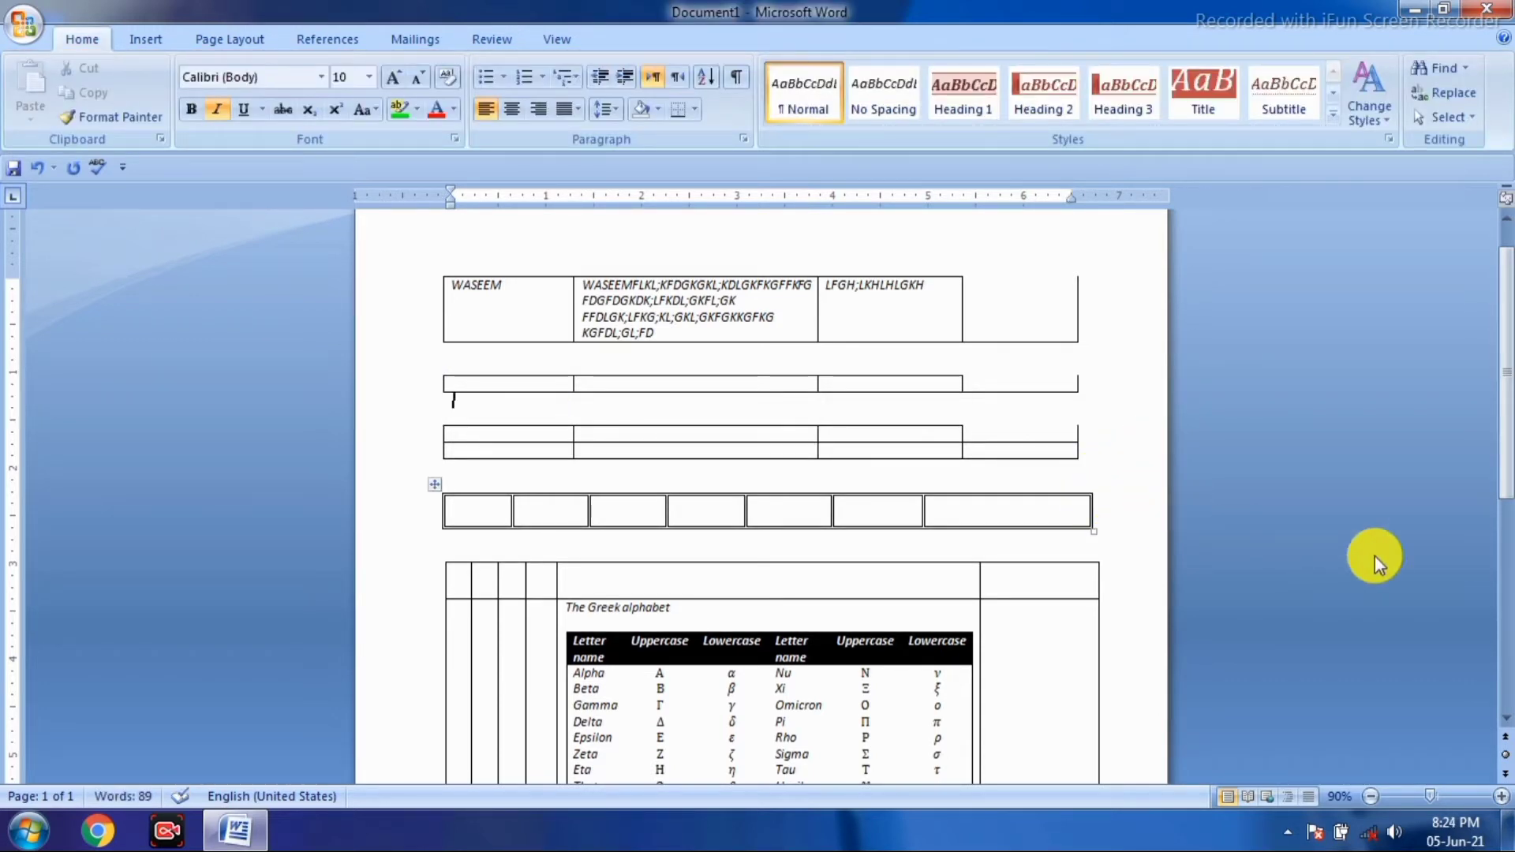
pyautogui.scroll(-6, 846, 720)
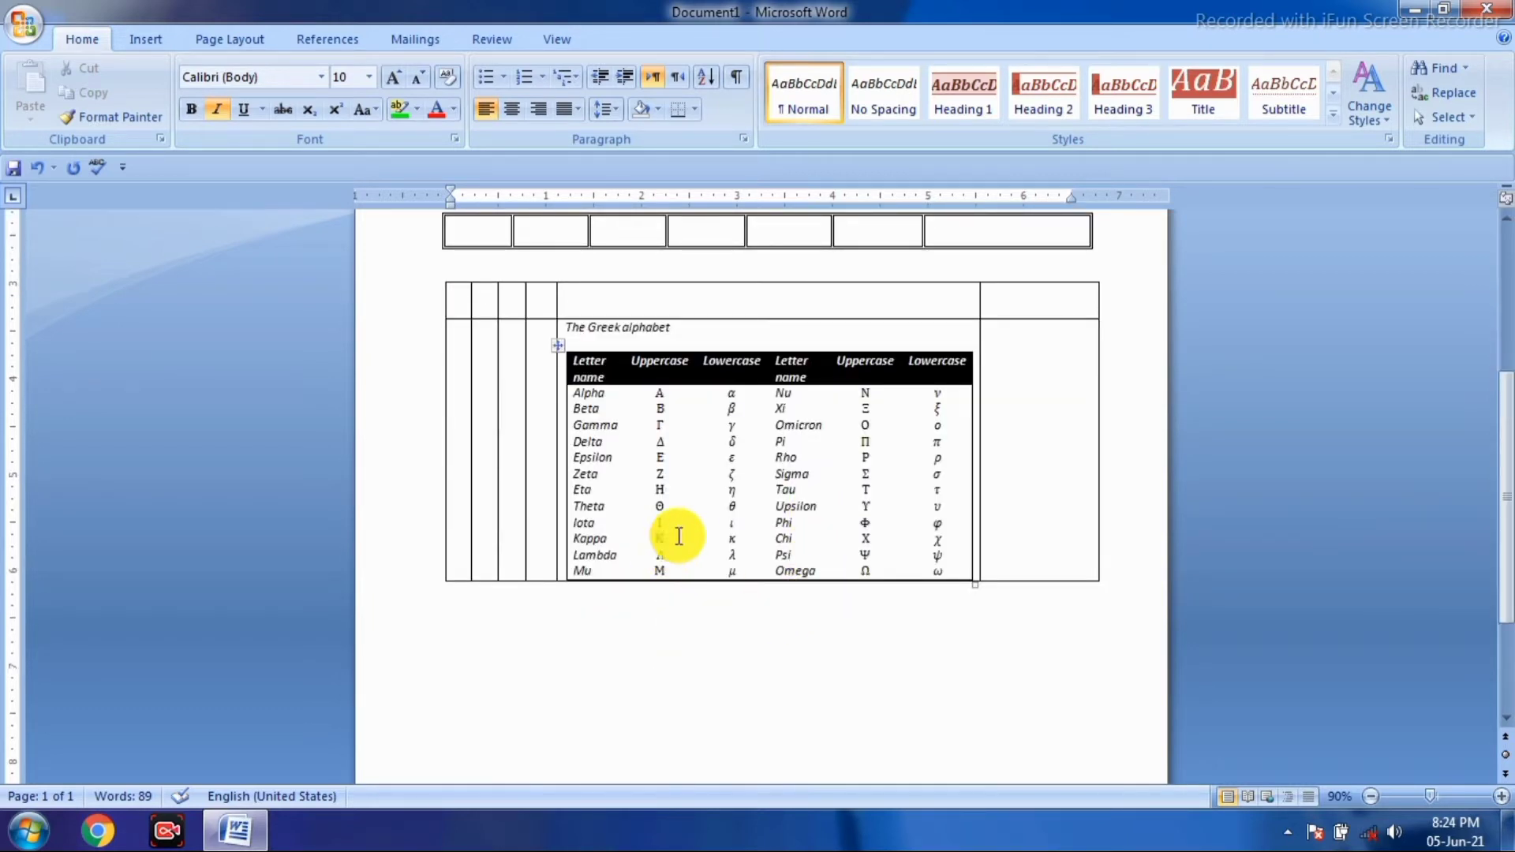
# - Open the Insert Table grid and dismiss it without inserting anything
pyautogui.click(157, 46)
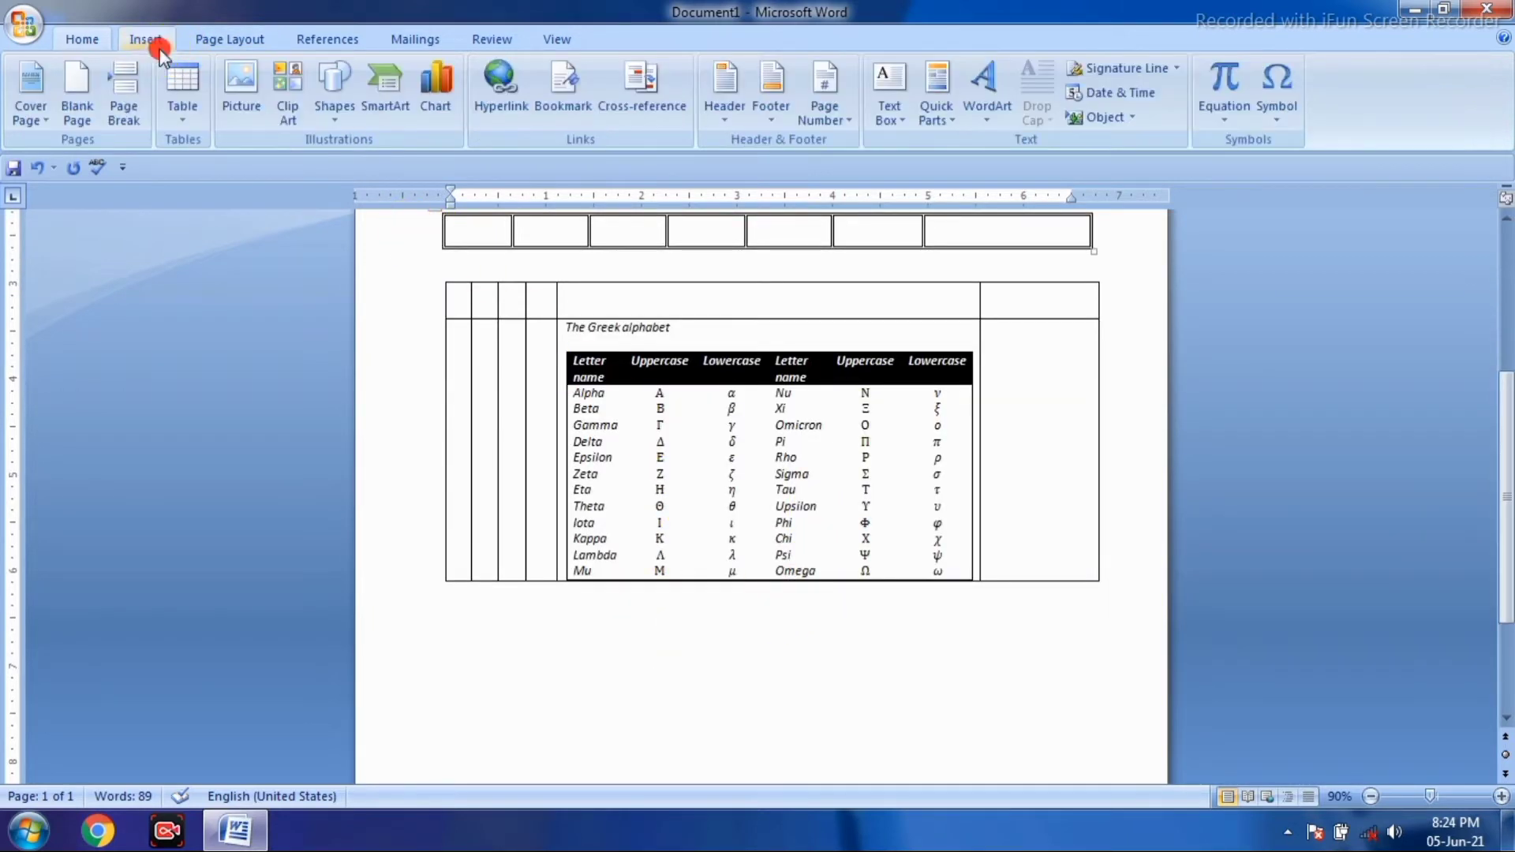
pyautogui.click(186, 108)
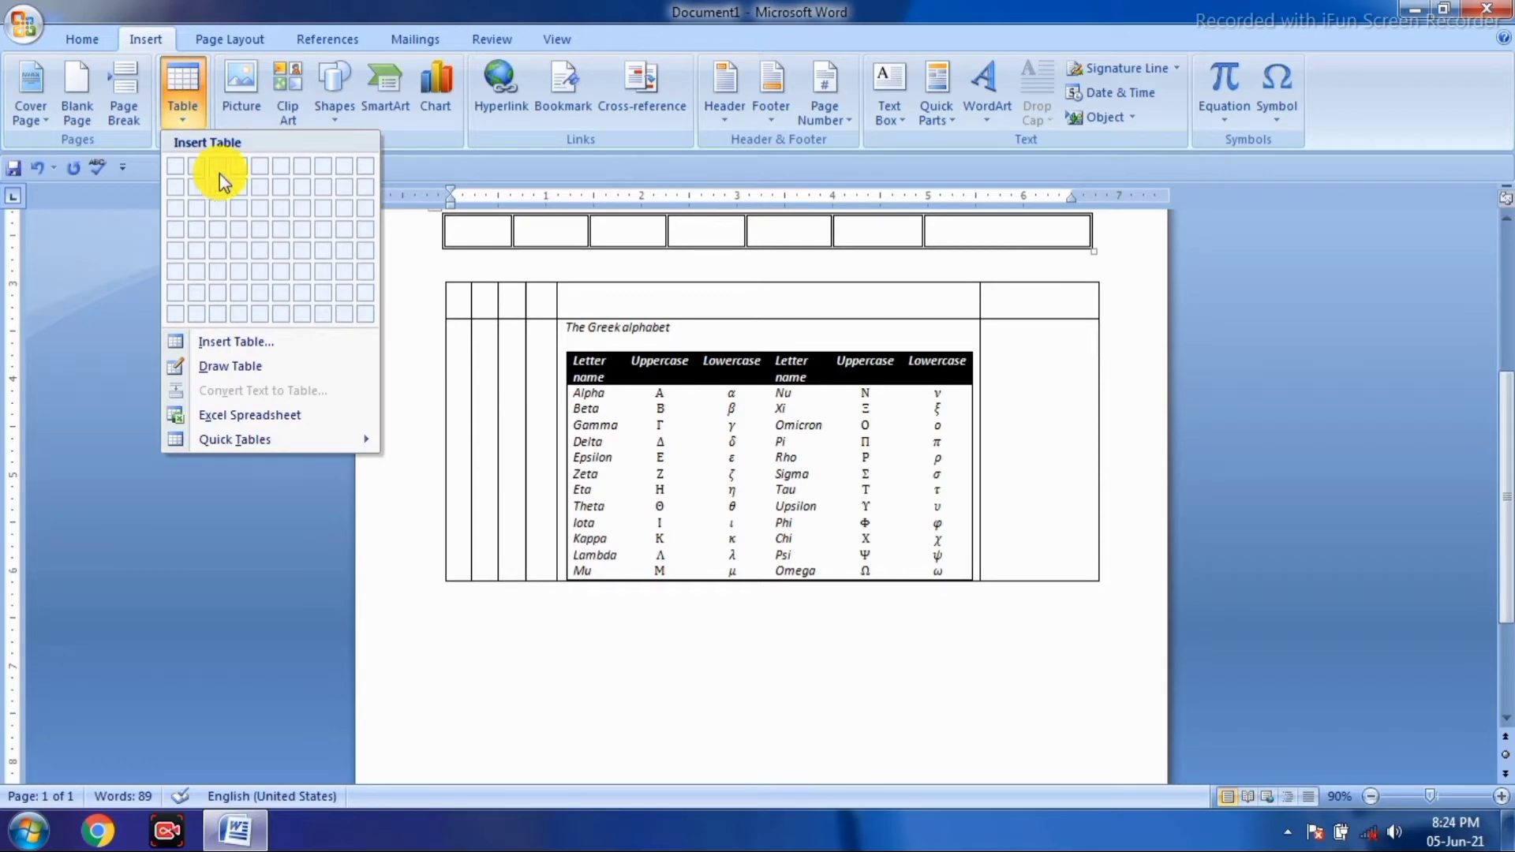
pyautogui.click(894, 775)
pyautogui.scroll(6, 821, 565)
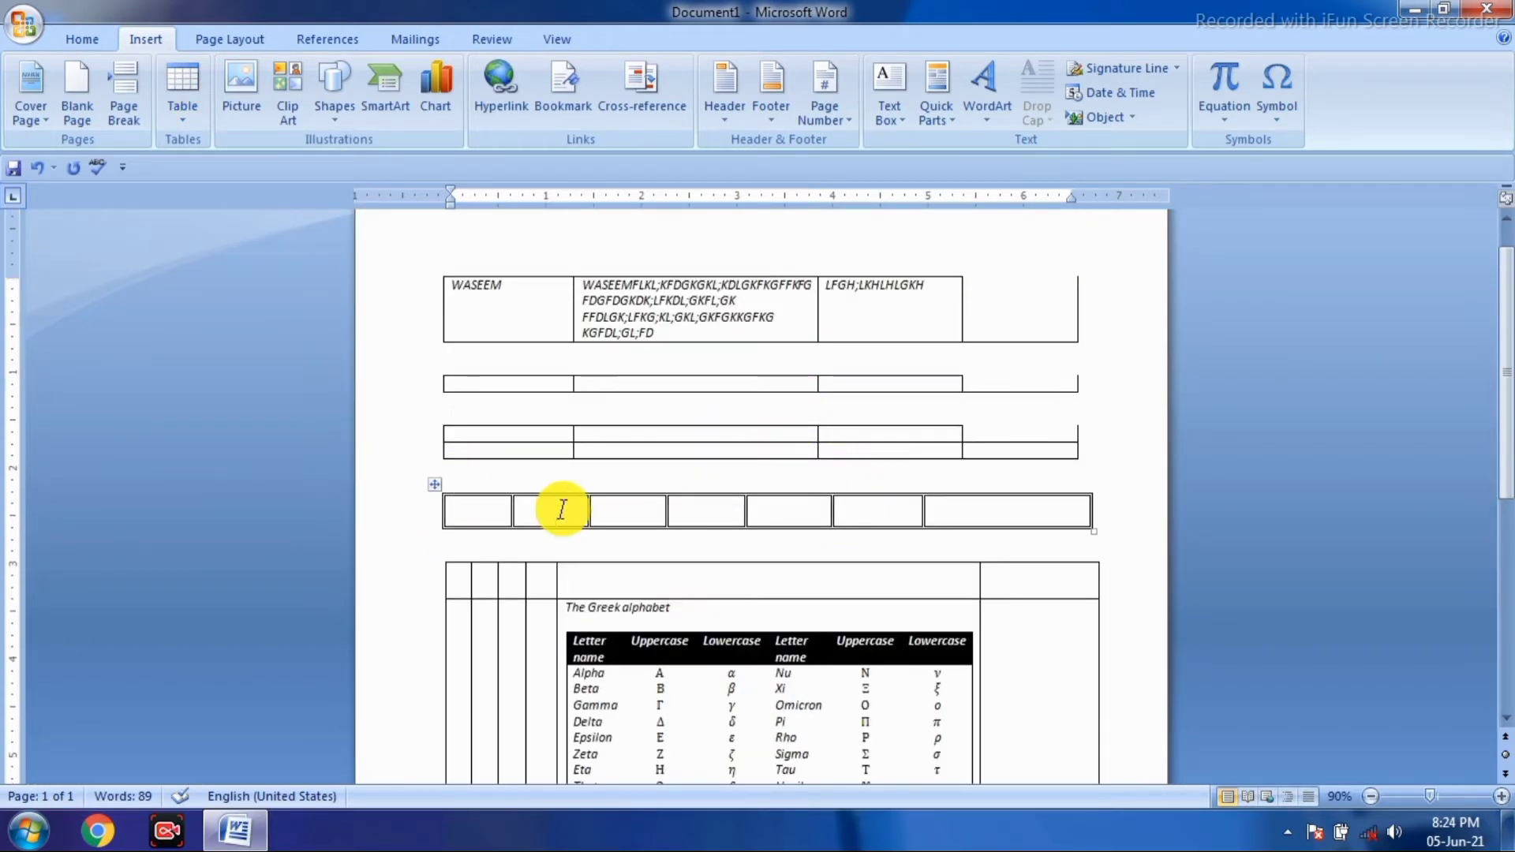
# - Fill the seven-cell row's first cells with FDGKDJGFGJGFGJG, JKLJFKGDS and JFGHKJDGHK
pyautogui.click(484, 509)
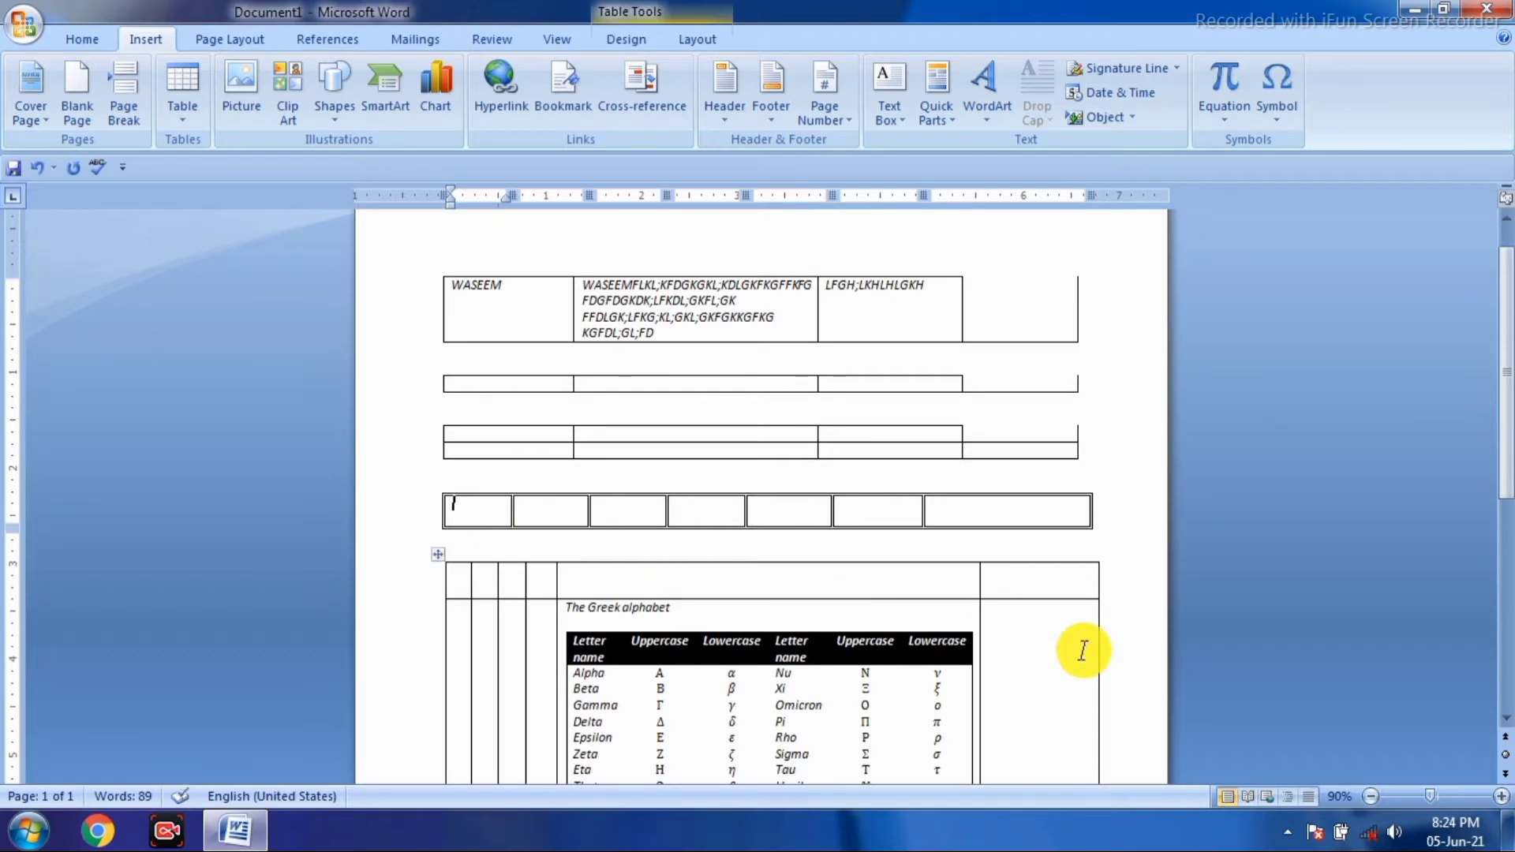
pyautogui.write('WASEEM')
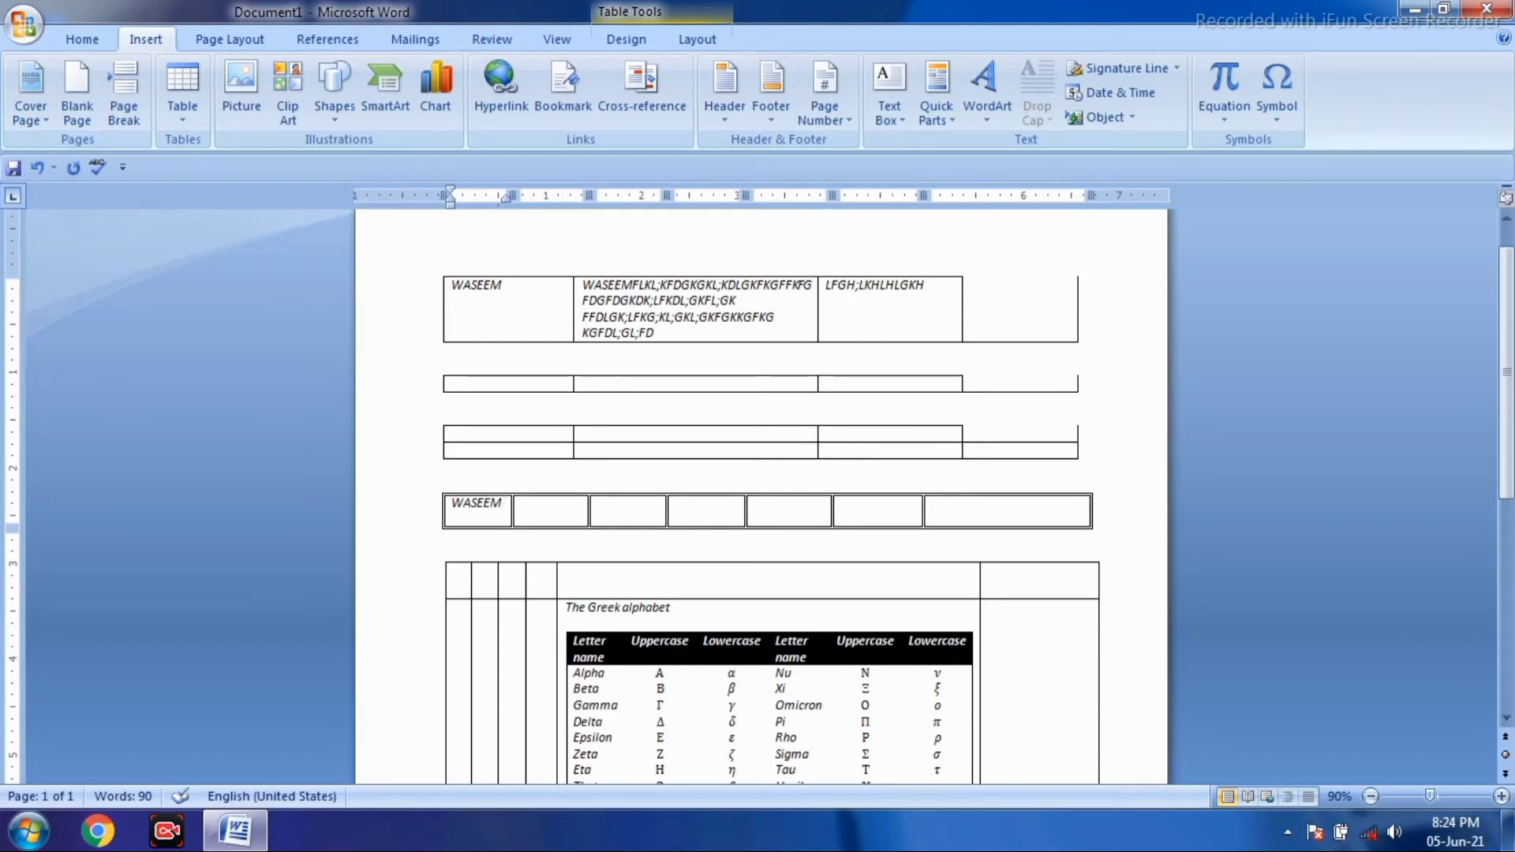
pyautogui.press('Tab')
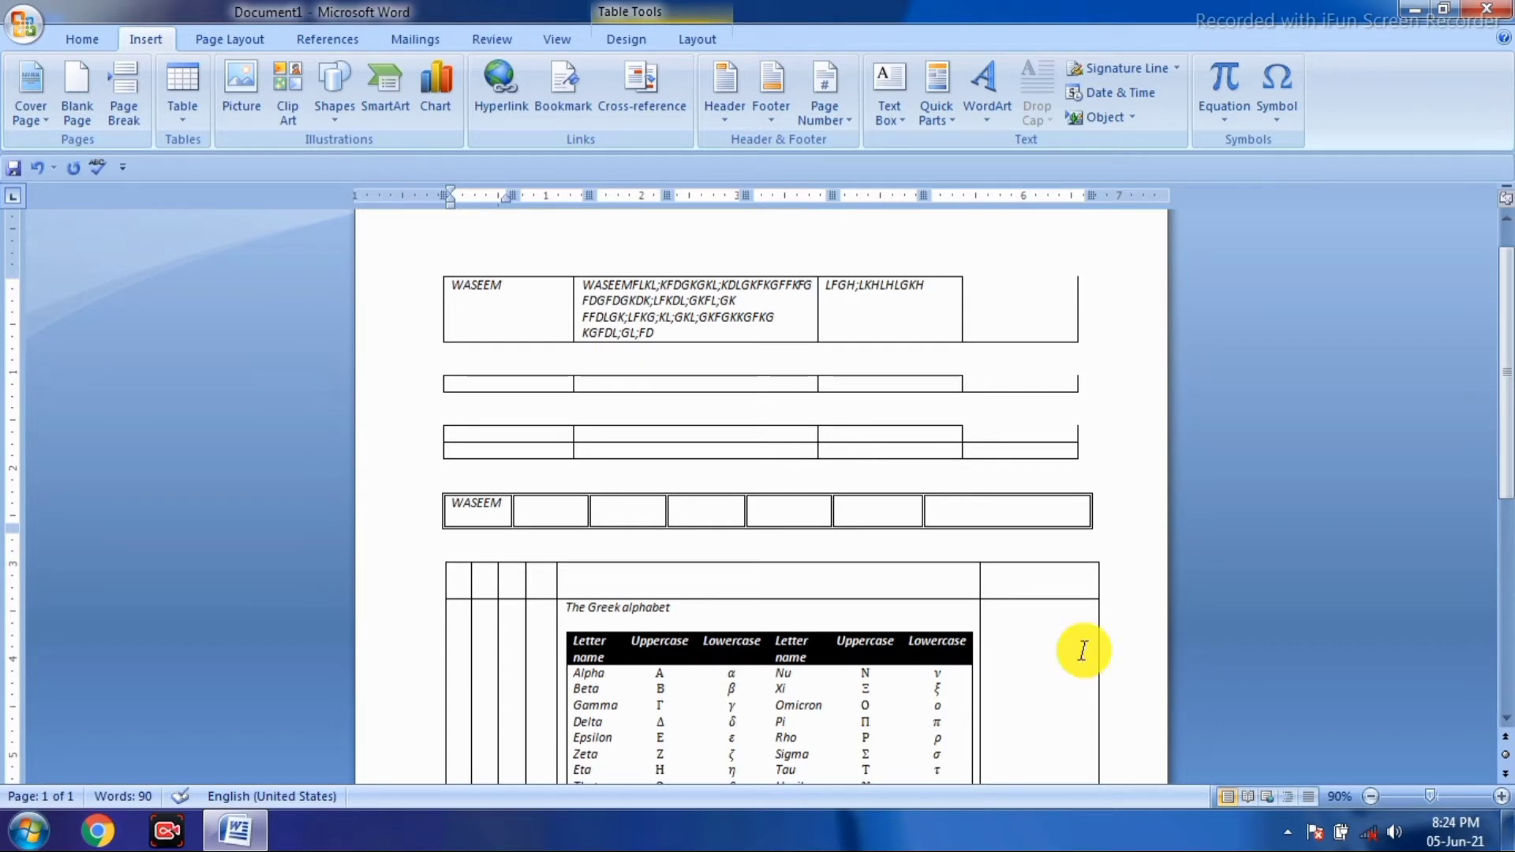
pyautogui.write('JKLJFKGDS')
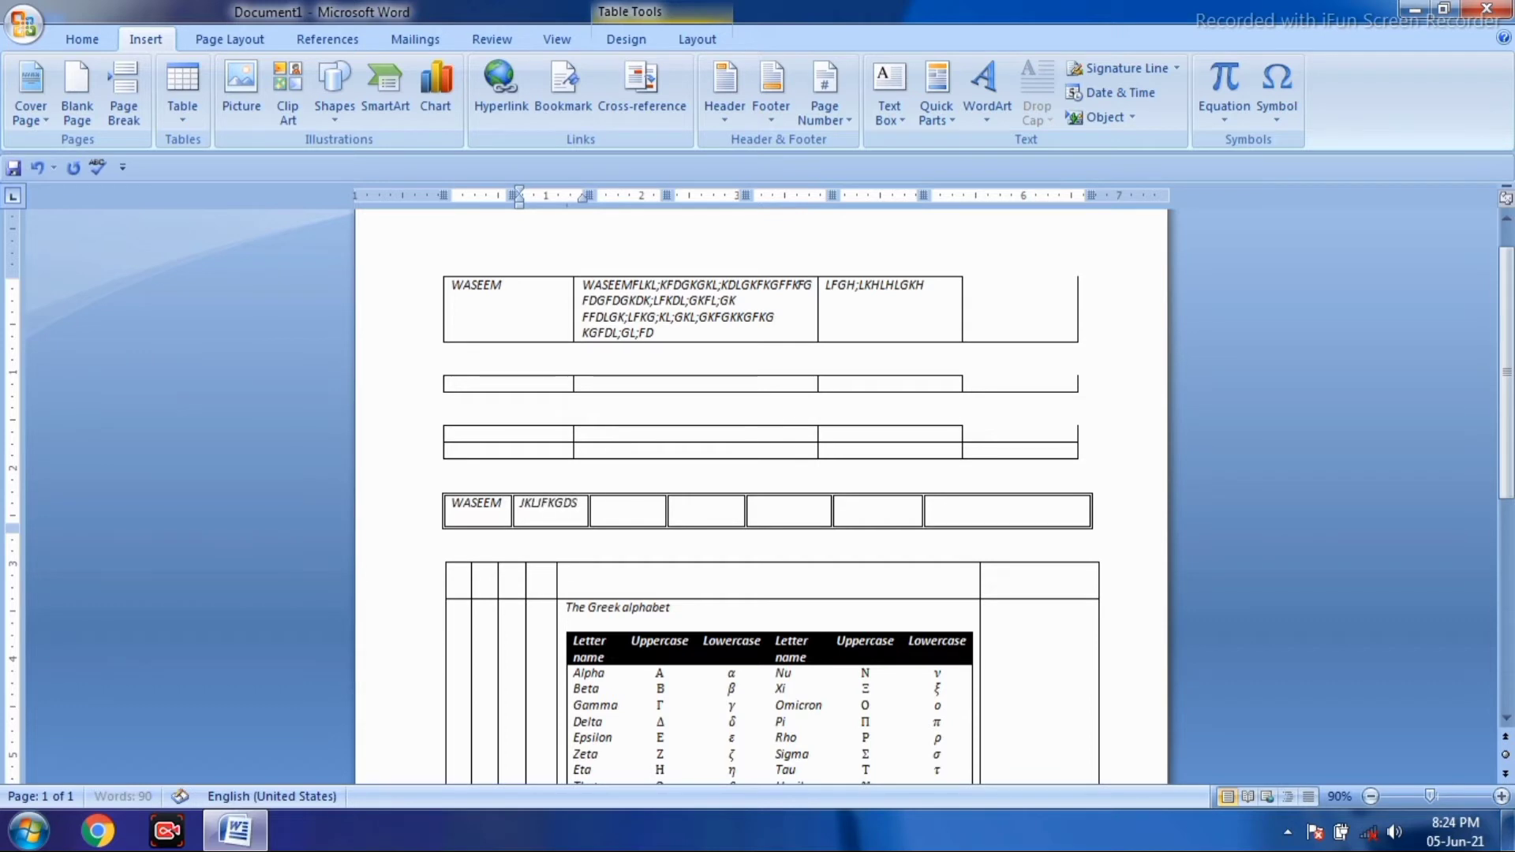
pyautogui.press('Tab')
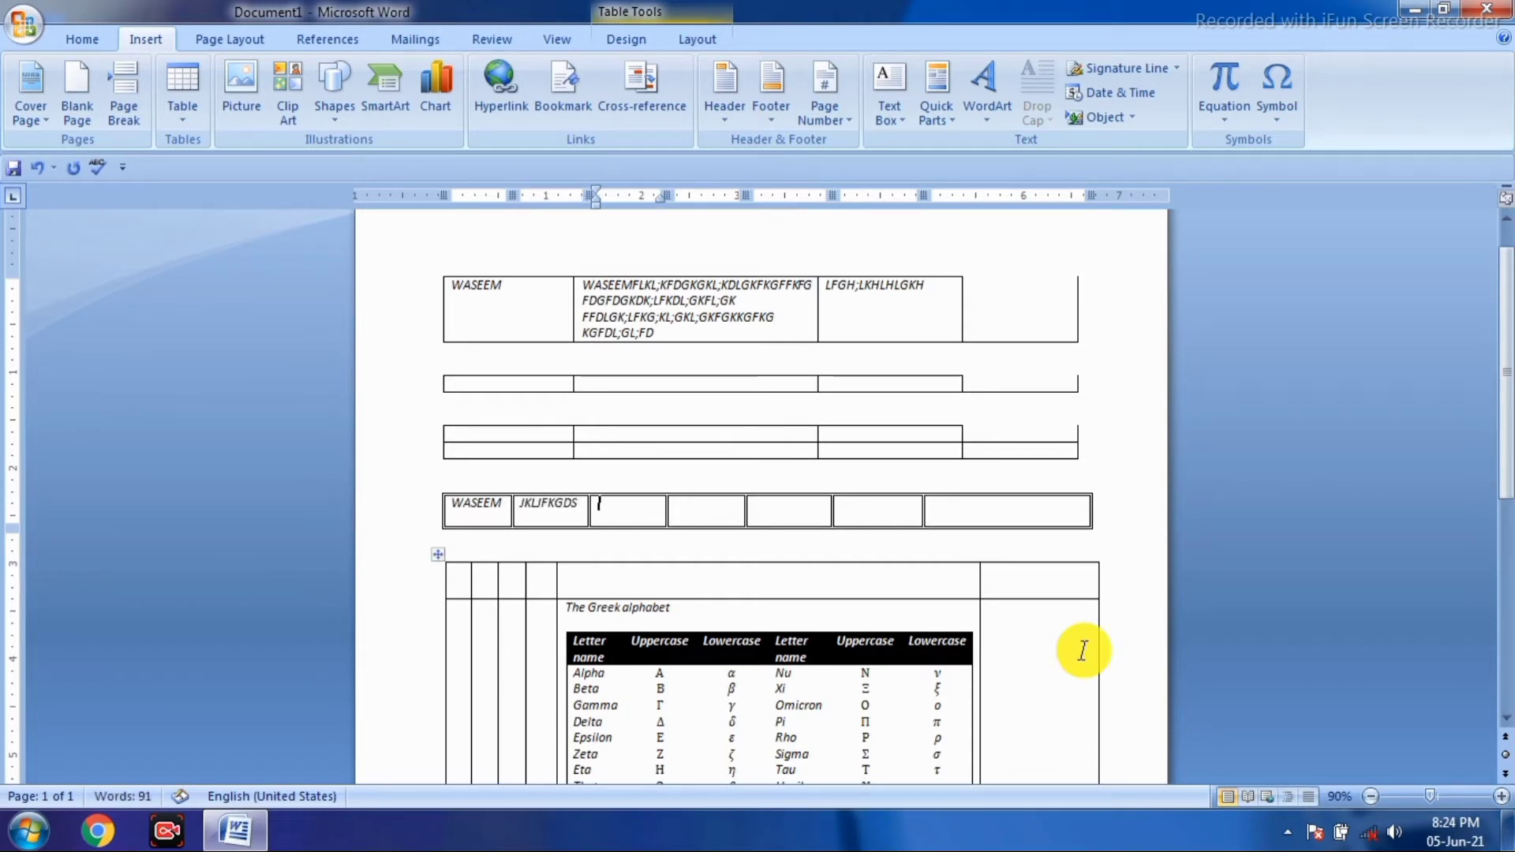
pyautogui.write('JFGHKJDGHK')
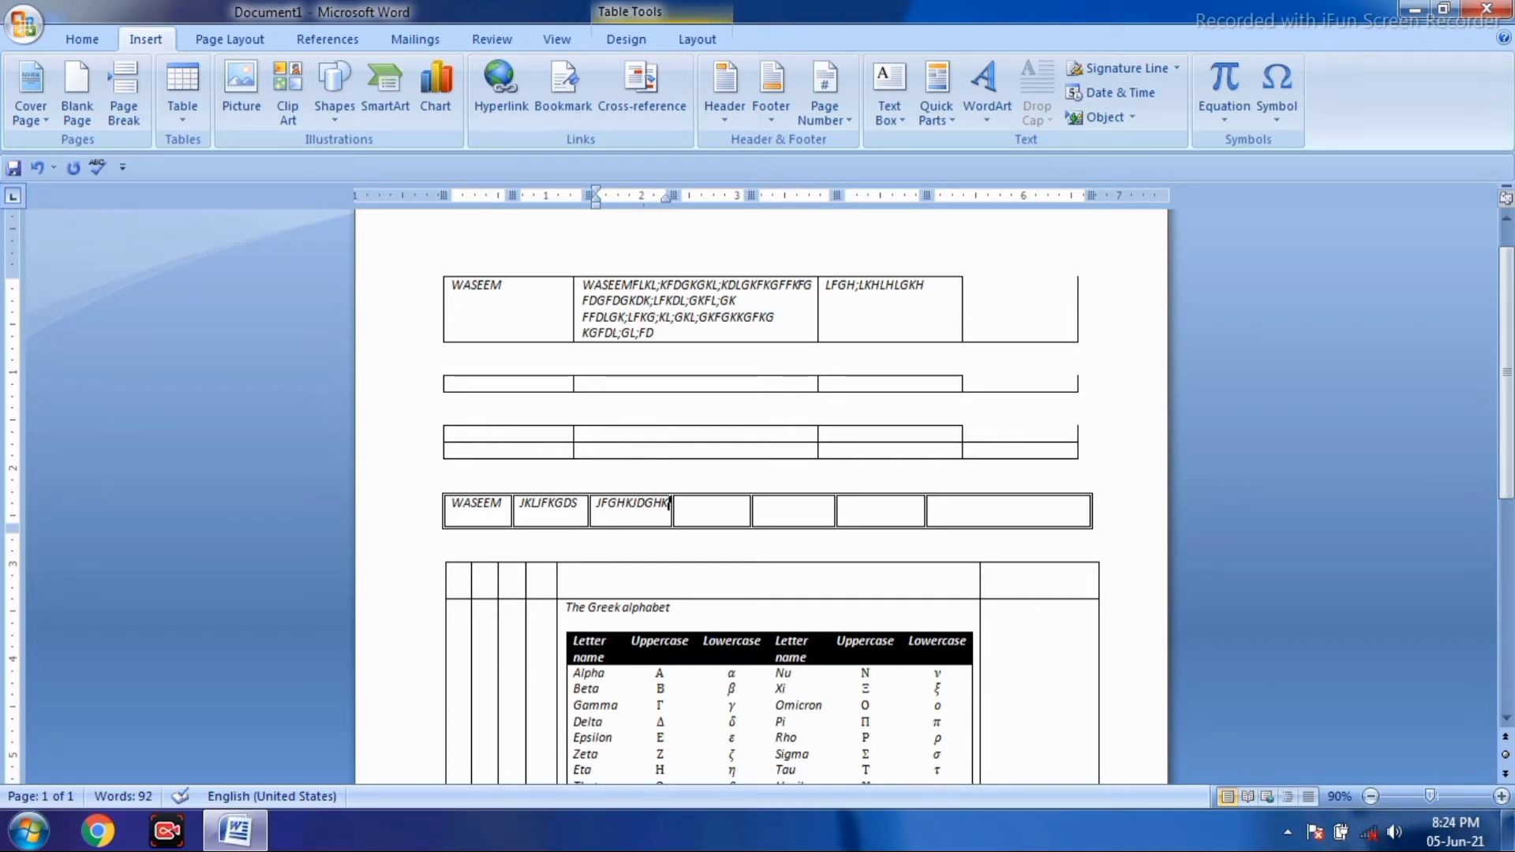
pyautogui.hotkey('shift', 'Tab')
pyautogui.hotkey('shift', 'Tab')
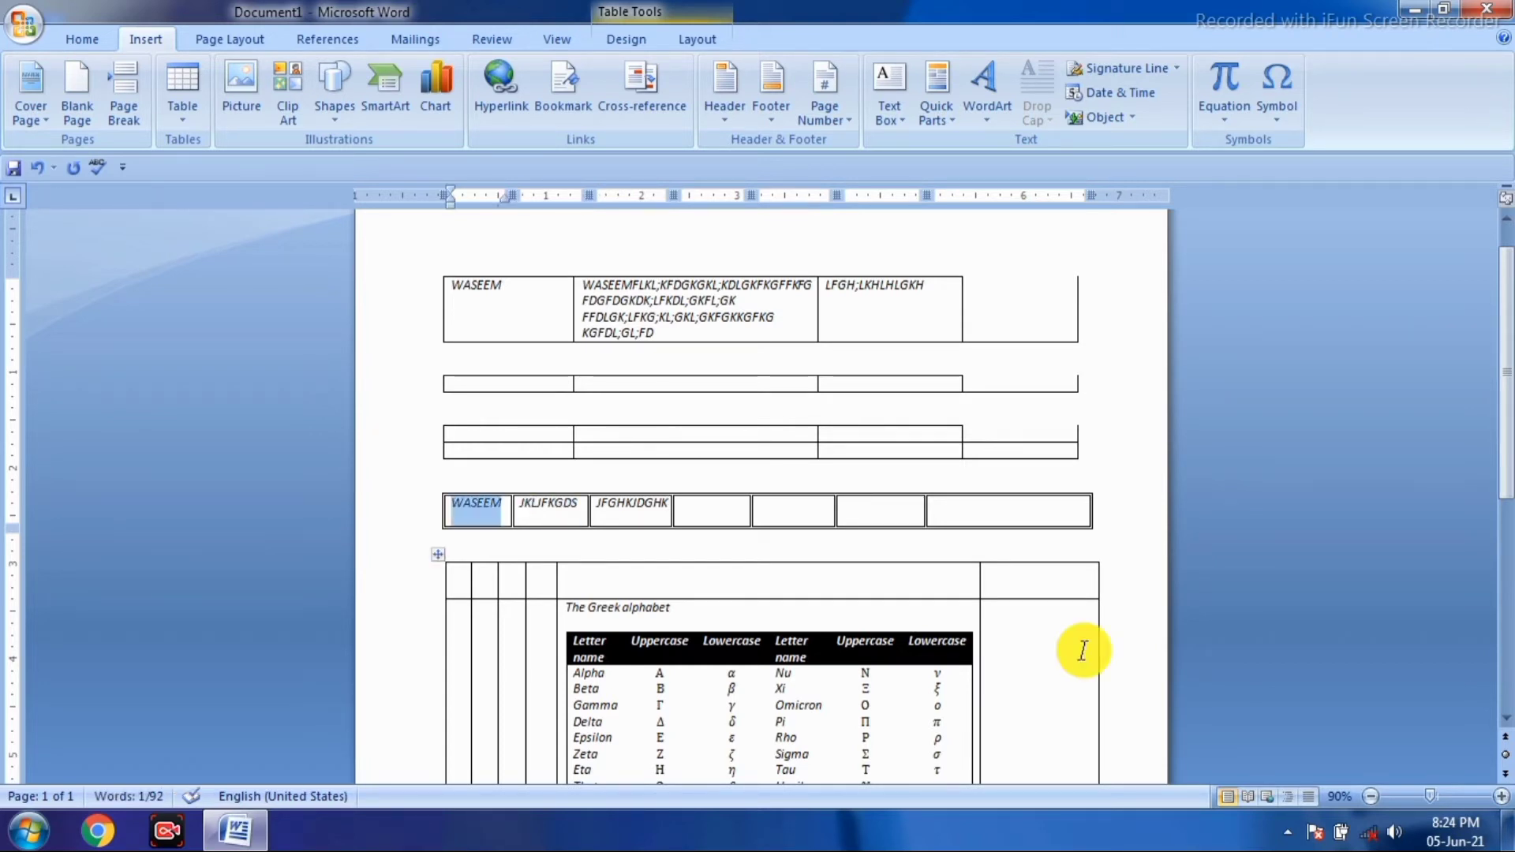
pyautogui.write('FDGKDJGFGJGFGJG')
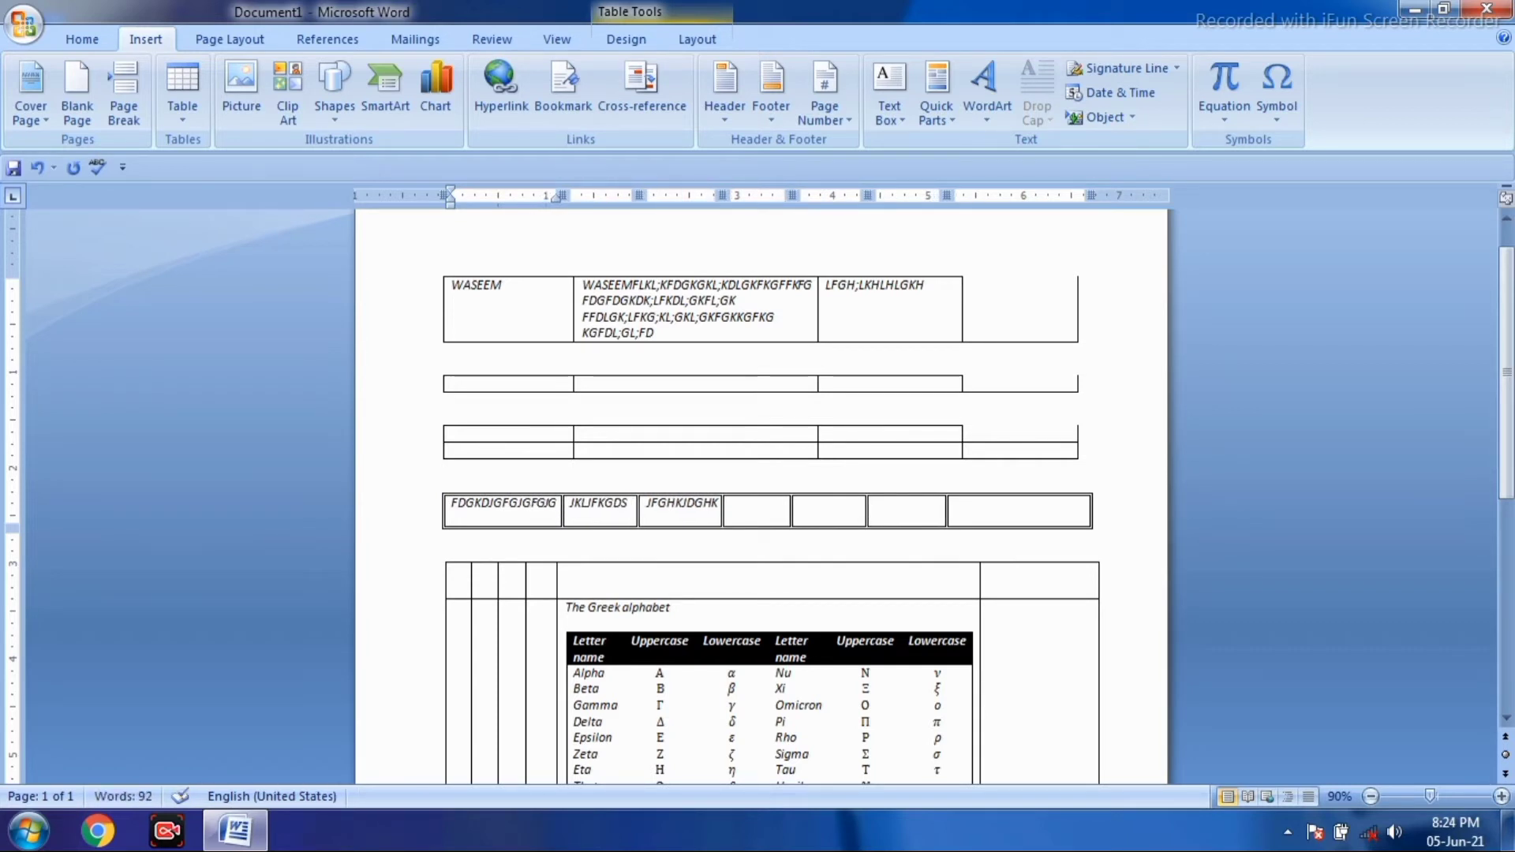
pyautogui.scroll(1, 773, 533)
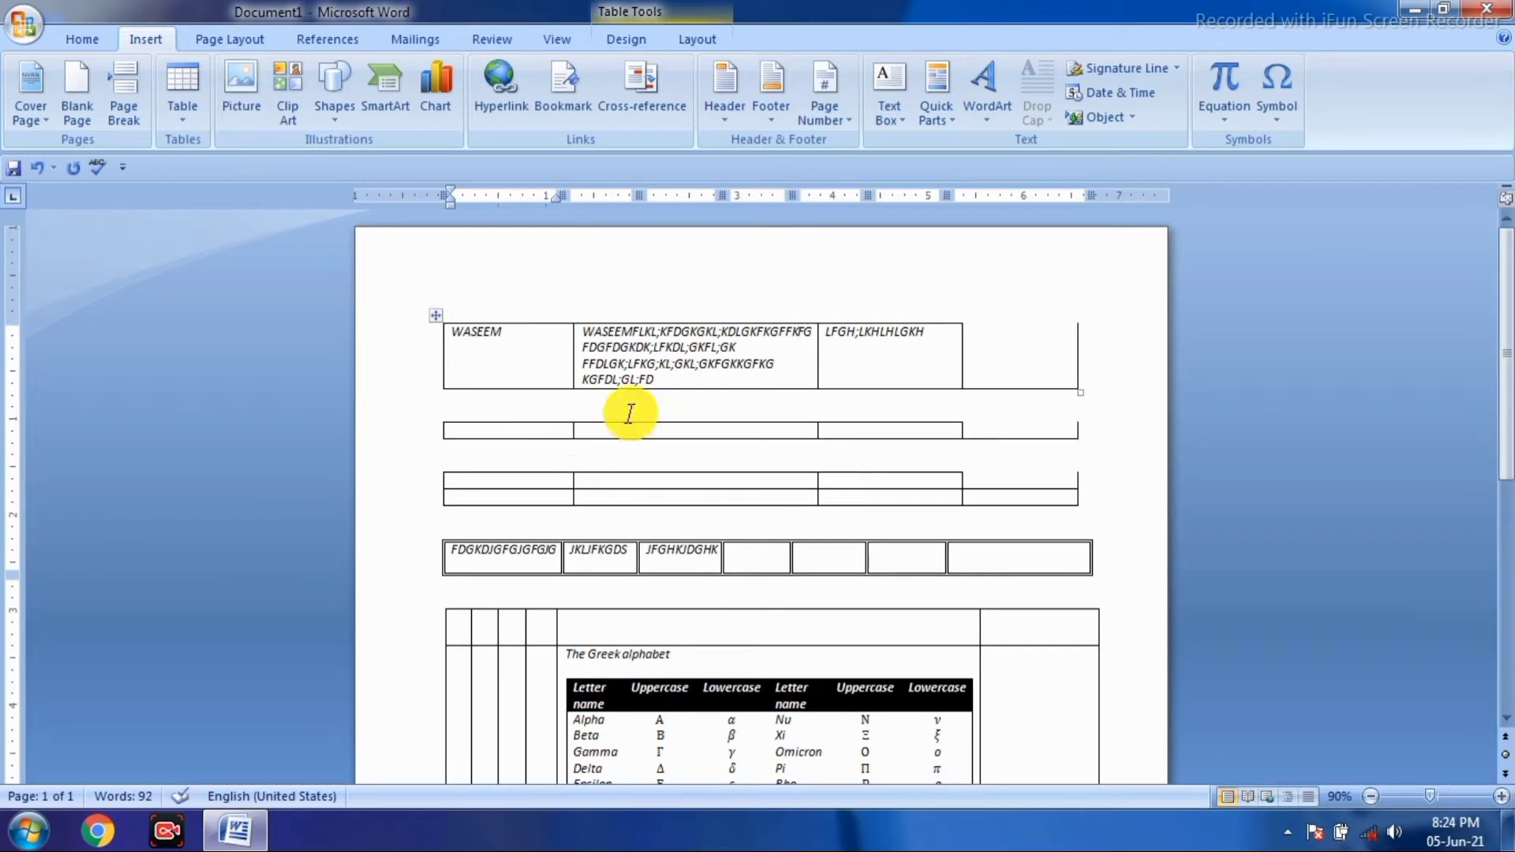
# - Place the insertion point in the grid table's right cell beside the Greek alphabet table
pyautogui.click(1003, 686)
pyautogui.scroll(-3, 1057, 624)
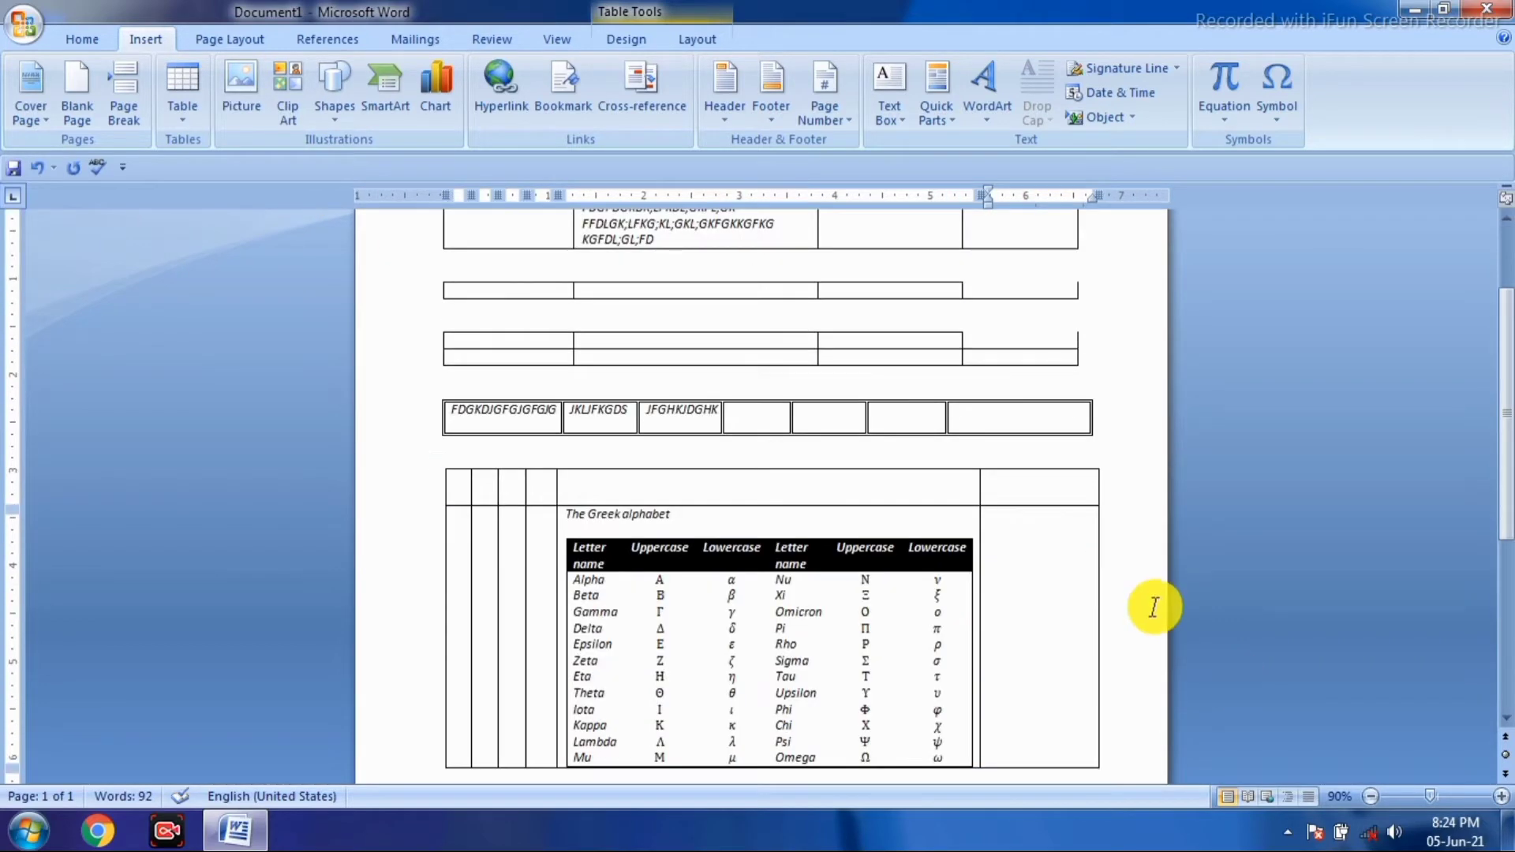
pyautogui.scroll(-1, 1168, 513)
pyautogui.scroll(1, 1250, 159)
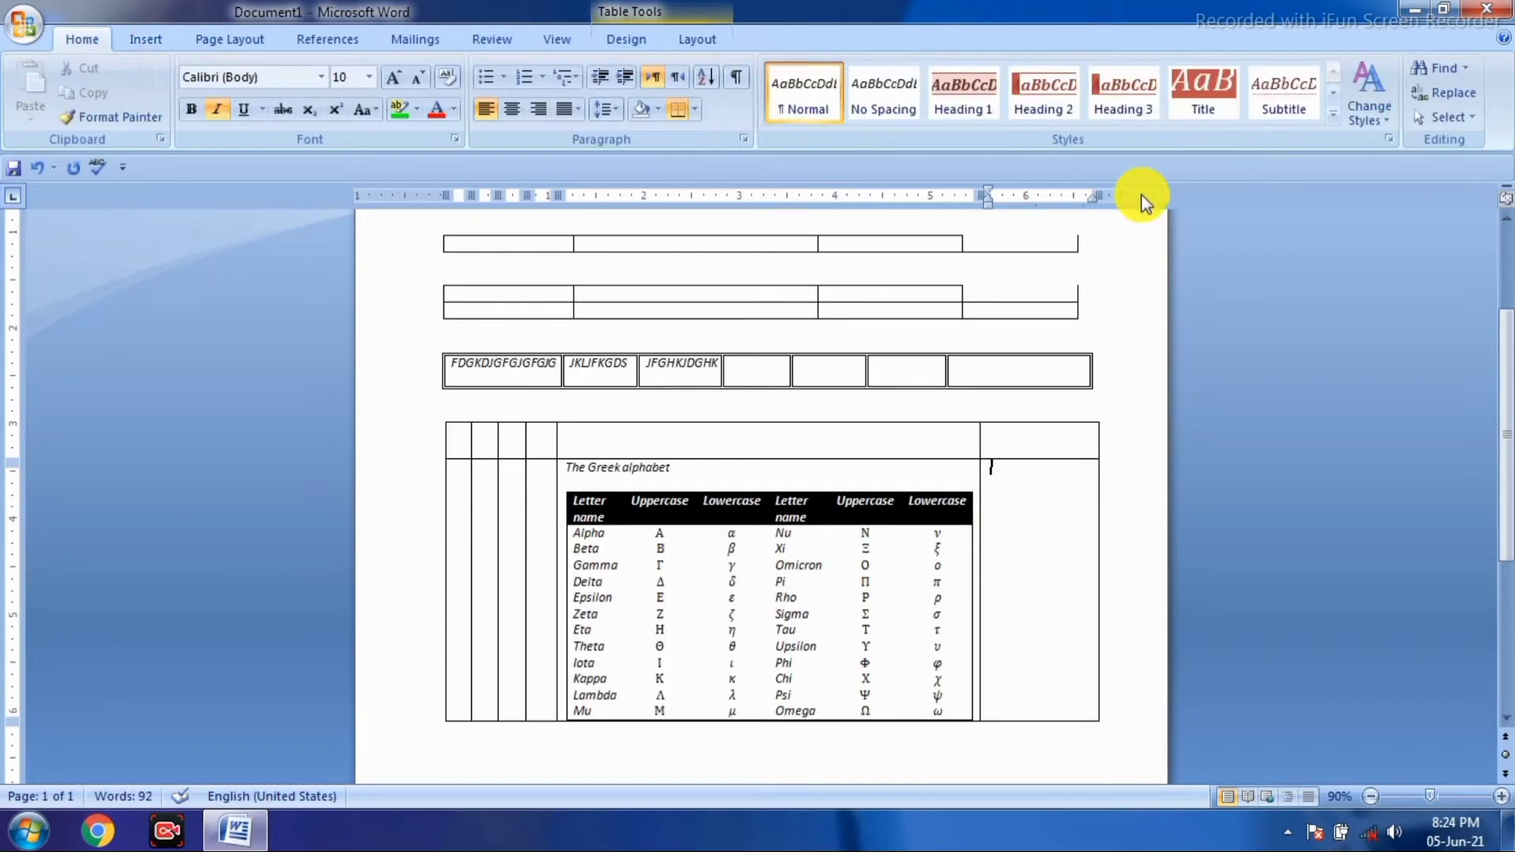
pyautogui.scroll(-1, 1141, 194)
# - Undo the last edit, removing the Greek alphabet table, and bring up the Insert Table grid
pyautogui.click(139, 40)
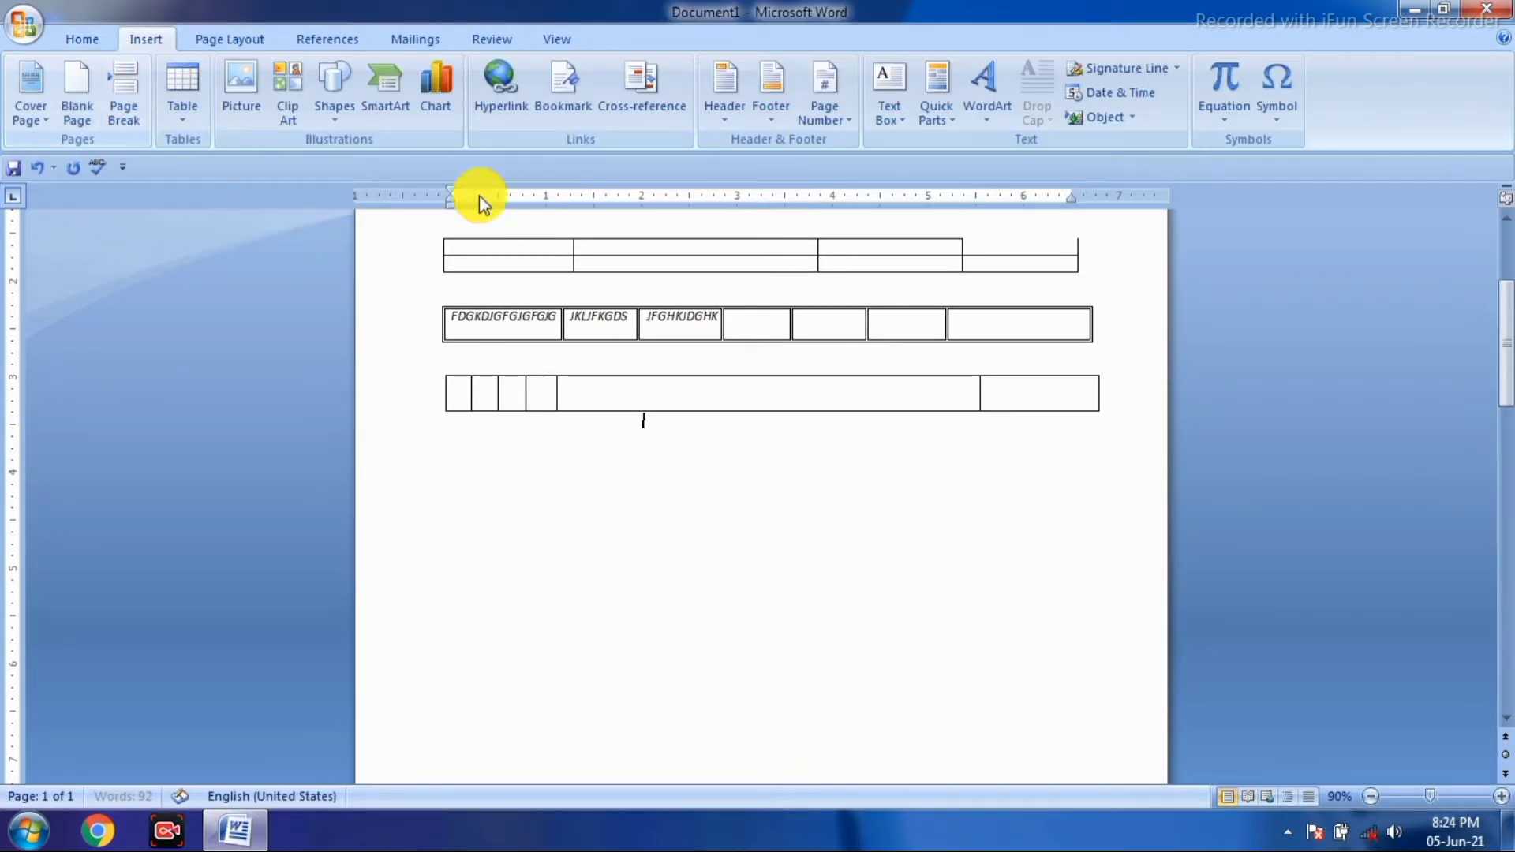
pyautogui.hotkey('ctrl', 'z')
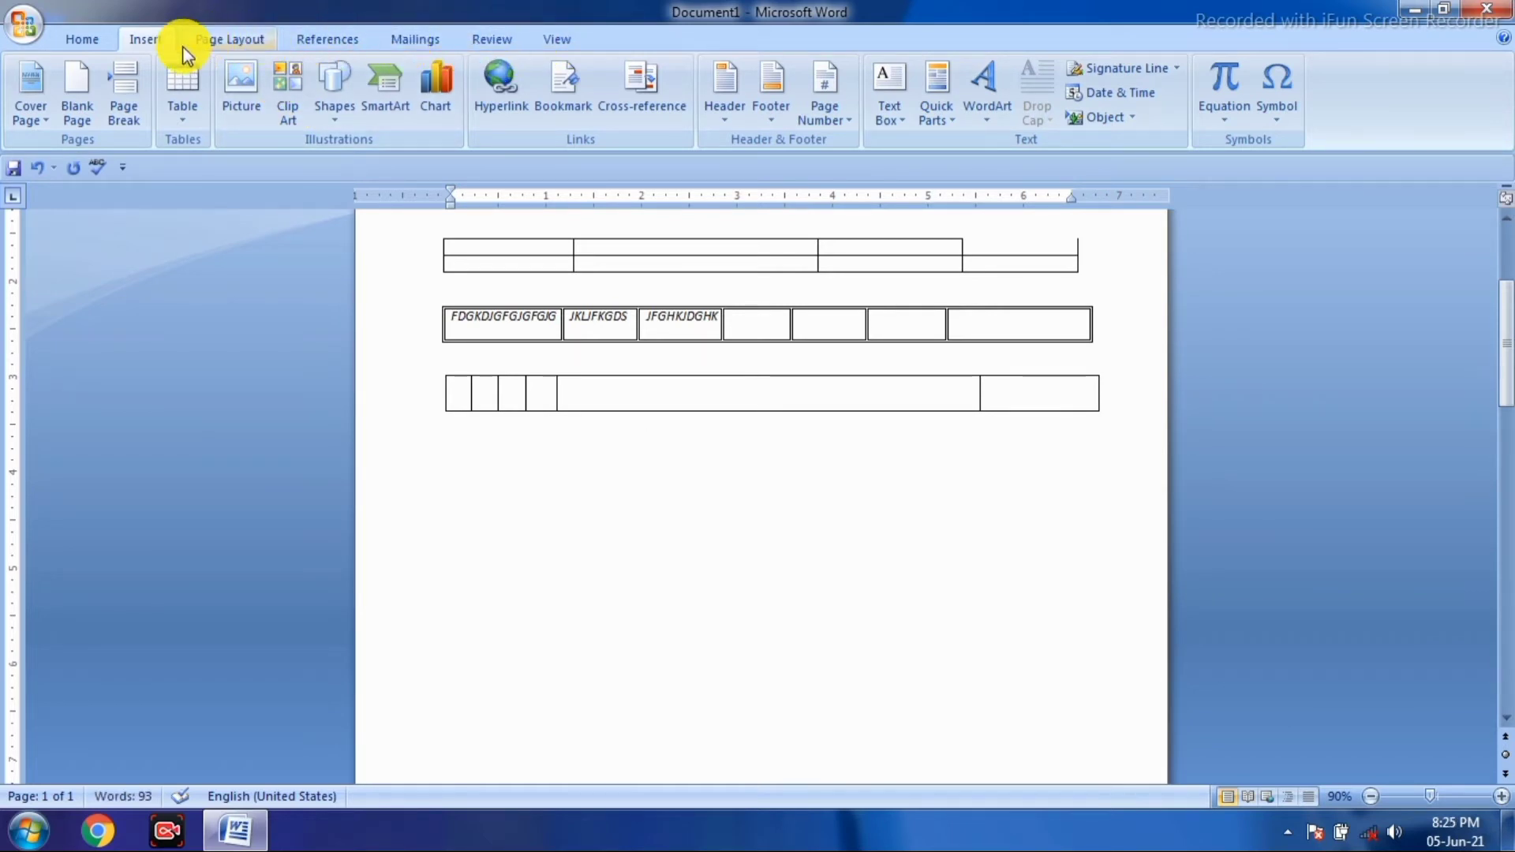
pyautogui.click(182, 112)
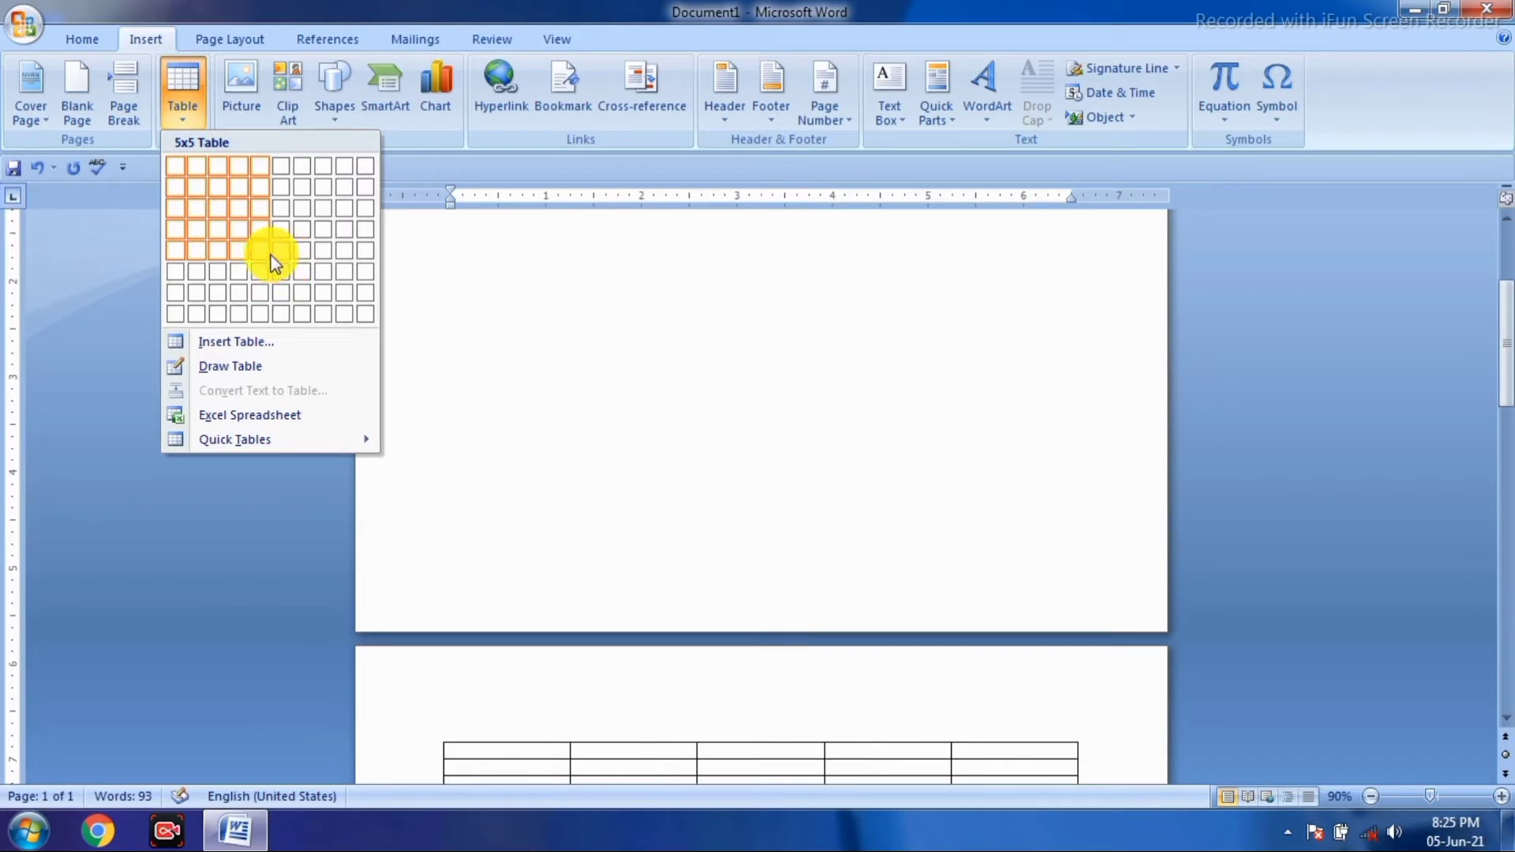
# - Insert a six-column, four-row table and try red, green and blue shading styles, settling on red
pyautogui.click(282, 228)
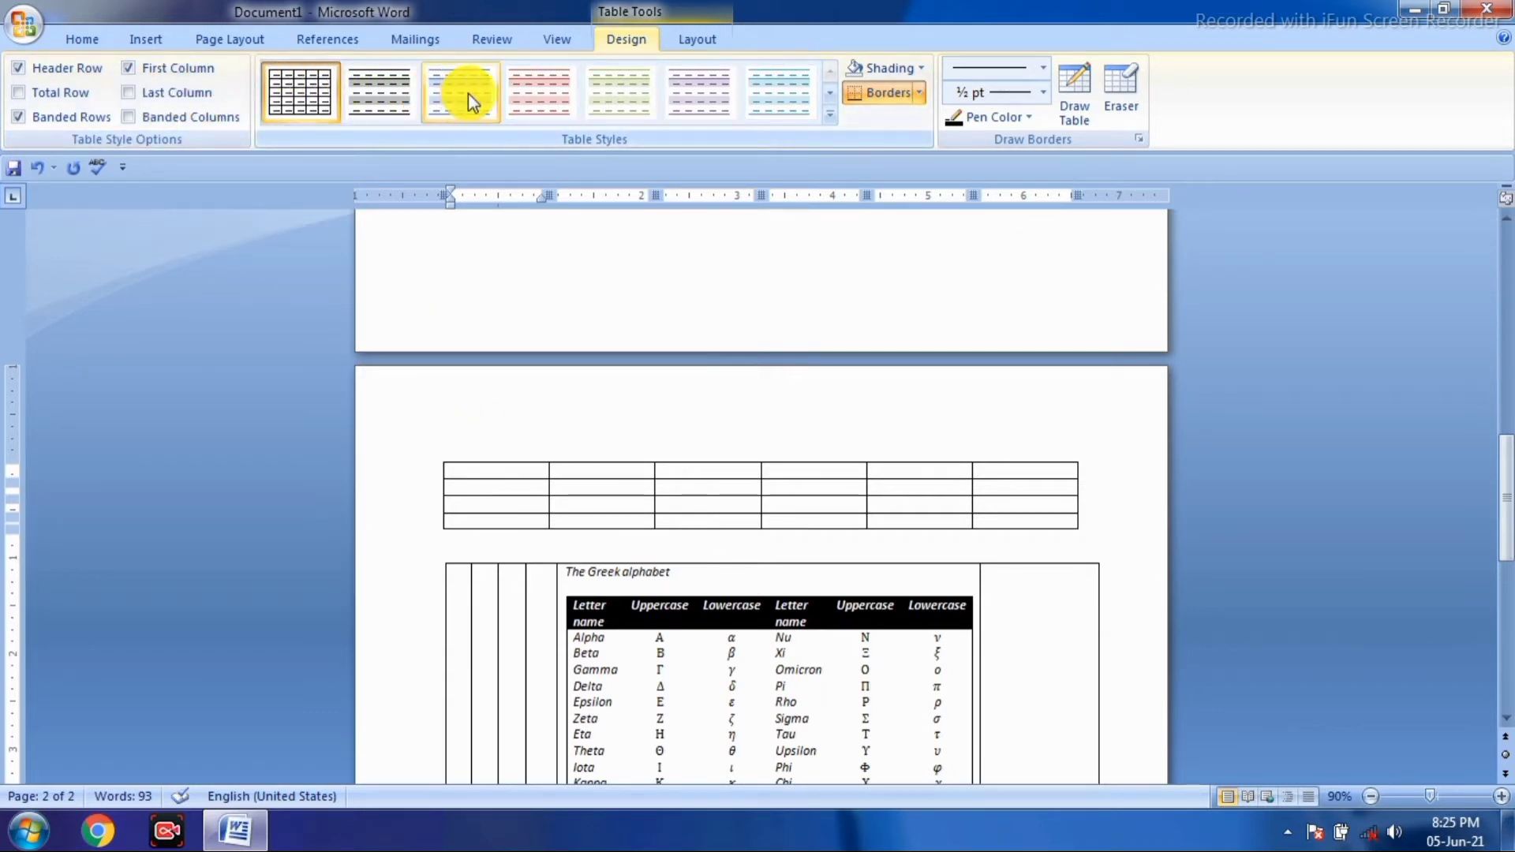
pyautogui.click(538, 106)
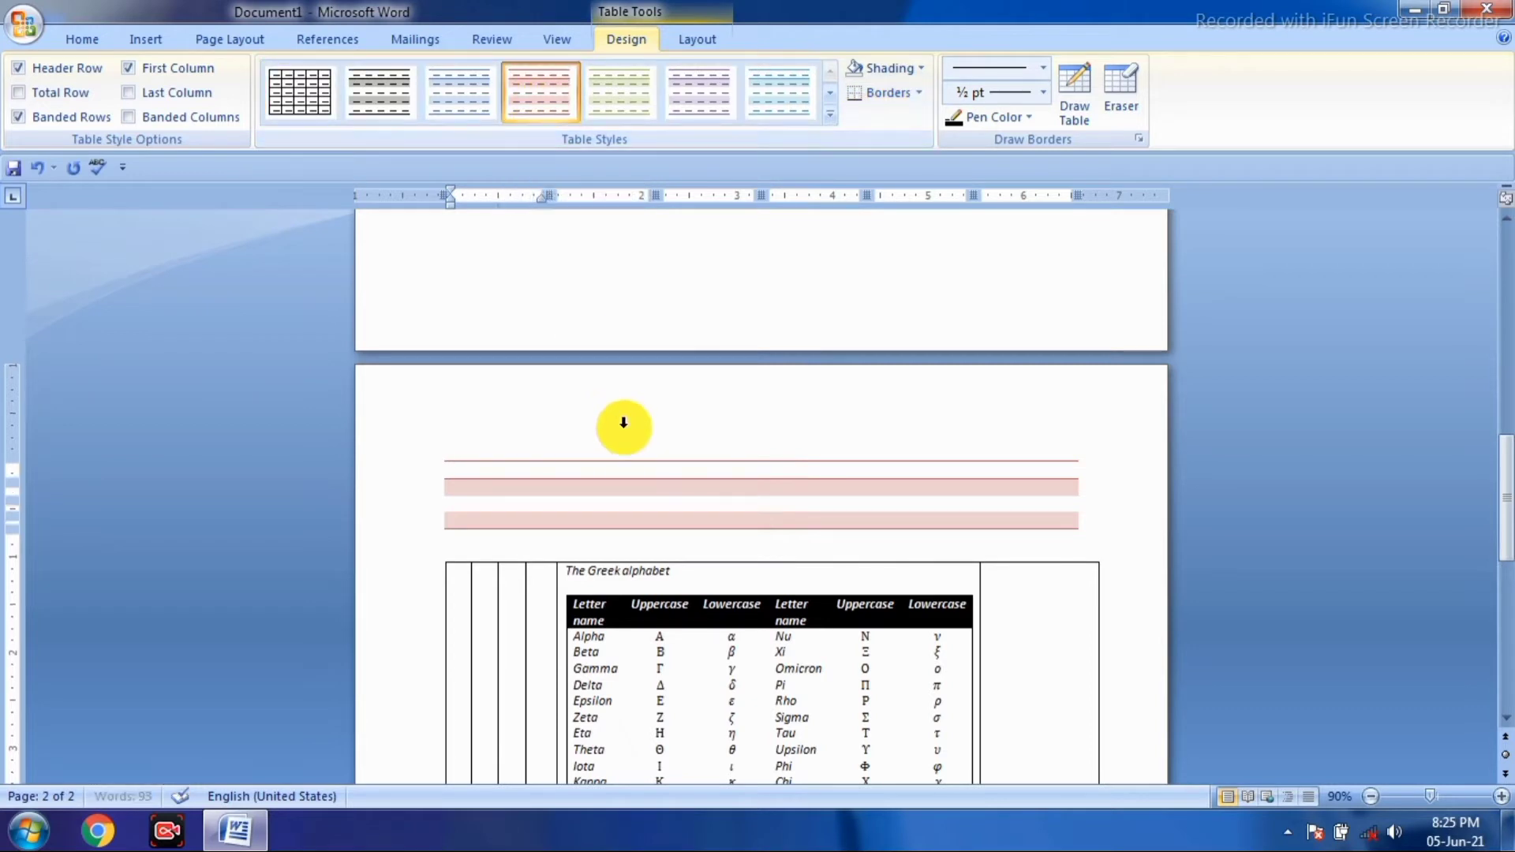
pyautogui.click(623, 108)
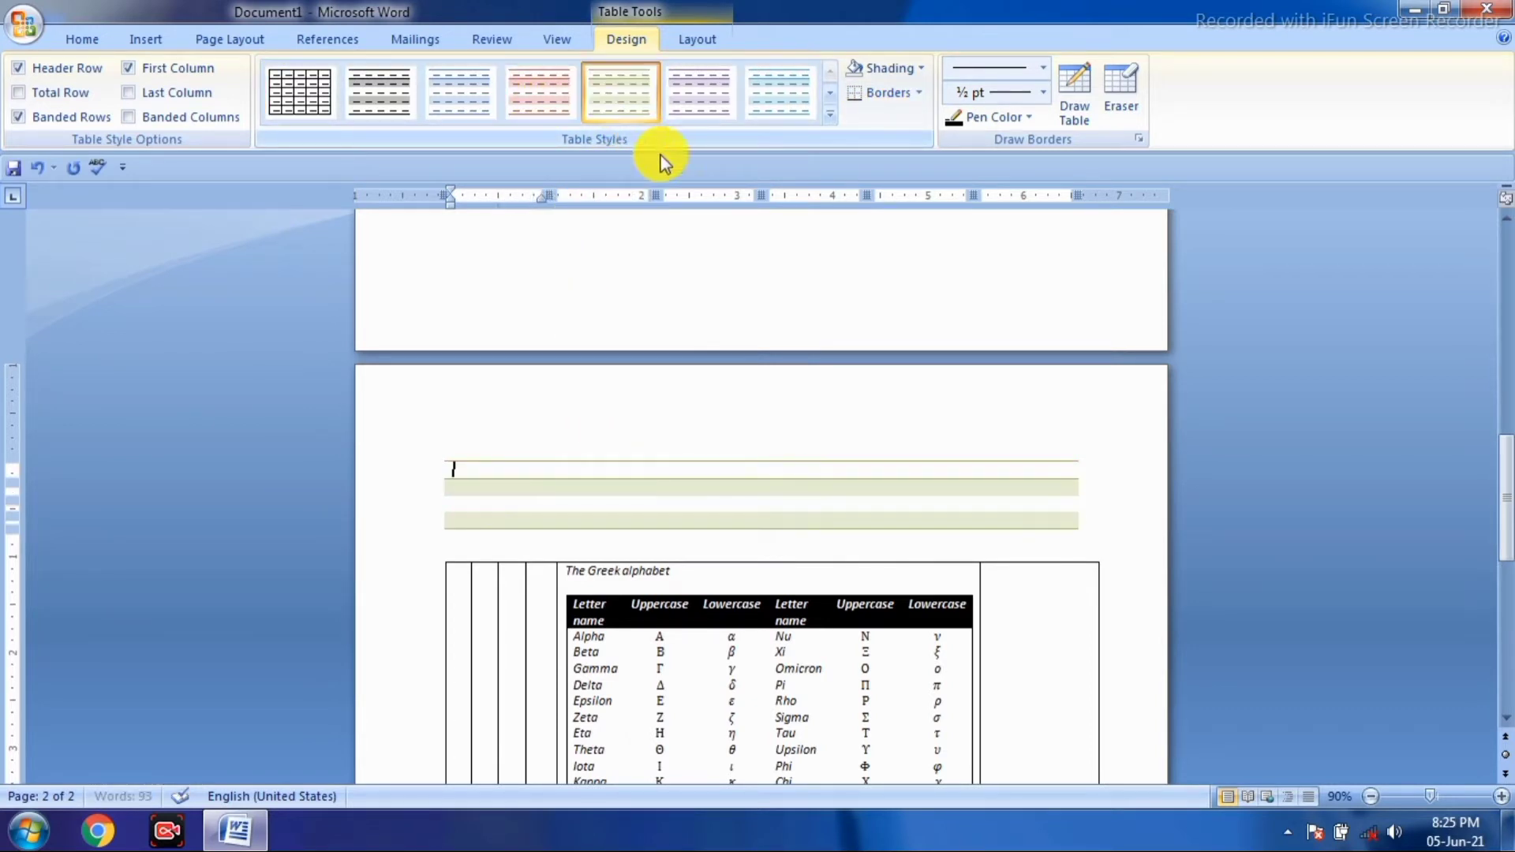
pyautogui.click(770, 95)
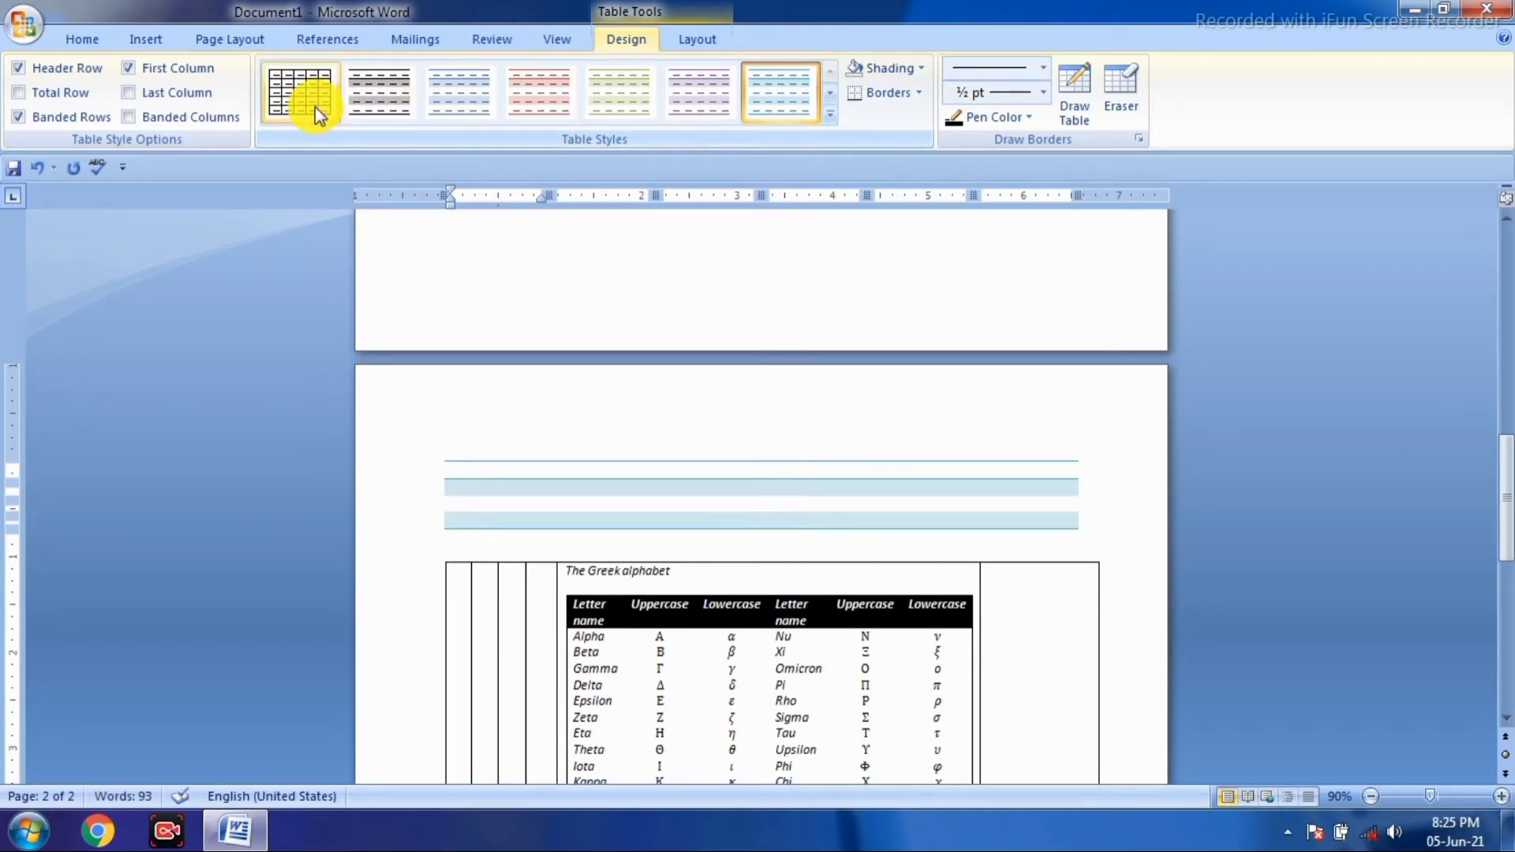
pyautogui.click(523, 96)
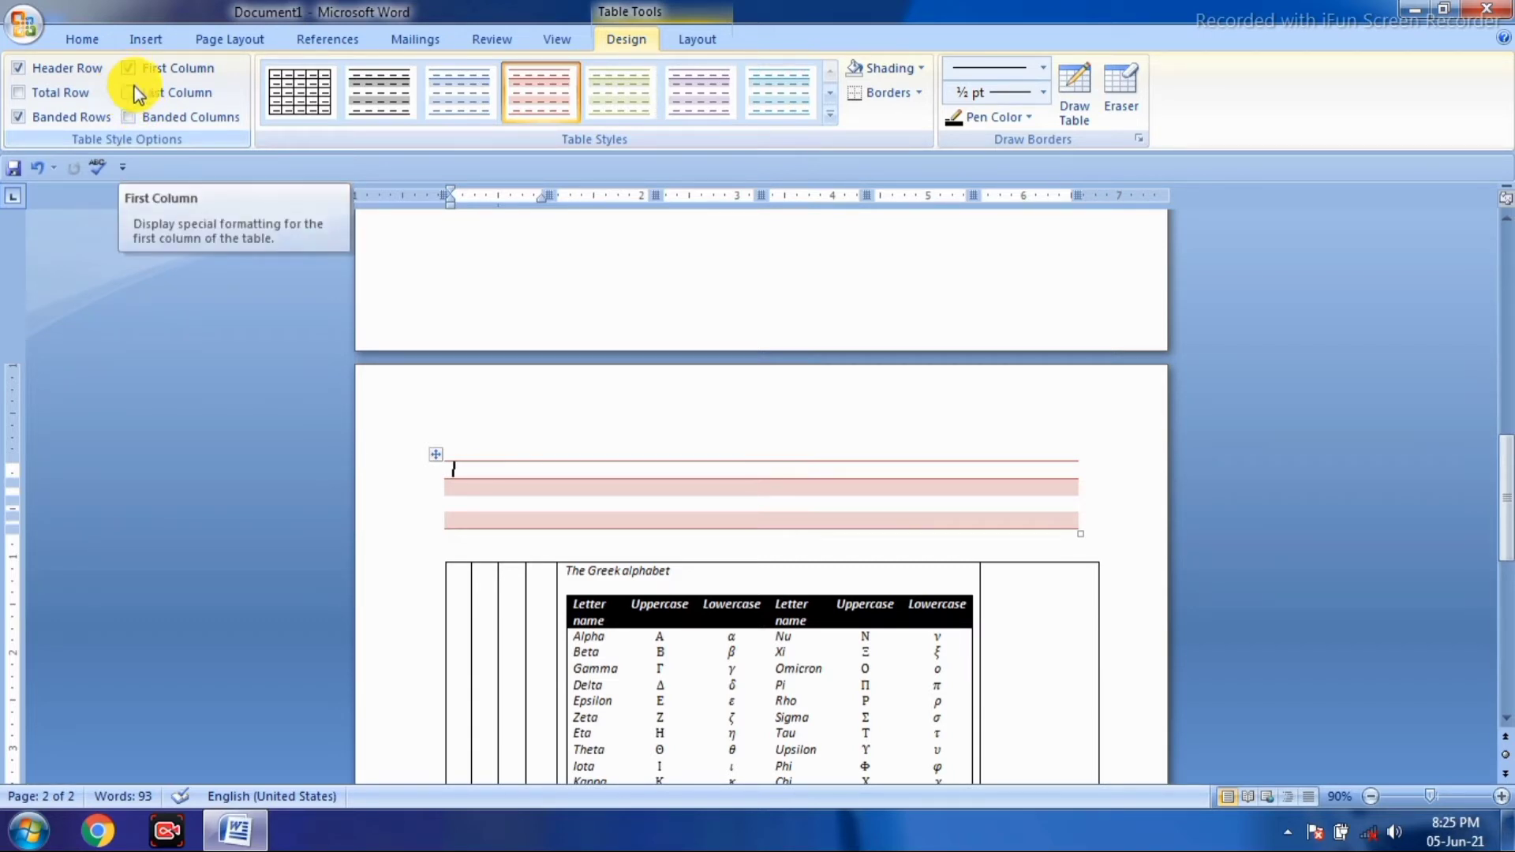
# - Experiment with last-column, banded-column, total-row and header-row options and purple and blue styles
pyautogui.click(133, 94)
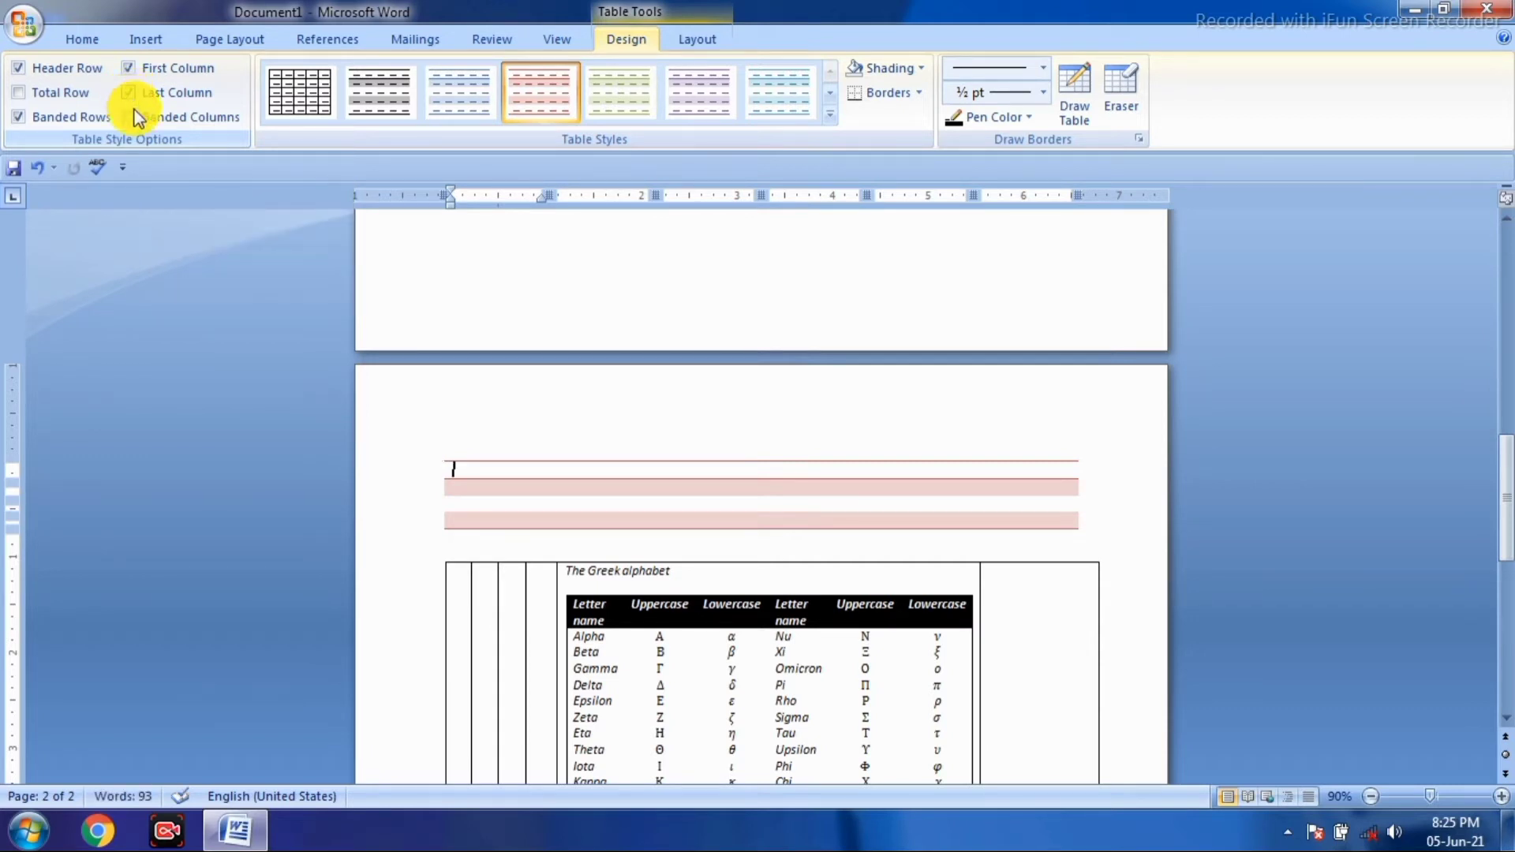
pyautogui.click(130, 117)
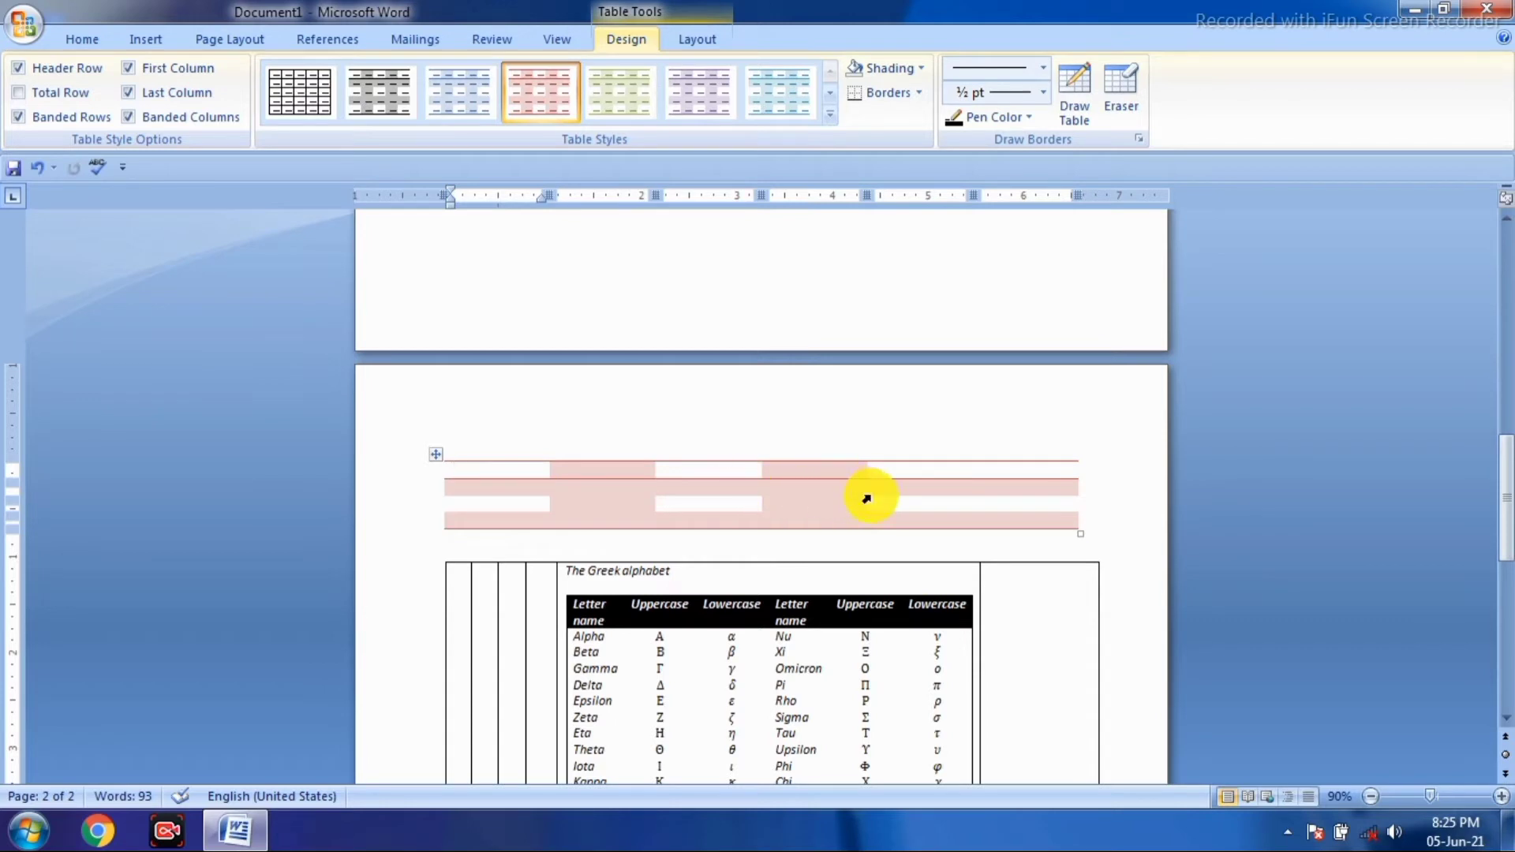
pyautogui.click(18, 94)
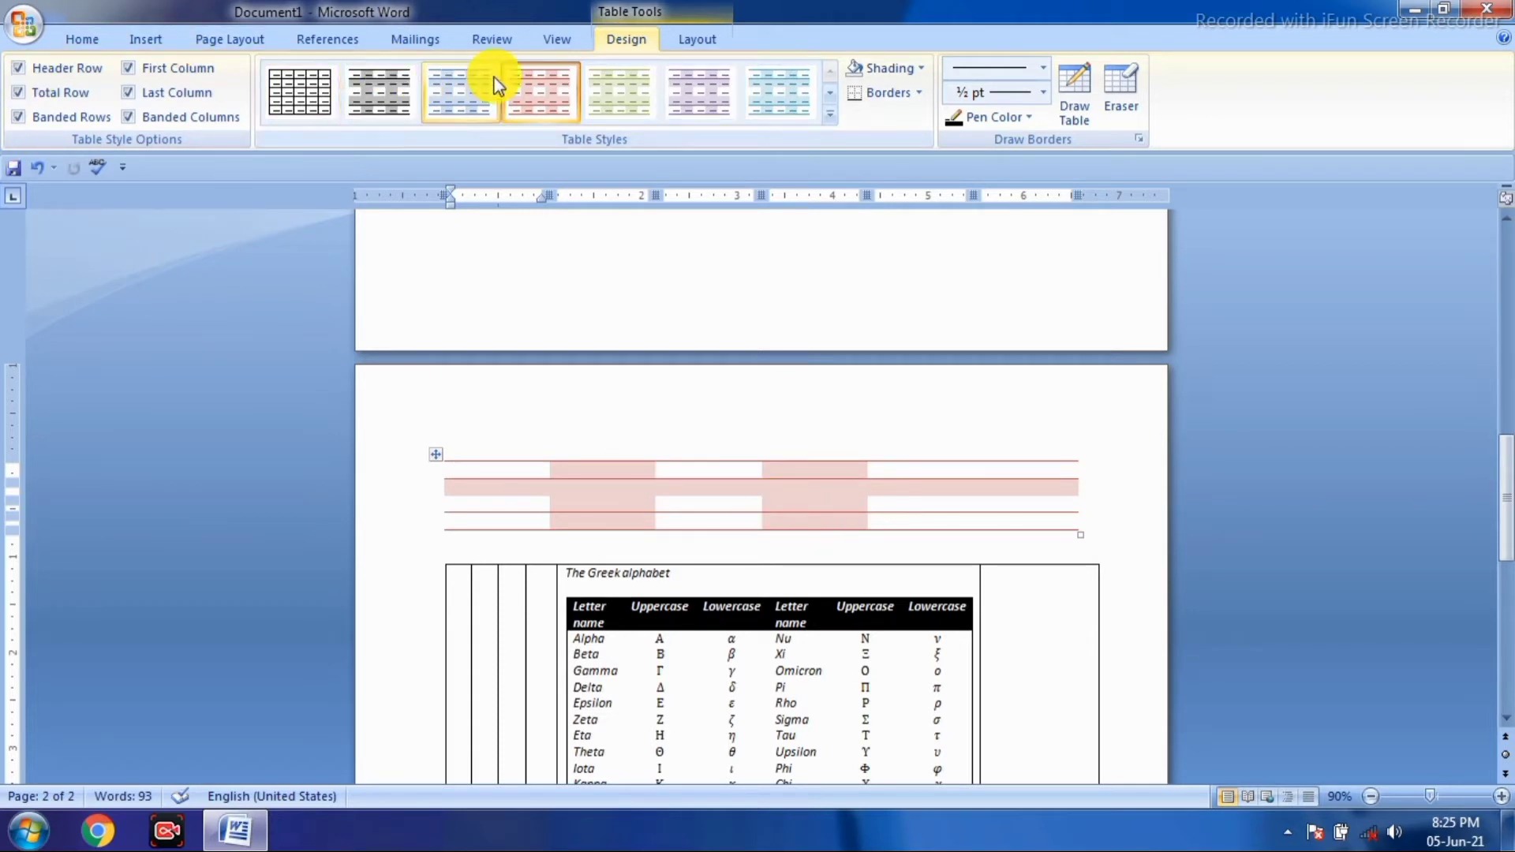
pyautogui.click(690, 101)
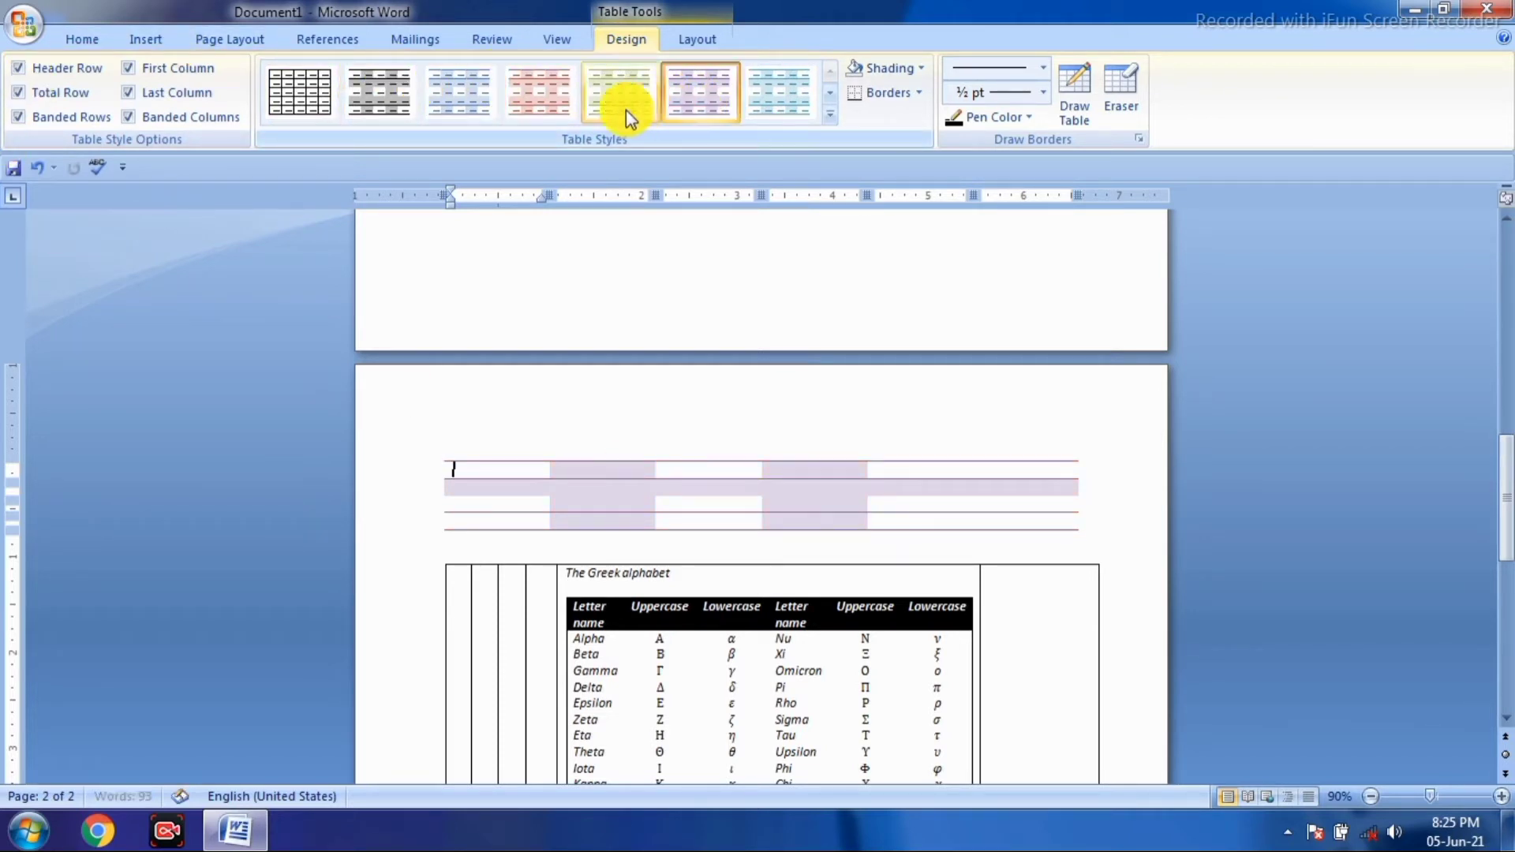
pyautogui.click(450, 104)
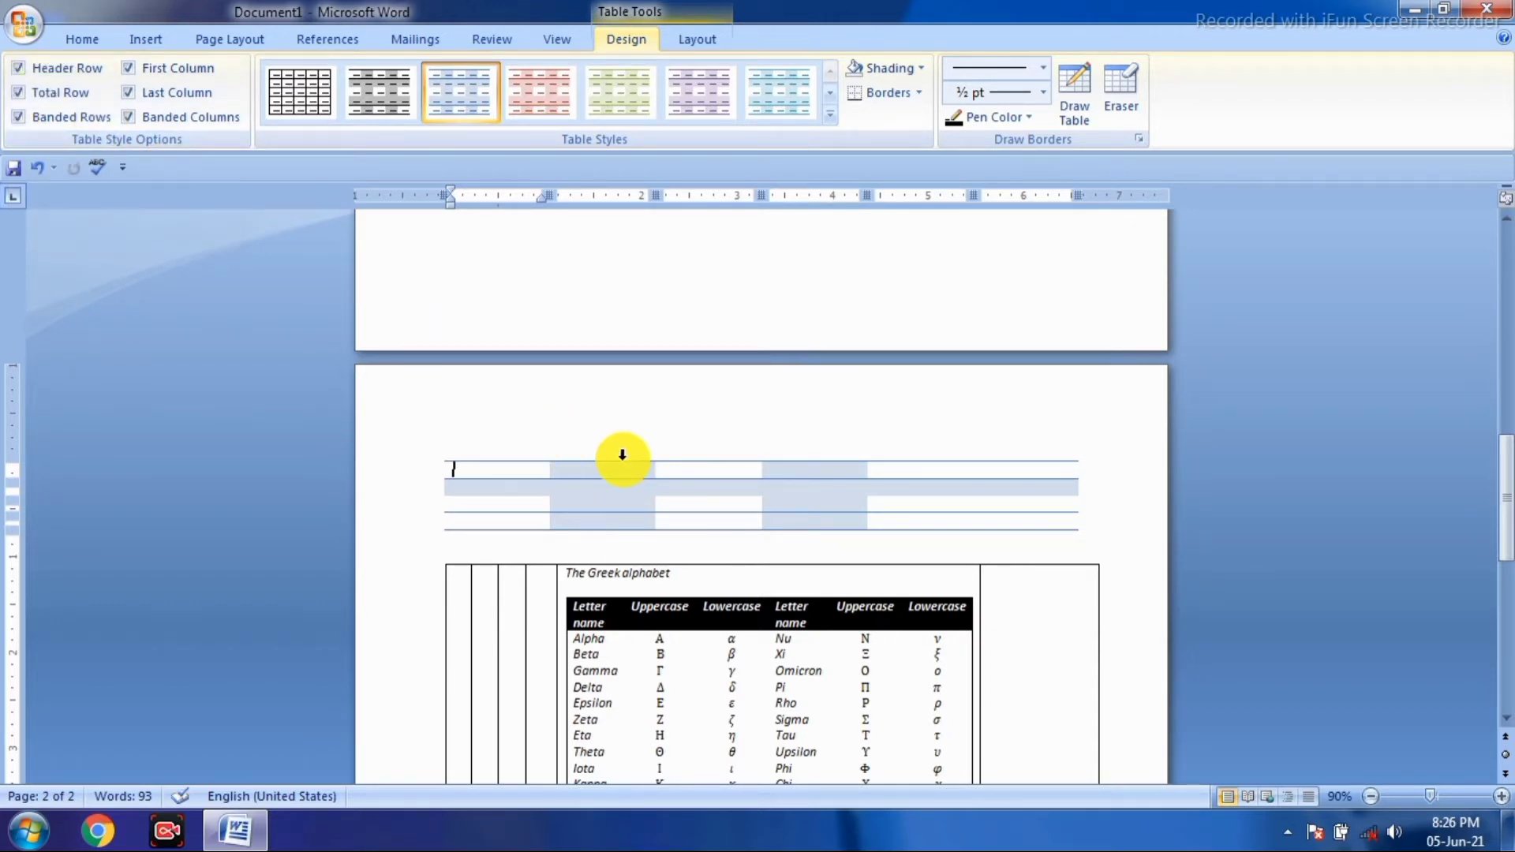
pyautogui.click(16, 70)
pyautogui.click(27, 73)
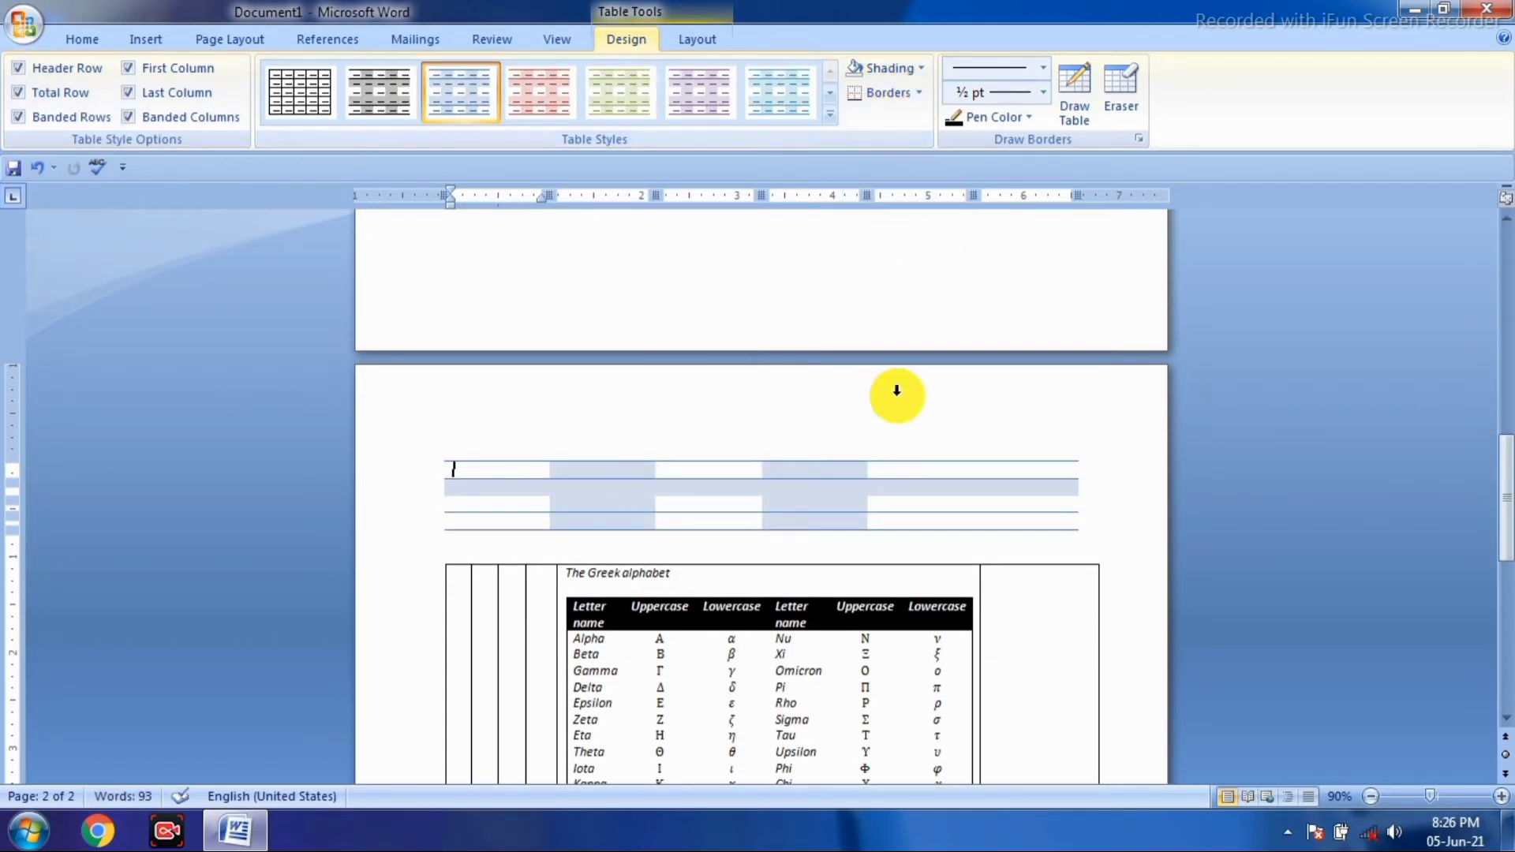
# - Delete the fifth column and apply the plain Table Grid style
pyautogui.click(921, 459)
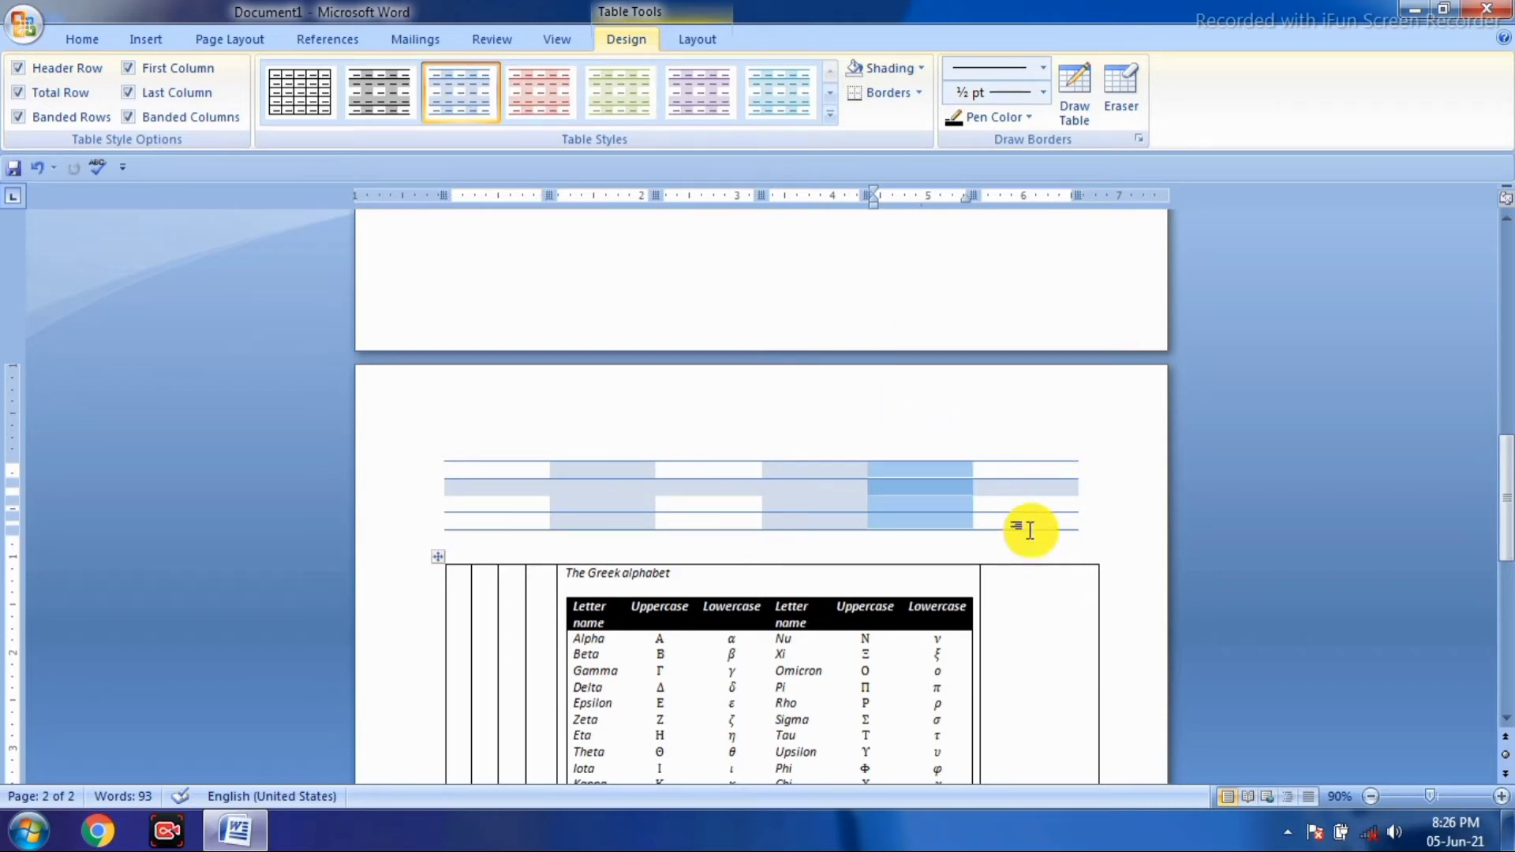
pyautogui.press('BackSpace')
pyautogui.click(308, 93)
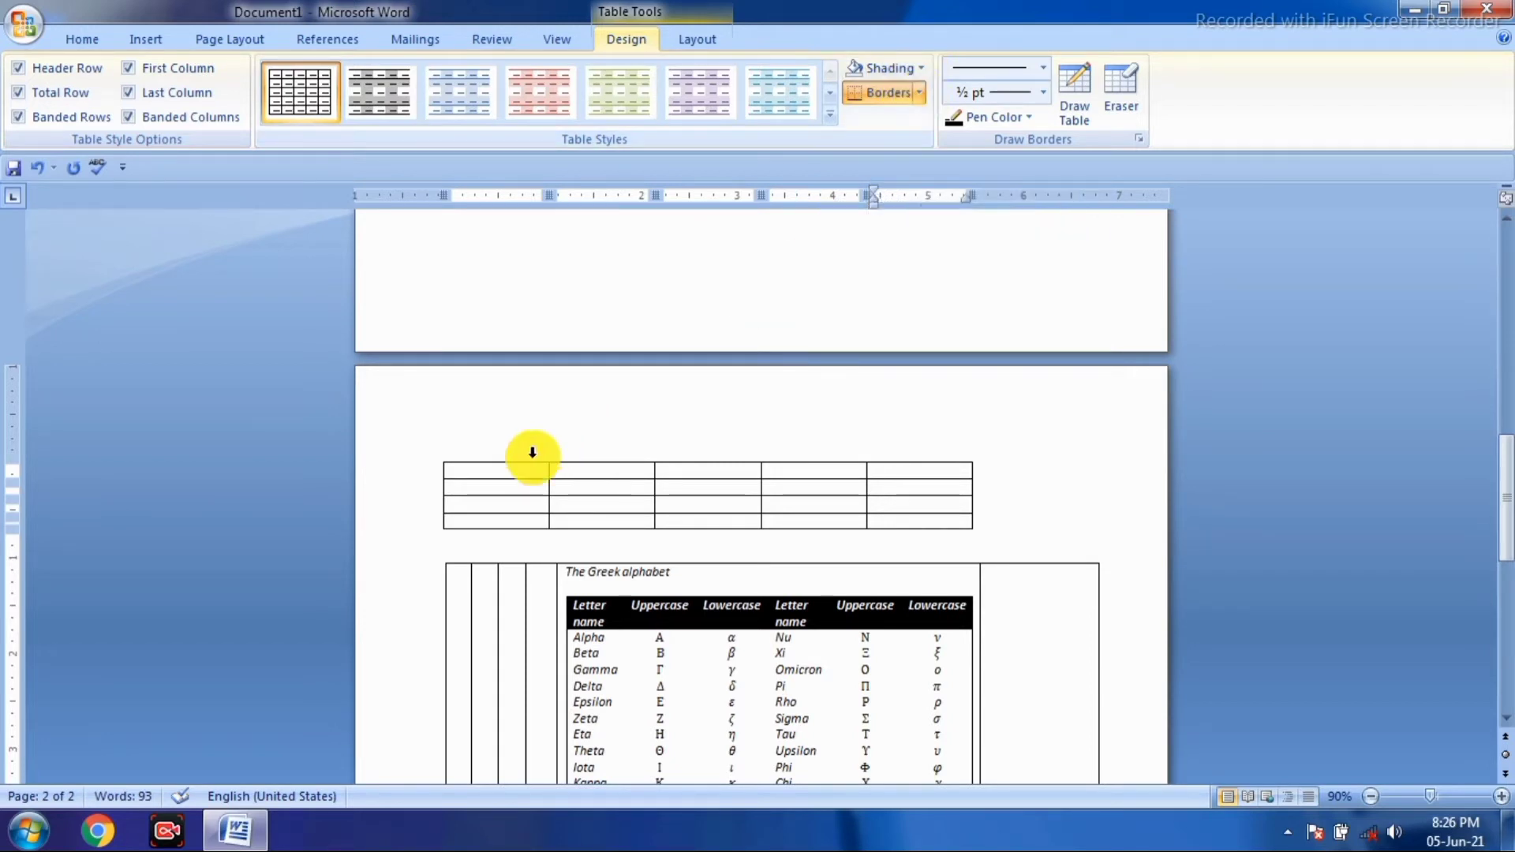
# - Shade the first cell of the top table yellow
pyautogui.click(511, 471)
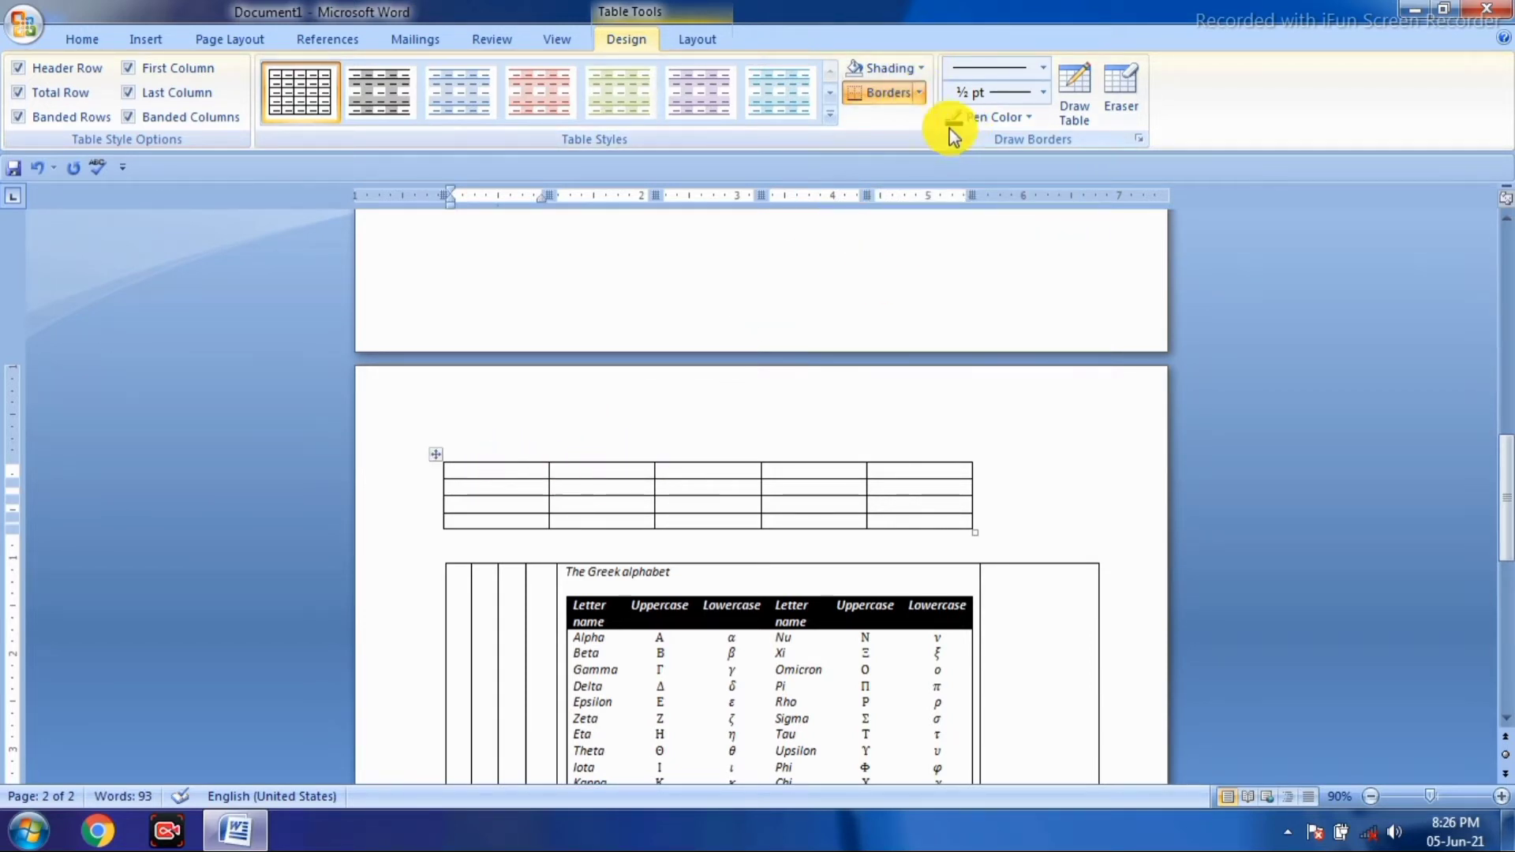
pyautogui.click(916, 73)
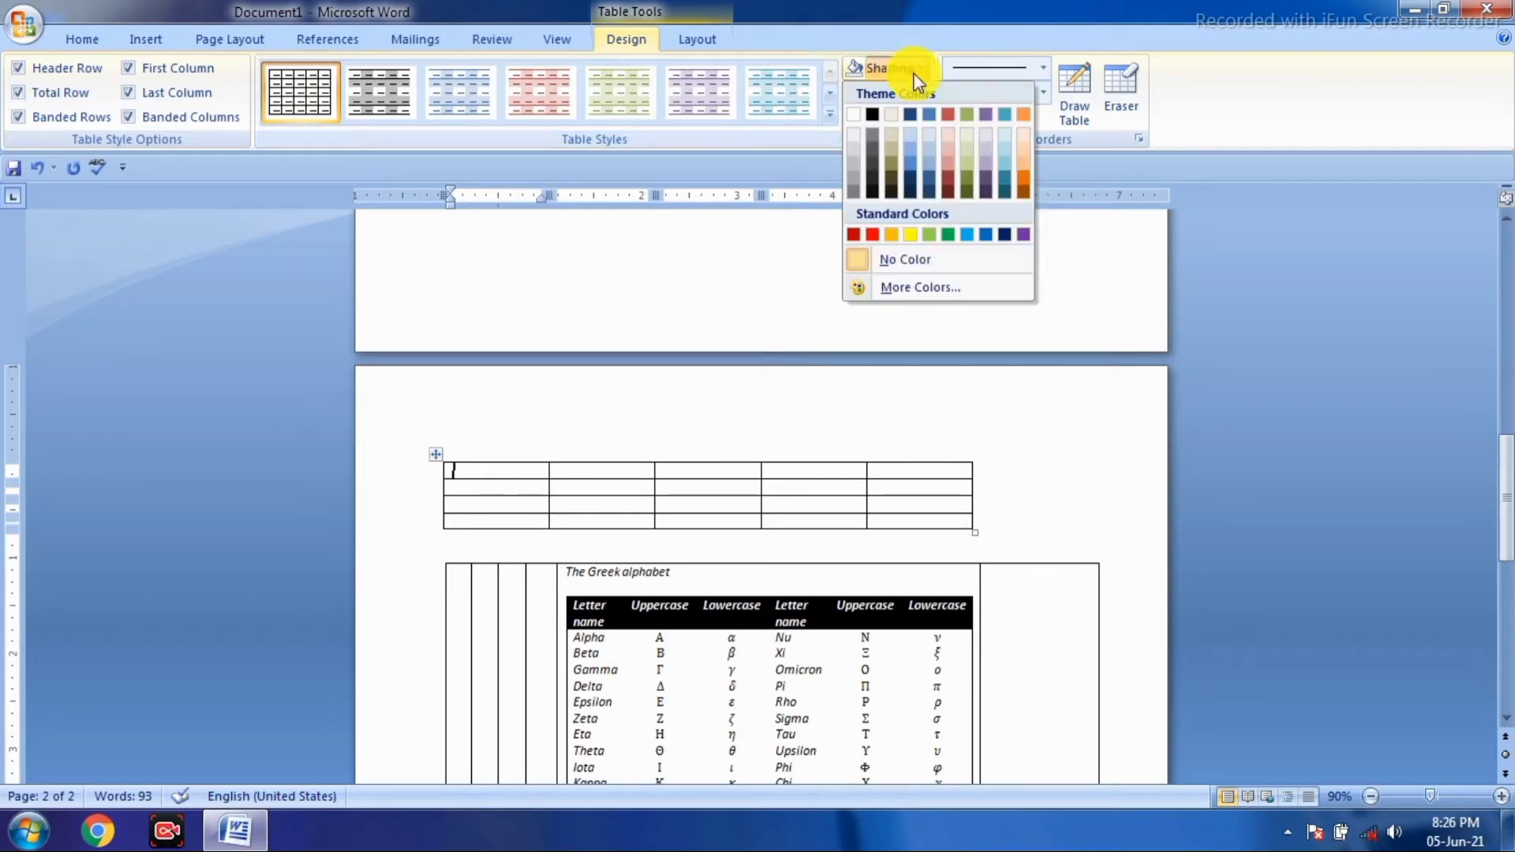
pyautogui.click(909, 238)
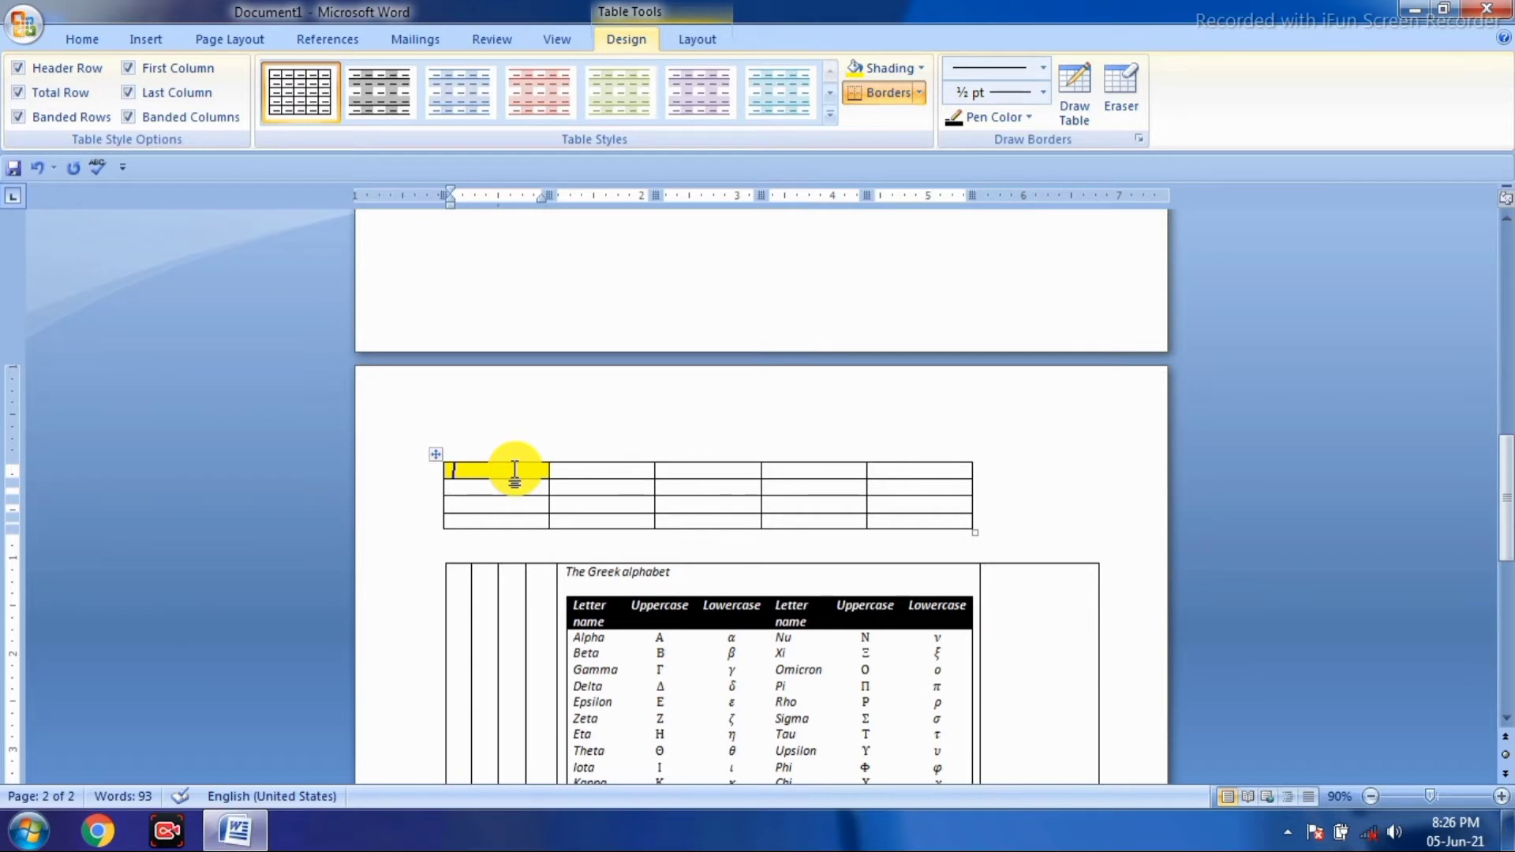
# - Select the whole first row of the table and shade it green
pyautogui.click(620, 467)
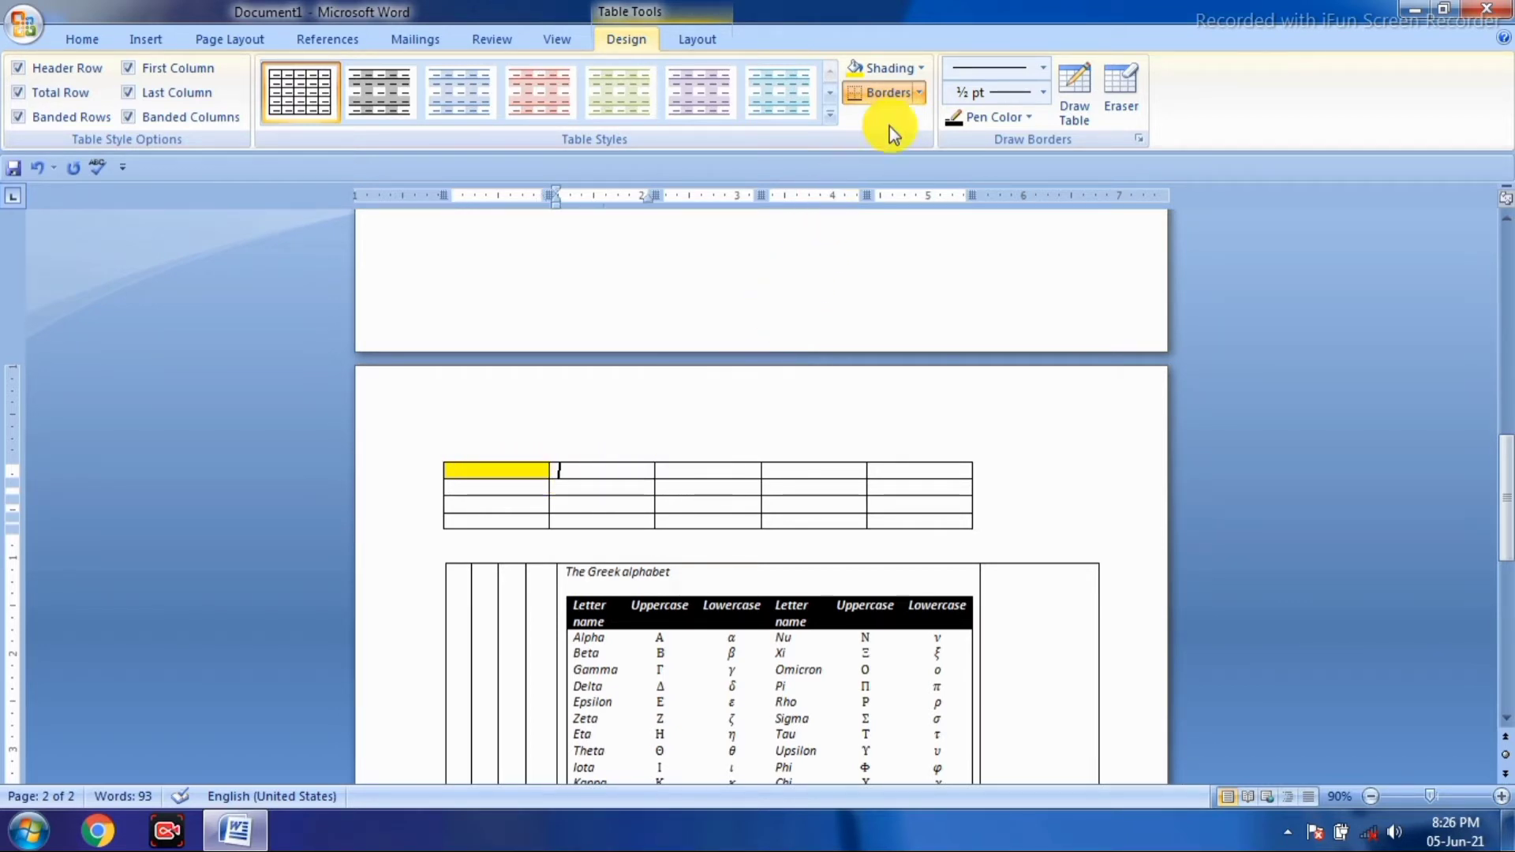
pyautogui.click(906, 70)
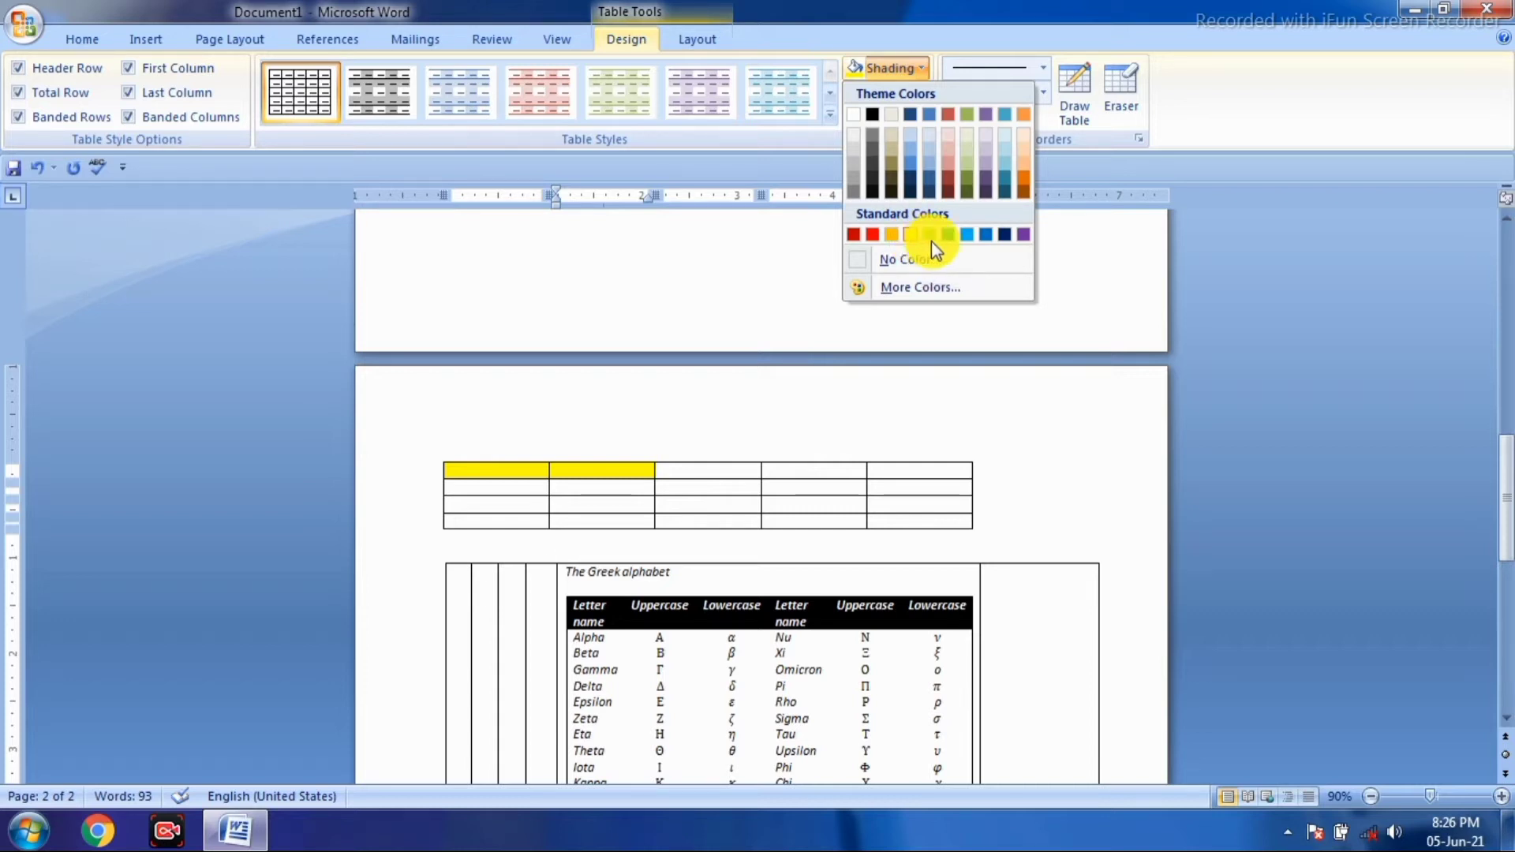
pyautogui.click(502, 469)
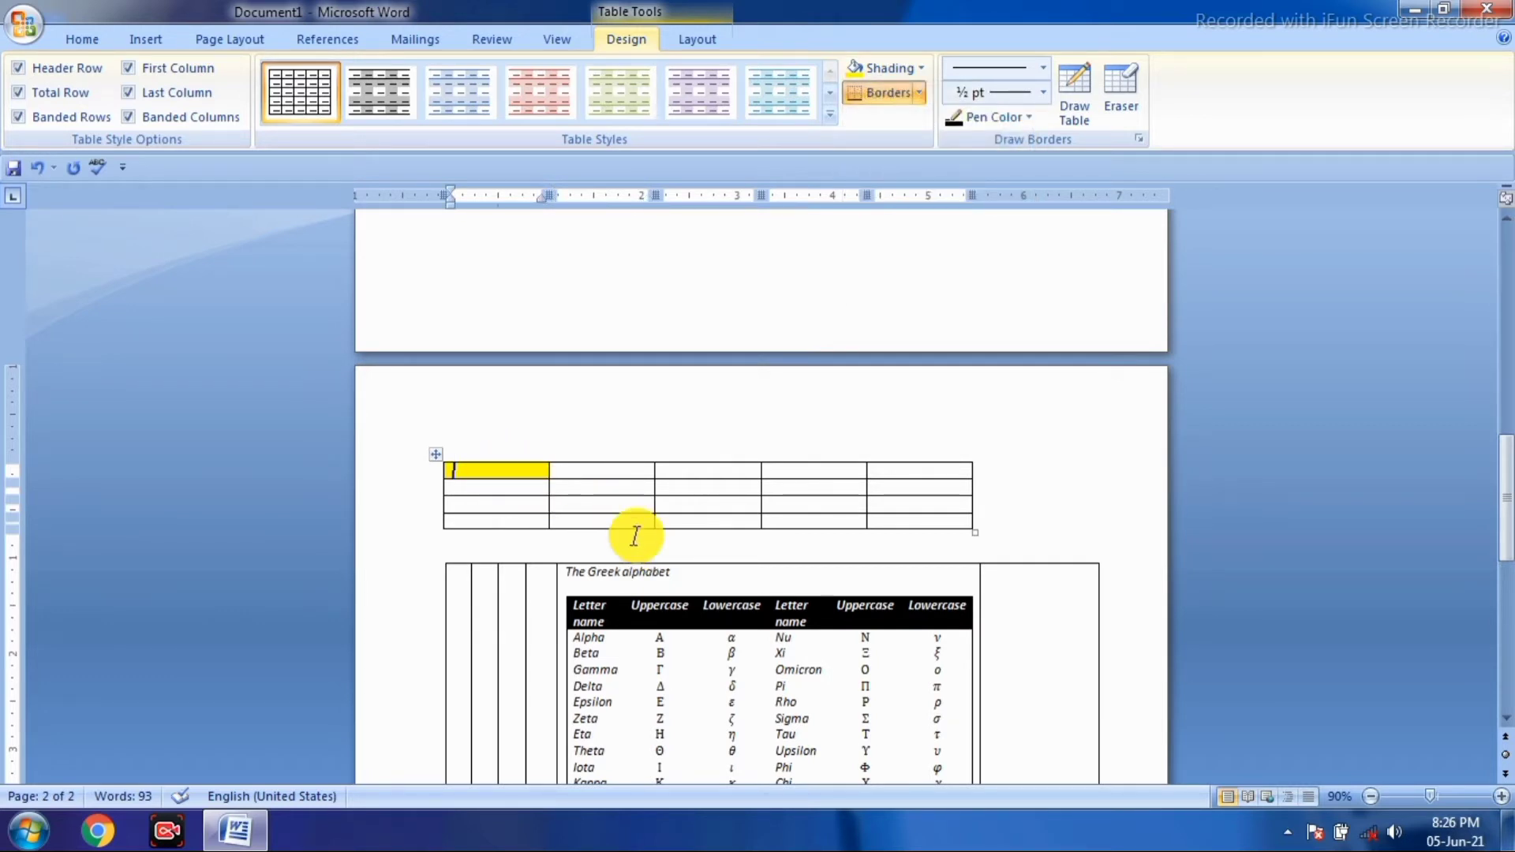
pyautogui.hotkey('shift', 'Right')
pyautogui.hotkey('shift', 'Right')
pyautogui.hotkey('shift', 'Right')
pyautogui.hotkey('shift', 'Right')
pyautogui.hotkey('shift', 'Right')
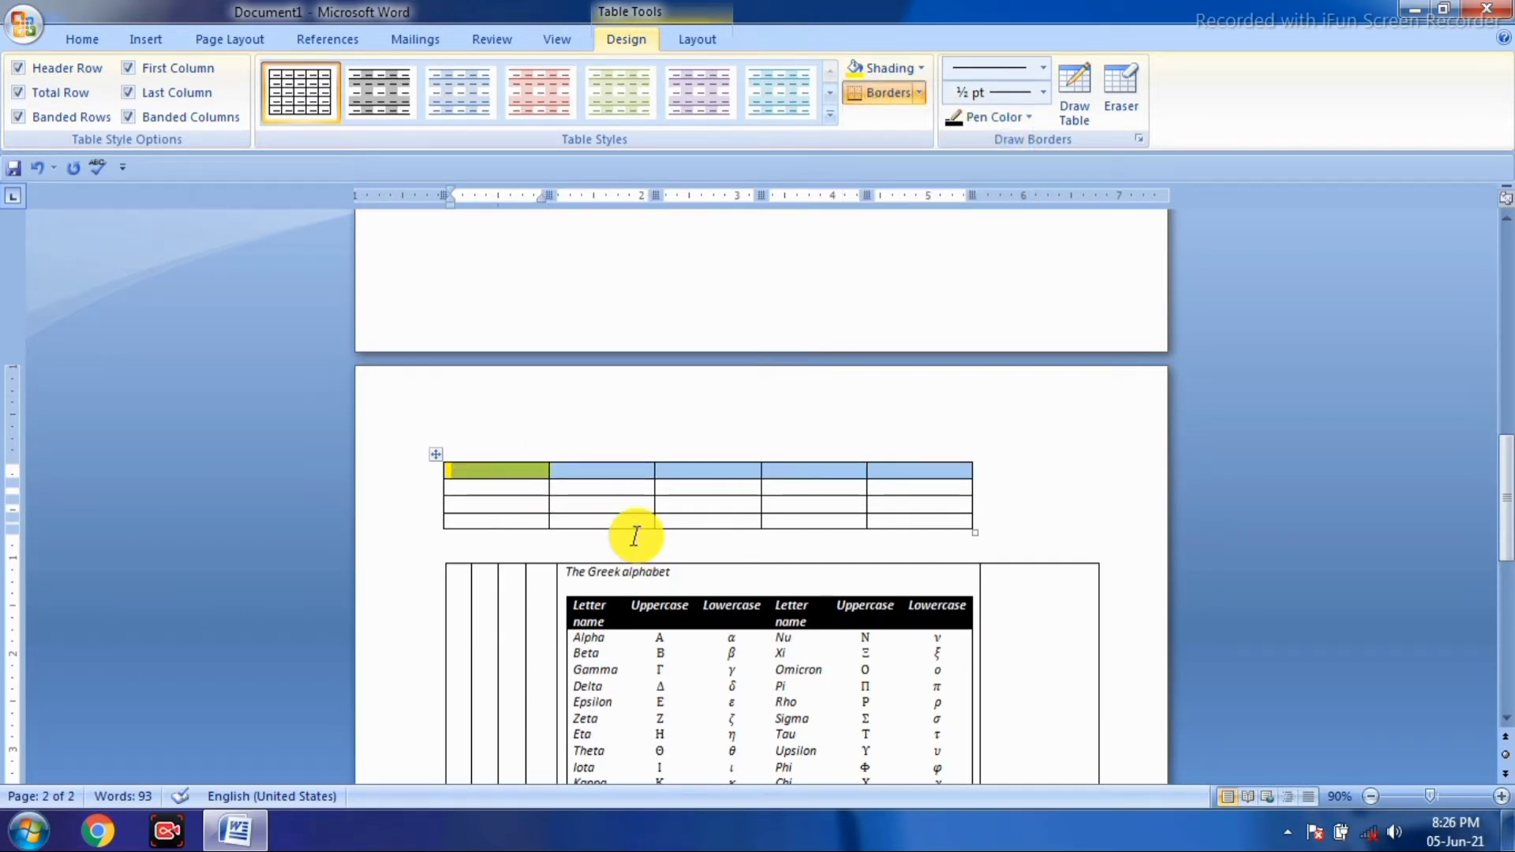
pyautogui.click(912, 70)
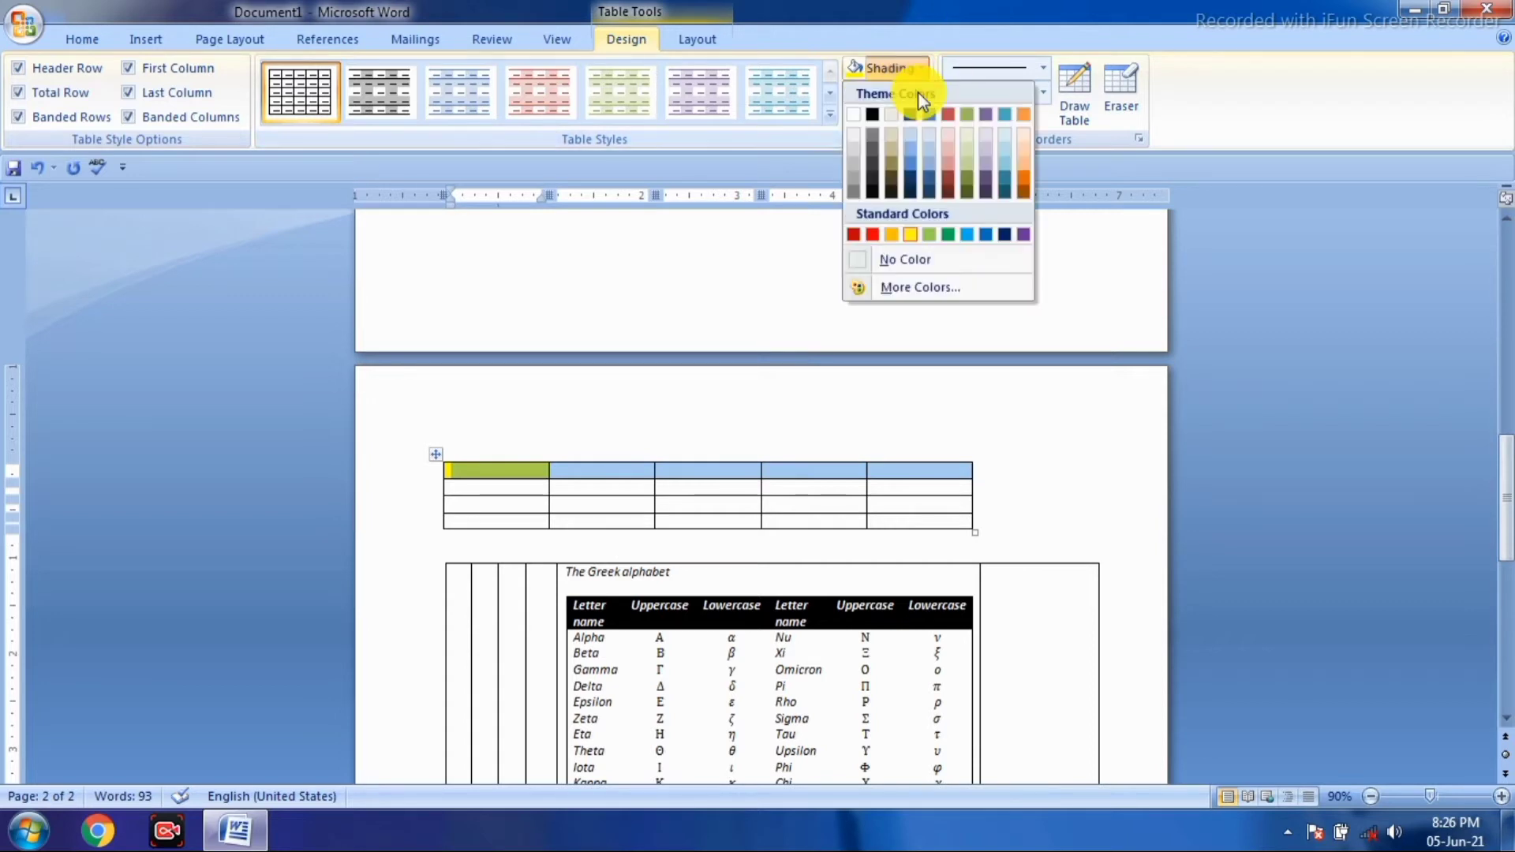
pyautogui.click(951, 231)
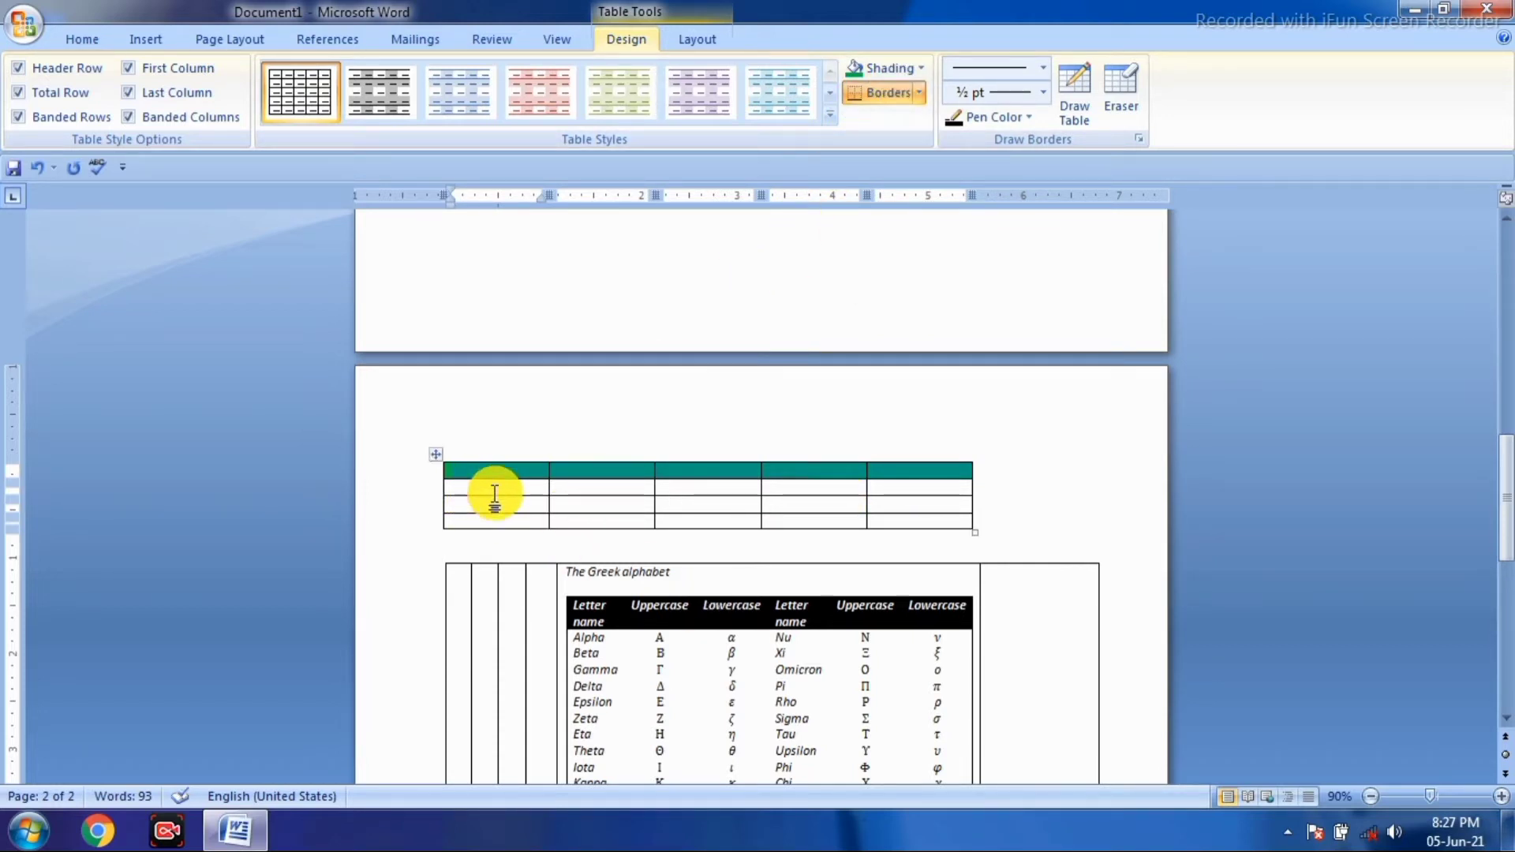
pyautogui.click(920, 95)
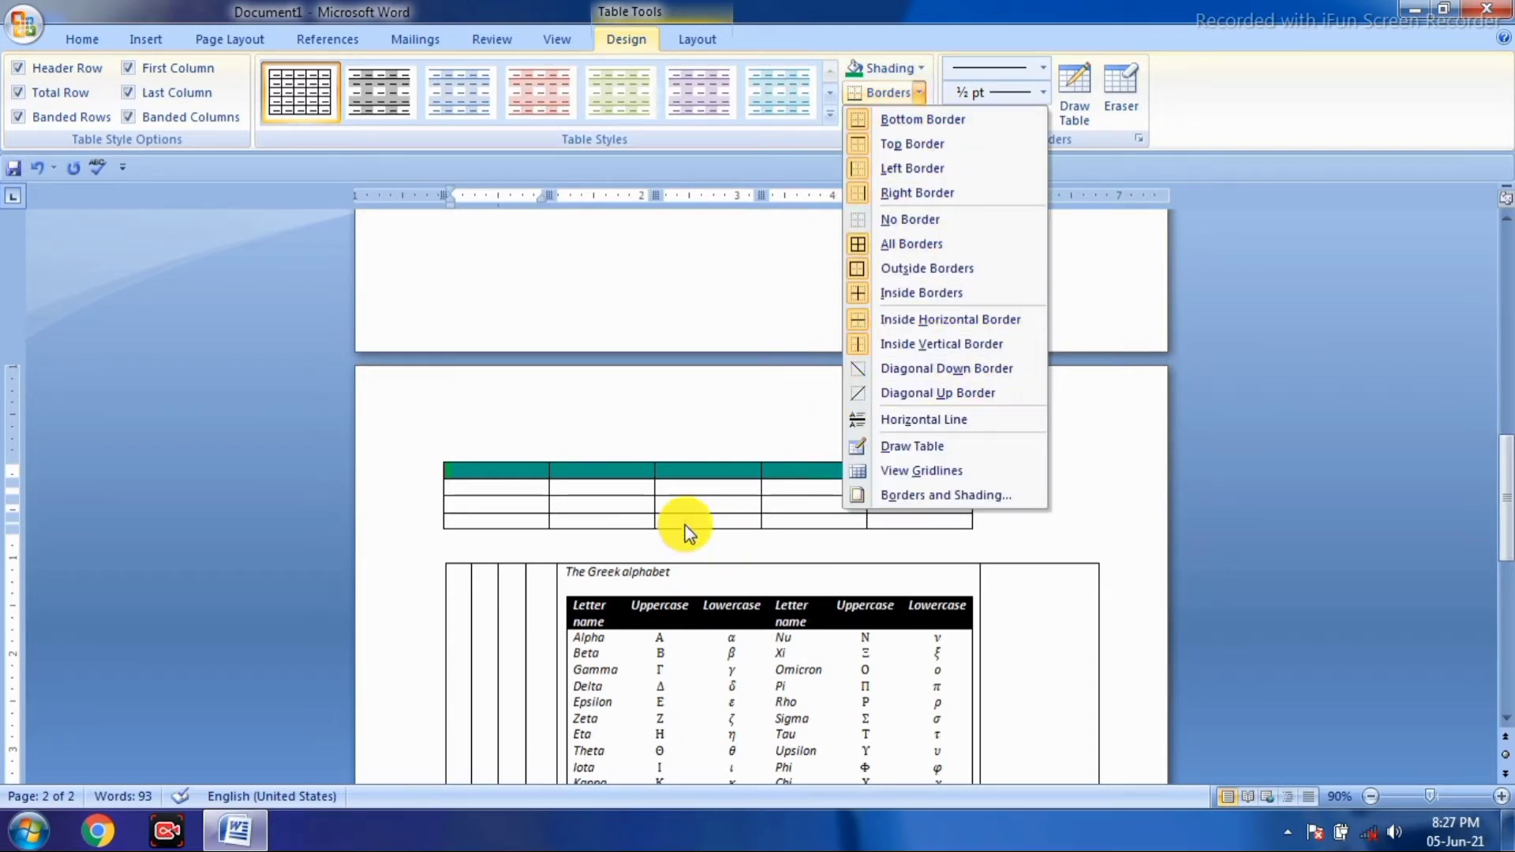
pyautogui.click(687, 503)
pyautogui.click(694, 502)
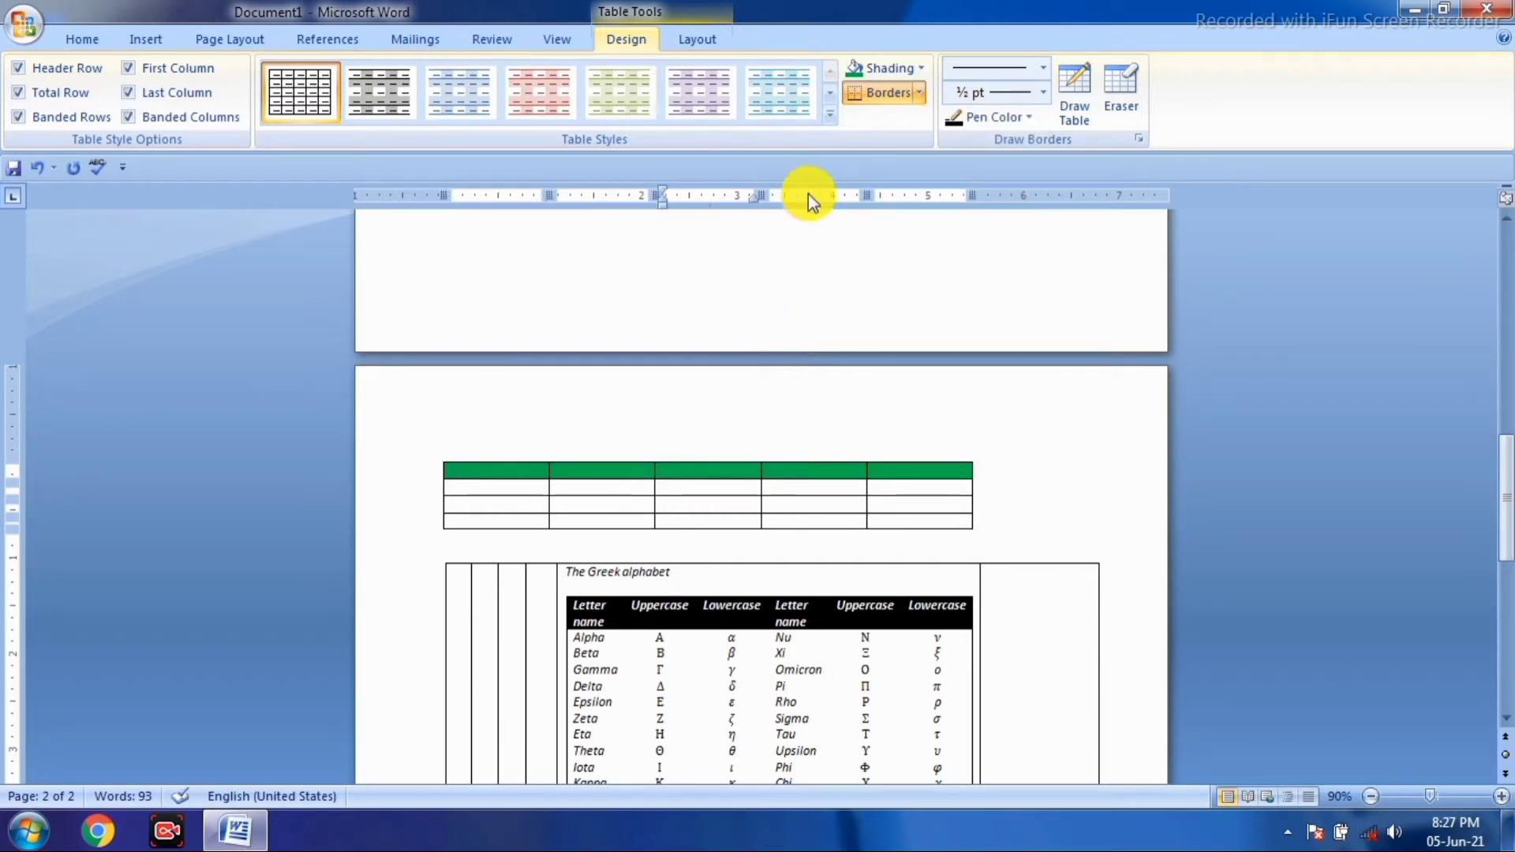
pyautogui.click(920, 94)
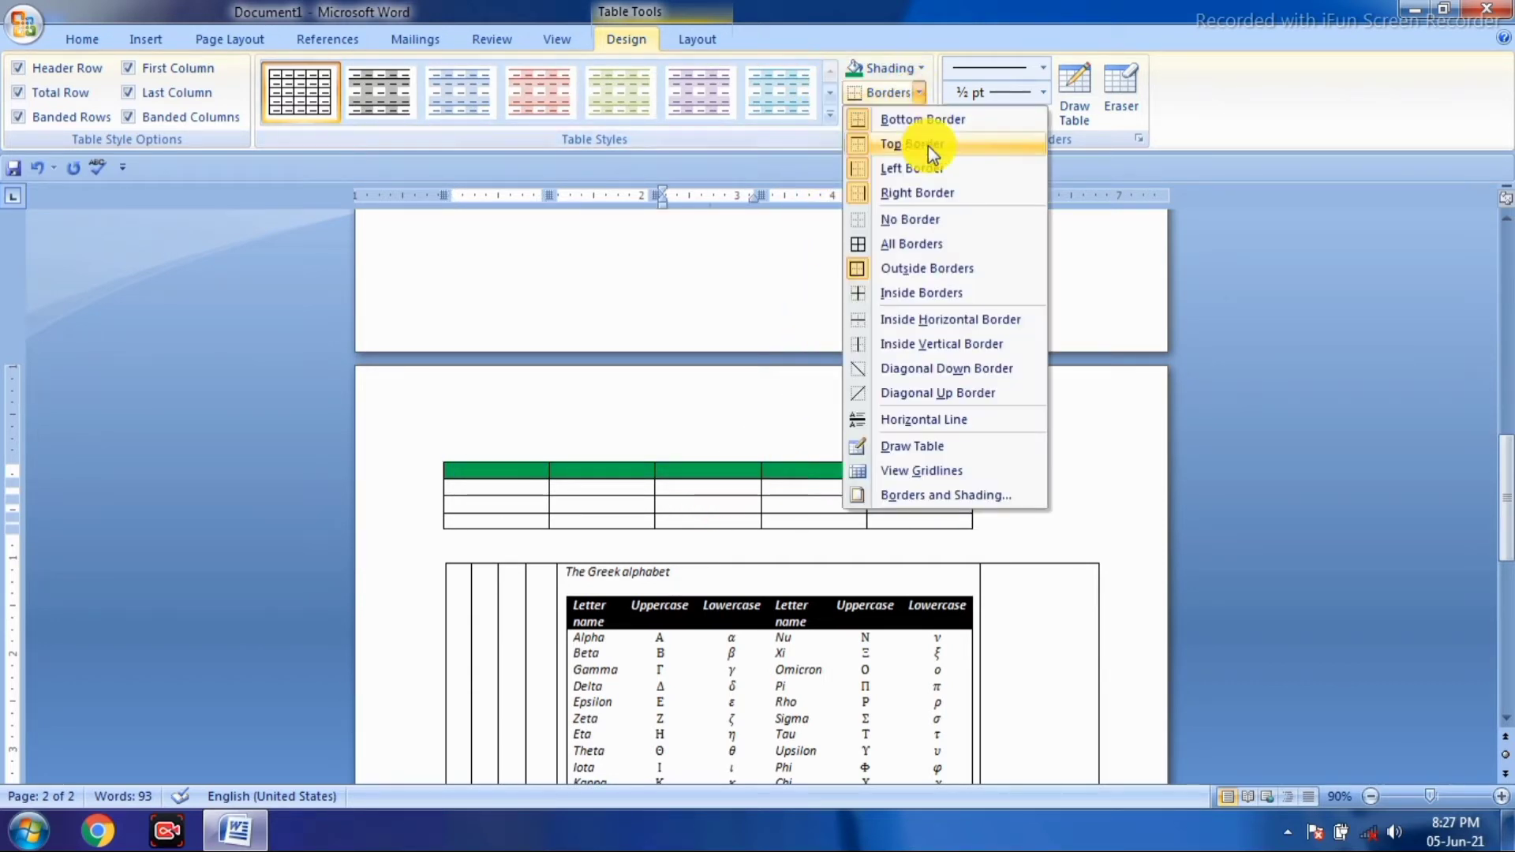
pyautogui.click(922, 223)
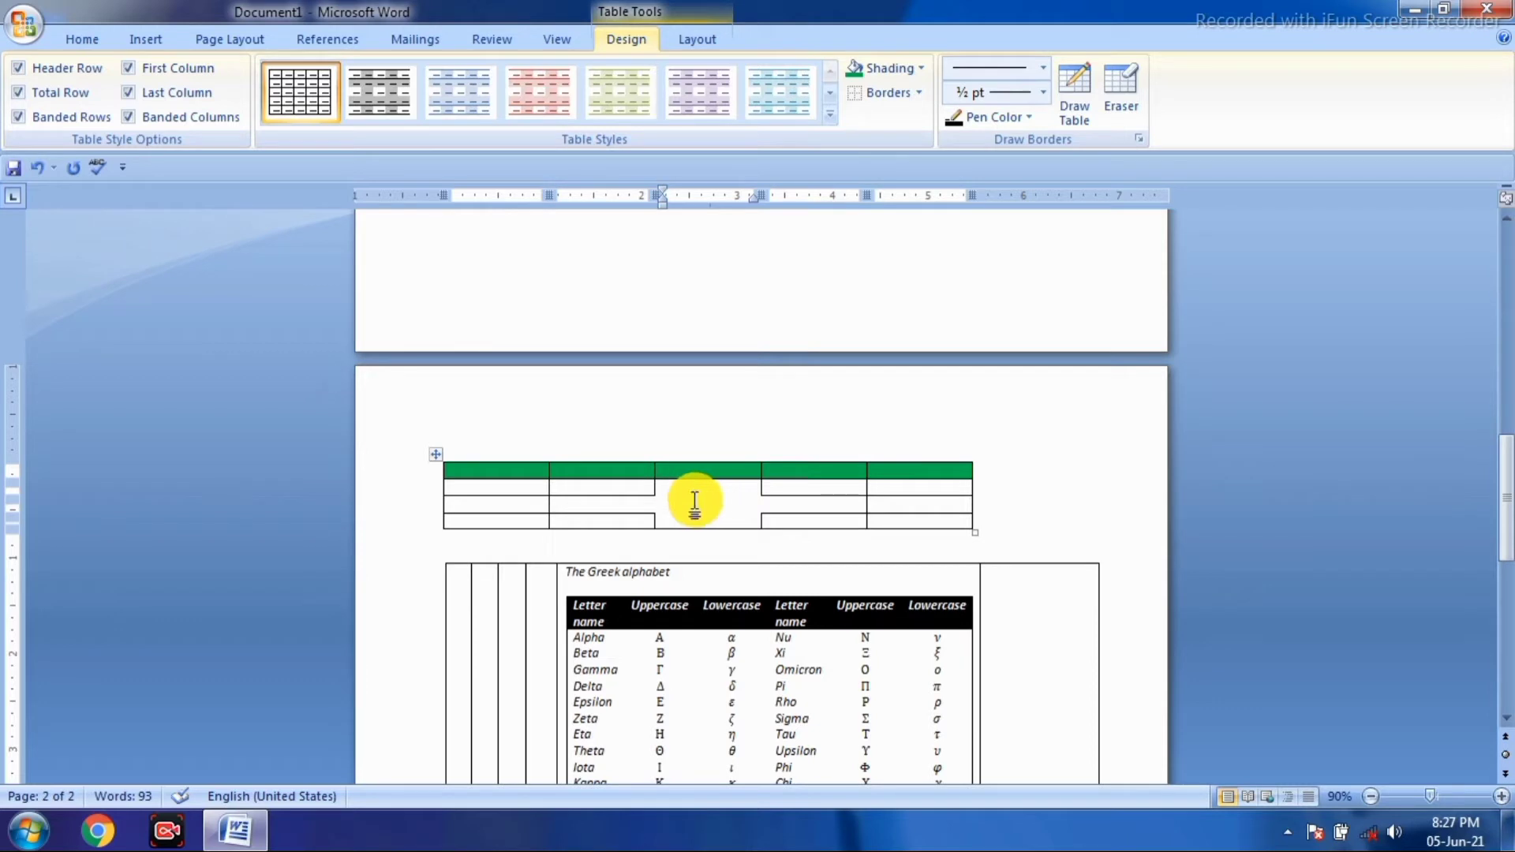
pyautogui.click(919, 92)
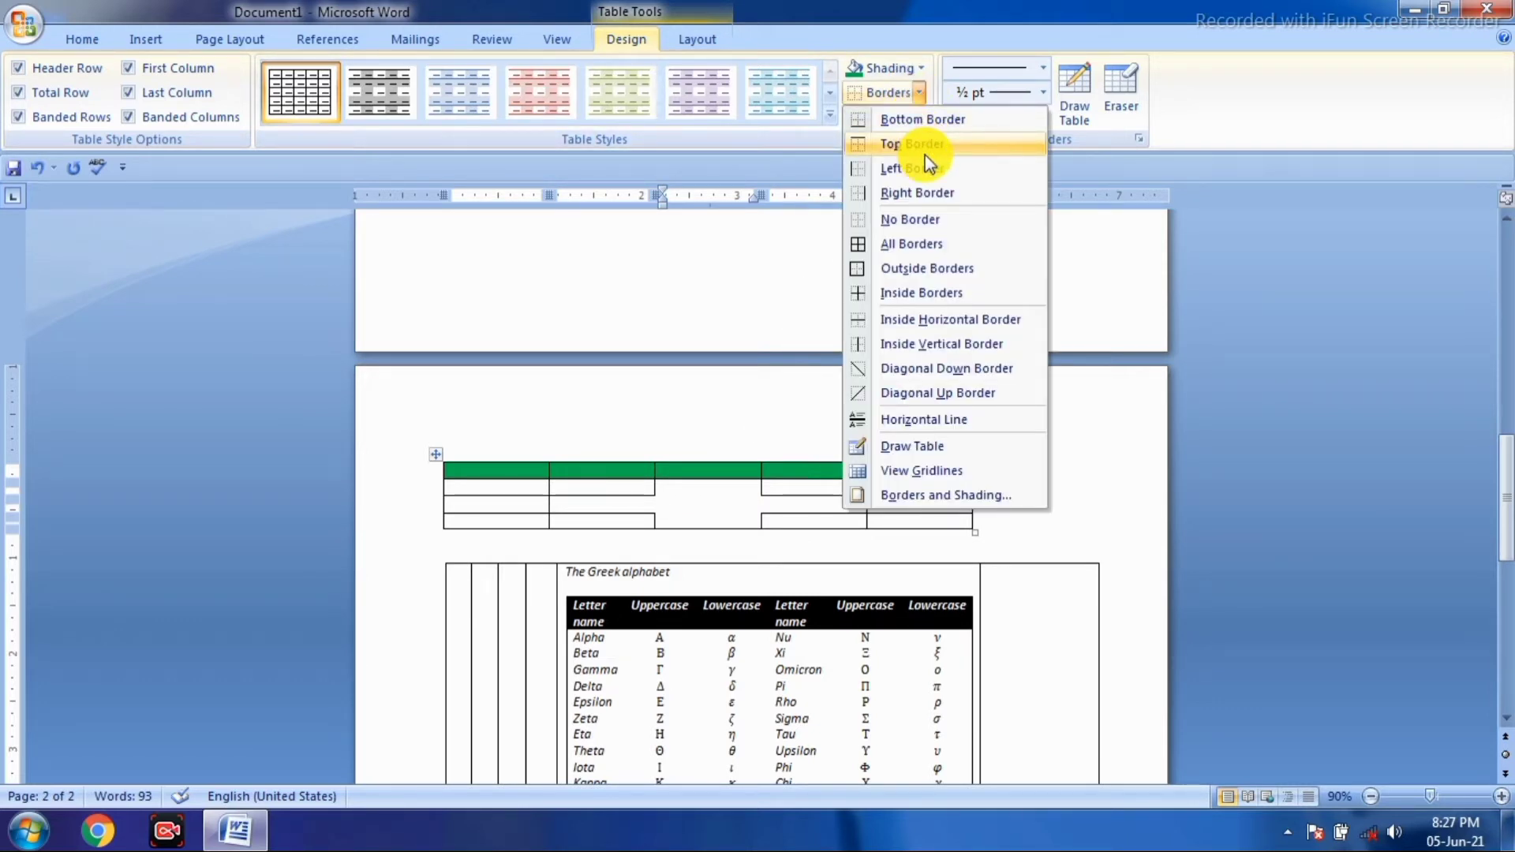
pyautogui.click(925, 153)
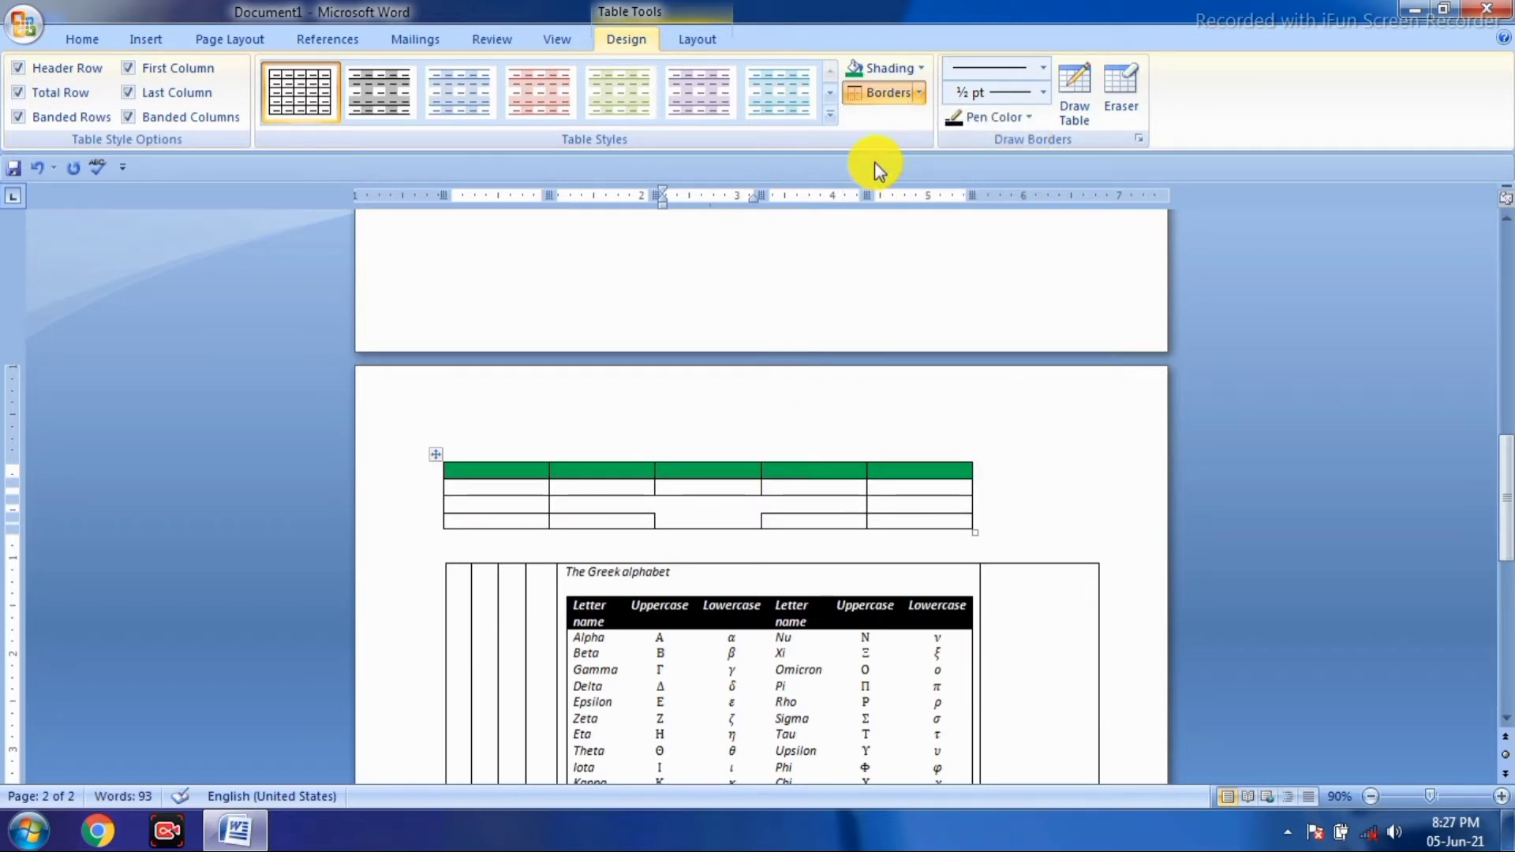
pyautogui.click(912, 92)
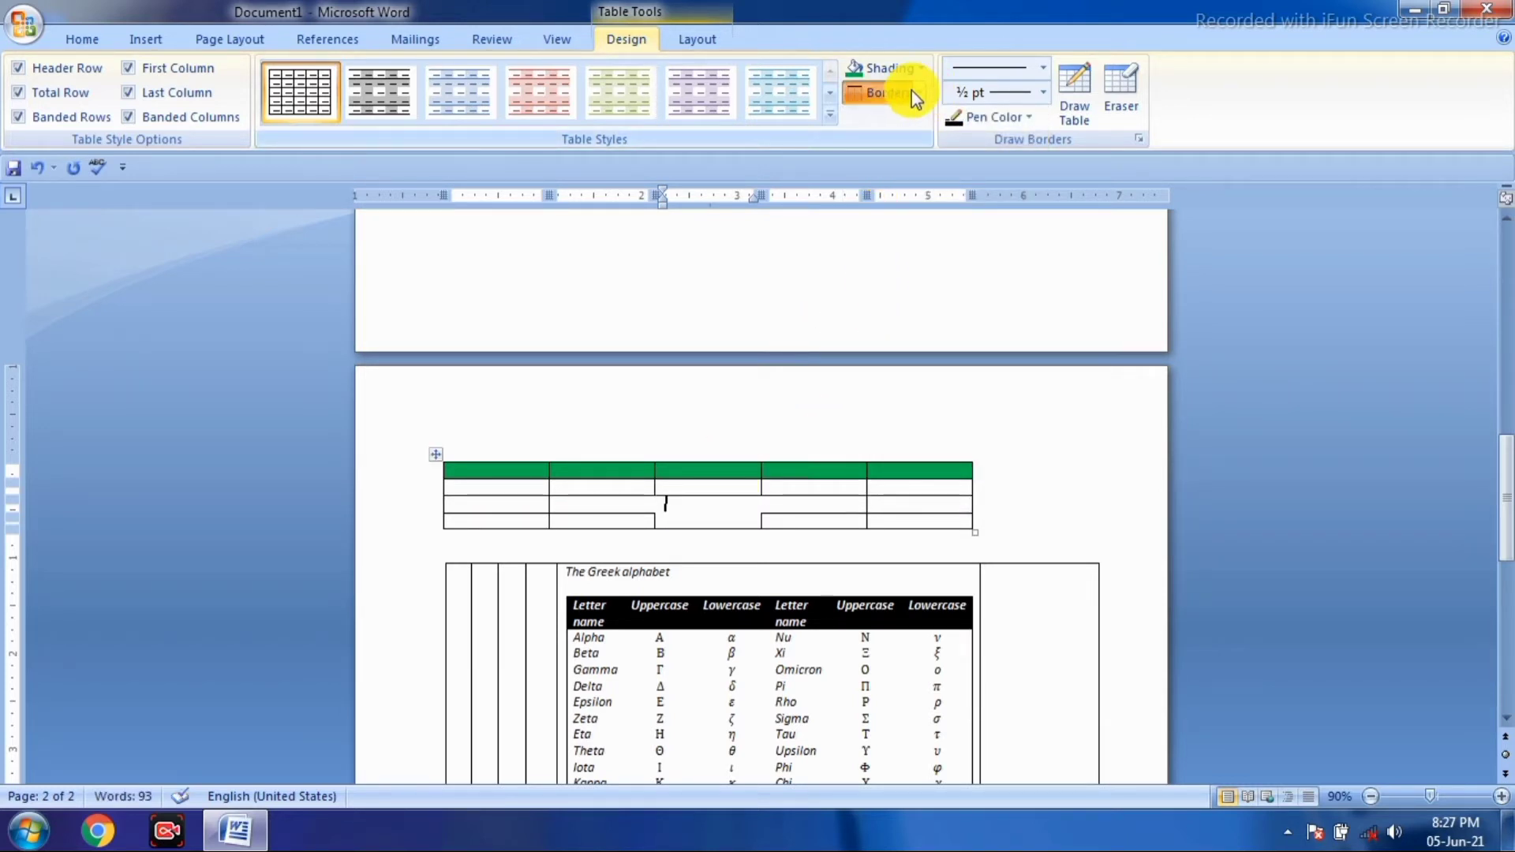
pyautogui.click(919, 92)
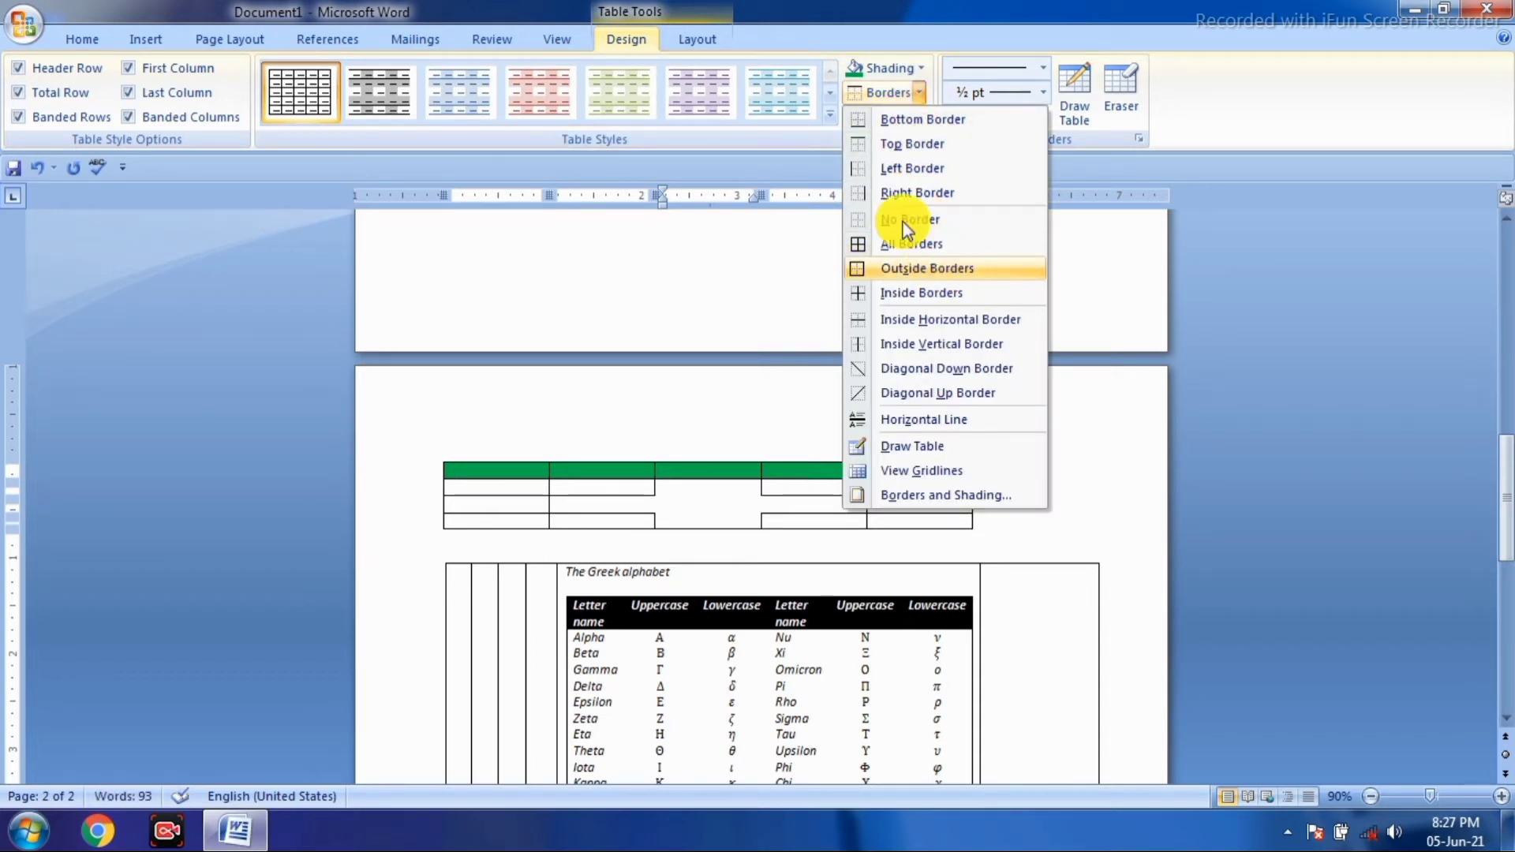
pyautogui.click(920, 173)
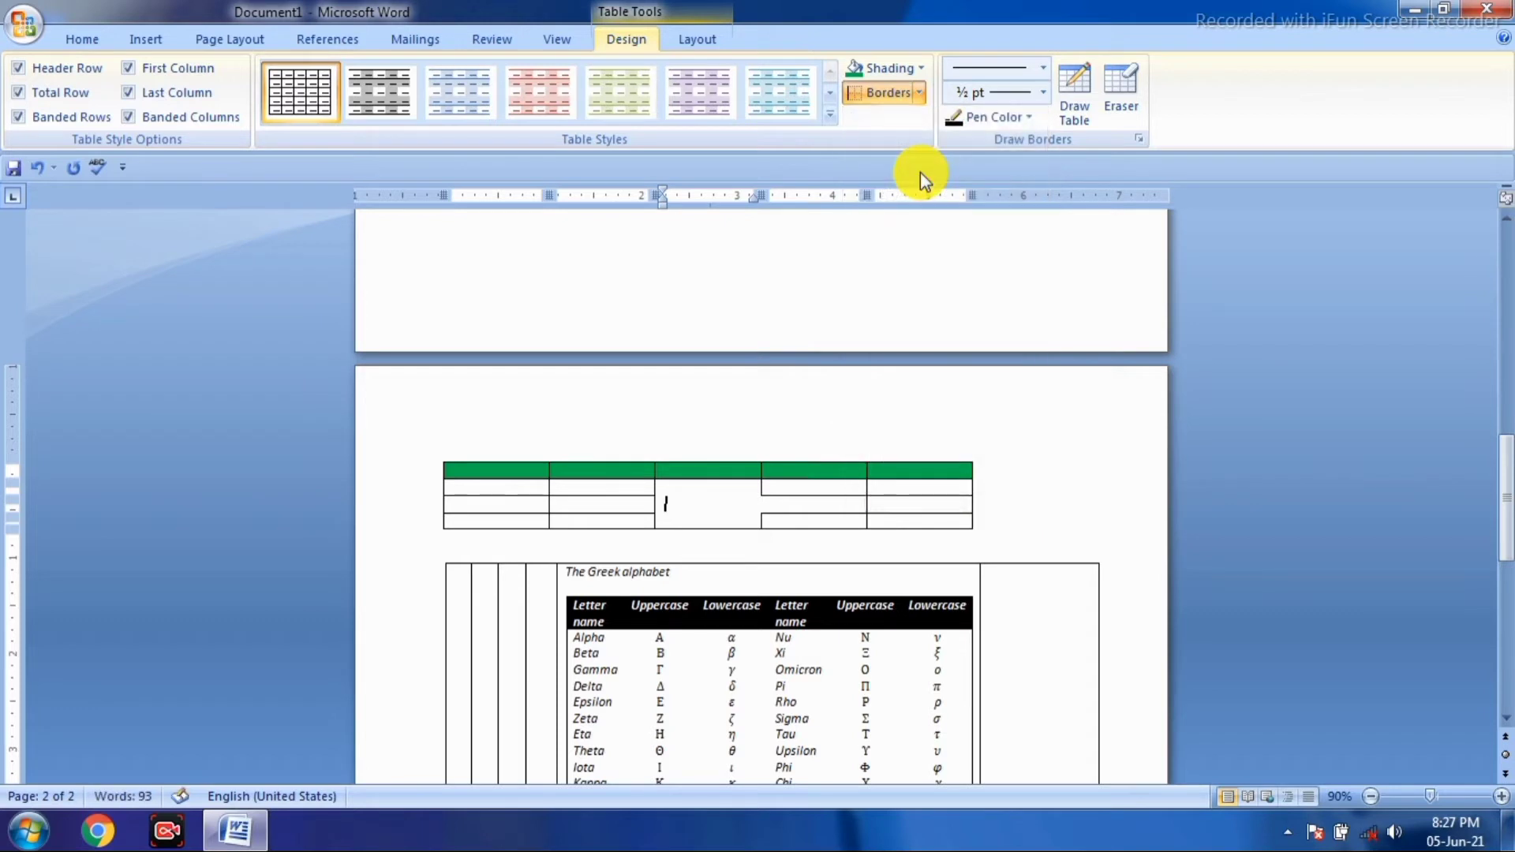
pyautogui.click(666, 502)
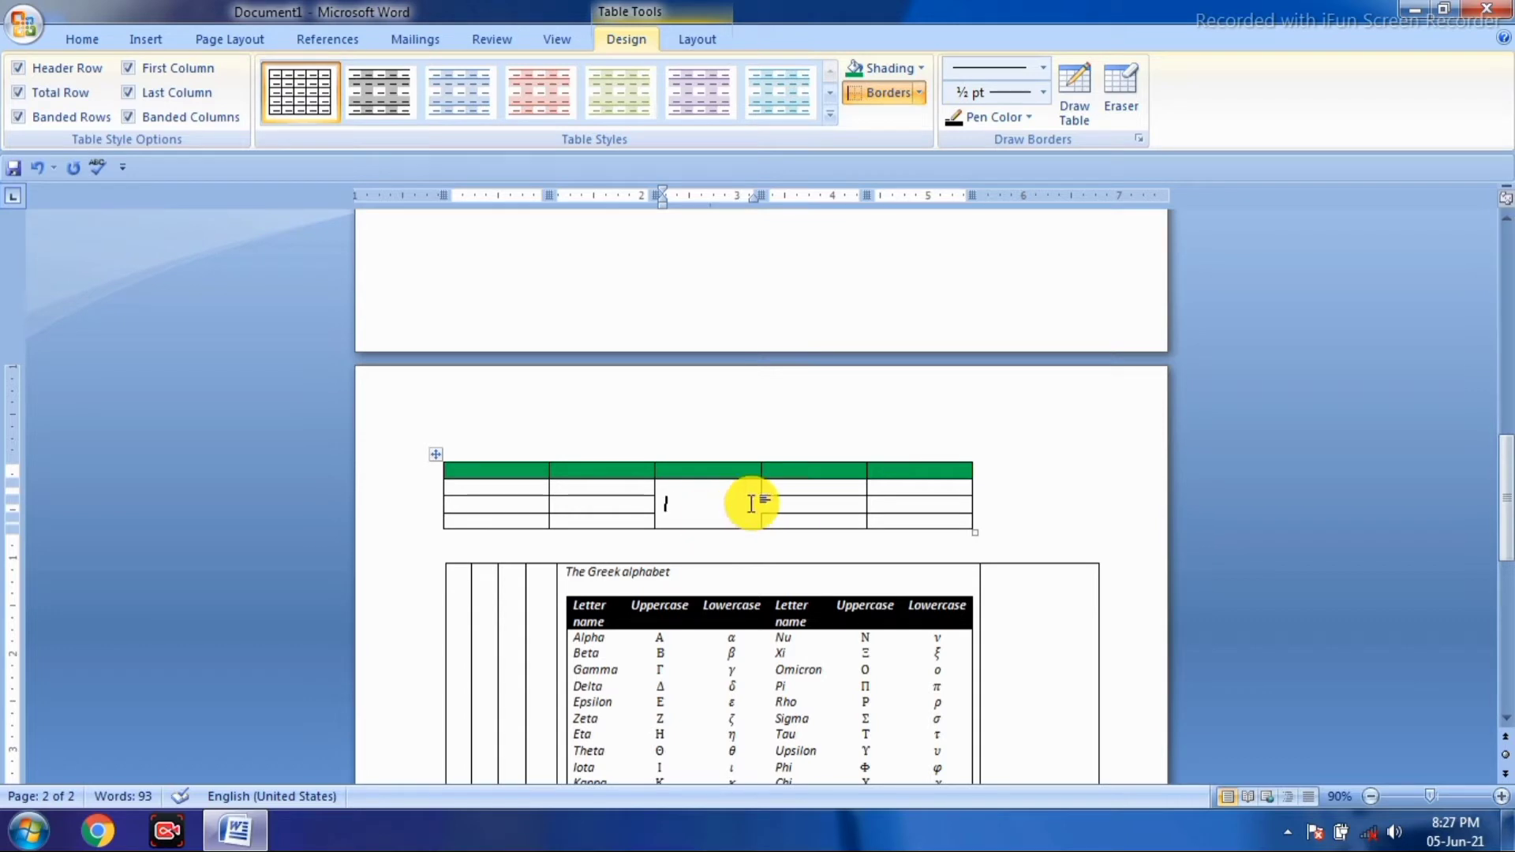
pyautogui.click(921, 93)
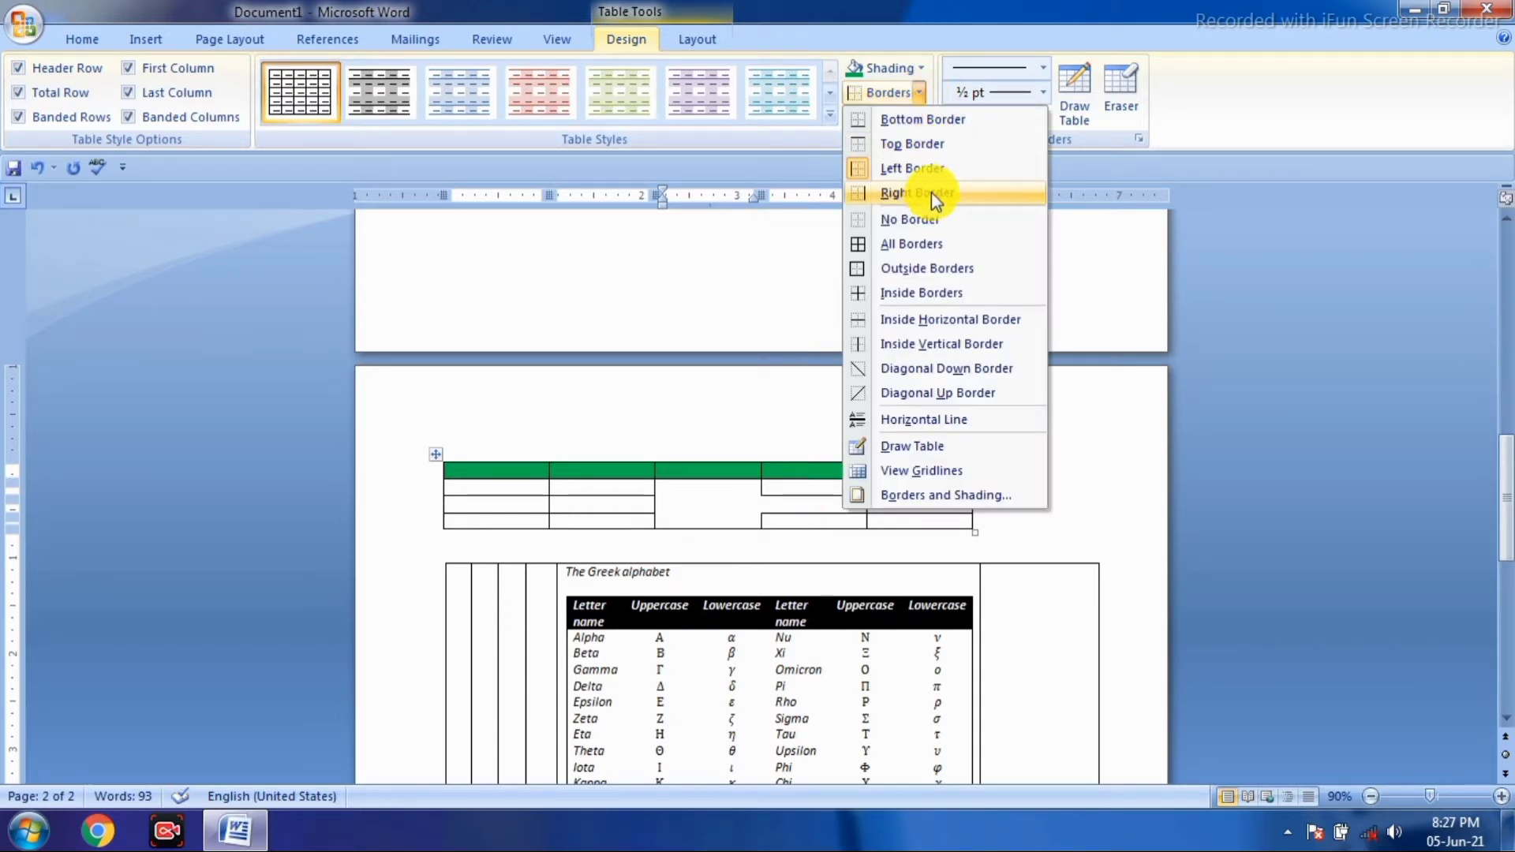
pyautogui.click(931, 193)
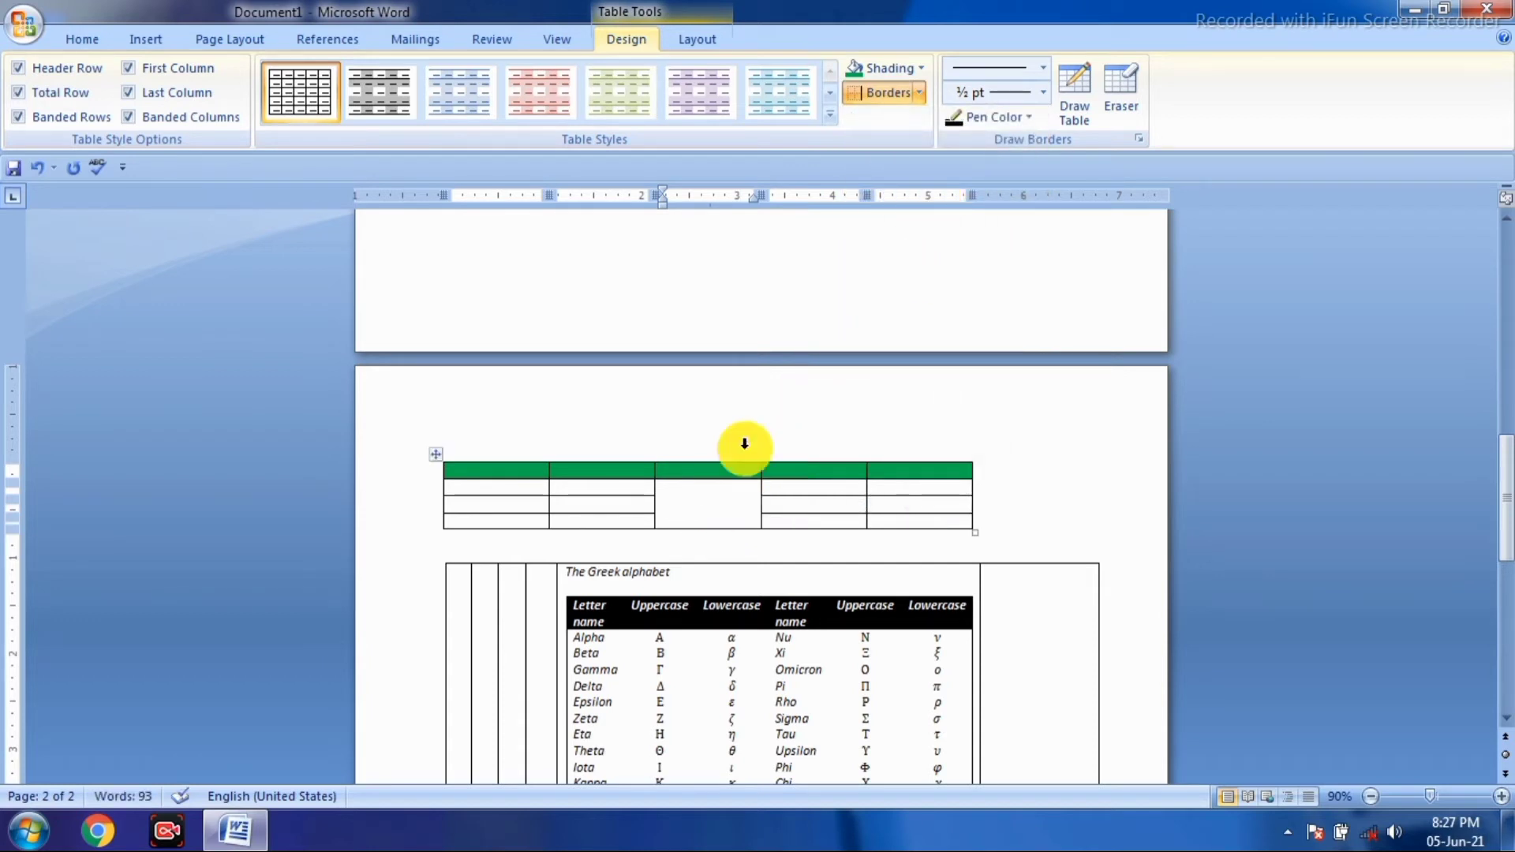
pyautogui.click(918, 94)
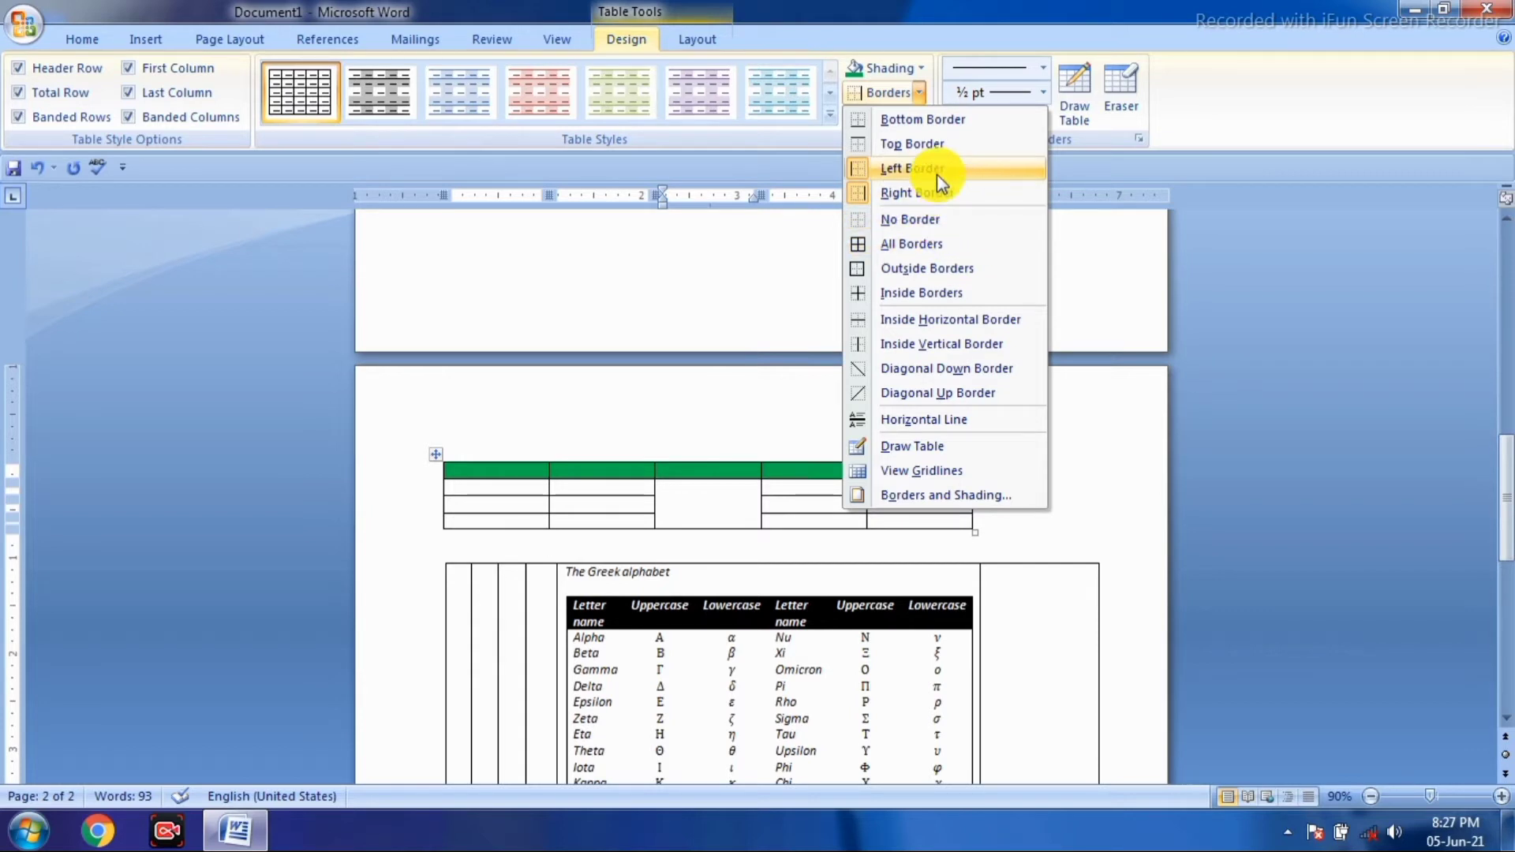
pyautogui.click(940, 246)
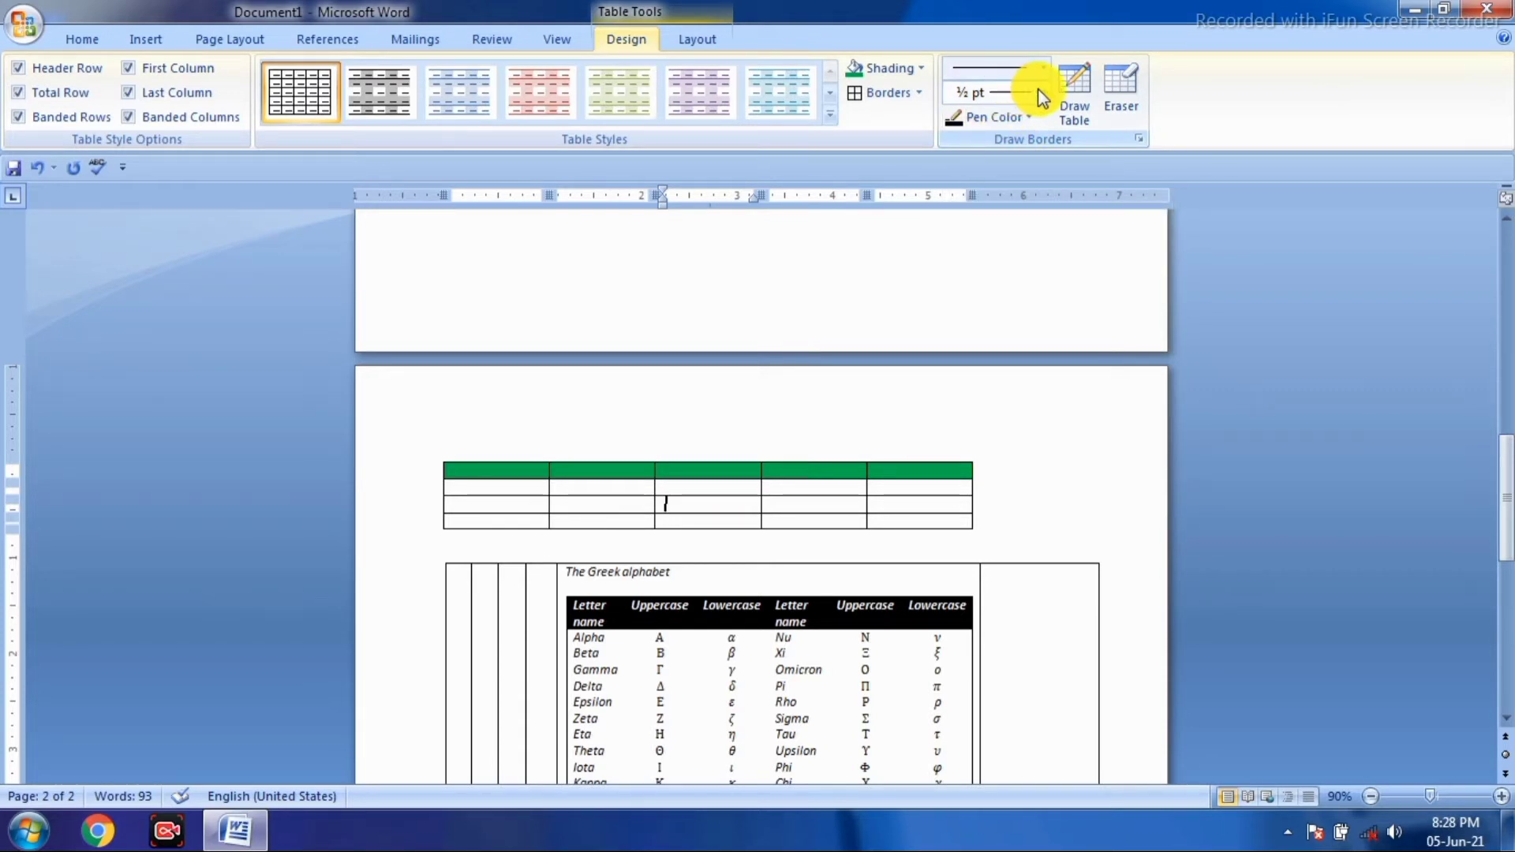
# - Turn on Draw Table and set the border pen colour to green
pyautogui.click(1094, 116)
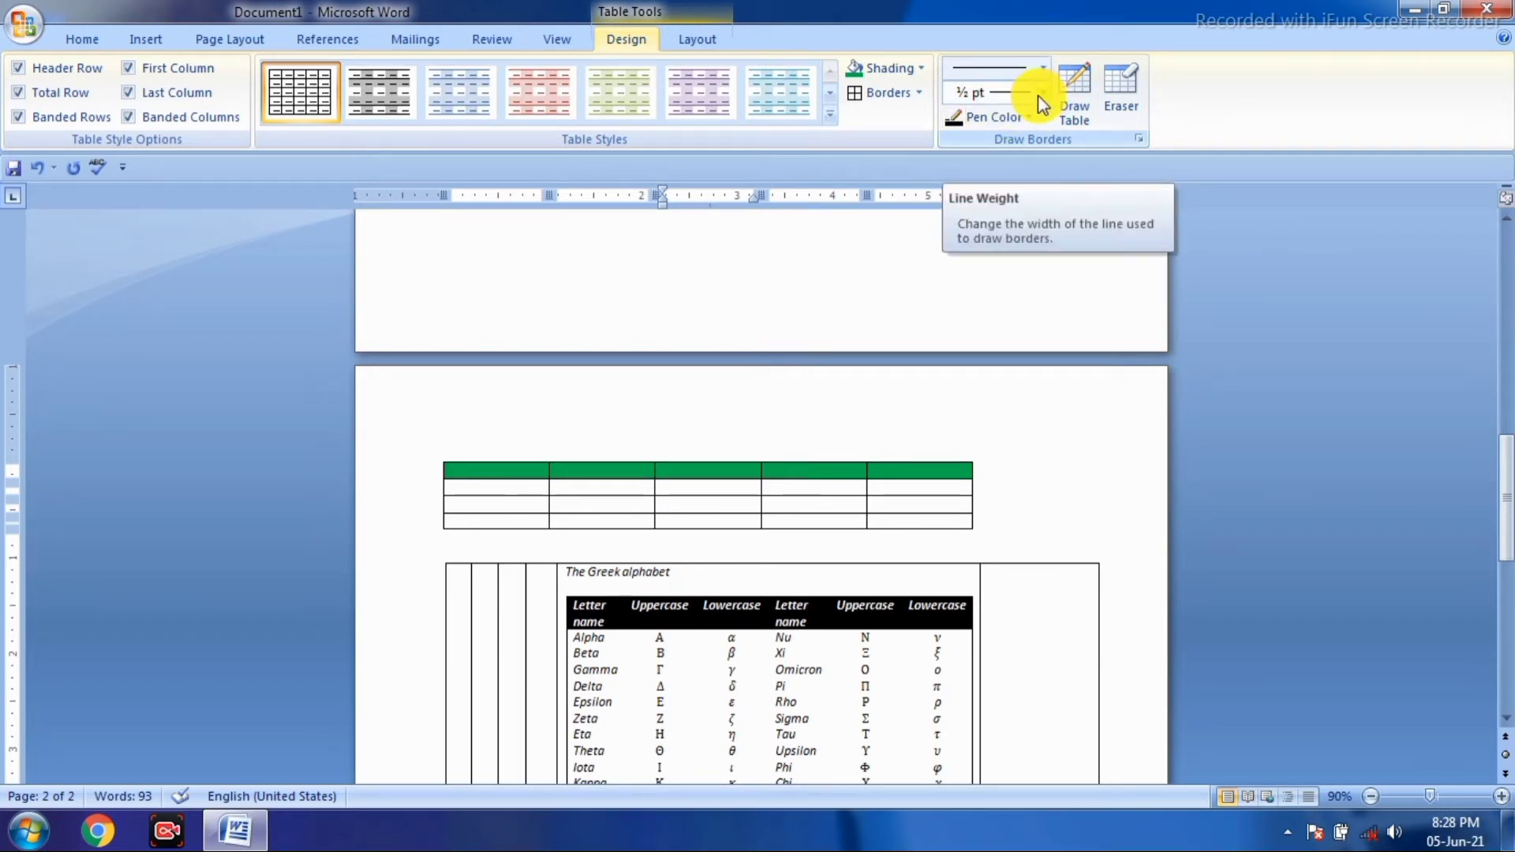
pyautogui.click(1032, 118)
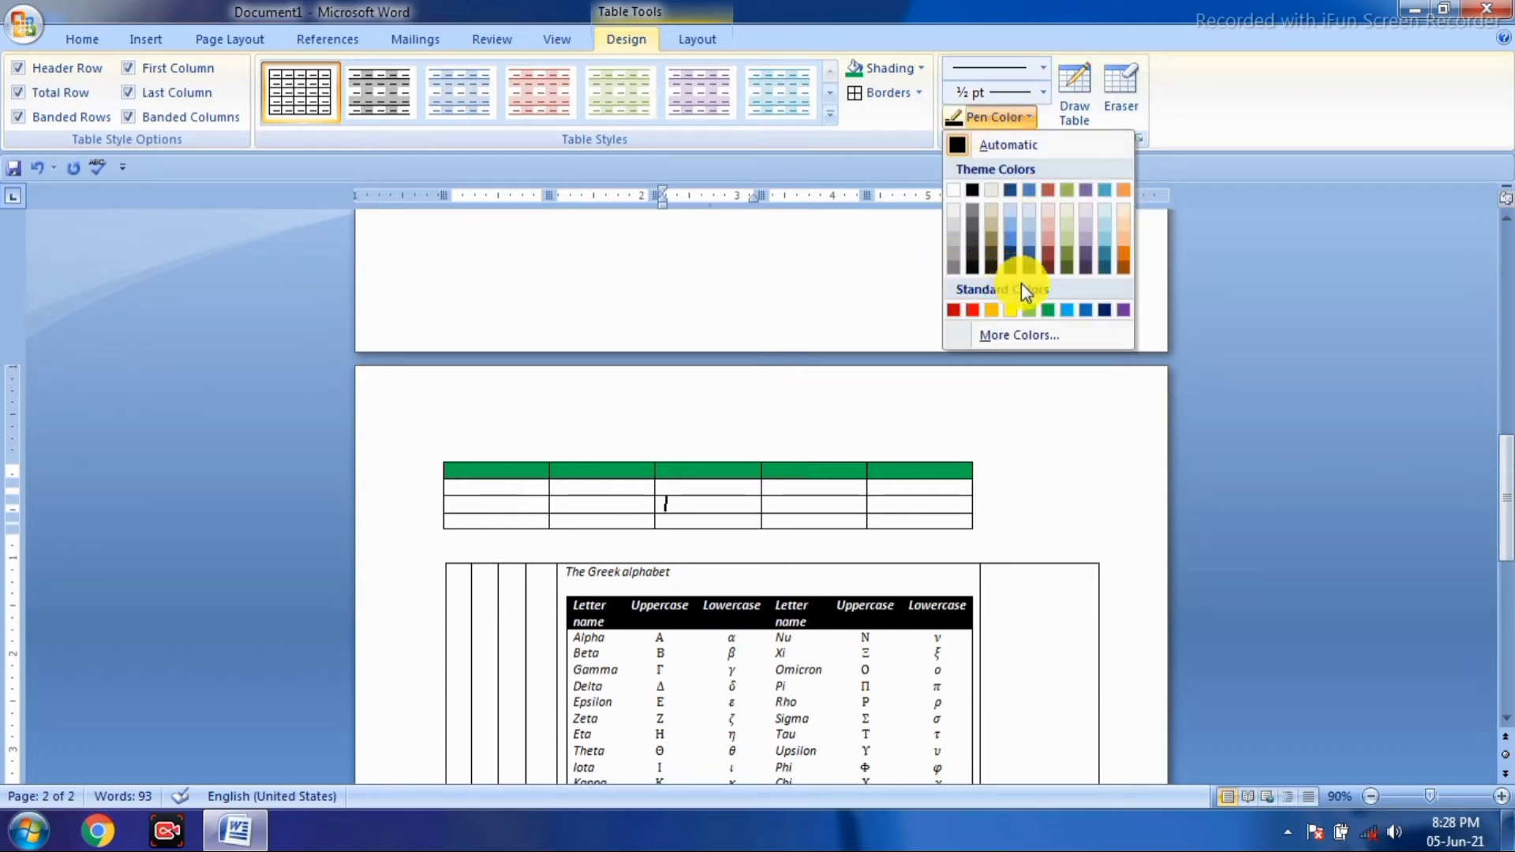
pyautogui.click(1049, 313)
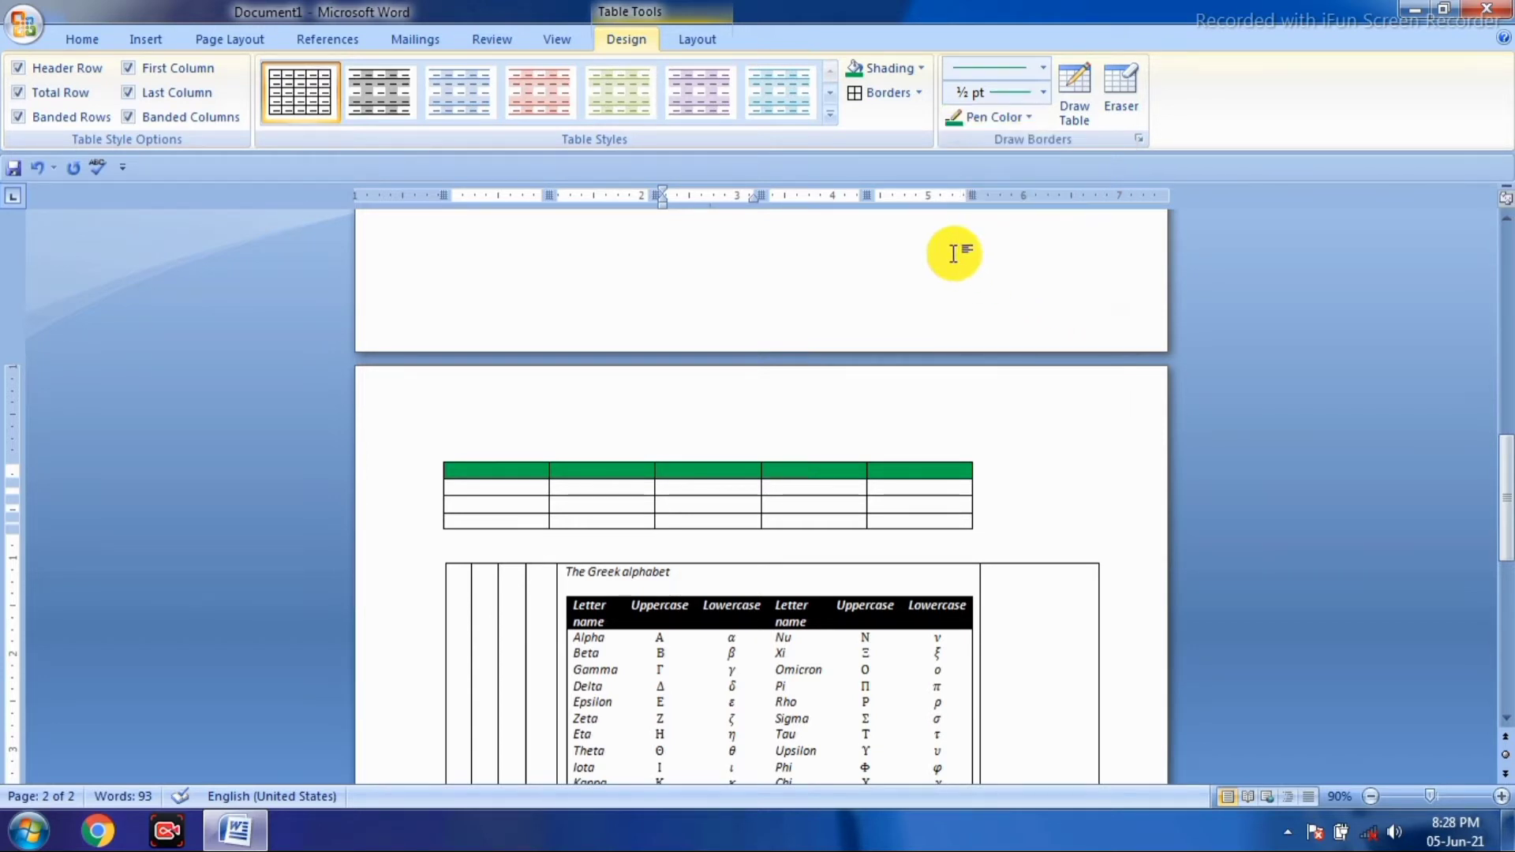
pyautogui.scroll(2, 964, 263)
pyautogui.click(1080, 98)
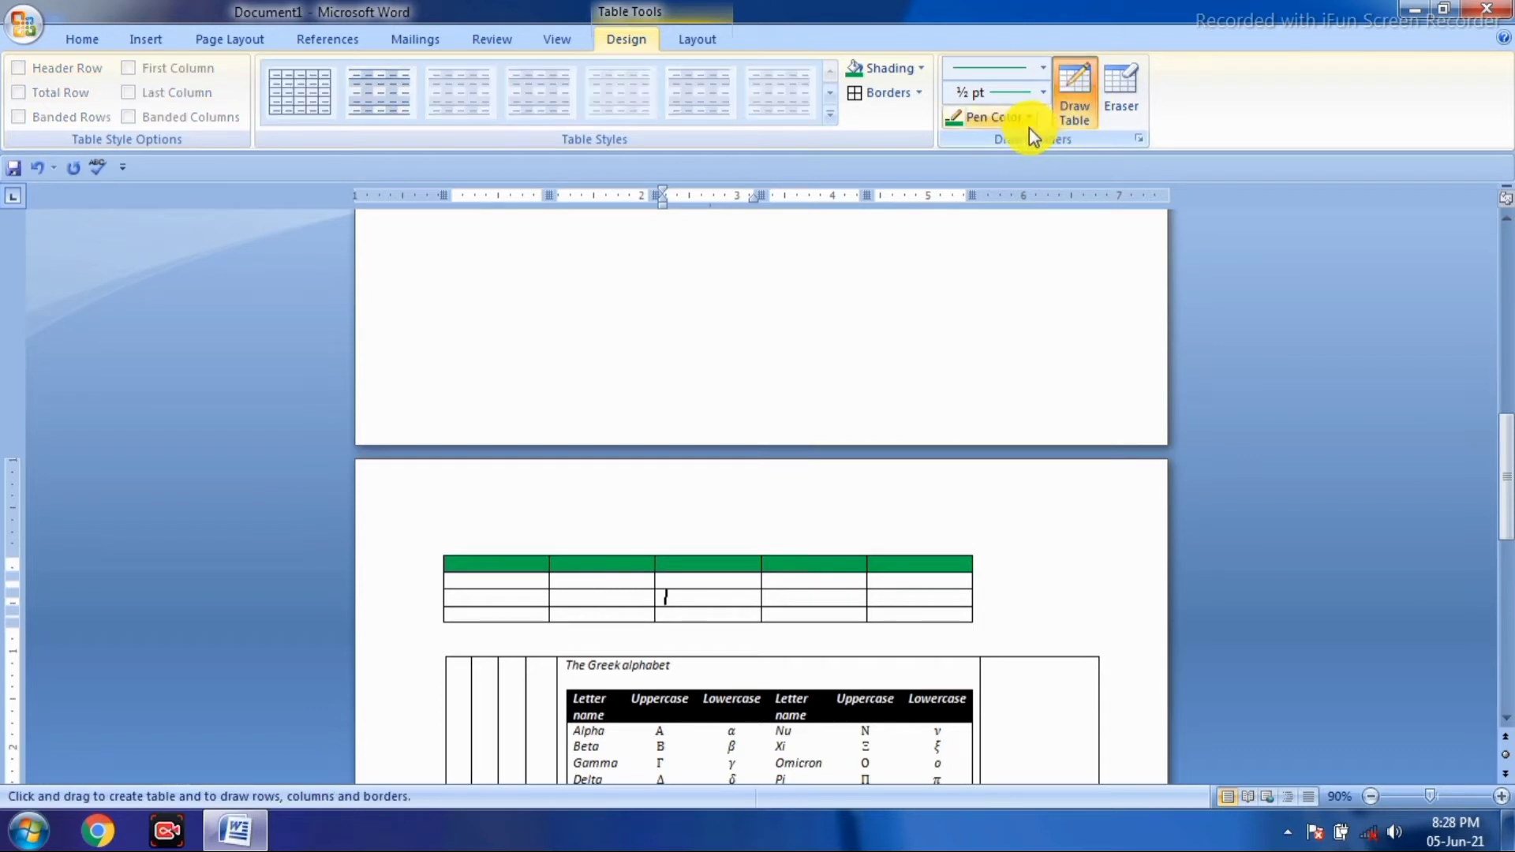
pyautogui.click(988, 120)
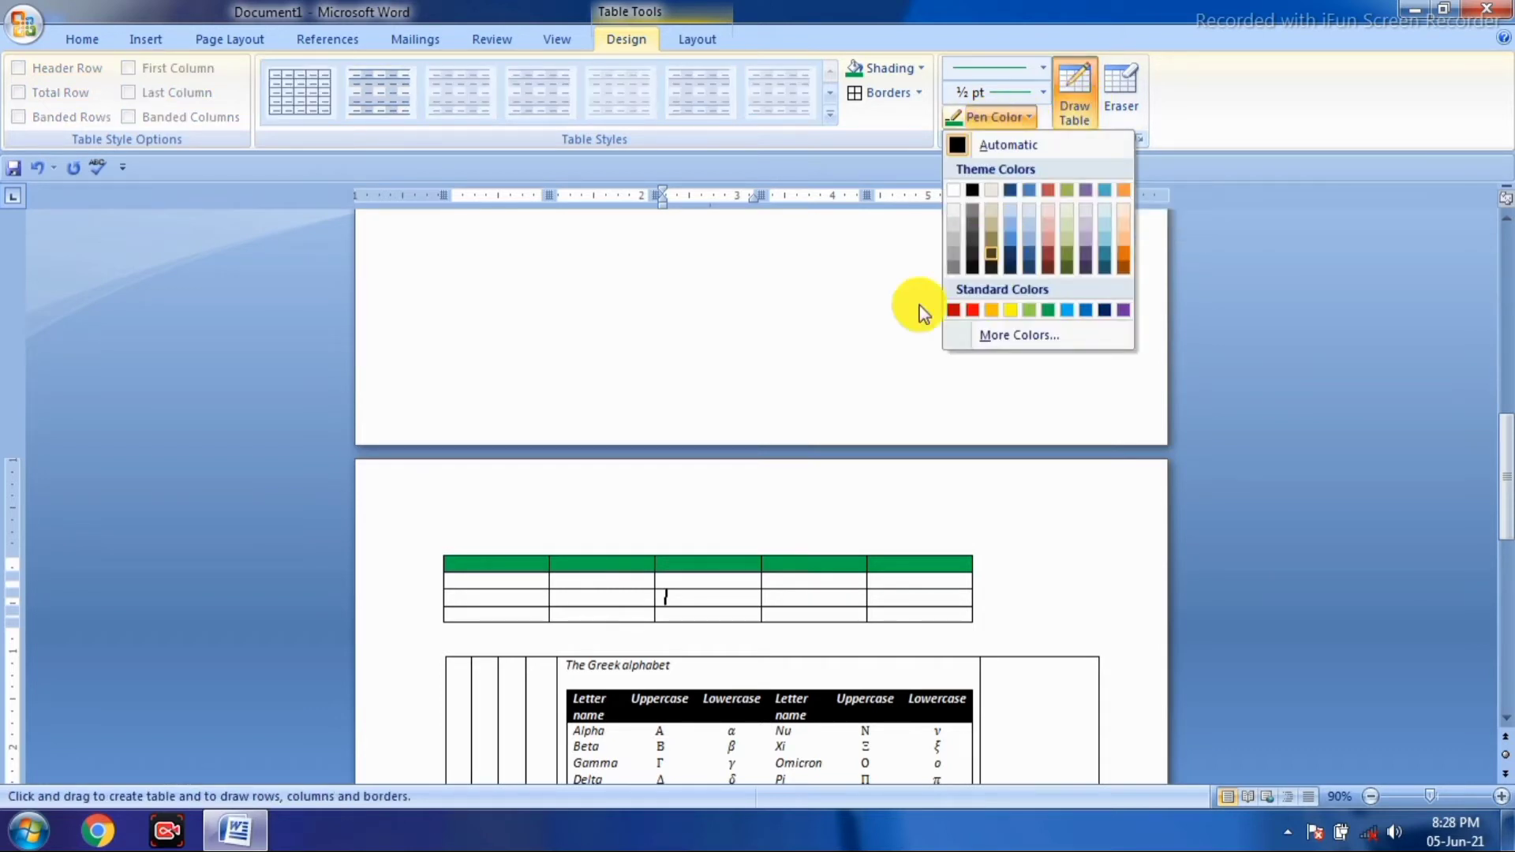
pyautogui.click(1050, 311)
pyautogui.scroll(2, 616, 305)
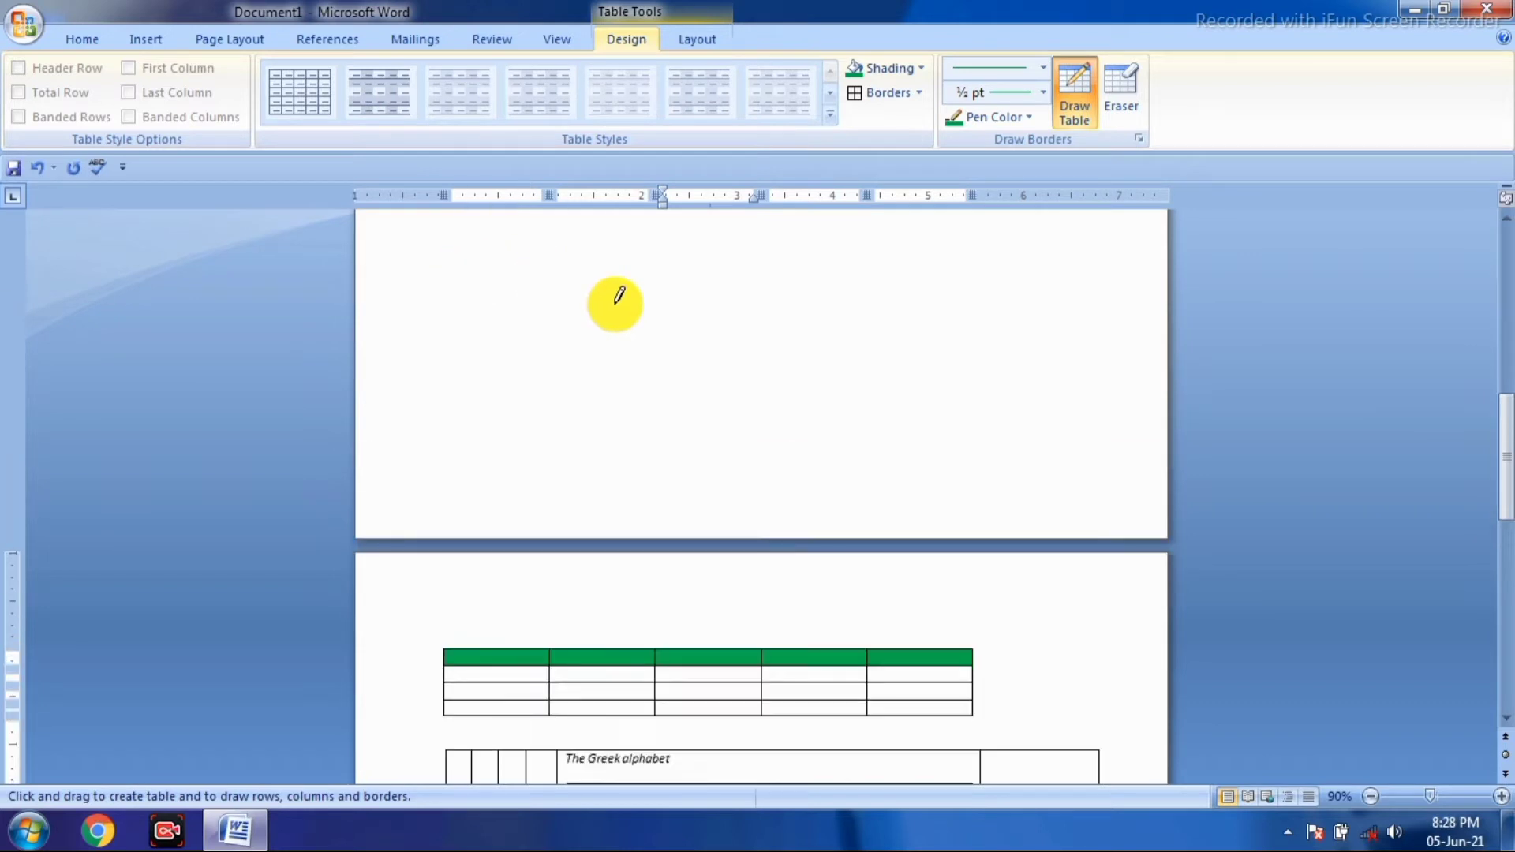
# - Draw a single-cell table above the green-headed table and switch to a double line style
pyautogui.moveTo(493, 277)
pyautogui.mouseDown()
pyautogui.moveTo(557, 298)
pyautogui.moveTo(1063, 322)
pyautogui.mouseUp()
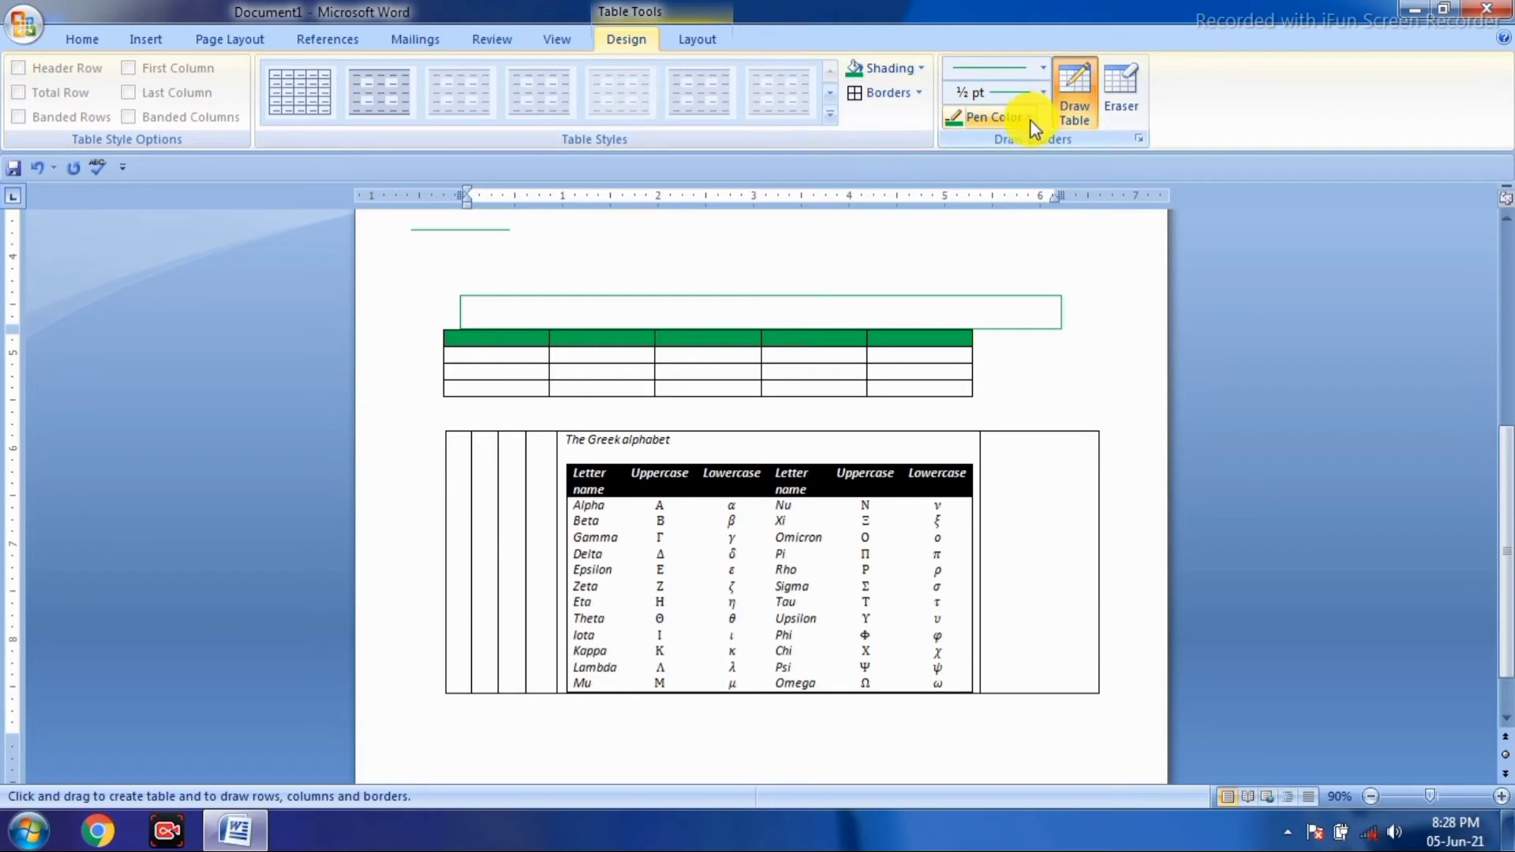
pyautogui.click(1041, 70)
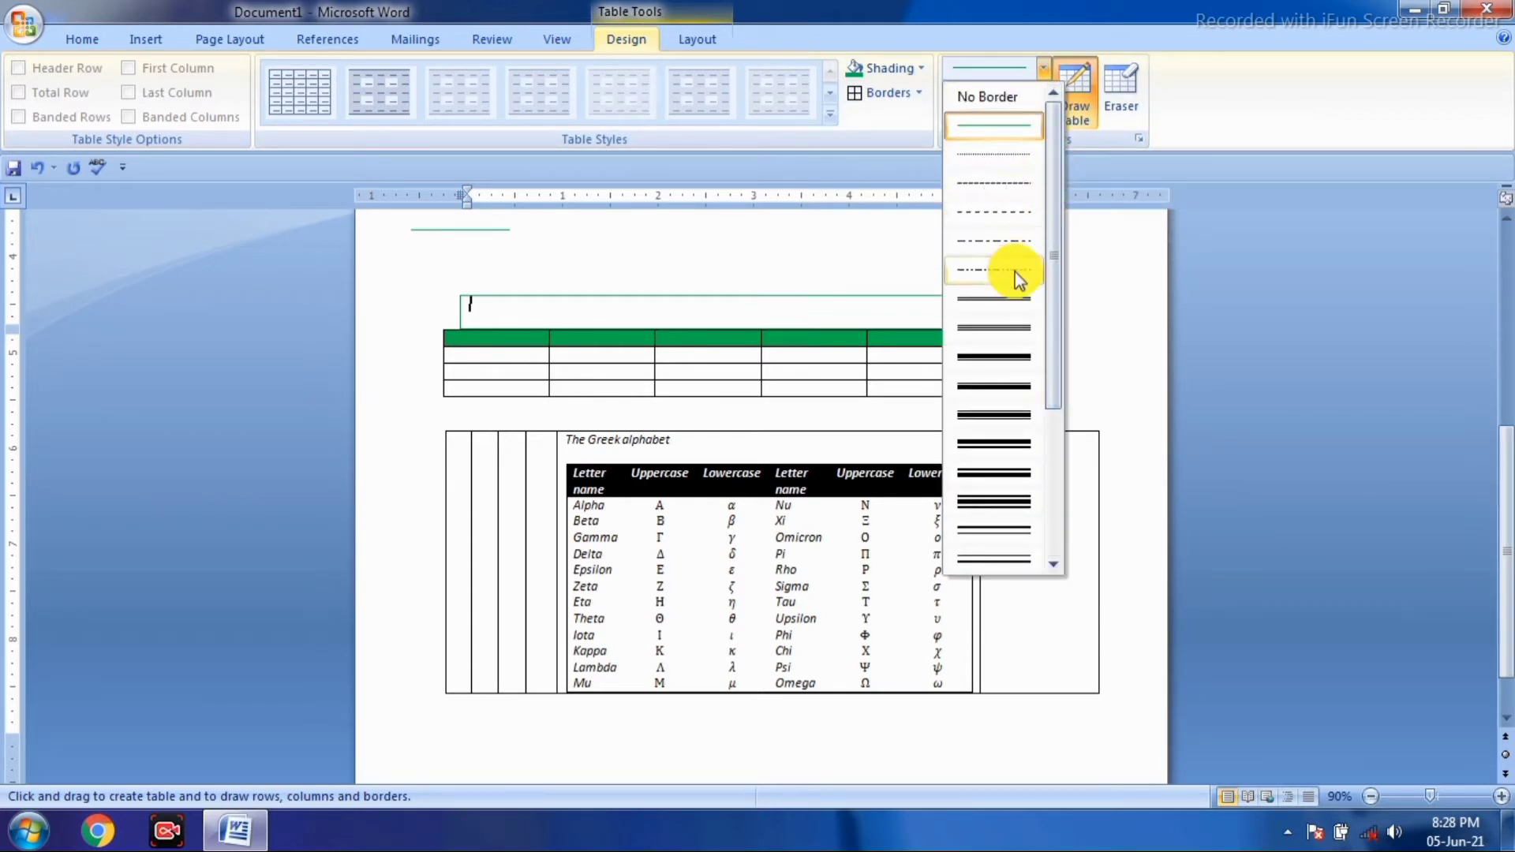
pyautogui.click(1023, 303)
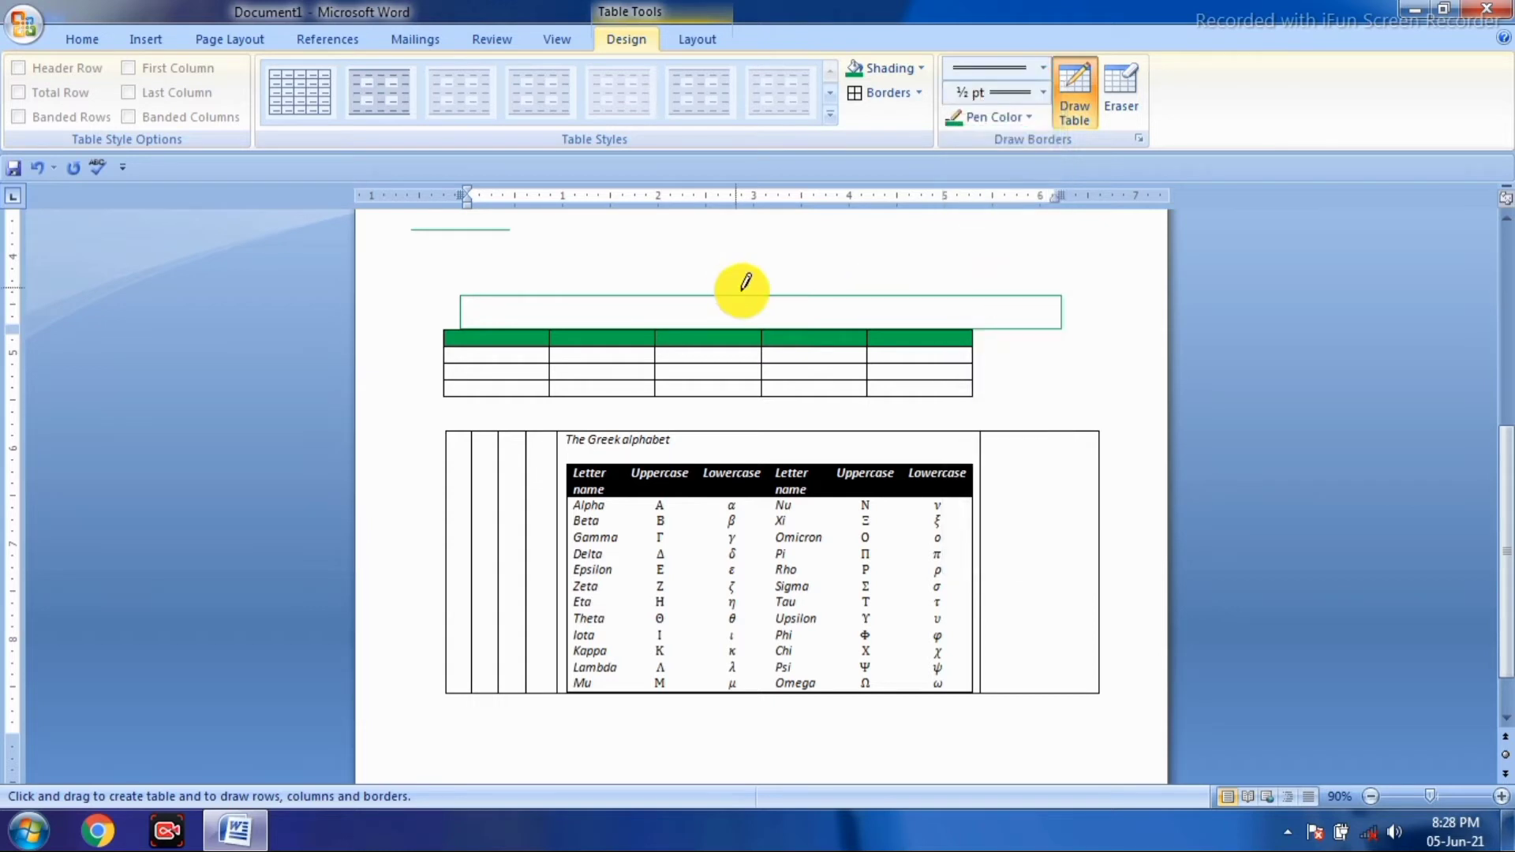
# - Draw green-bordered tables below the Greek alphabet table and another on the next page
pyautogui.scroll(-1, 839, 342)
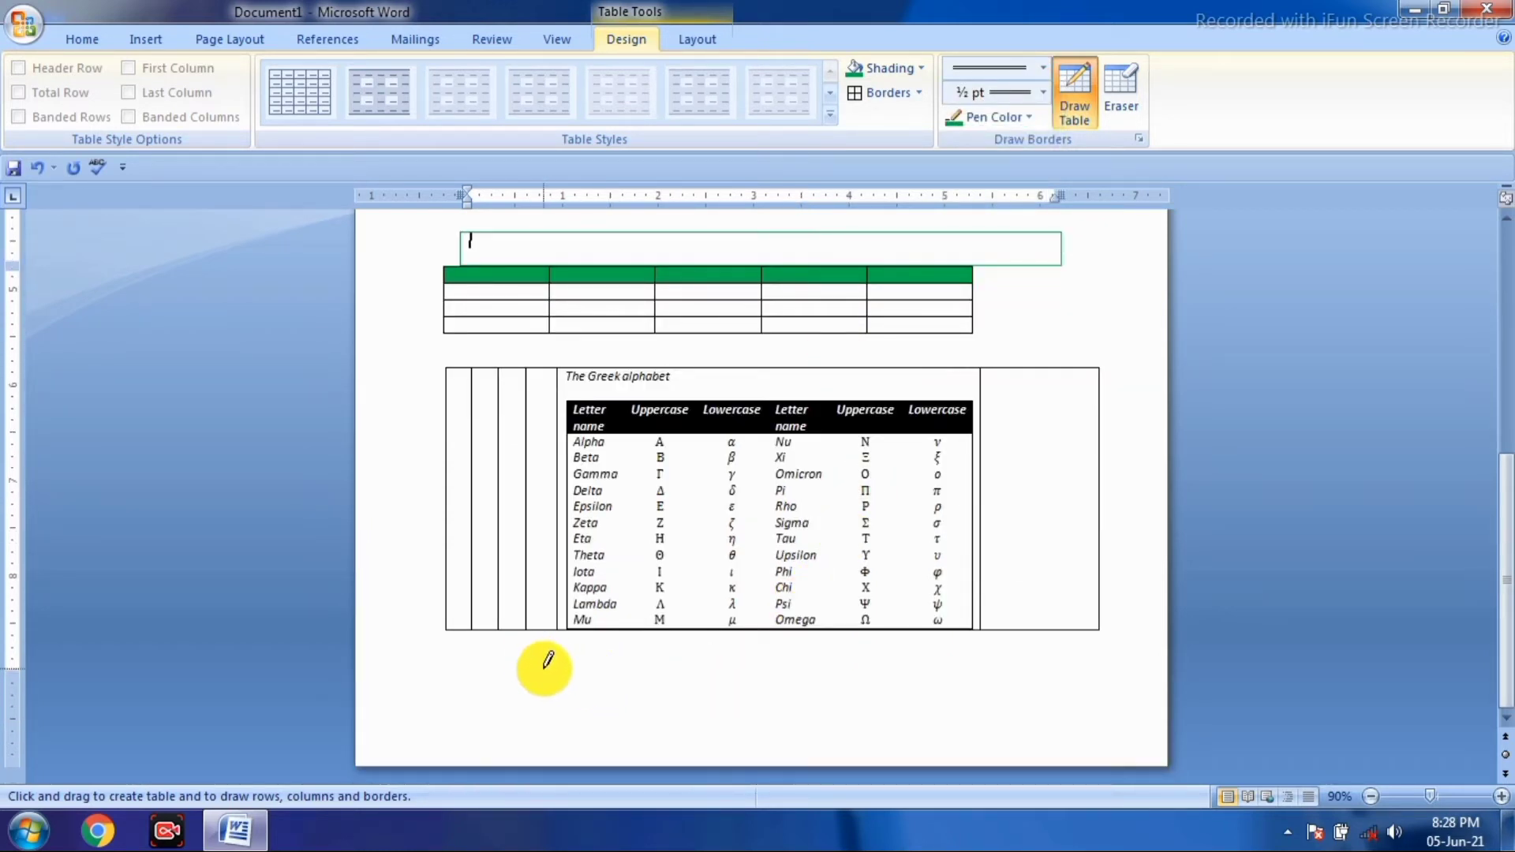
pyautogui.moveTo(544, 669); pyautogui.dragTo(1052, 690)
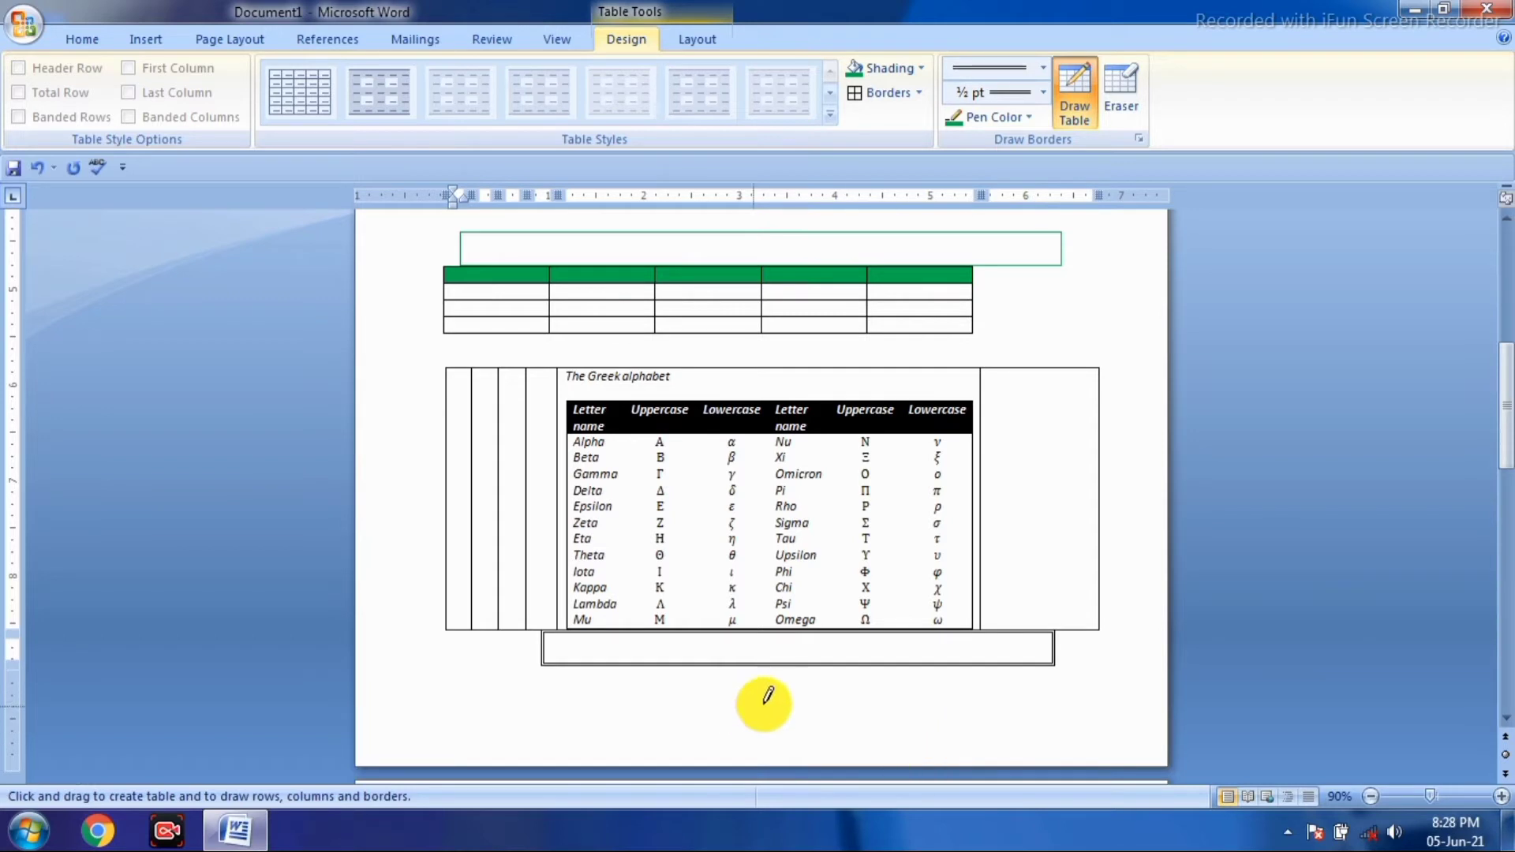
pyautogui.click(987, 115)
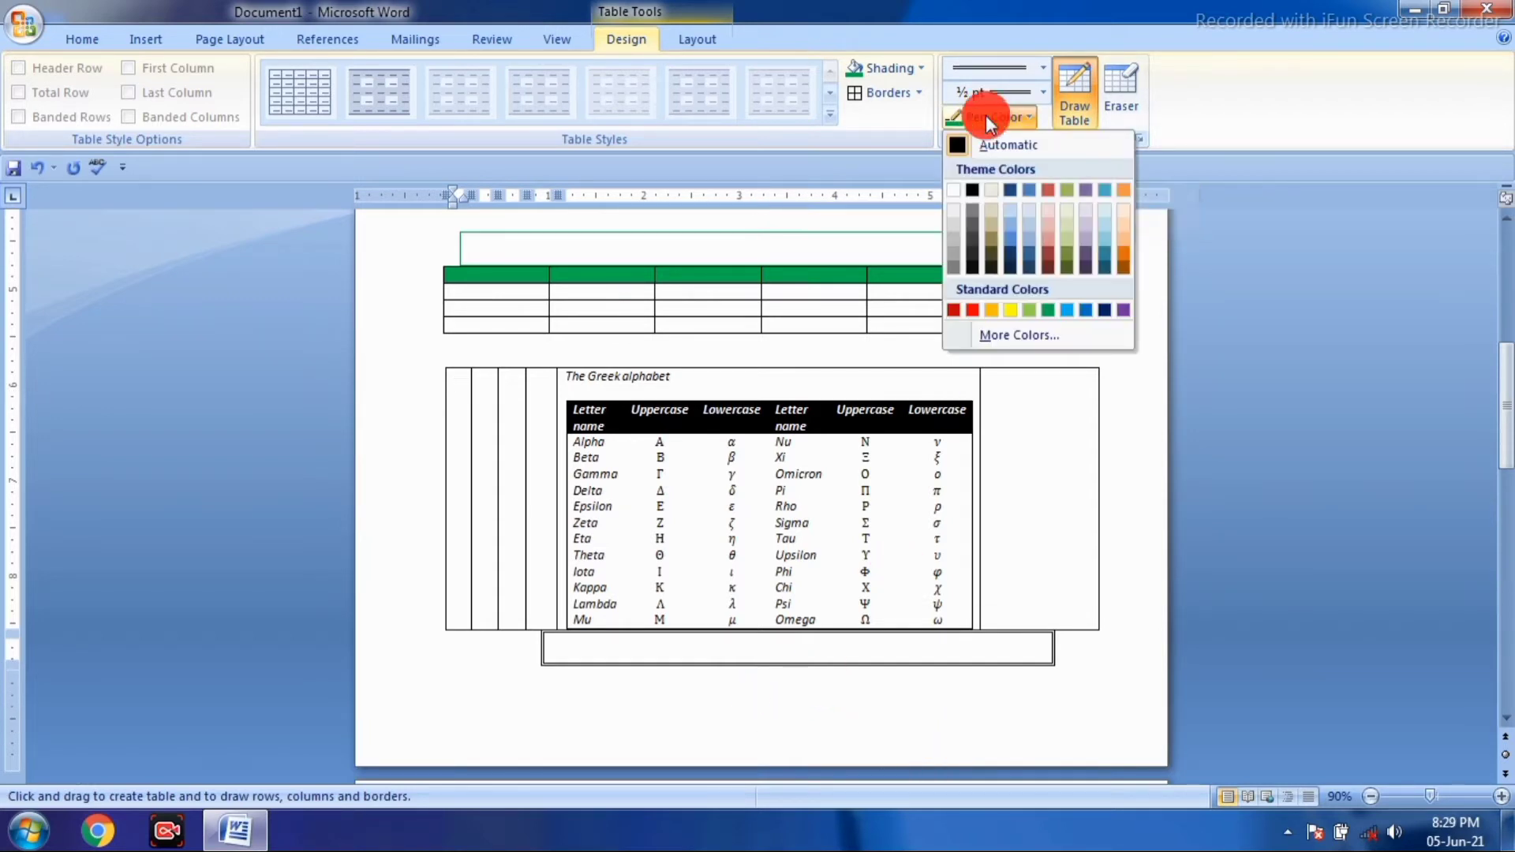
pyautogui.click(1048, 310)
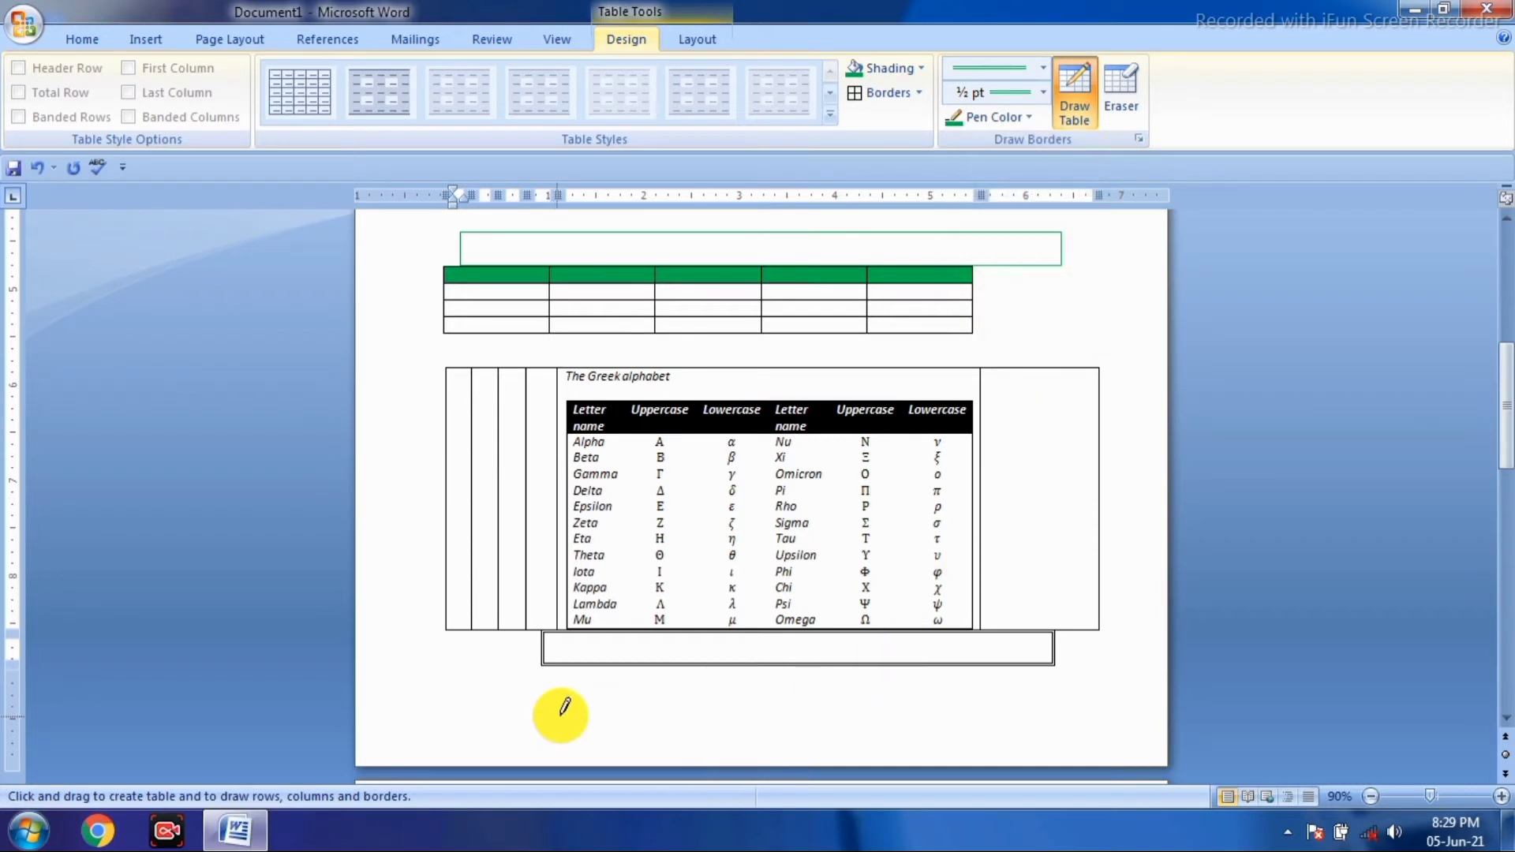
pyautogui.moveTo(563, 709)
pyautogui.mouseDown()
pyautogui.moveTo(1051, 720)
pyautogui.moveTo(1062, 736)
pyautogui.moveTo(1068, 710)
pyautogui.mouseUp()
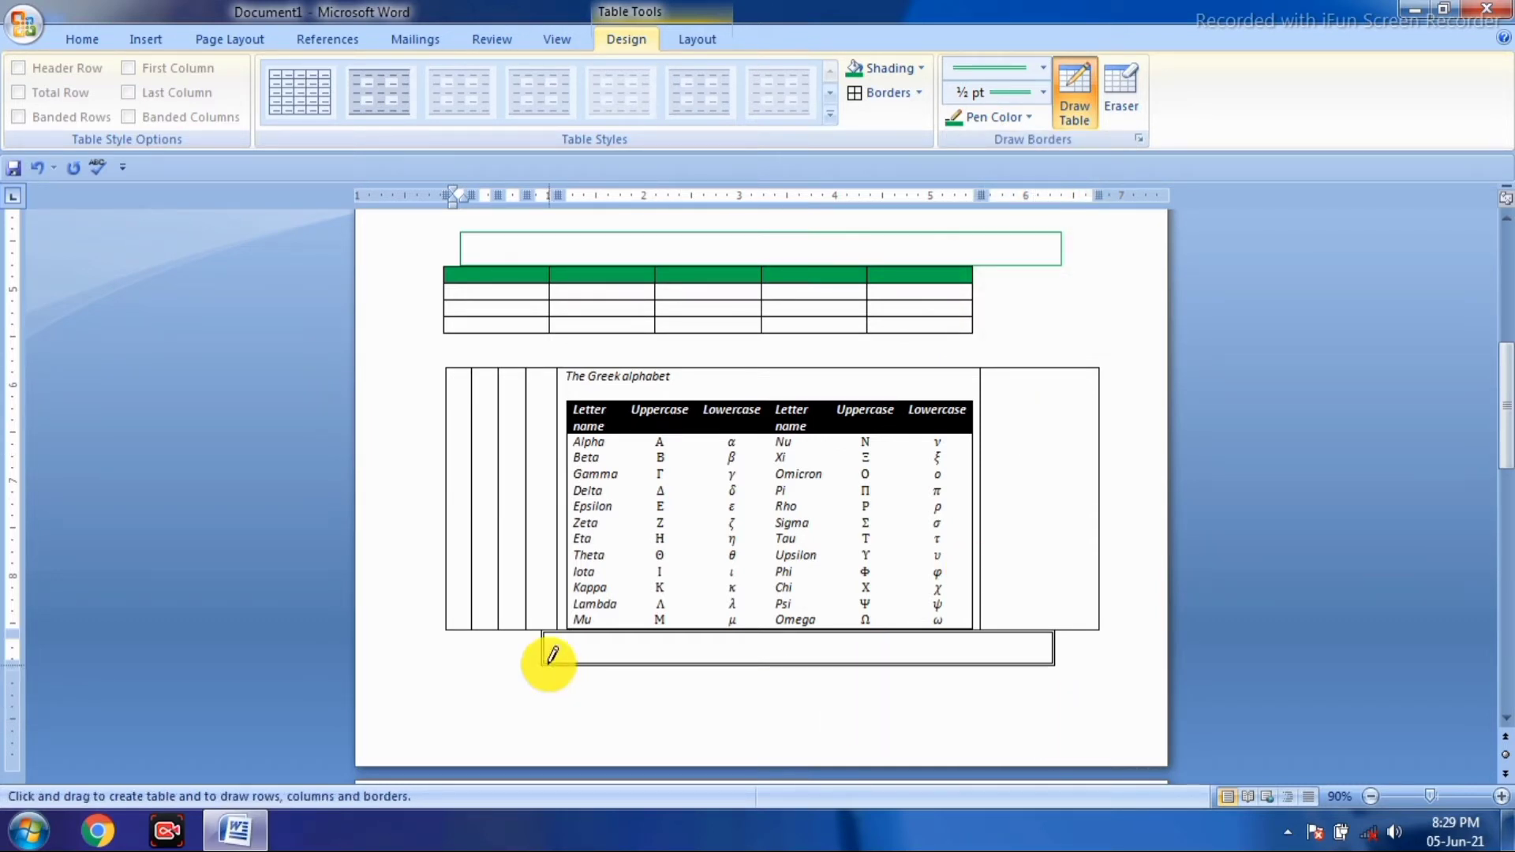
pyautogui.moveTo(546, 660)
pyautogui.mouseDown()
pyautogui.moveTo(565, 722)
pyautogui.moveTo(1062, 711)
pyautogui.mouseUp()
pyautogui.scroll(-8, 830, 627)
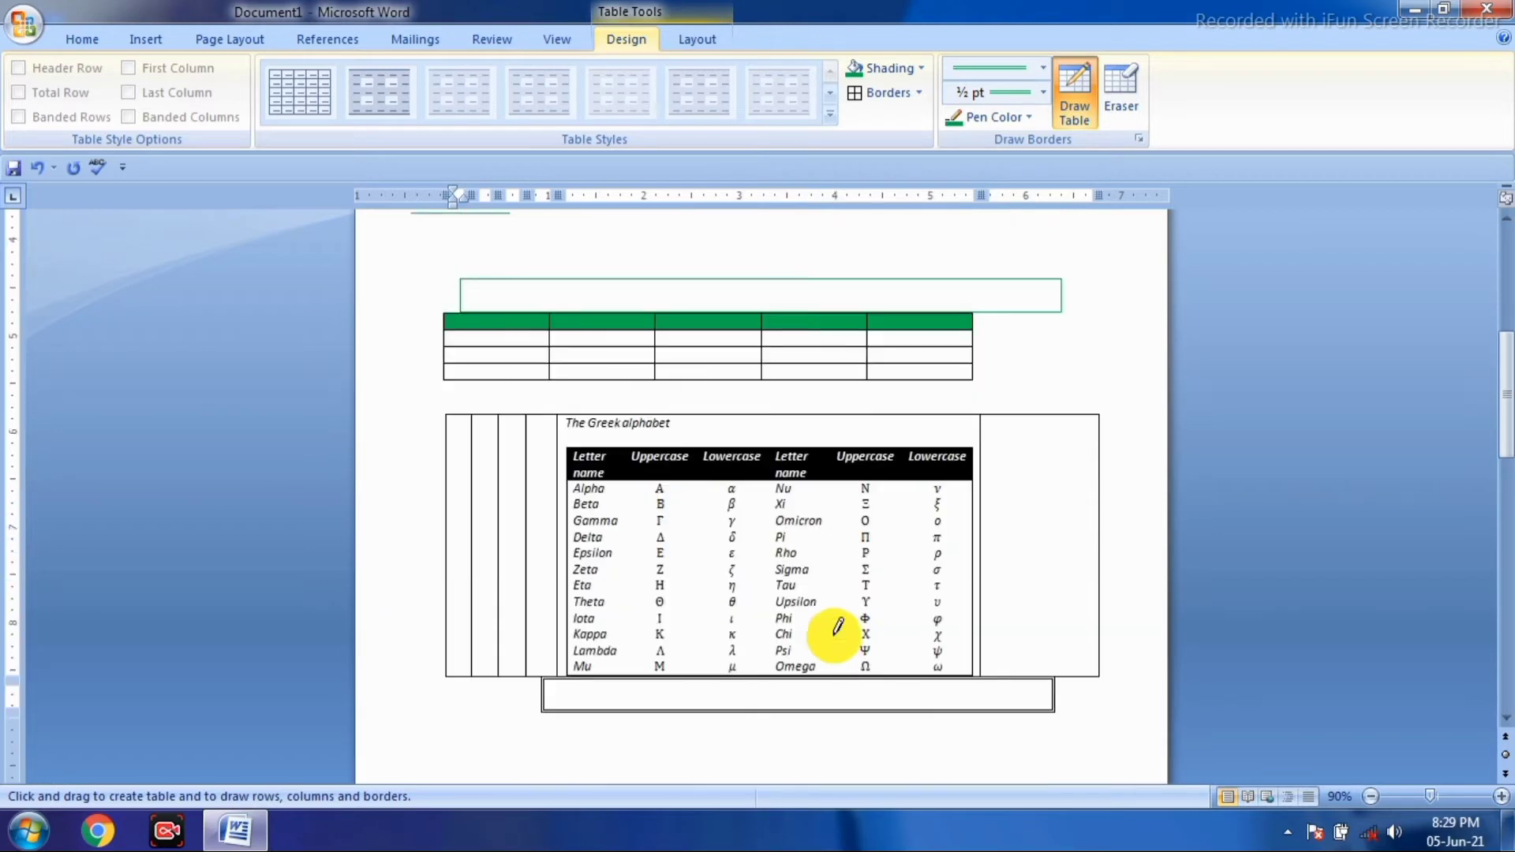
pyautogui.scroll(-5, 833, 624)
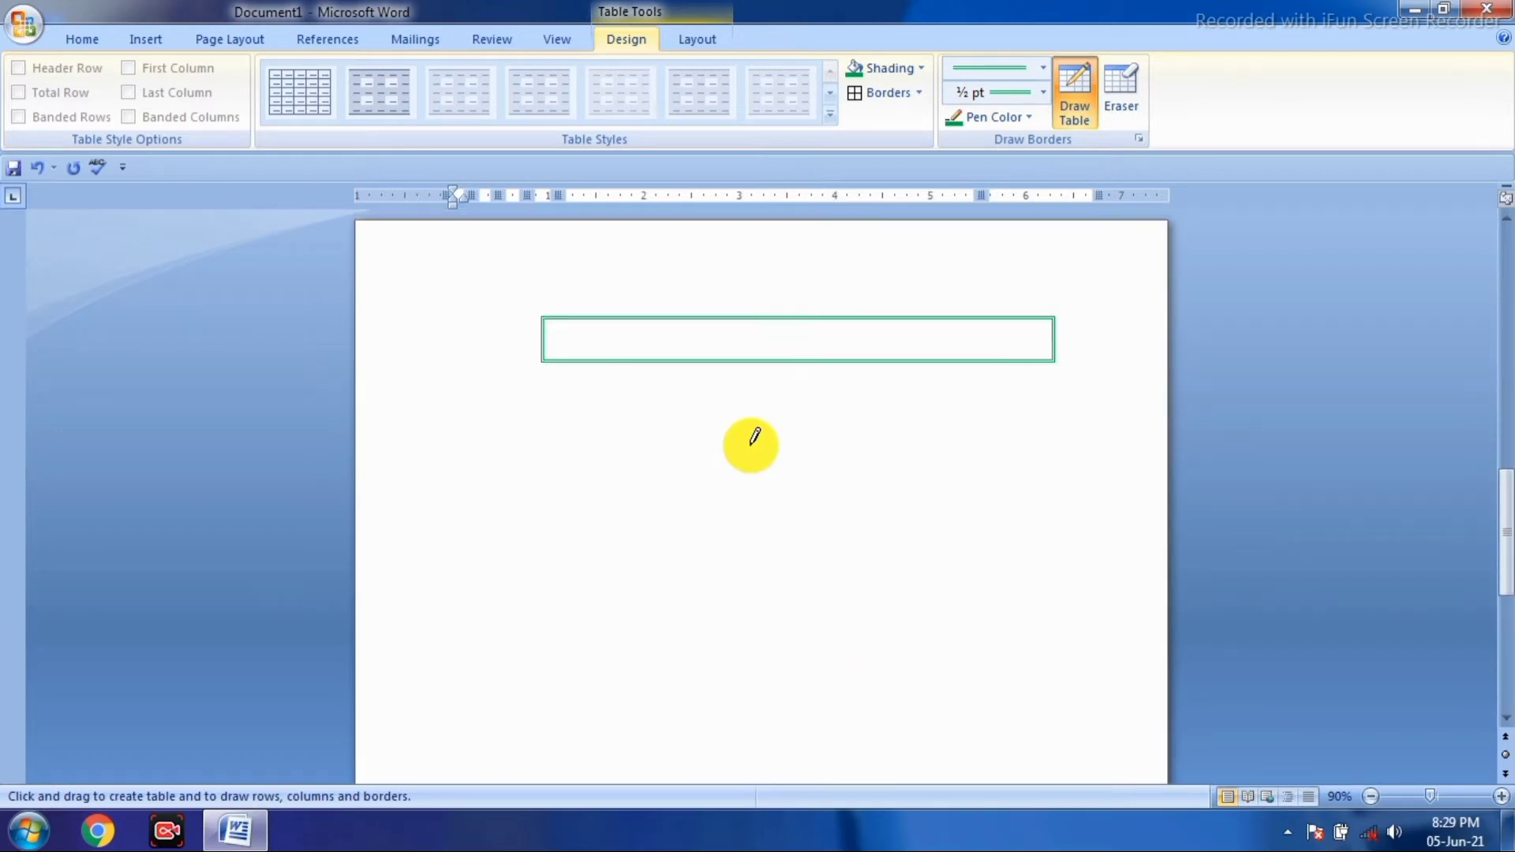
pyautogui.moveTo(600, 432)
pyautogui.mouseDown()
pyautogui.moveTo(1032, 427)
pyautogui.moveTo(1038, 454)
pyautogui.mouseUp()
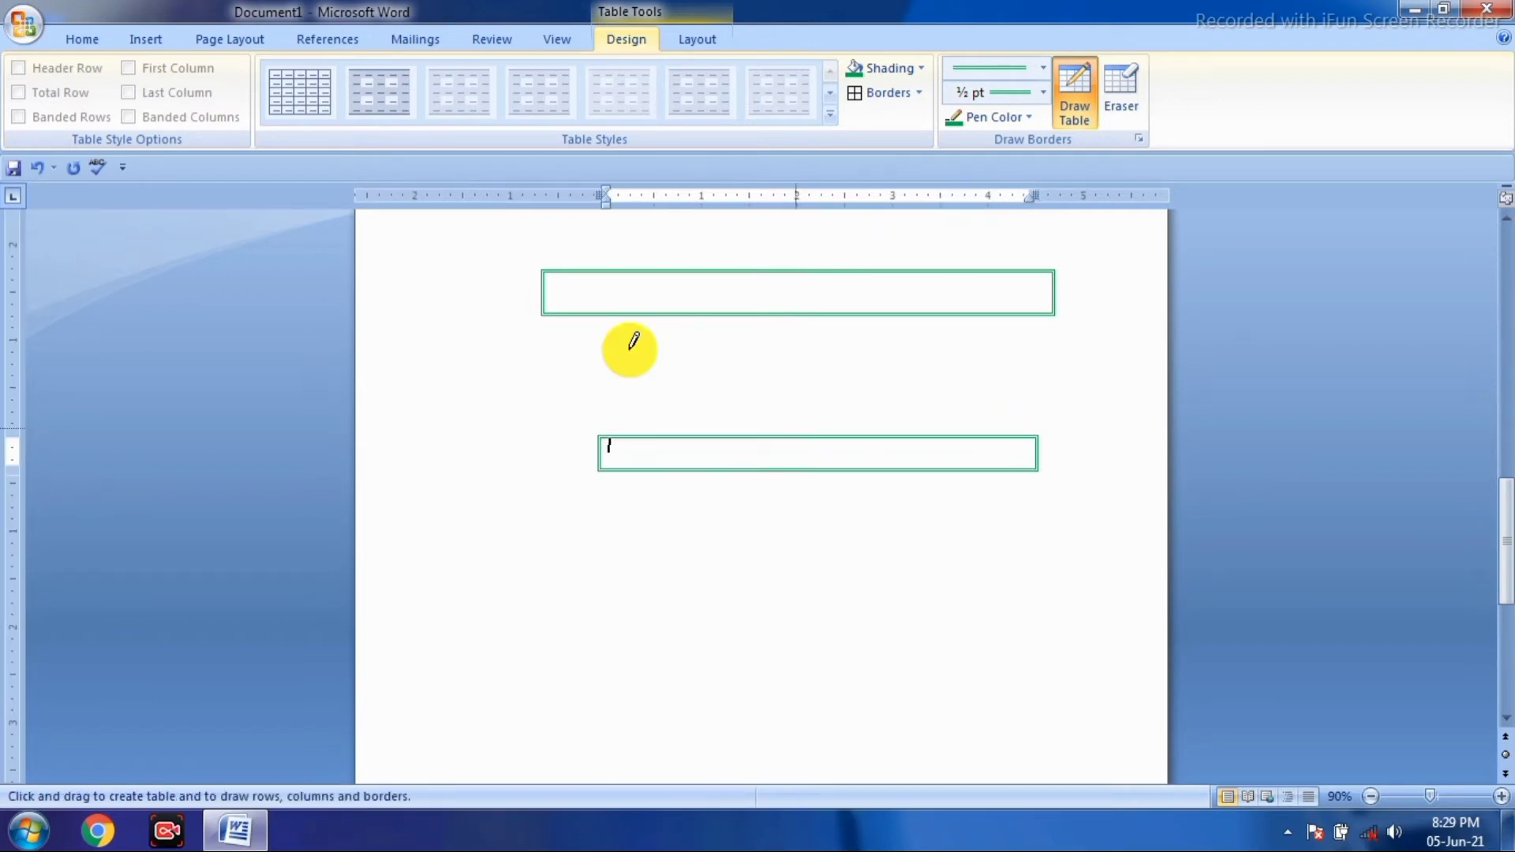
# - Place the cursor in the drawn tables and extend the selection through them
pyautogui.click(1031, 118)
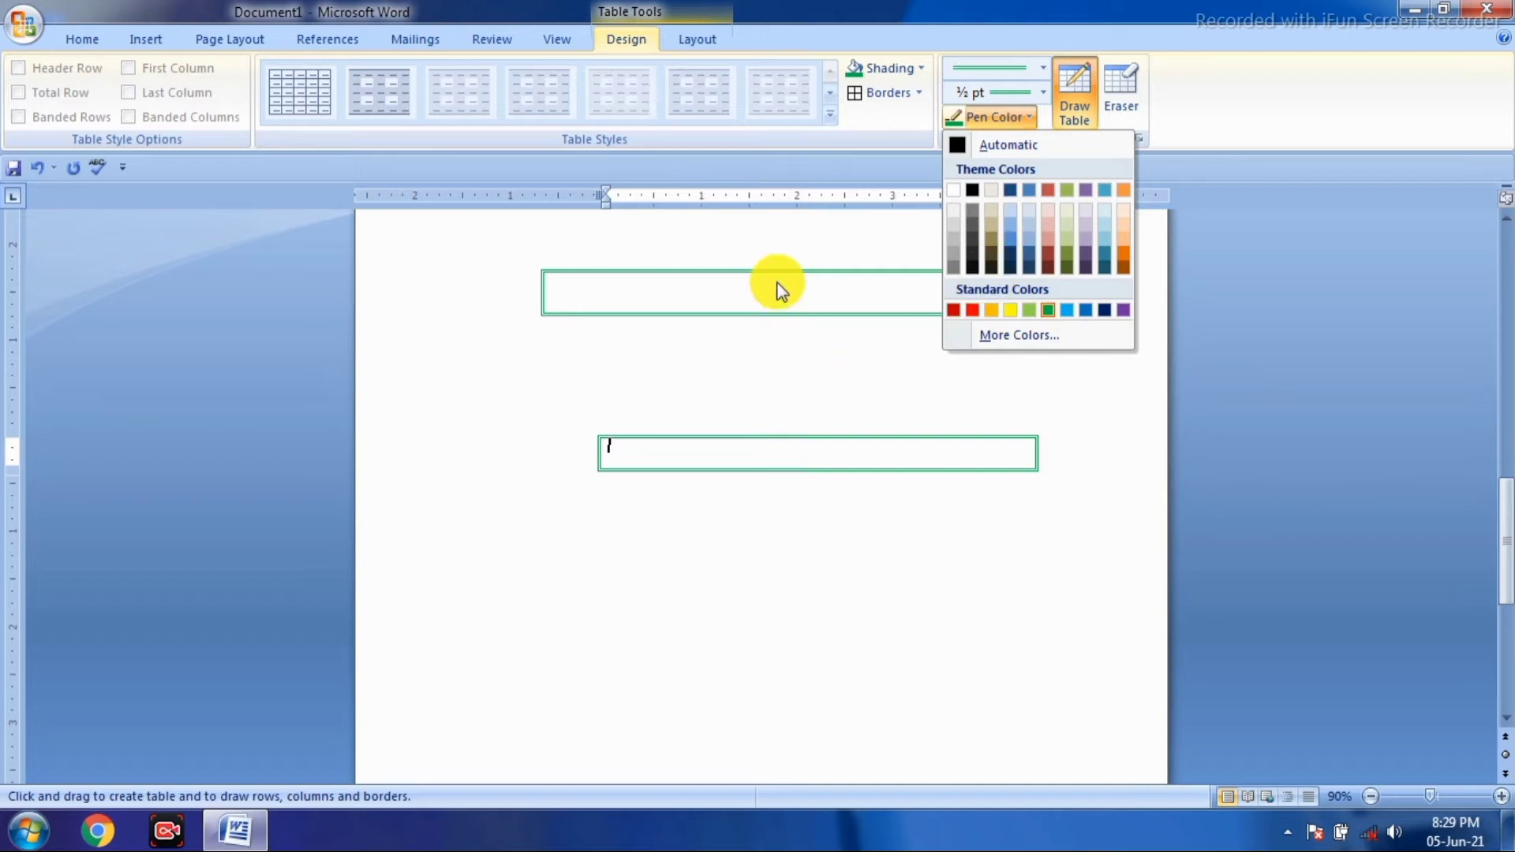
pyautogui.click(788, 343)
pyautogui.scroll(10, 777, 355)
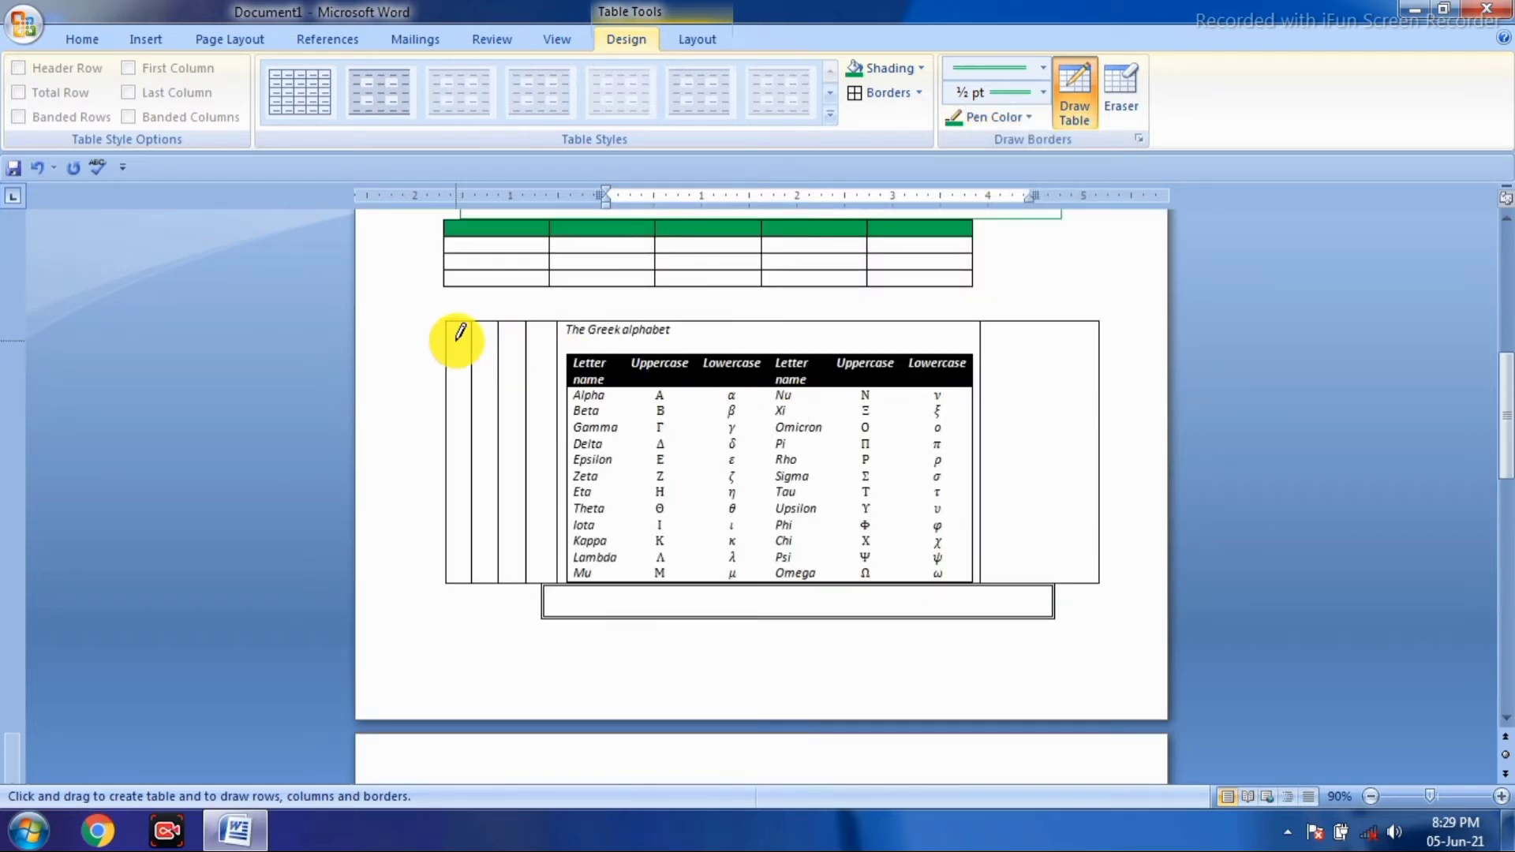
pyautogui.click(463, 333)
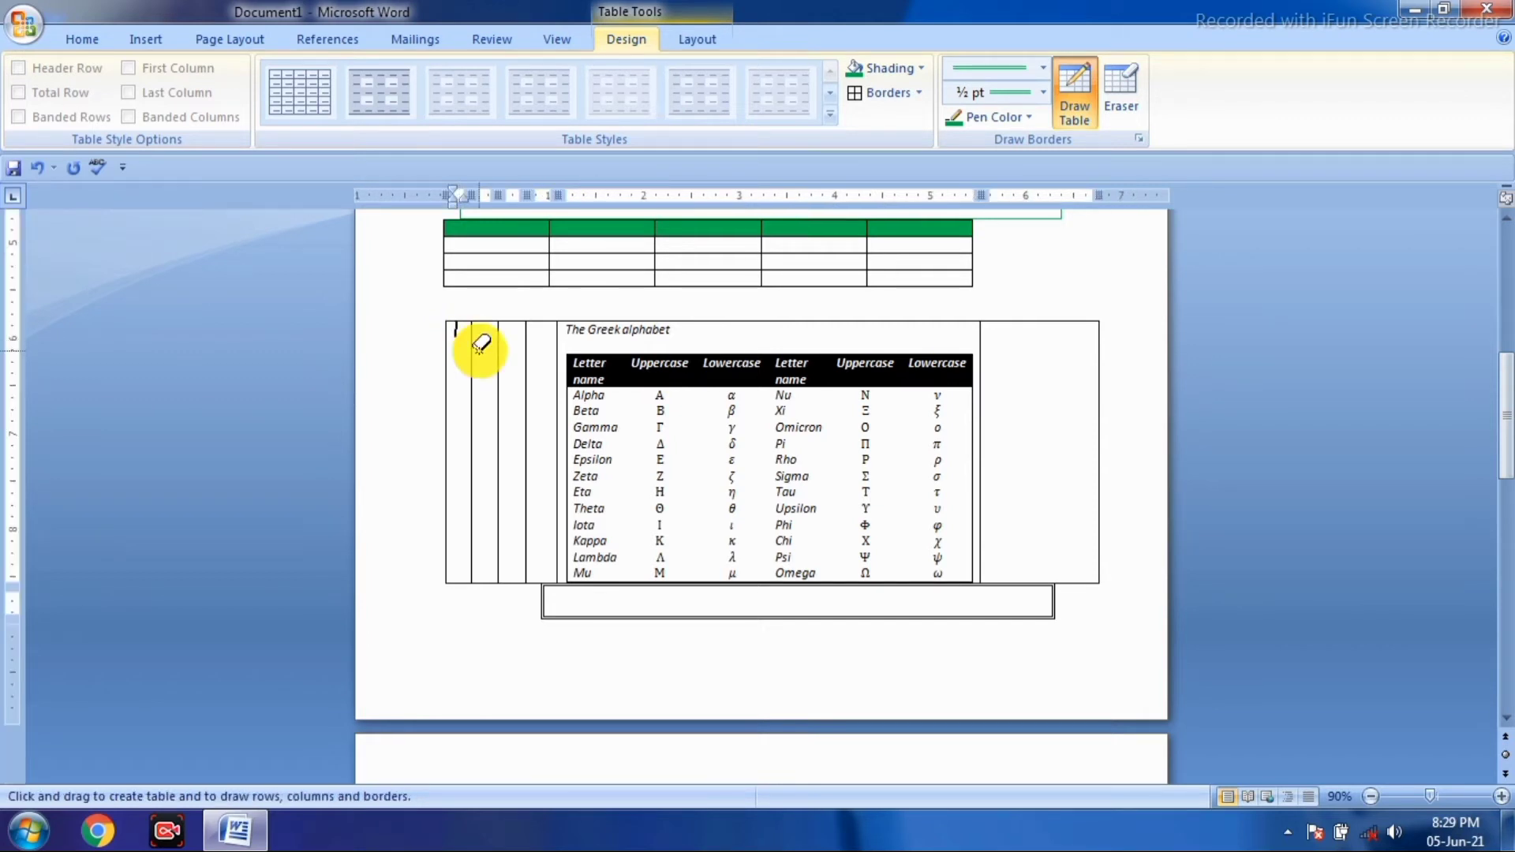
pyautogui.hotkey('alt', '=')
pyautogui.hotkey('shift', 'Down')
pyautogui.hotkey('shift', 'Down')
pyautogui.hotkey('shift', 'Down')
pyautogui.hotkey('shift', 'Down')
pyautogui.hotkey('shift', 'Down')
pyautogui.hotkey('shift', 'Down')
pyautogui.hotkey('shift', 'Down')
pyautogui.hotkey('shift', 'Down')
pyautogui.hotkey('shift', 'Down')
pyautogui.hotkey('shift', 'Down')
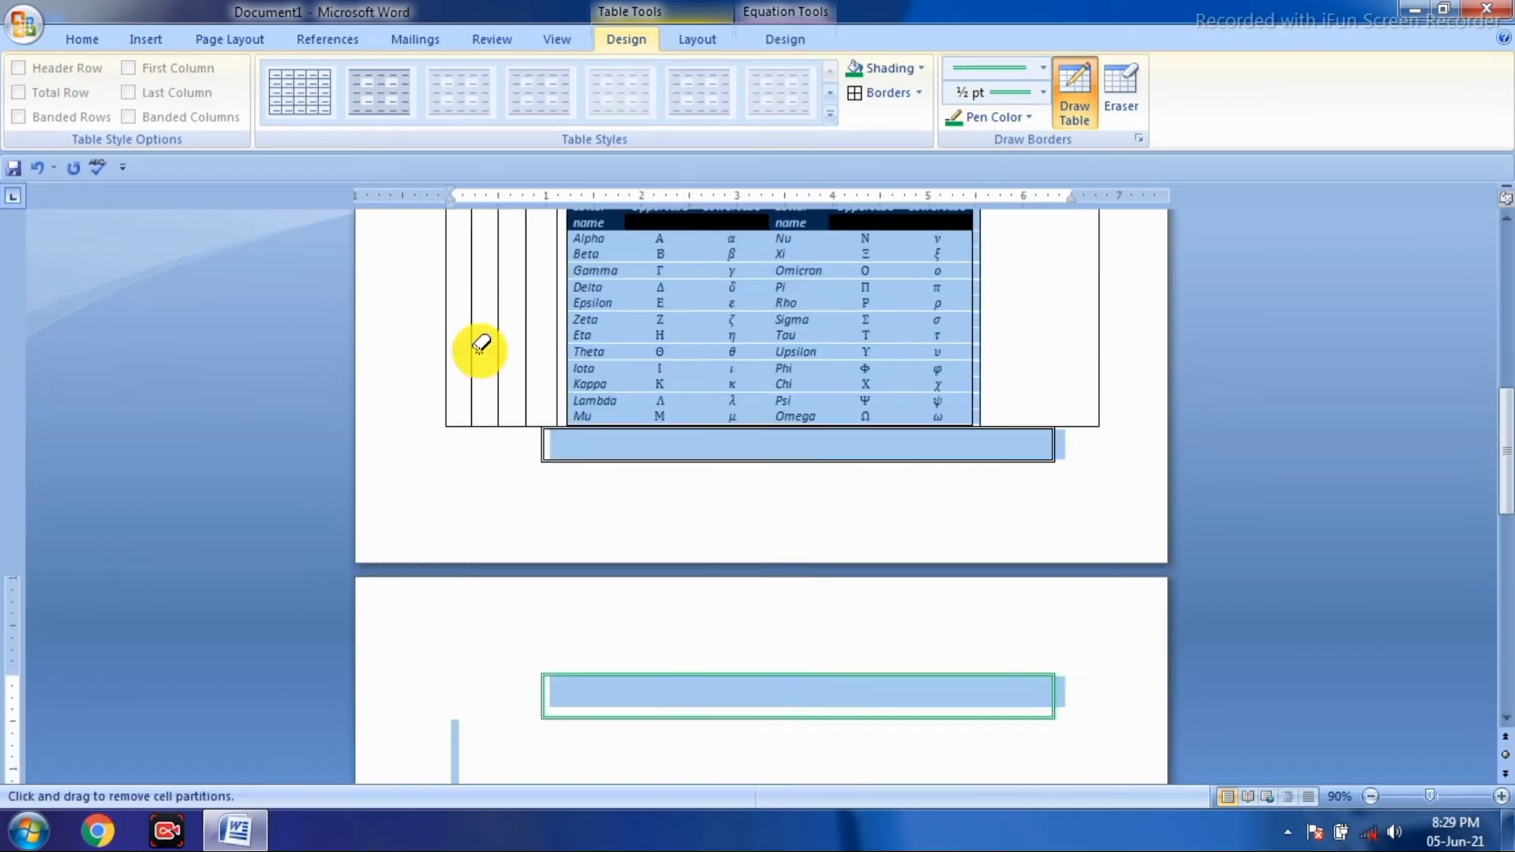
pyautogui.hotkey('shift', 'Up')
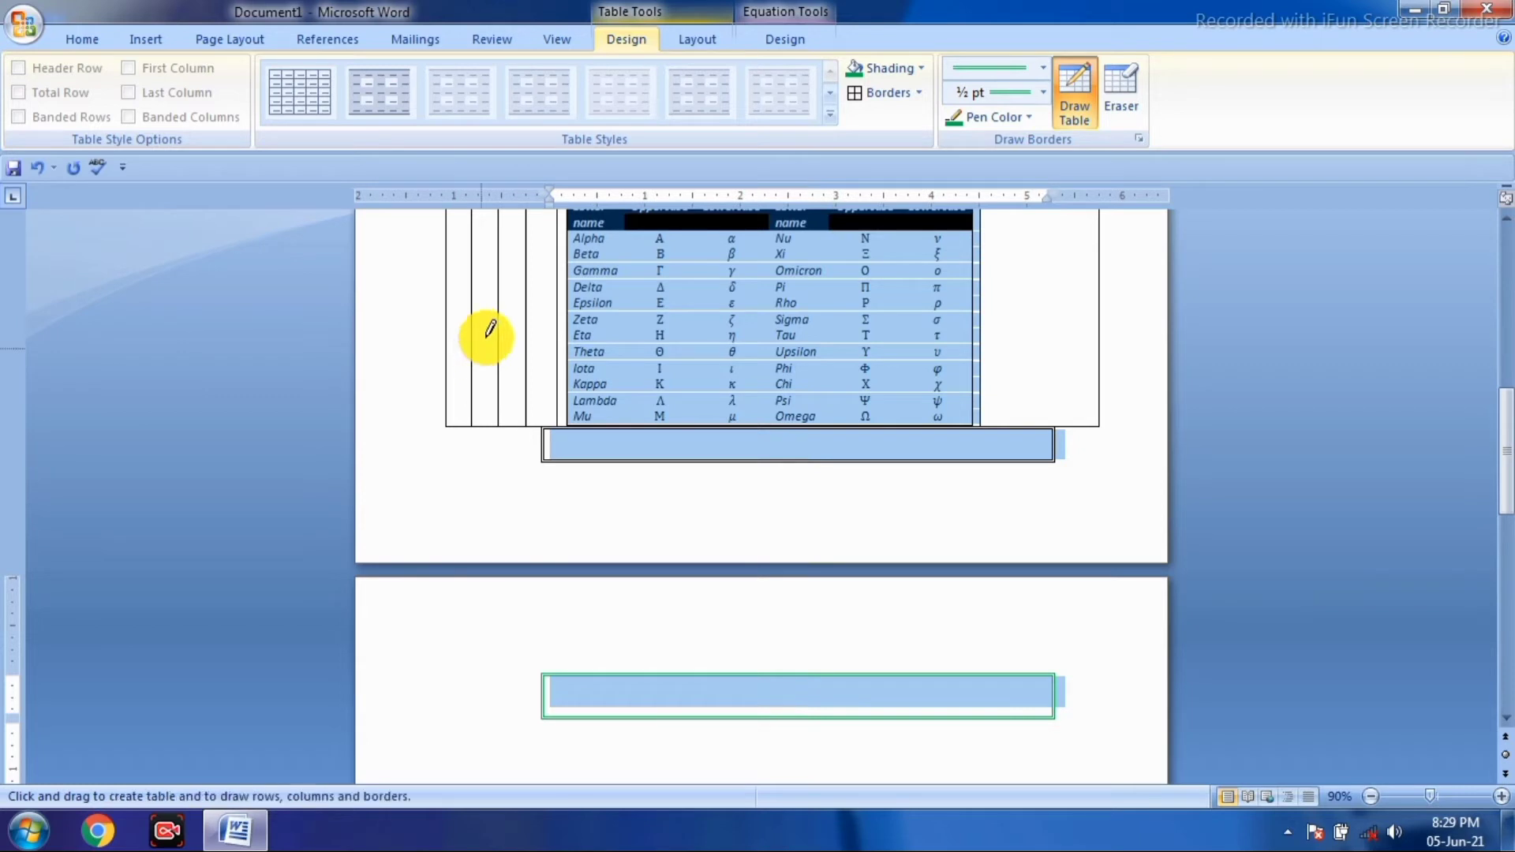
# - Set the border pen to a thick 3 pt green line and clear the selection
pyautogui.click(1044, 69)
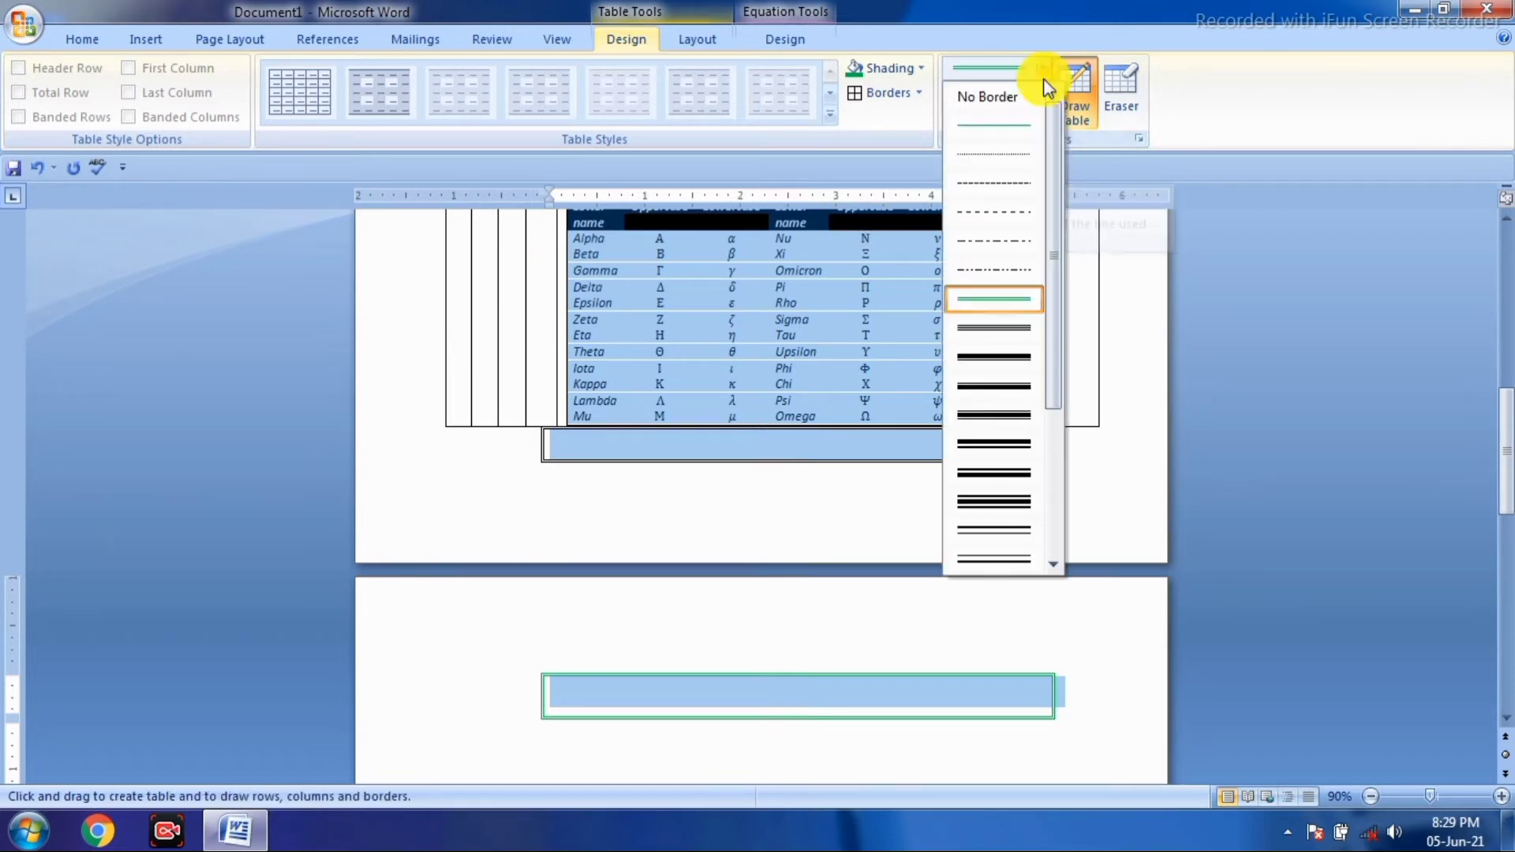
pyautogui.click(1026, 359)
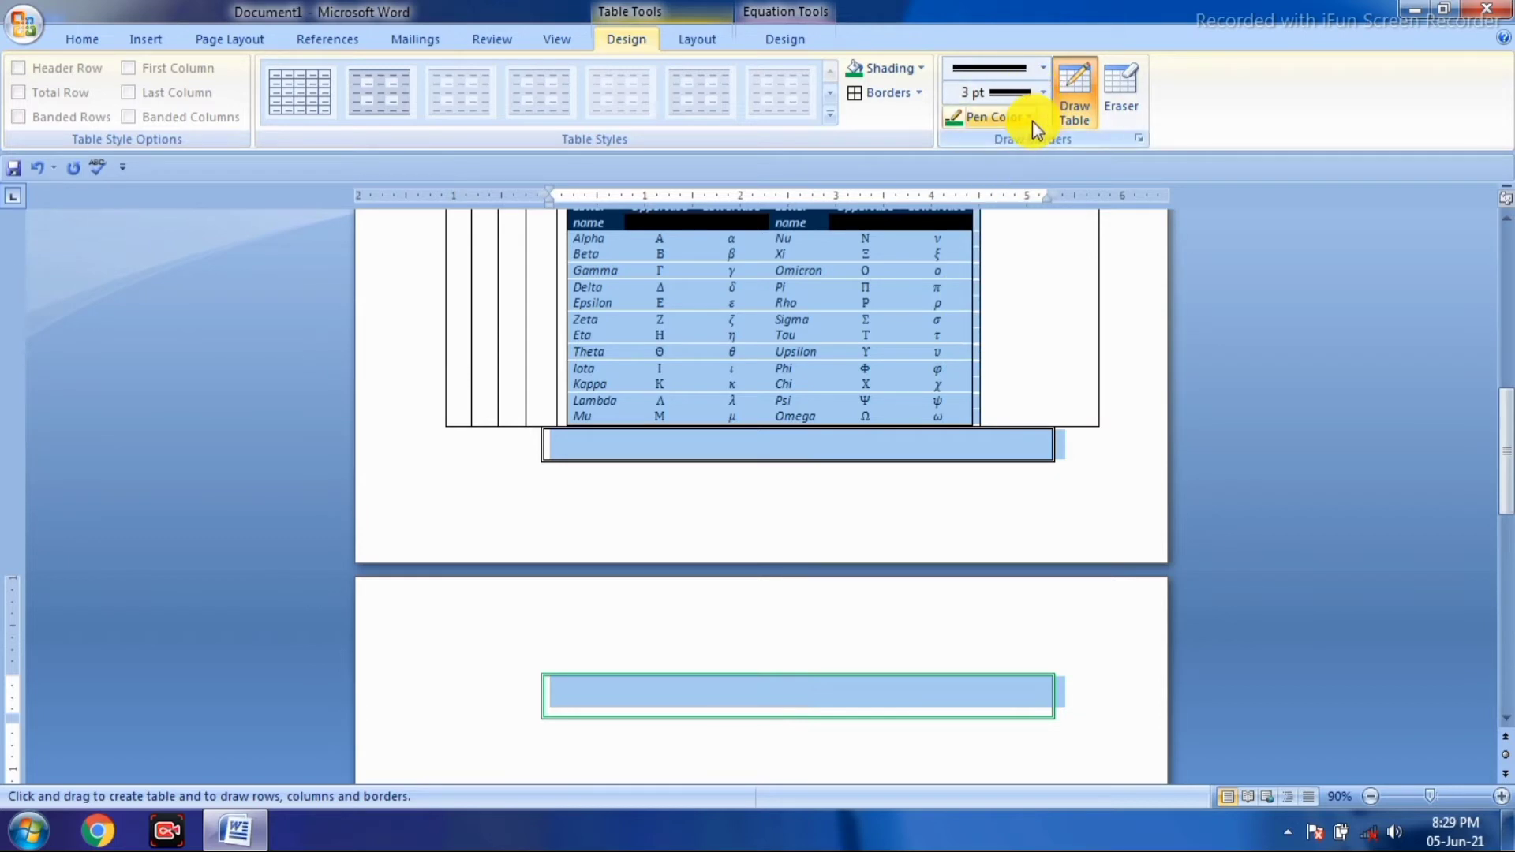
pyautogui.click(1031, 119)
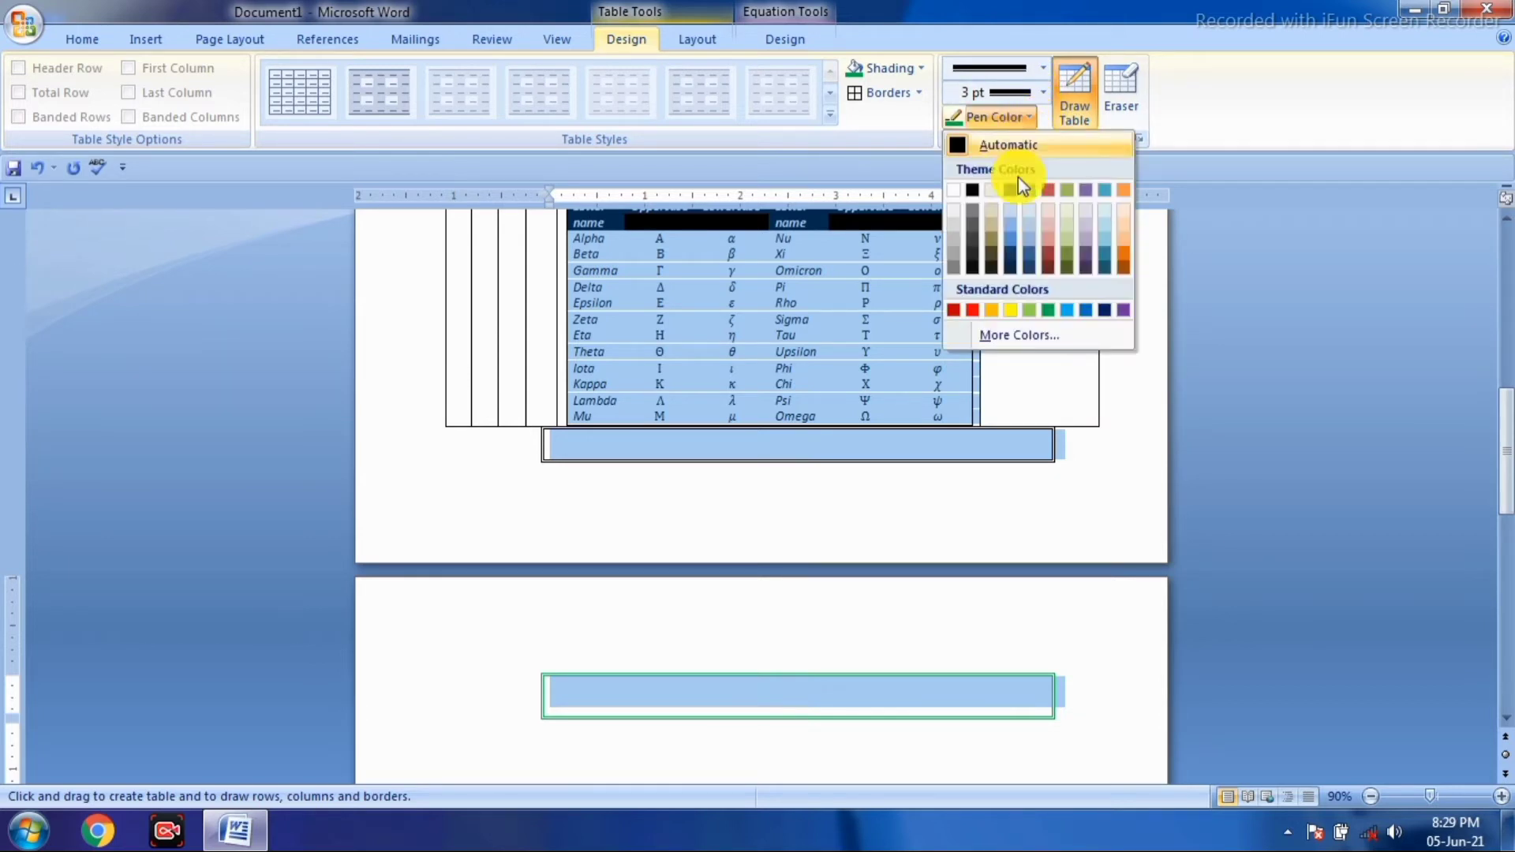
pyautogui.click(1033, 309)
pyautogui.press('Escape')
pyautogui.scroll(1, 955, 521)
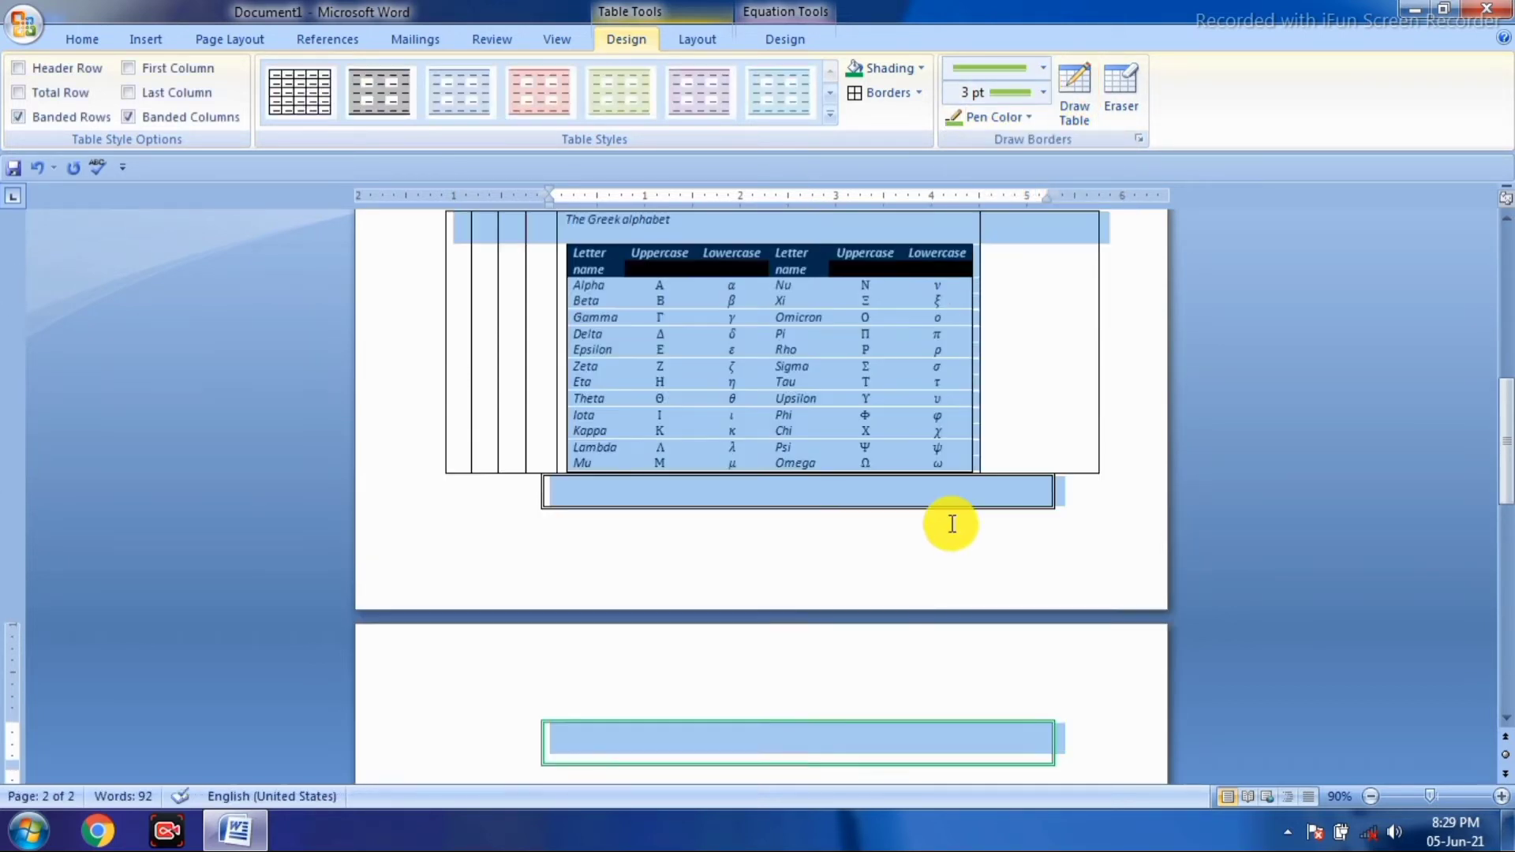
pyautogui.click(955, 530)
pyautogui.scroll(4, 929, 595)
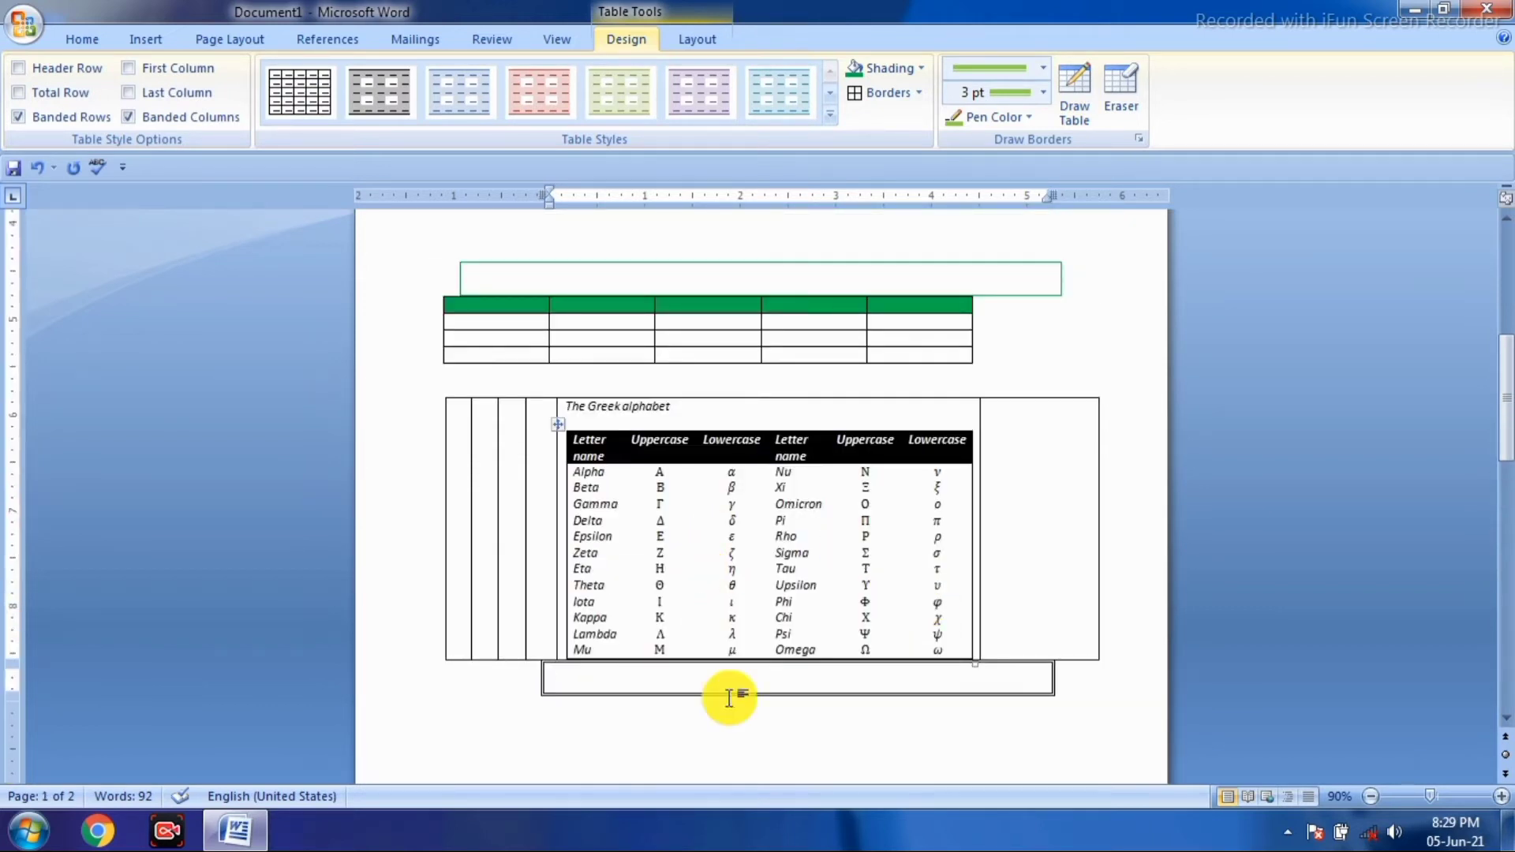
pyautogui.scroll(-10, 731, 693)
pyautogui.scroll(-6, 657, 652)
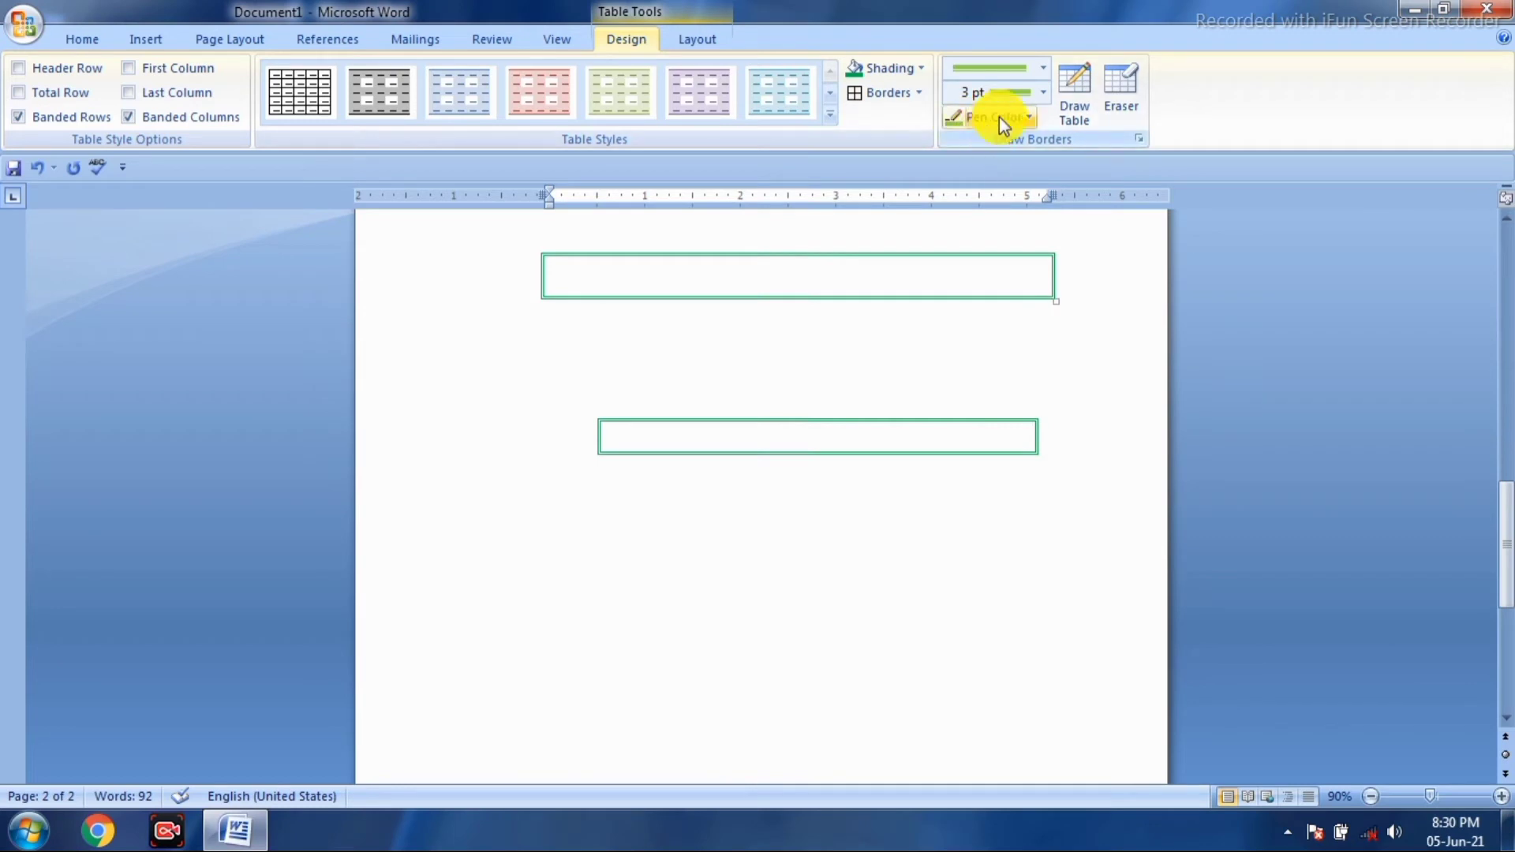
pyautogui.click(1078, 130)
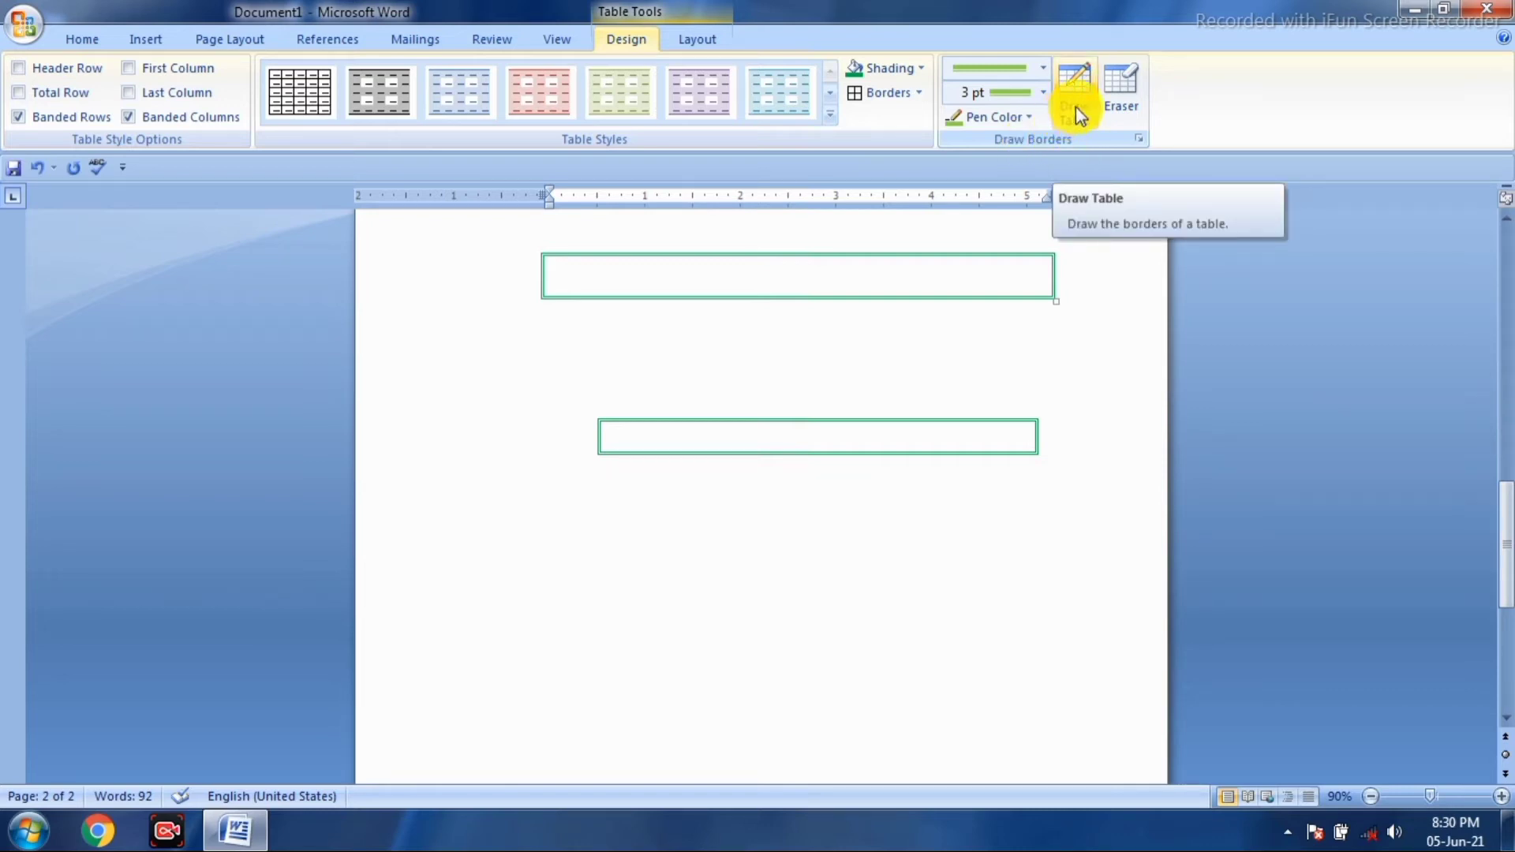
# - Draw a third one-row table lower on the page and split it with vertical green dividers
pyautogui.click(1066, 116)
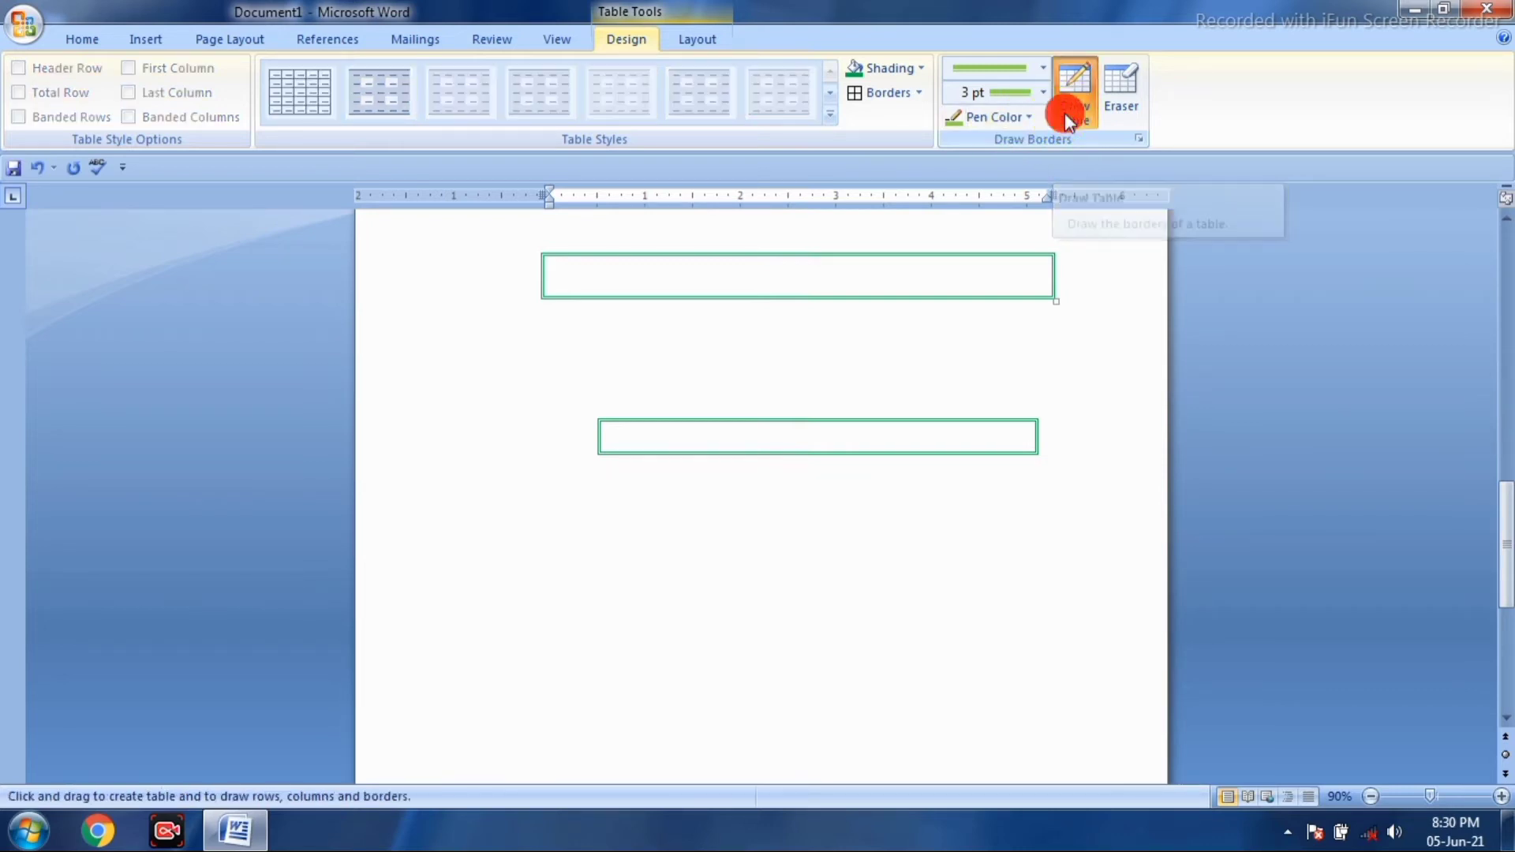
pyautogui.scroll(-1, 790, 458)
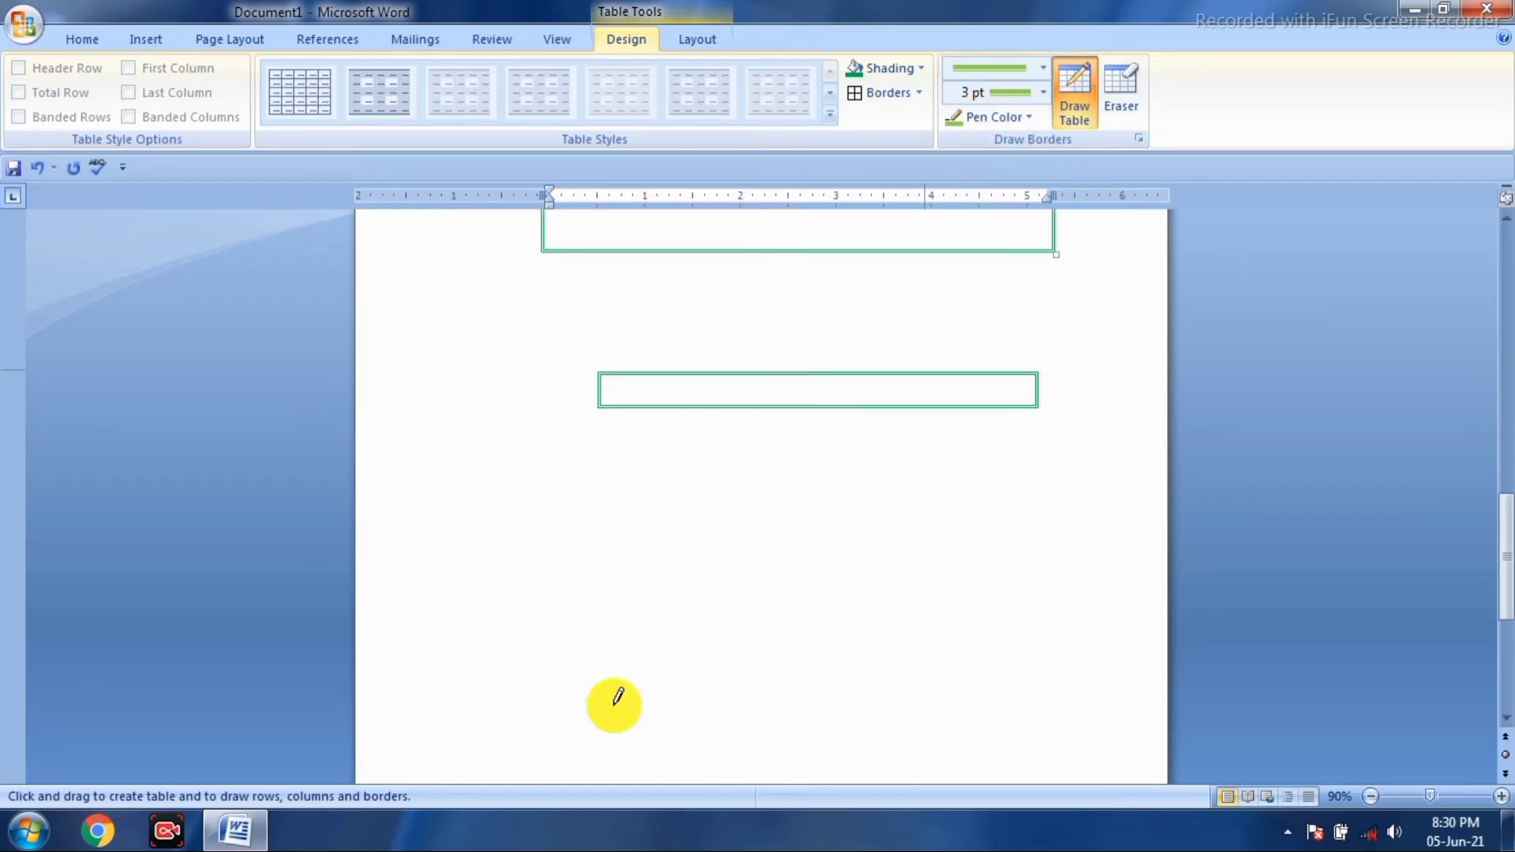
pyautogui.moveTo(546, 542)
pyautogui.mouseDown()
pyautogui.moveTo(923, 545)
pyautogui.moveTo(995, 551)
pyautogui.moveTo(996, 573)
pyautogui.mouseUp()
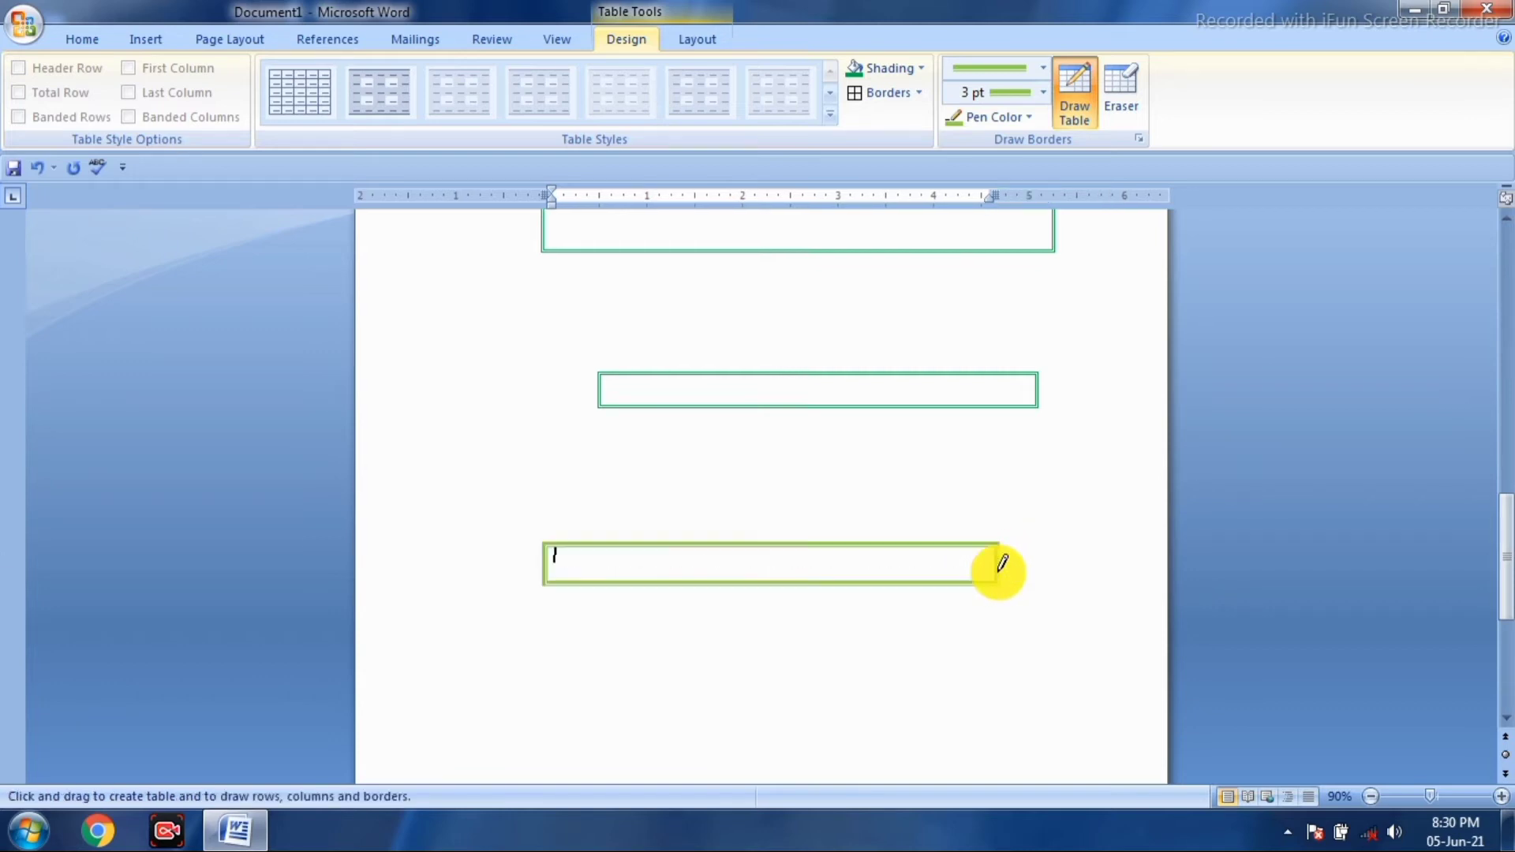
pyautogui.moveTo(635, 545)
pyautogui.mouseDown()
pyautogui.moveTo(629, 578)
pyautogui.moveTo(720, 588)
pyautogui.mouseUp()
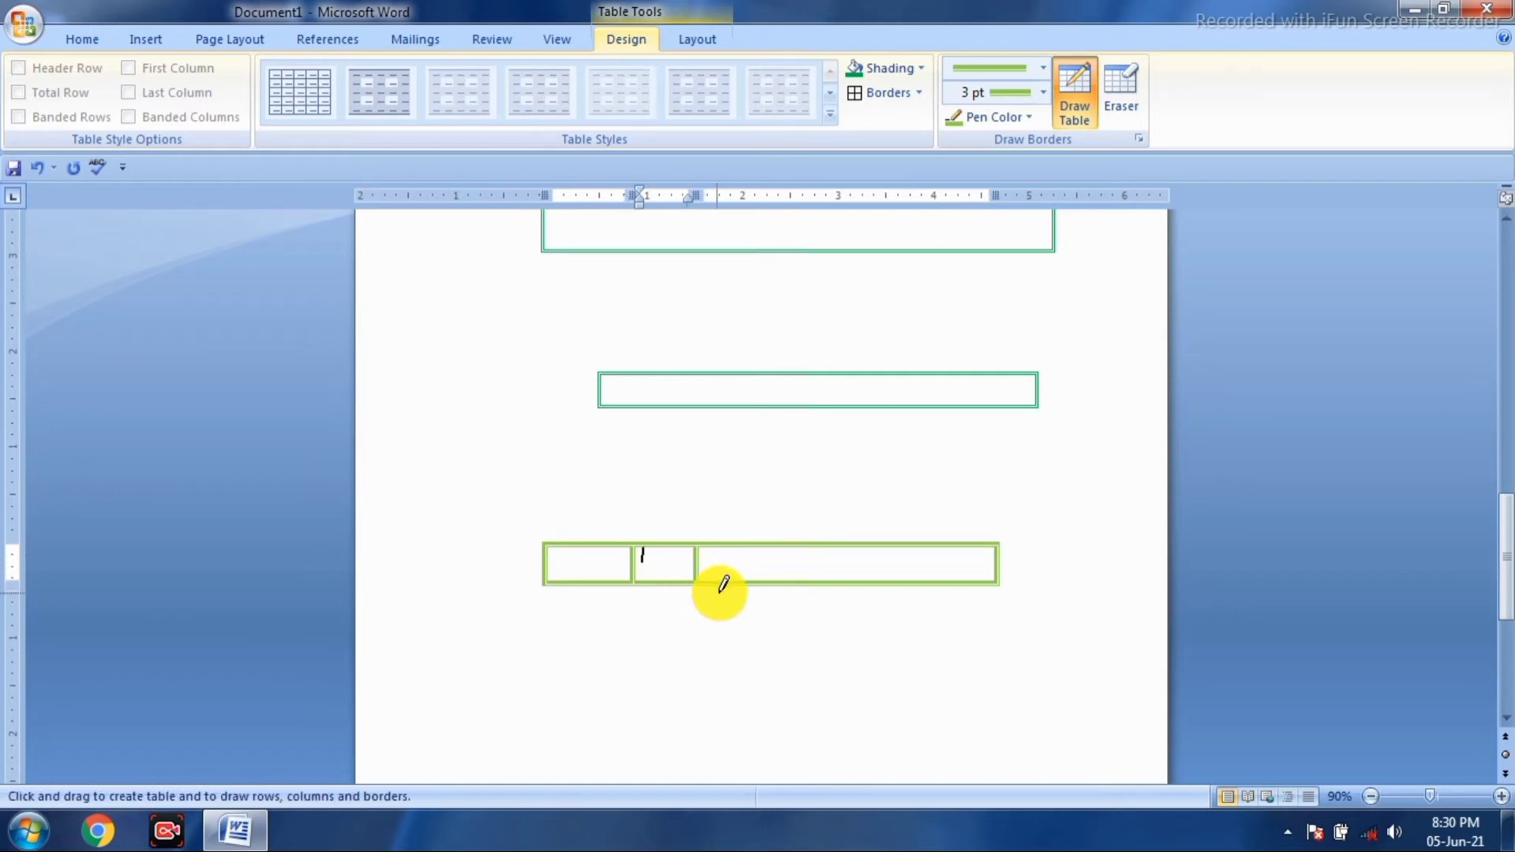
pyautogui.click(1029, 121)
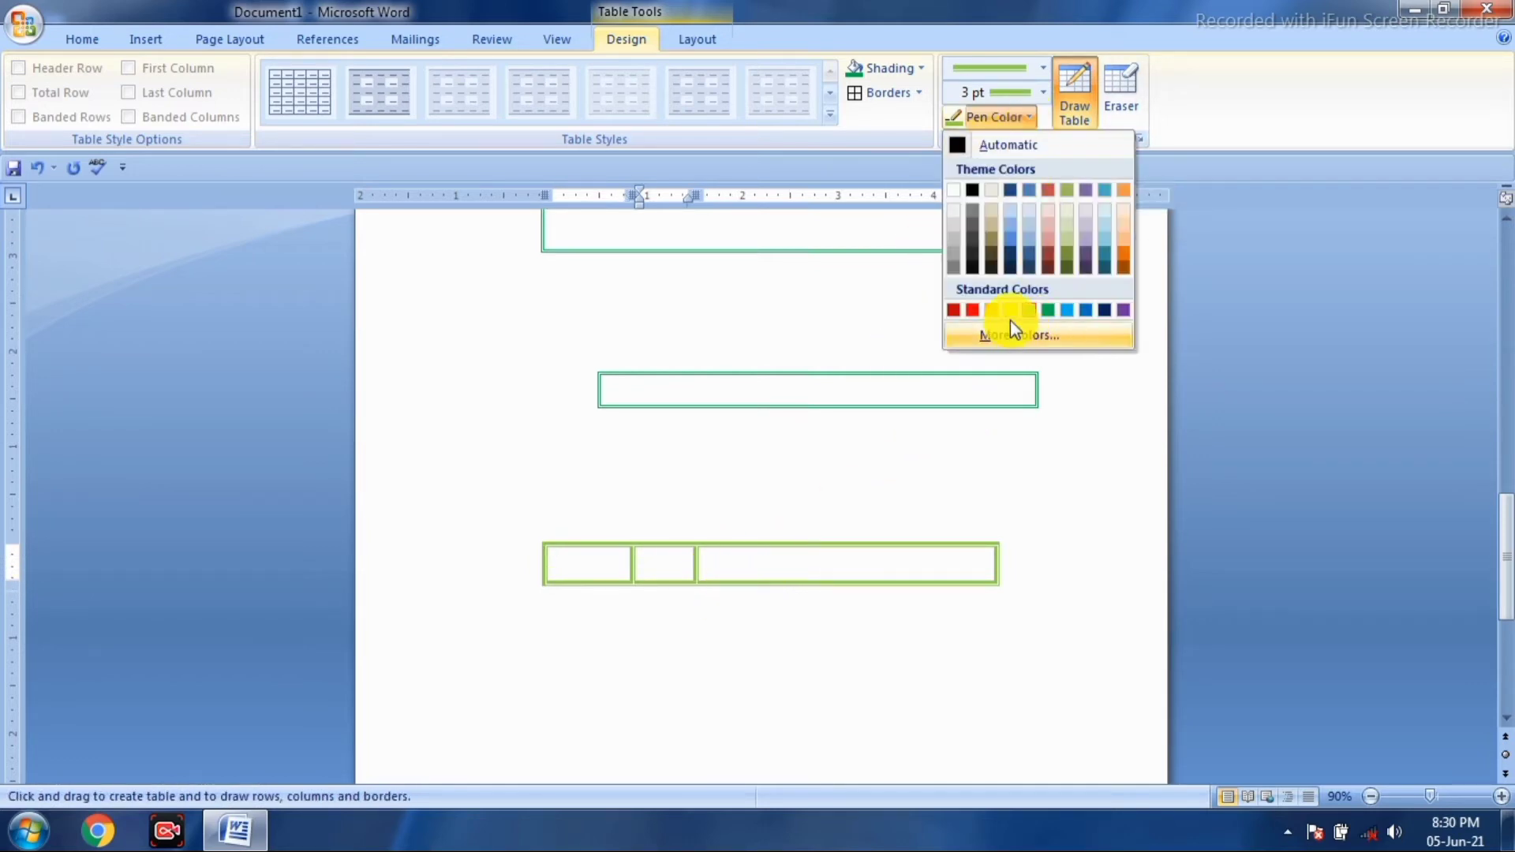
# - Switch the pen to red and draw a dividing line down the third cell
pyautogui.click(976, 310)
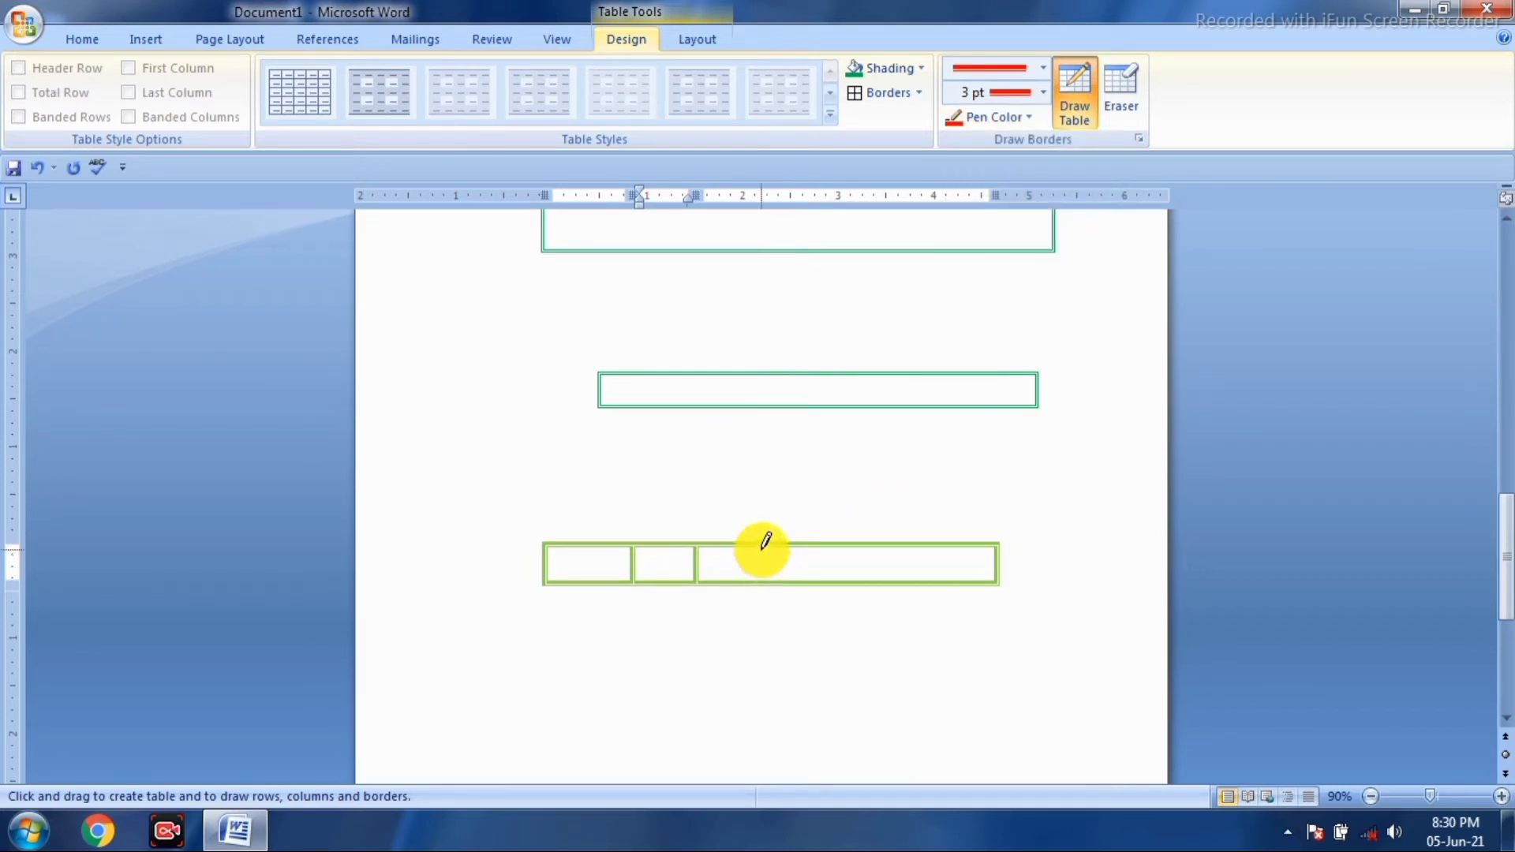
pyautogui.moveTo(762, 548)
pyautogui.mouseDown()
pyautogui.moveTo(774, 579)
pyautogui.moveTo(793, 576)
pyautogui.moveTo(821, 537)
pyautogui.moveTo(838, 584)
pyautogui.moveTo(879, 545)
pyautogui.moveTo(888, 578)
pyautogui.mouseUp()
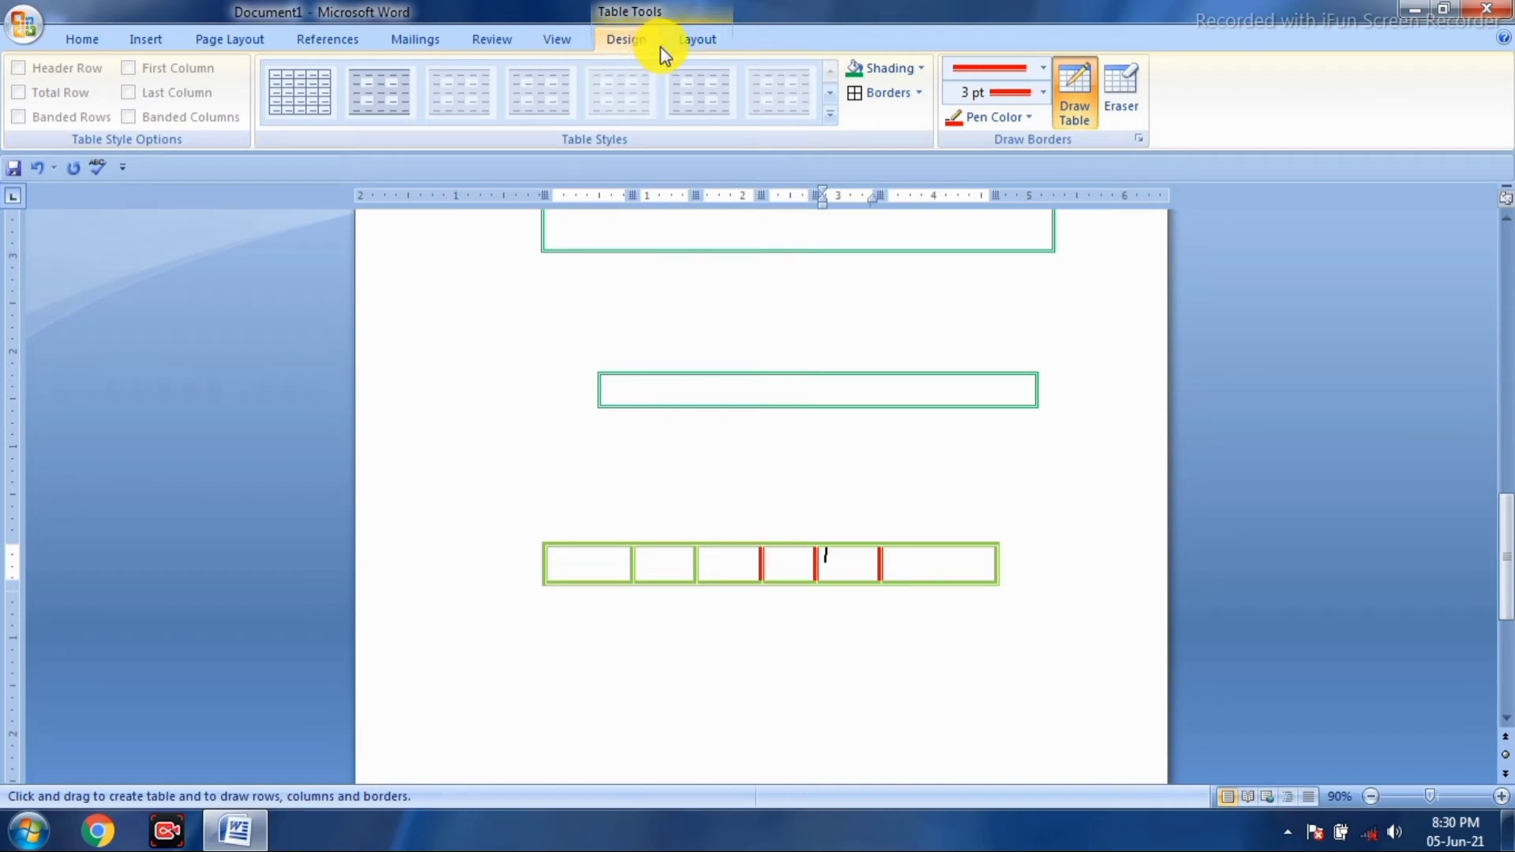
# - Delete the second cell of the bottom table twice, shifting cells left
pyautogui.click(694, 40)
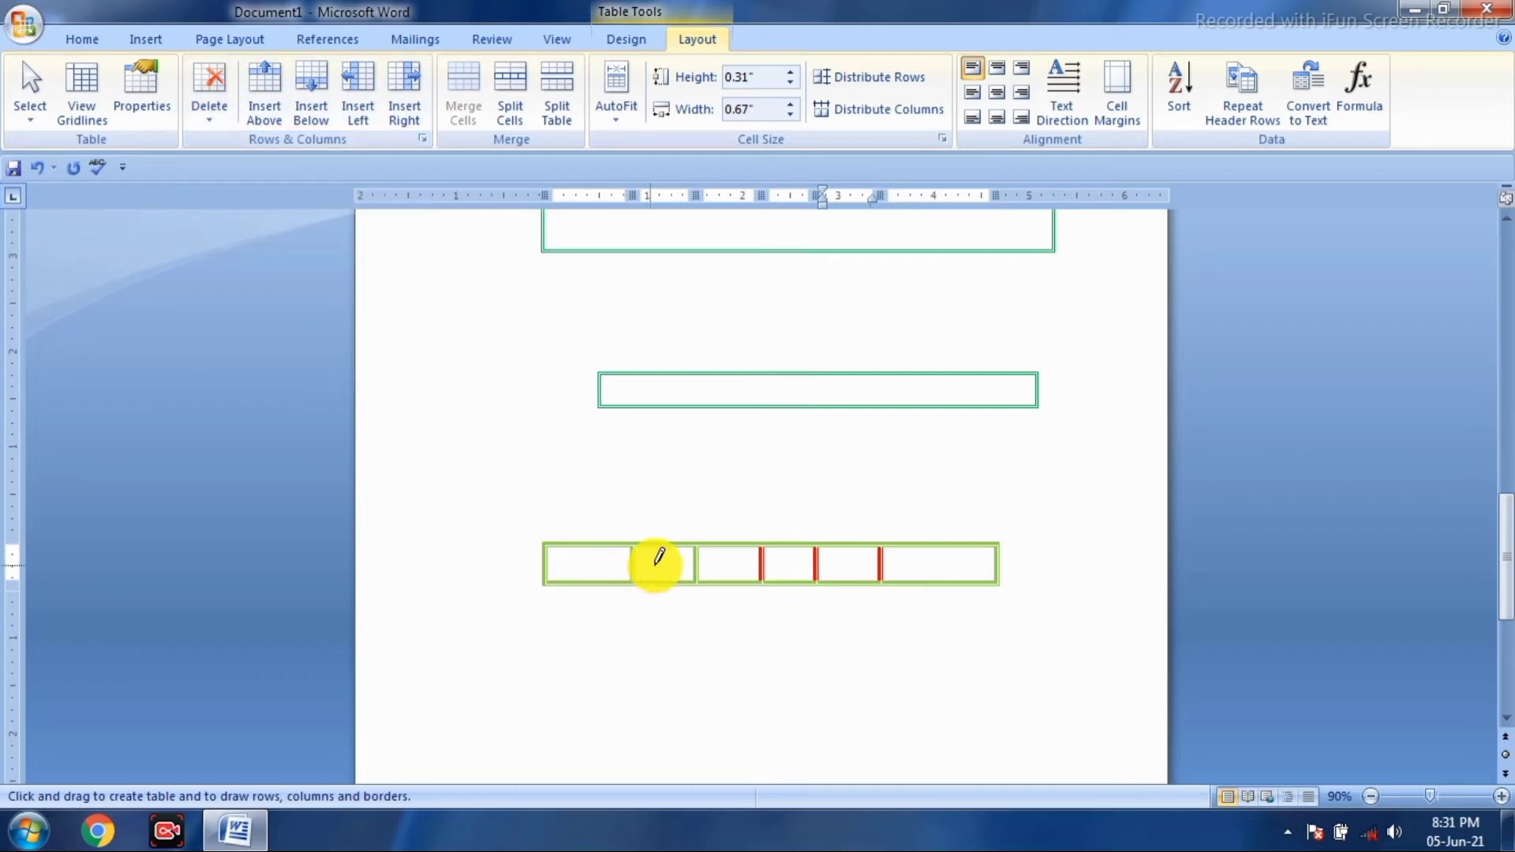
pyautogui.click(661, 557)
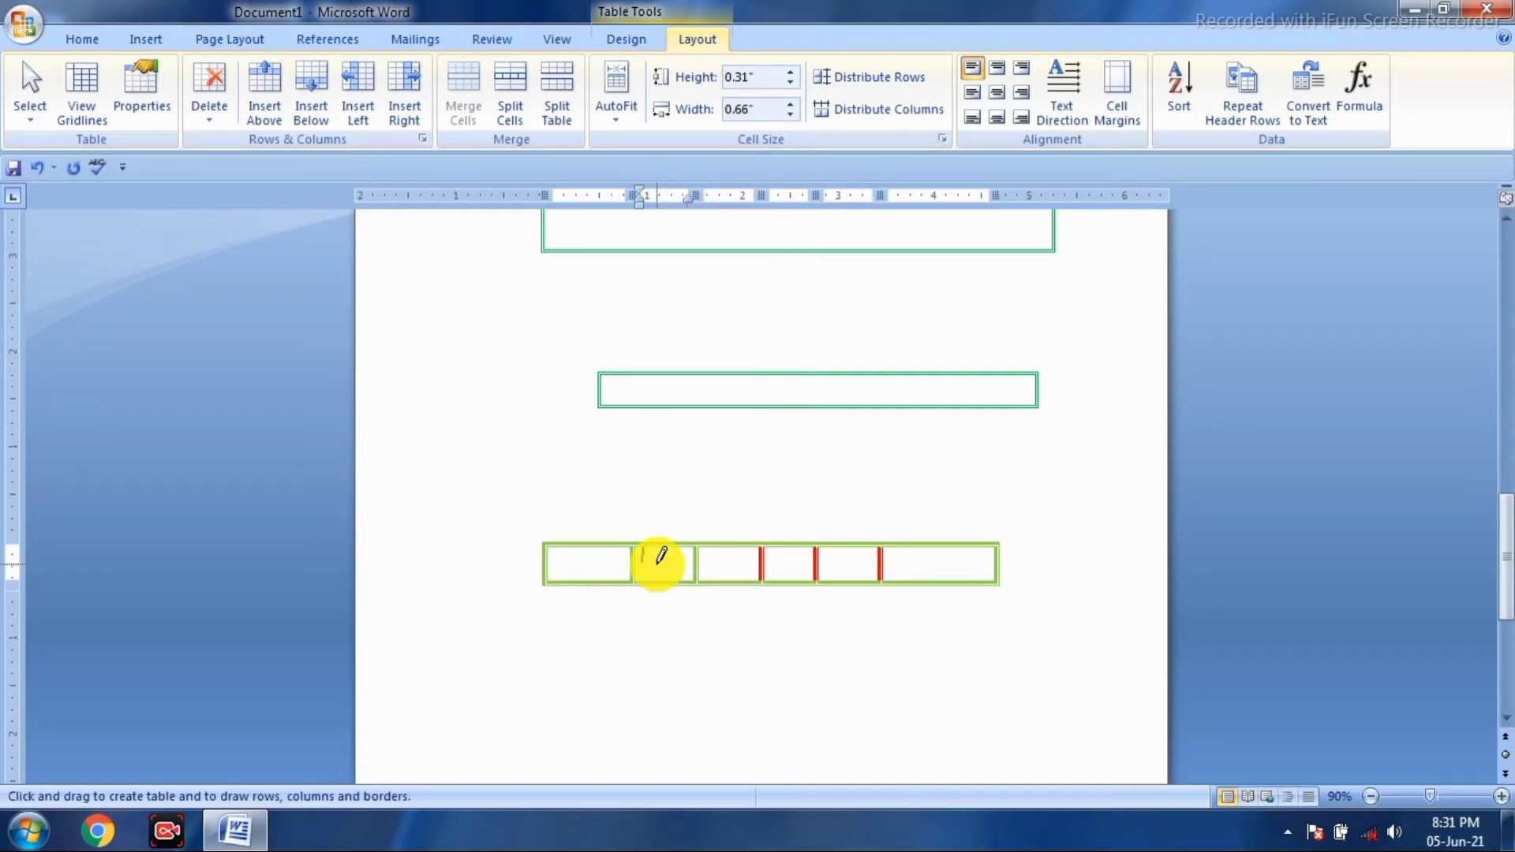
pyautogui.click(214, 120)
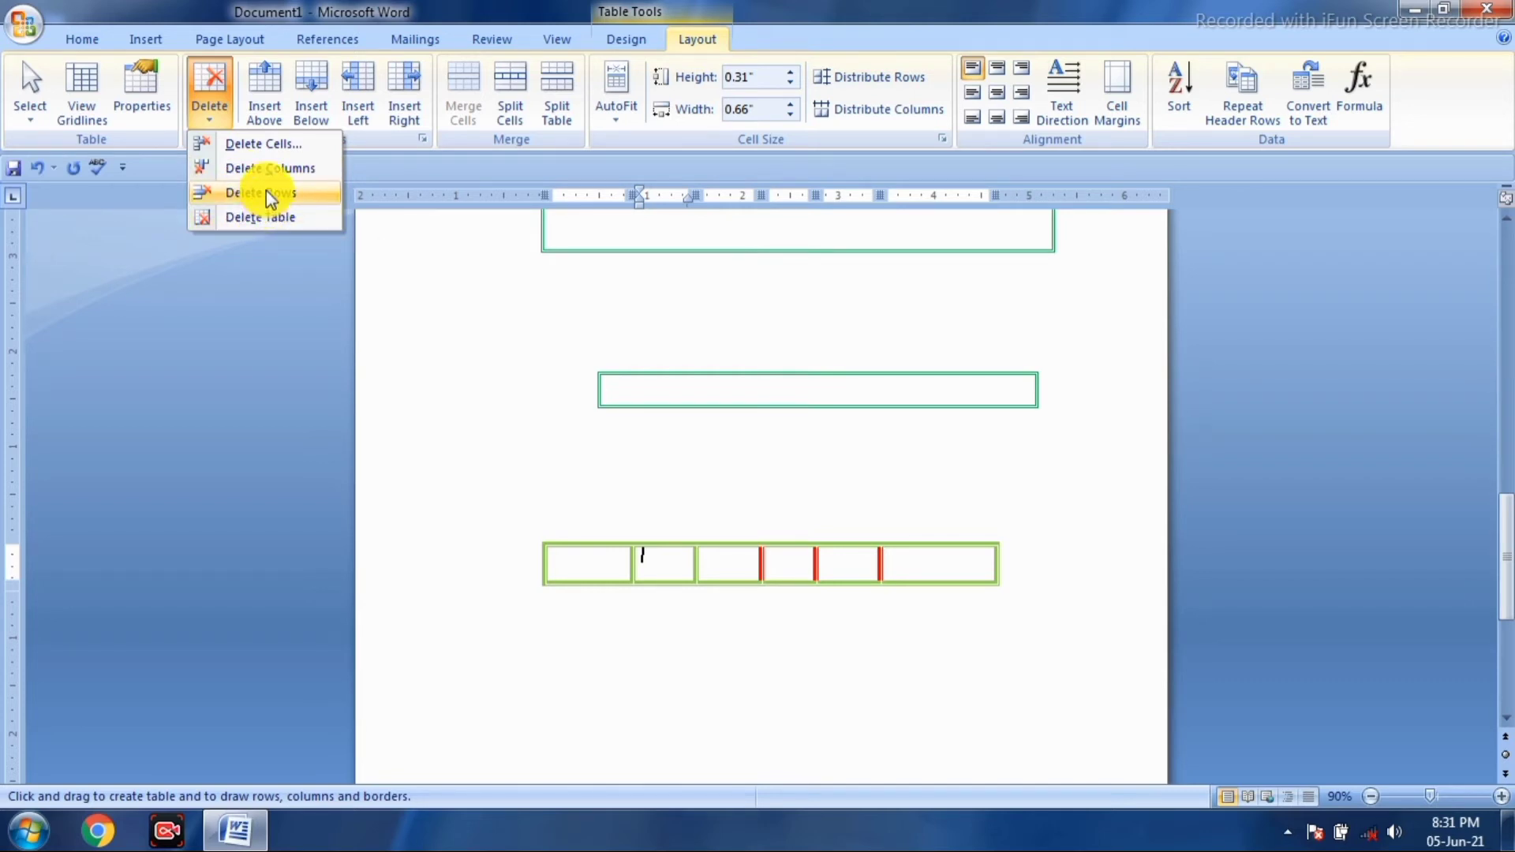
pyautogui.click(243, 145)
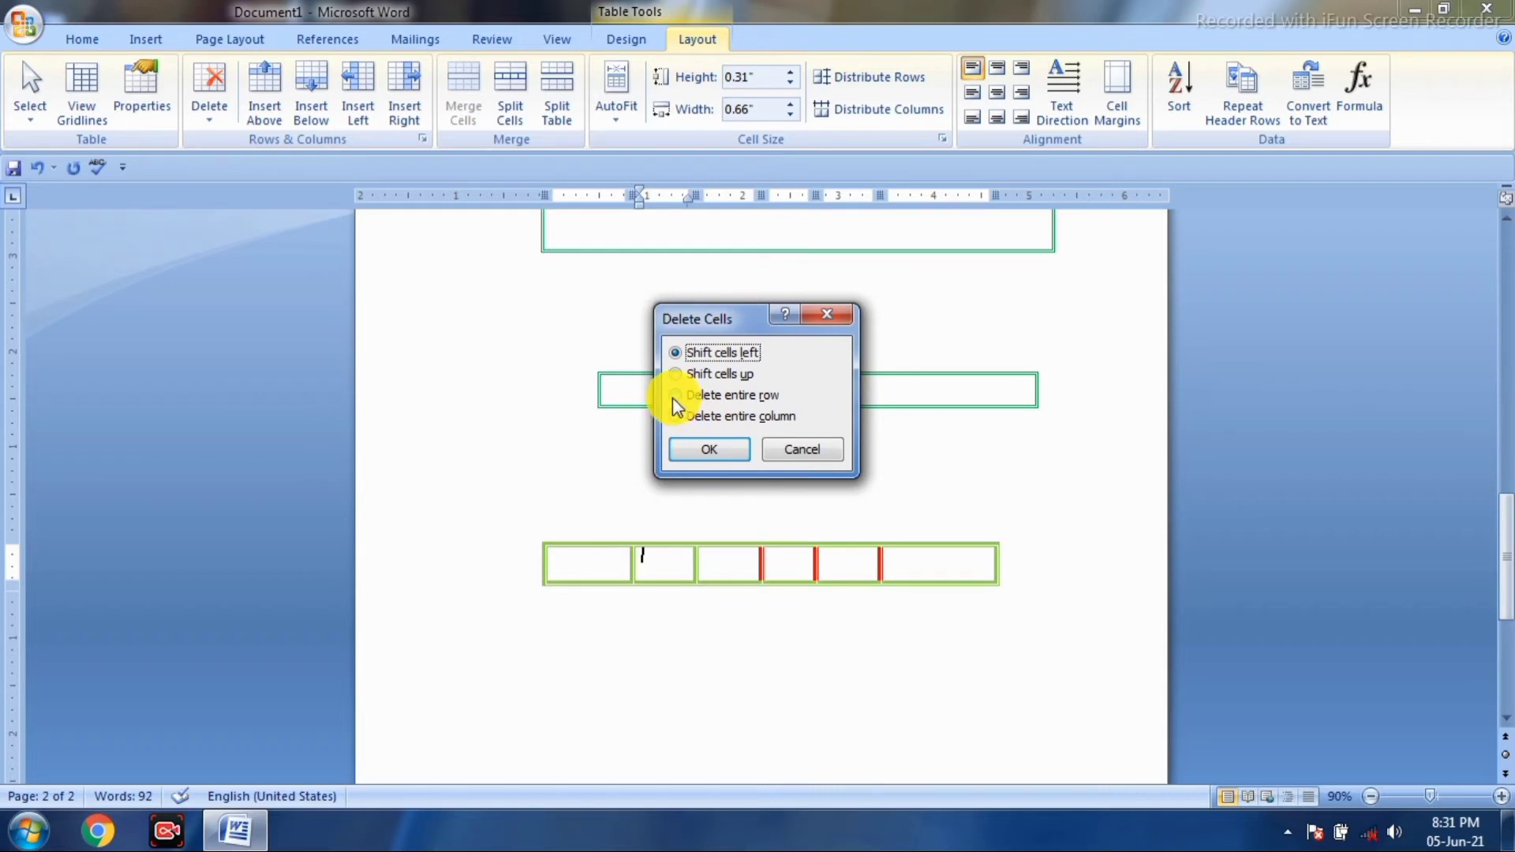
pyautogui.click(700, 439)
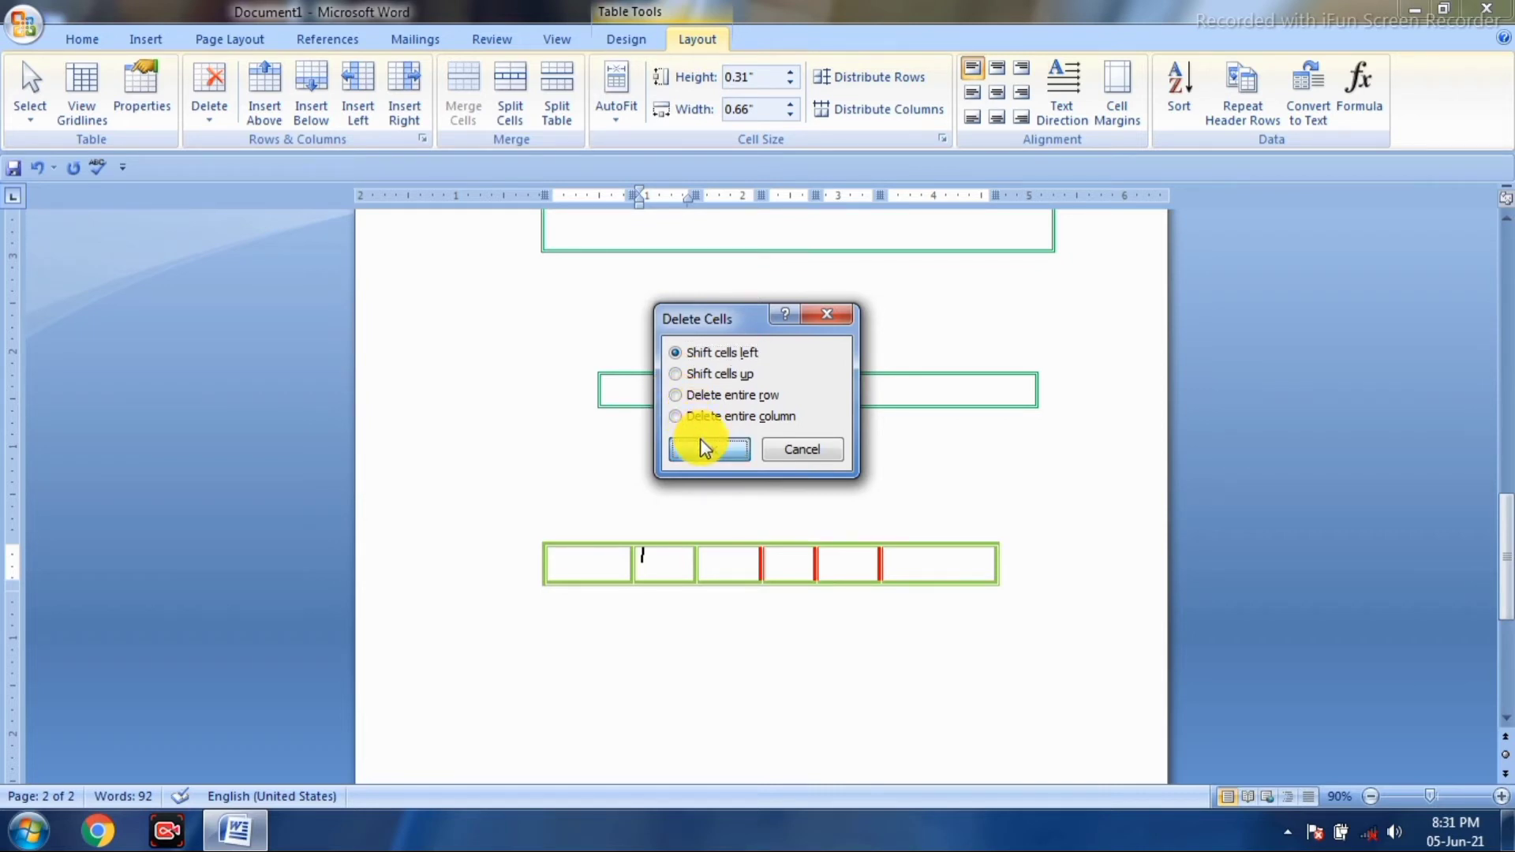
pyautogui.click(653, 562)
pyautogui.click(211, 121)
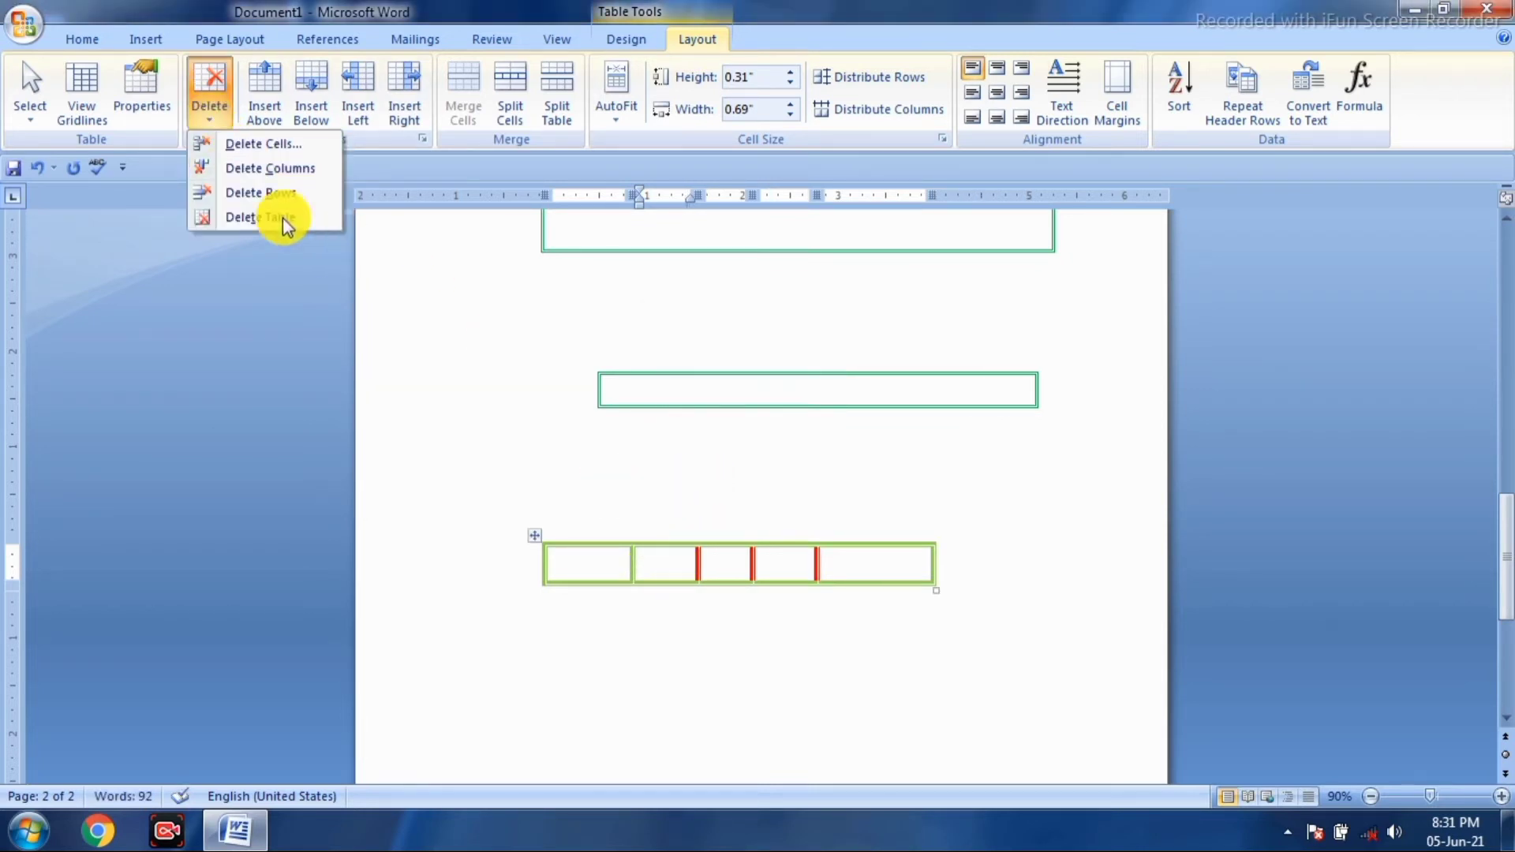
pyautogui.click(266, 143)
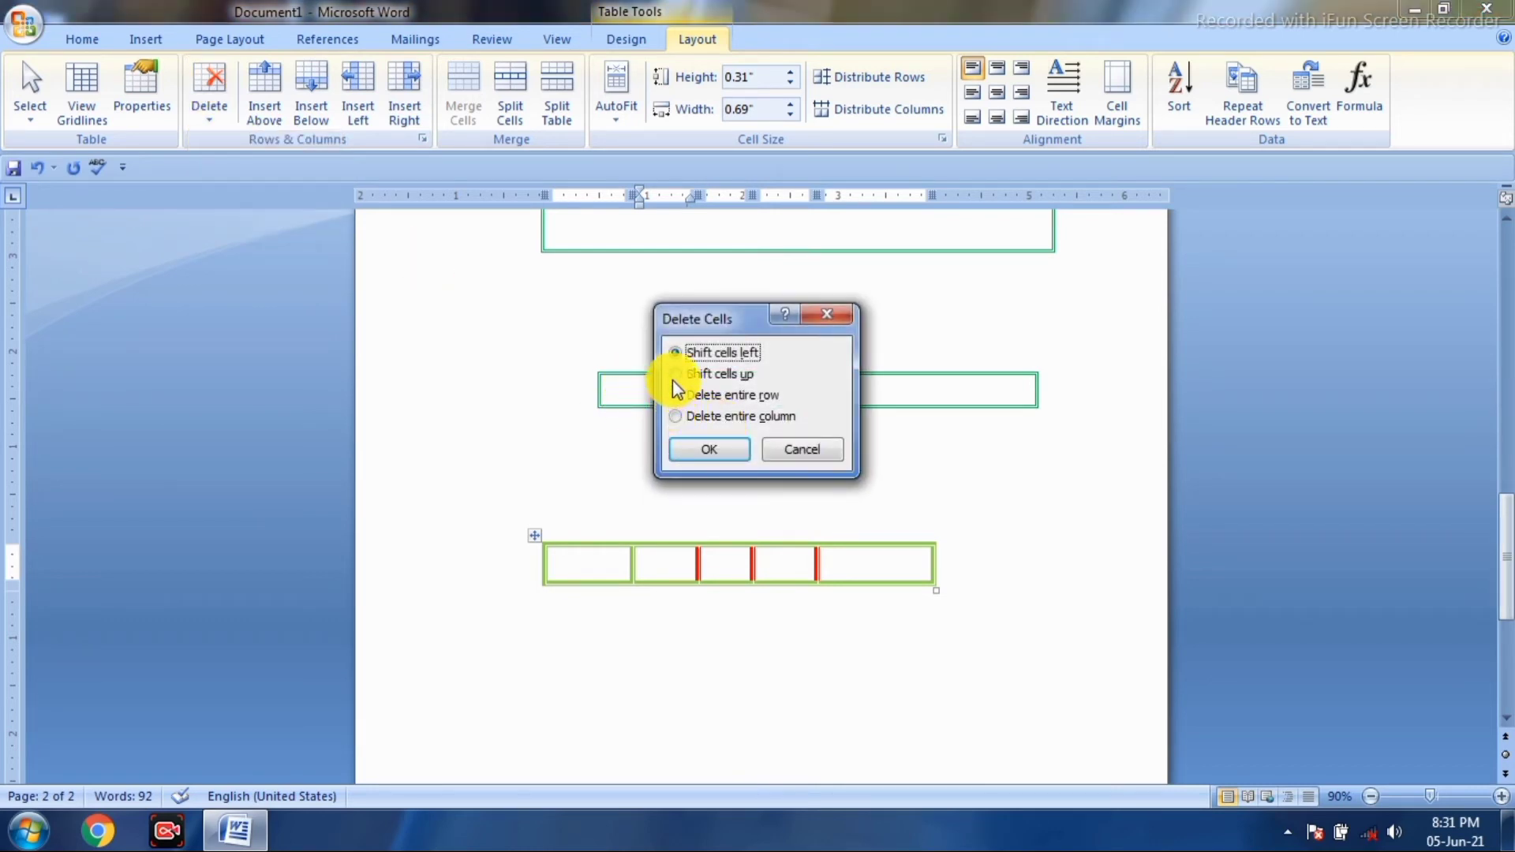
pyautogui.click(705, 449)
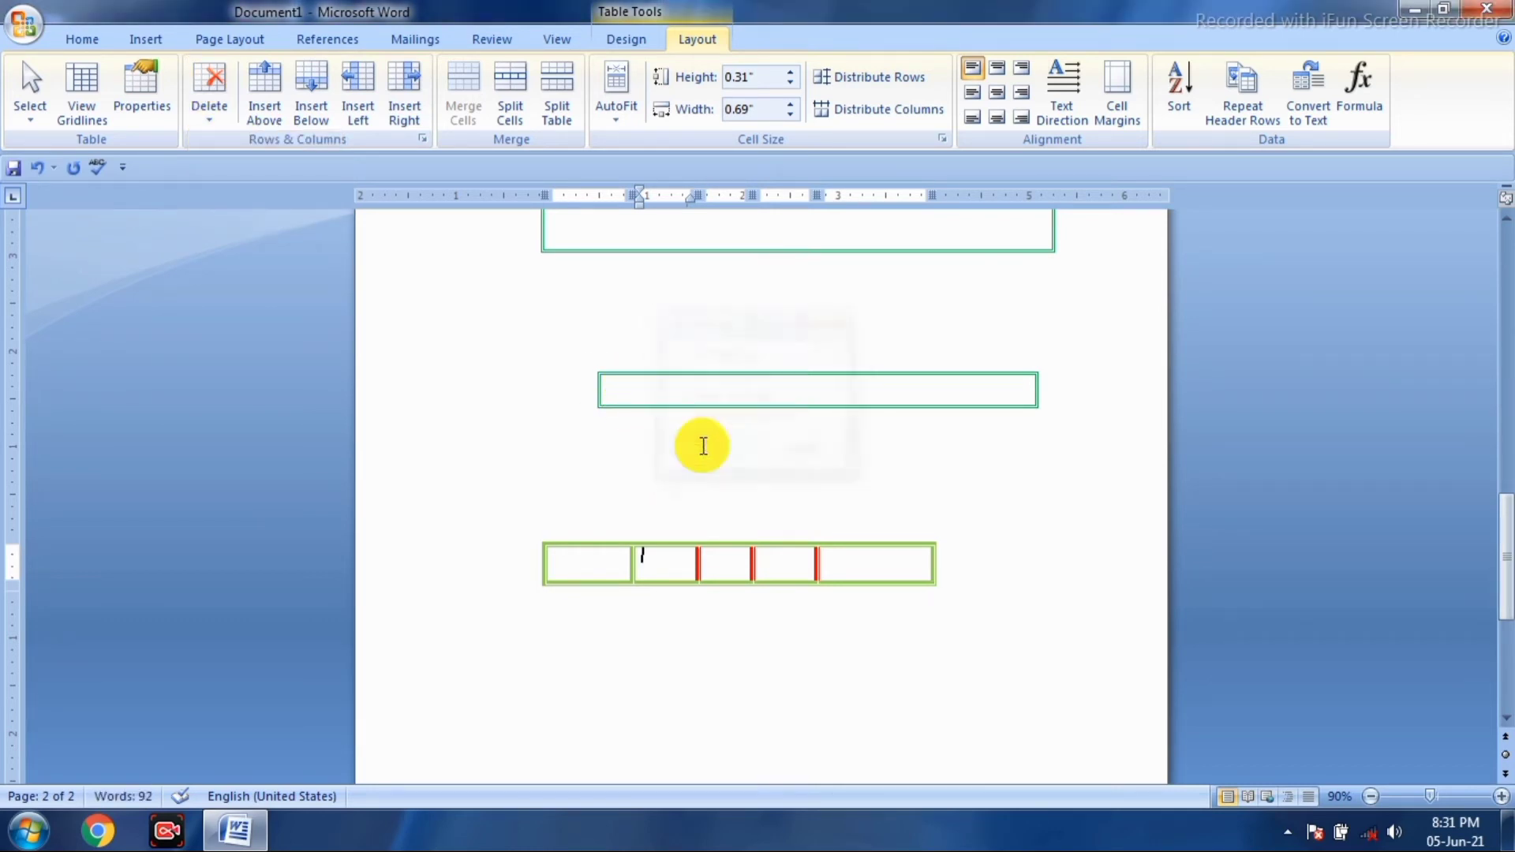
# - Select the first two columns of the bottom table and delete them as entire columns
pyautogui.moveTo(634, 545); pyautogui.dragTo(671, 552)
pyautogui.click(207, 131)
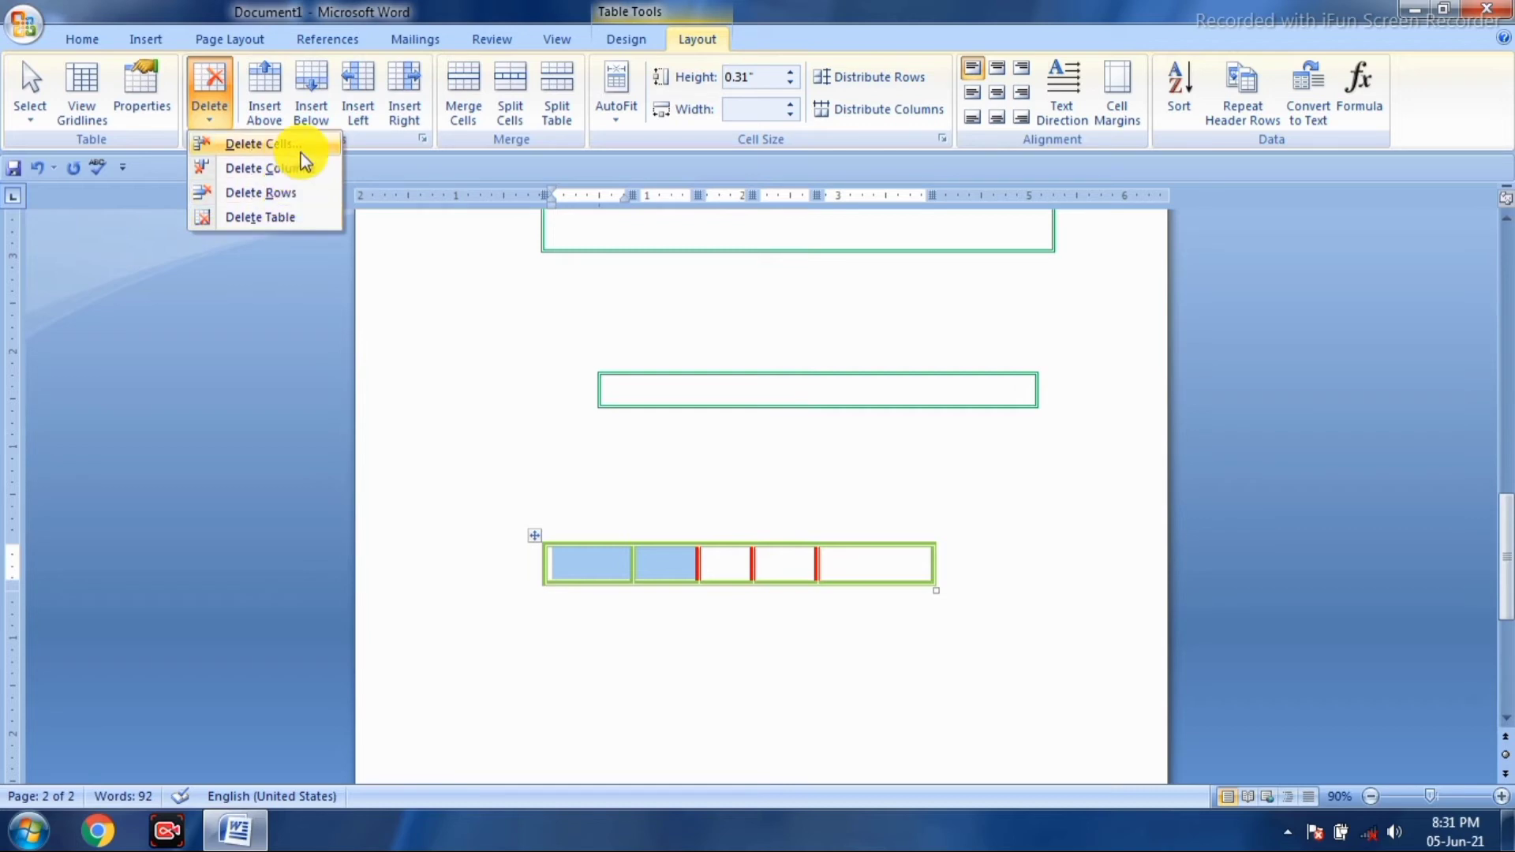
pyautogui.click(261, 143)
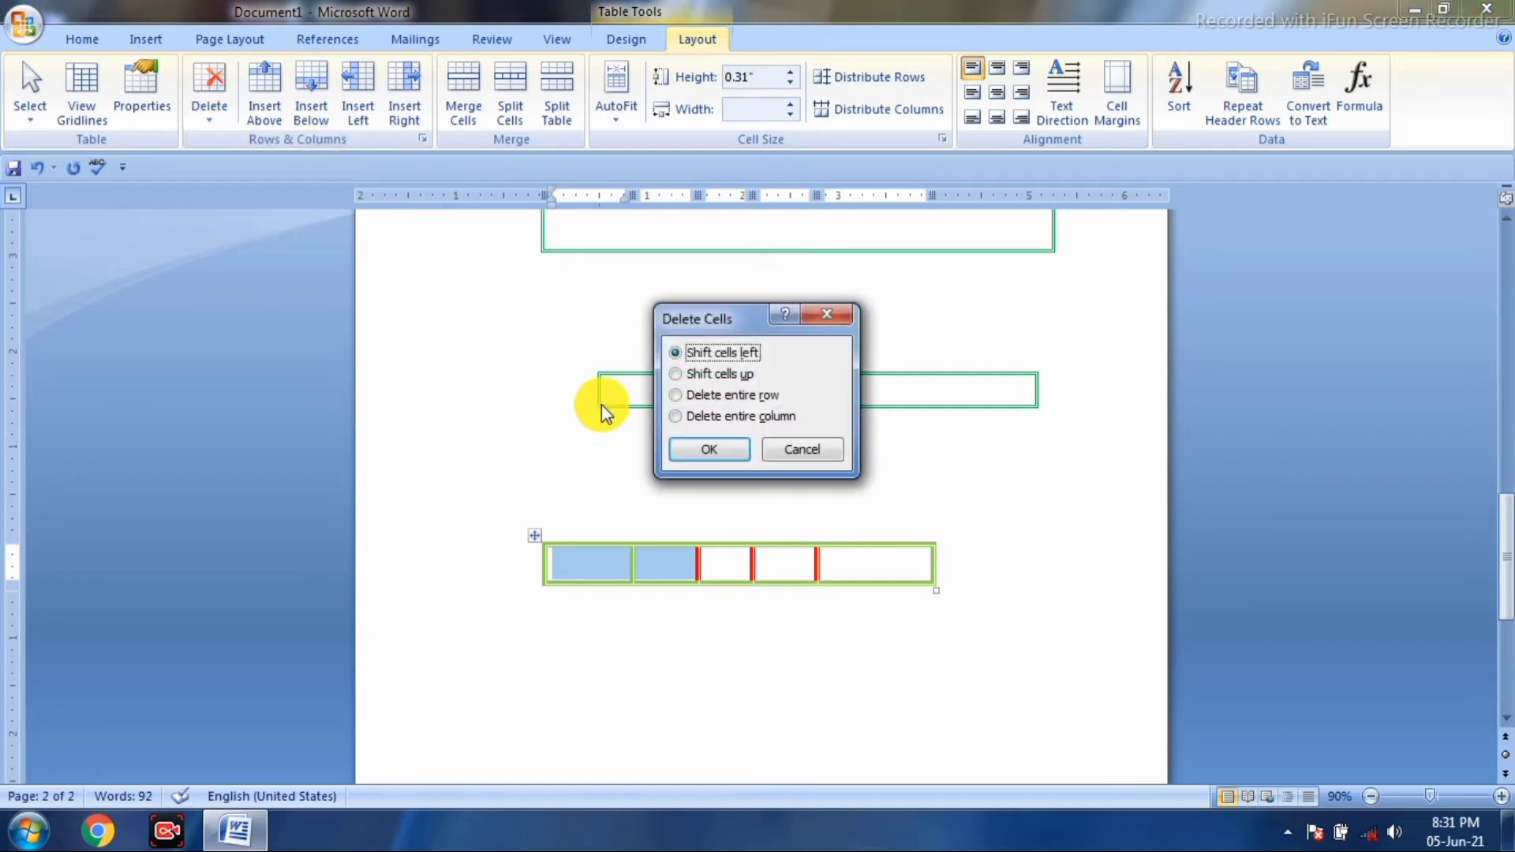
pyautogui.click(679, 395)
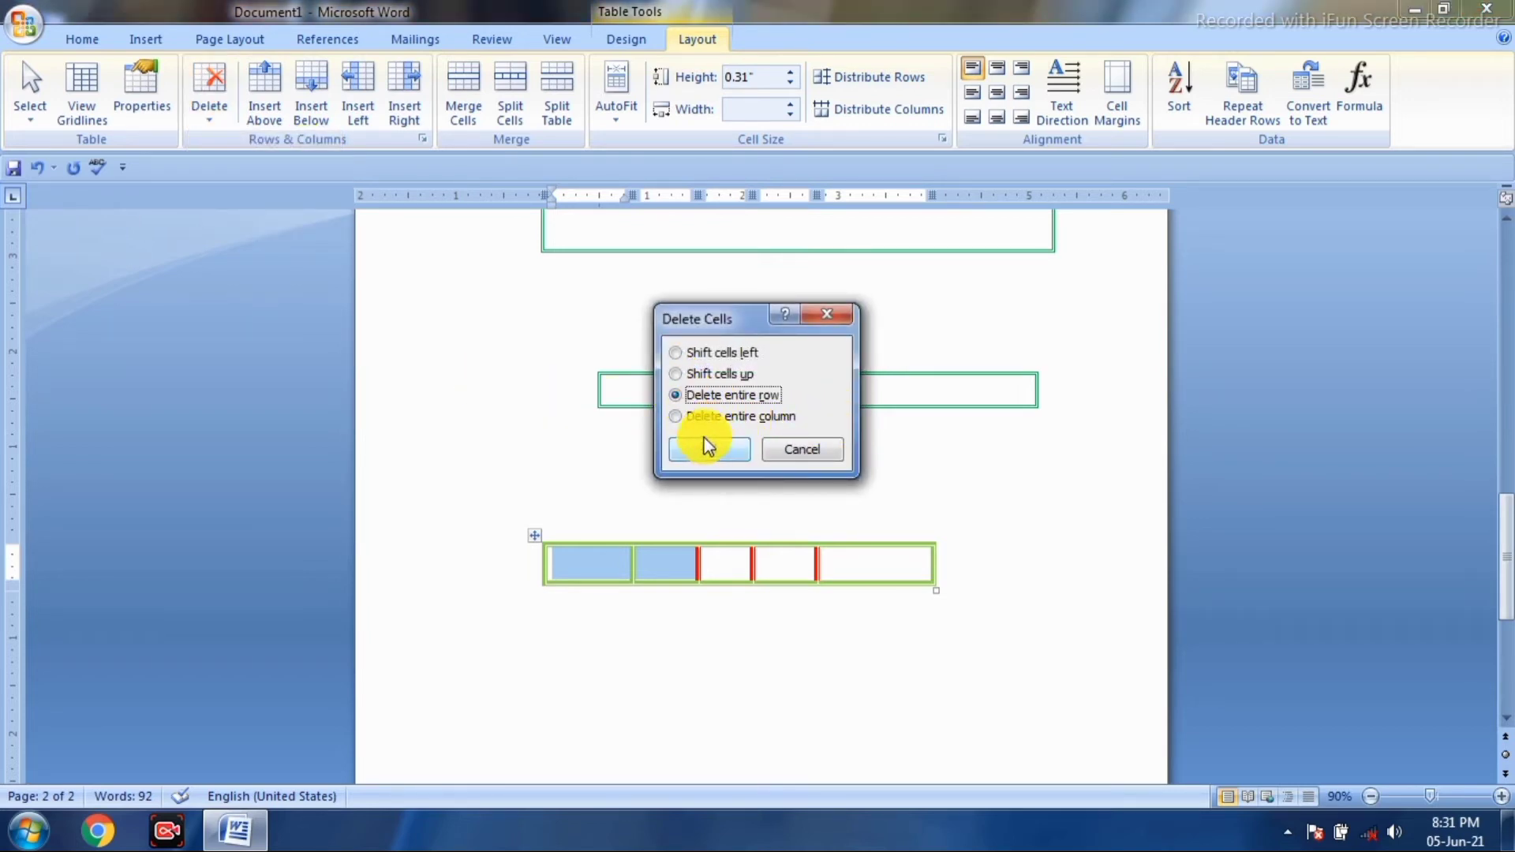
pyautogui.click(676, 417)
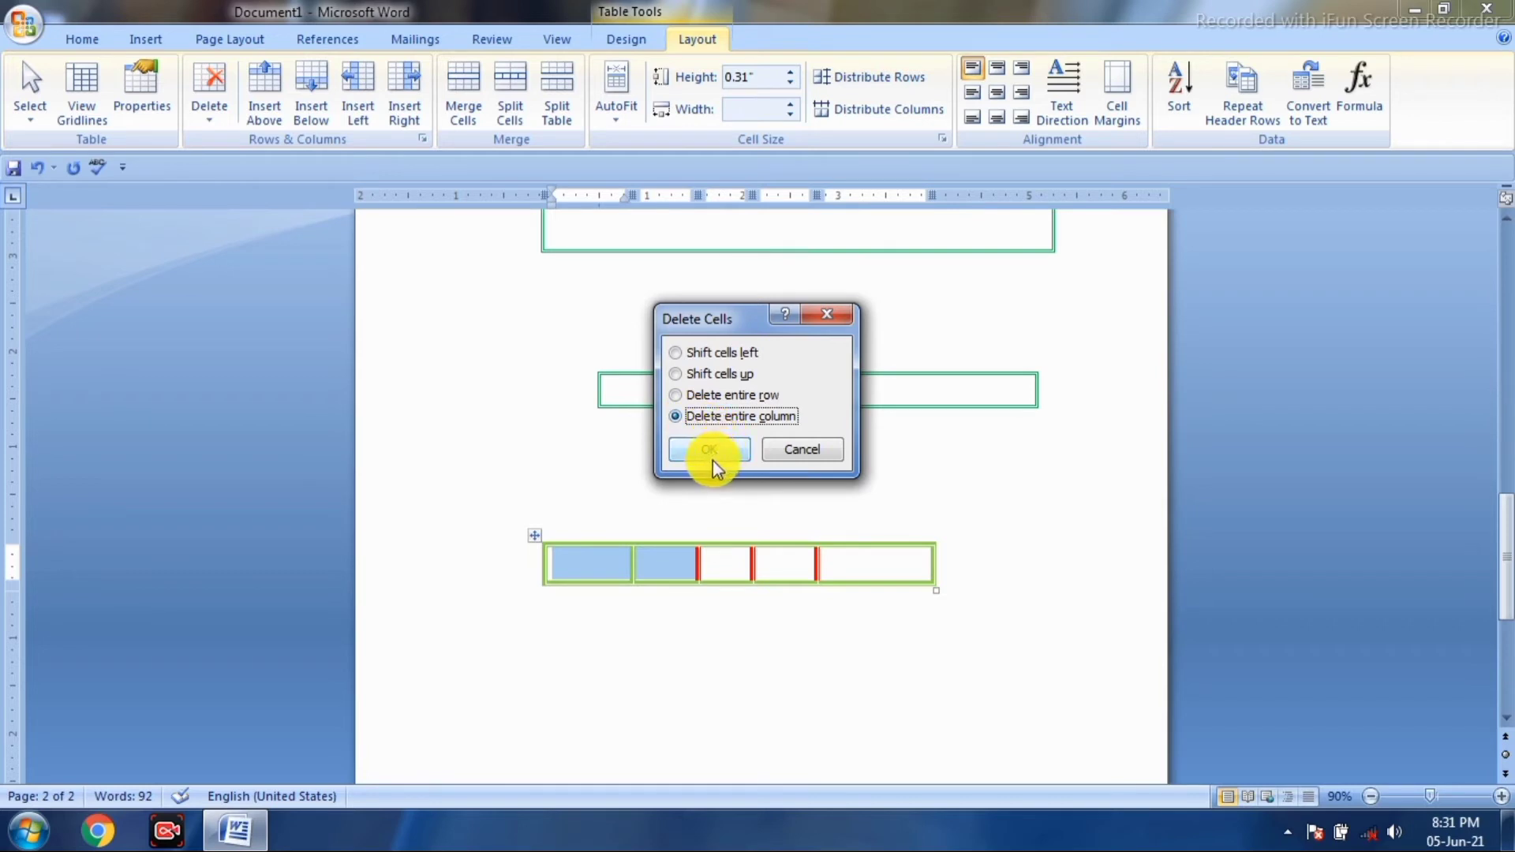
pyautogui.click(708, 447)
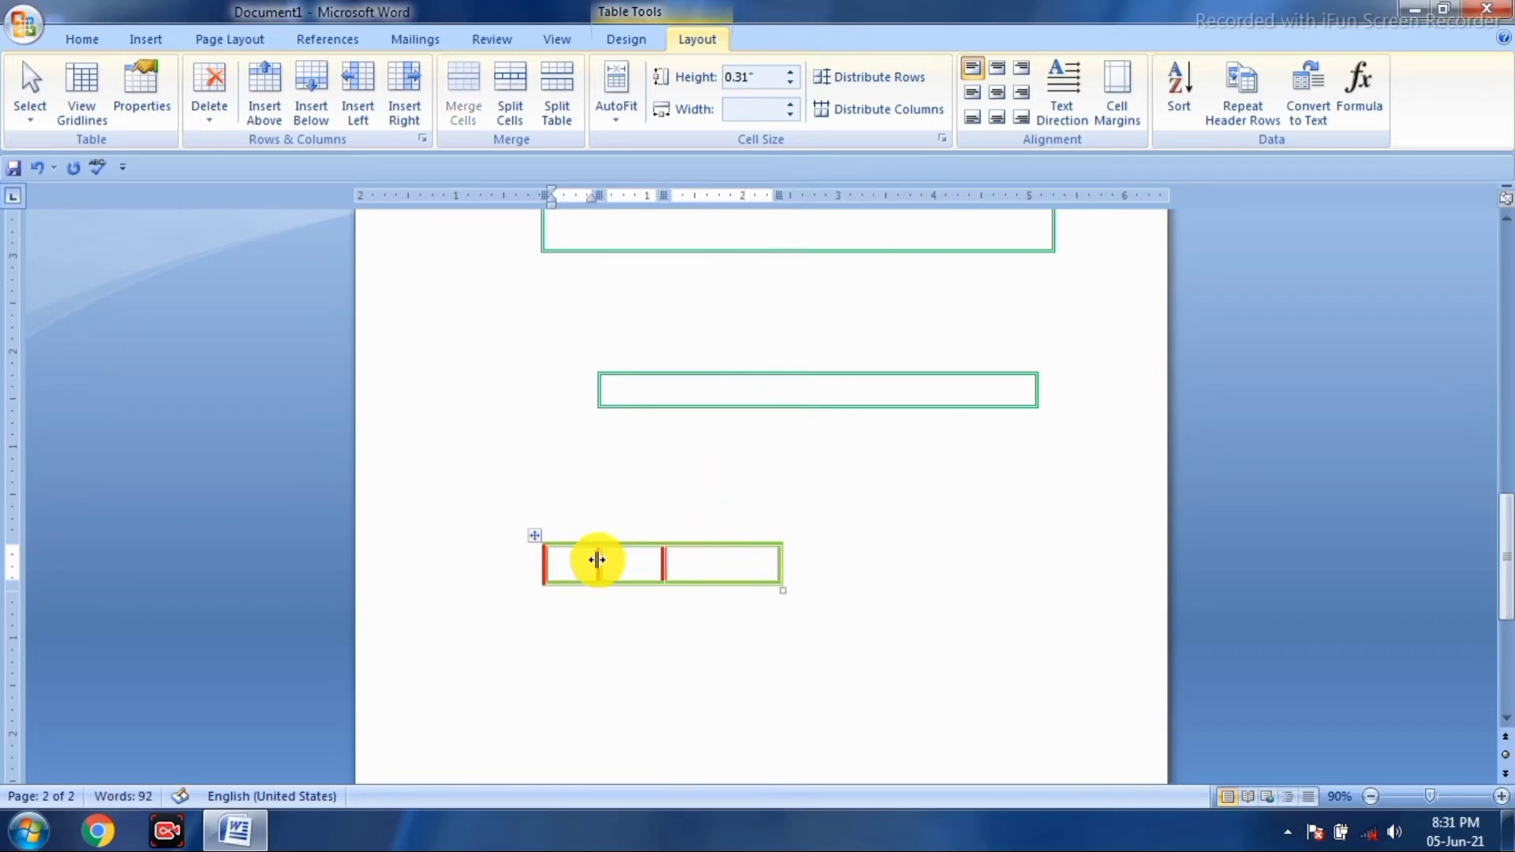
pyautogui.scroll(2, 553, 505)
pyautogui.scroll(-2, 512, 484)
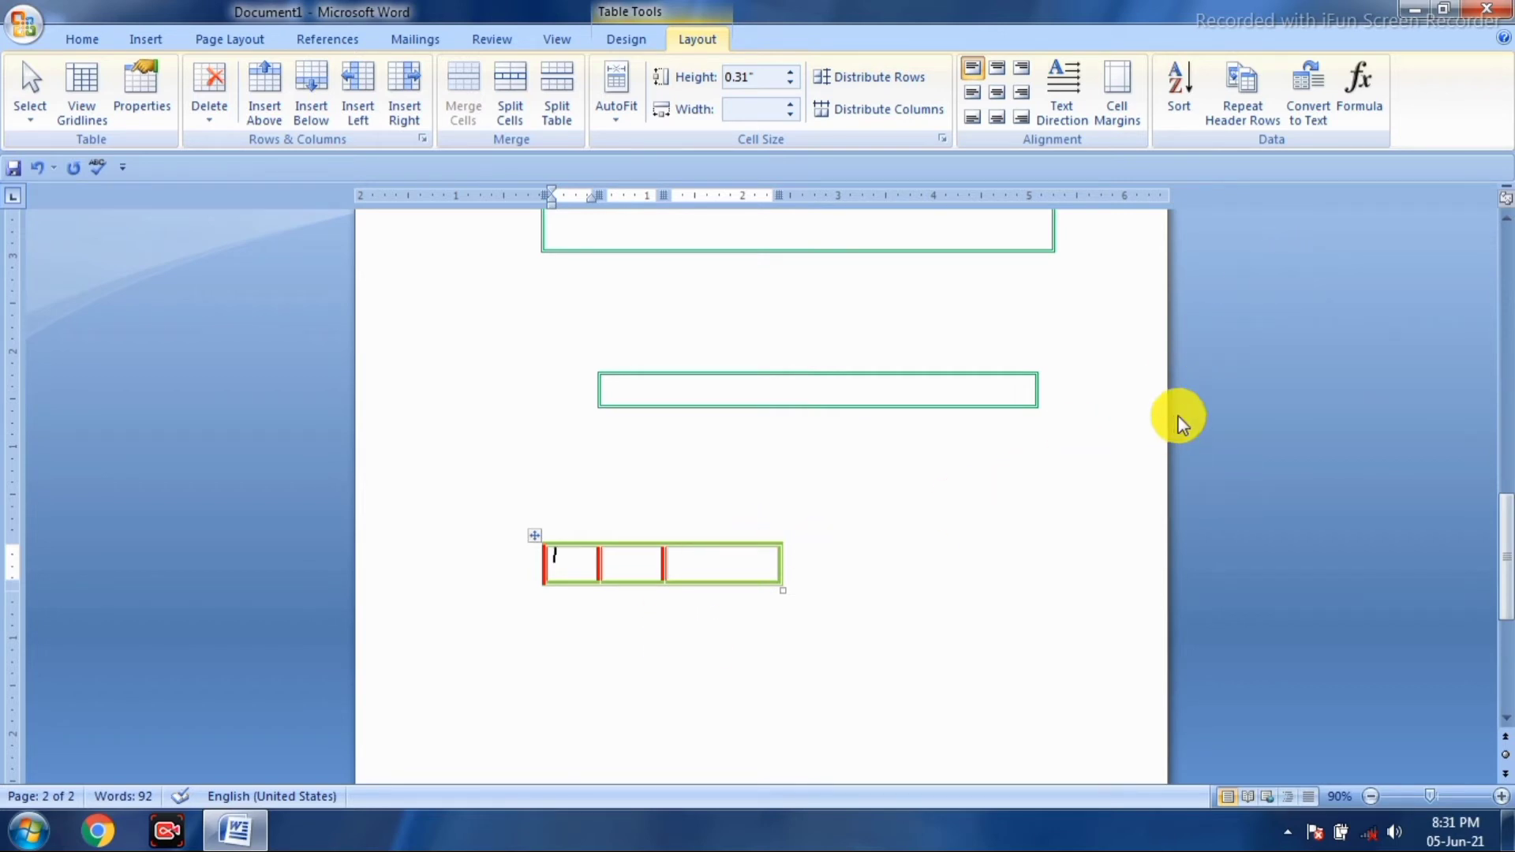
pyautogui.scroll(2, 1183, 387)
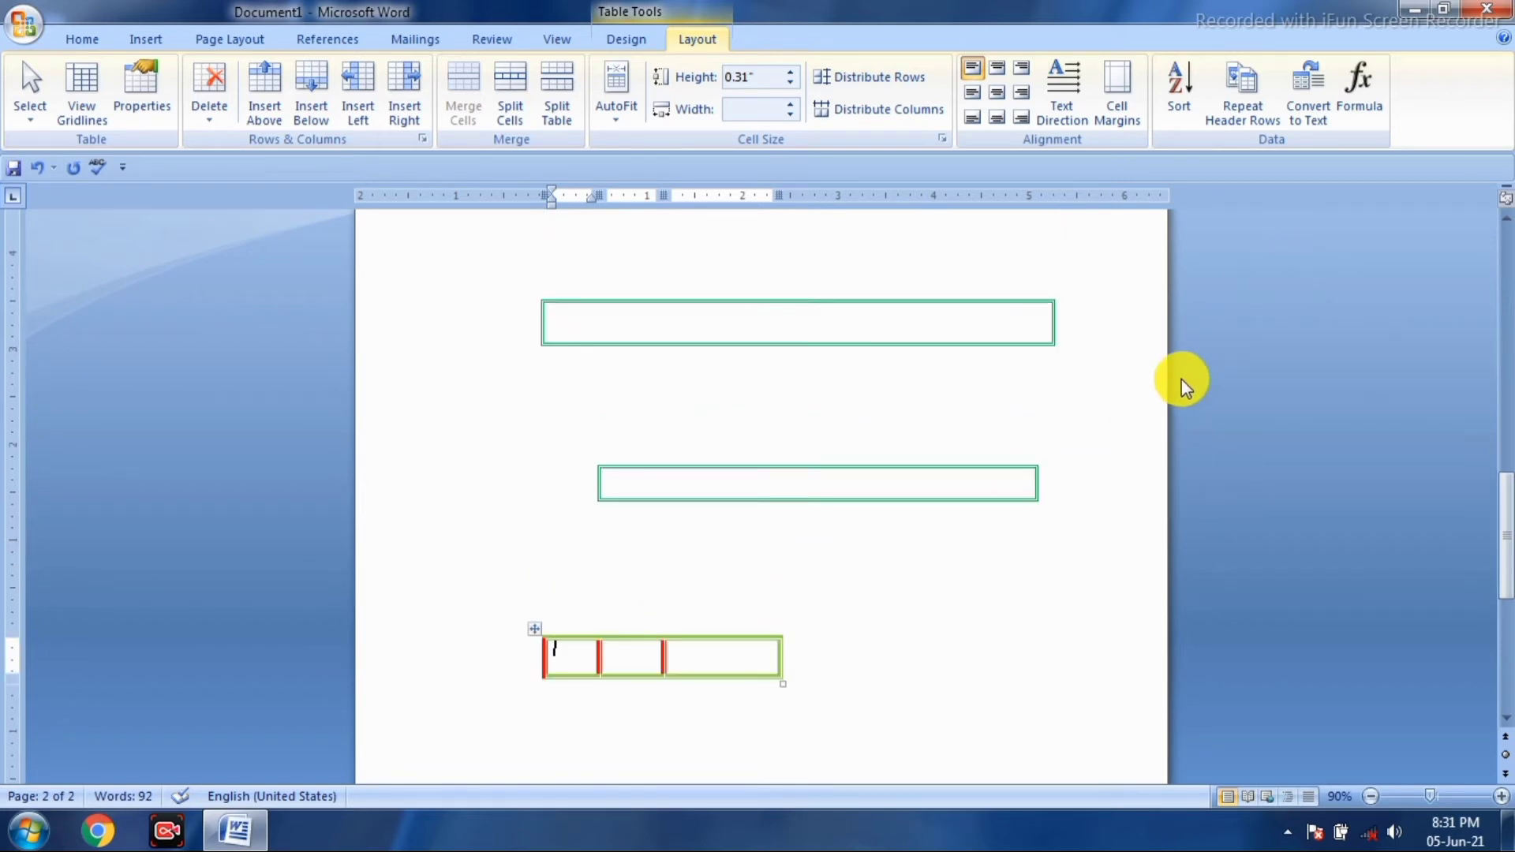
# - Erase the small three-cell table and the green table below the top one with the Eraser
pyautogui.click(625, 41)
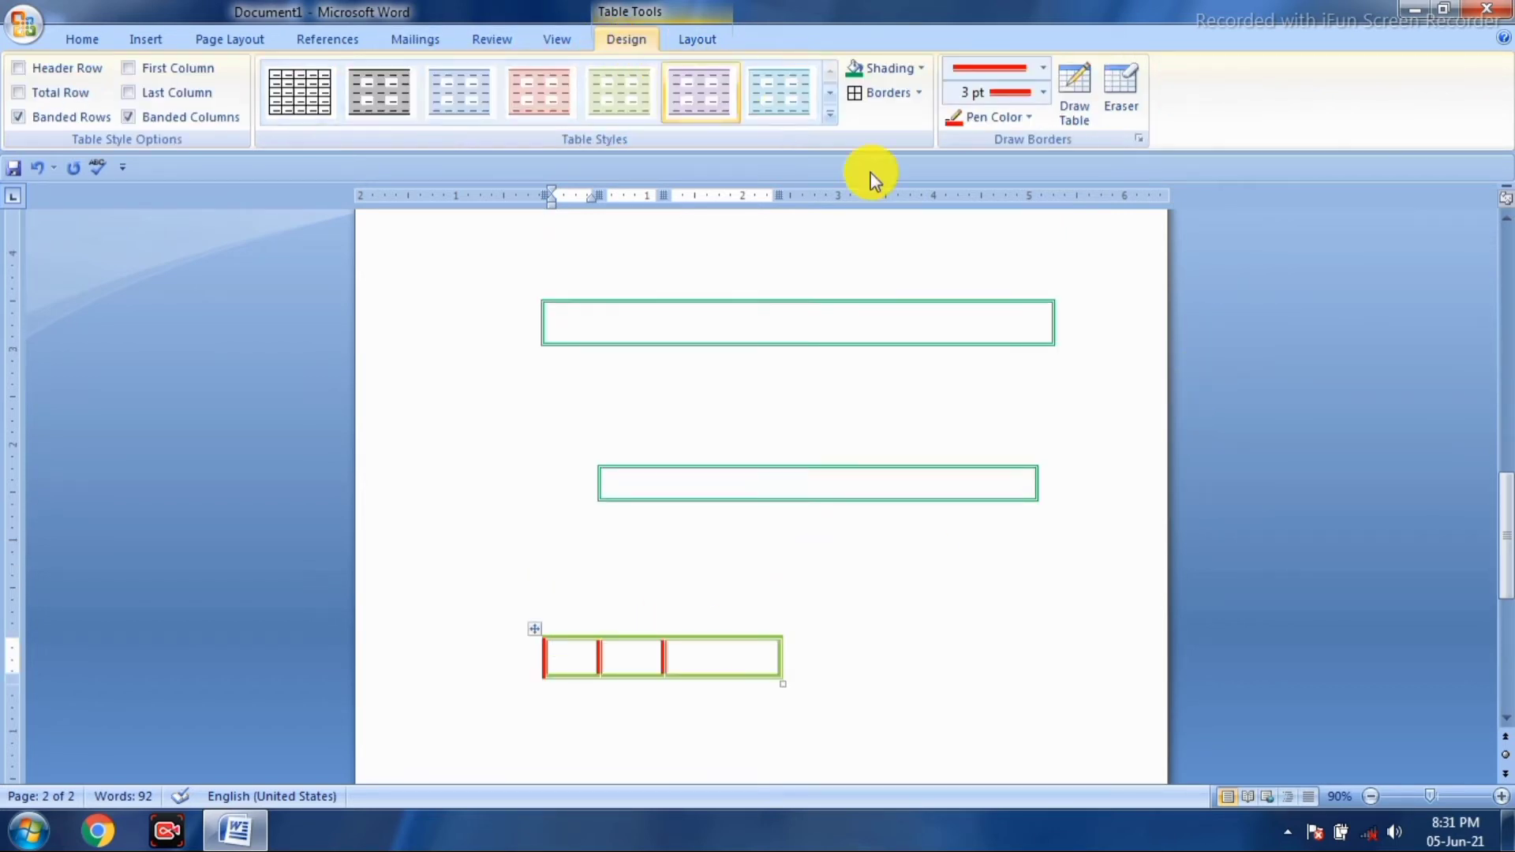
pyautogui.click(1124, 93)
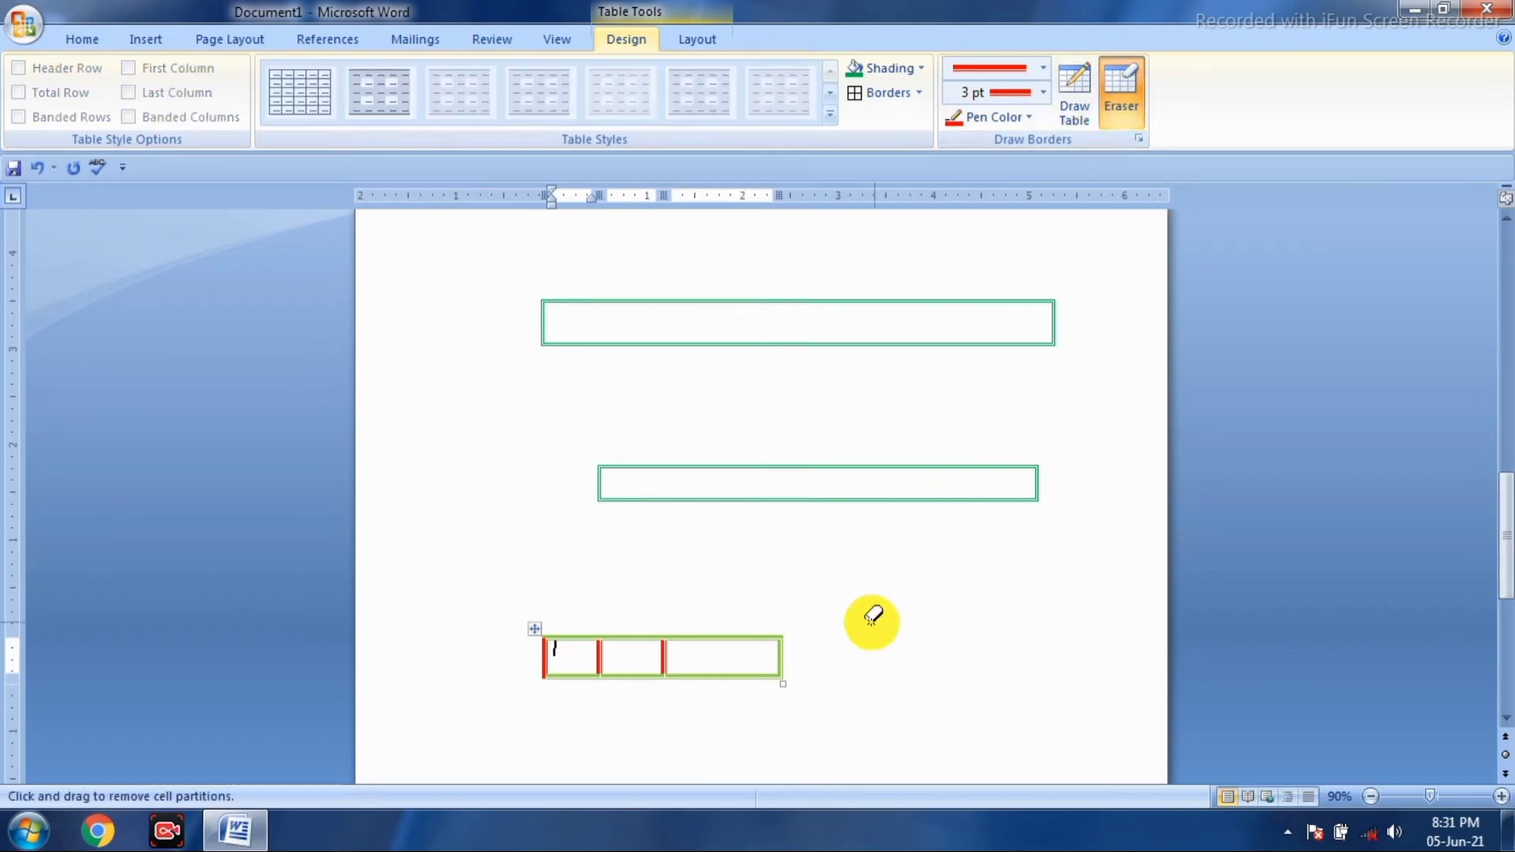
pyautogui.moveTo(797, 639)
pyautogui.mouseDown()
pyautogui.moveTo(536, 652)
pyautogui.moveTo(532, 687)
pyautogui.mouseUp()
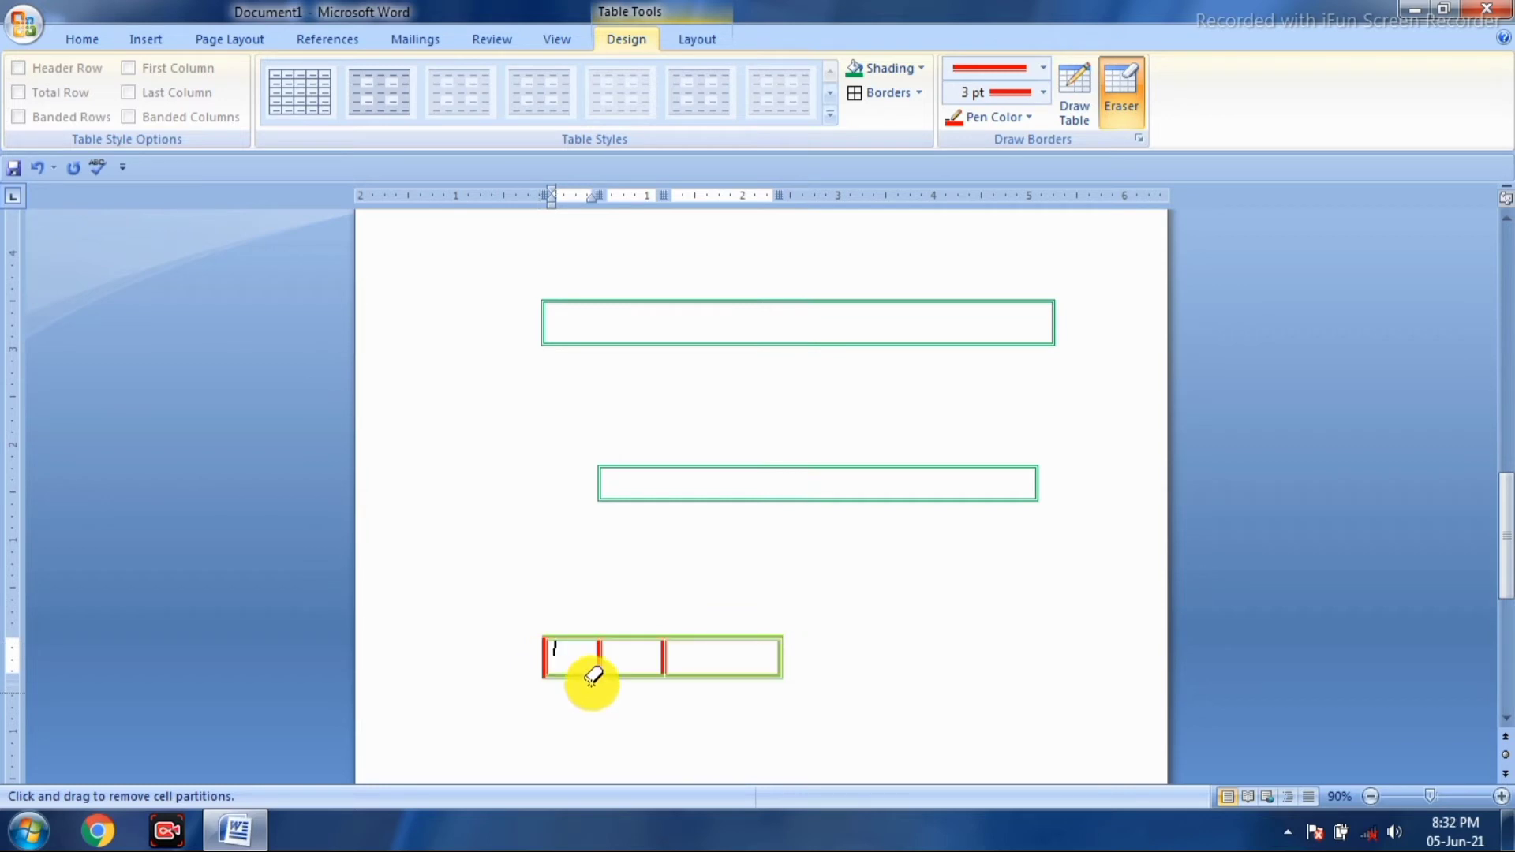
pyautogui.moveTo(794, 628)
pyautogui.mouseDown()
pyautogui.moveTo(623, 640)
pyautogui.moveTo(507, 690)
pyautogui.moveTo(521, 707)
pyautogui.mouseUp()
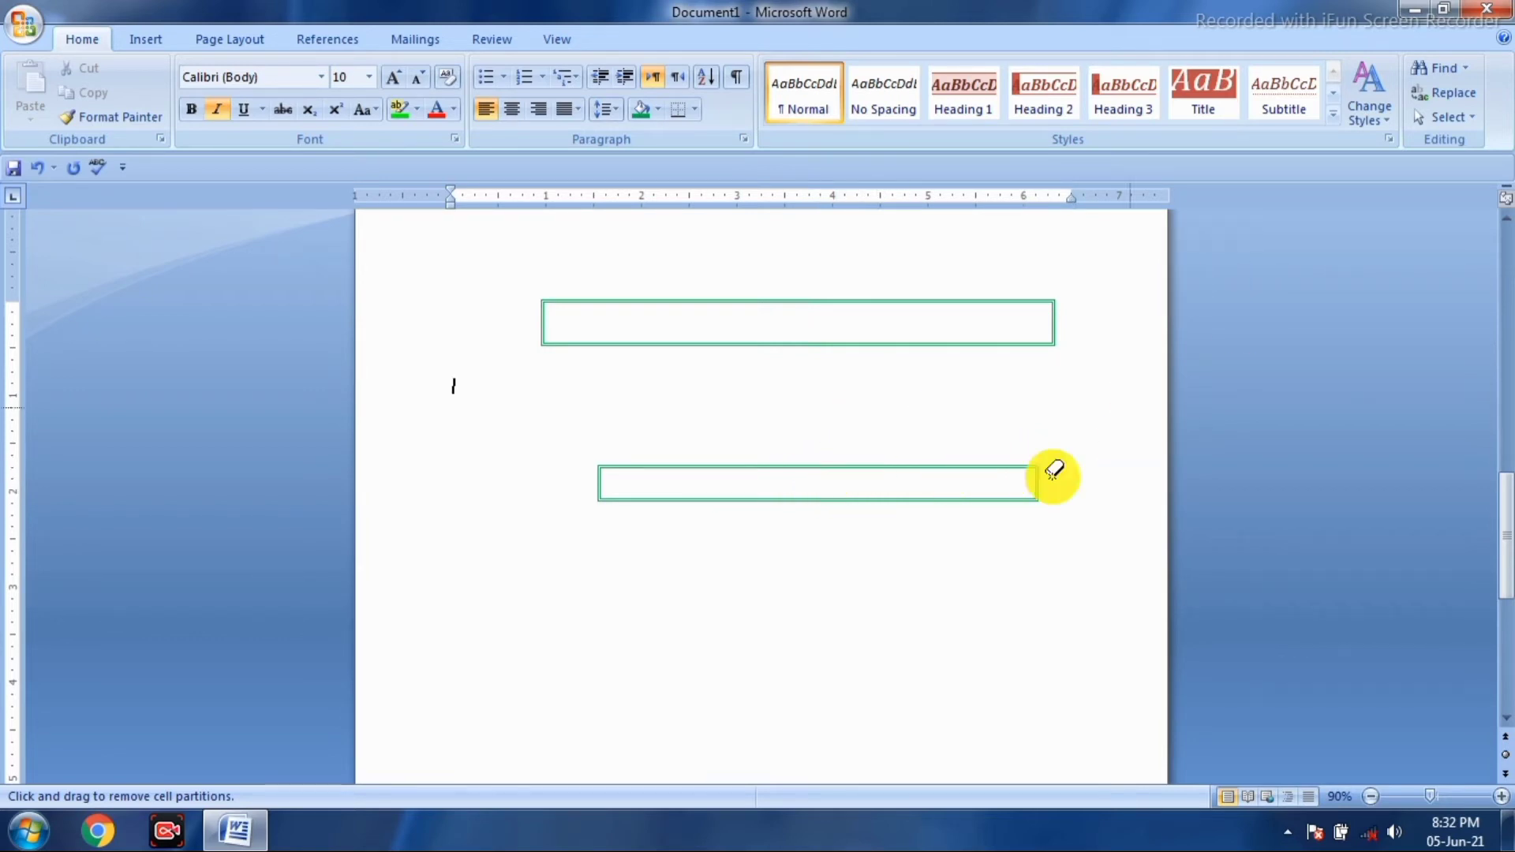
pyautogui.moveTo(1052, 456)
pyautogui.mouseDown()
pyautogui.moveTo(624, 474)
pyautogui.moveTo(596, 480)
pyautogui.moveTo(588, 509)
pyautogui.mouseUp()
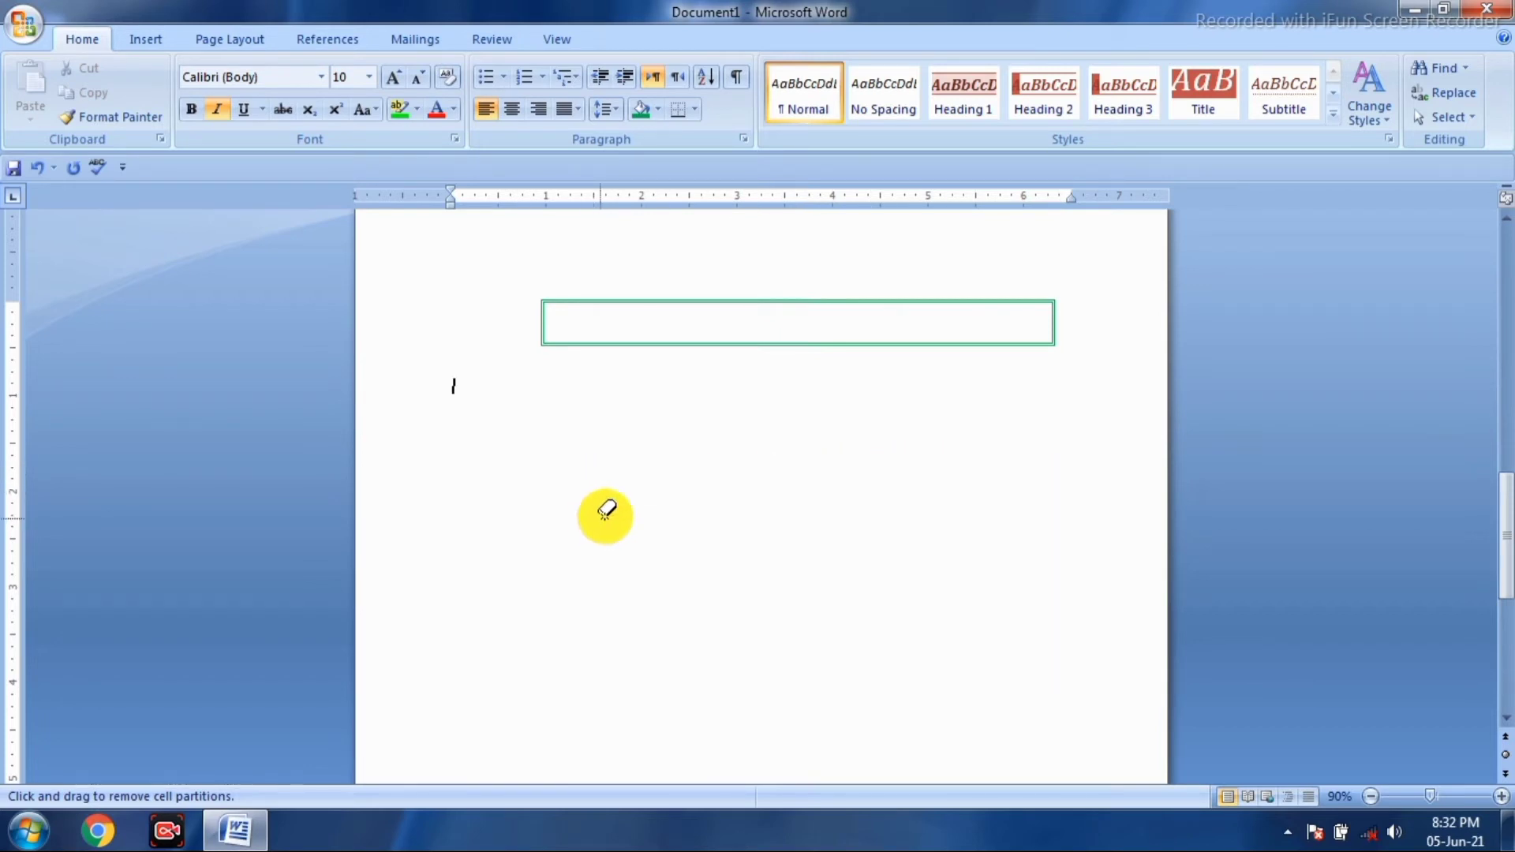
# - Insert a new 4×3 table below the top table
pyautogui.click(149, 47)
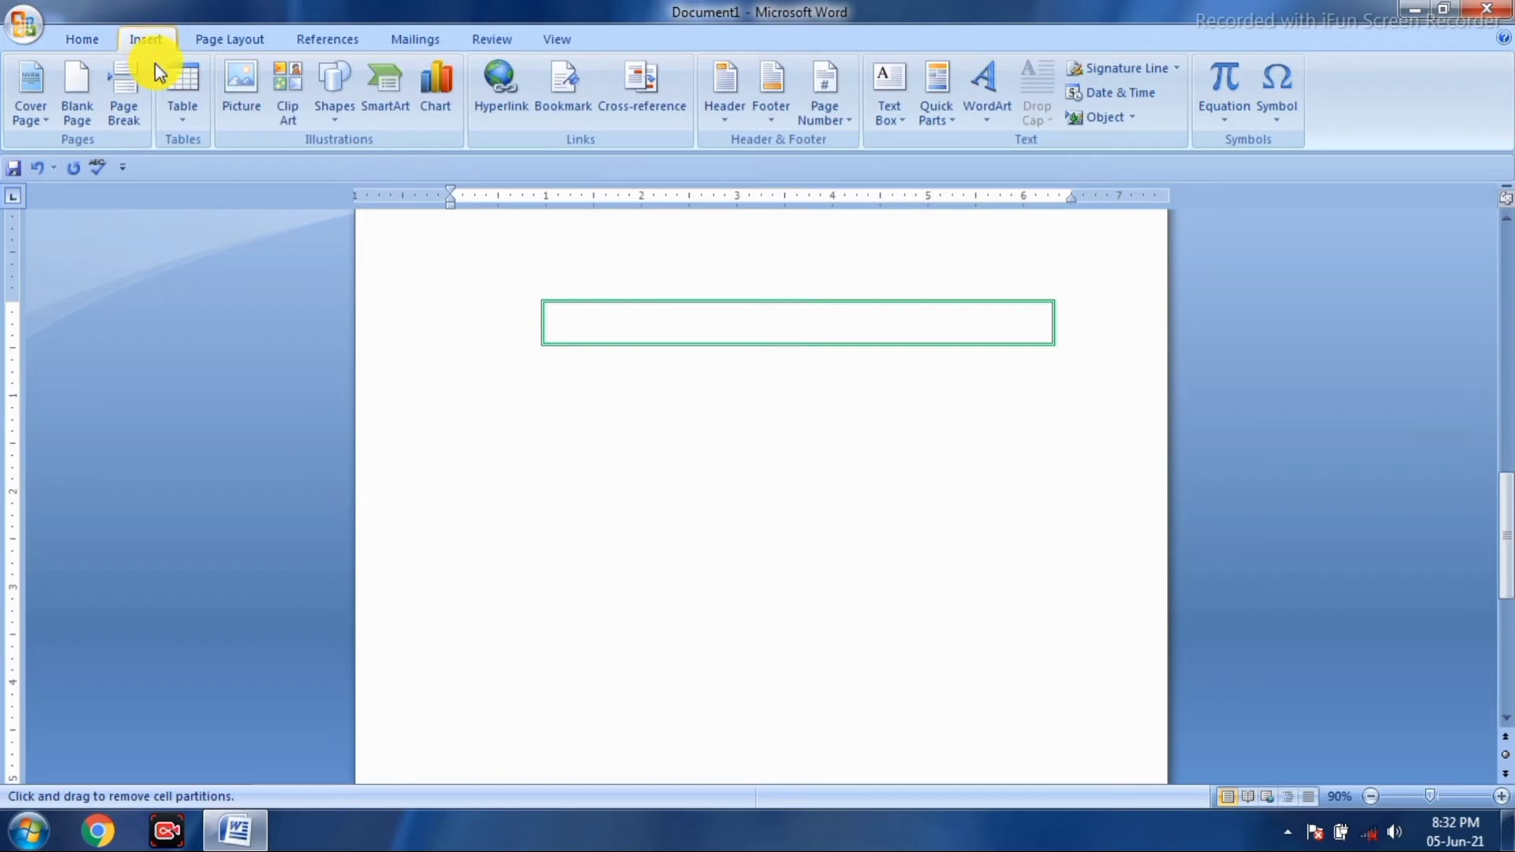
pyautogui.click(185, 109)
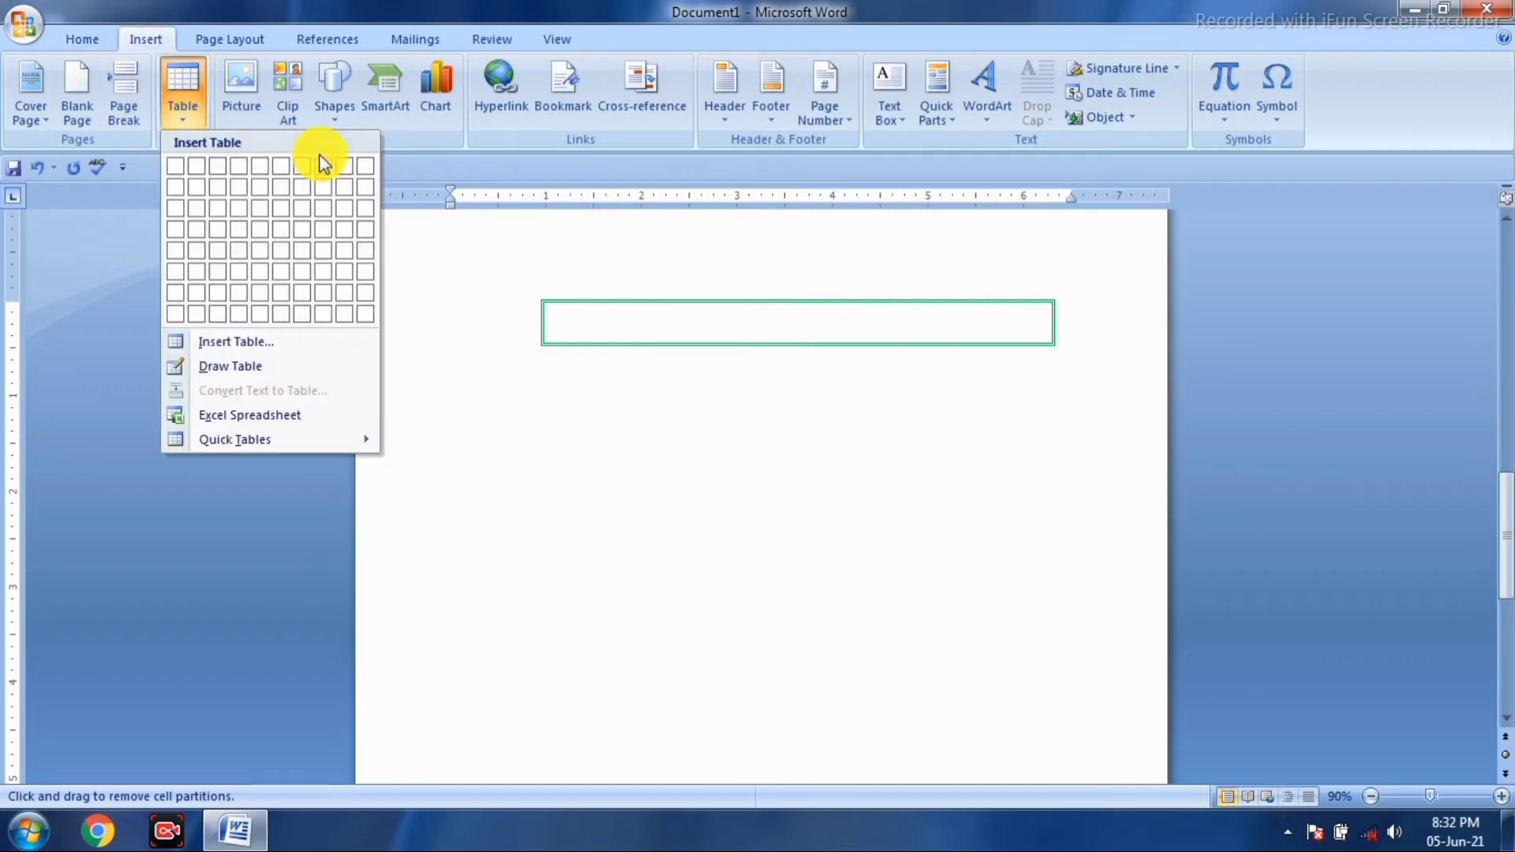
pyautogui.click(244, 213)
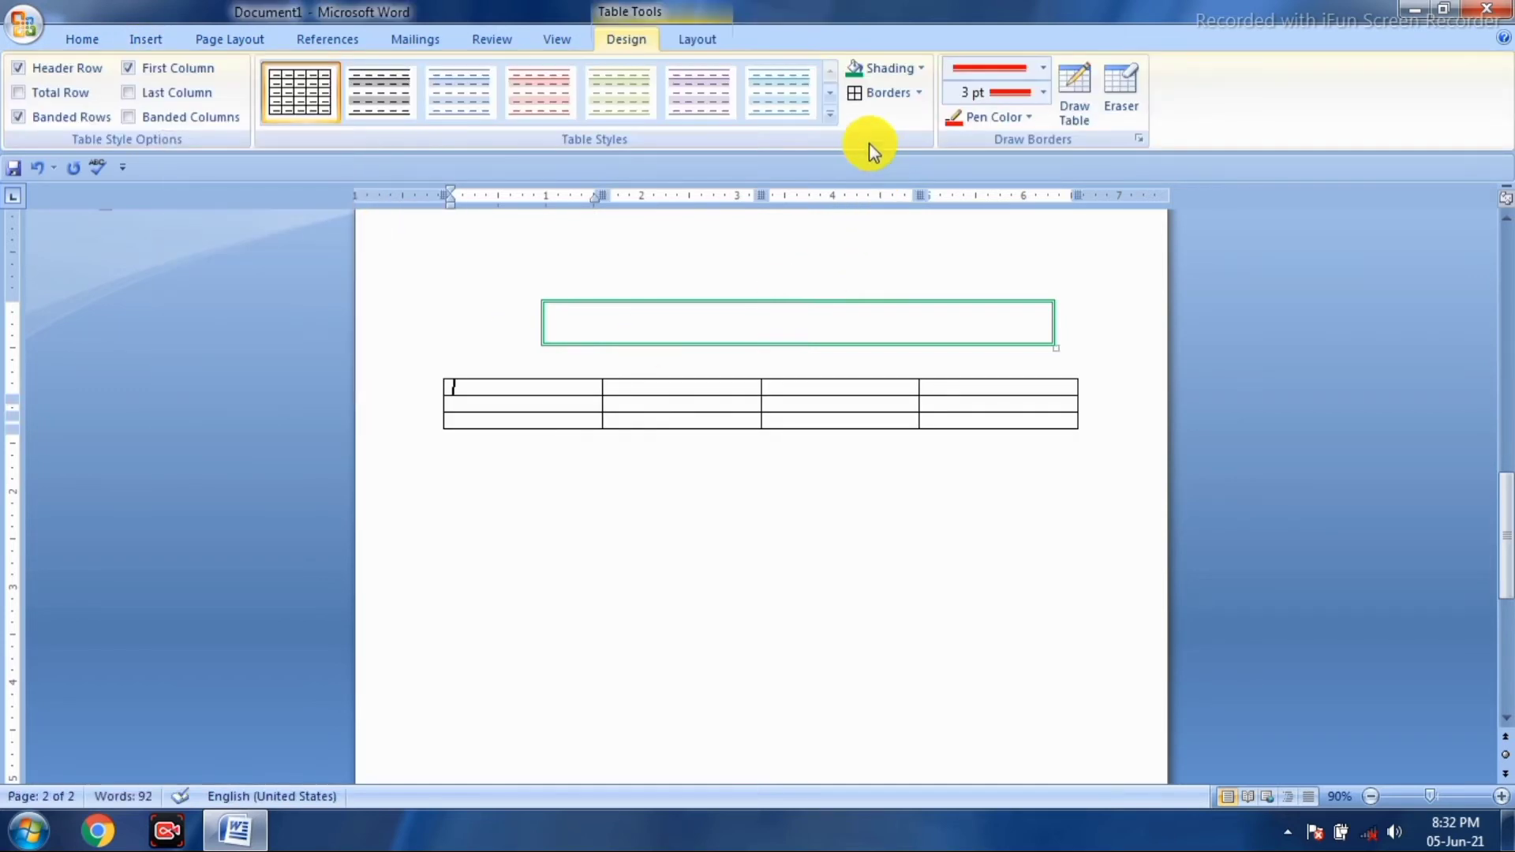
# - Reset the border pen to automatic black with a thin single line style
pyautogui.click(1026, 118)
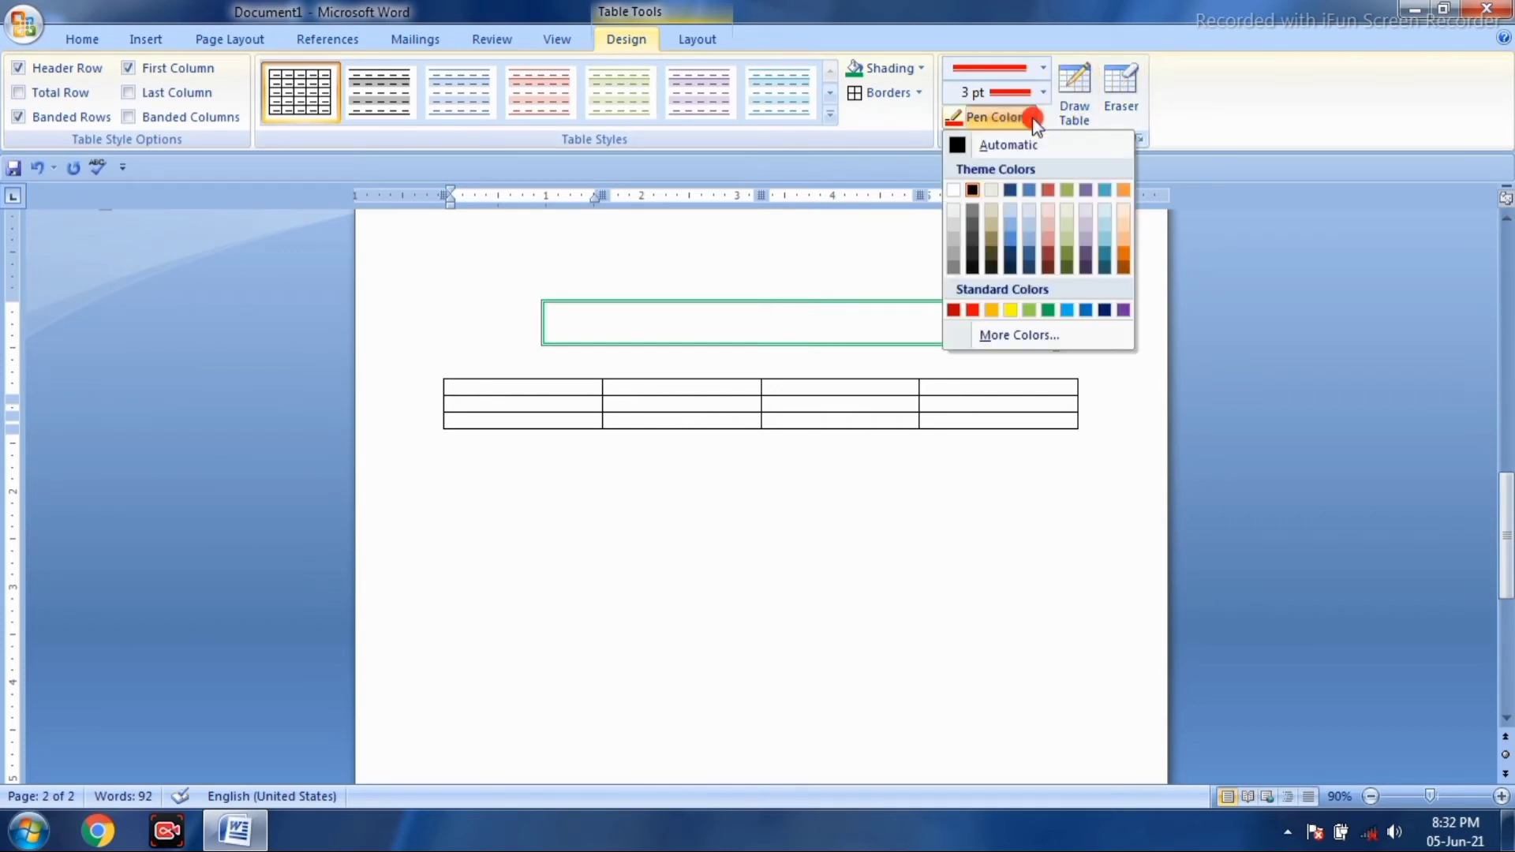
pyautogui.click(973, 152)
pyautogui.click(1043, 72)
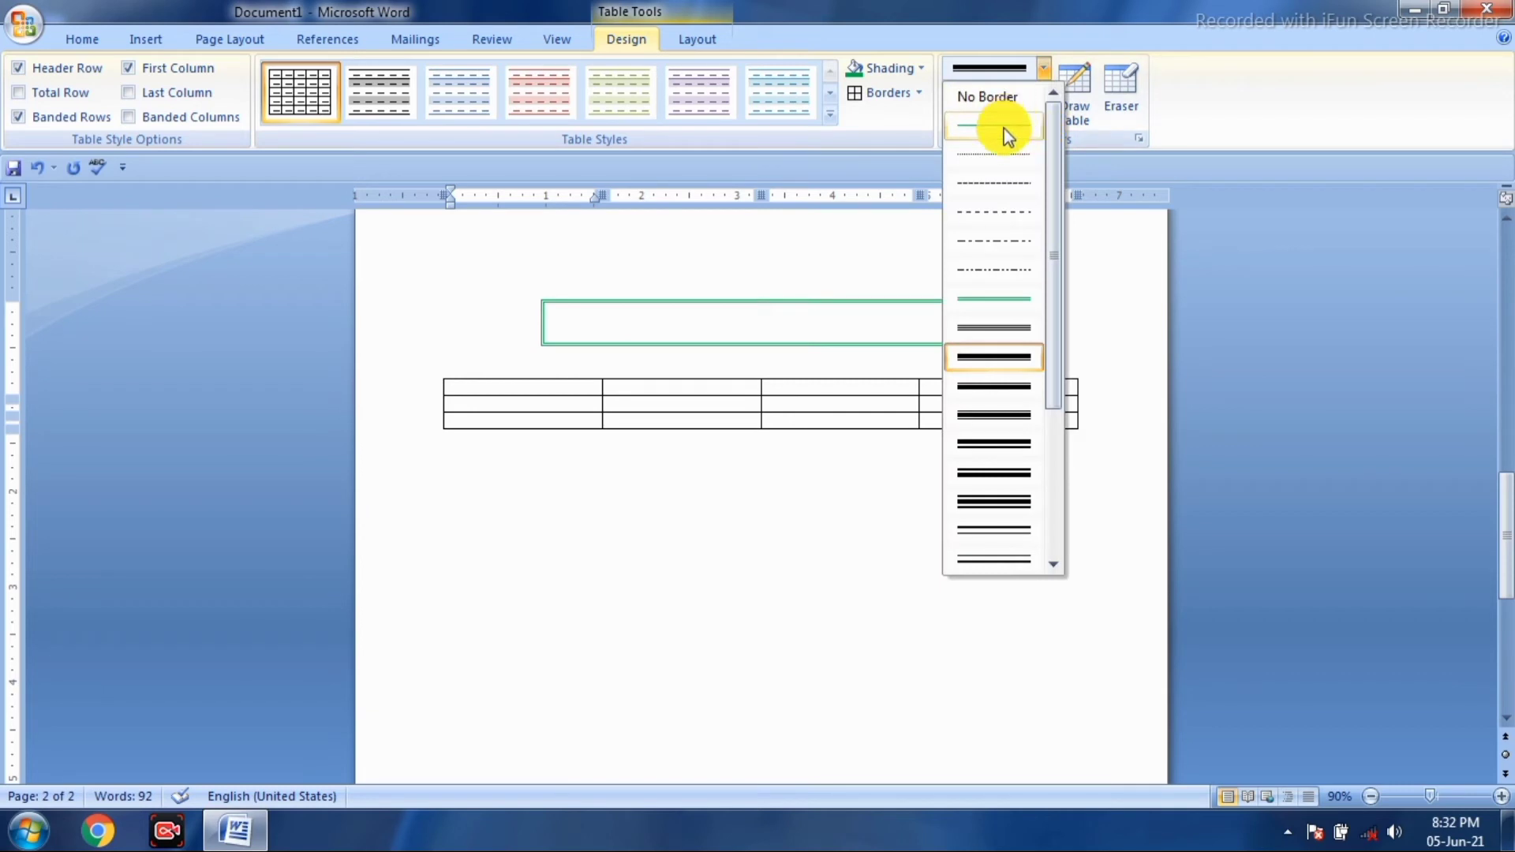
pyautogui.click(1004, 130)
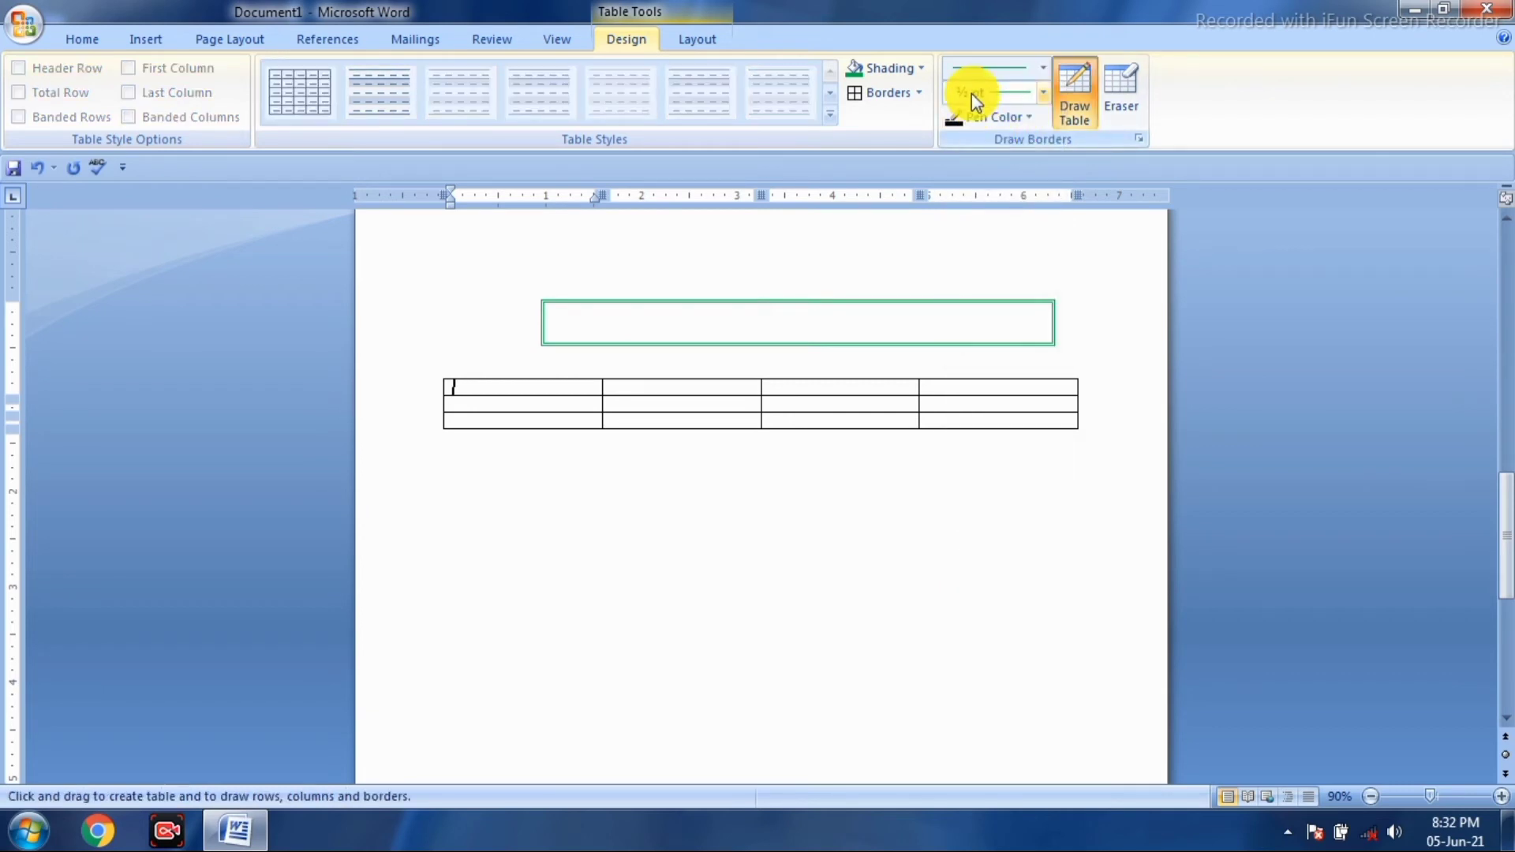
pyautogui.click(696, 38)
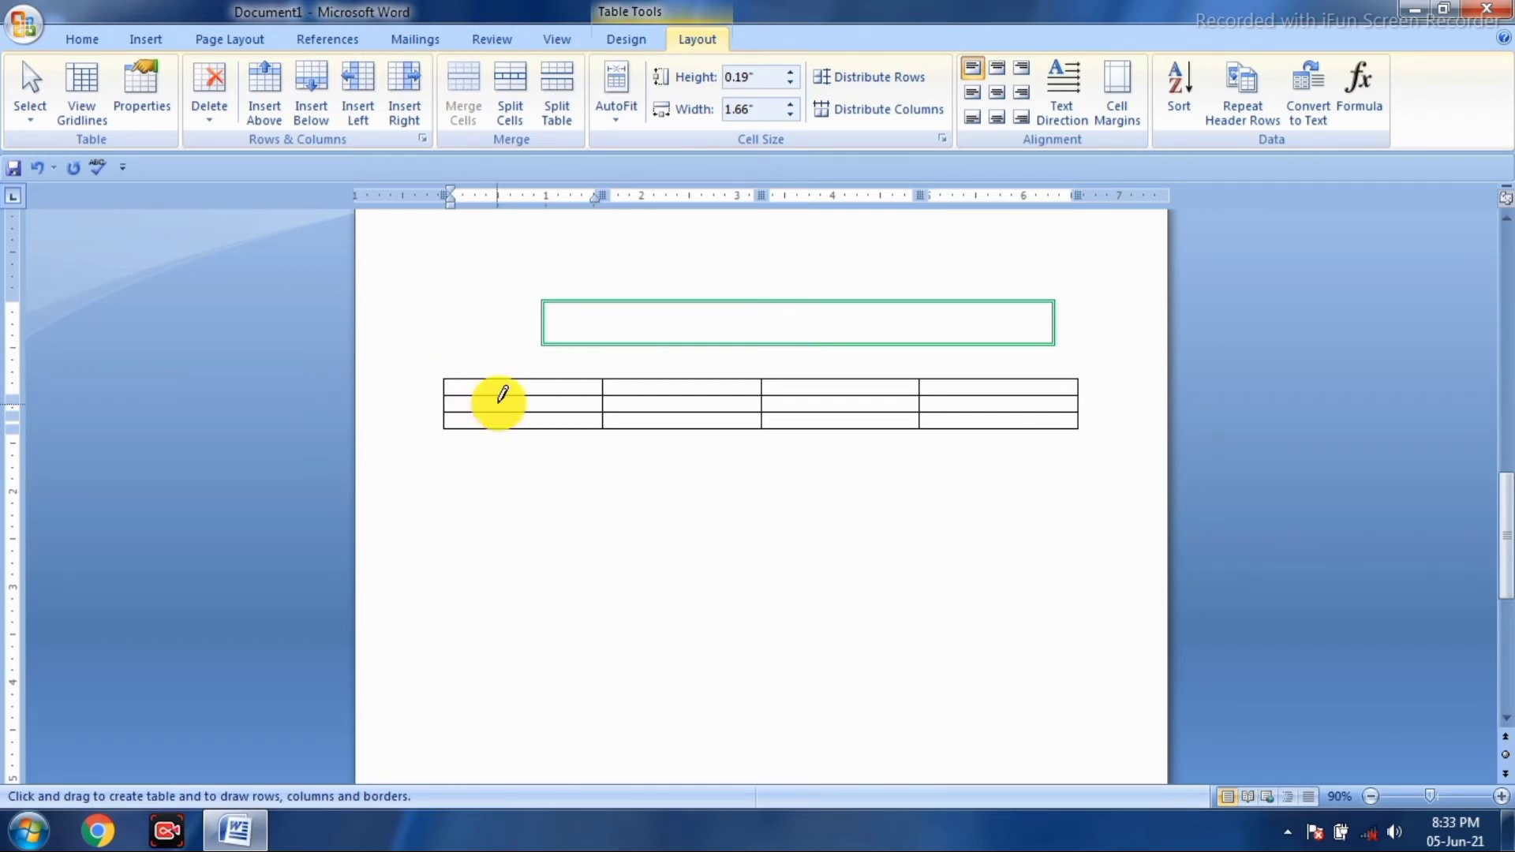
# - Insert six empty rows above the top row of the four-column table
pyautogui.click(264, 121)
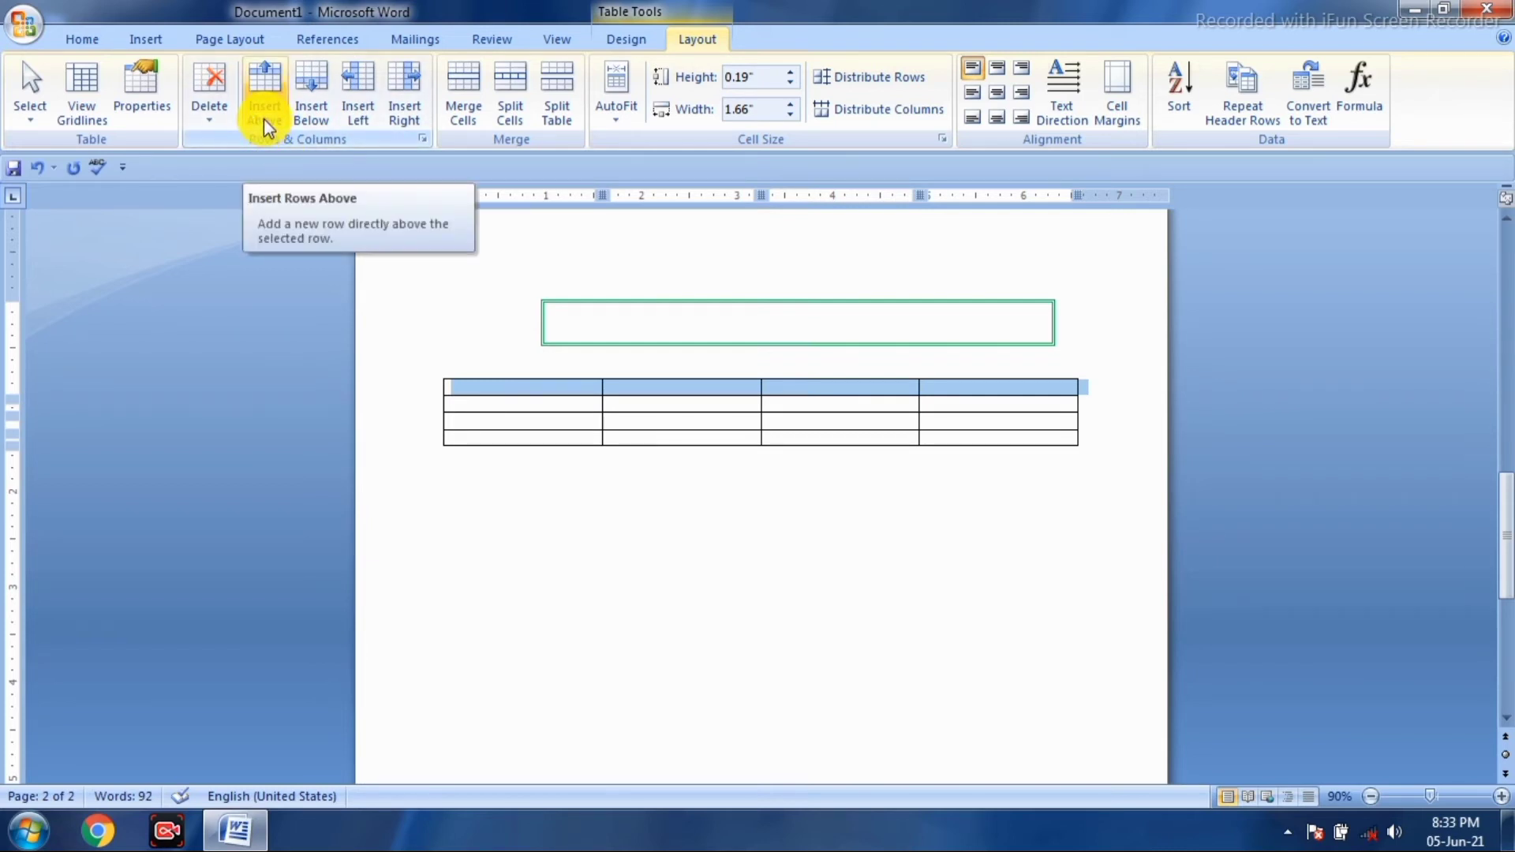
pyautogui.click(264, 118)
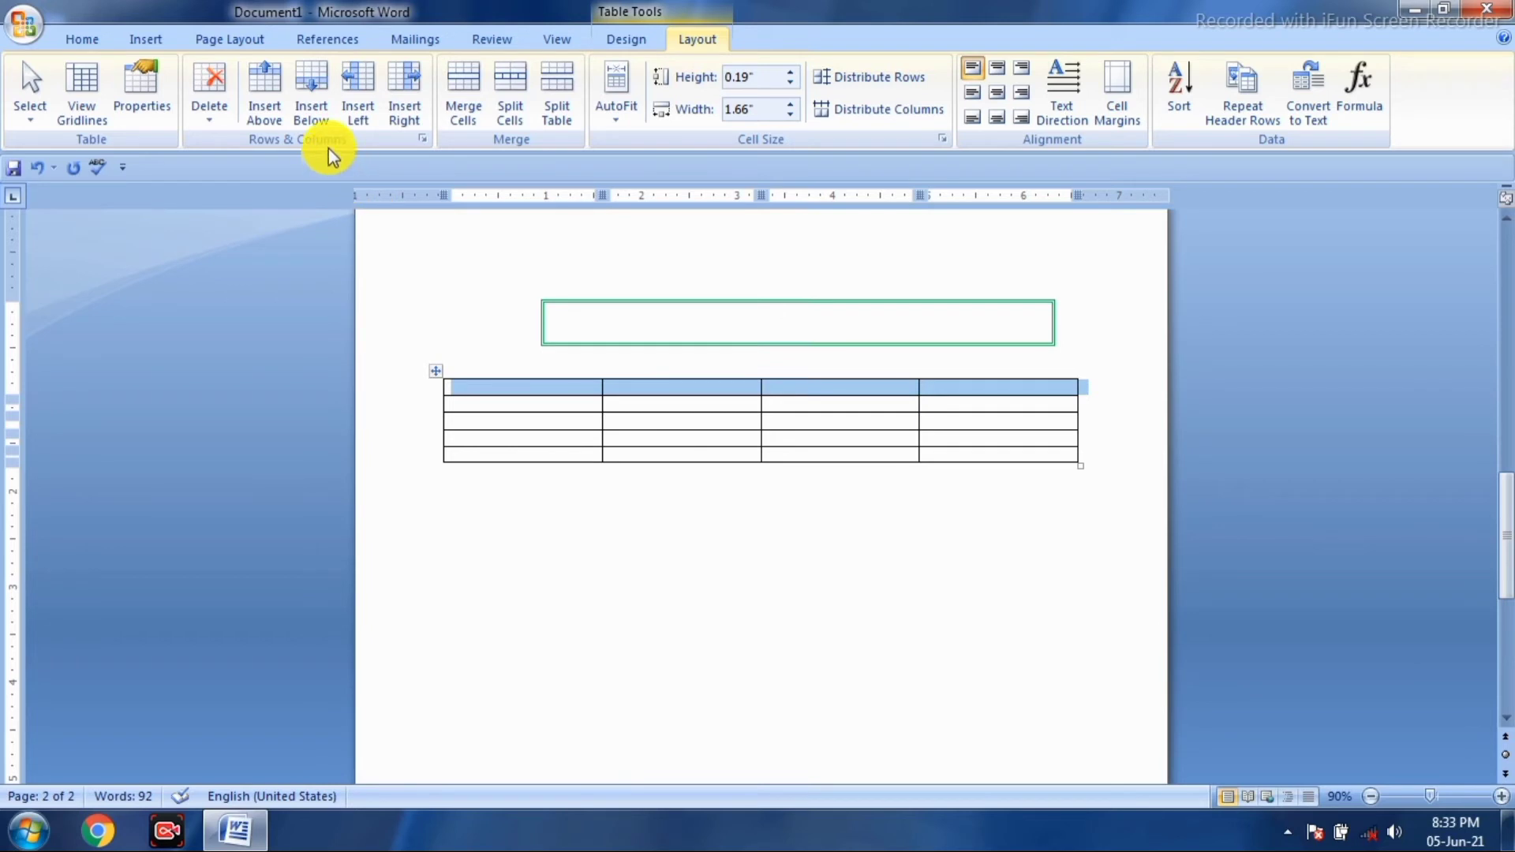
pyautogui.click(268, 107)
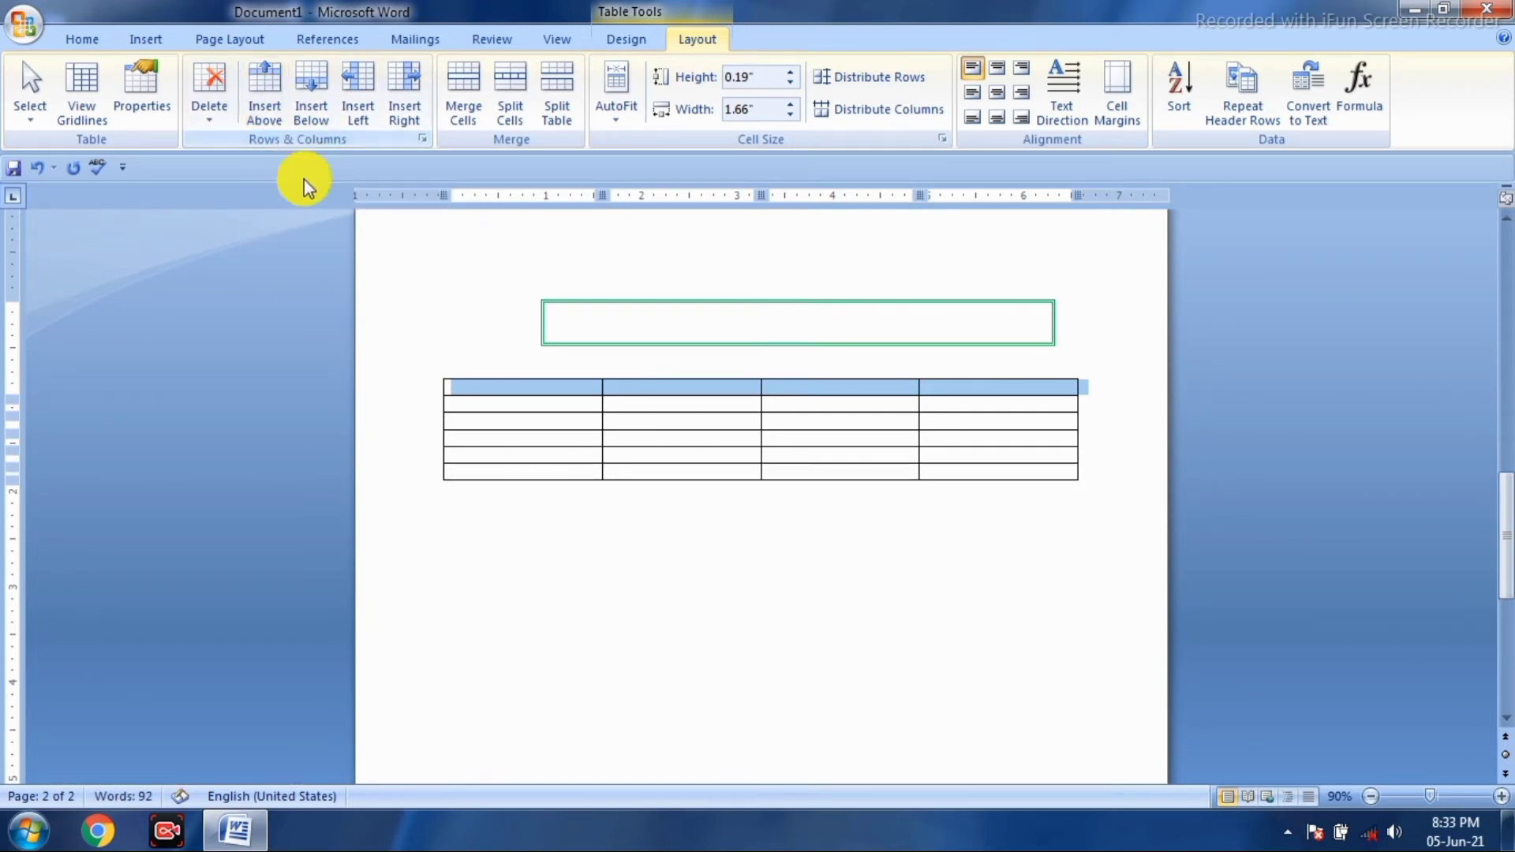
pyautogui.click(260, 119)
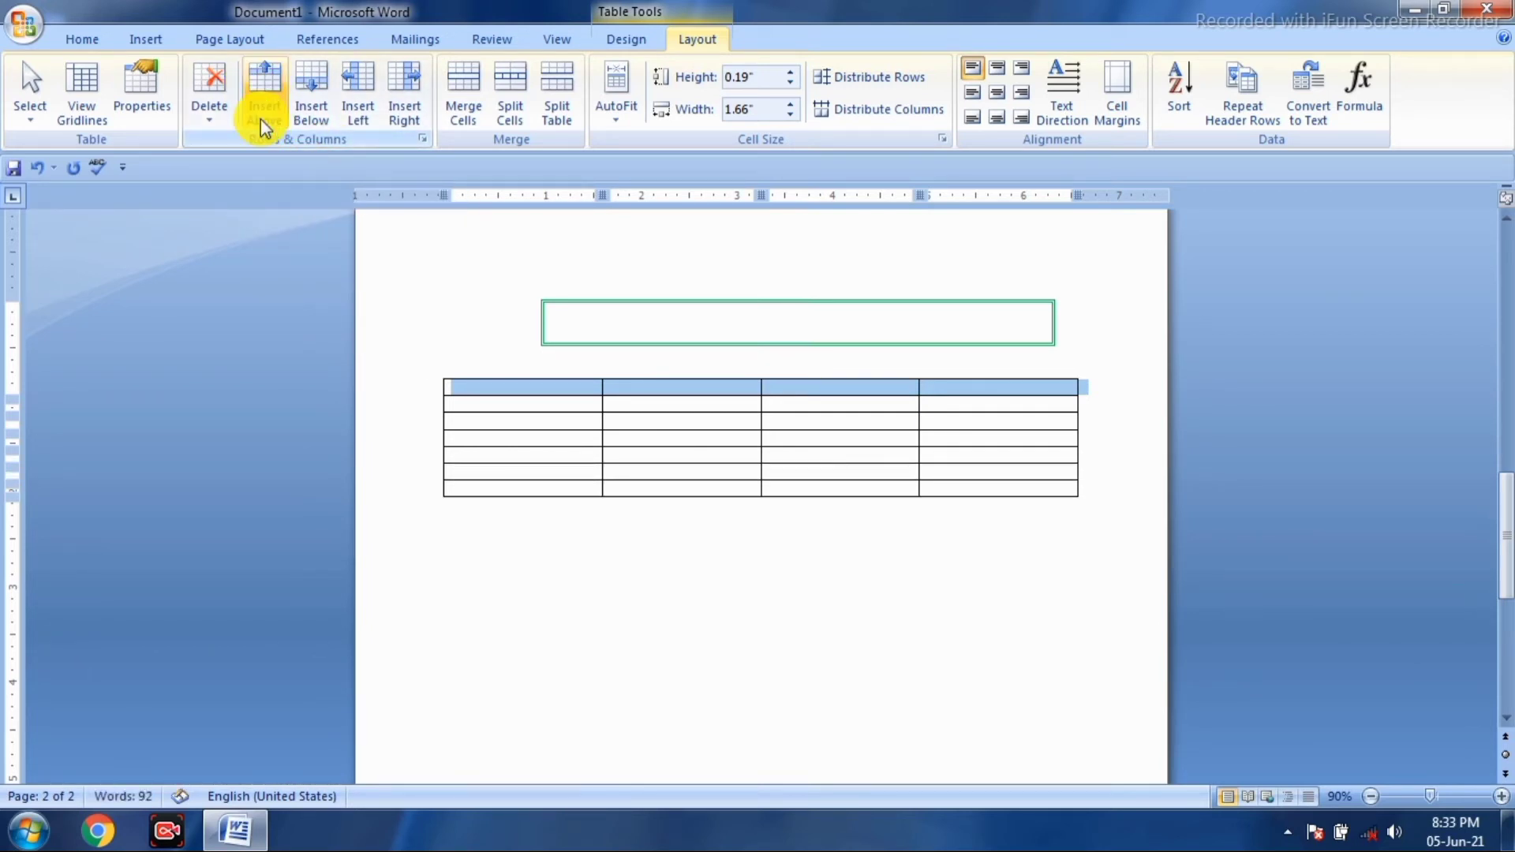
pyautogui.click(261, 118)
pyautogui.click(261, 119)
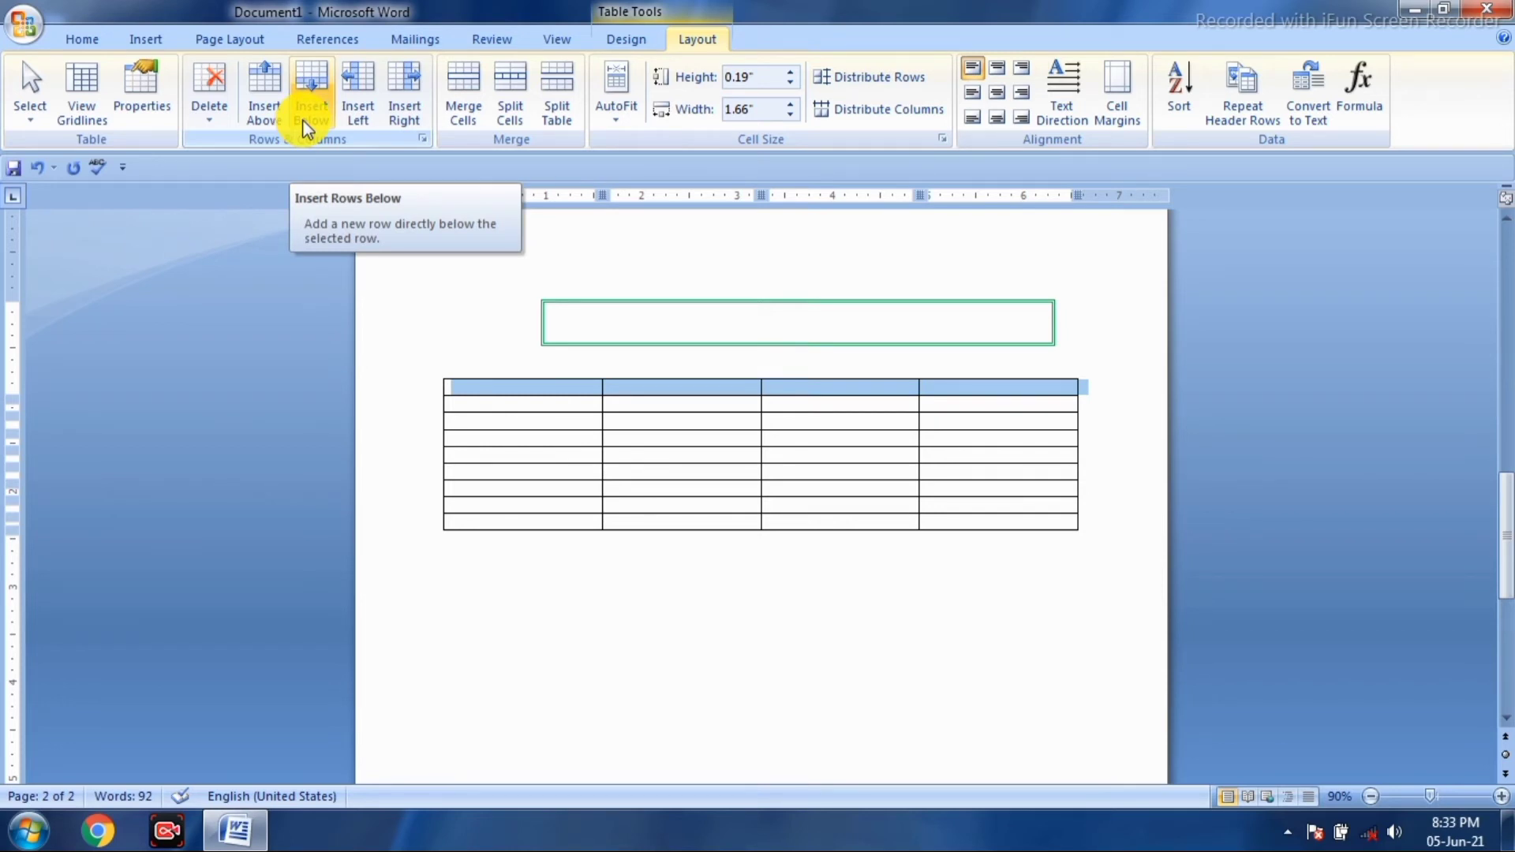
# - Type JDKLFJKLDJFLKDJ in row 7's first cell and FLDKL;SDKFFKLJFJF in the last row's first cell
pyautogui.click(511, 505)
pyautogui.write('JDKLFJKLDJFLKDJ')
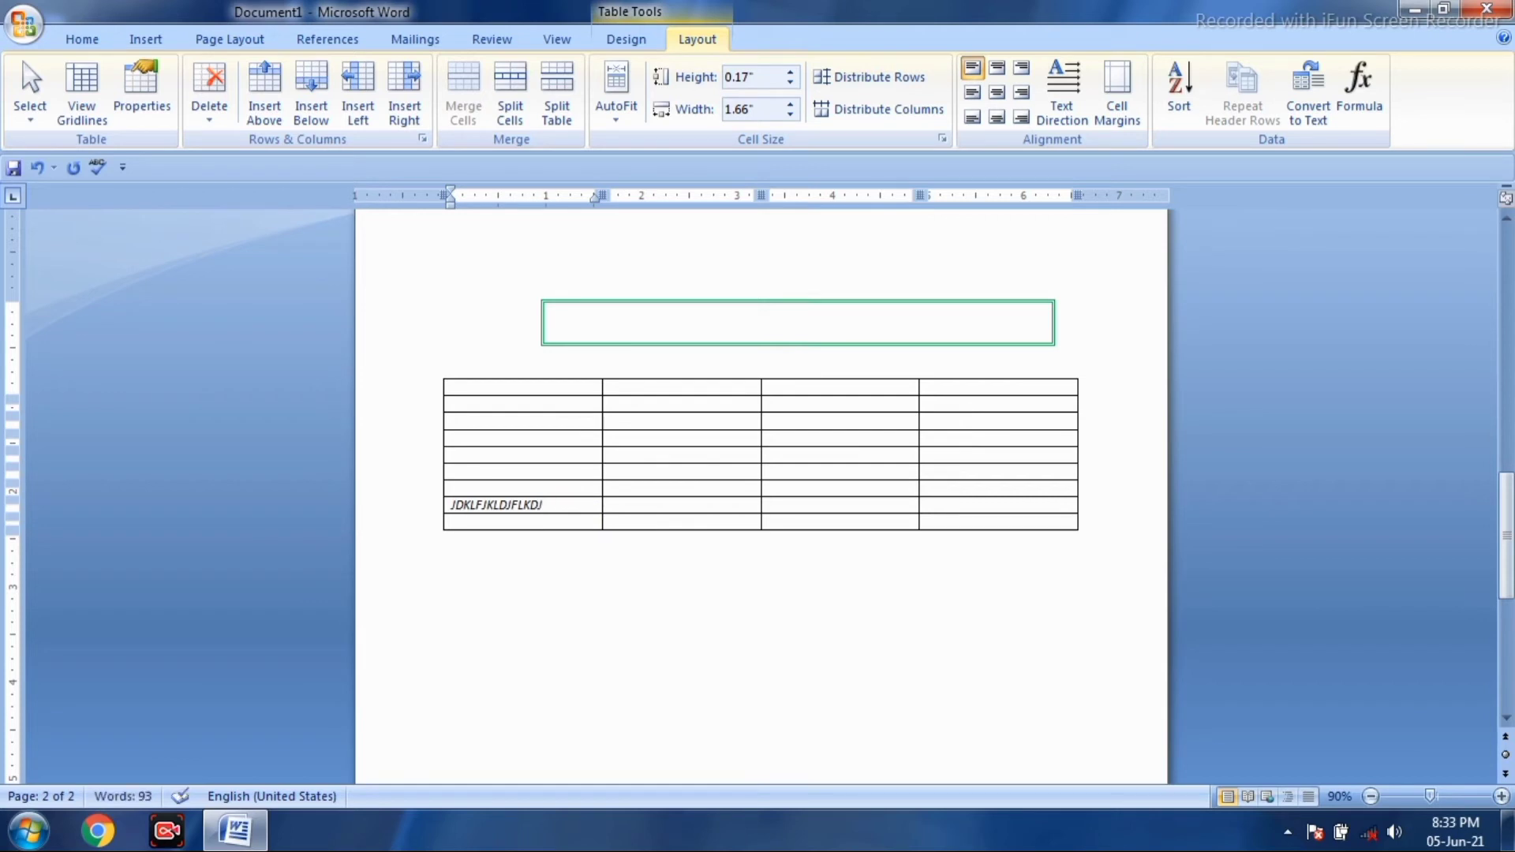
pyautogui.click(568, 517)
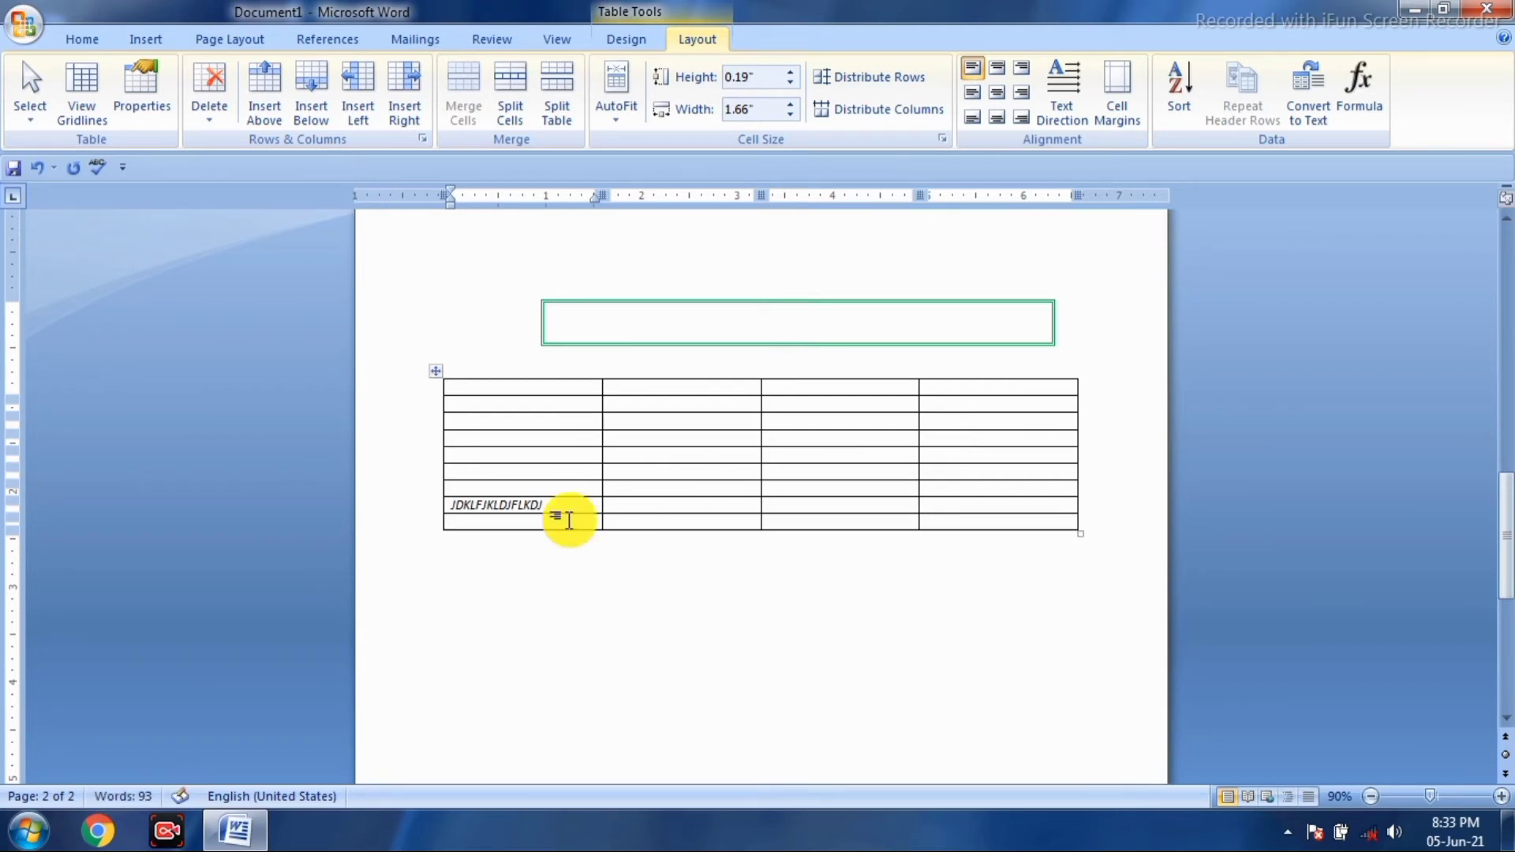
pyautogui.write('FLDKL;SDKFFKLJFJF')
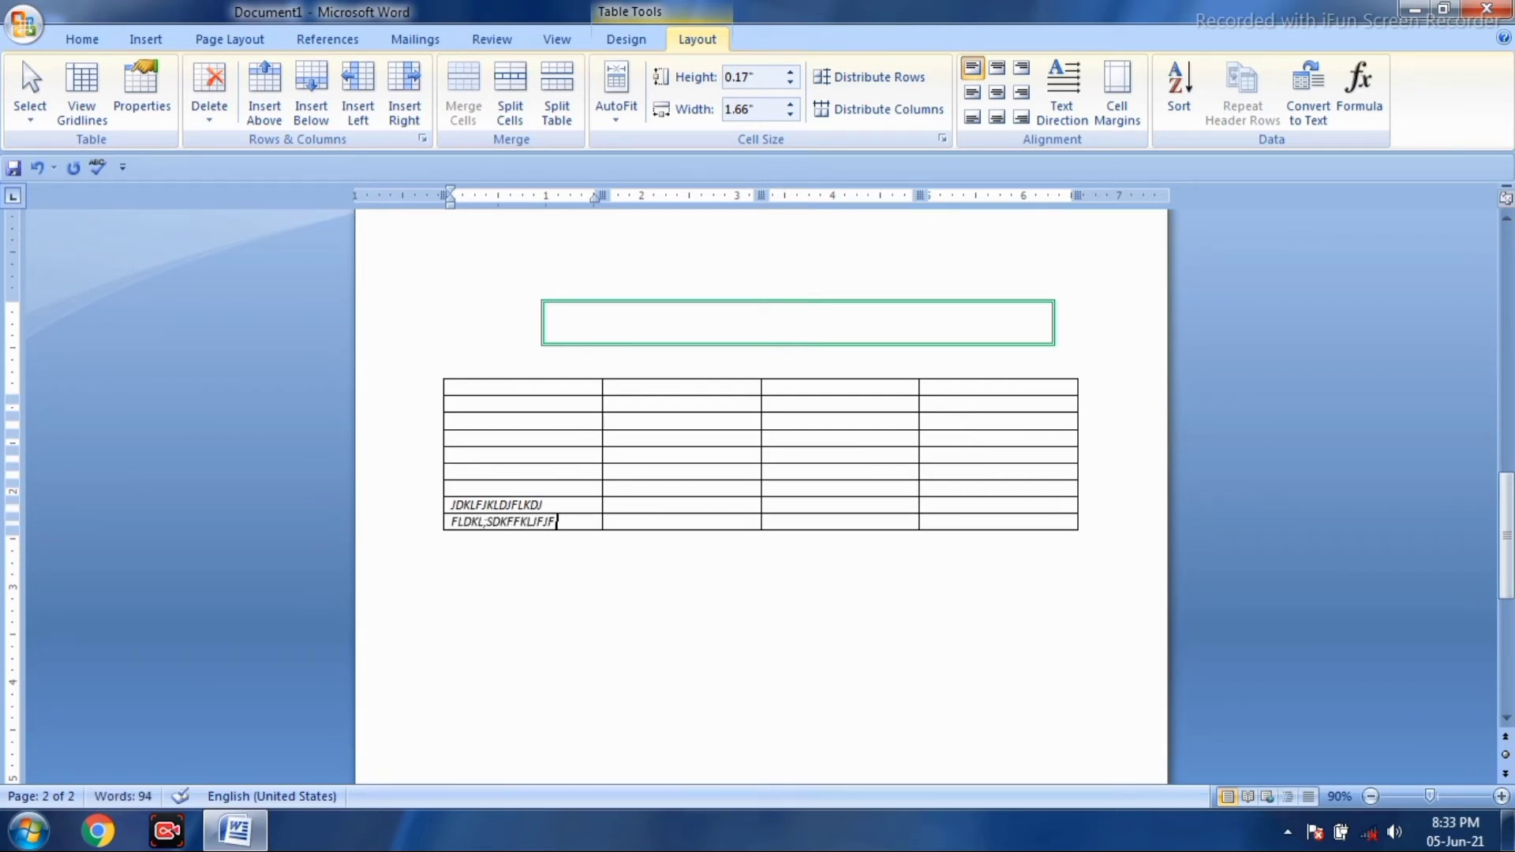
# - Insert five empty rows below the JDKLFJKLDJFLKDJ row
pyautogui.click(546, 505)
pyautogui.click(312, 118)
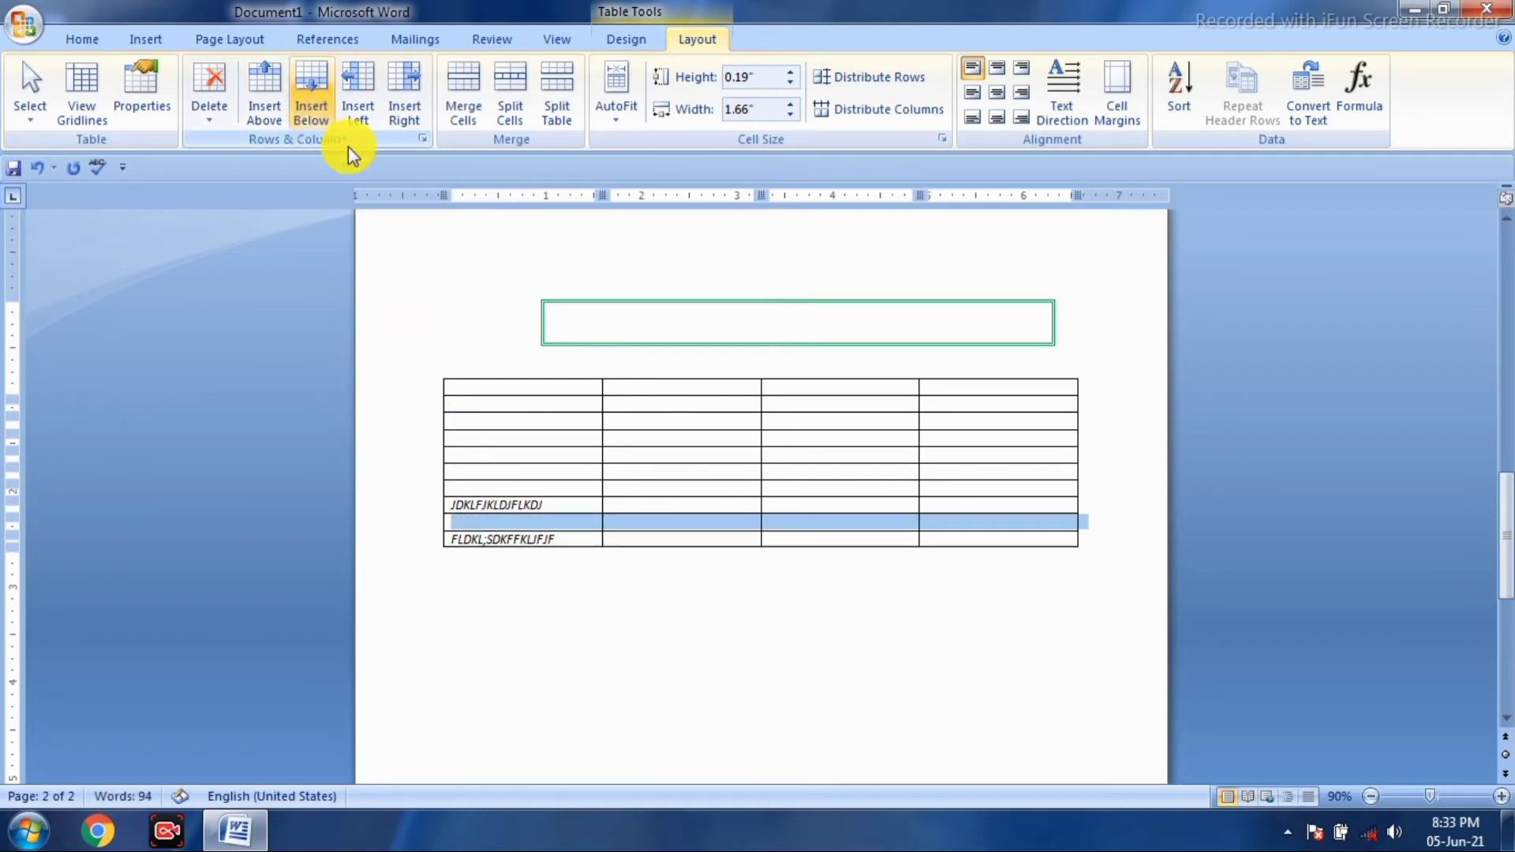
pyautogui.click(550, 508)
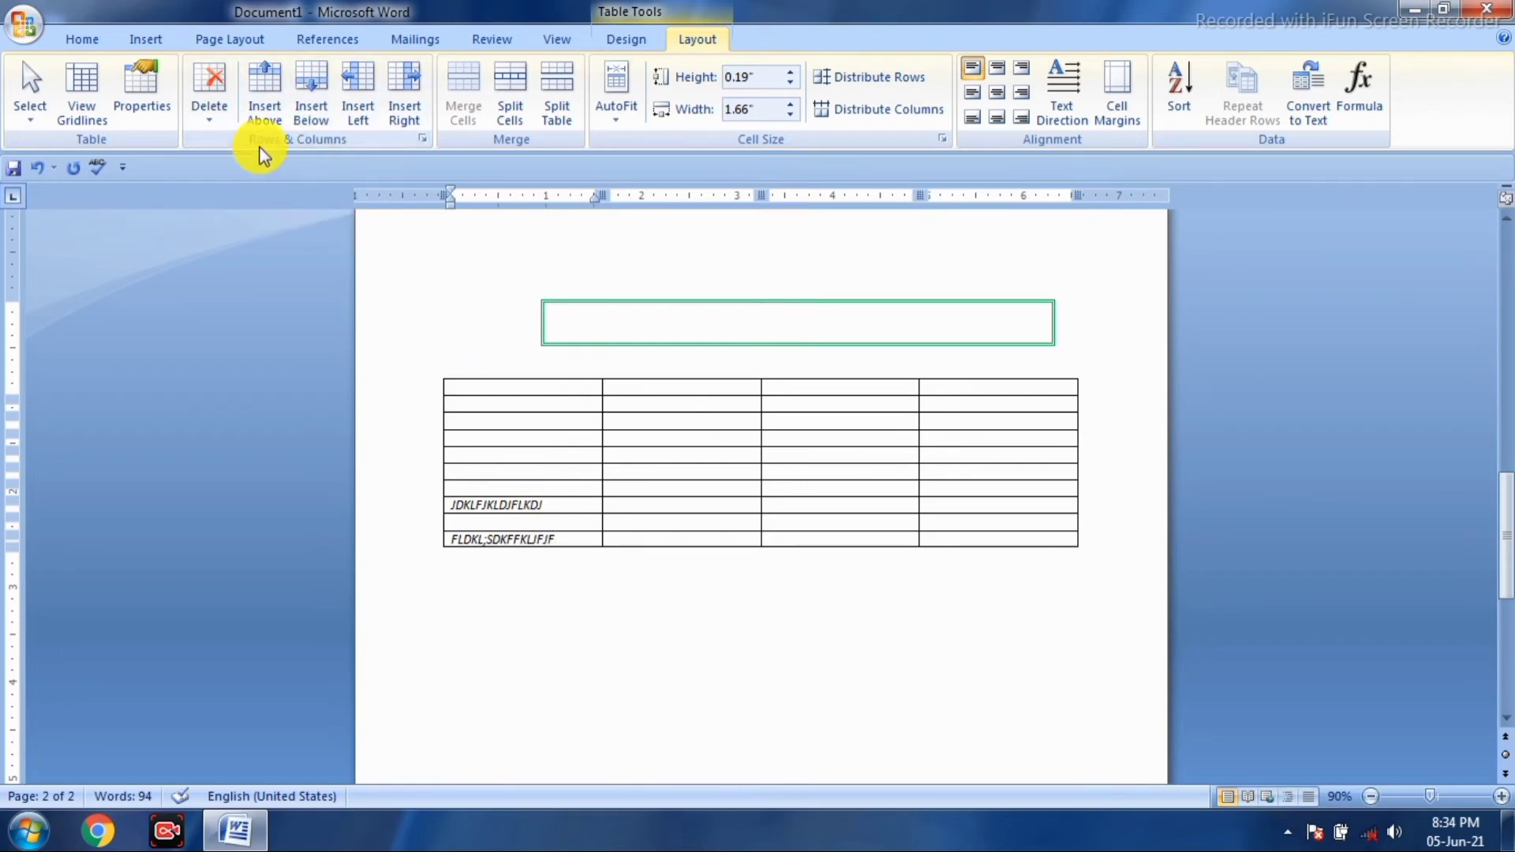
pyautogui.click(316, 112)
pyautogui.click(310, 98)
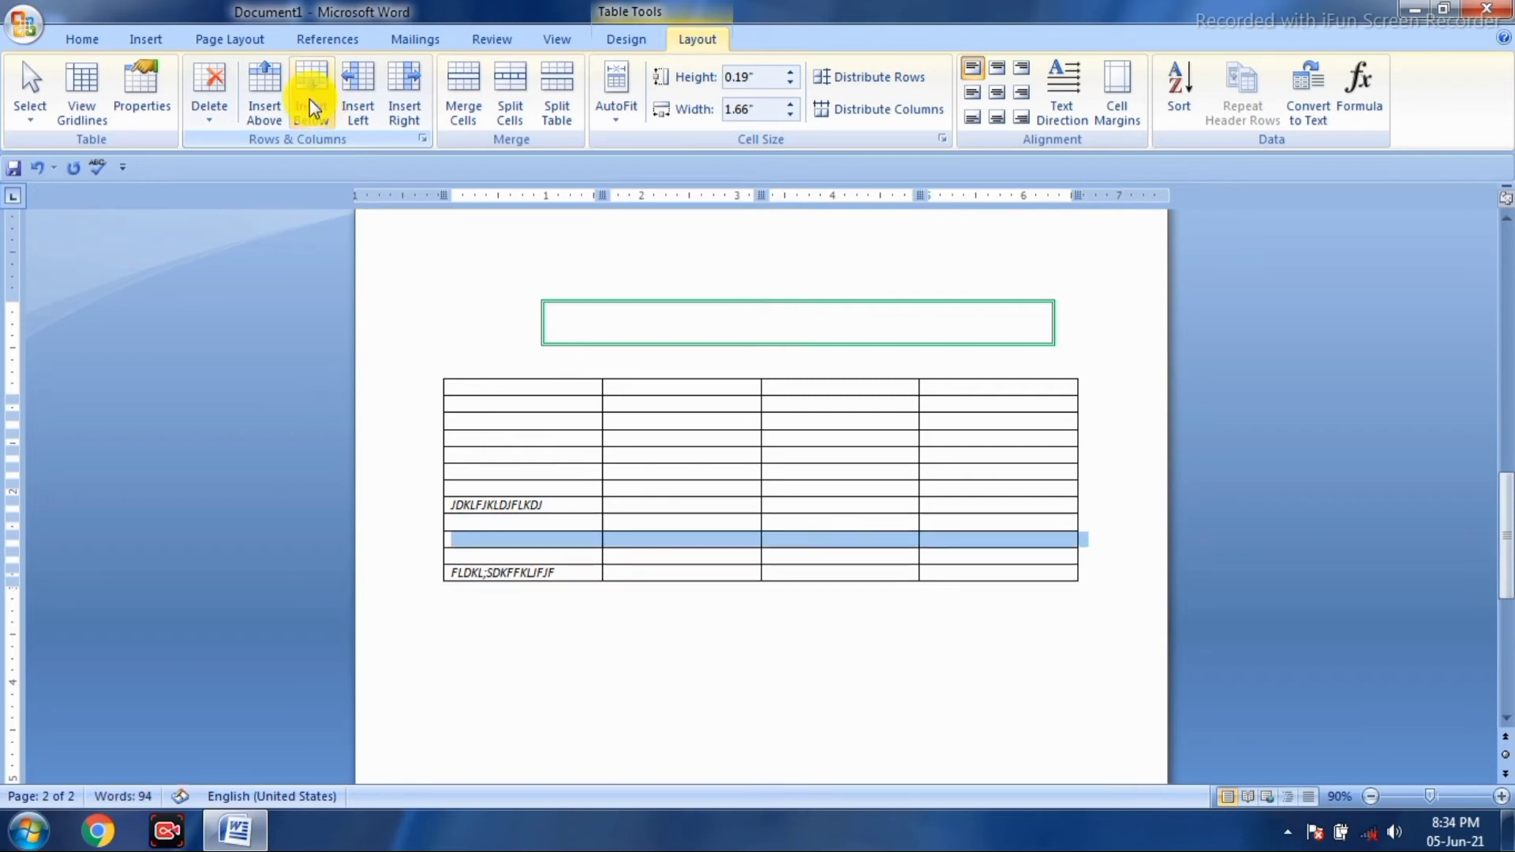
pyautogui.click(308, 97)
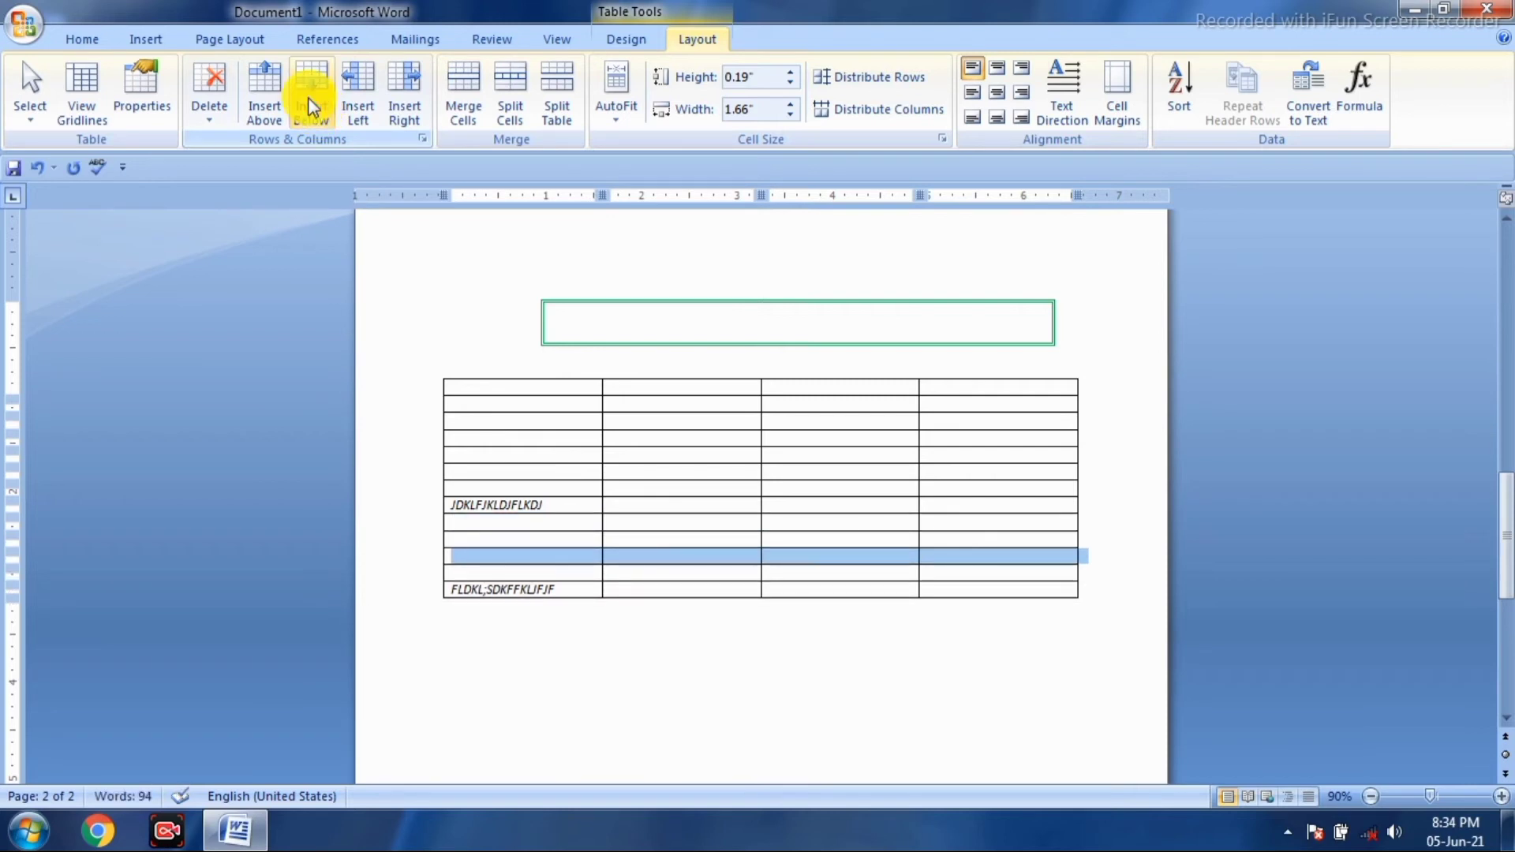
pyautogui.click(308, 97)
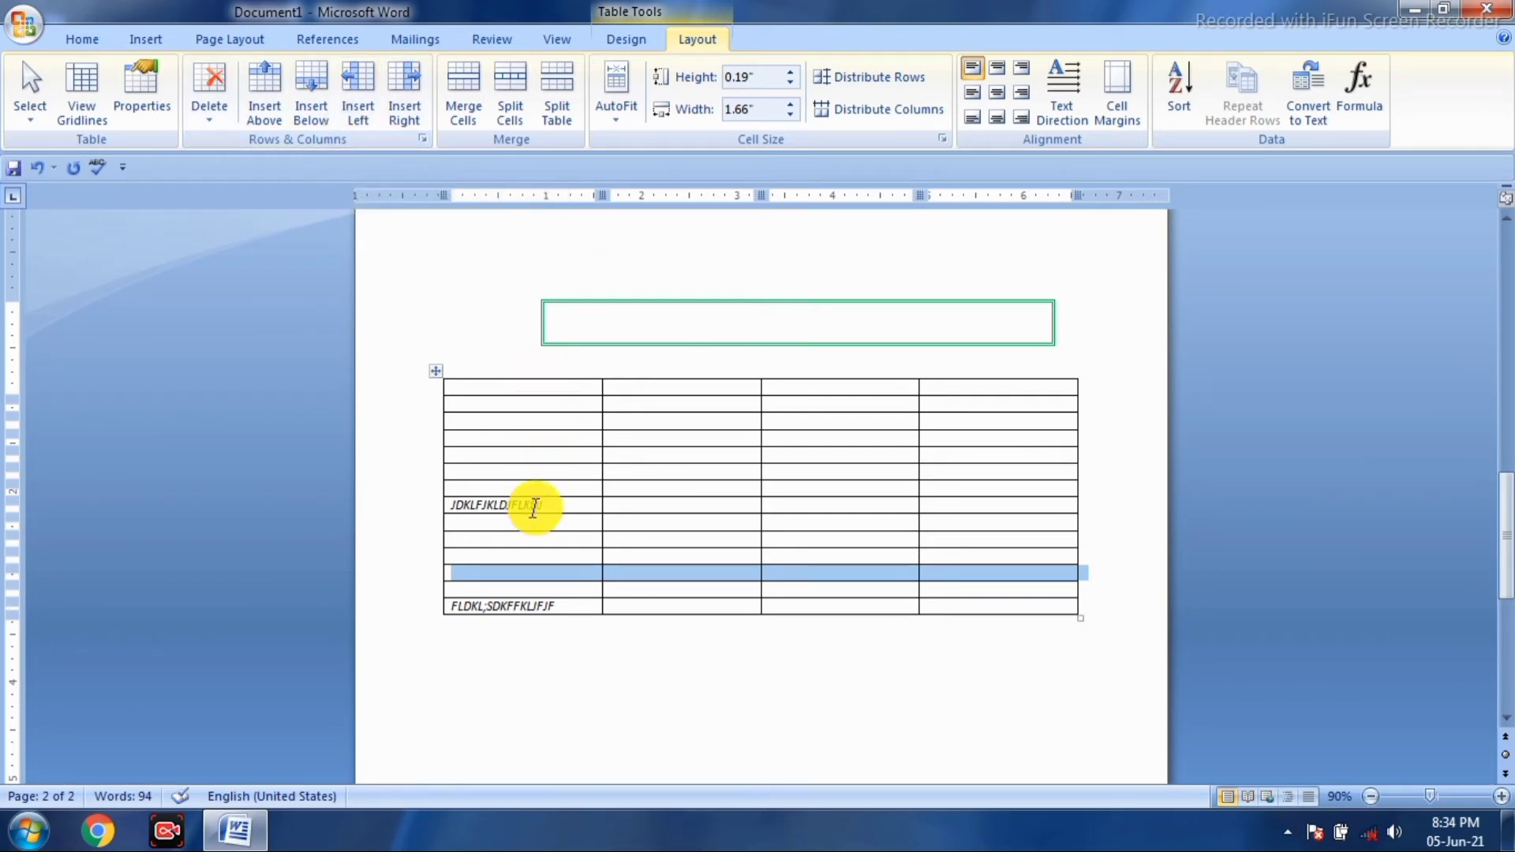
pyautogui.click(532, 537)
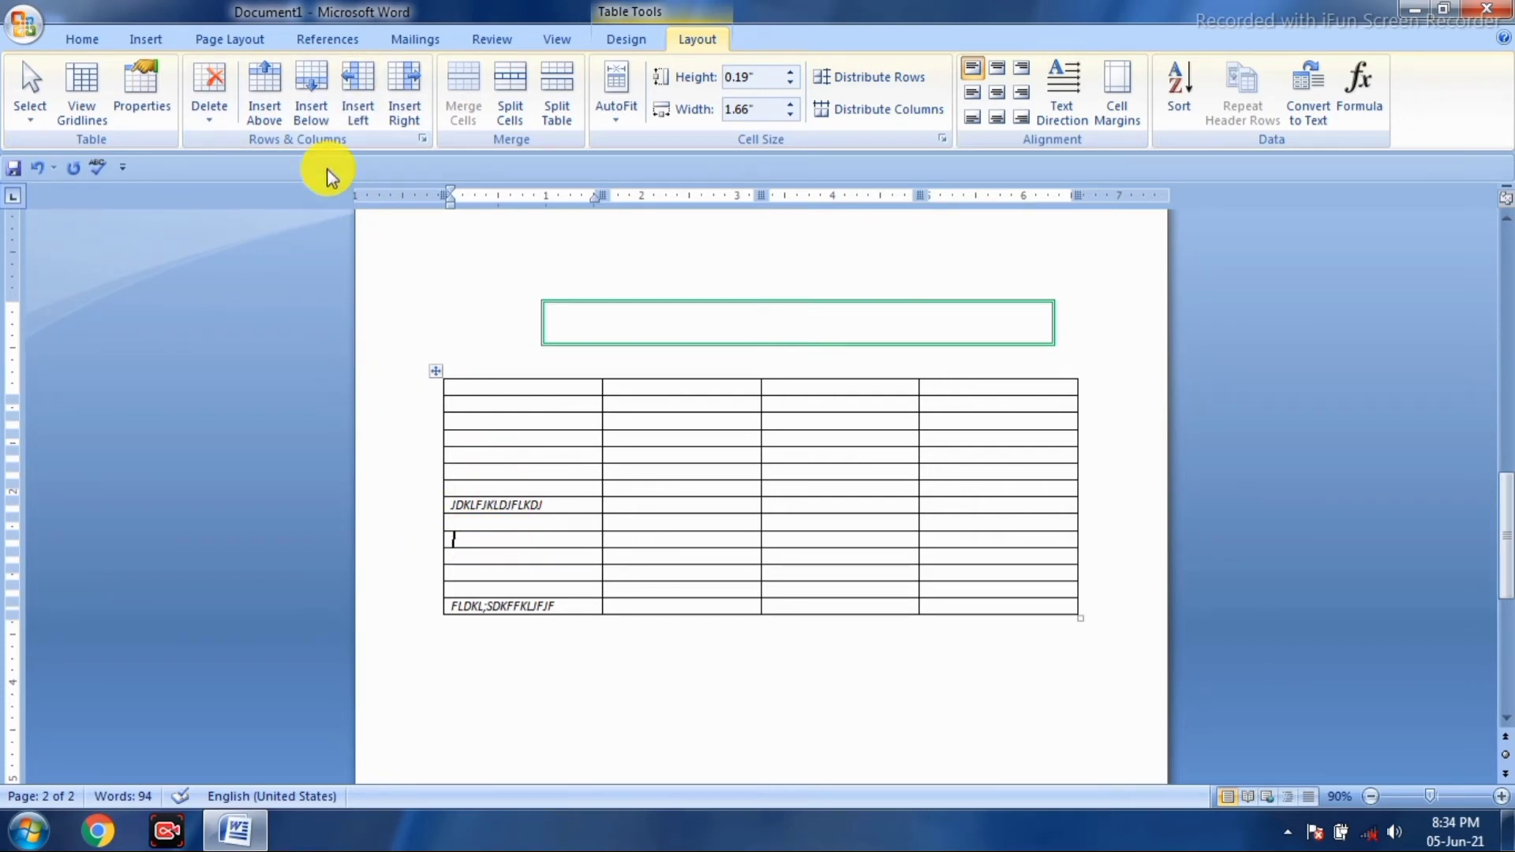
# - Add two empty columns at the table's left edge and one to the right, making seven columns
pyautogui.click(357, 120)
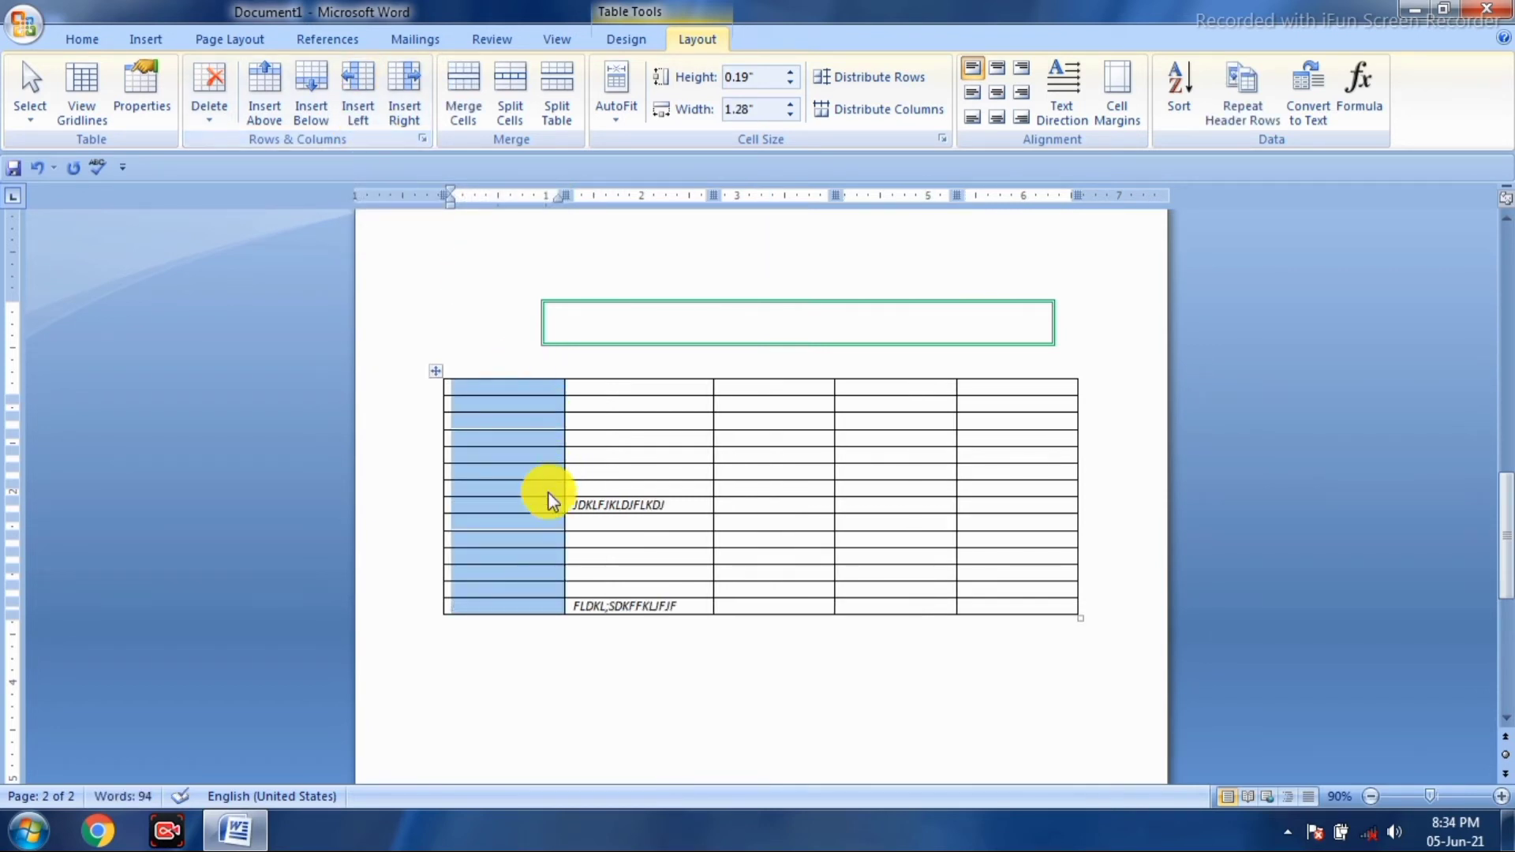
pyautogui.click(536, 504)
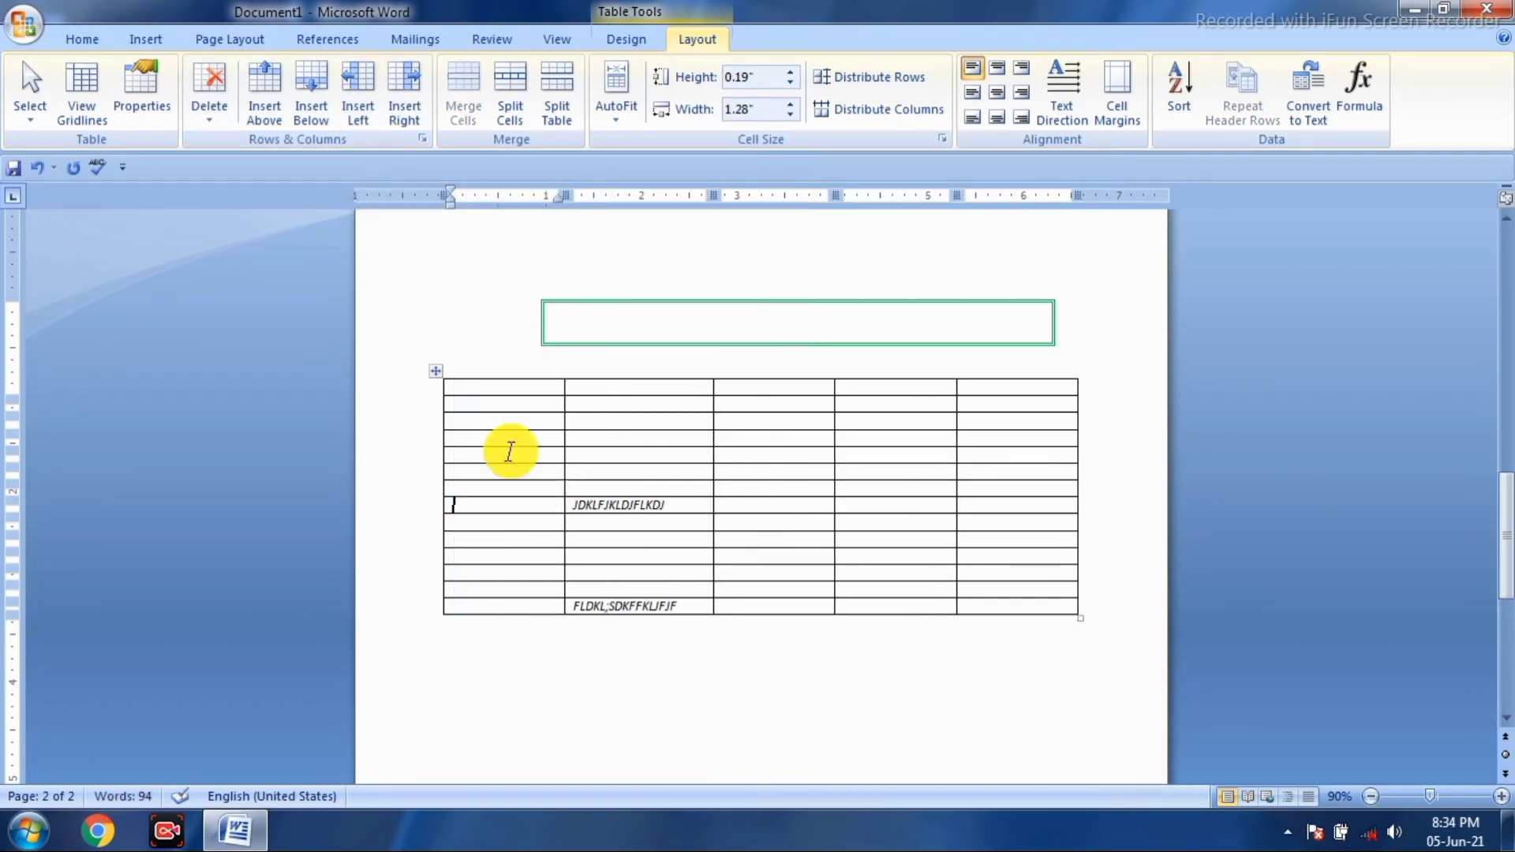
pyautogui.click(348, 112)
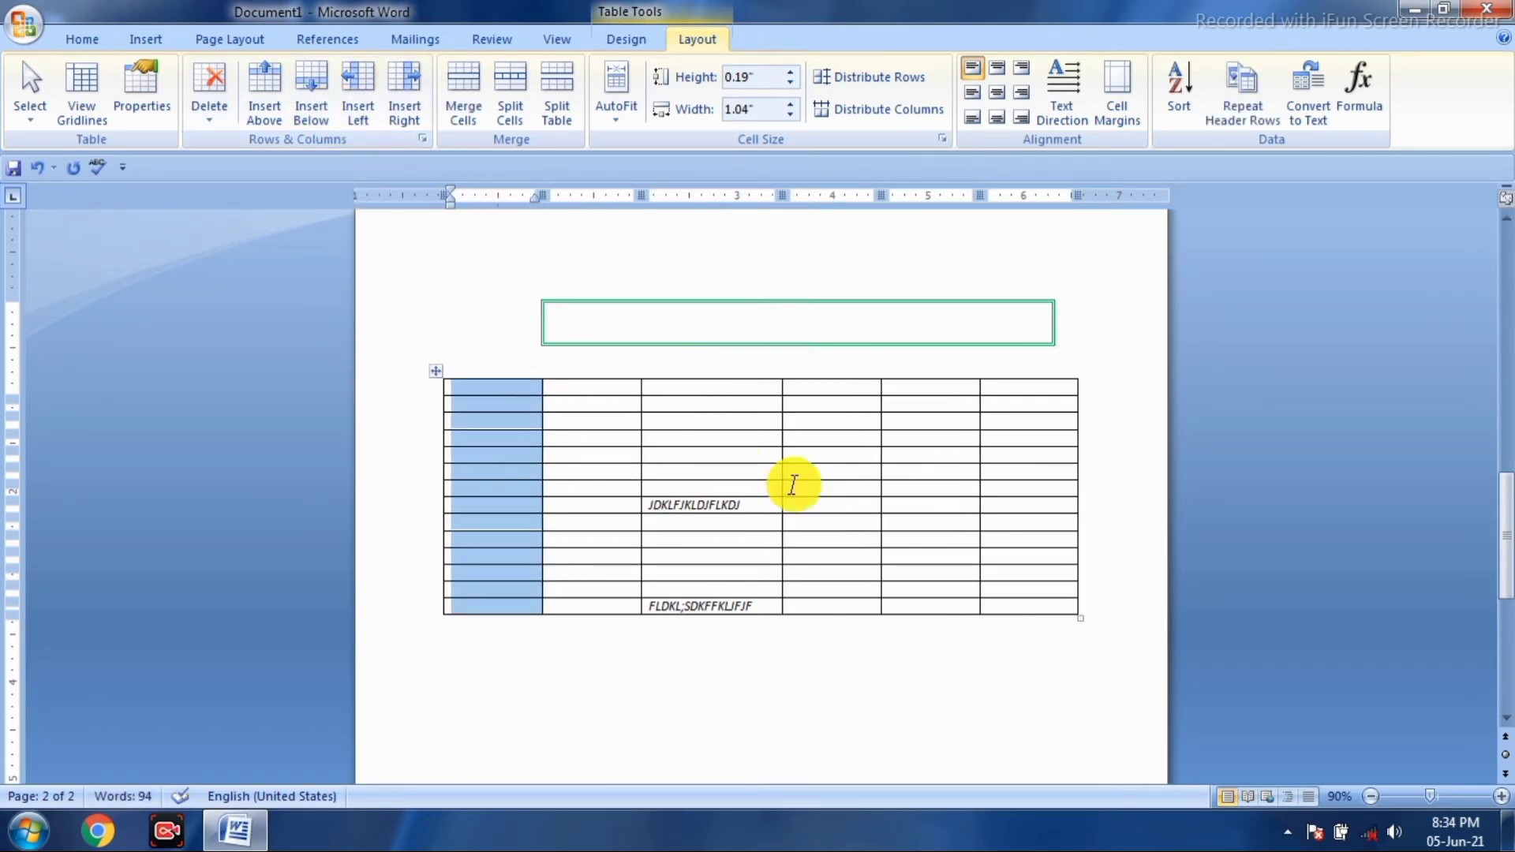
pyautogui.click(838, 476)
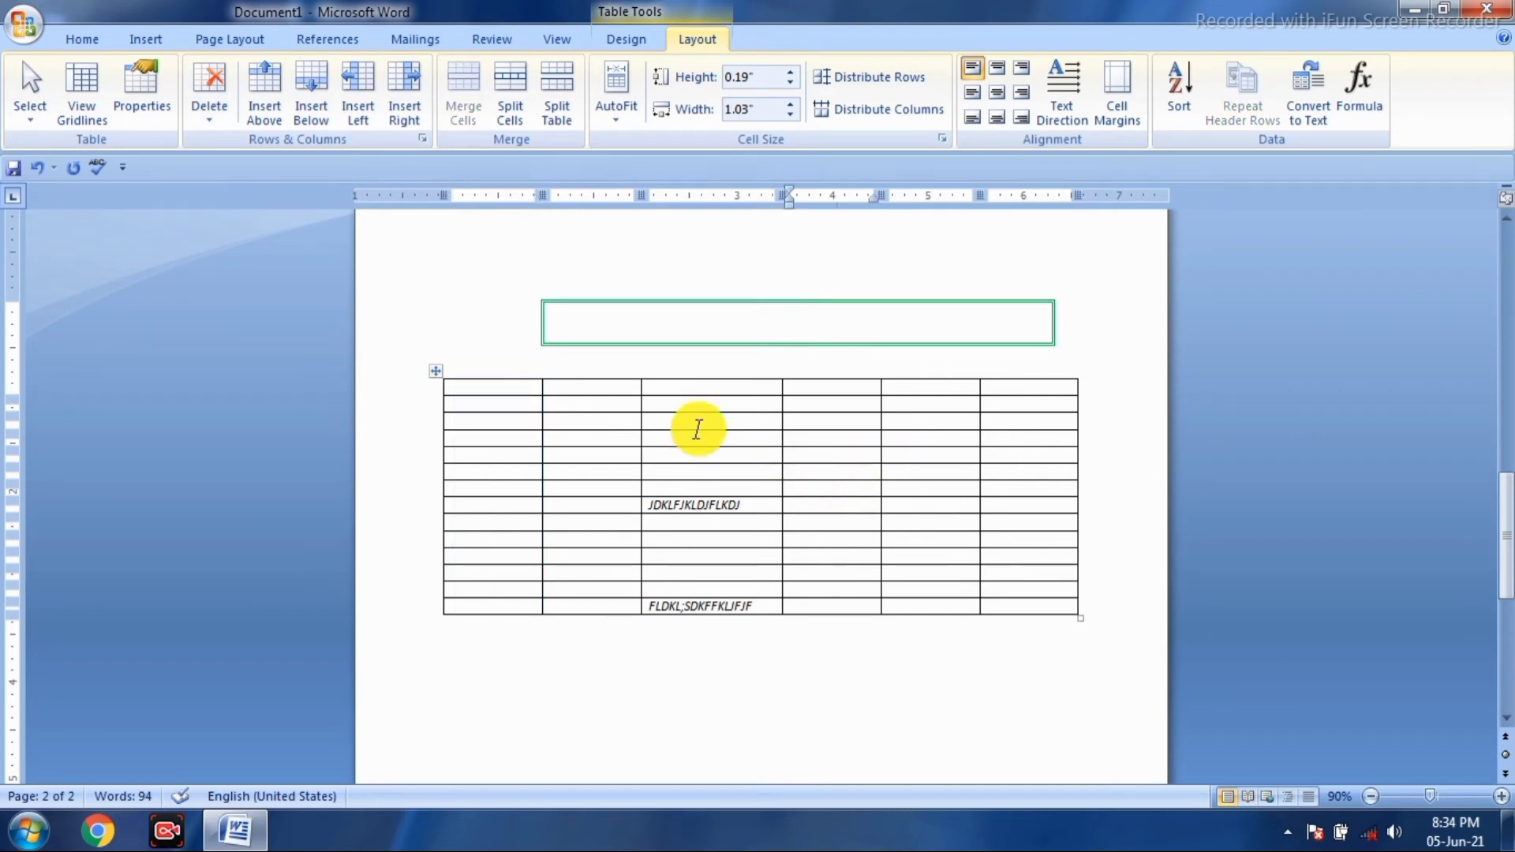
pyautogui.click(403, 112)
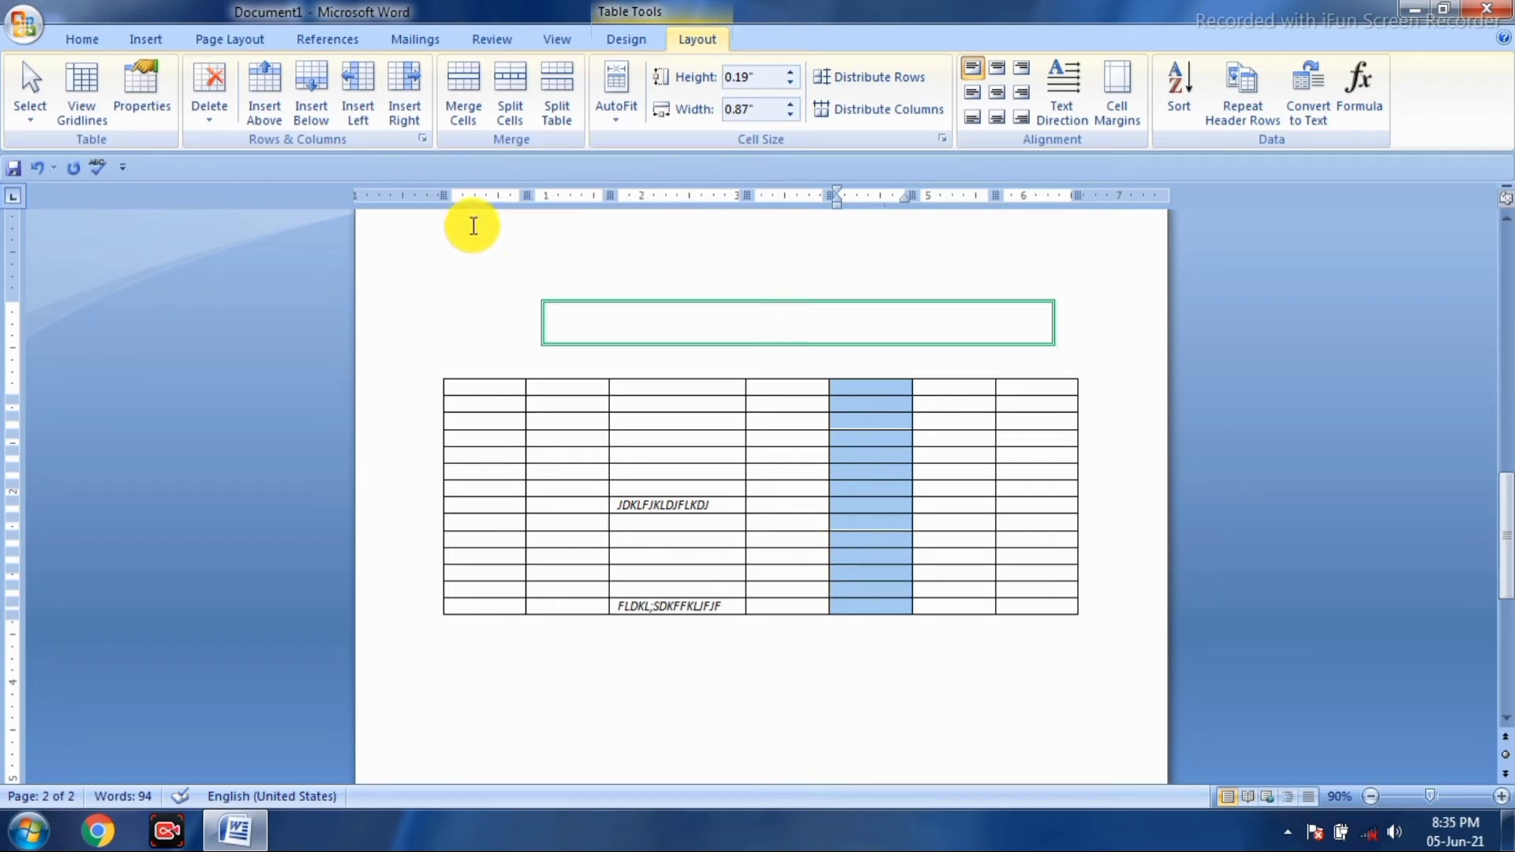
pyautogui.click(568, 450)
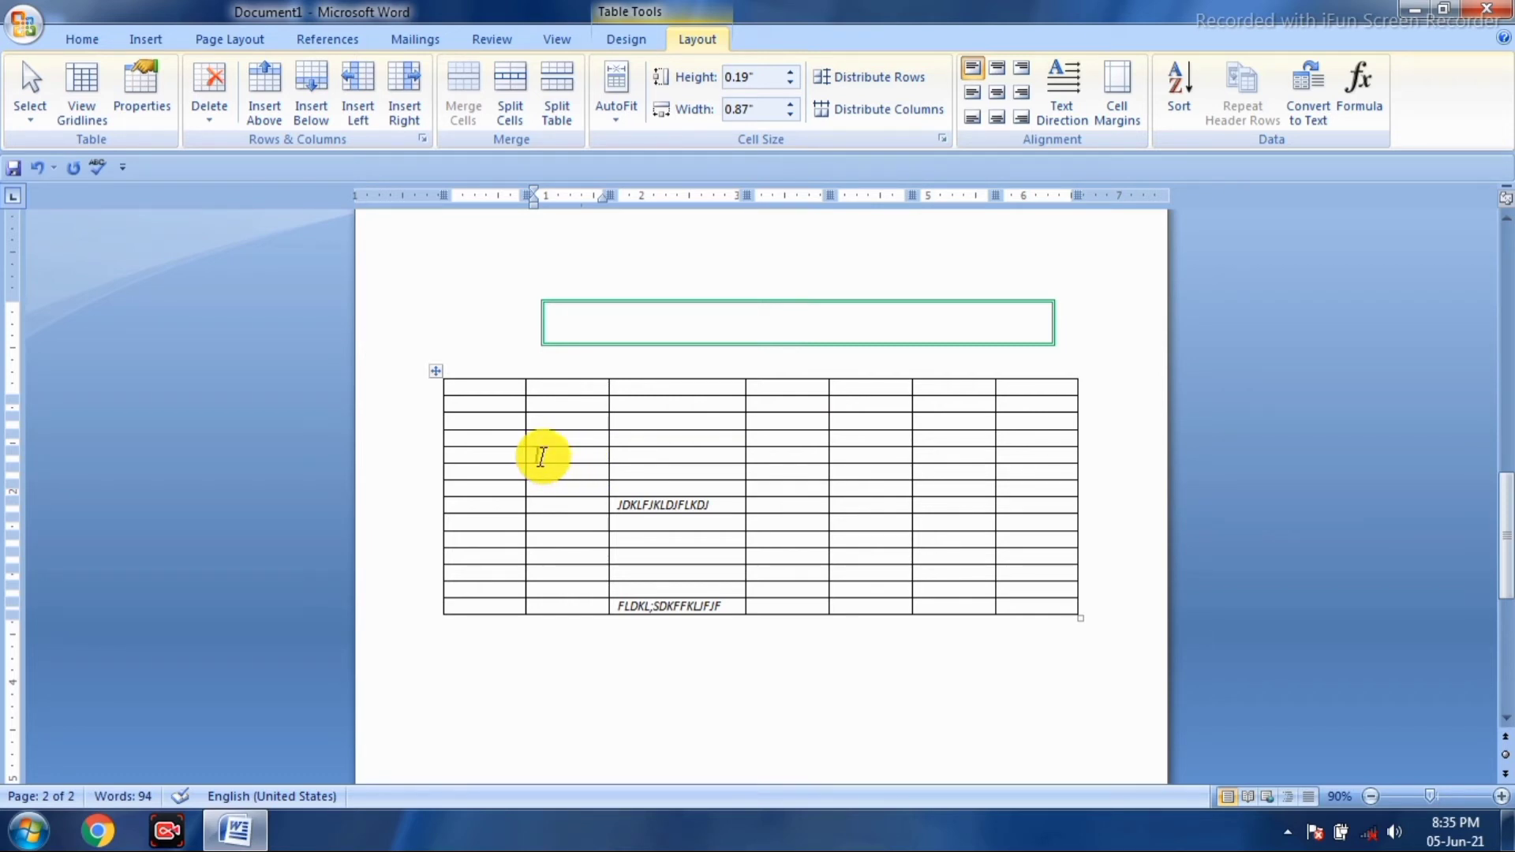
# - Merge a two-row cell block from column 2 and type the L;KHL;GKHLKGHHLHFGHFHH text into it
pyautogui.hotkey('shift', 'Right')
pyautogui.hotkey('shift', 'Right')
pyautogui.hotkey('shift', 'Right')
pyautogui.hotkey('shift', 'Right')
pyautogui.hotkey('shift', 'Right')
pyautogui.hotkey('shift', 'Right')
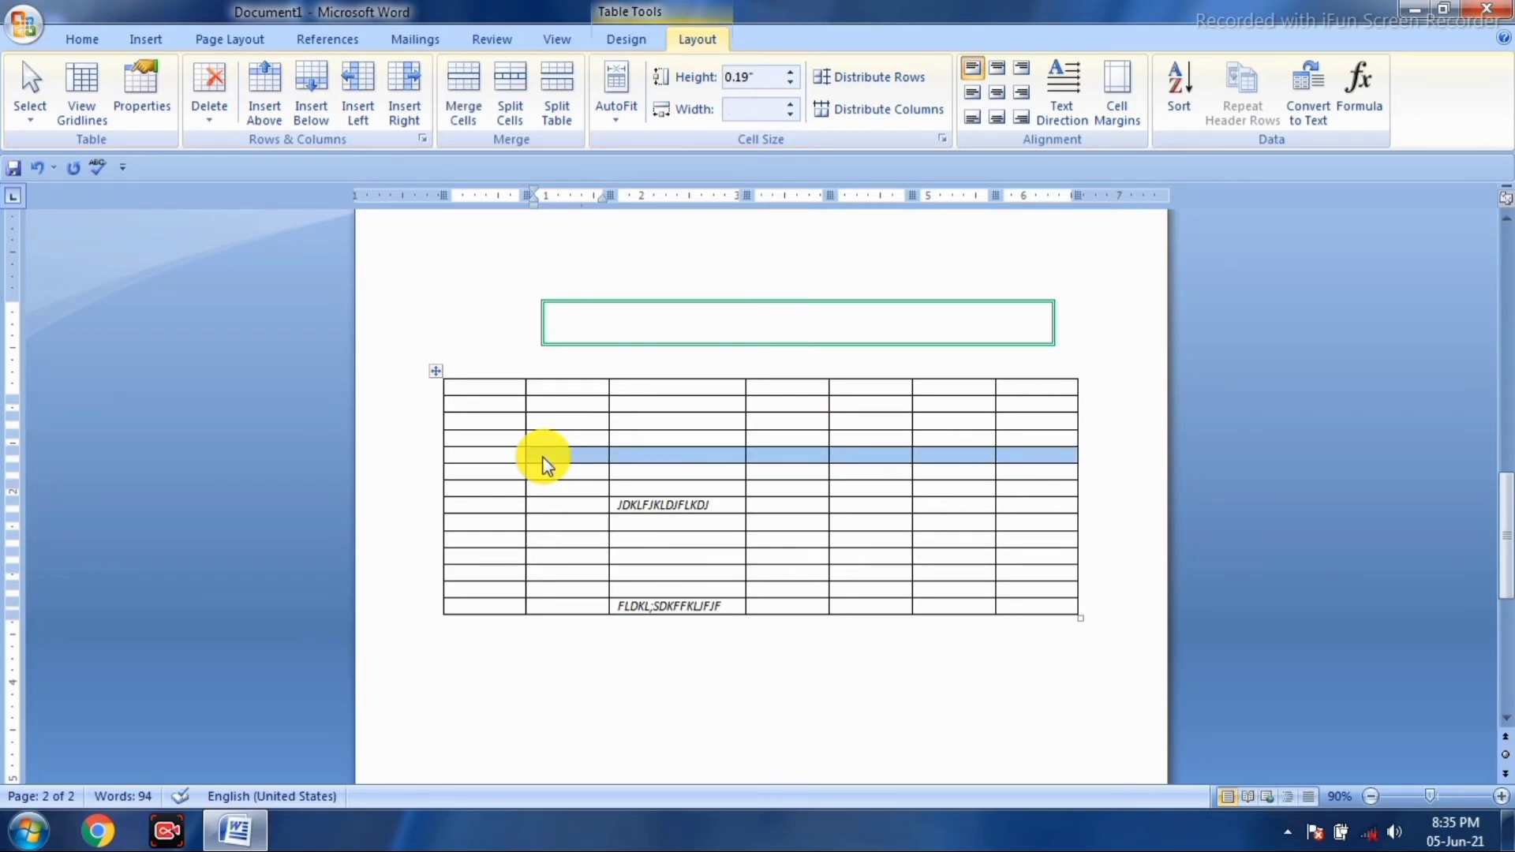
pyautogui.hotkey('shift', 'Down')
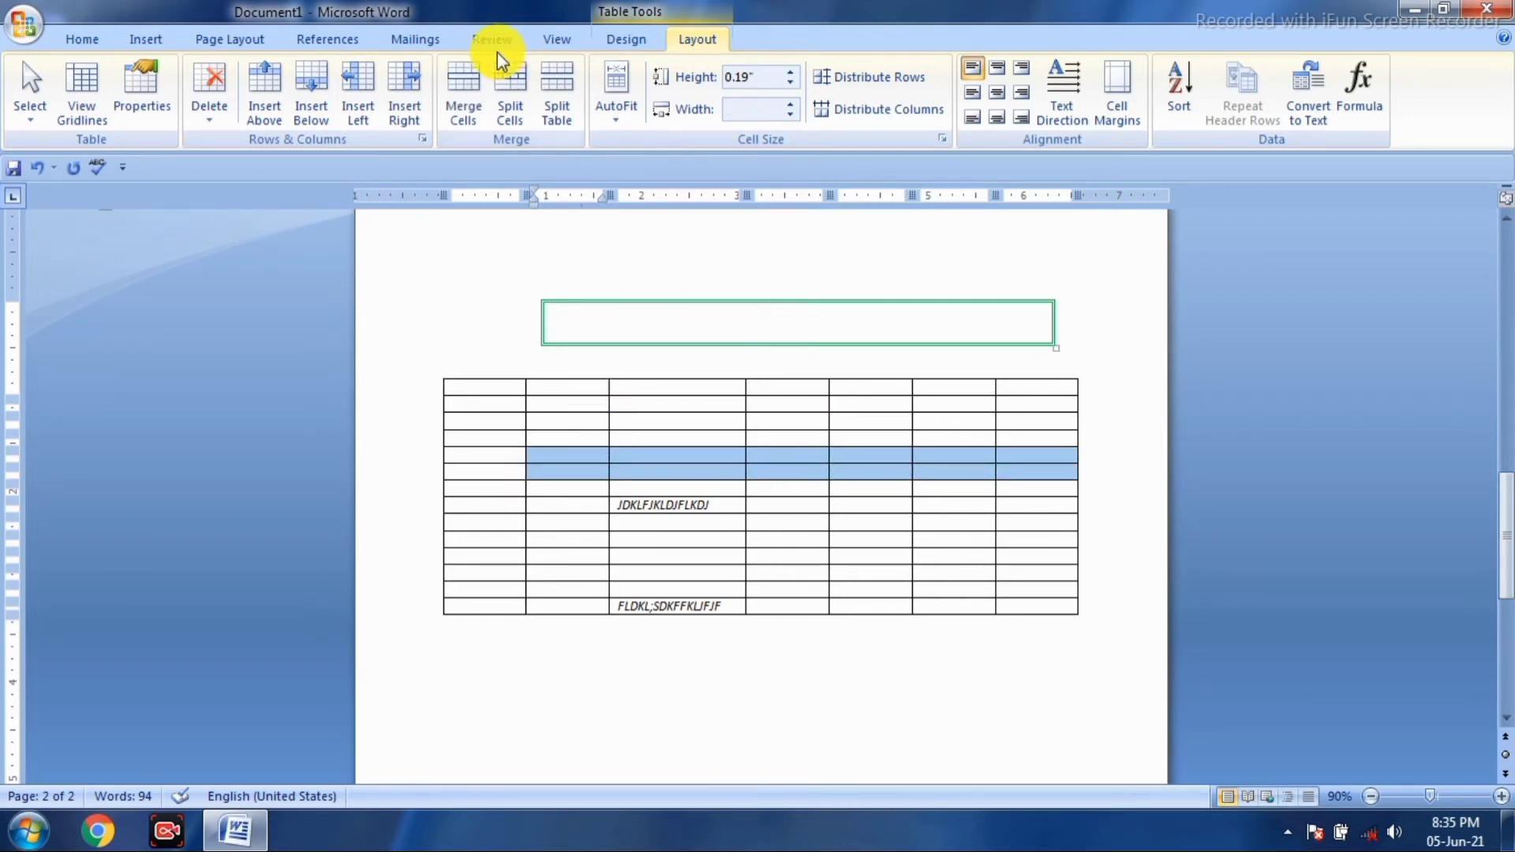
pyautogui.click(470, 109)
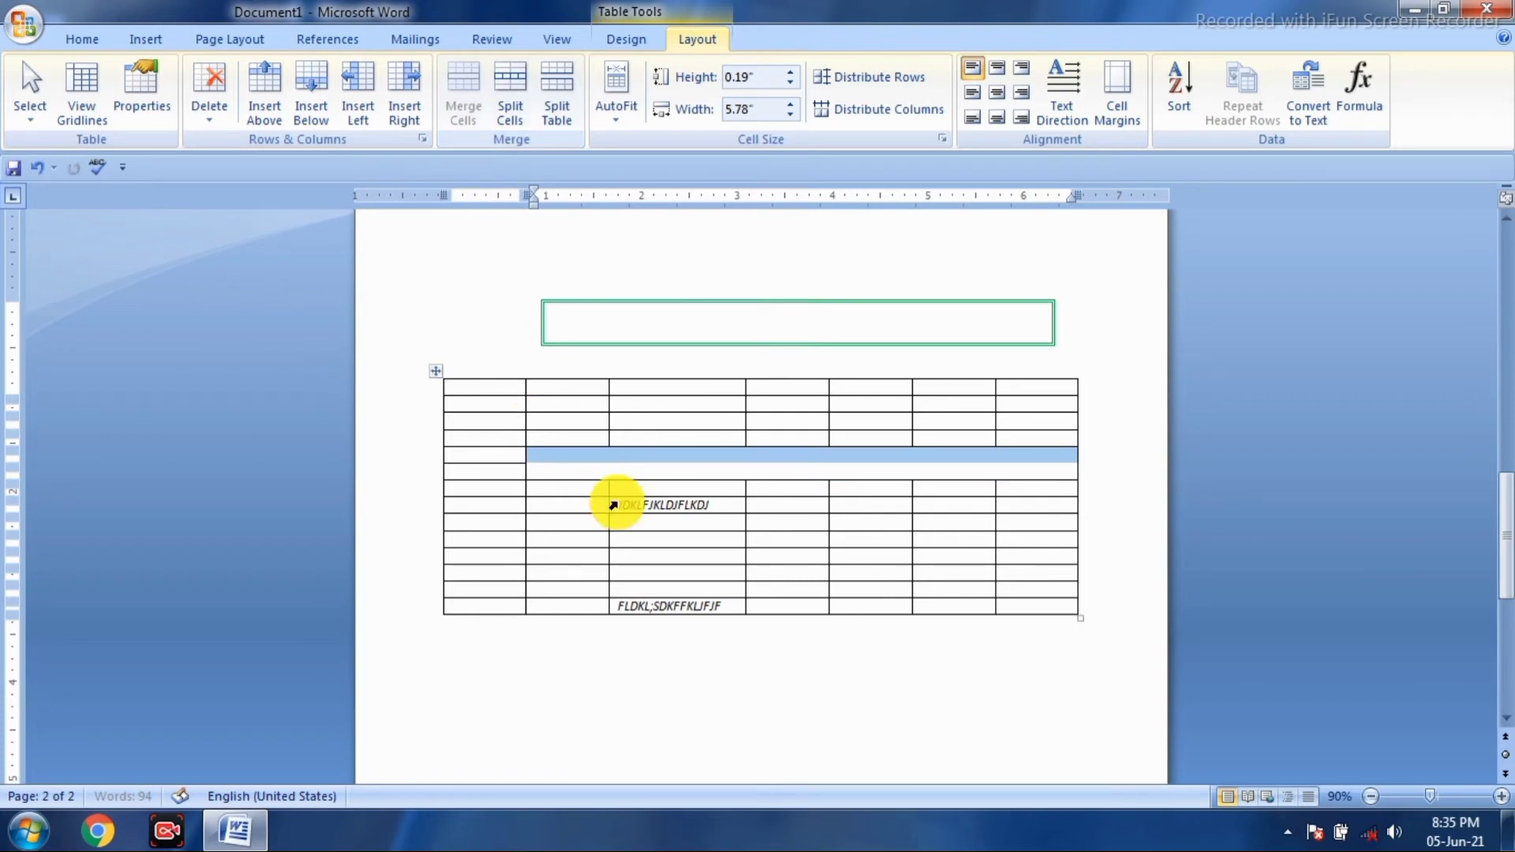
pyautogui.click(646, 469)
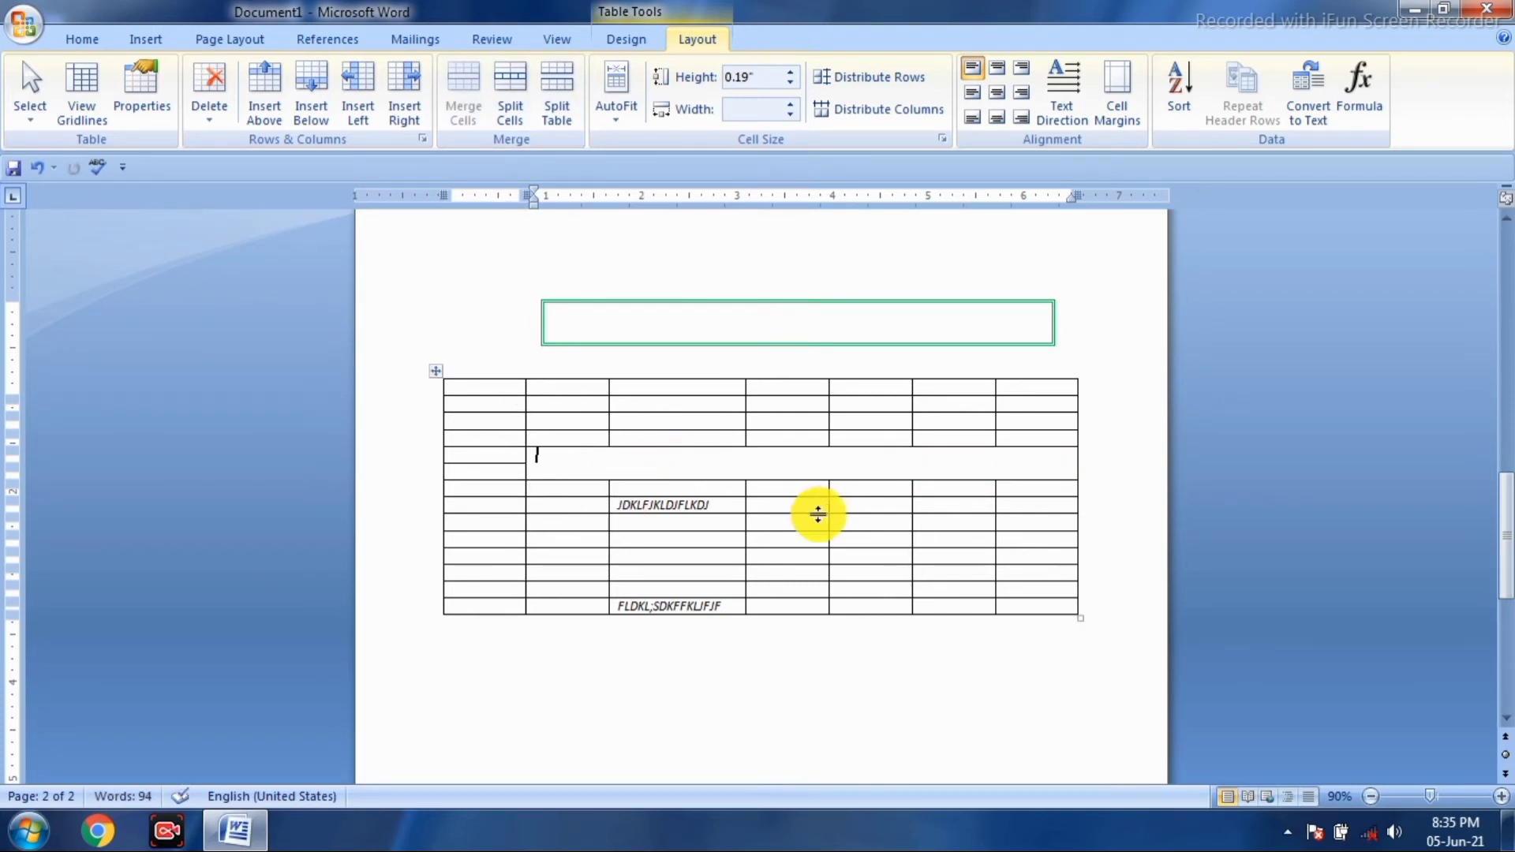
pyautogui.write('L;KHL;GKHLKGHHLHFGHF')
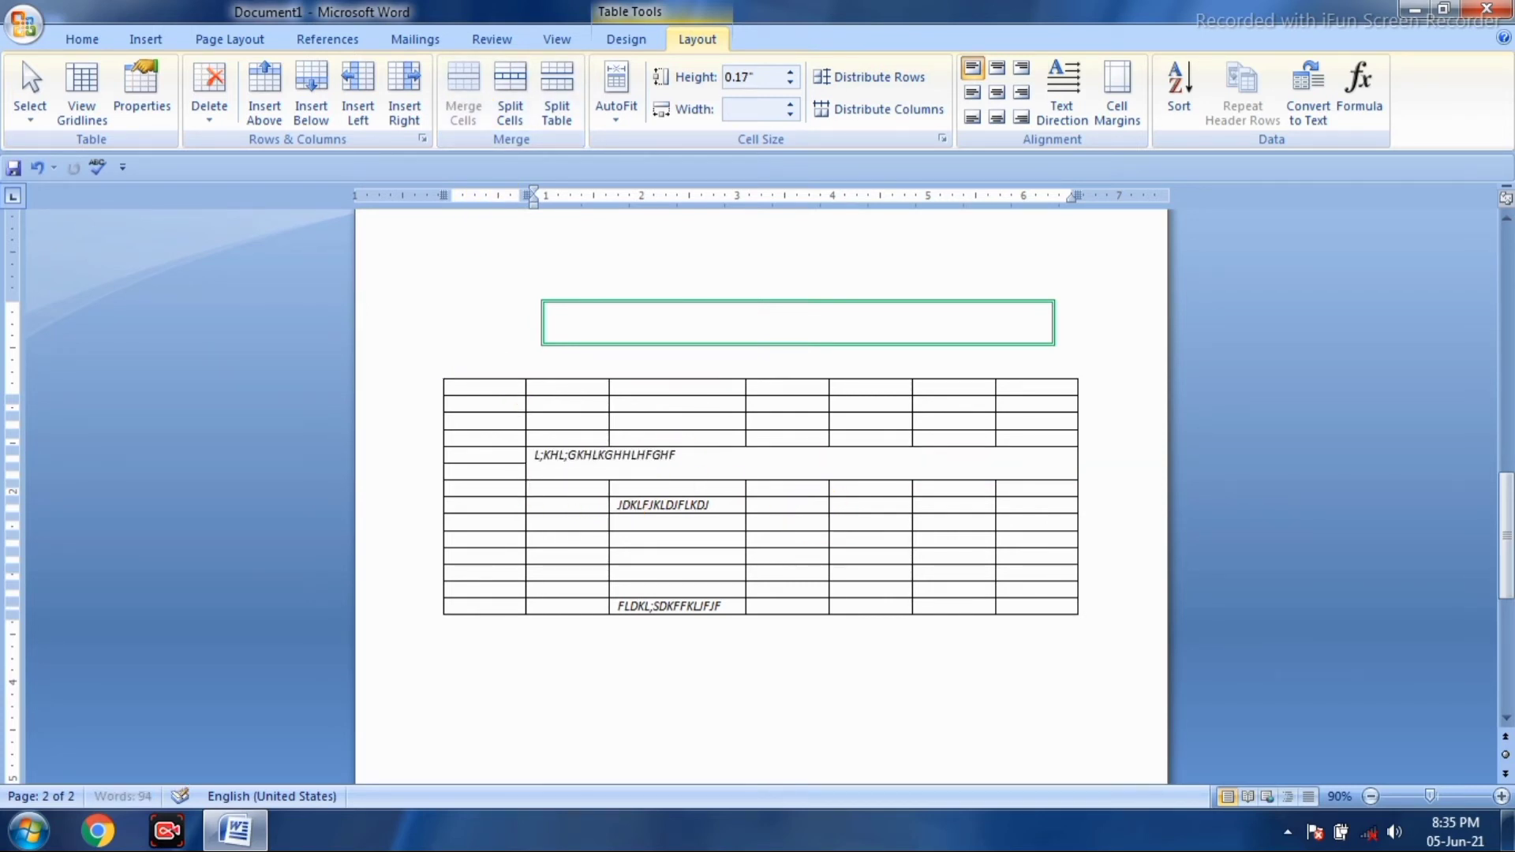
pyautogui.write('HH HGKHKG;H;FLKHL;GFHKL;HKL;GKHL;FGKL;HLH')
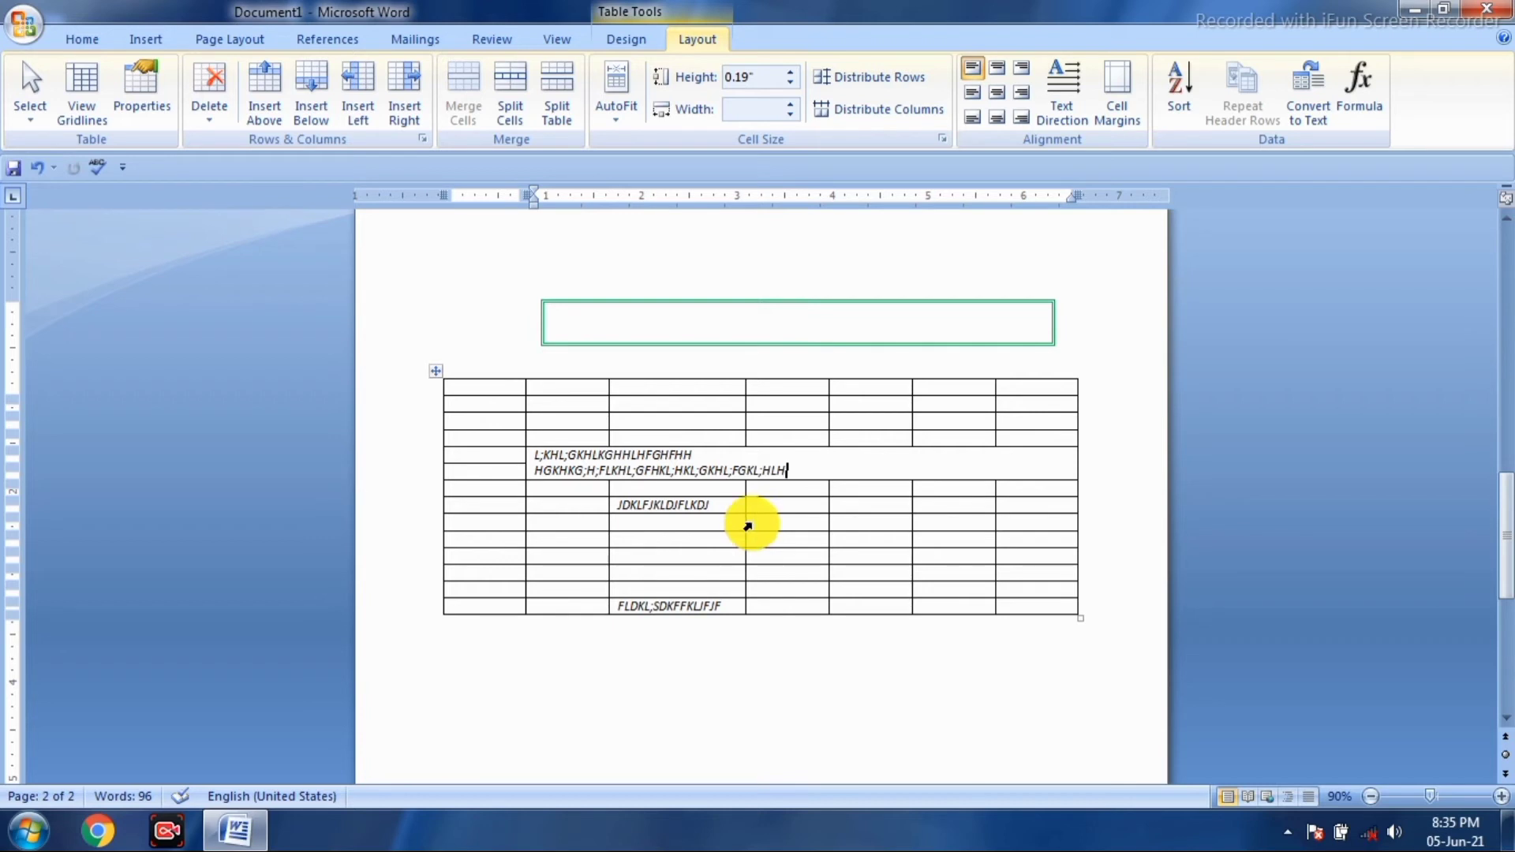
# - Merge a 3×3 block in columns 4–6 holding FKDHFHSKDFHLJHFKJHJFHFHKJ, and type DKJSHKJ in a cell below
pyautogui.click(759, 521)
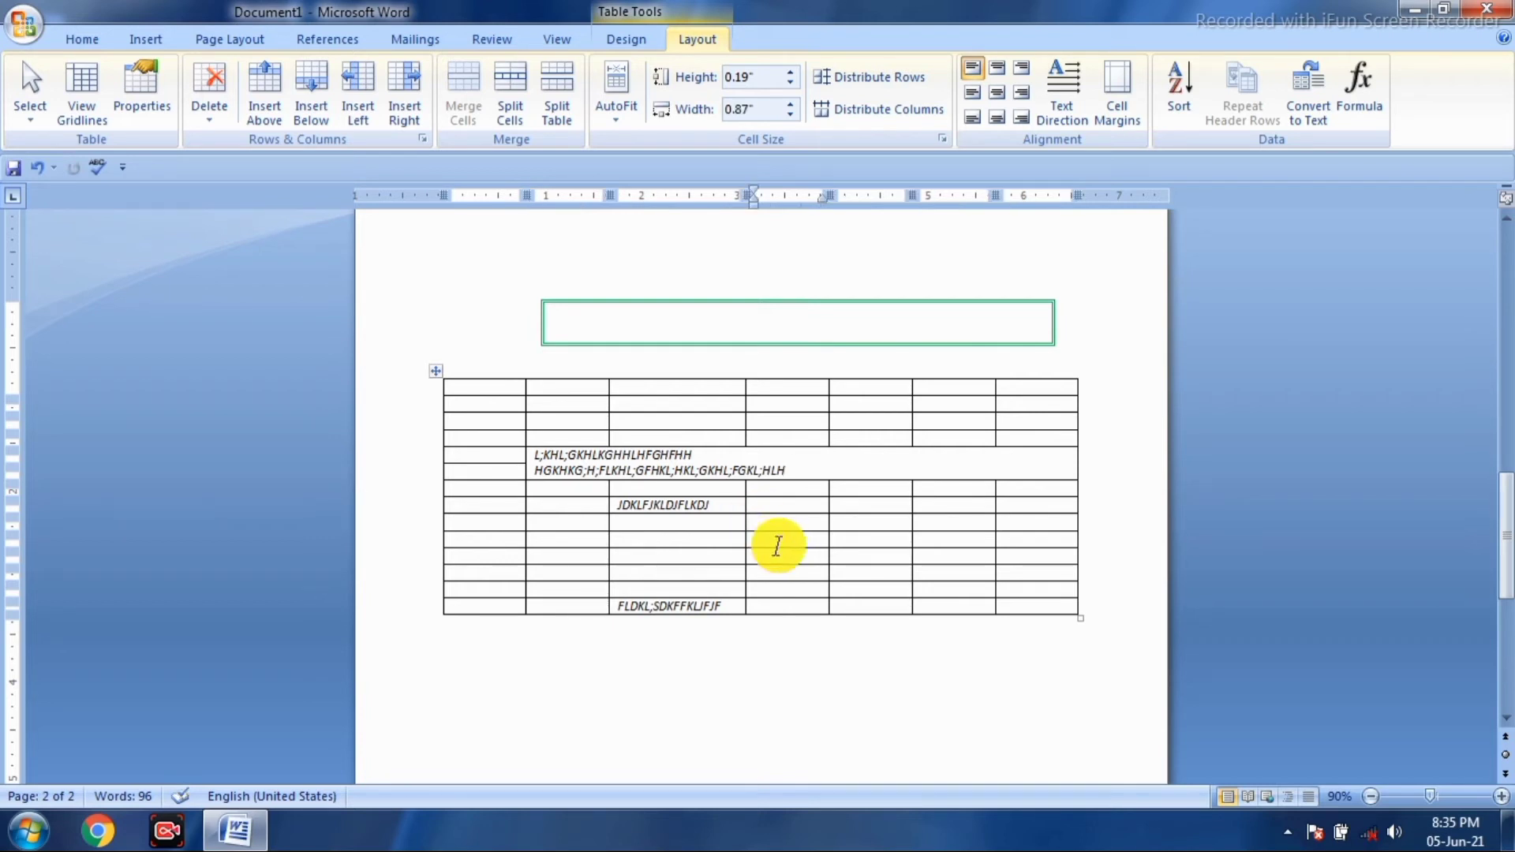
pyautogui.hotkey('shift', 'Right')
pyautogui.hotkey('shift', 'Right')
pyautogui.hotkey('shift', 'Right')
pyautogui.hotkey('shift', 'Down')
pyautogui.hotkey('shift', 'Down')
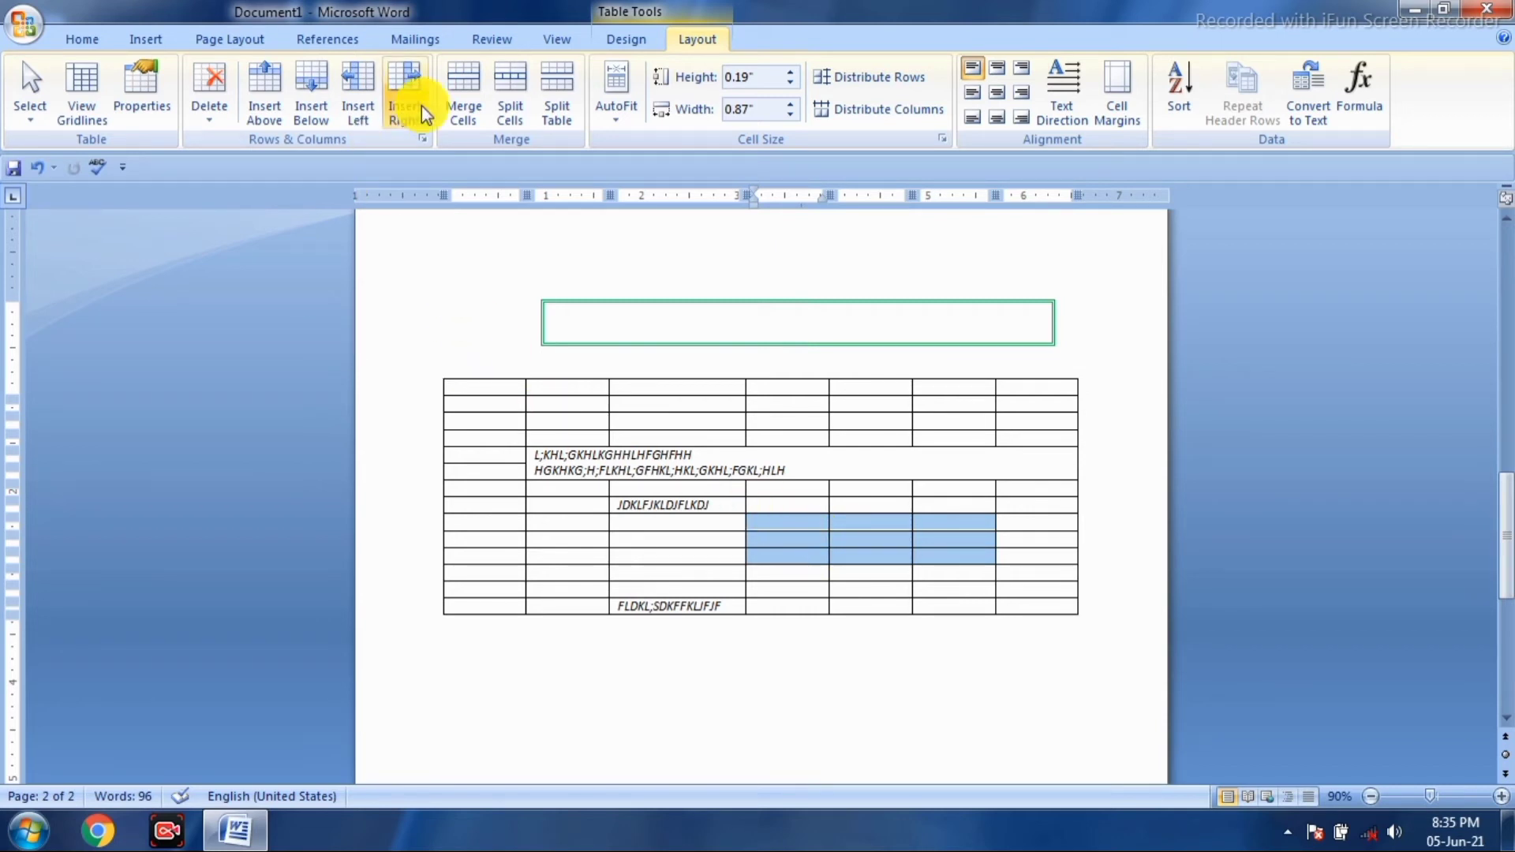
pyautogui.click(465, 107)
pyautogui.click(836, 525)
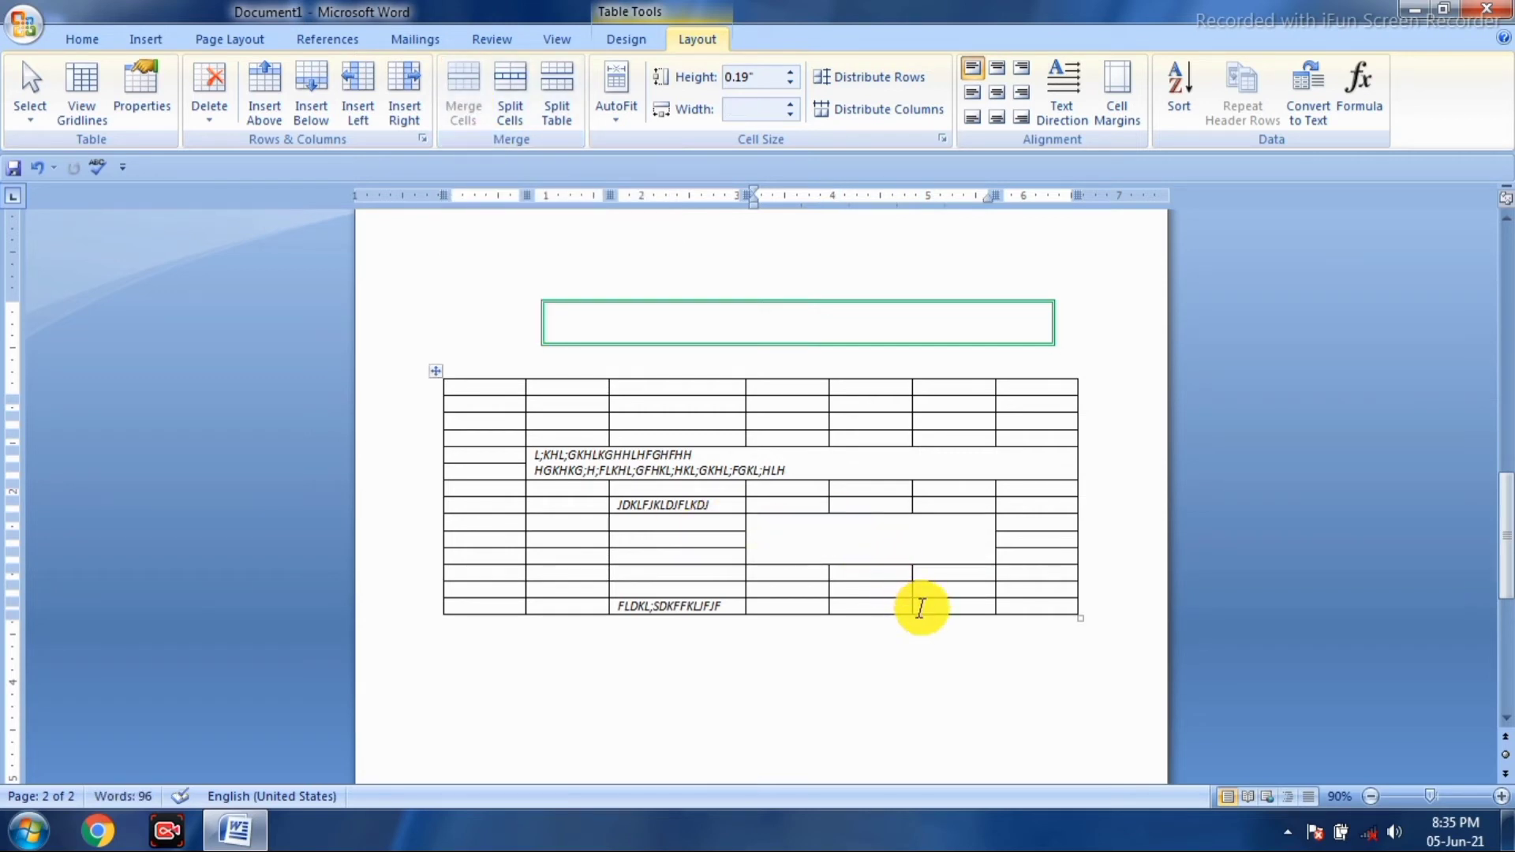
pyautogui.write('FKDHFHSKDFHLJHFKJHJFHFHKJ')
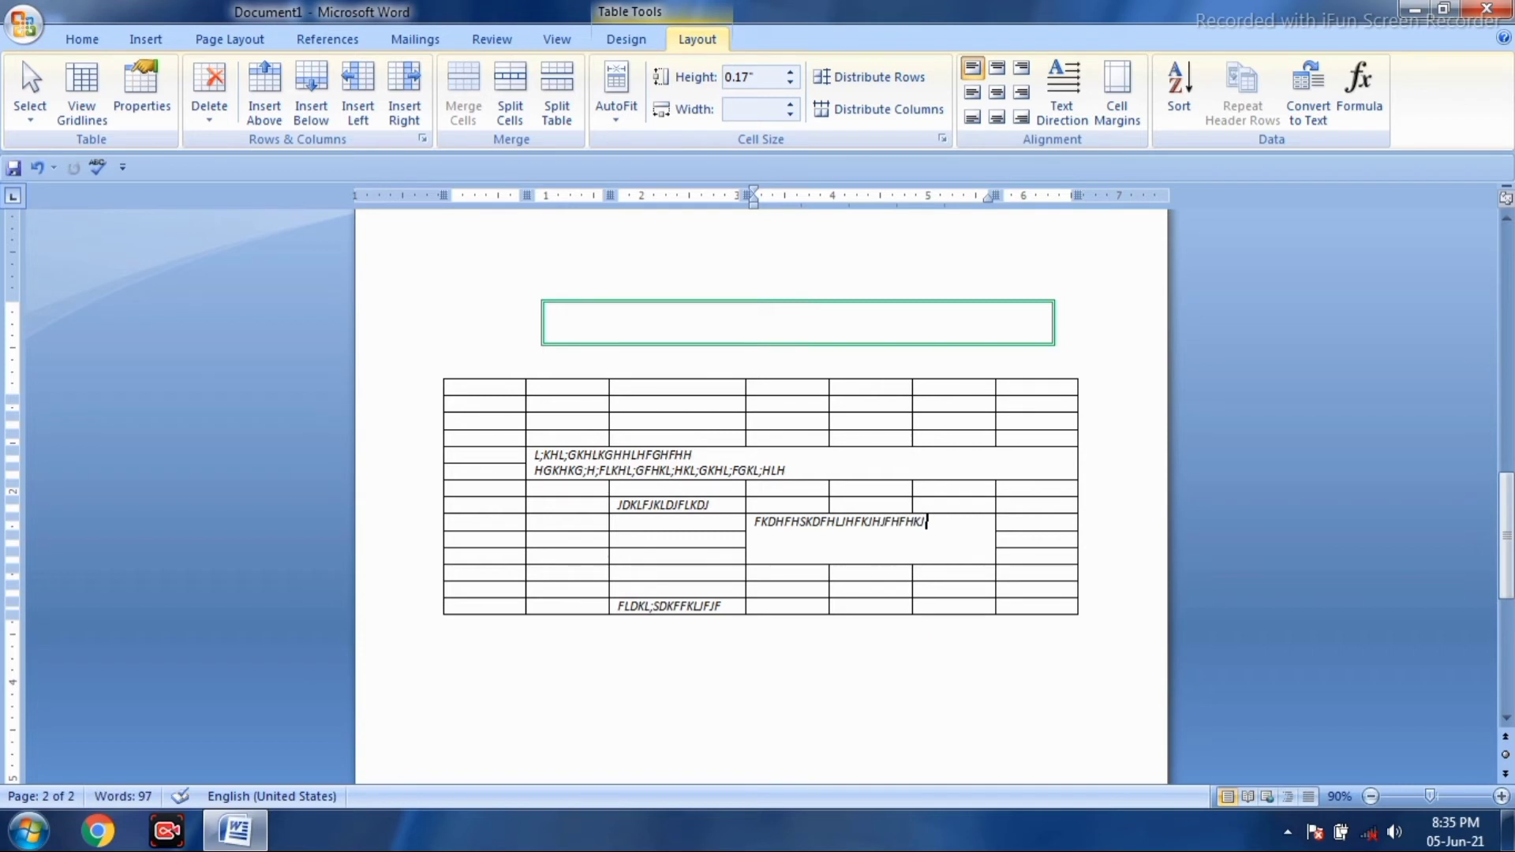
pyautogui.click(922, 575)
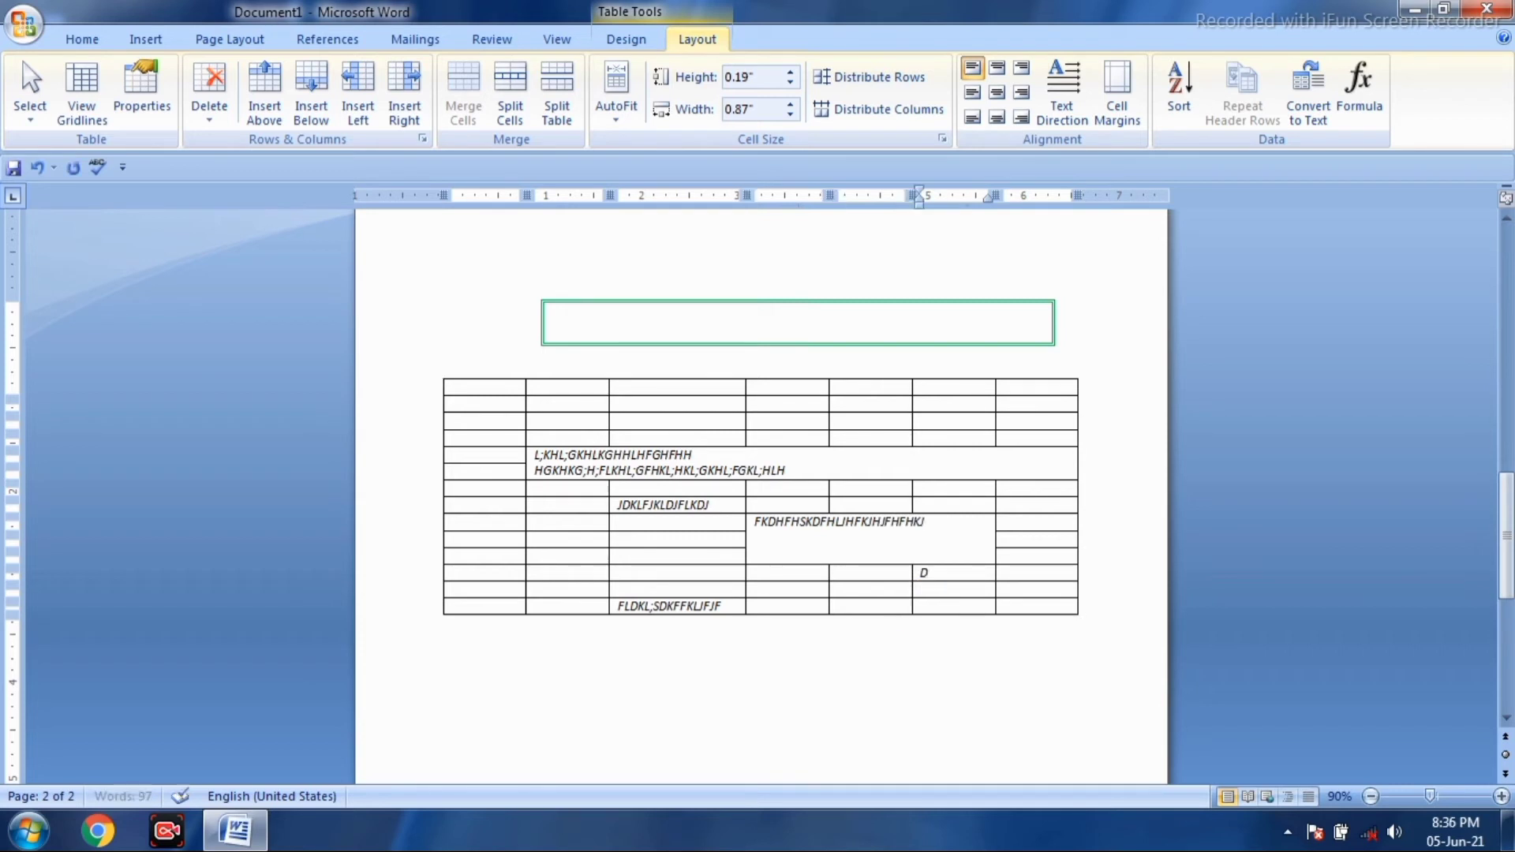
pyautogui.write('DKJSHKJ')
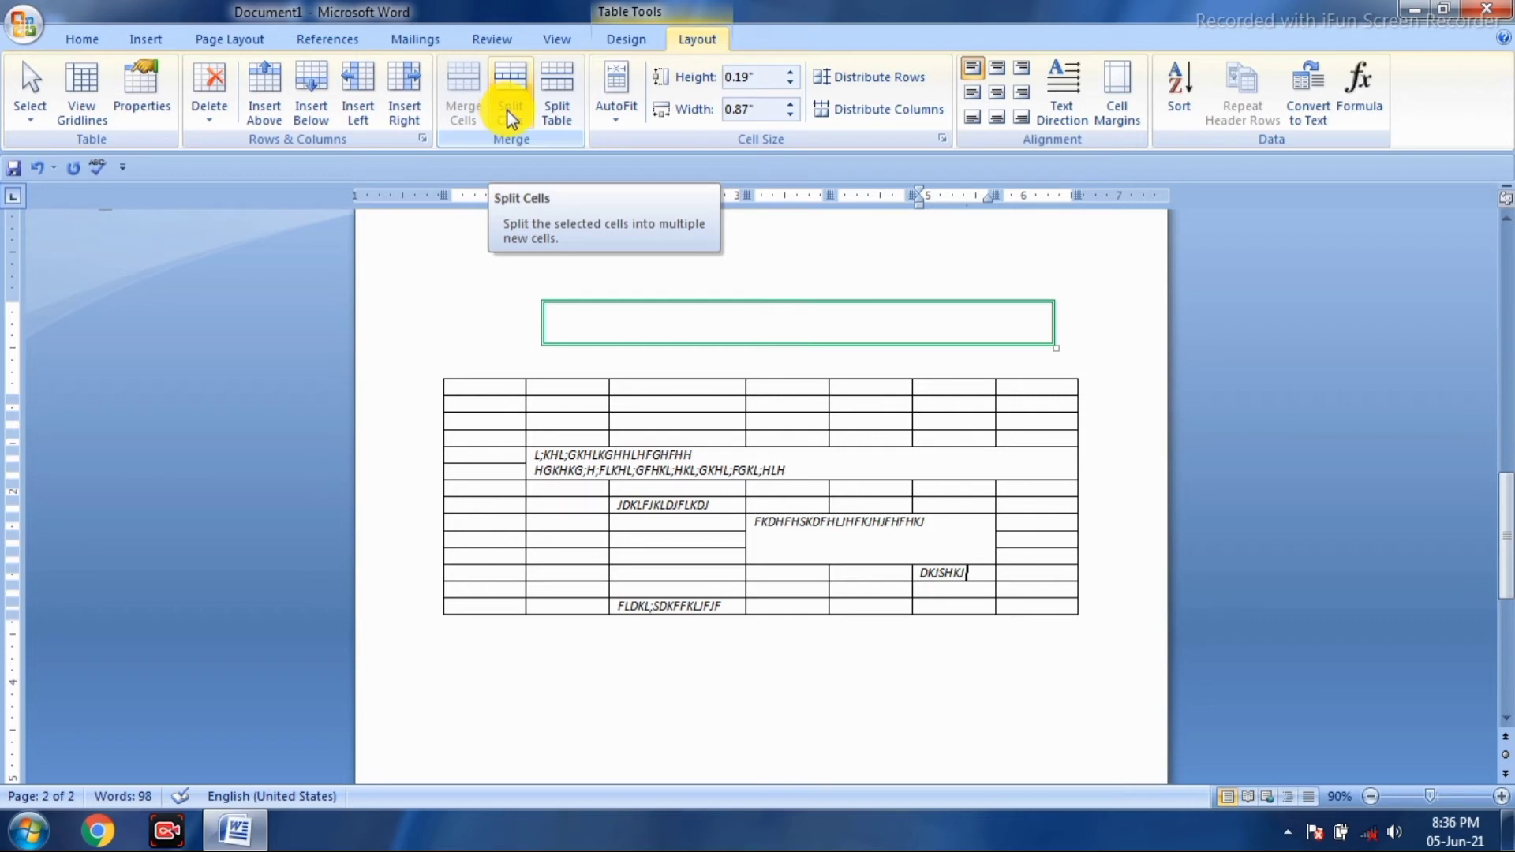
# - Select a three-by-two block of cells in the table's top rows
pyautogui.click(701, 407)
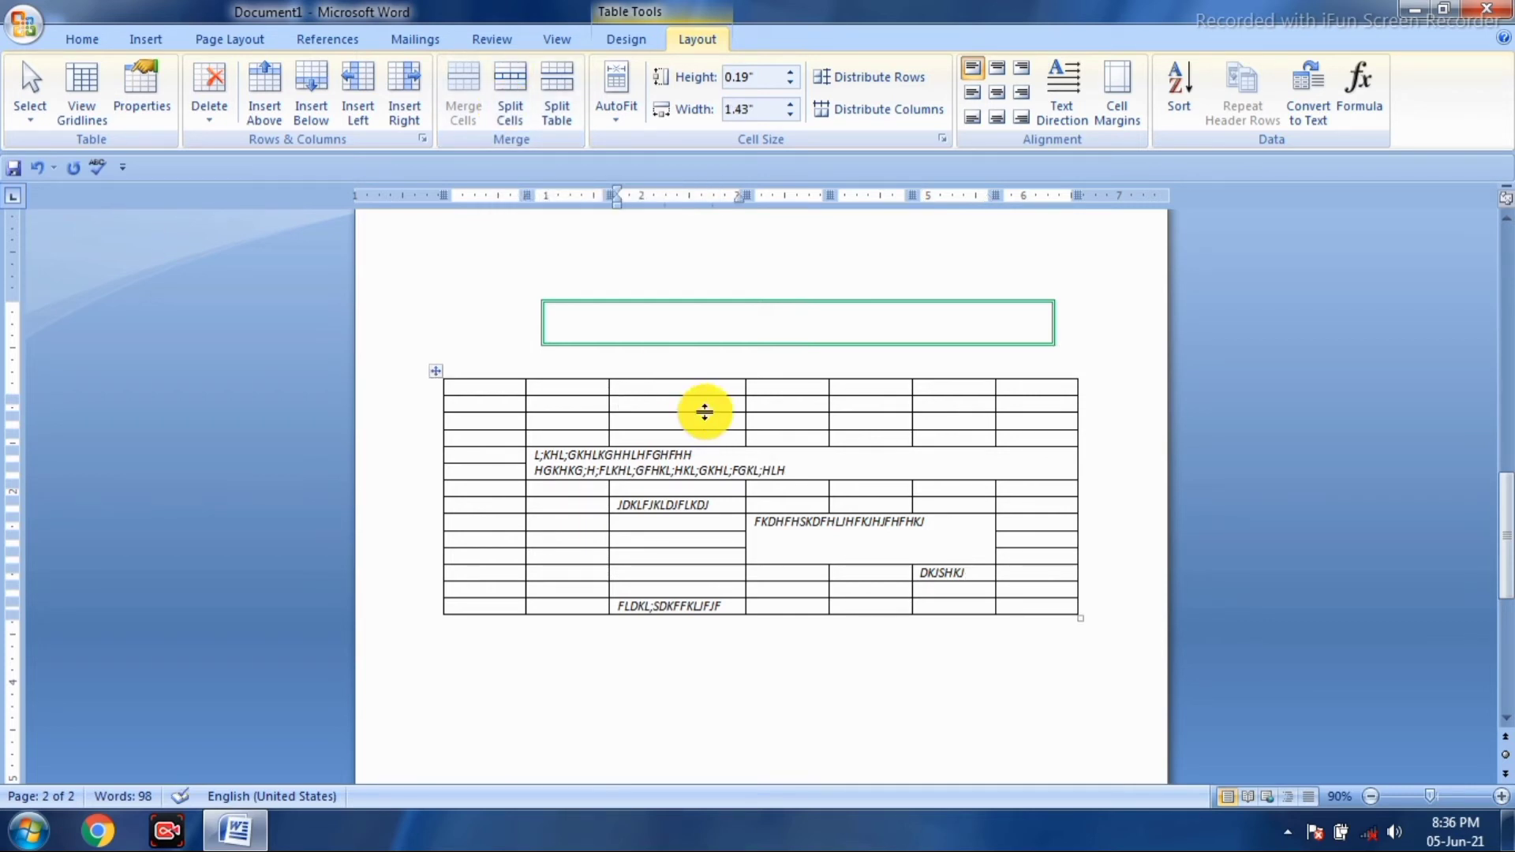
pyautogui.hotkey('shift', 'Right')
pyautogui.hotkey('shift', 'Right')
pyautogui.hotkey('shift', 'Right')
pyautogui.hotkey('shift', 'Down')
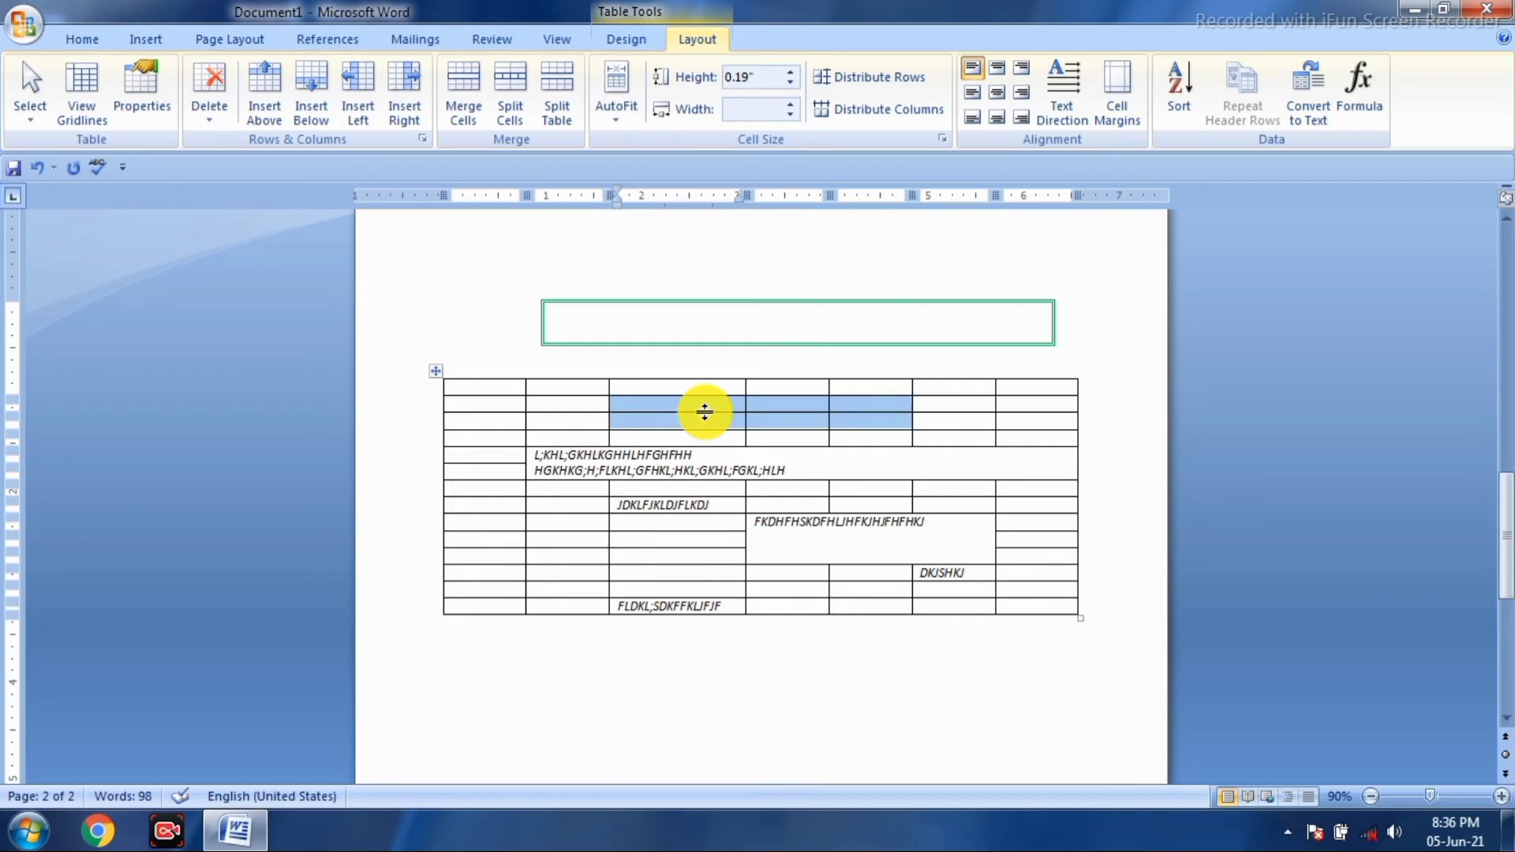
# - Split the selected block into six columns and two rows with Split Cells
pyautogui.click(497, 92)
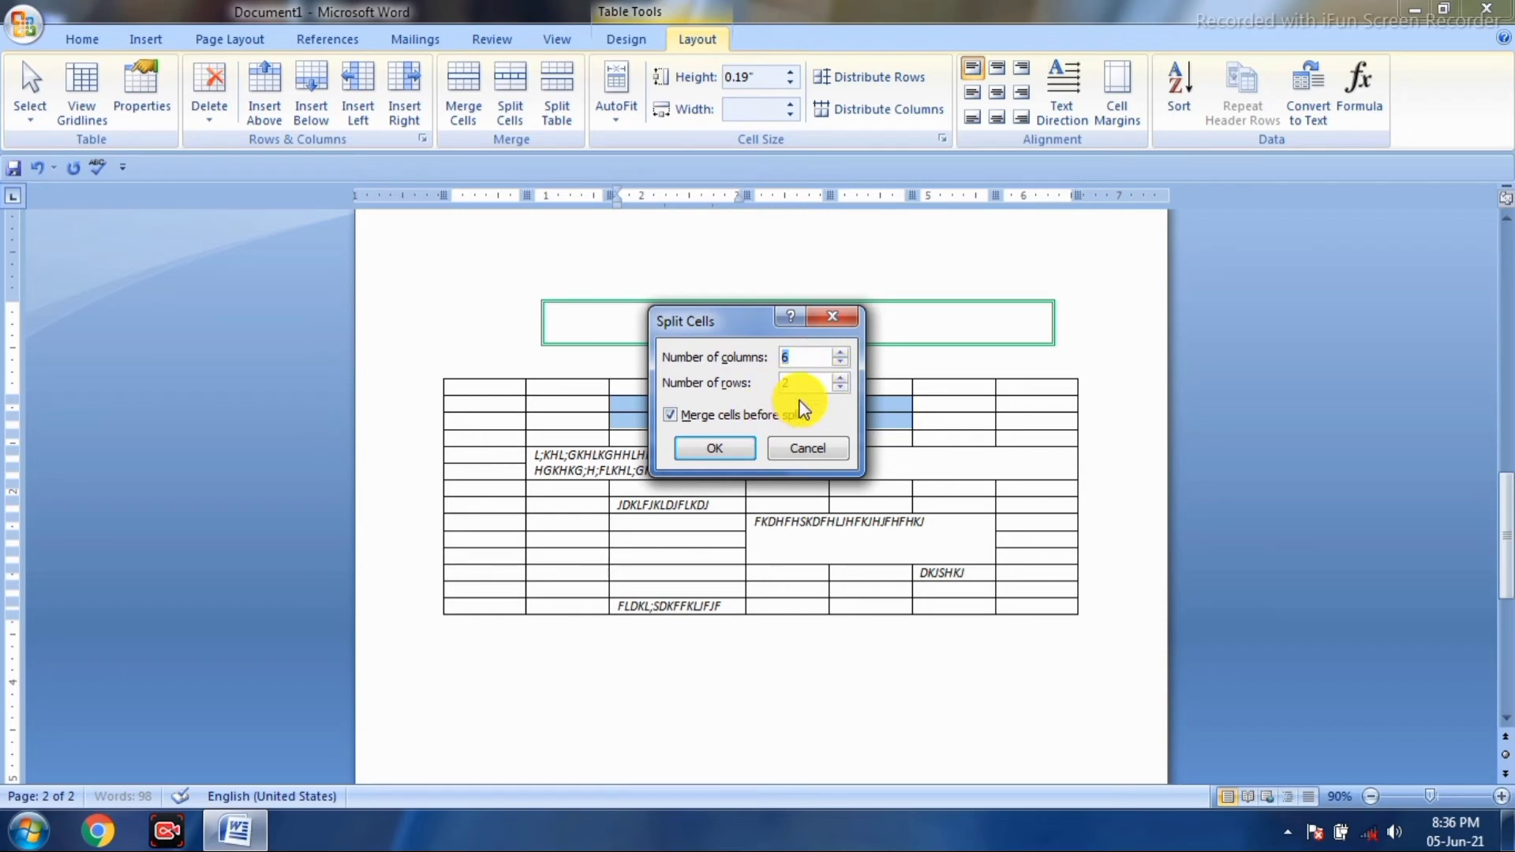
pyautogui.click(704, 447)
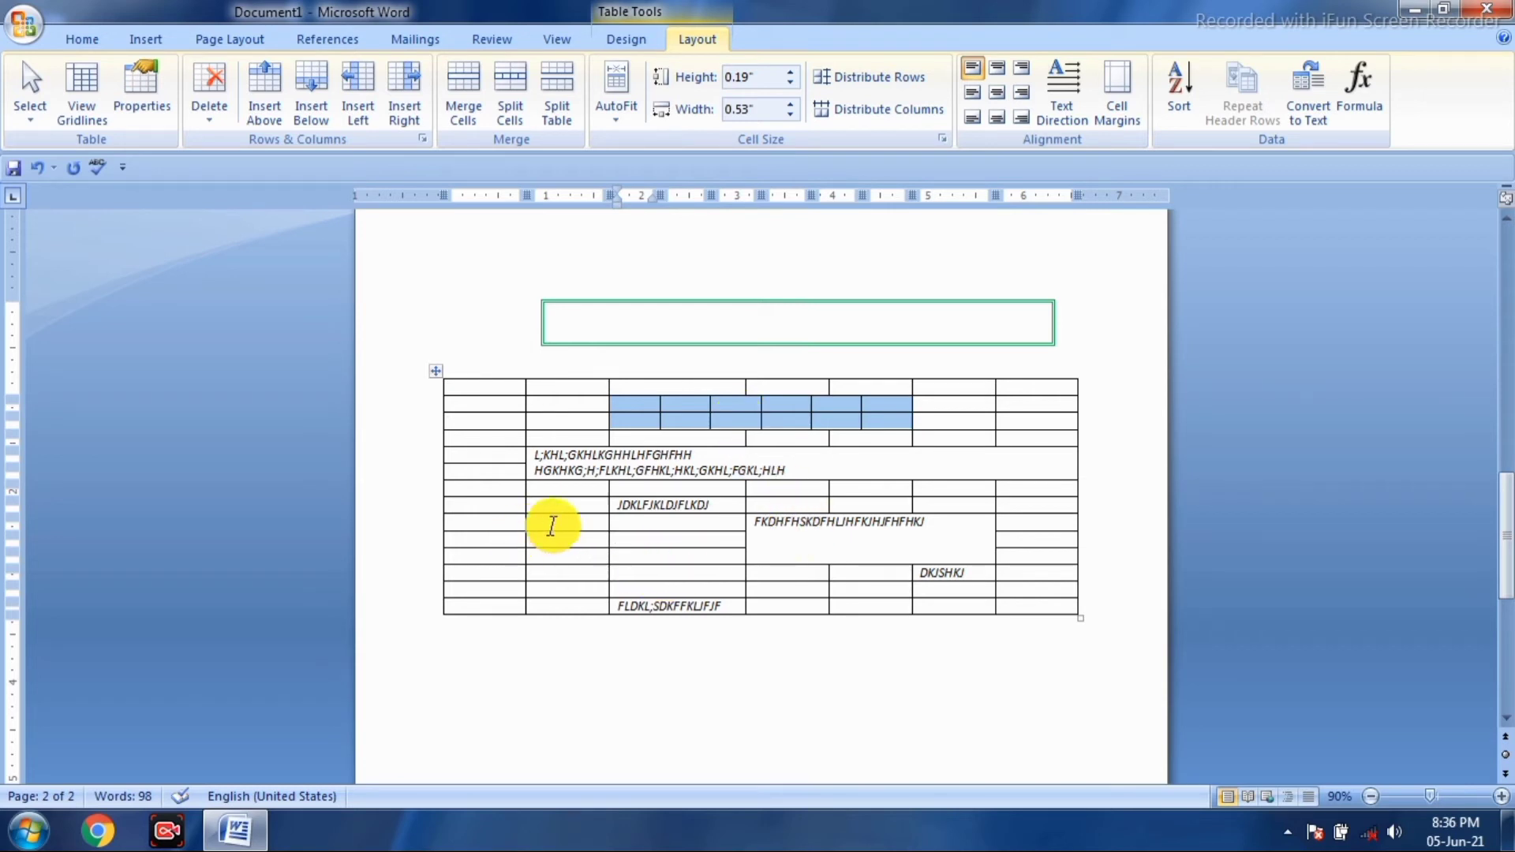
pyautogui.click(611, 324)
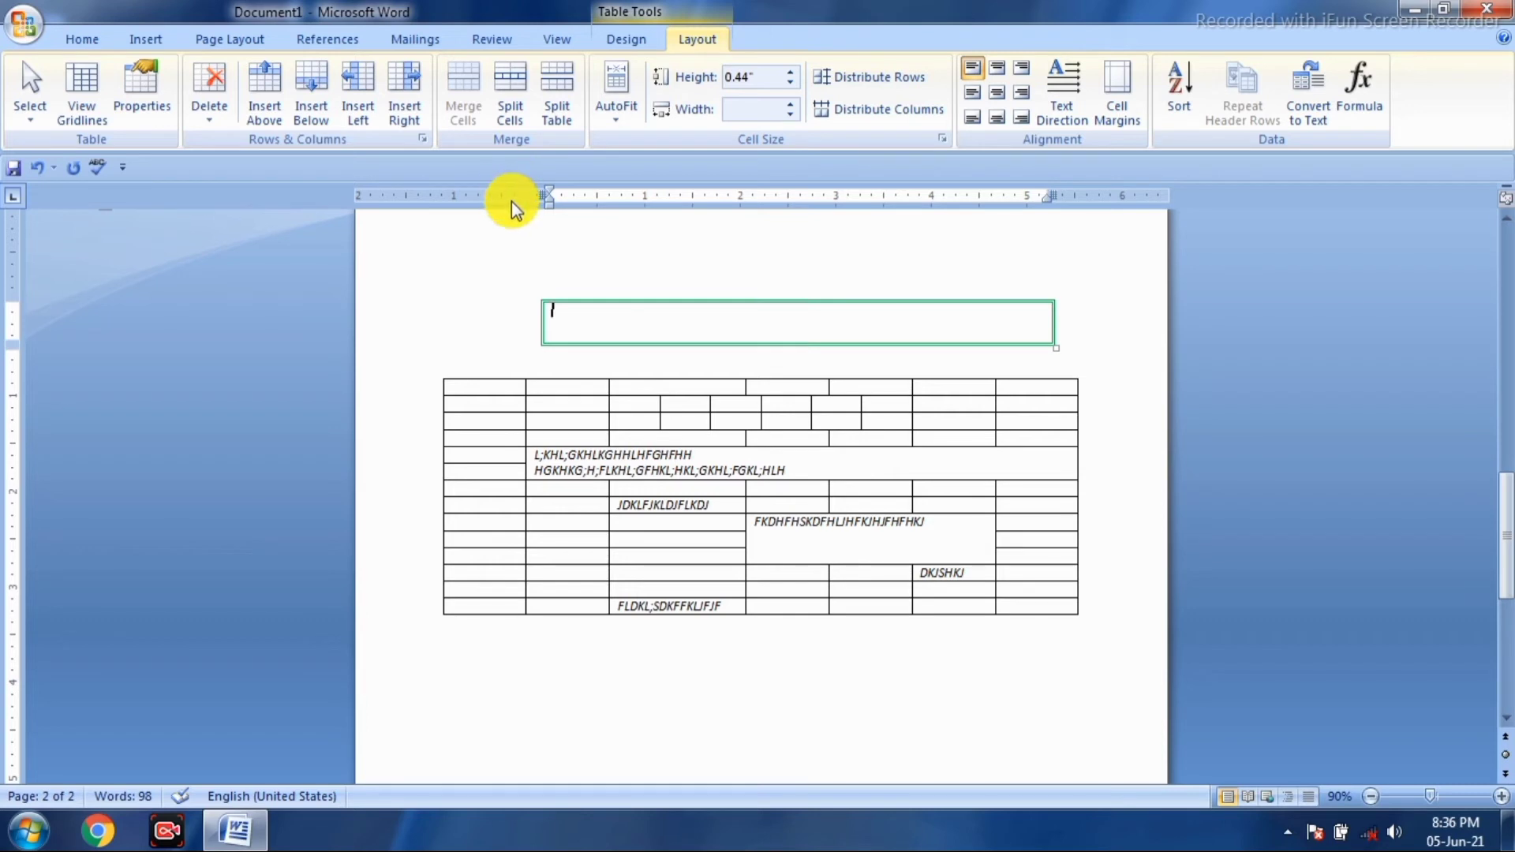
# - Split the single-cell green-bordered table into 3 columns and 2 rows
pyautogui.click(510, 111)
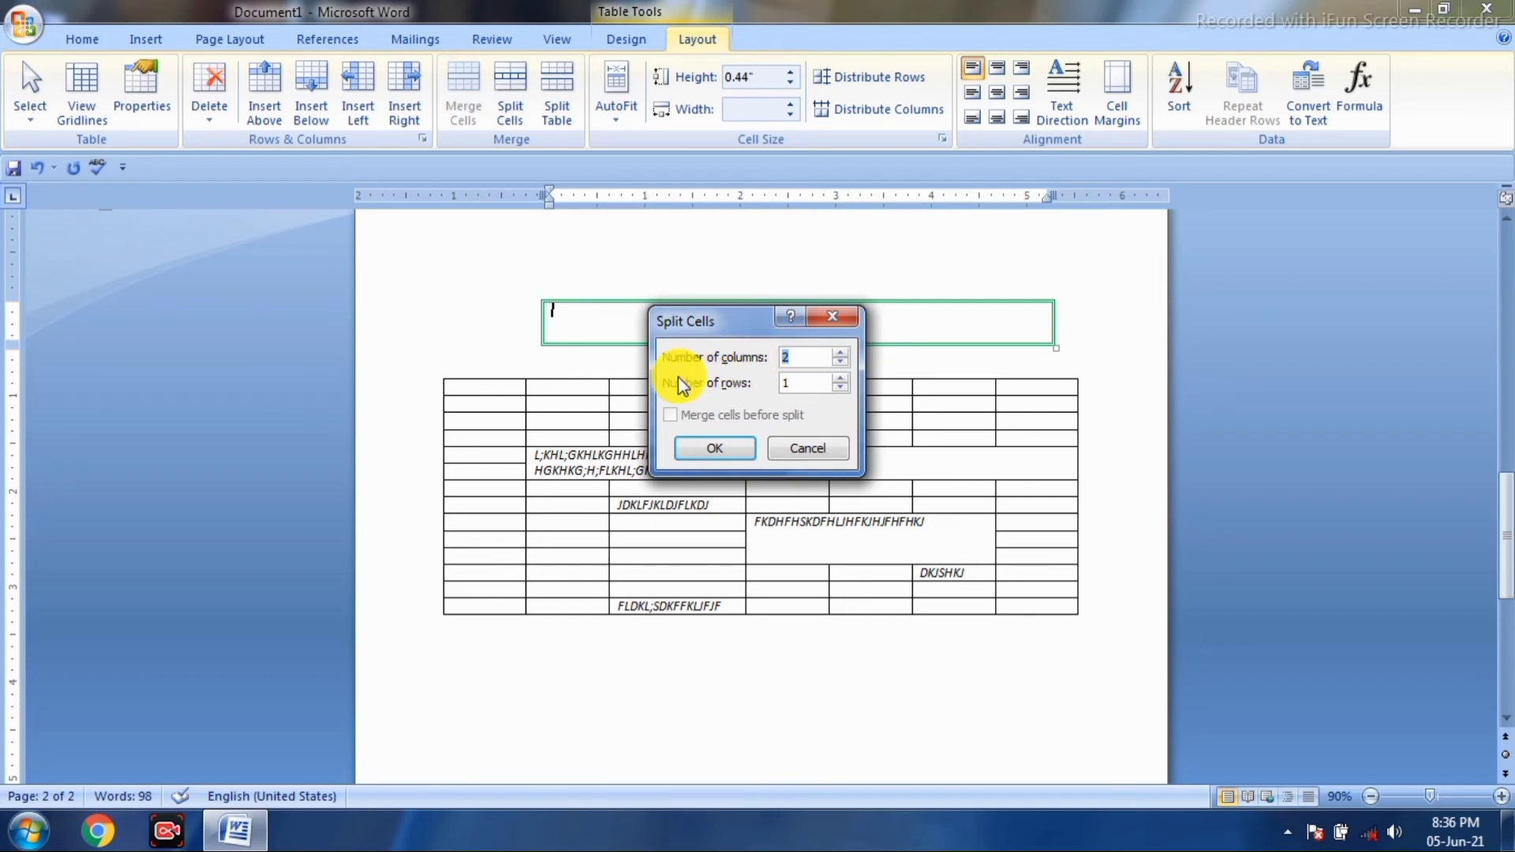
pyautogui.click(840, 351)
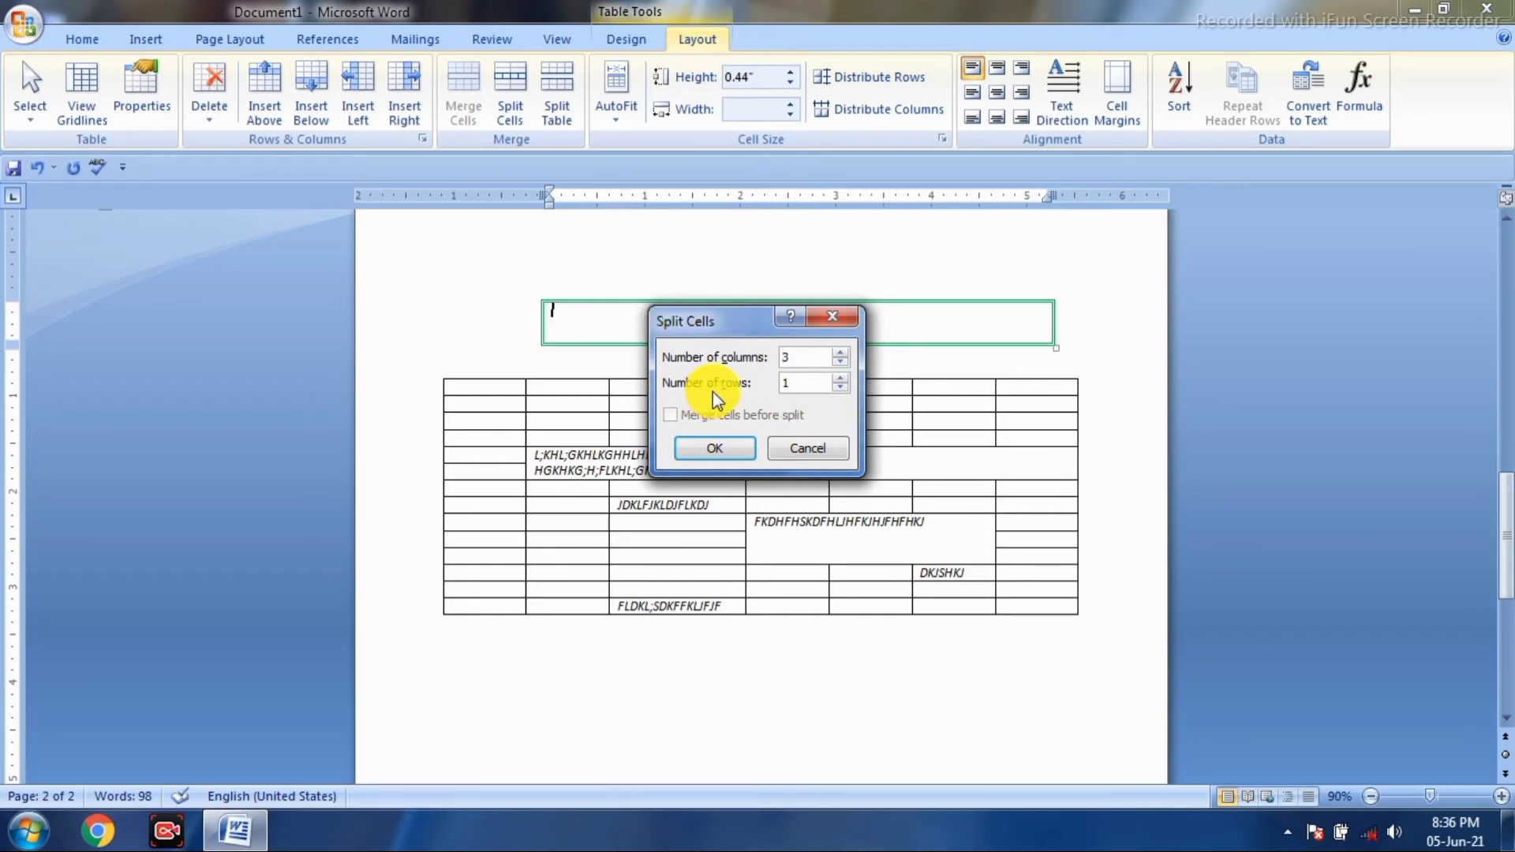
pyautogui.click(844, 378)
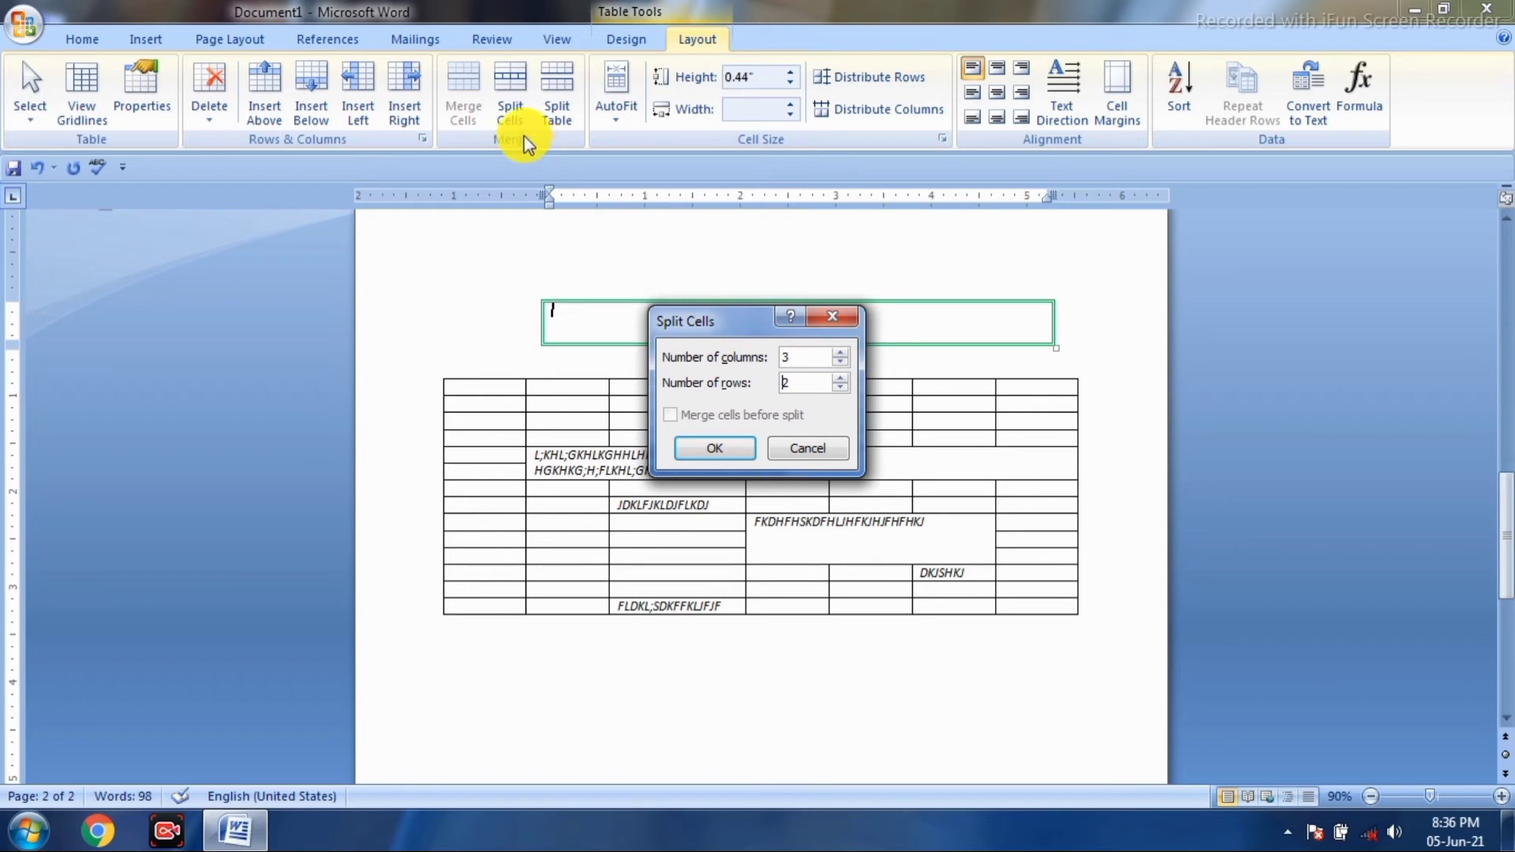
pyautogui.click(710, 447)
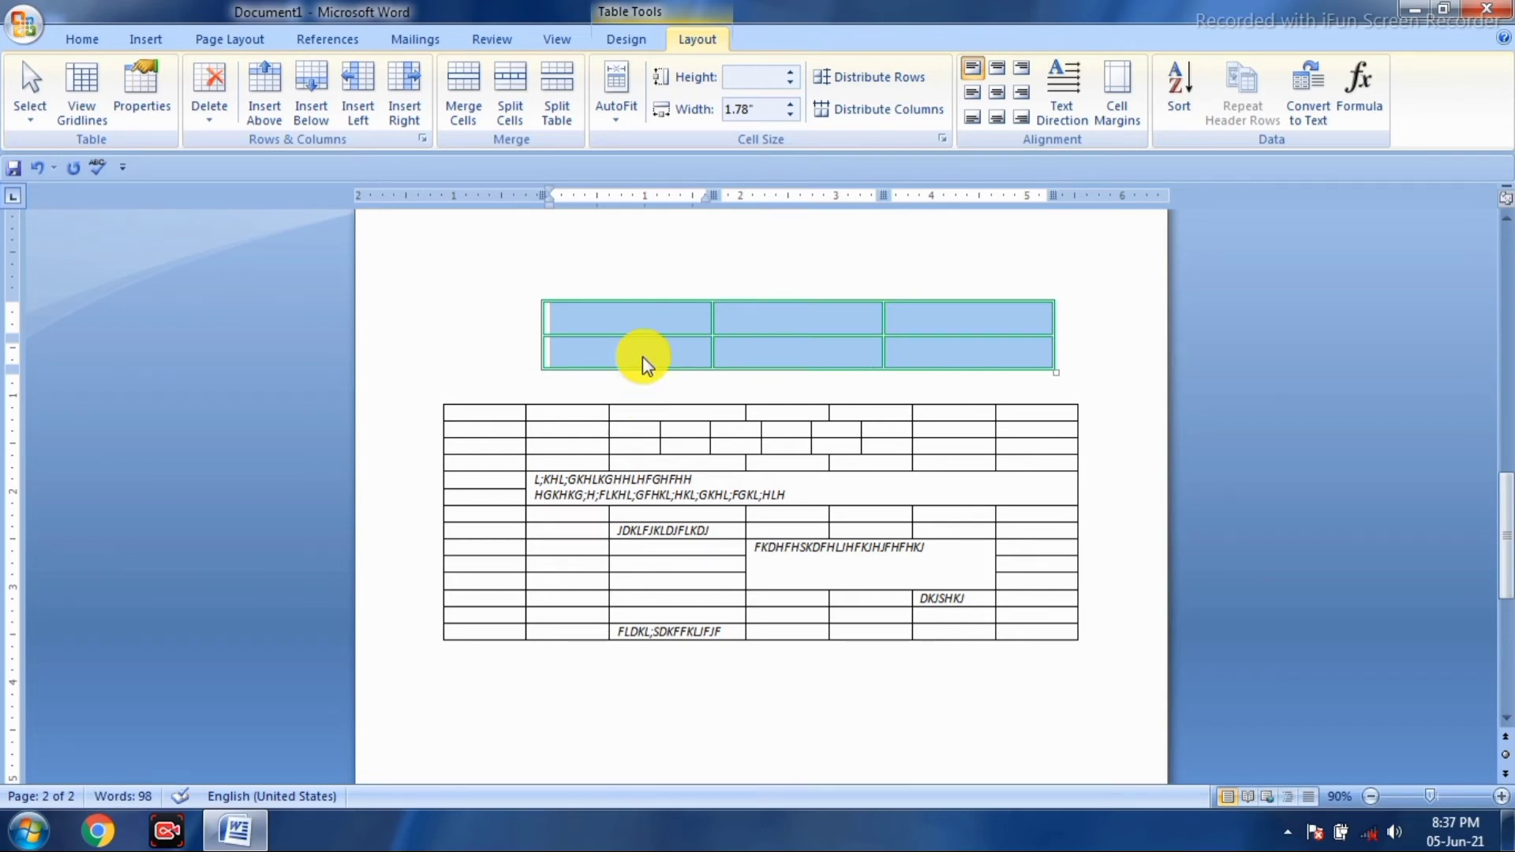
pyautogui.click(678, 336)
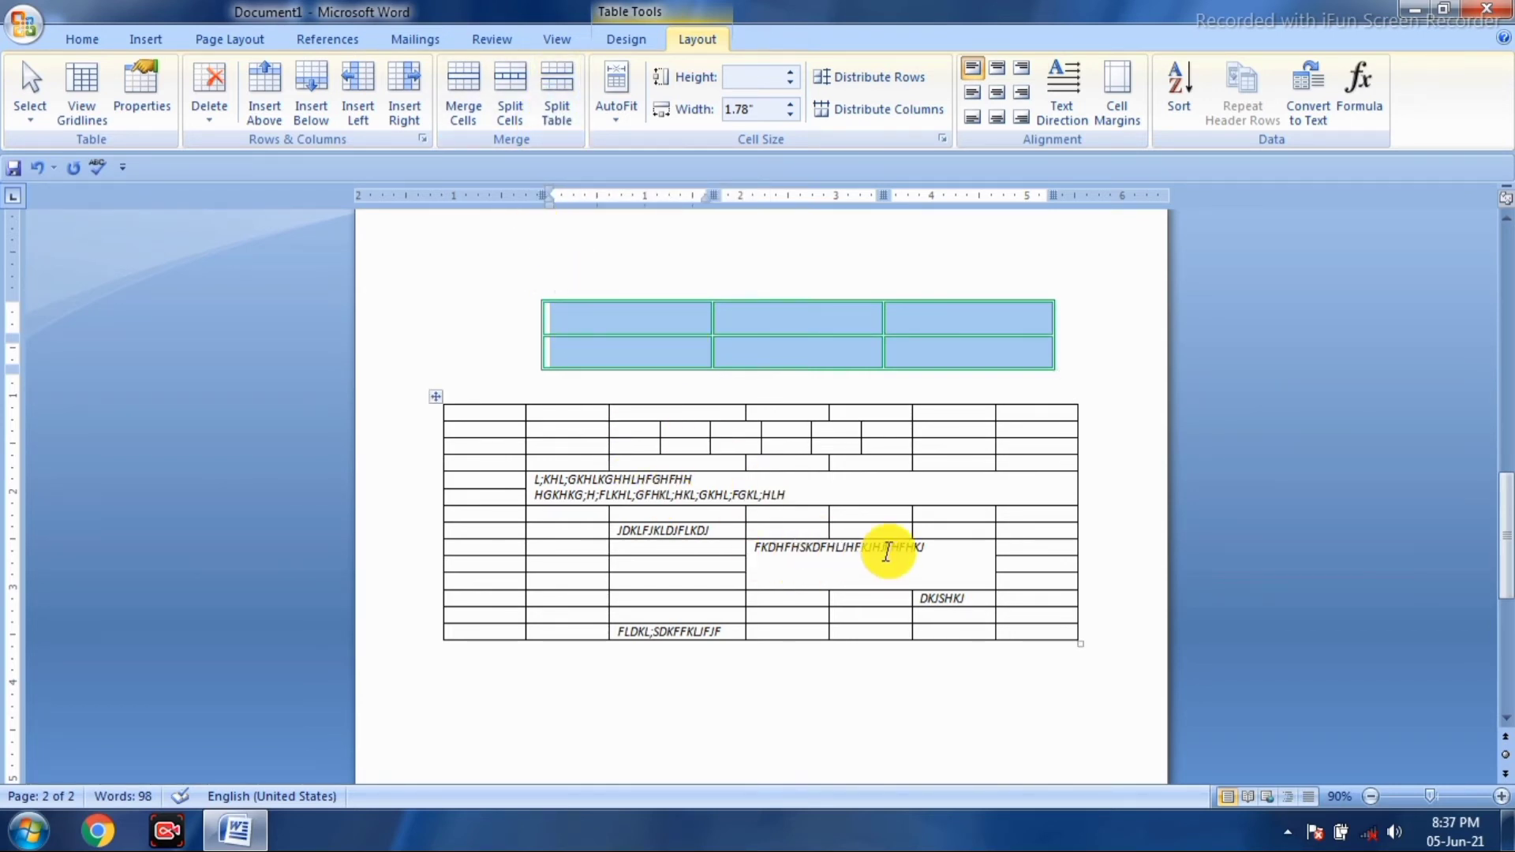
# - Type FGL;FKG;K;DGKDGFDL;KGL;FDKGL;DKGL; and a second FKJGKLDJ… line into a top-right cell
pyautogui.click(945, 435)
pyautogui.write('FGL;FKG;K;DGKDGFDL;KGL;FDKGL;DKGL;')
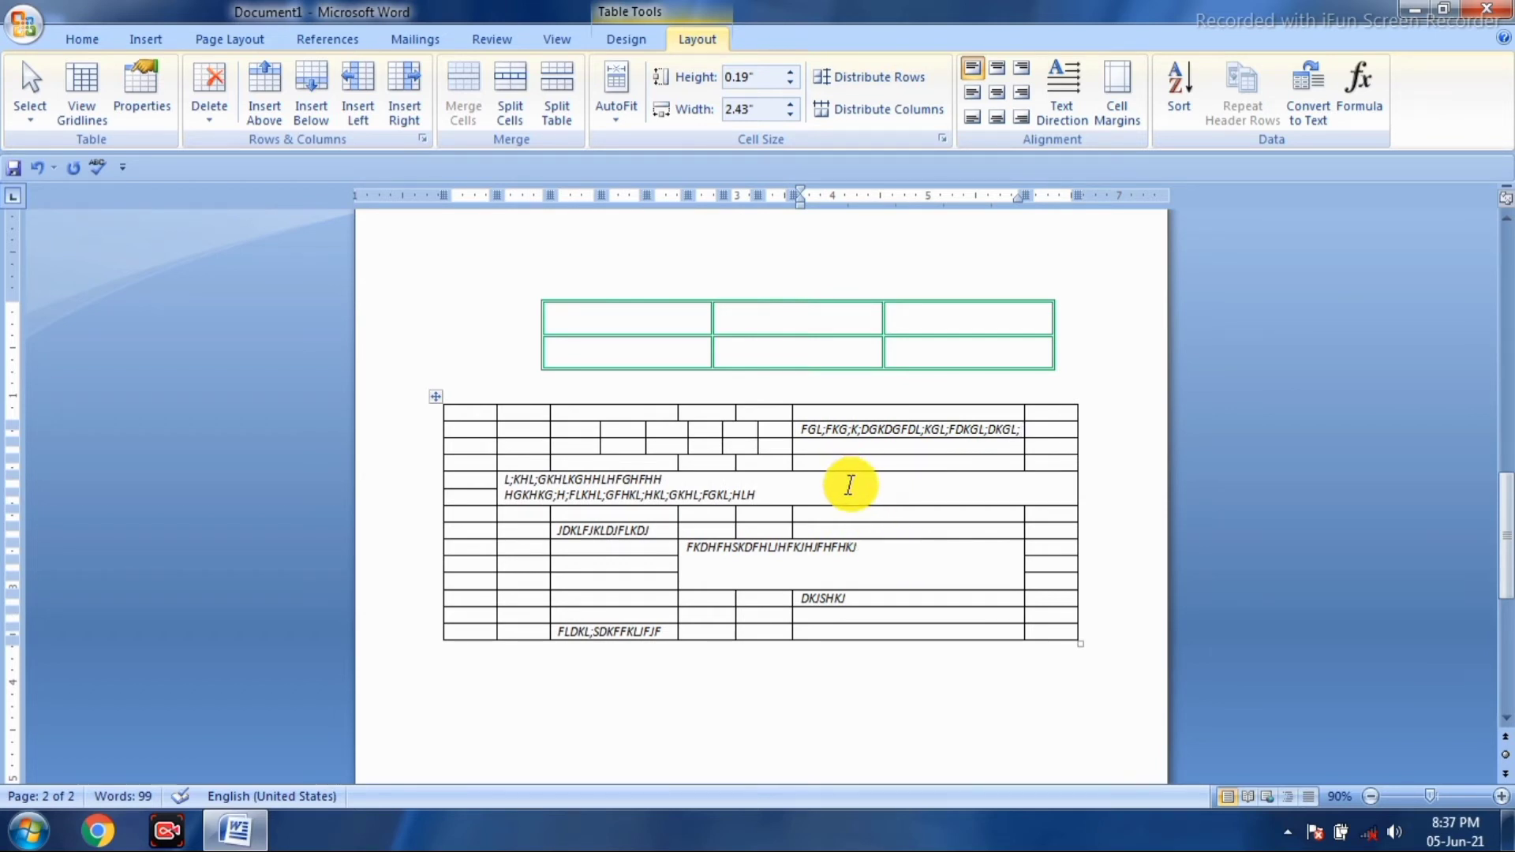
pyautogui.press('Return')
pyautogui.write('FKJGKLDJGDJKLGJKLGJKLFDJGLDJGKLF')
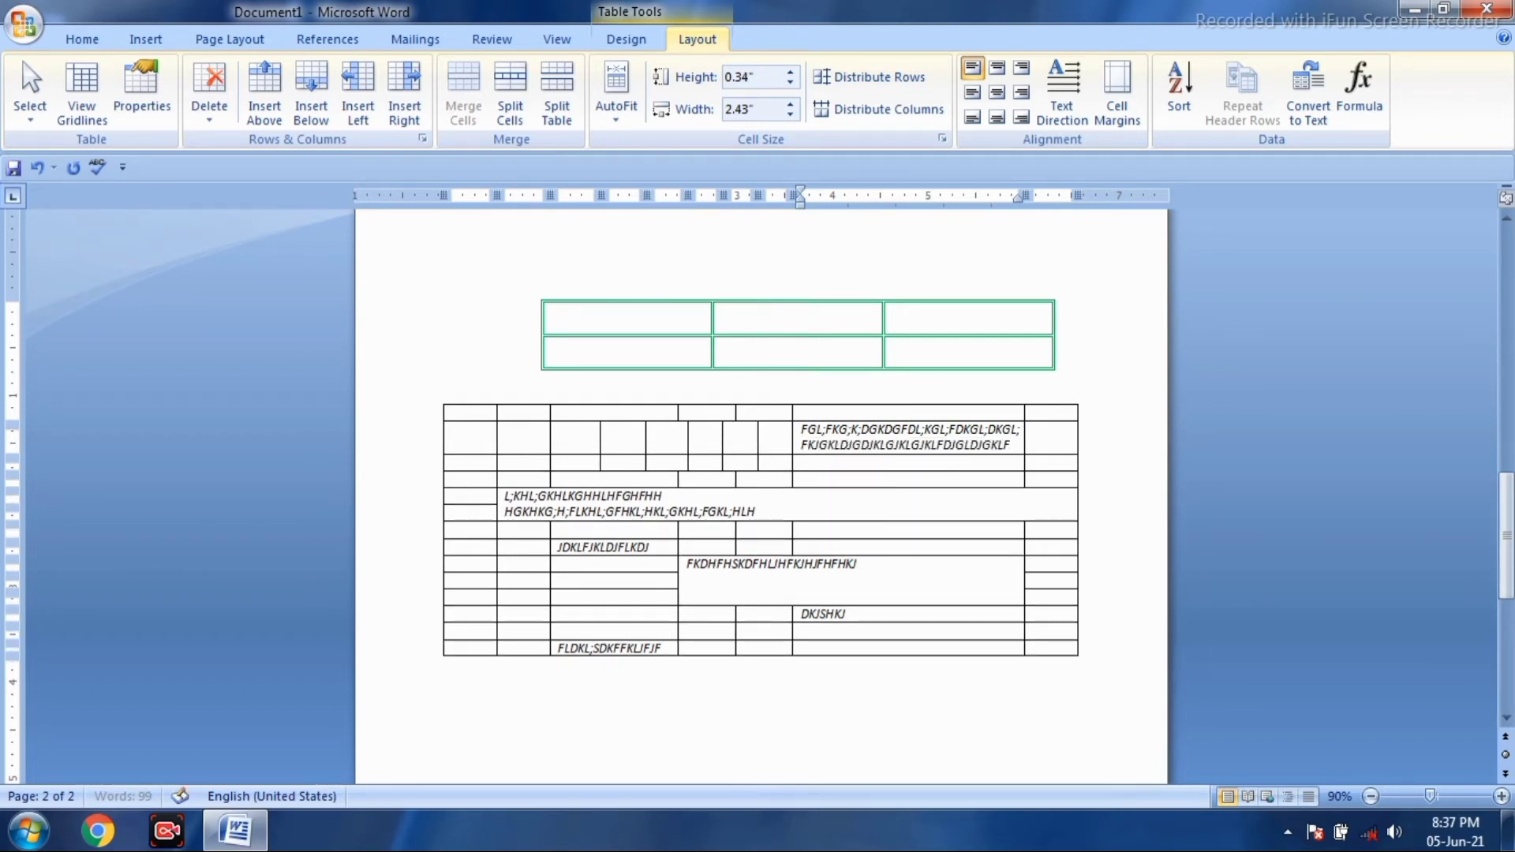
pyautogui.write('DJGLJGJFLGJL')
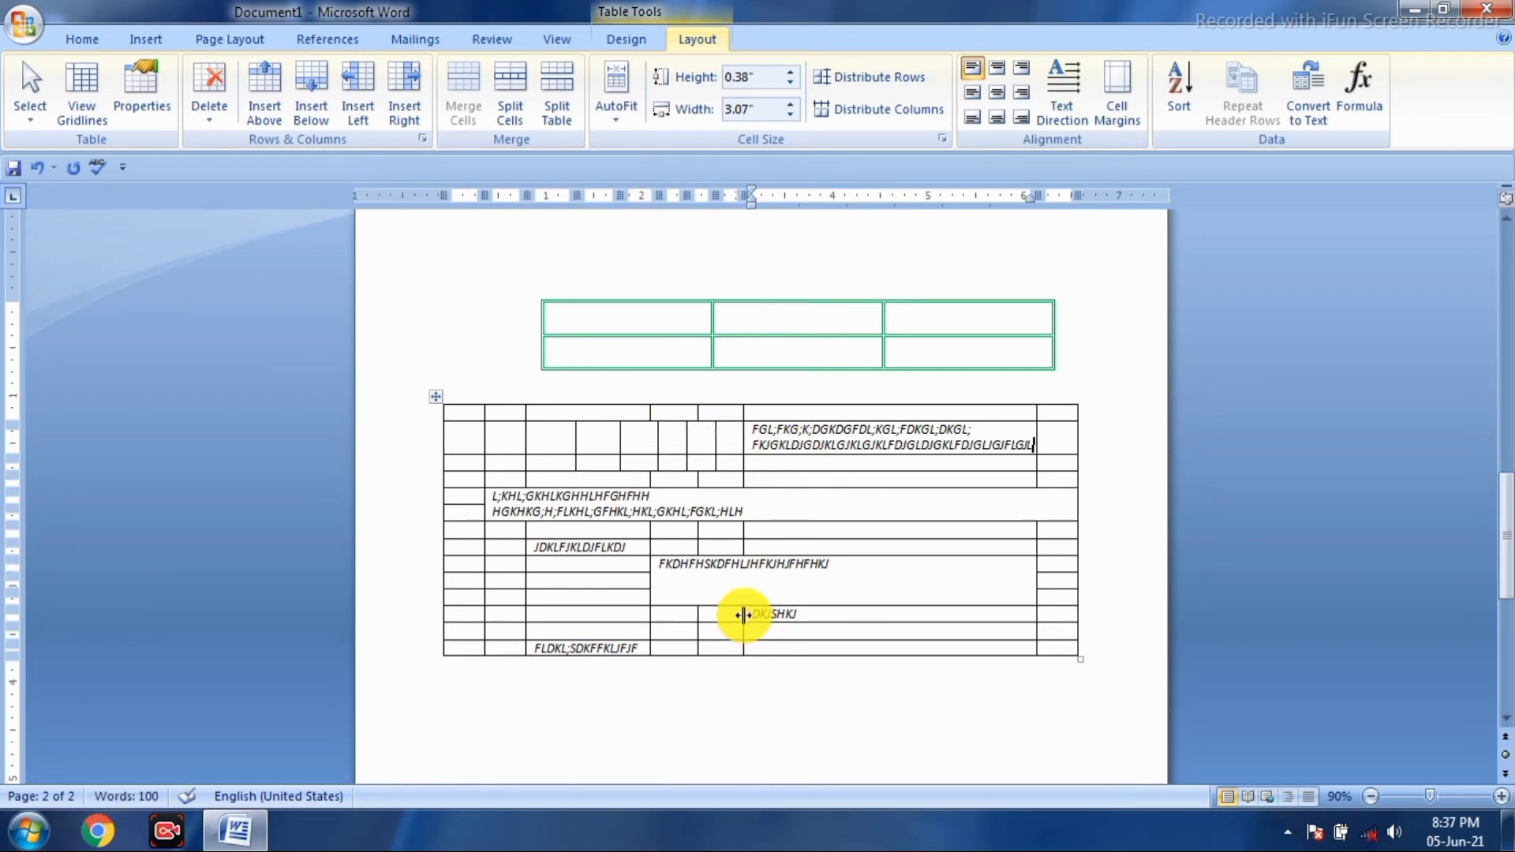
# - Widen that cell's column and make the row below much taller
pyautogui.moveTo(744, 615); pyautogui.dragTo(796, 614)
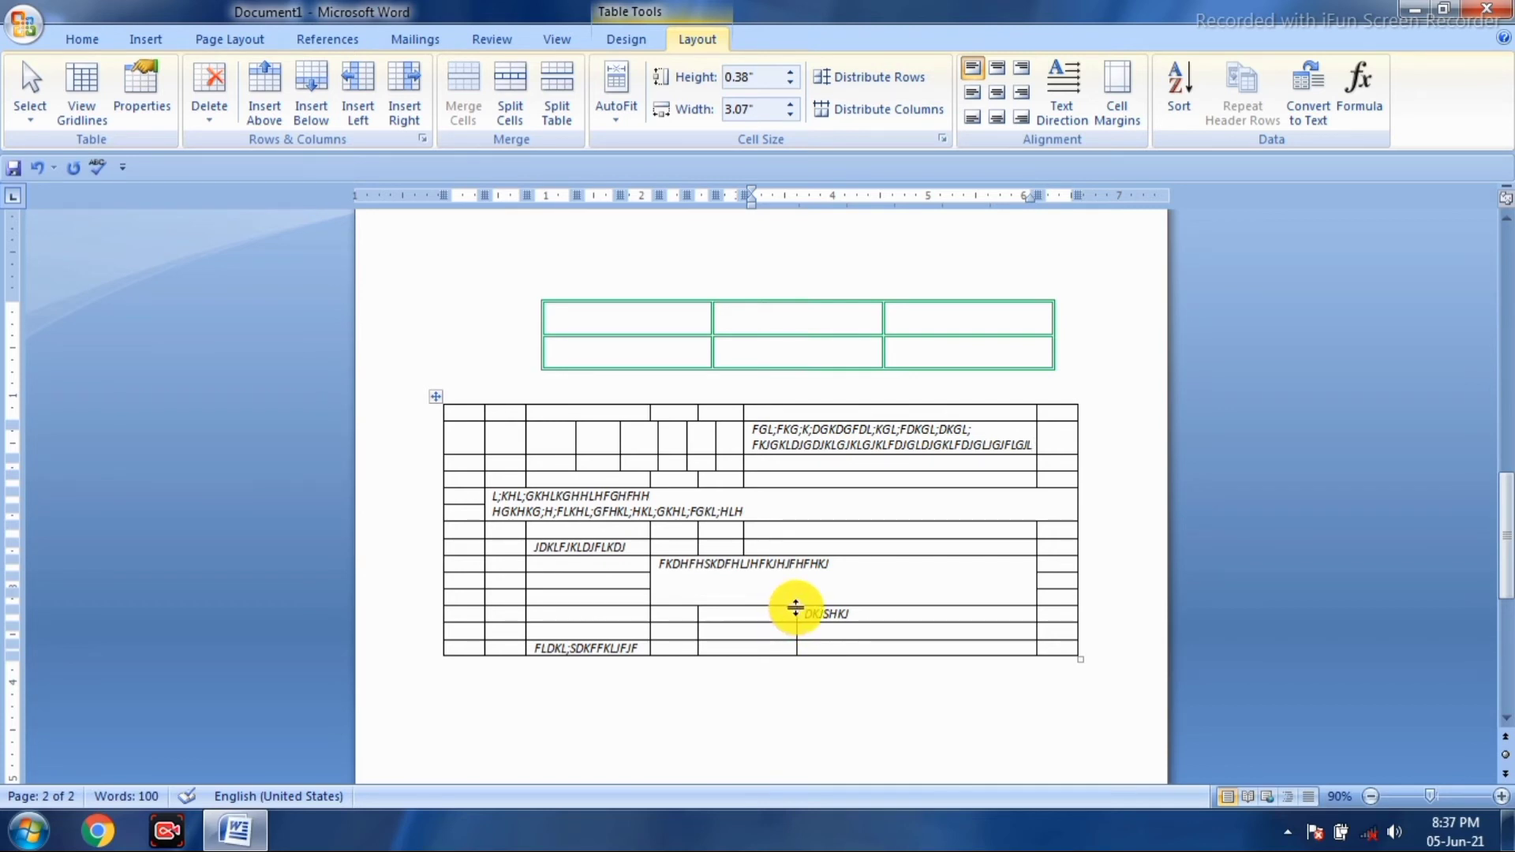
pyautogui.moveTo(793, 607)
pyautogui.mouseDown()
pyautogui.moveTo(825, 607)
pyautogui.moveTo(787, 608)
pyautogui.mouseUp()
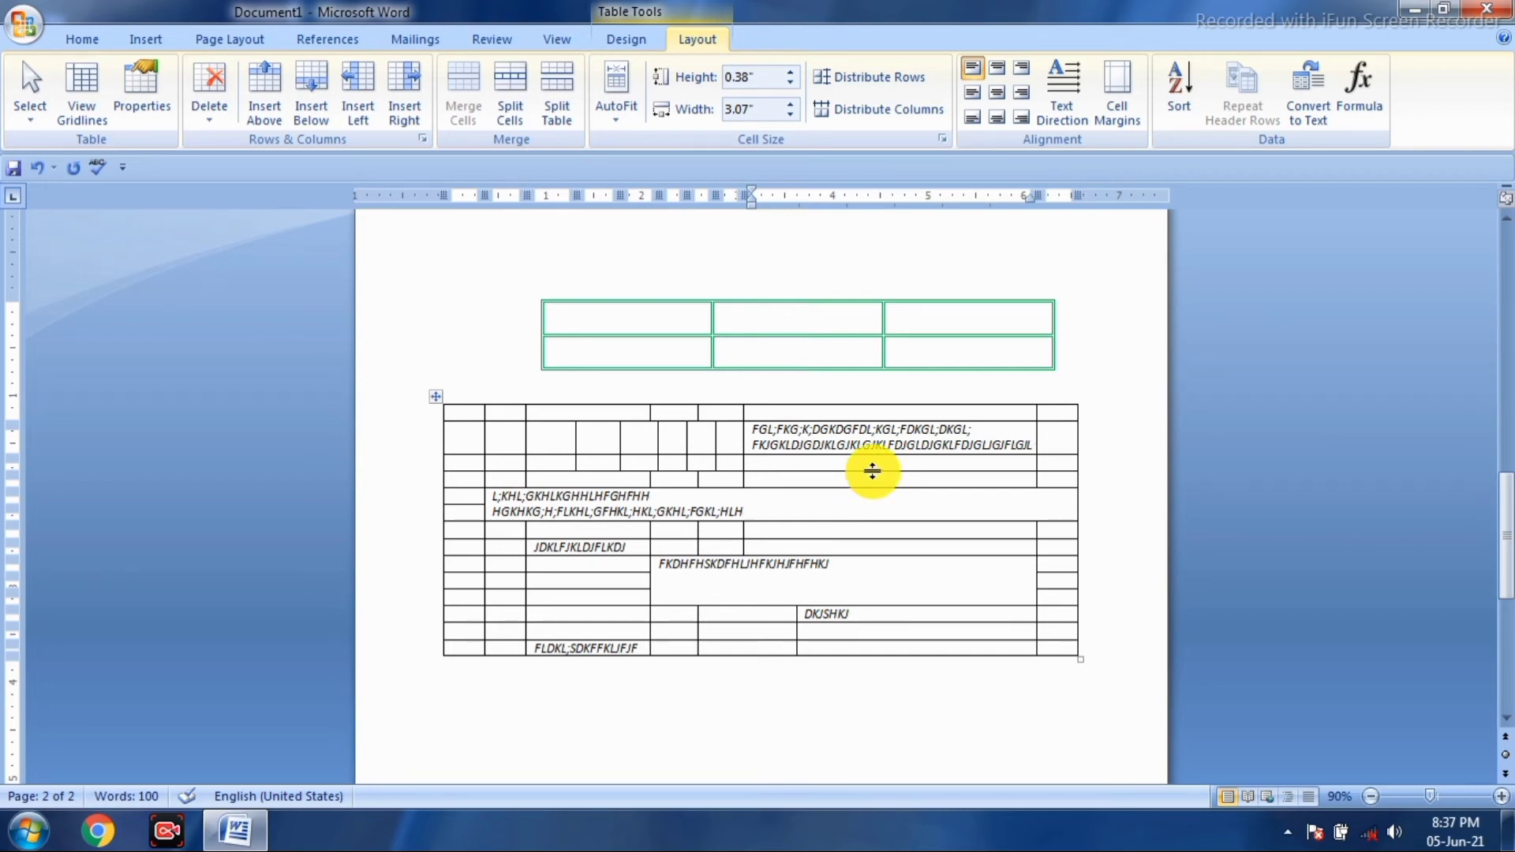
pyautogui.moveTo(872, 472); pyautogui.dragTo(881, 508)
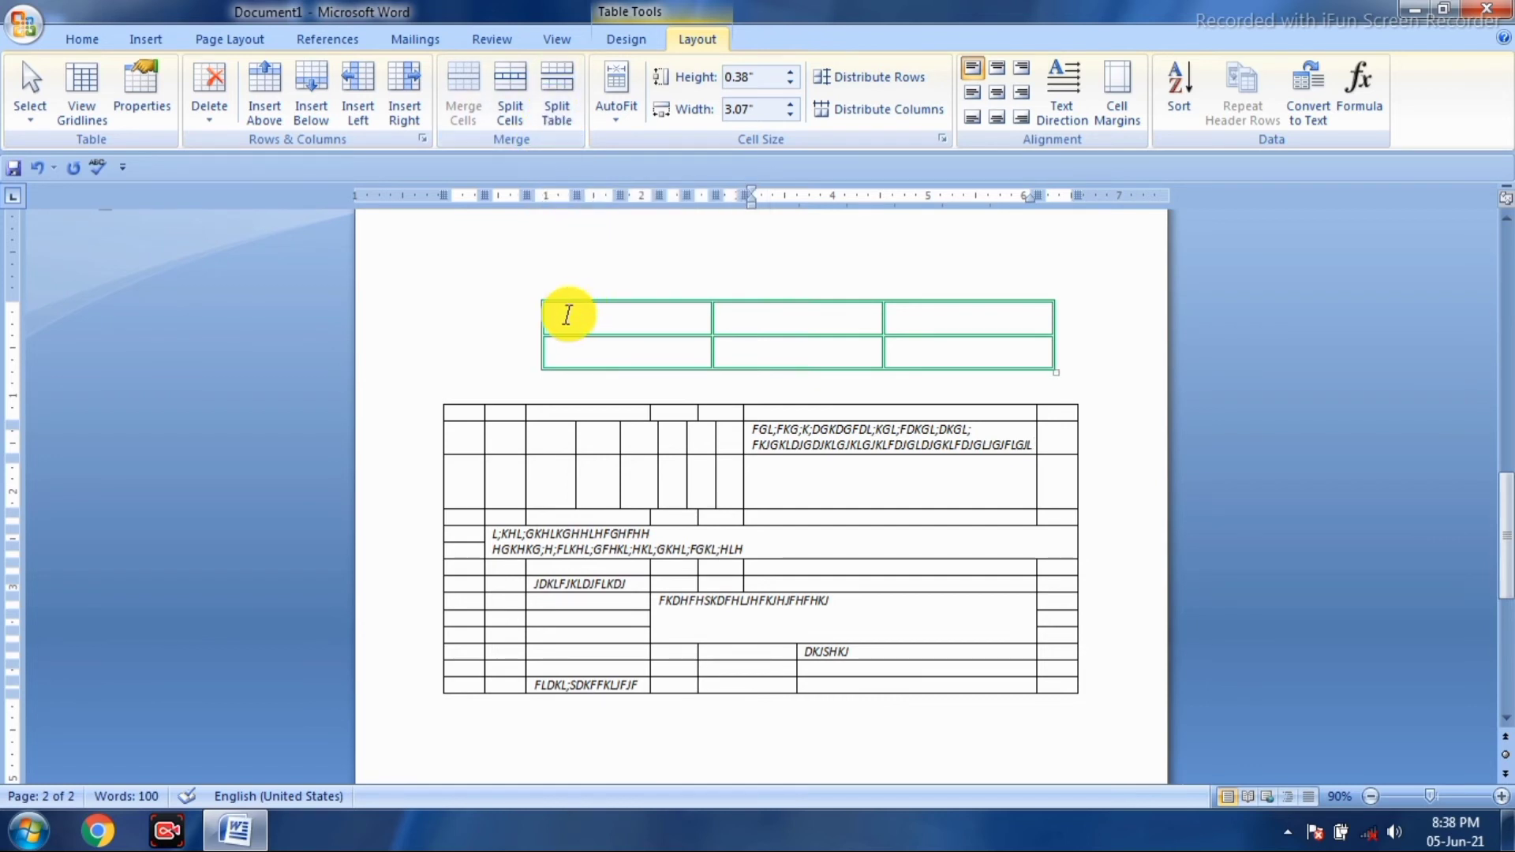
# - Split the table so the second table starts at the L;KHL;GKHLKGHHLHFGHFHH row
pyautogui.click(463, 535)
pyautogui.moveTo(633, 587); pyautogui.dragTo(637, 596)
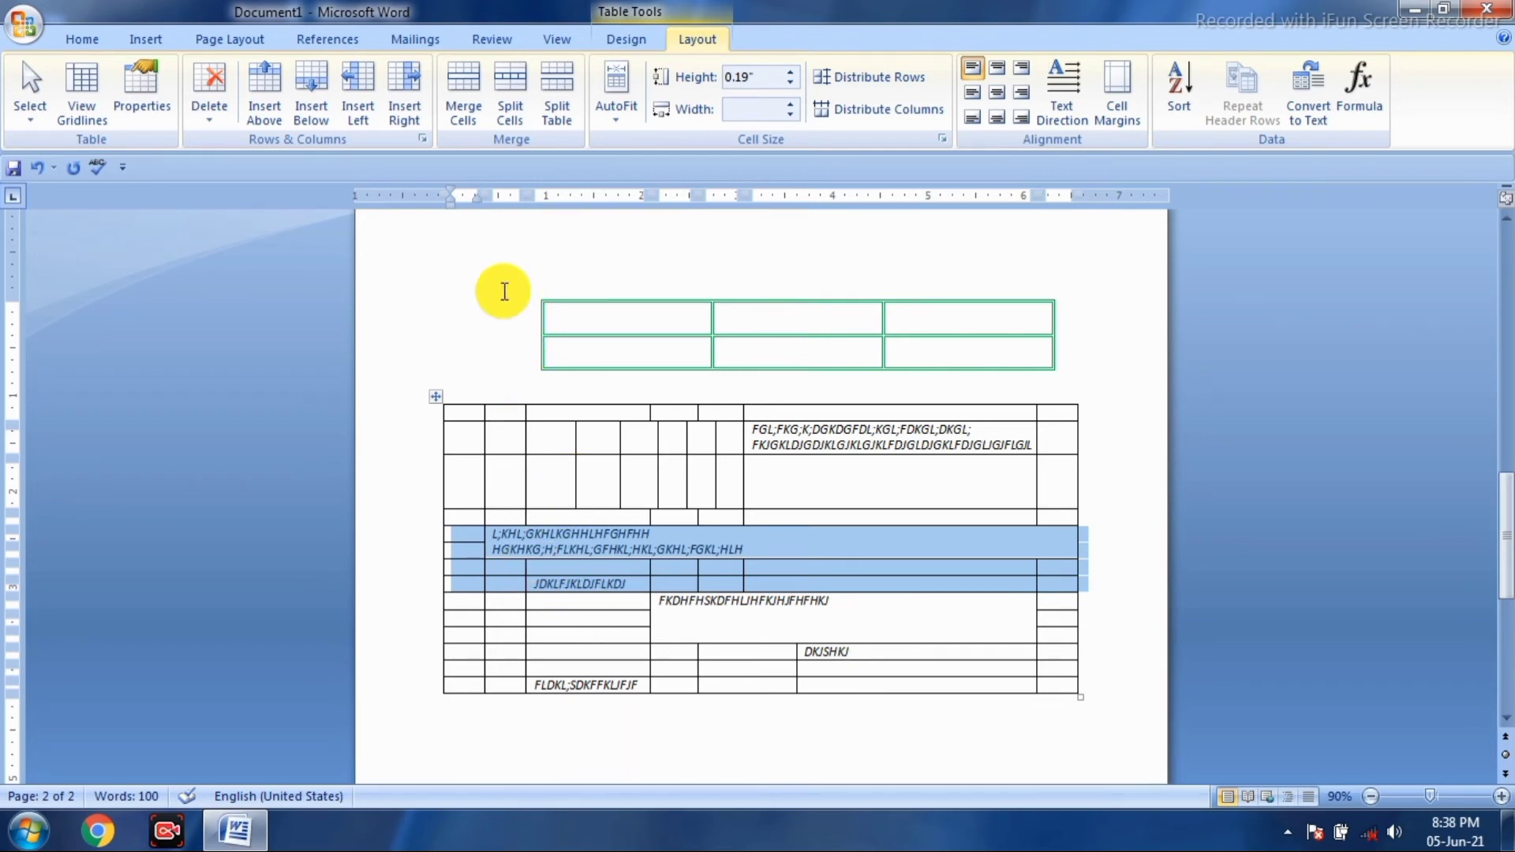
pyautogui.click(554, 117)
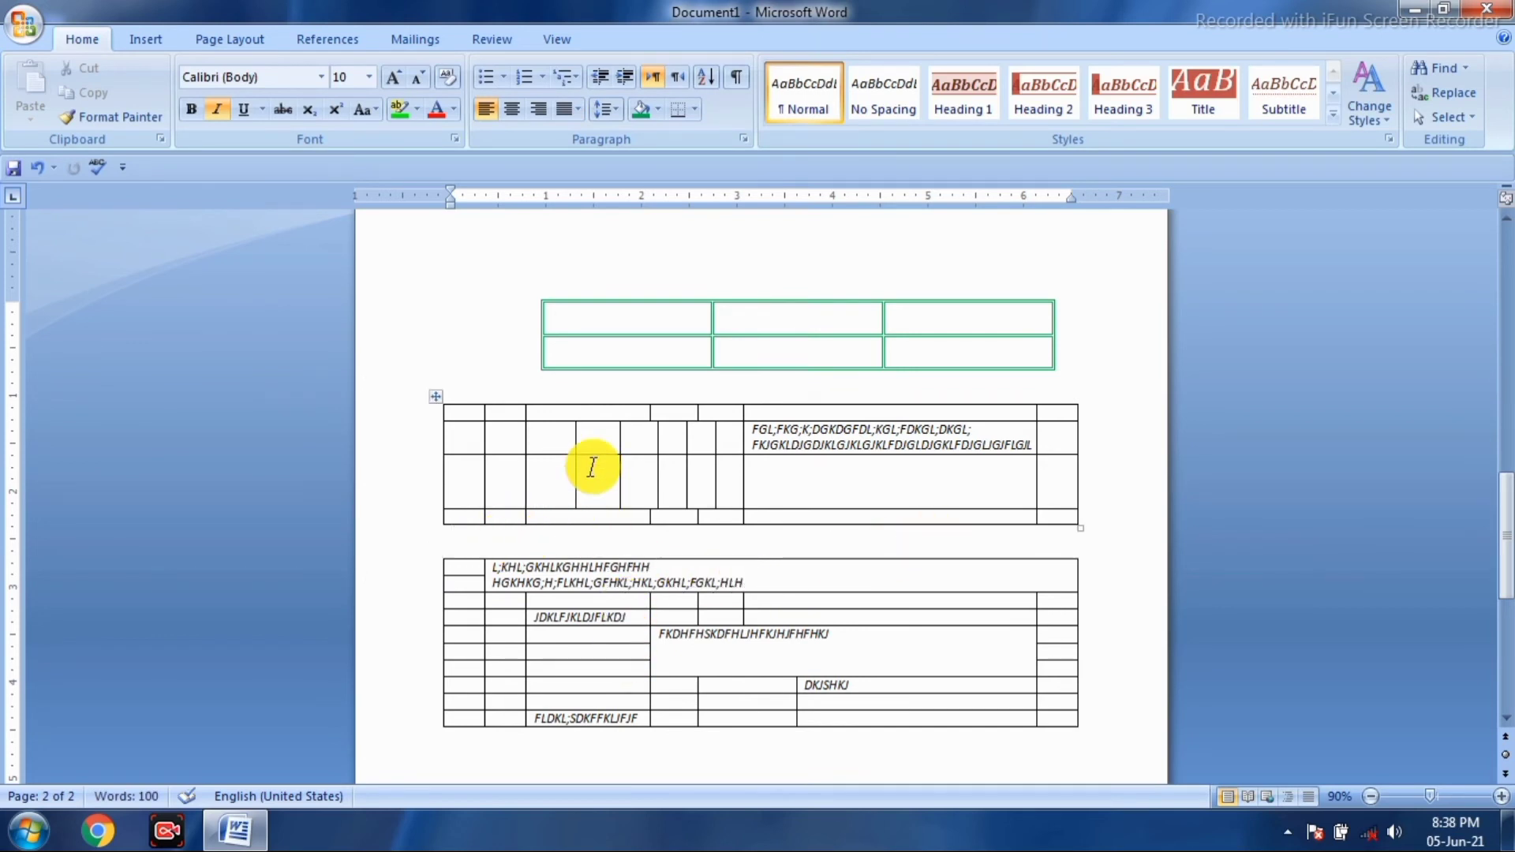
# - Open and close the Insert Table choices twice without inserting anything
pyautogui.click(157, 36)
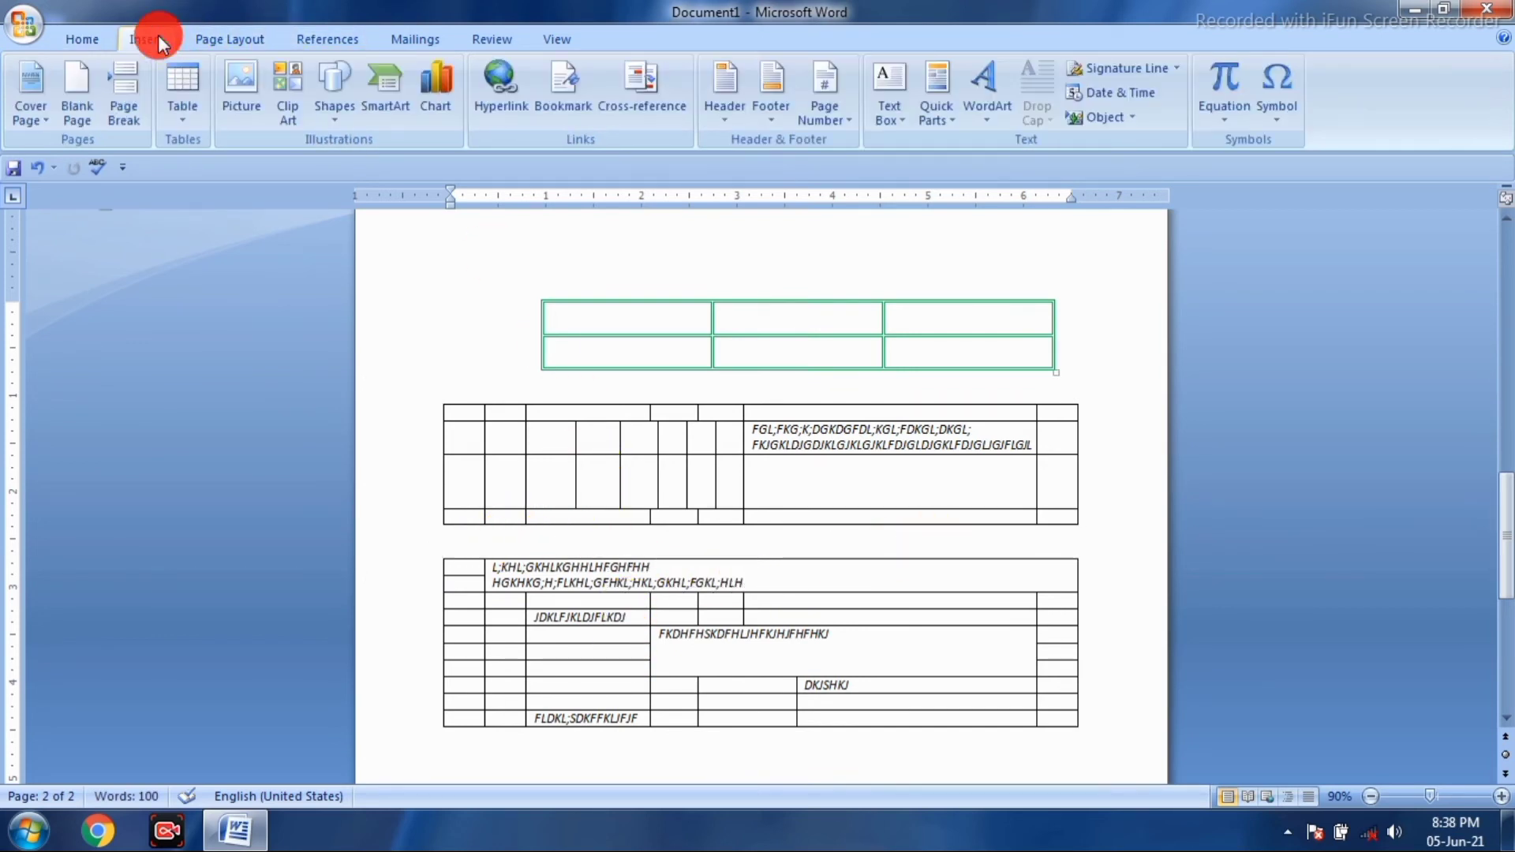
pyautogui.click(181, 115)
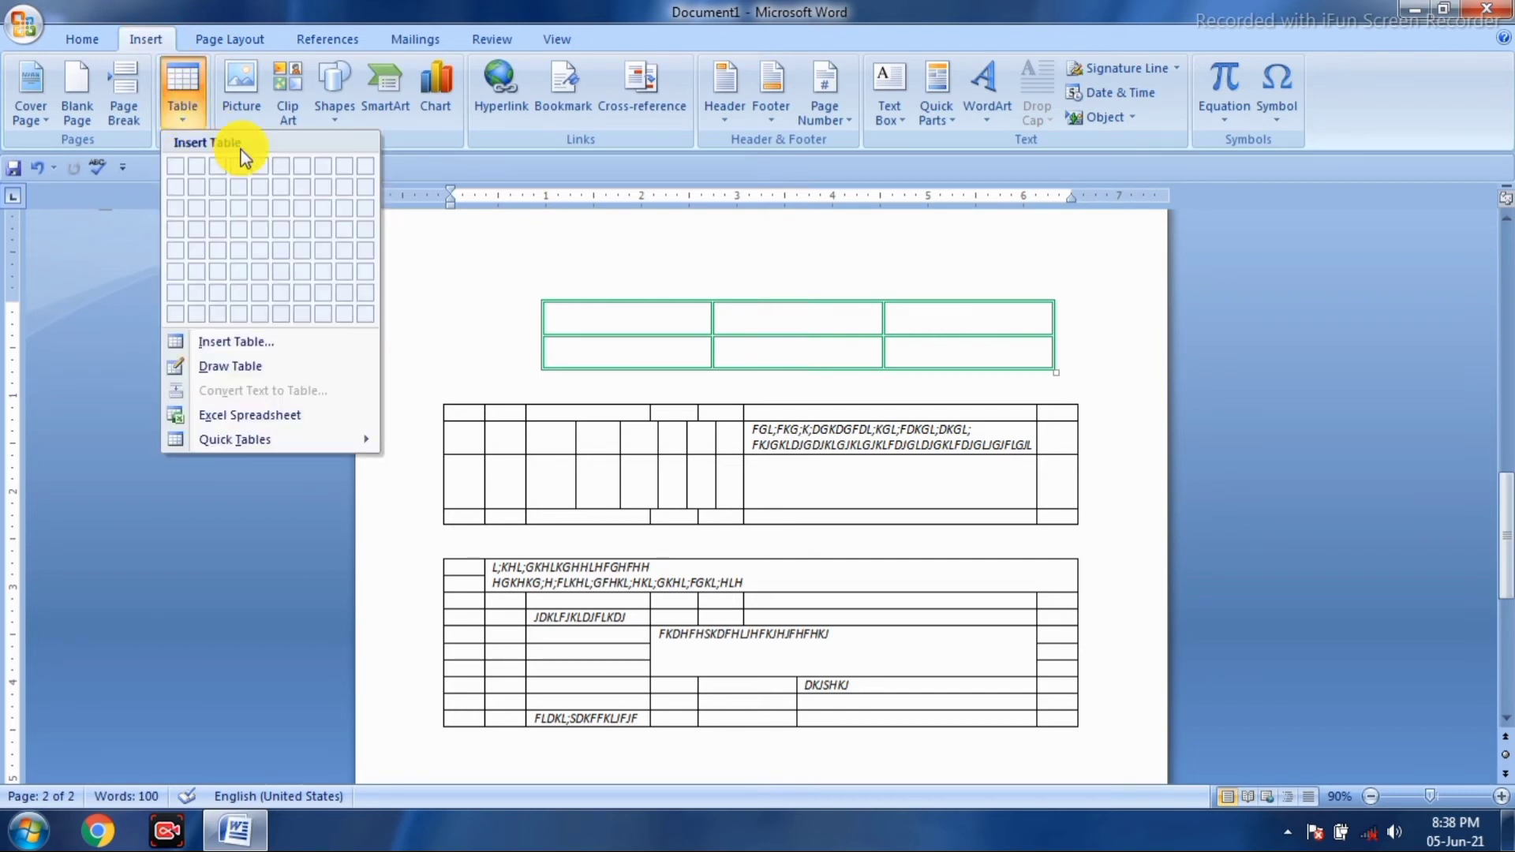
pyautogui.click(659, 529)
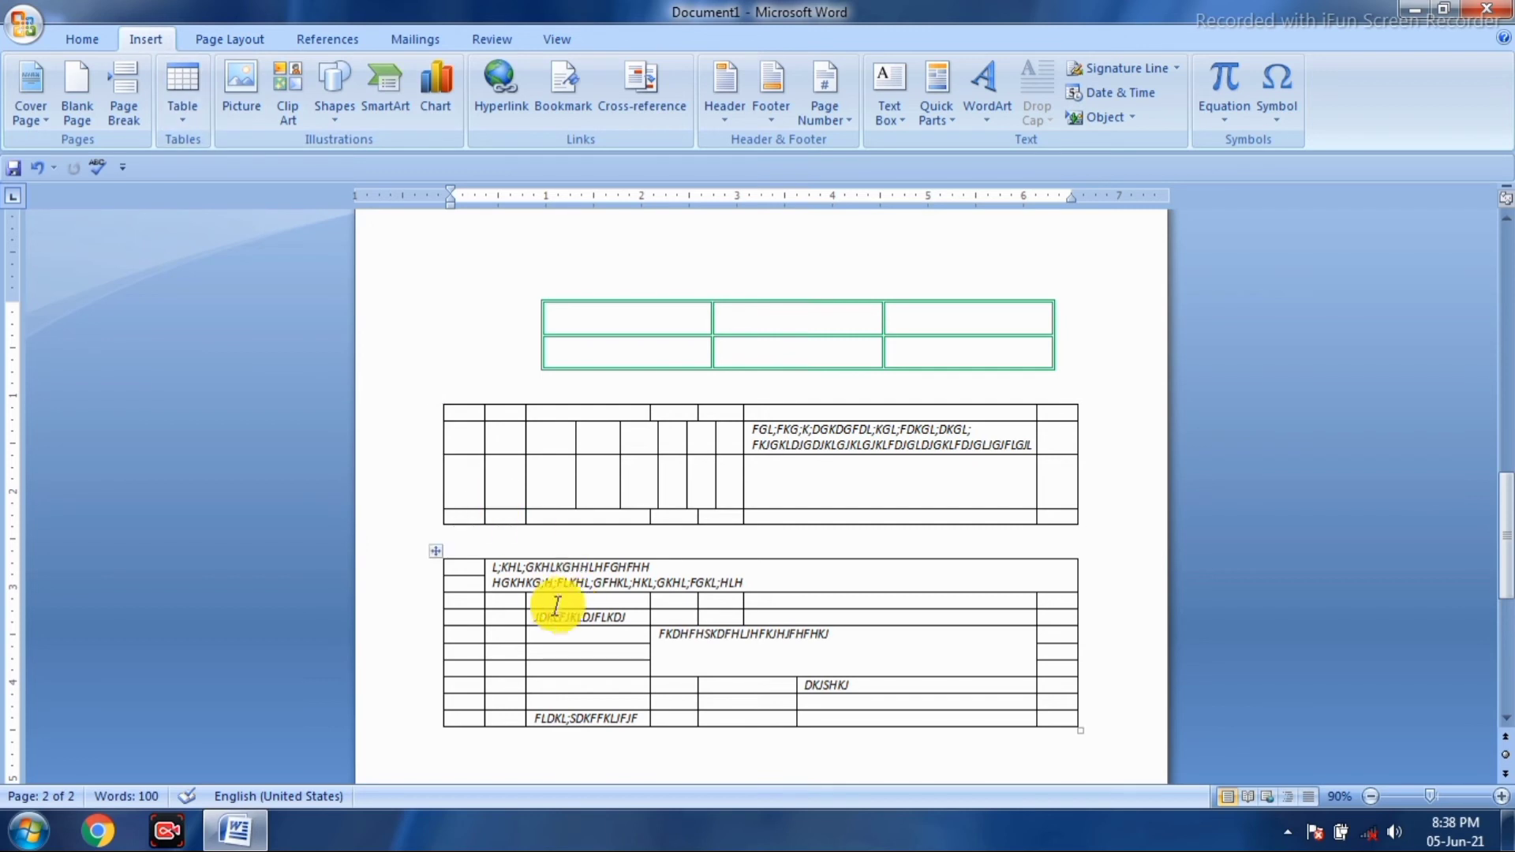
pyautogui.click(511, 617)
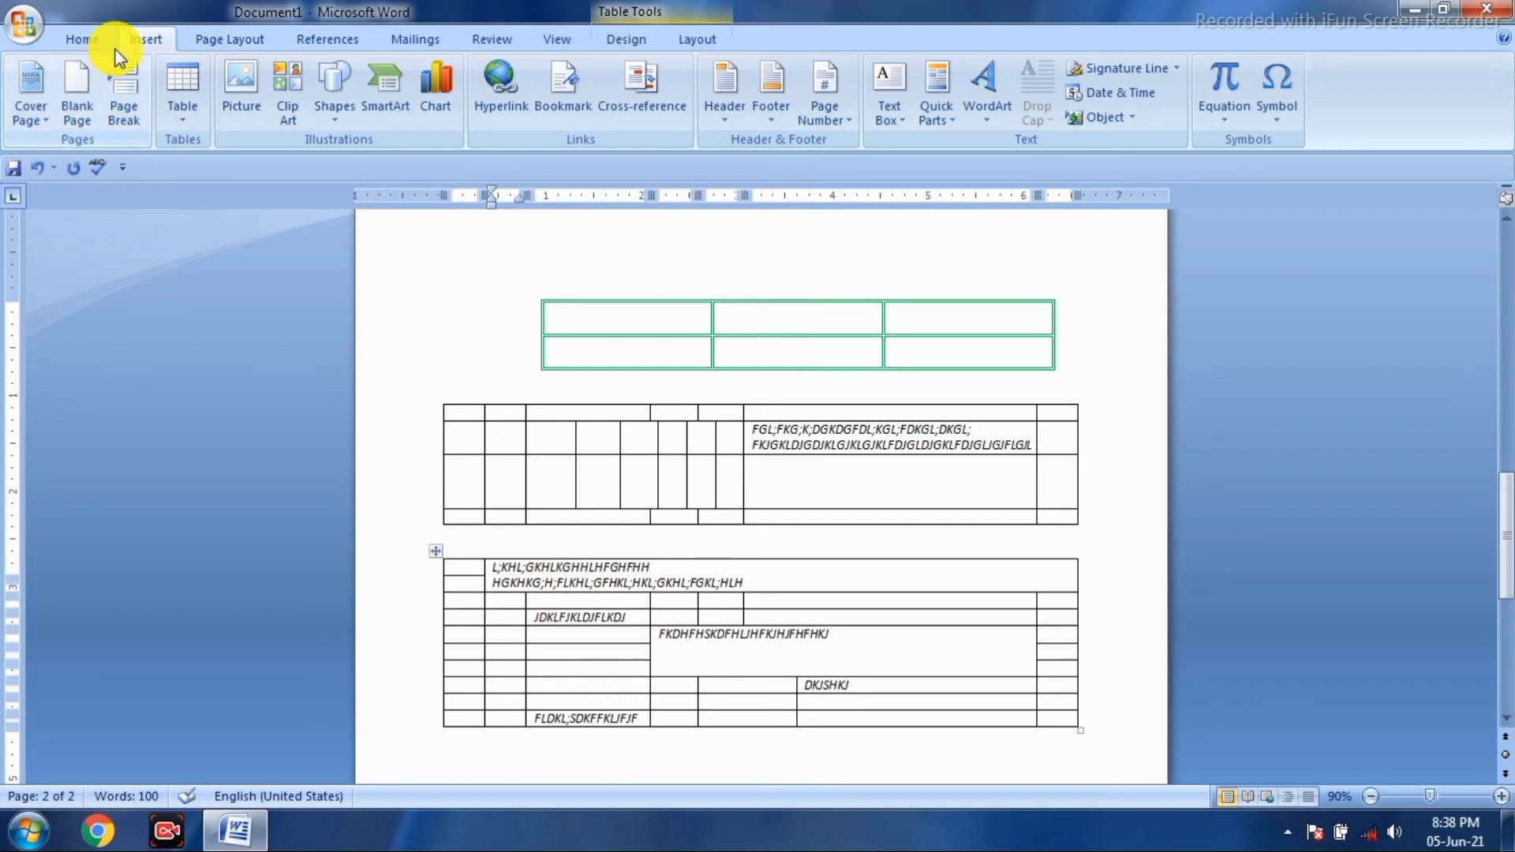
pyautogui.click(181, 85)
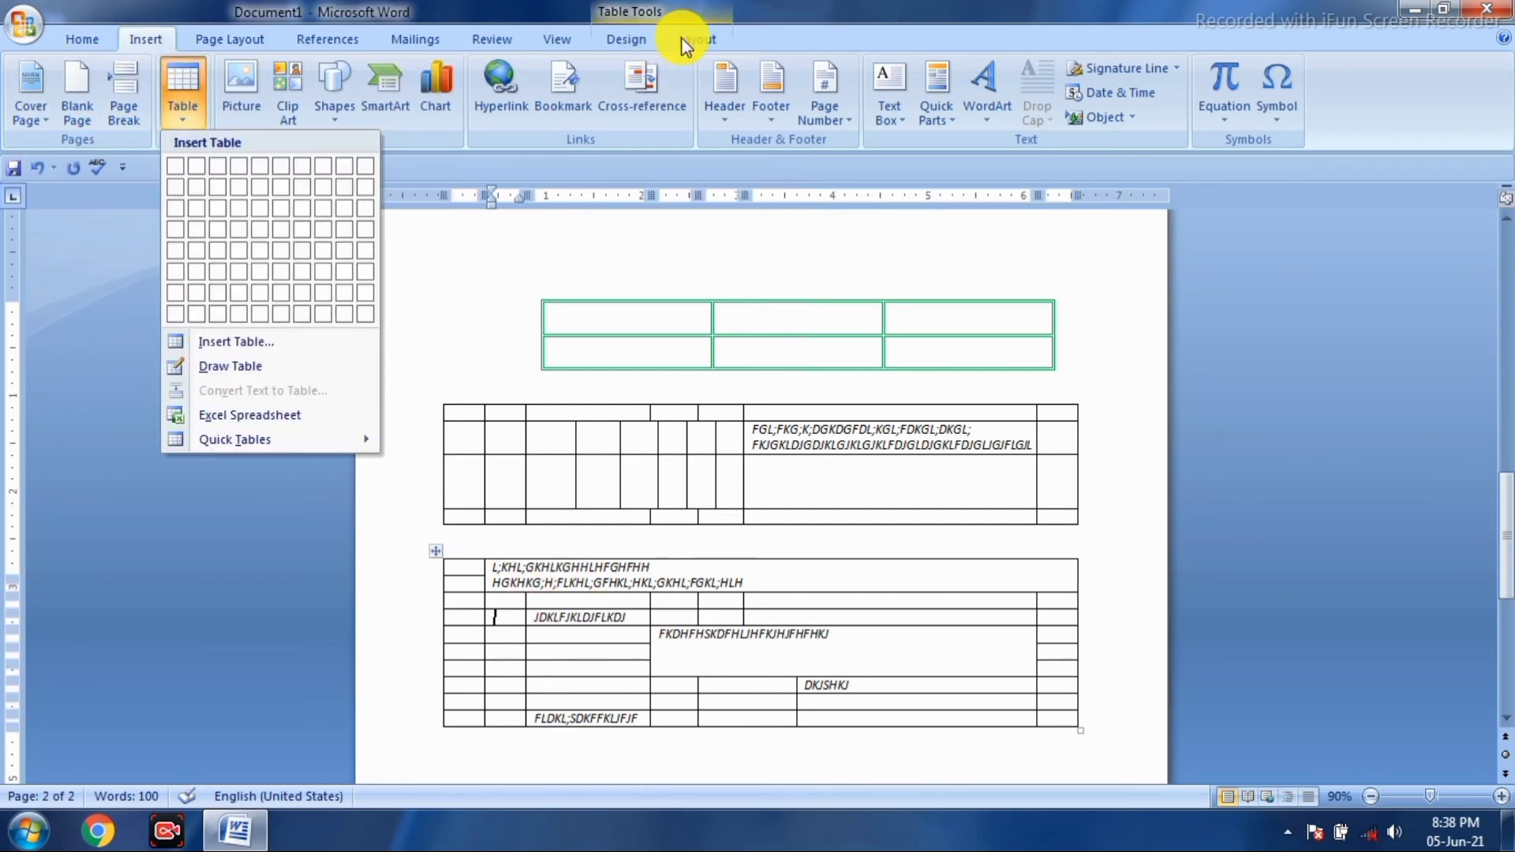
pyautogui.click(702, 41)
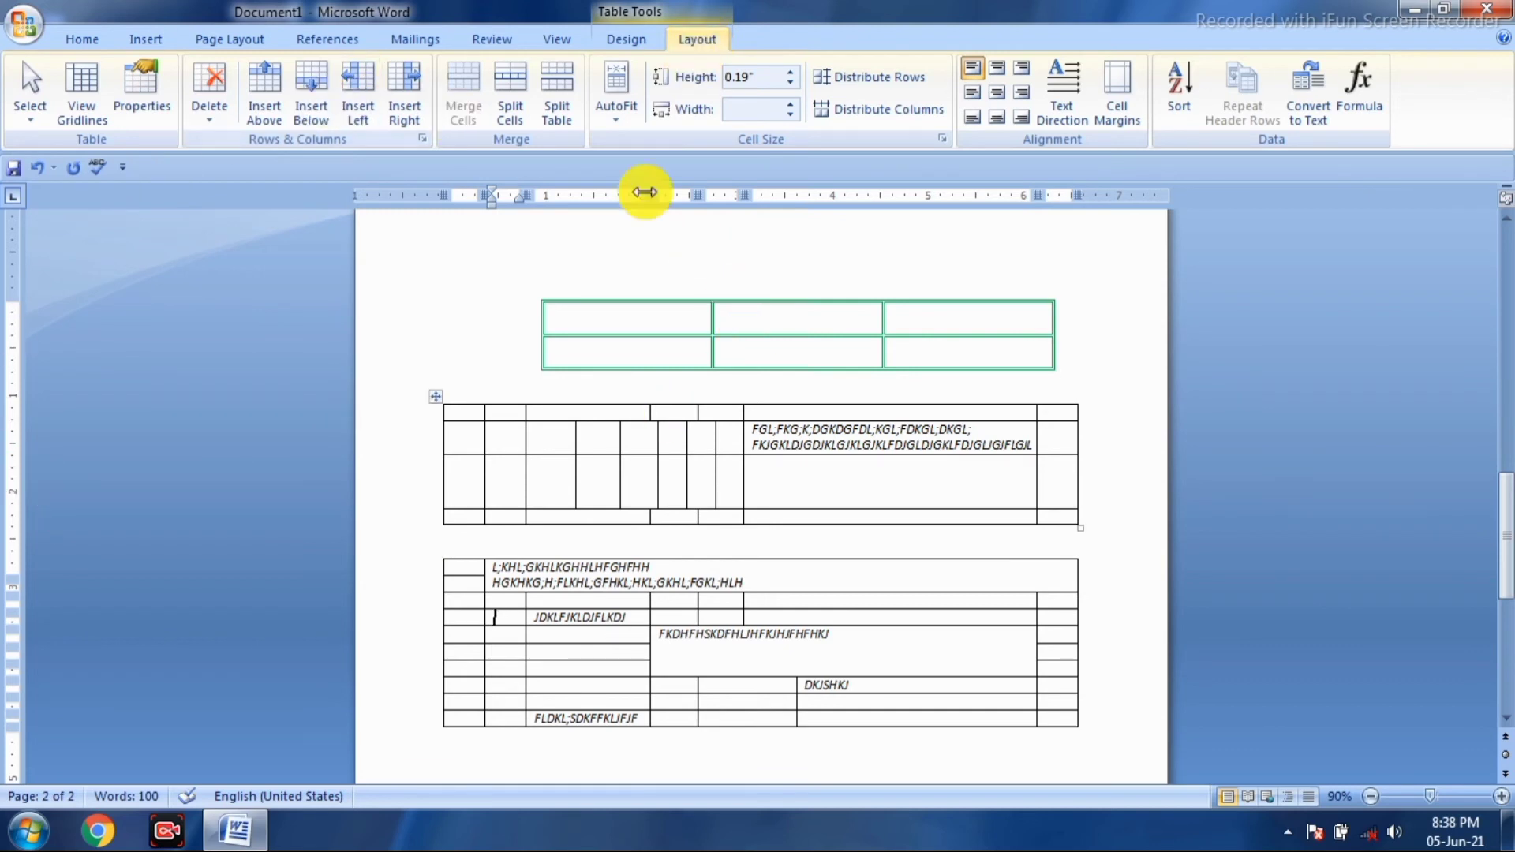
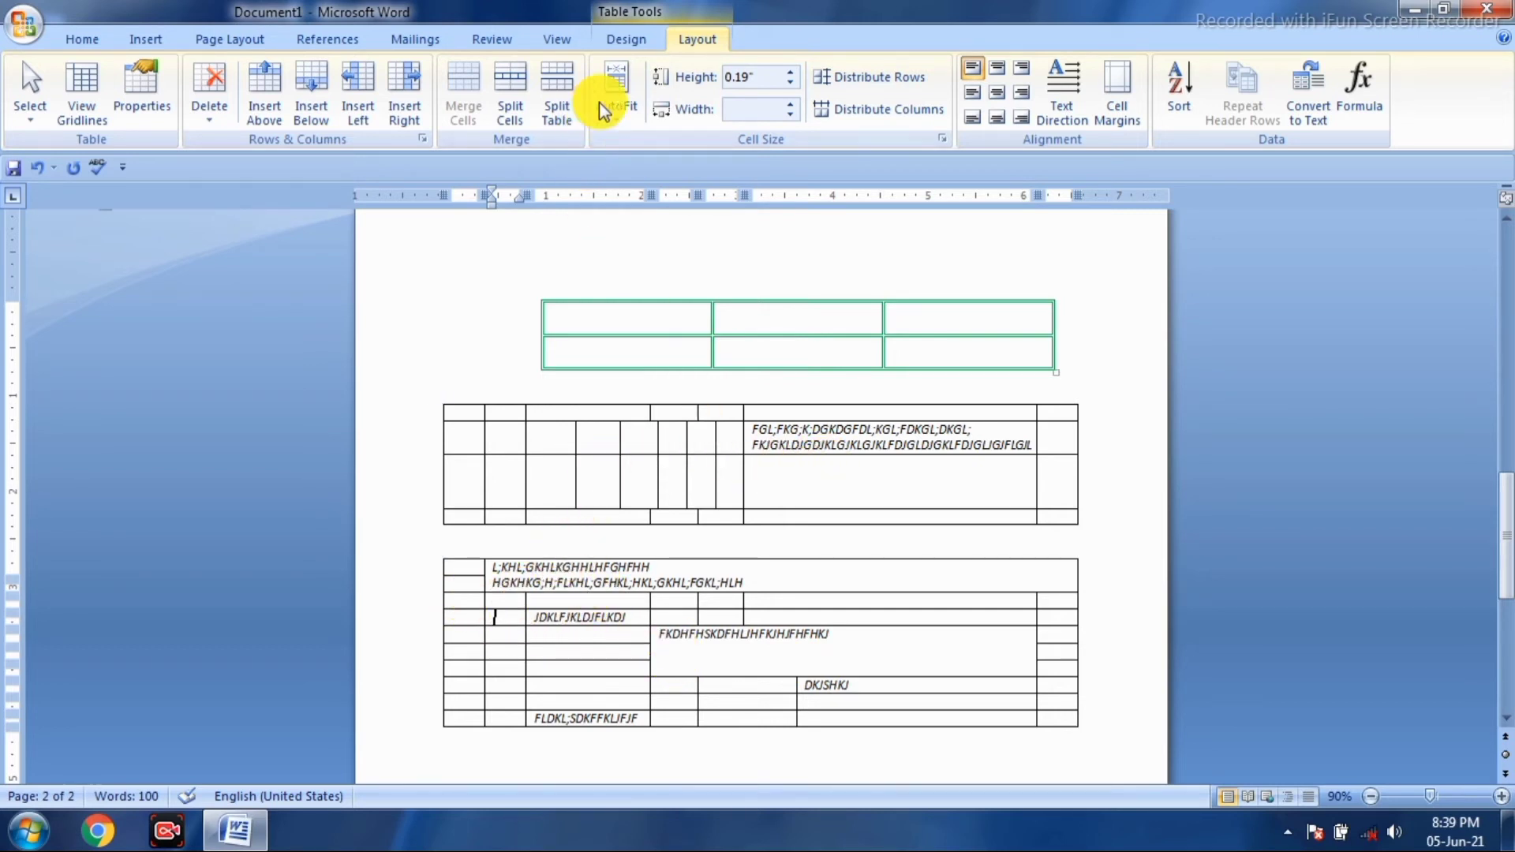
# - Type a long string of sample letters in the top-middle cell and 'LFDJ' in the cell below
pyautogui.click(794, 317)
pyautogui.write('LKL')
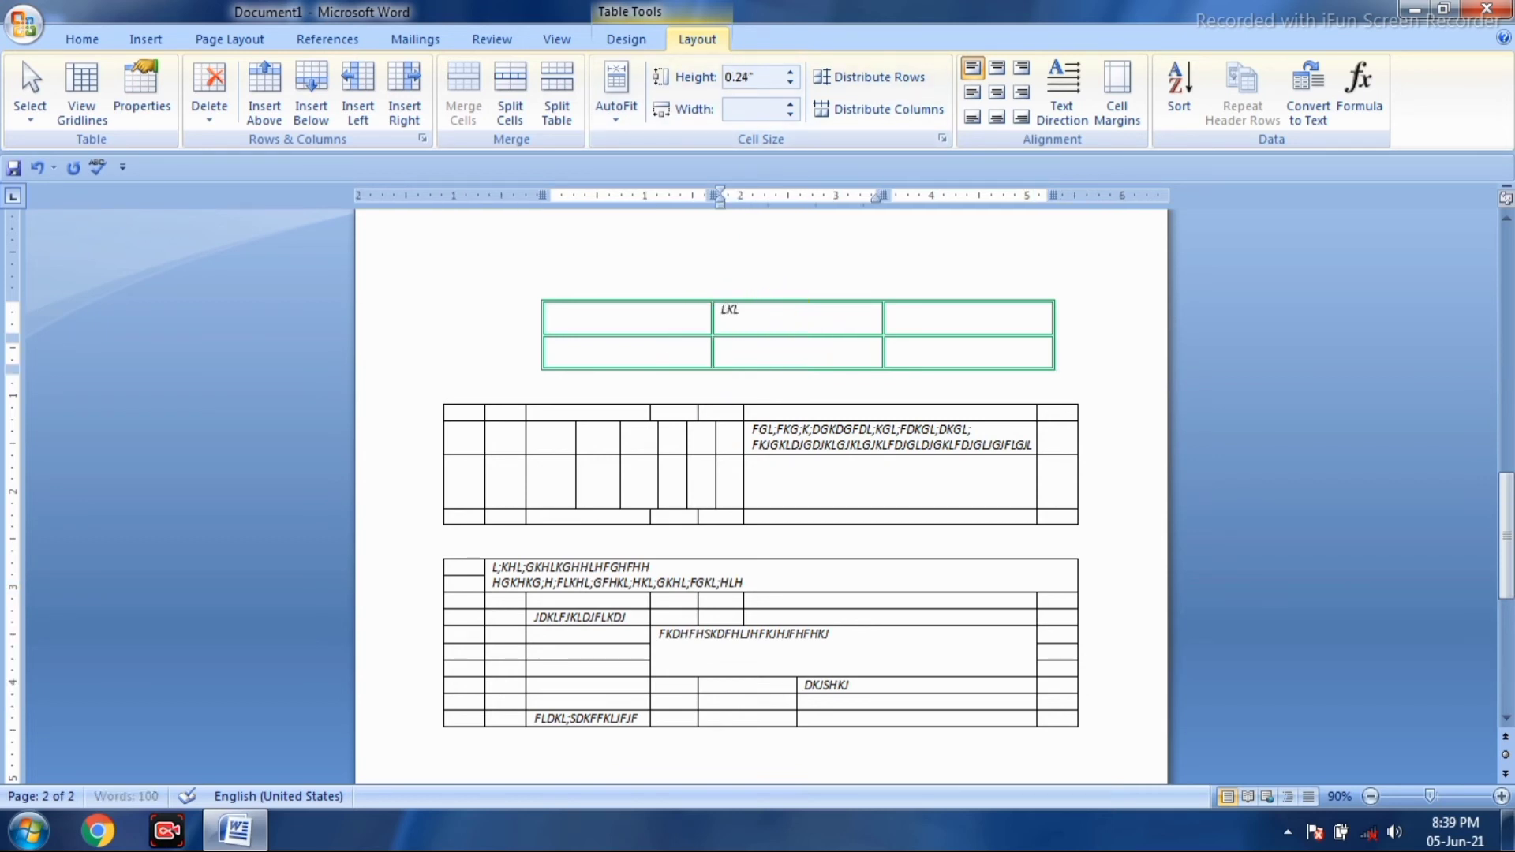
pyautogui.write('KFGL;KDF;GK;FDGKLF;DKF;GKFD;GKDFLD;KDLGKFDL')
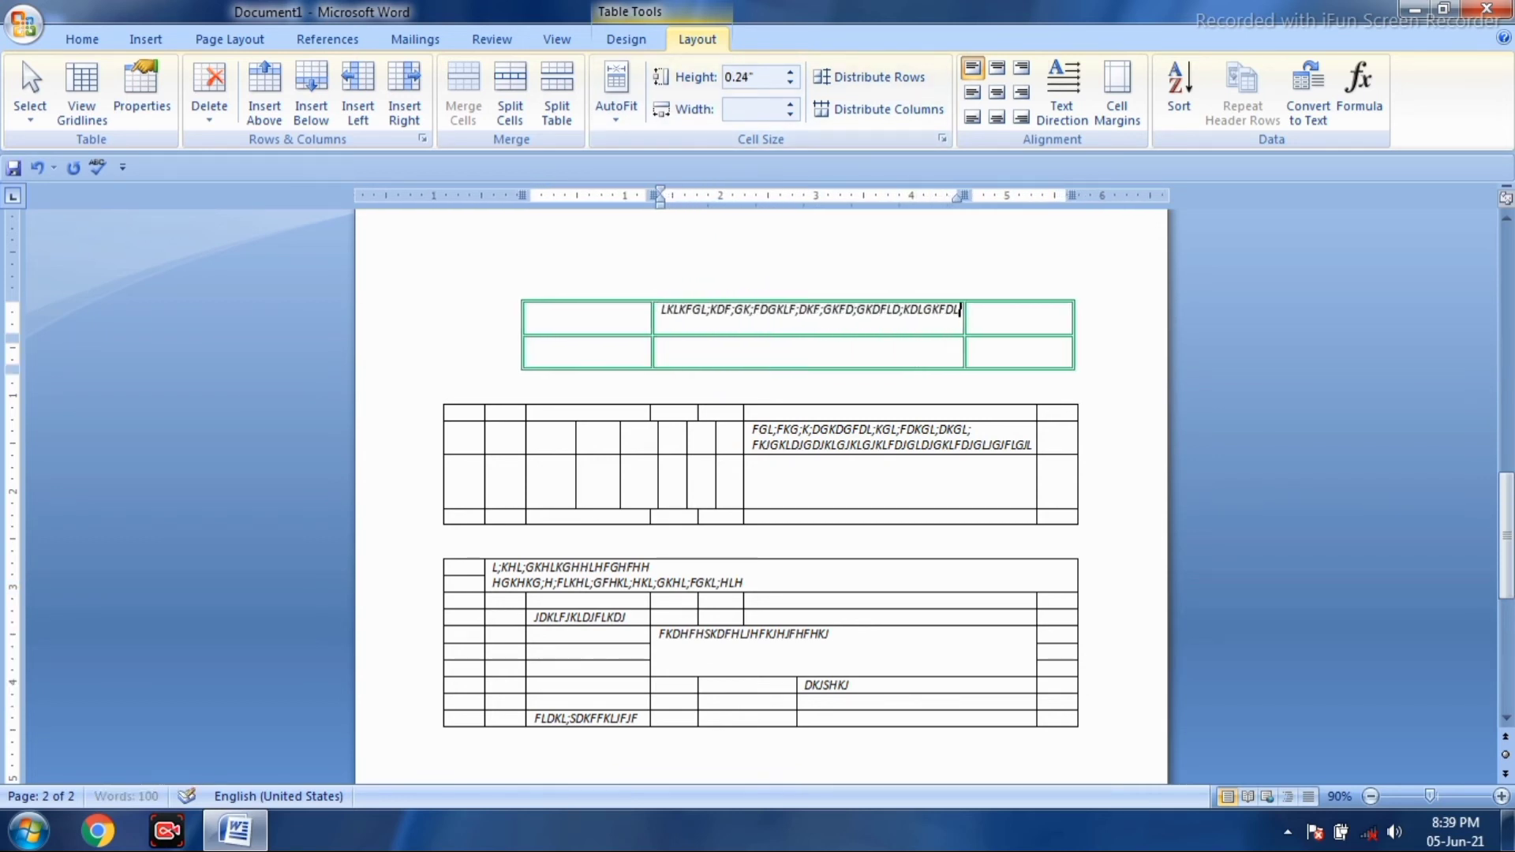
pyautogui.click(793, 346)
pyautogui.write('LFDJKLGKFDLG;KGL;')
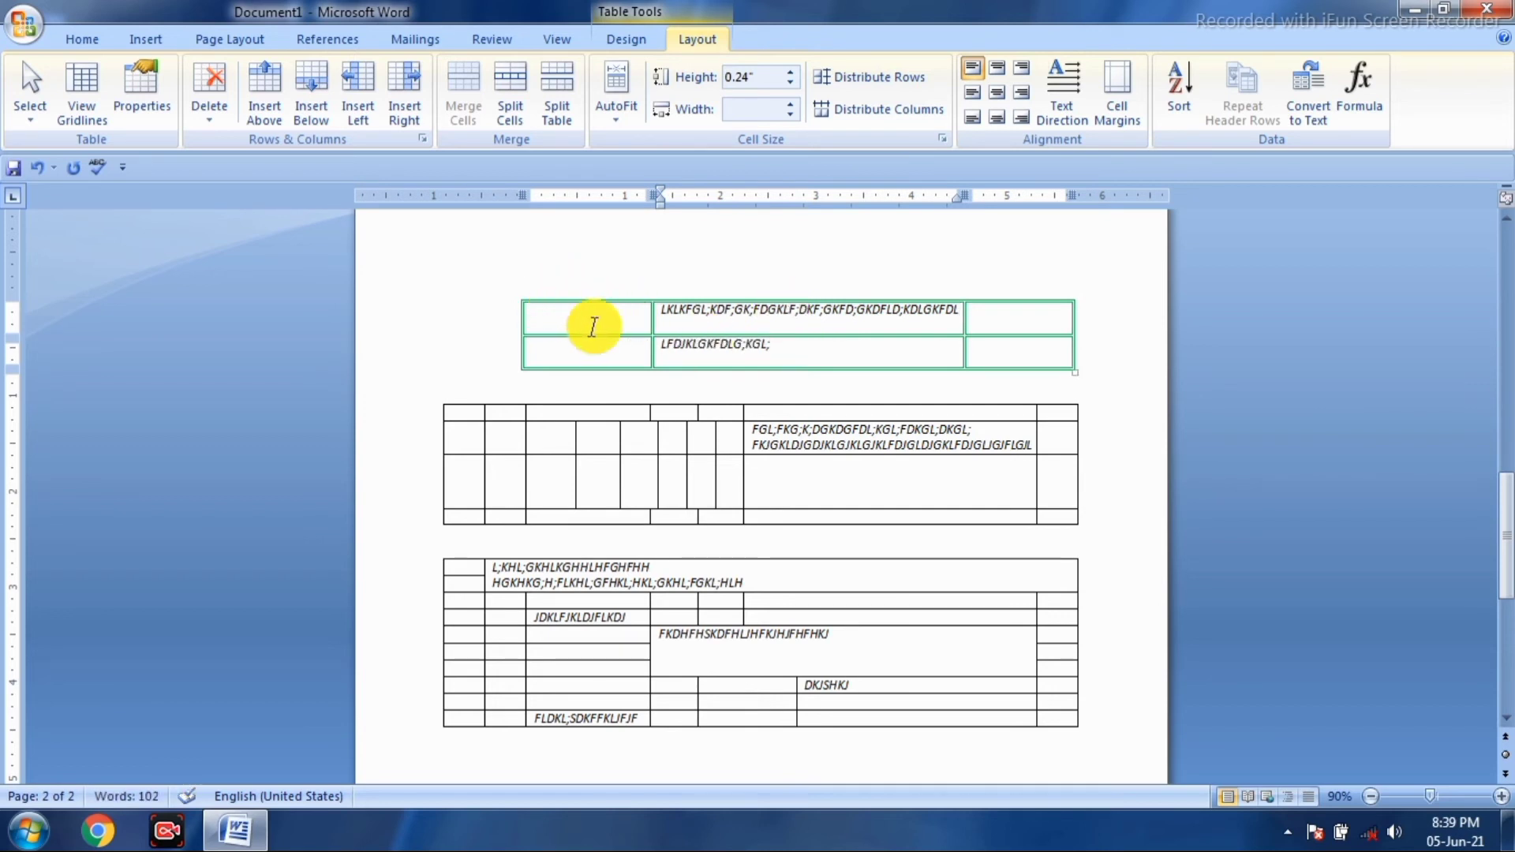
pyautogui.scroll(-2, 676, 366)
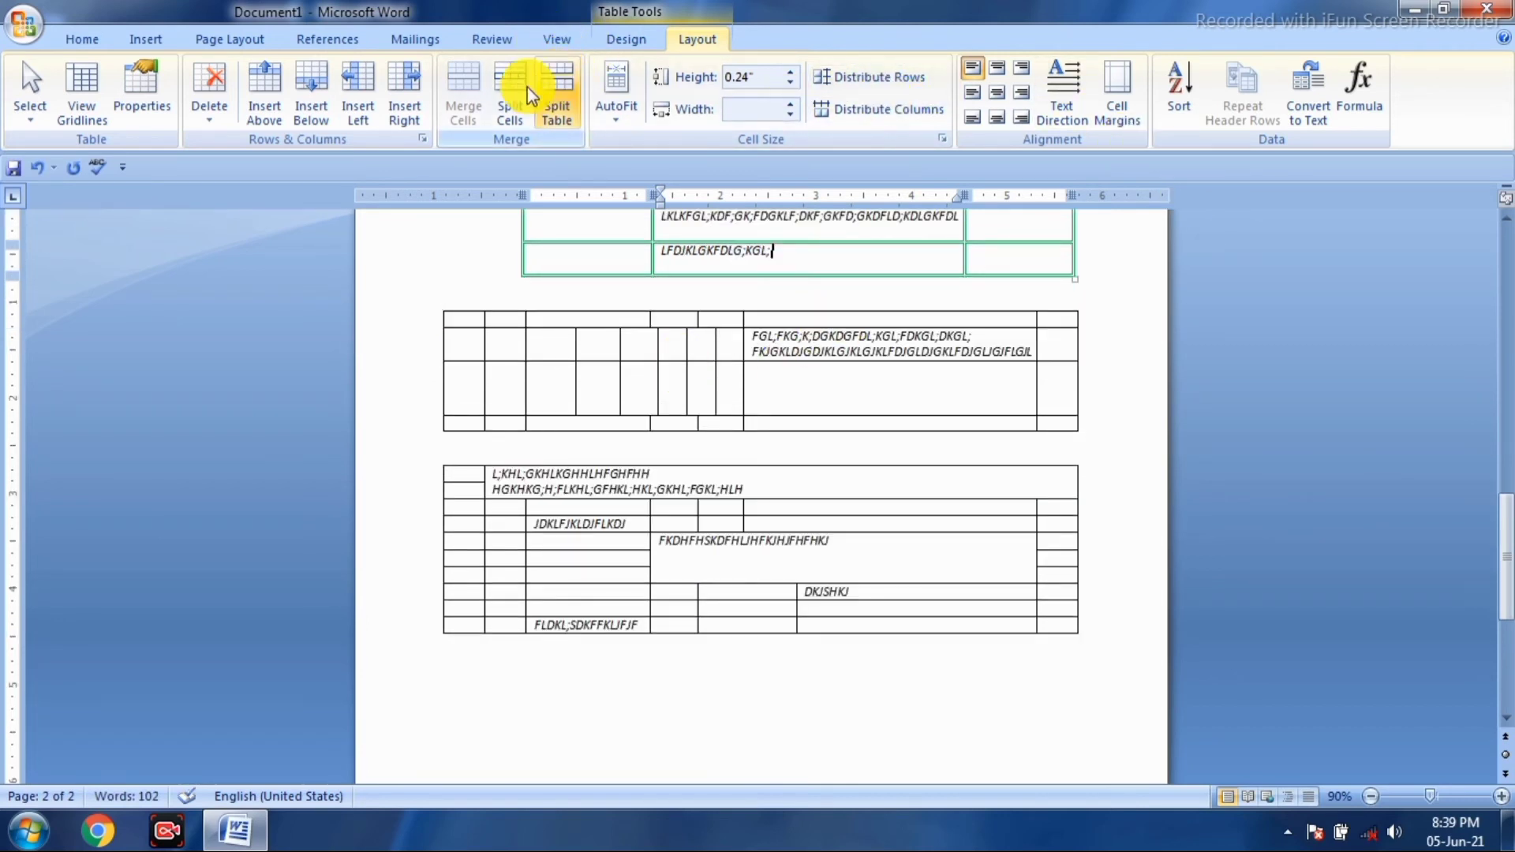
# - With Draw Table, draw a new table frame with three rows below the existing tables
pyautogui.click(620, 40)
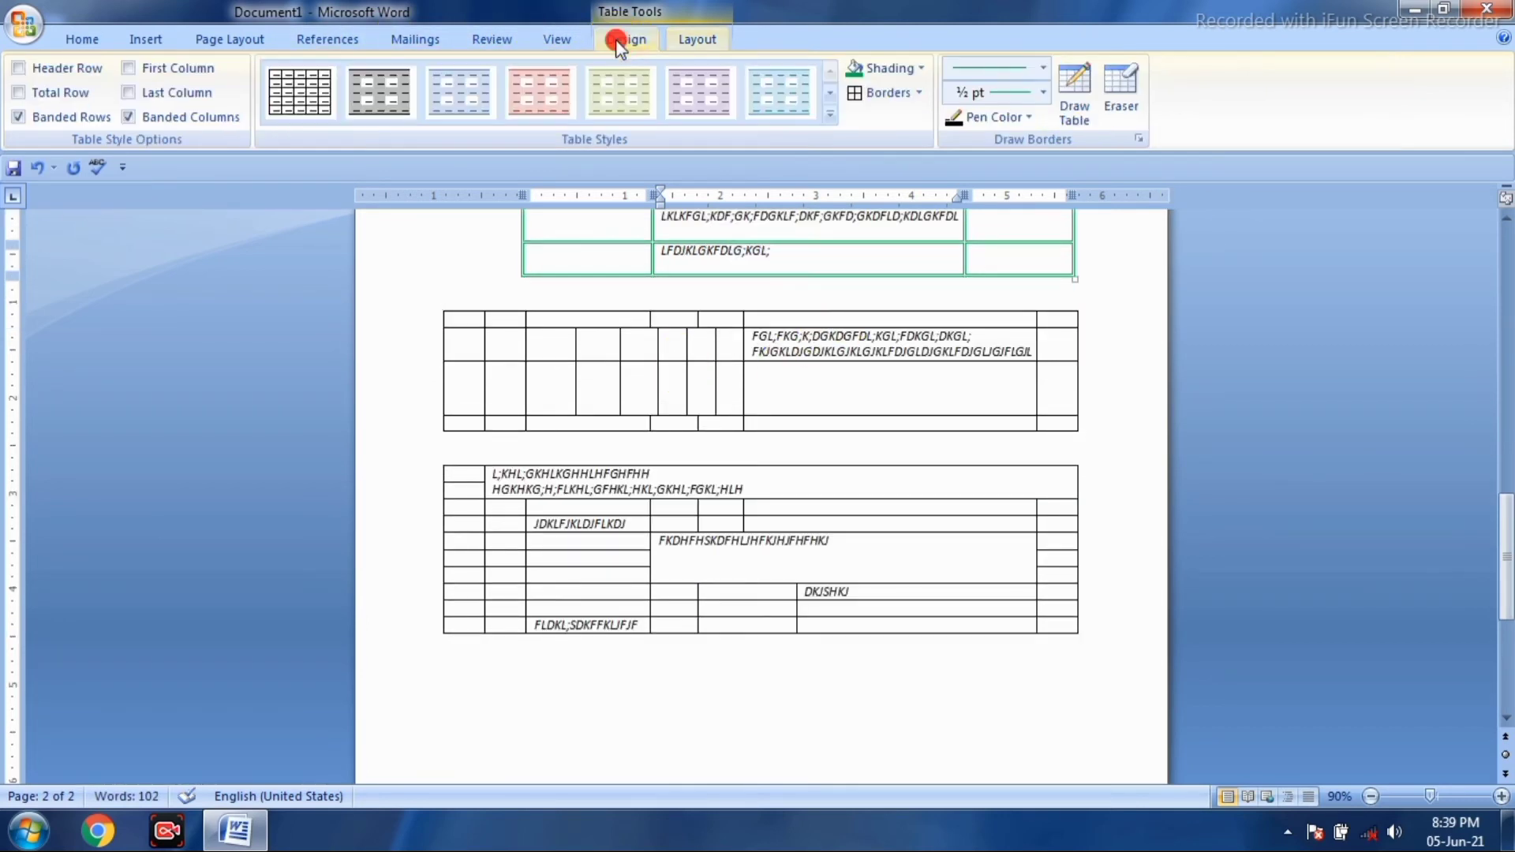
pyautogui.click(1076, 104)
pyautogui.scroll(-2, 911, 482)
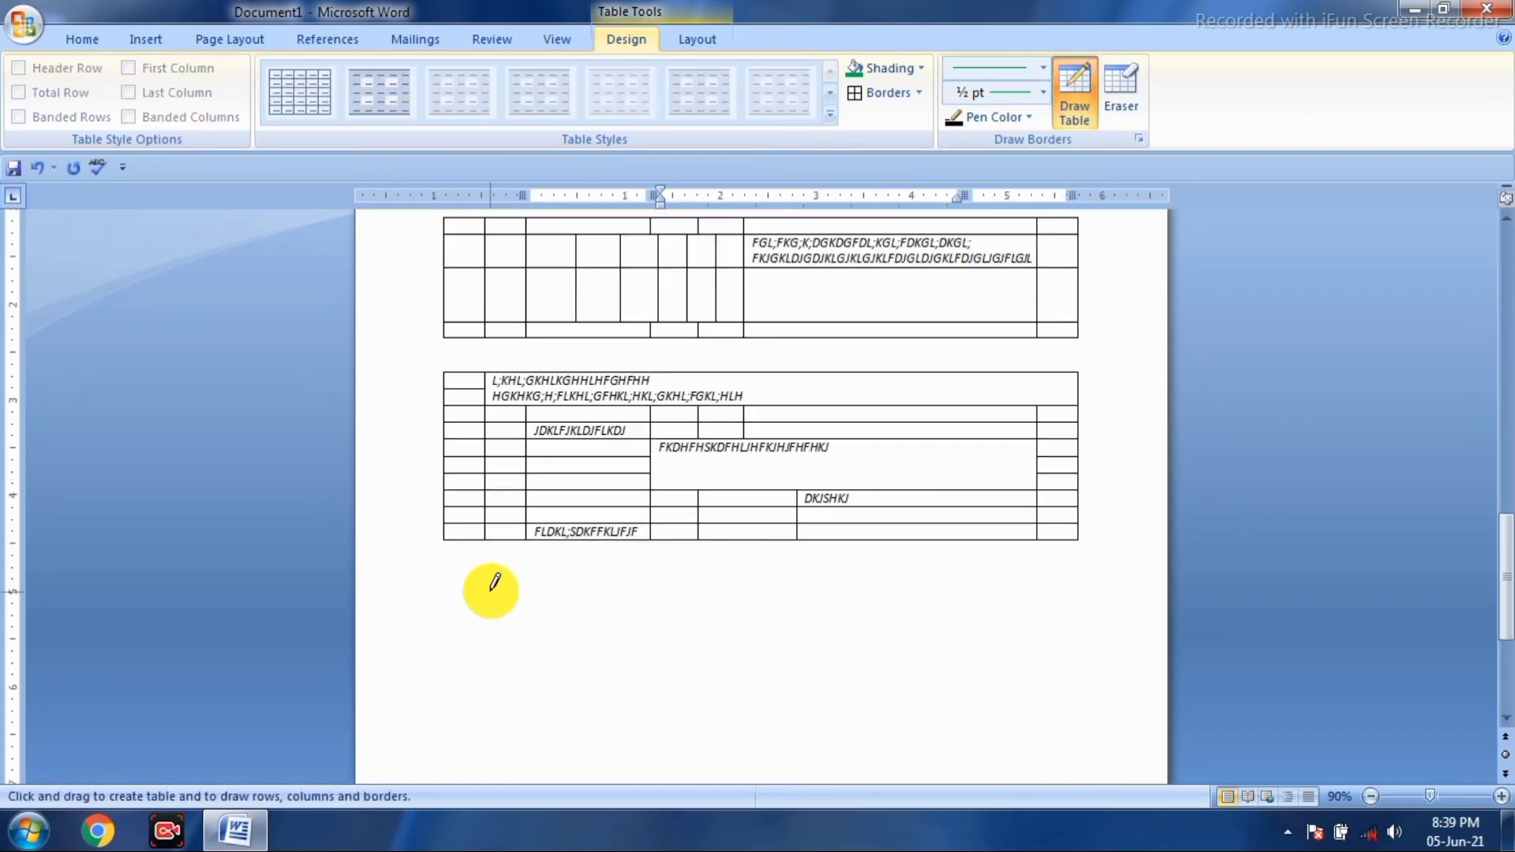
pyautogui.moveTo(484, 589)
pyautogui.mouseDown()
pyautogui.moveTo(978, 606)
pyautogui.moveTo(1031, 632)
pyautogui.moveTo(1043, 613)
pyautogui.mouseUp()
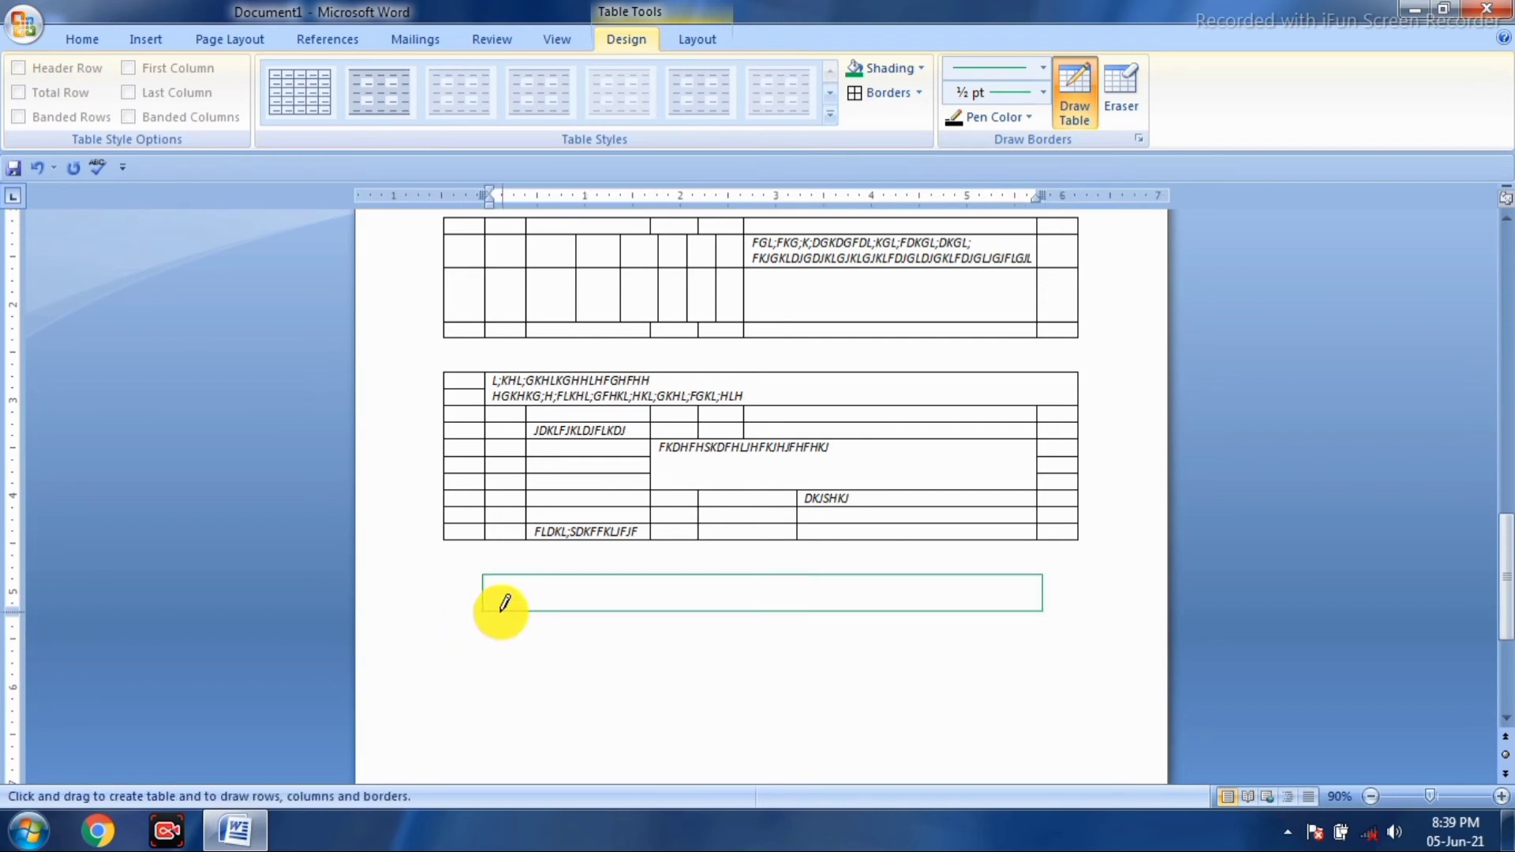
pyautogui.moveTo(484, 611)
pyautogui.mouseDown()
pyautogui.moveTo(495, 661)
pyautogui.moveTo(610, 668)
pyautogui.moveTo(1050, 640)
pyautogui.mouseUp()
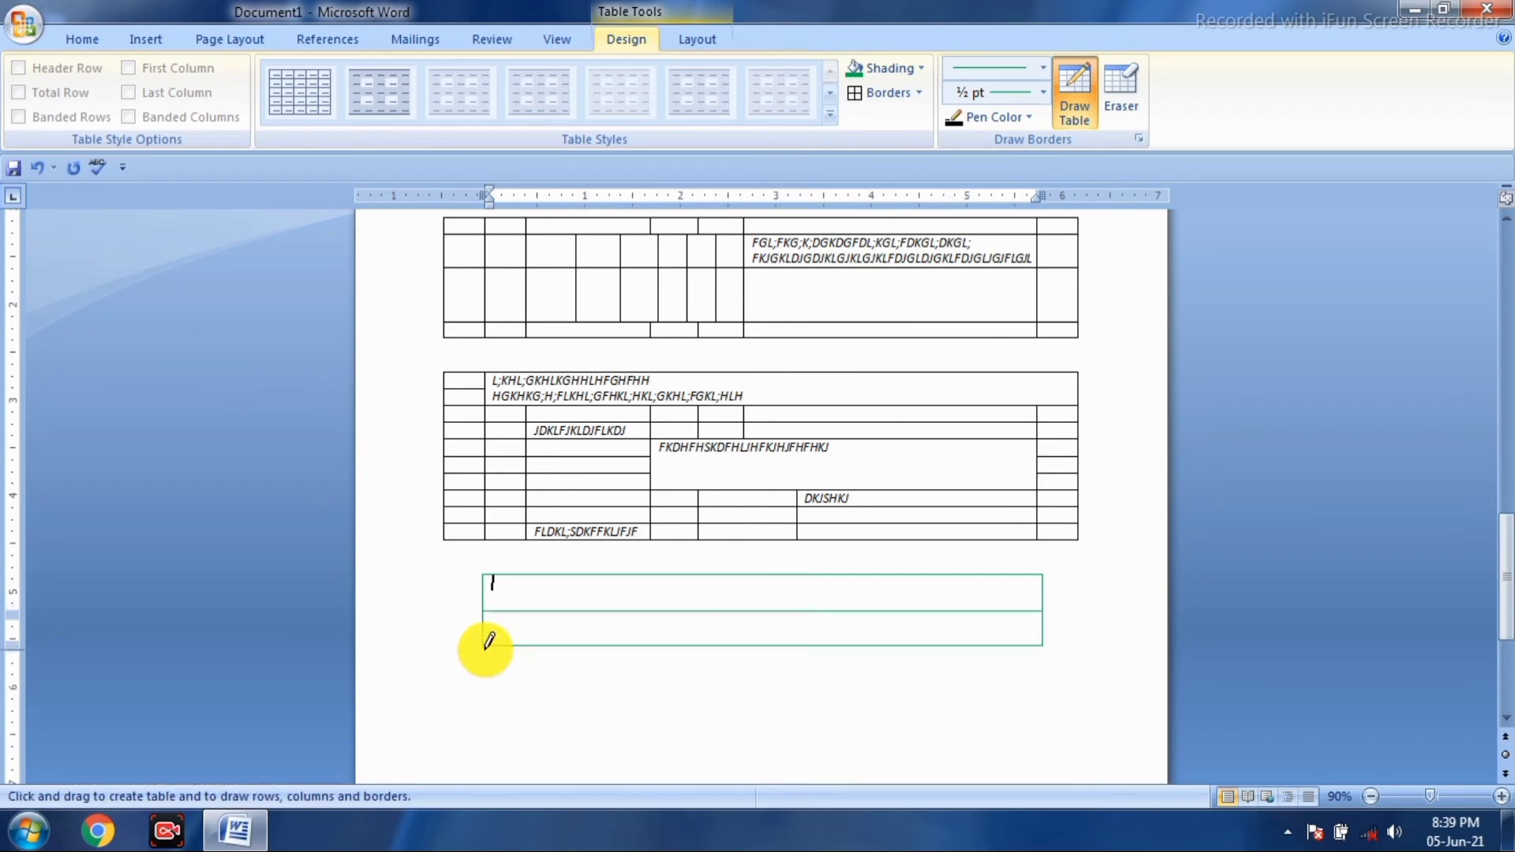
pyautogui.moveTo(485, 644)
pyautogui.mouseDown()
pyautogui.moveTo(501, 673)
pyautogui.moveTo(1049, 672)
pyautogui.mouseUp()
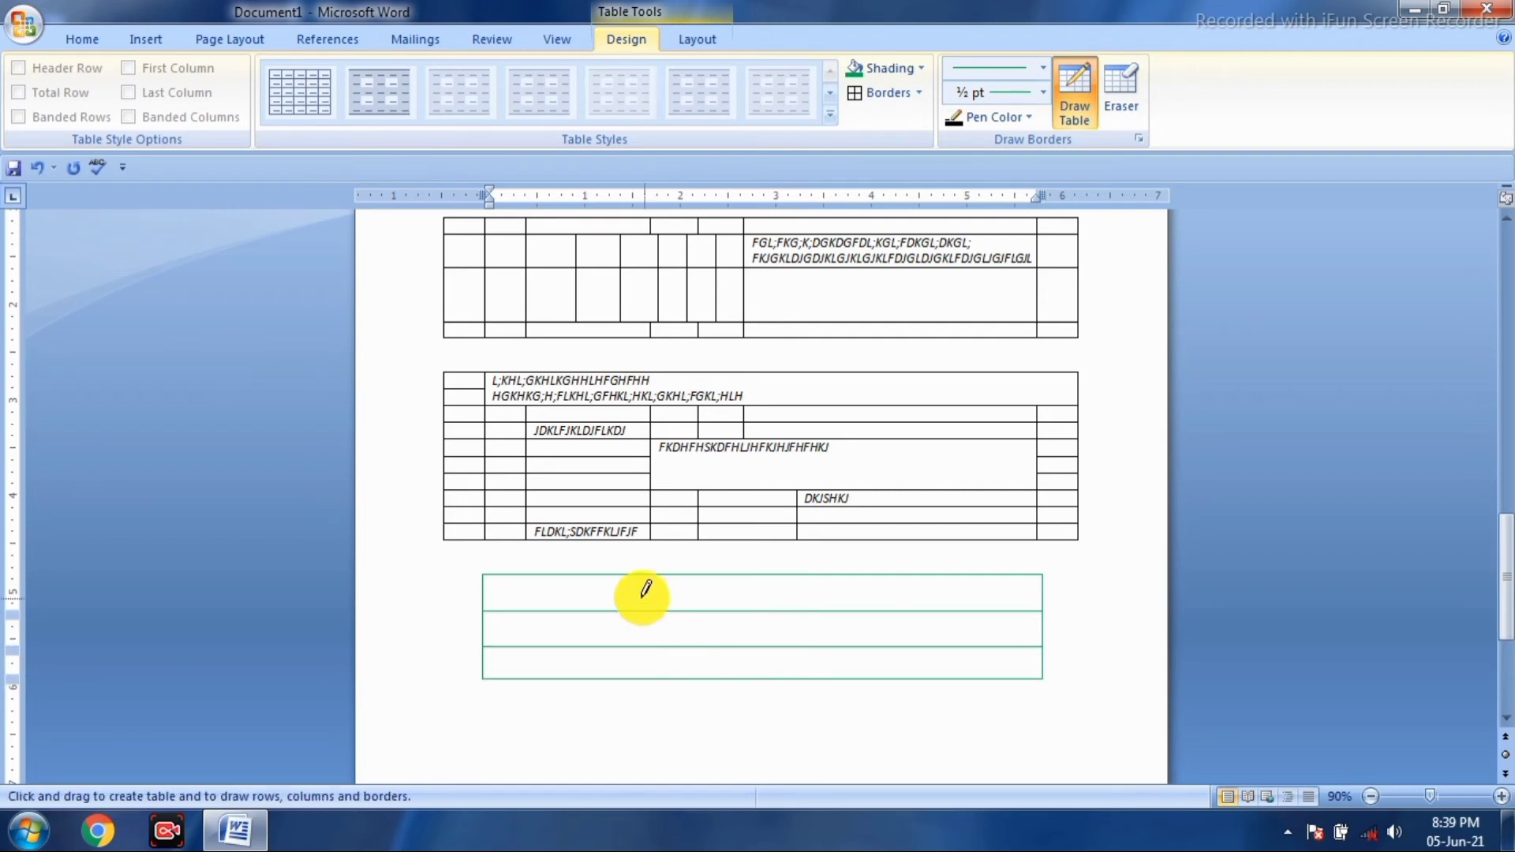
# - Draw four vertical dividers to split the new table into five columns
pyautogui.moveTo(598, 575); pyautogui.dragTo(600, 677)
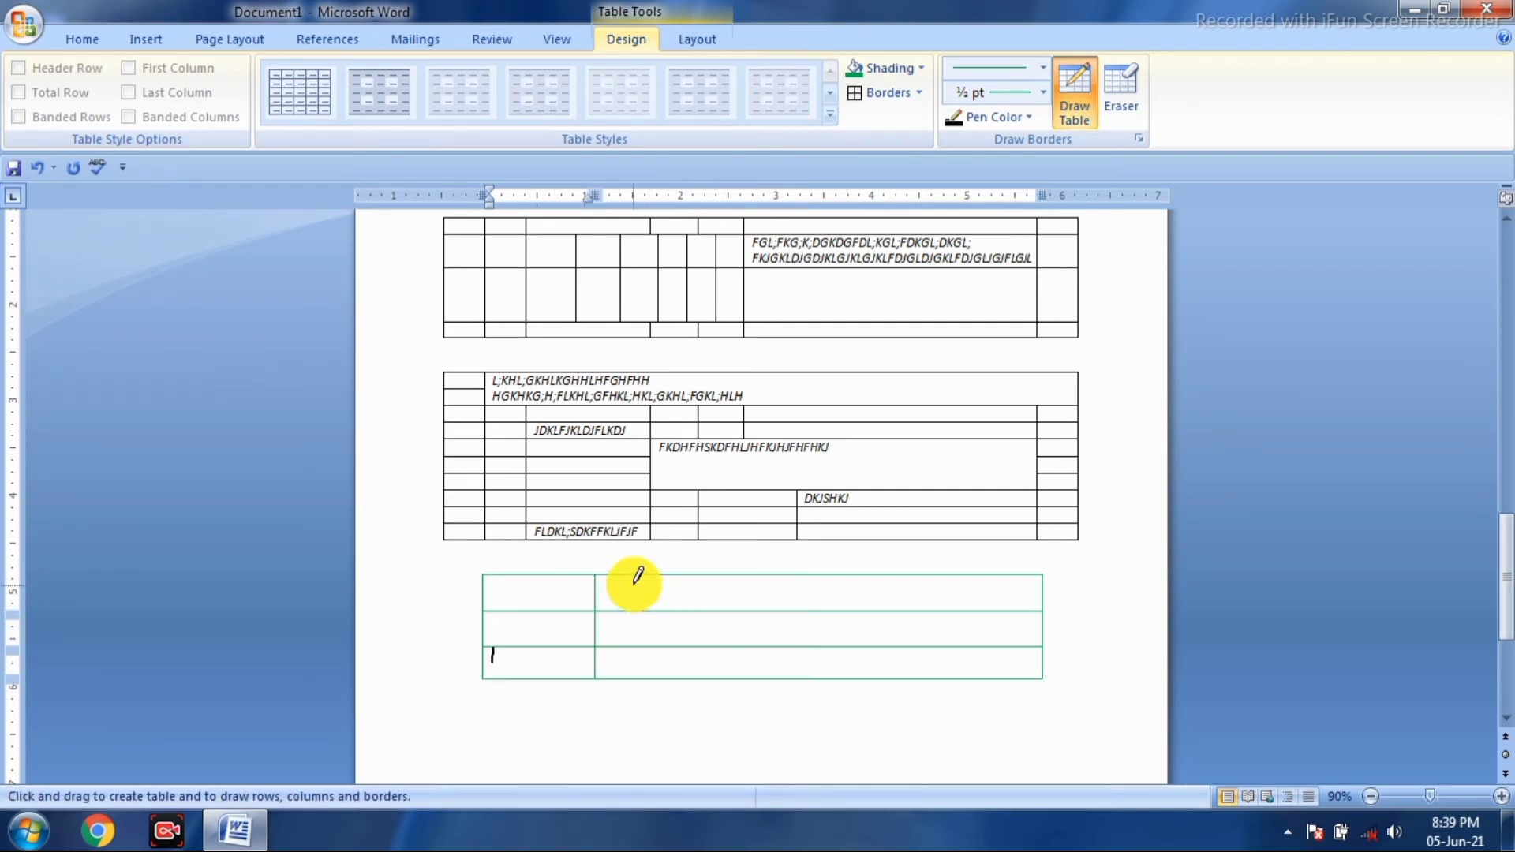
pyautogui.moveTo(634, 577)
pyautogui.mouseDown()
pyautogui.moveTo(638, 655)
pyautogui.moveTo(702, 666)
pyautogui.moveTo(636, 588)
pyautogui.moveTo(641, 638)
pyautogui.moveTo(687, 656)
pyautogui.mouseUp()
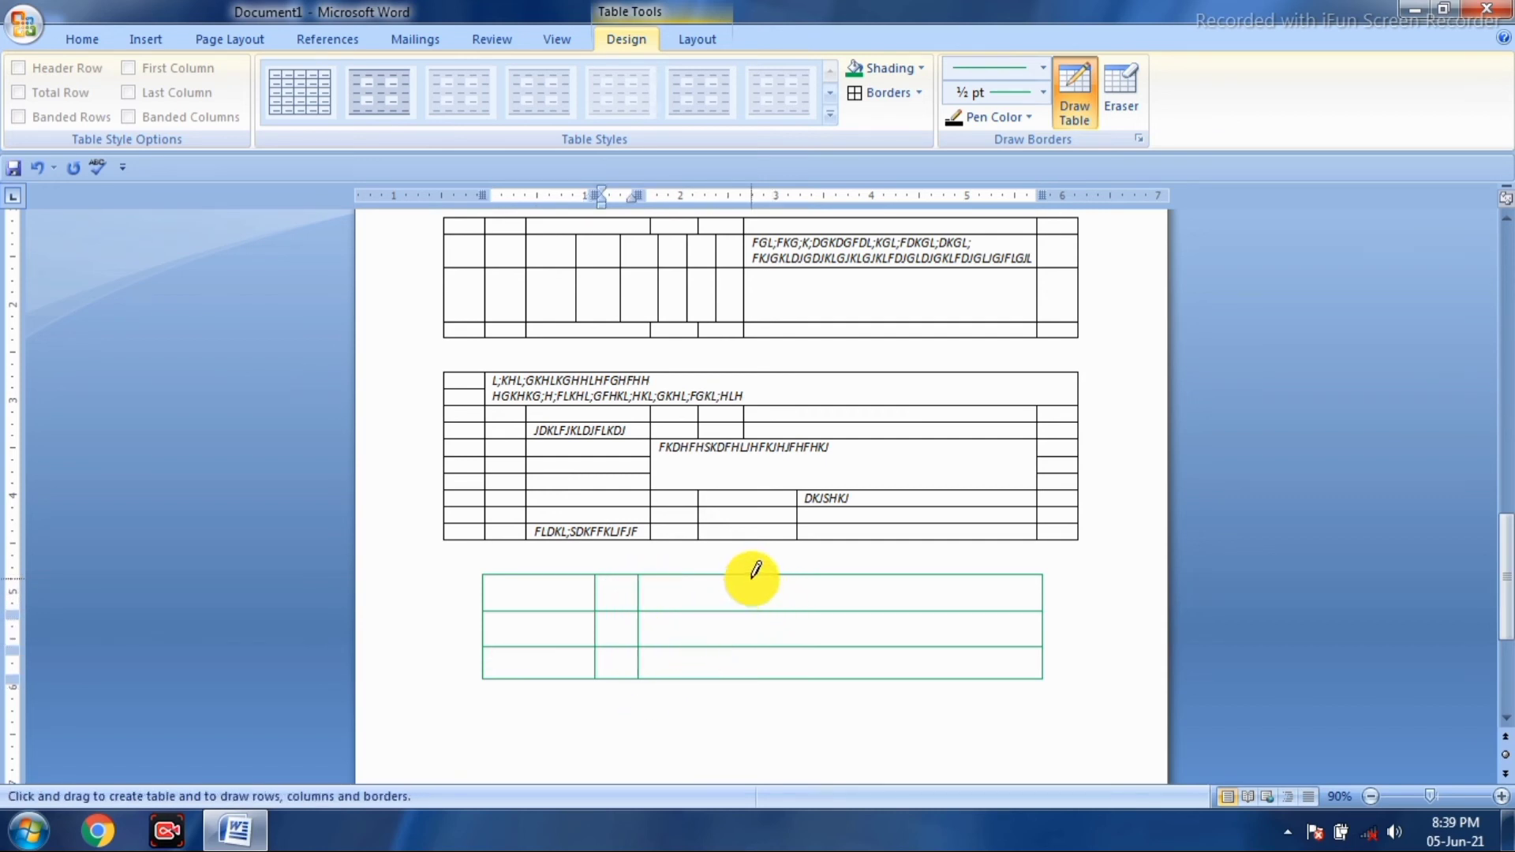
pyautogui.moveTo(750, 577)
pyautogui.mouseDown()
pyautogui.moveTo(750, 654)
pyautogui.moveTo(774, 684)
pyautogui.mouseUp()
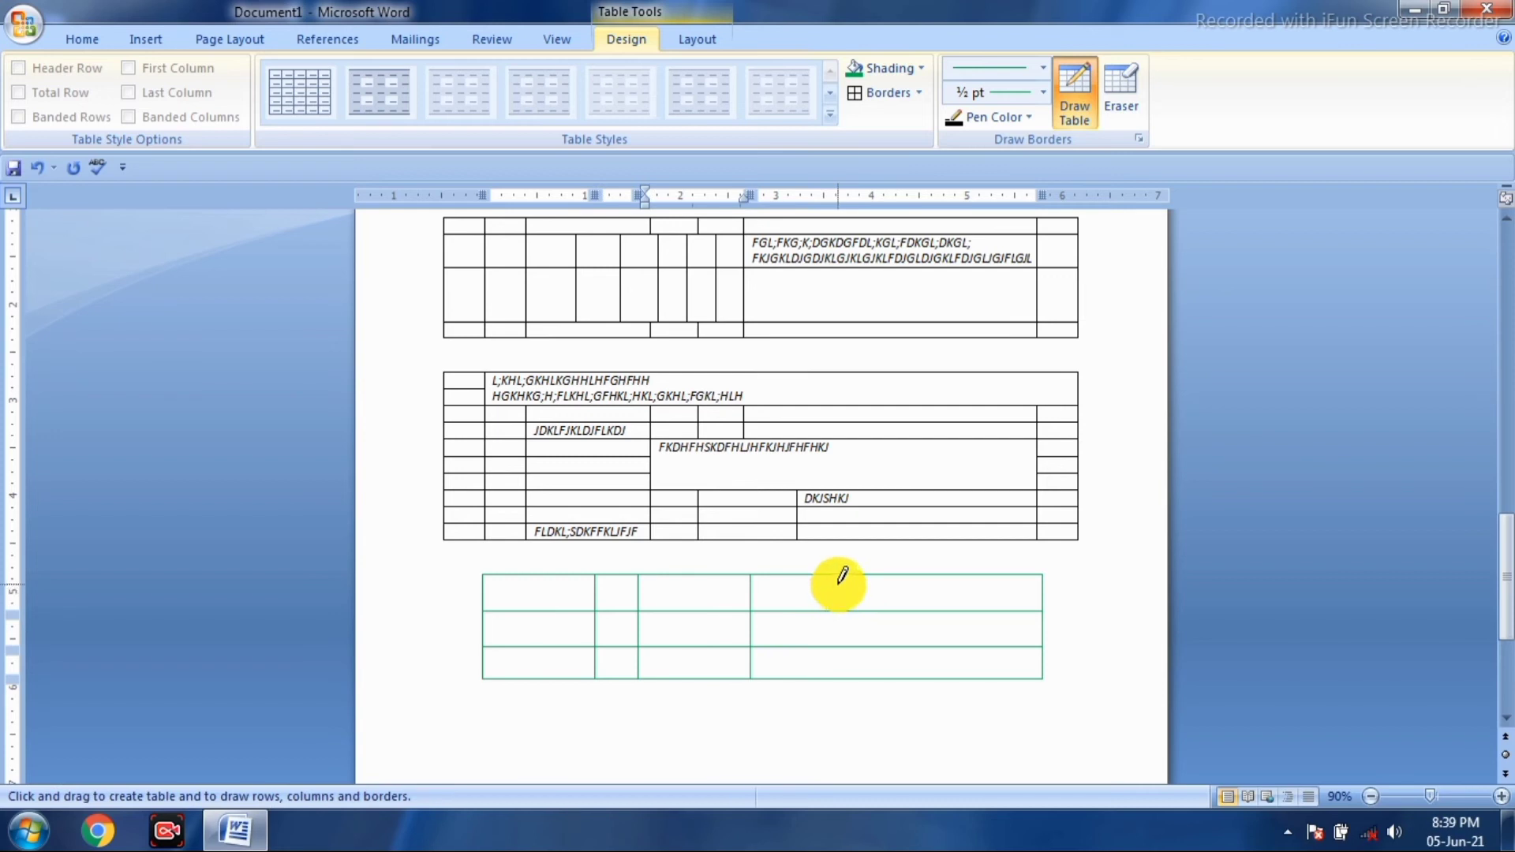
pyautogui.moveTo(841, 577); pyautogui.dragTo(849, 667)
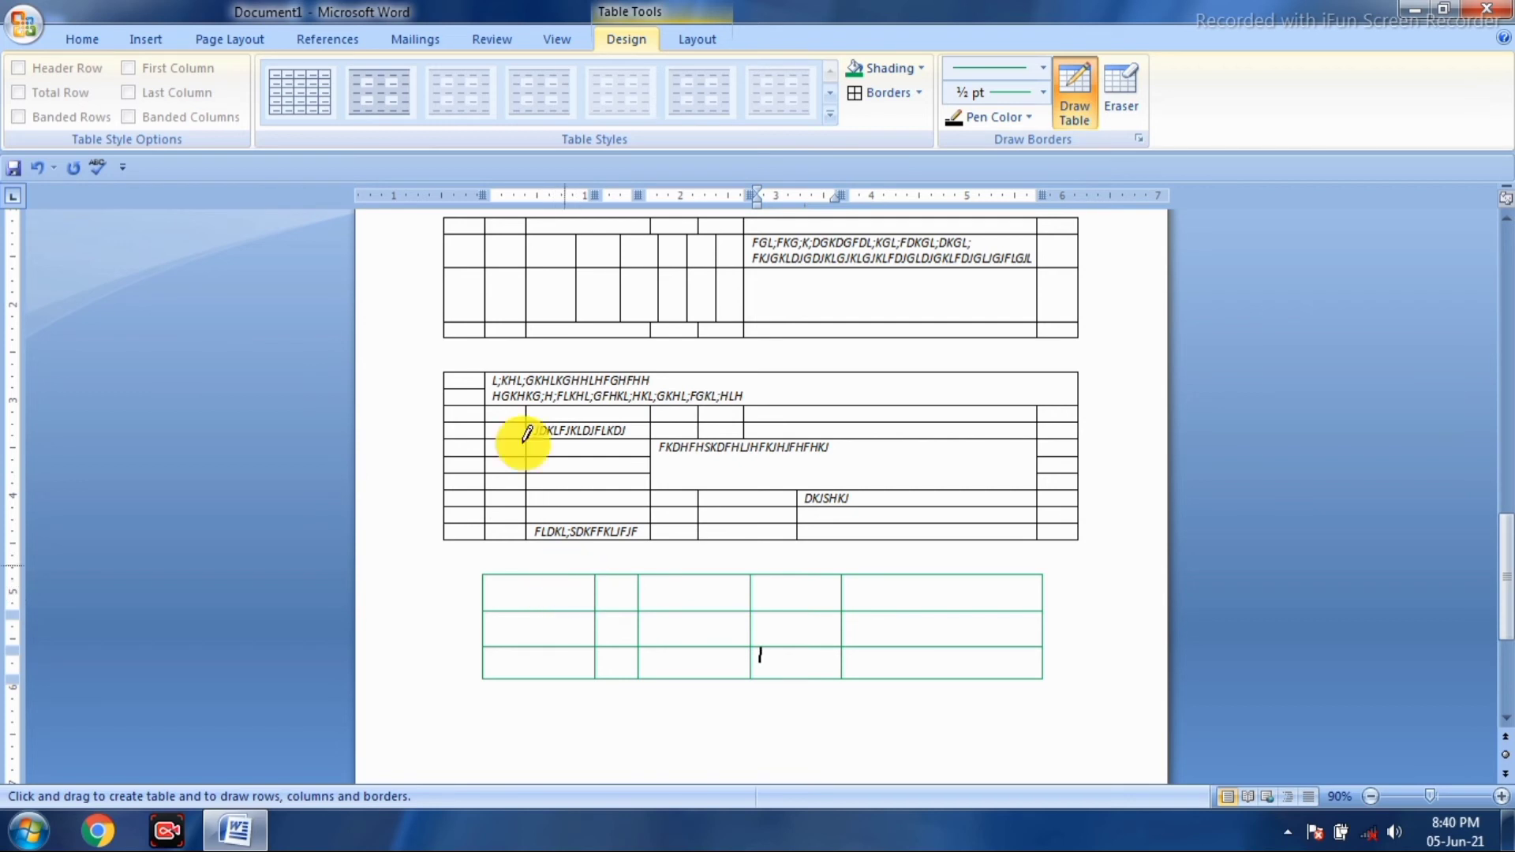
# - Set Fixed Column Width and select the whole new table
pyautogui.click(693, 39)
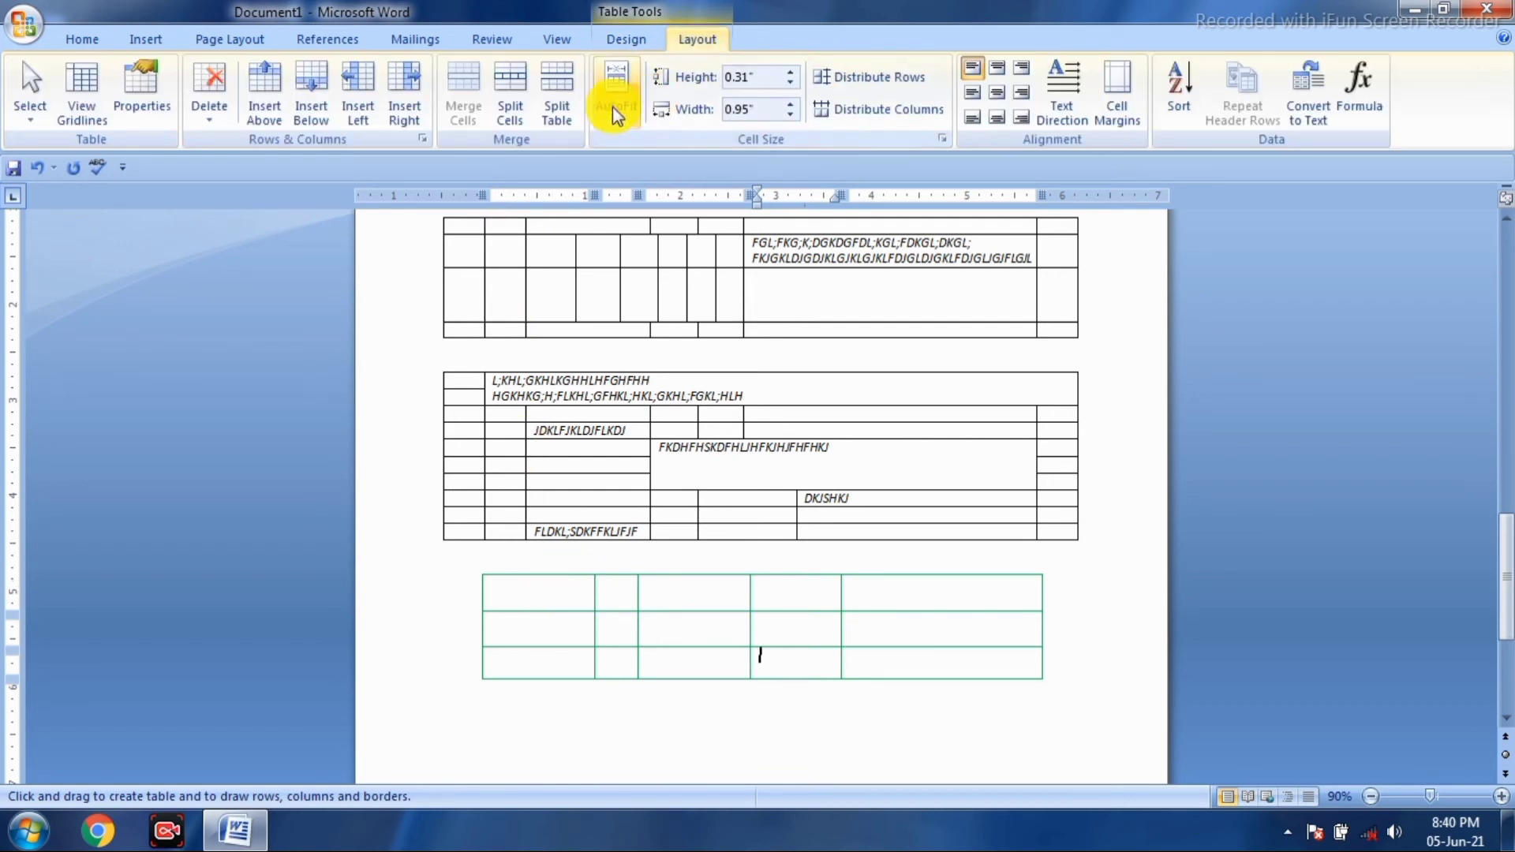
pyautogui.click(624, 114)
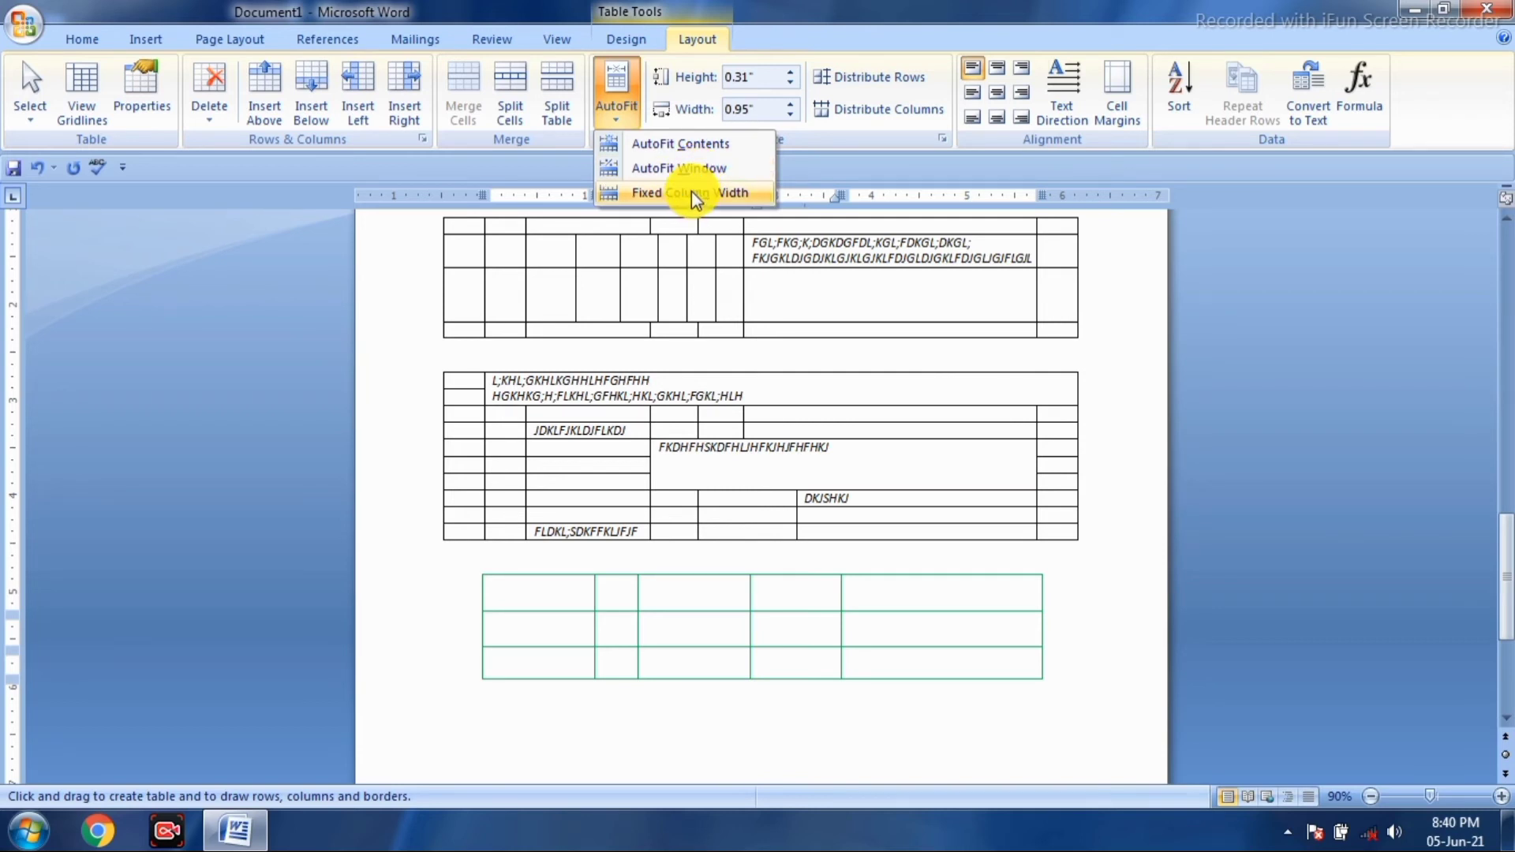
pyautogui.click(691, 191)
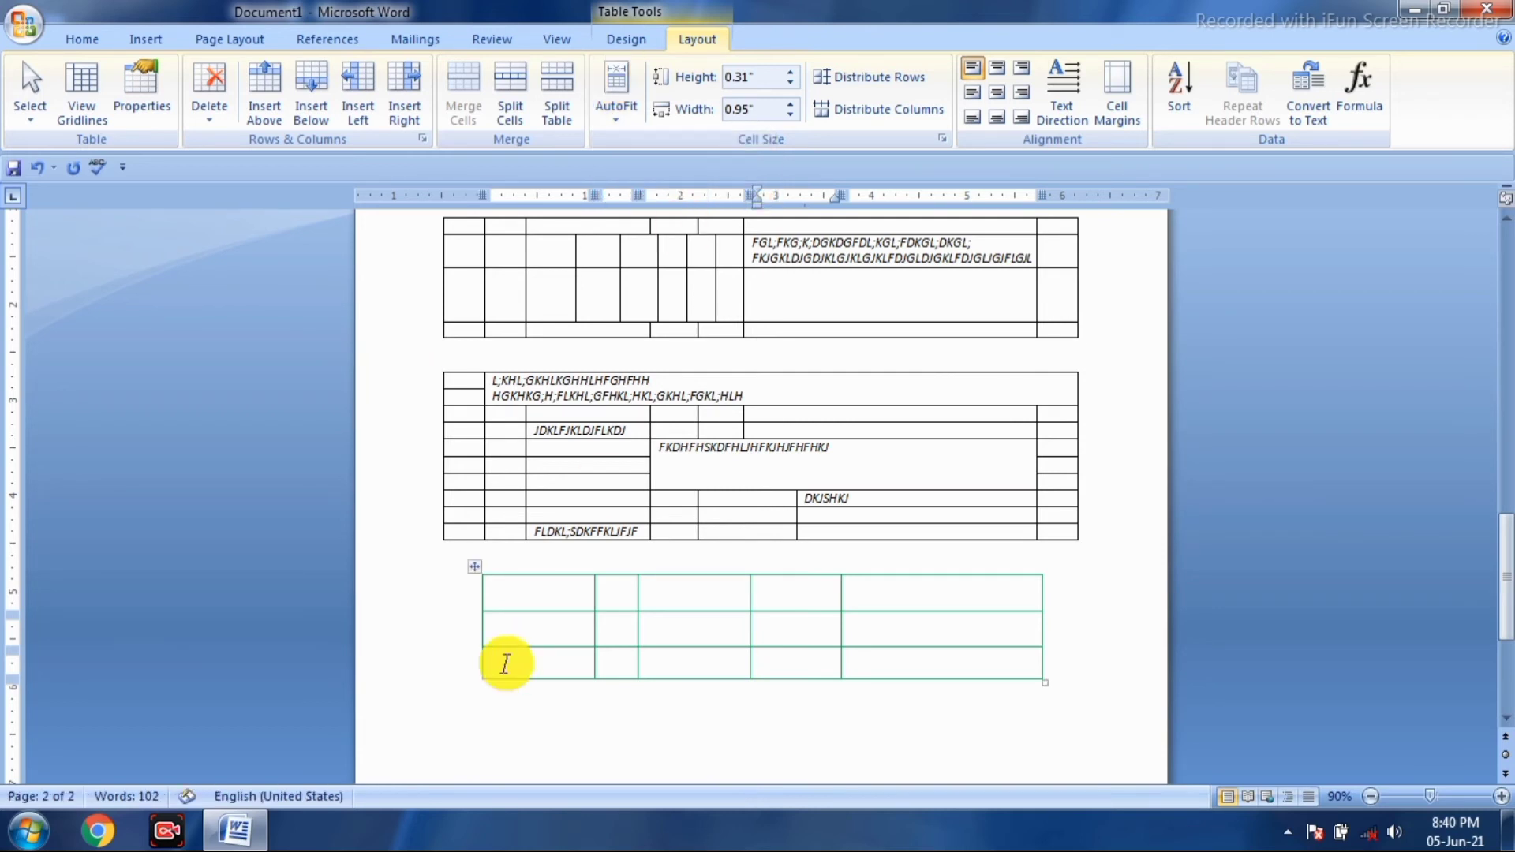
pyautogui.click(507, 595)
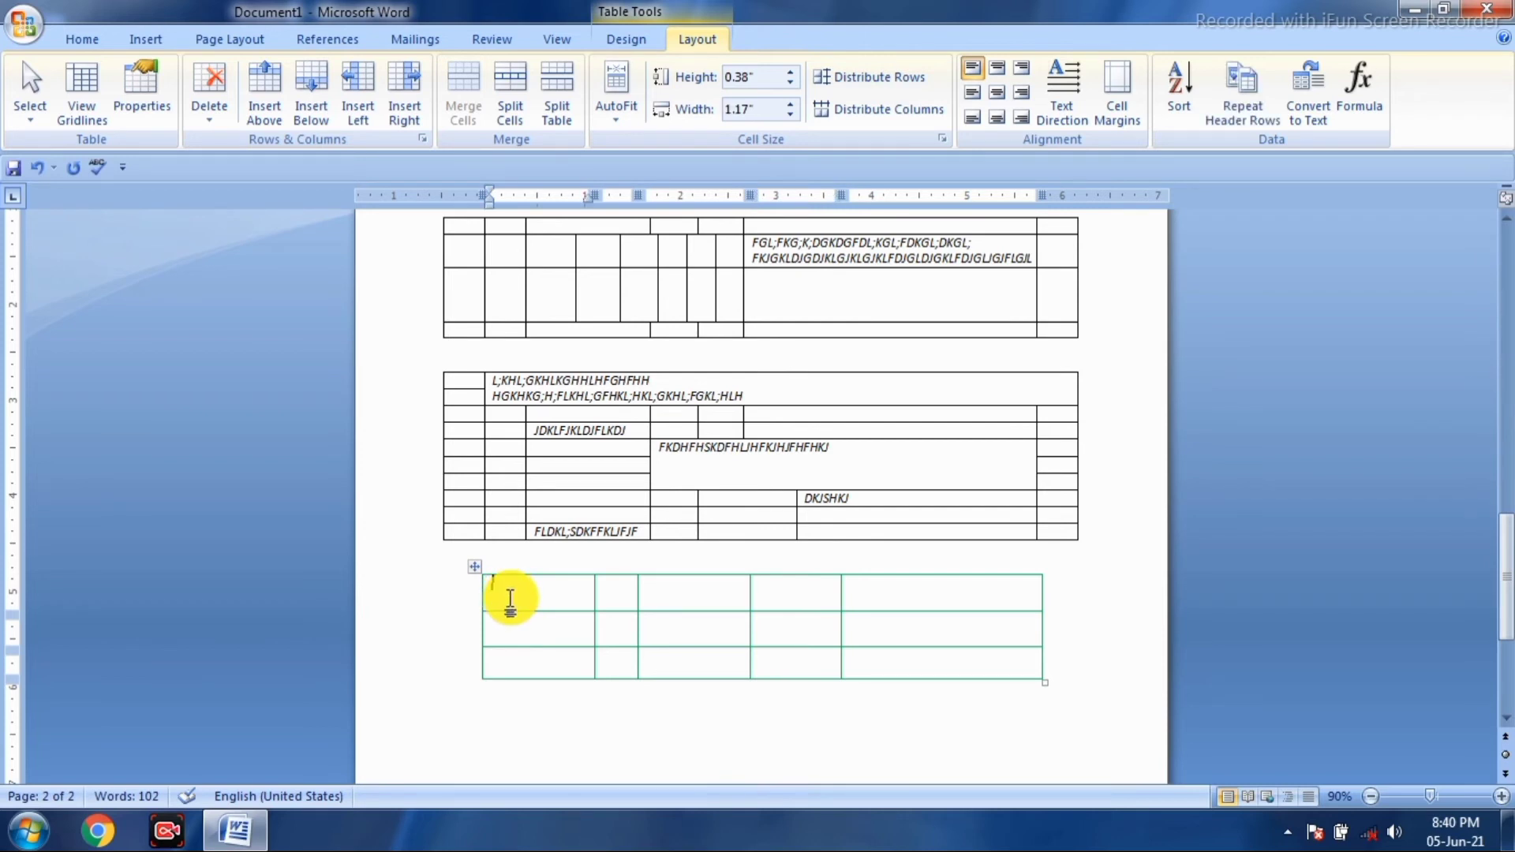
pyautogui.hotkey('shift', 'Right')
pyautogui.hotkey('shift', 'Right')
pyautogui.hotkey('shift', 'Right')
pyautogui.hotkey('shift', 'Right')
pyautogui.hotkey('shift', 'Right')
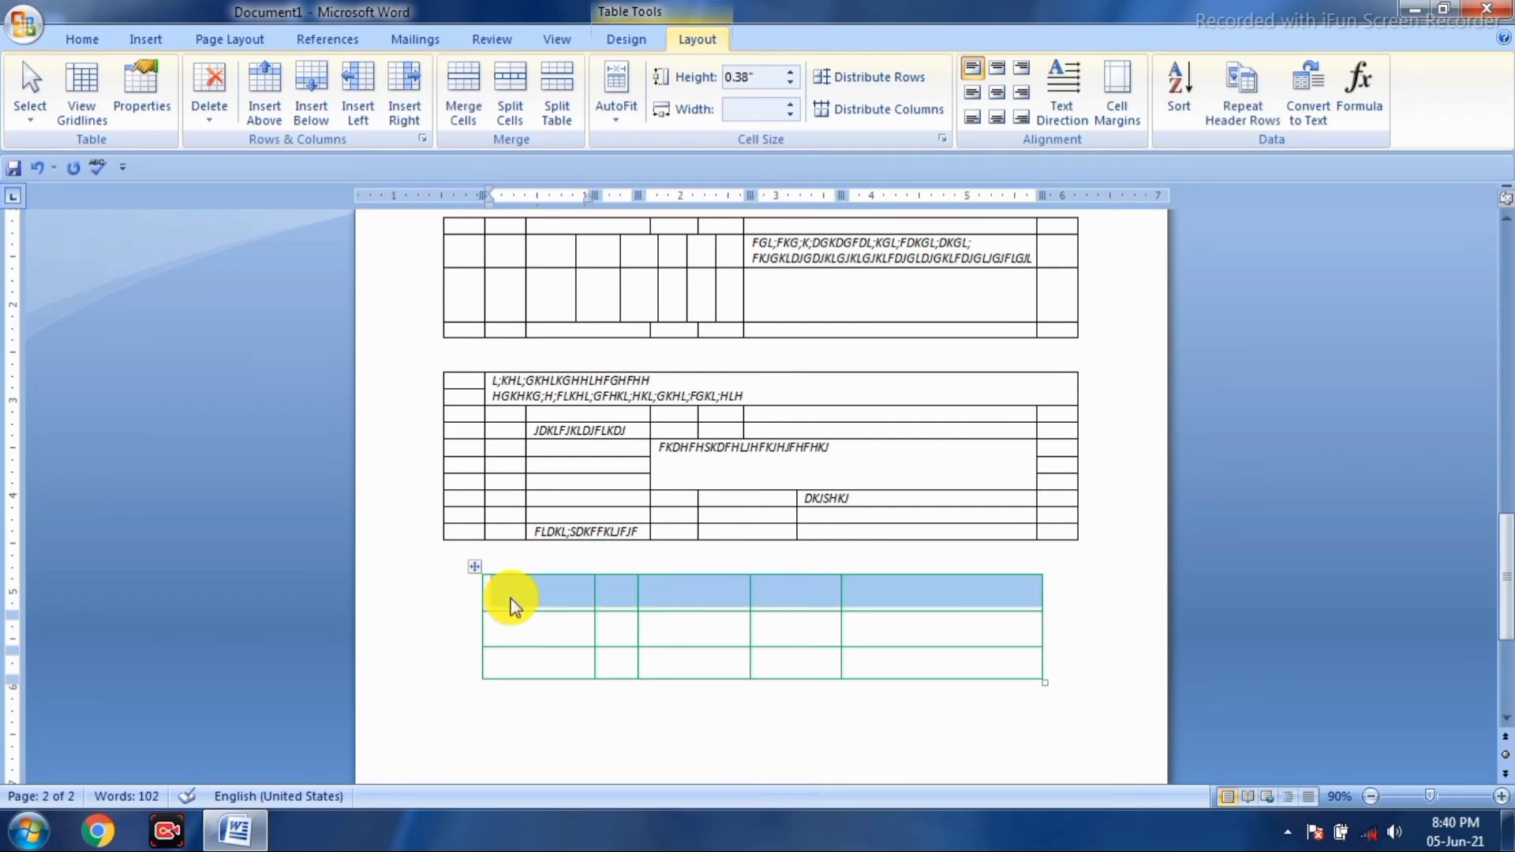
pyautogui.hotkey('shift', 'Down')
pyautogui.hotkey('shift', 'Down')
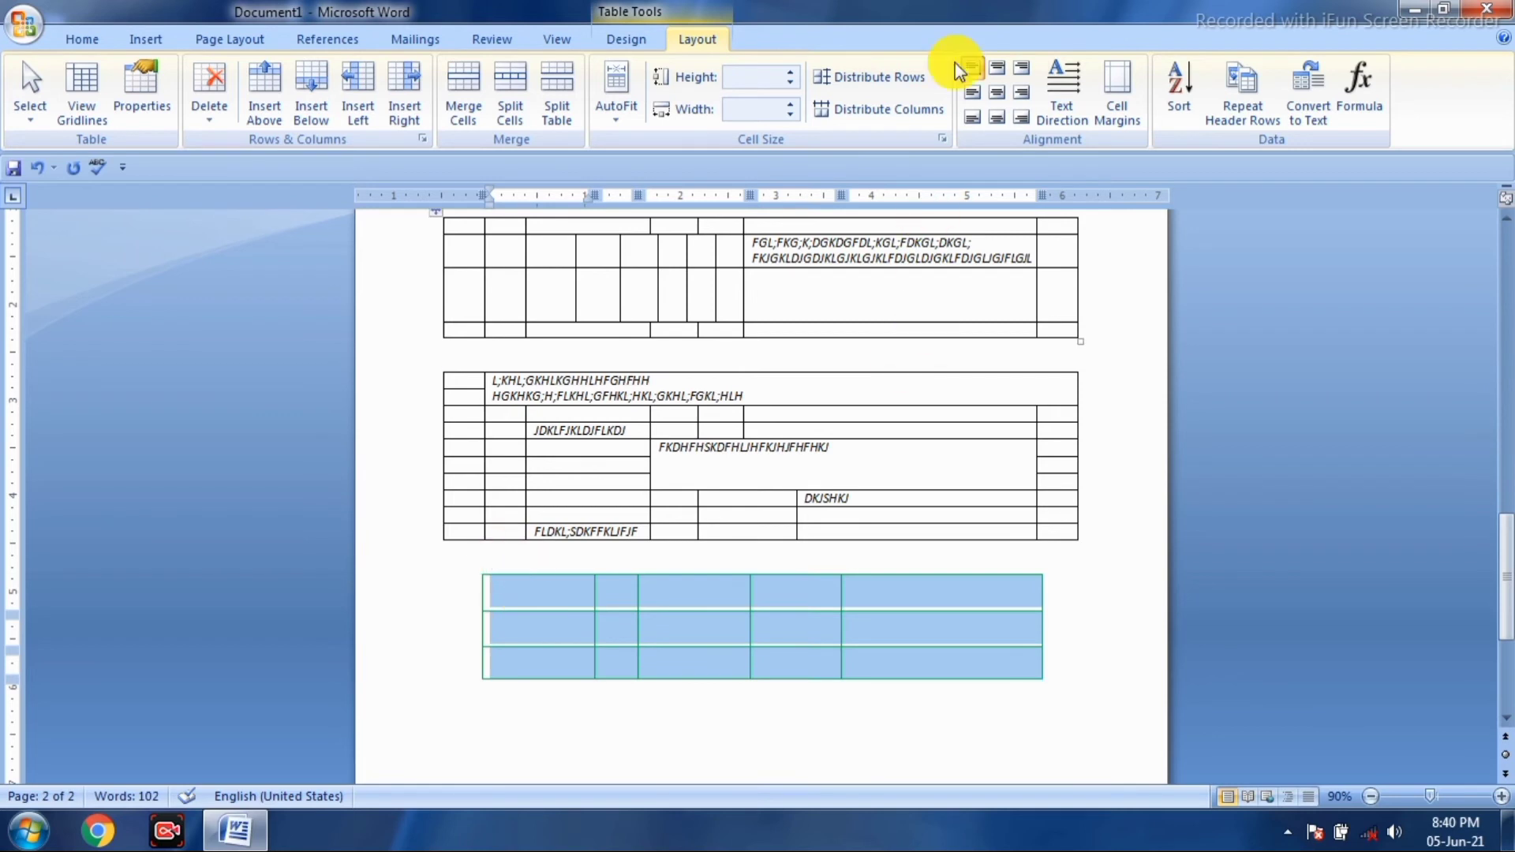
# - Apply AutoFit Contents so the selected table's columns collapse to 0.16 inches
pyautogui.click(618, 115)
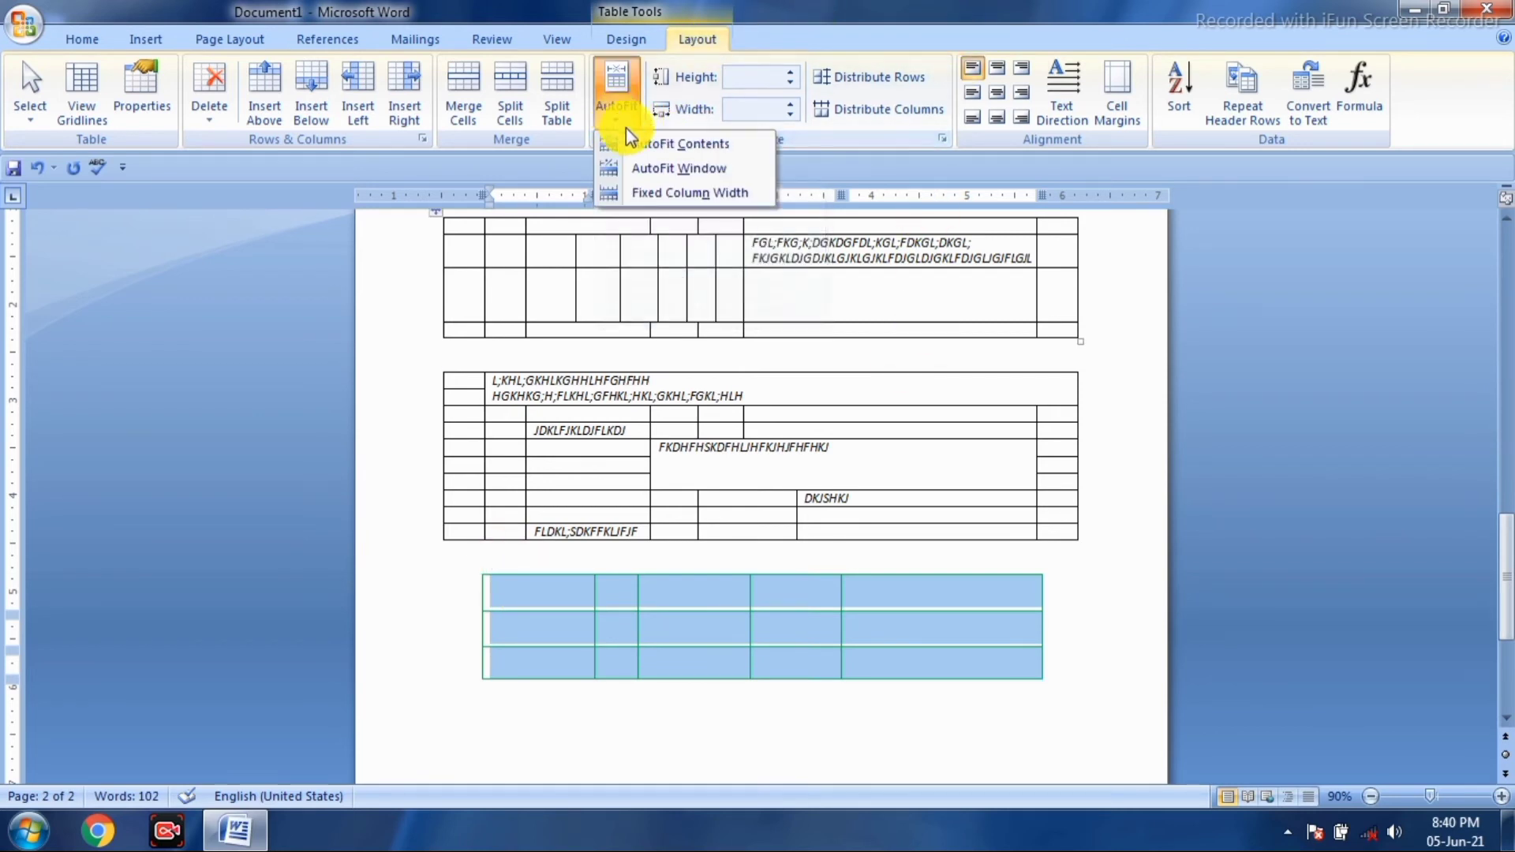
pyautogui.click(677, 192)
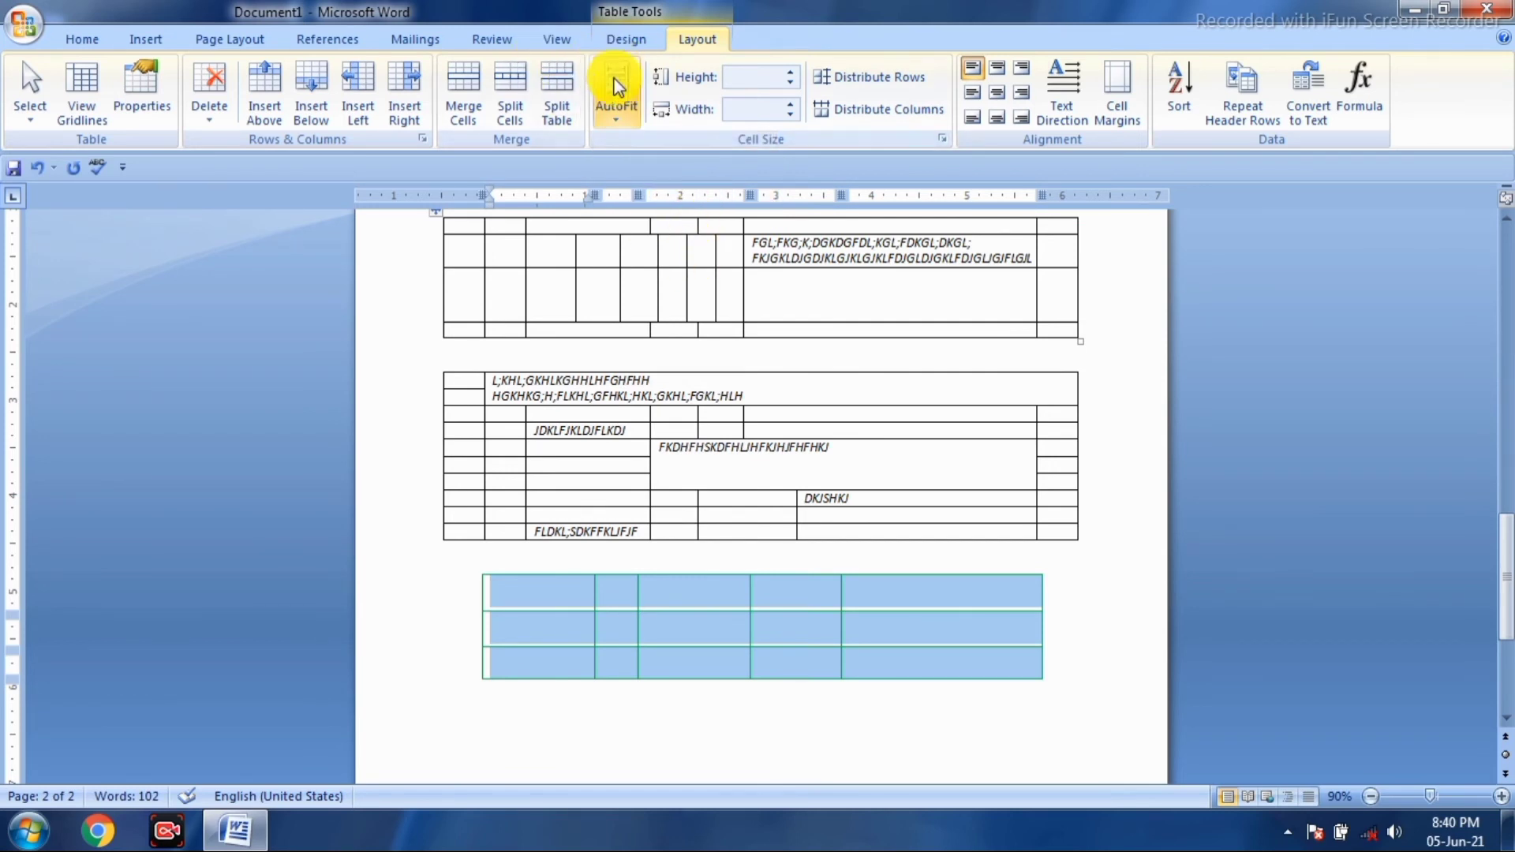
pyautogui.click(624, 120)
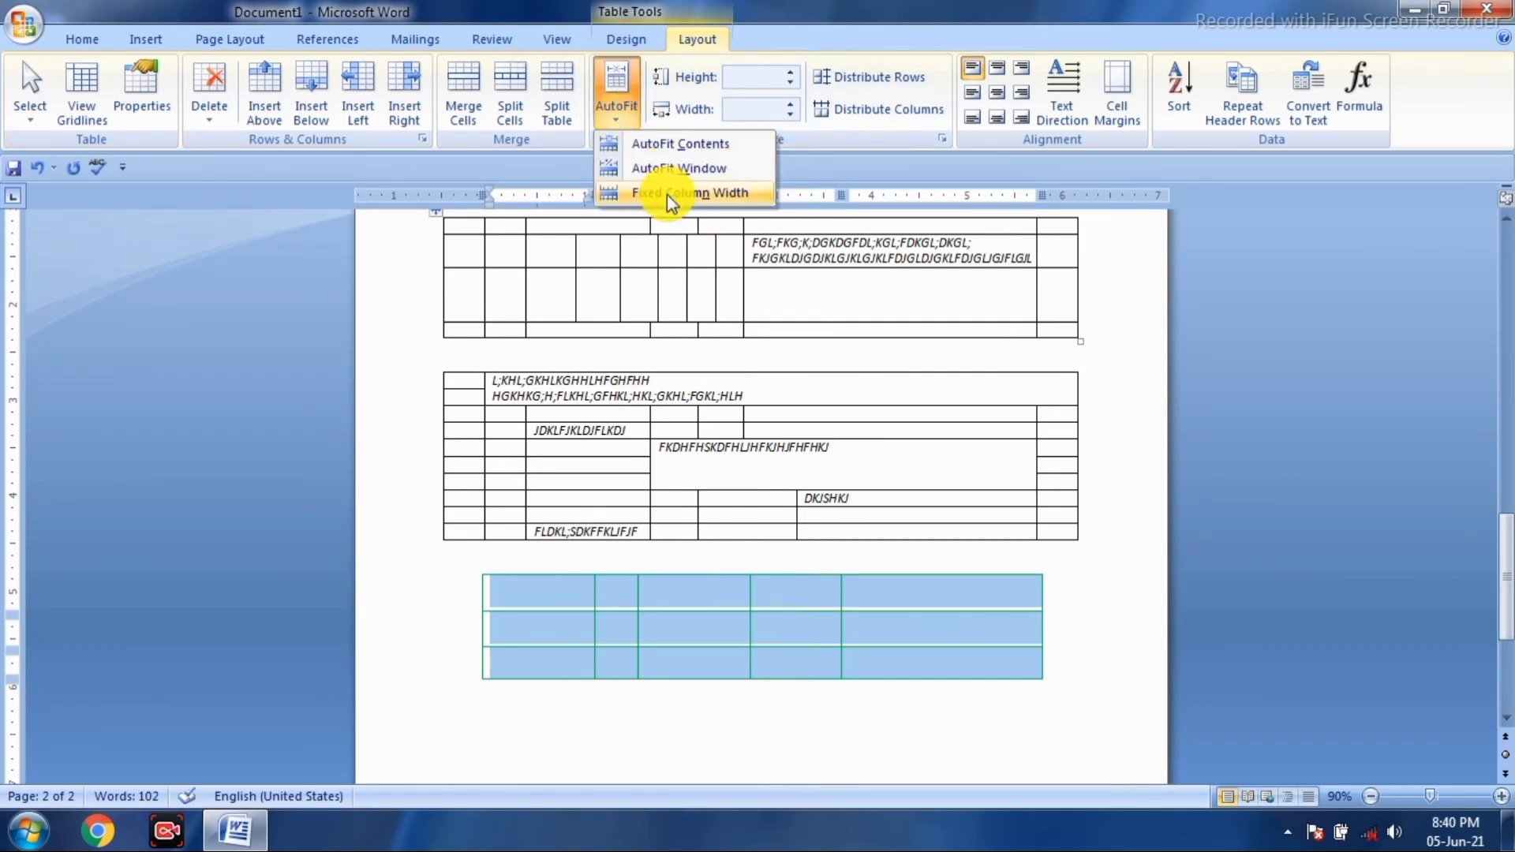
pyautogui.click(693, 147)
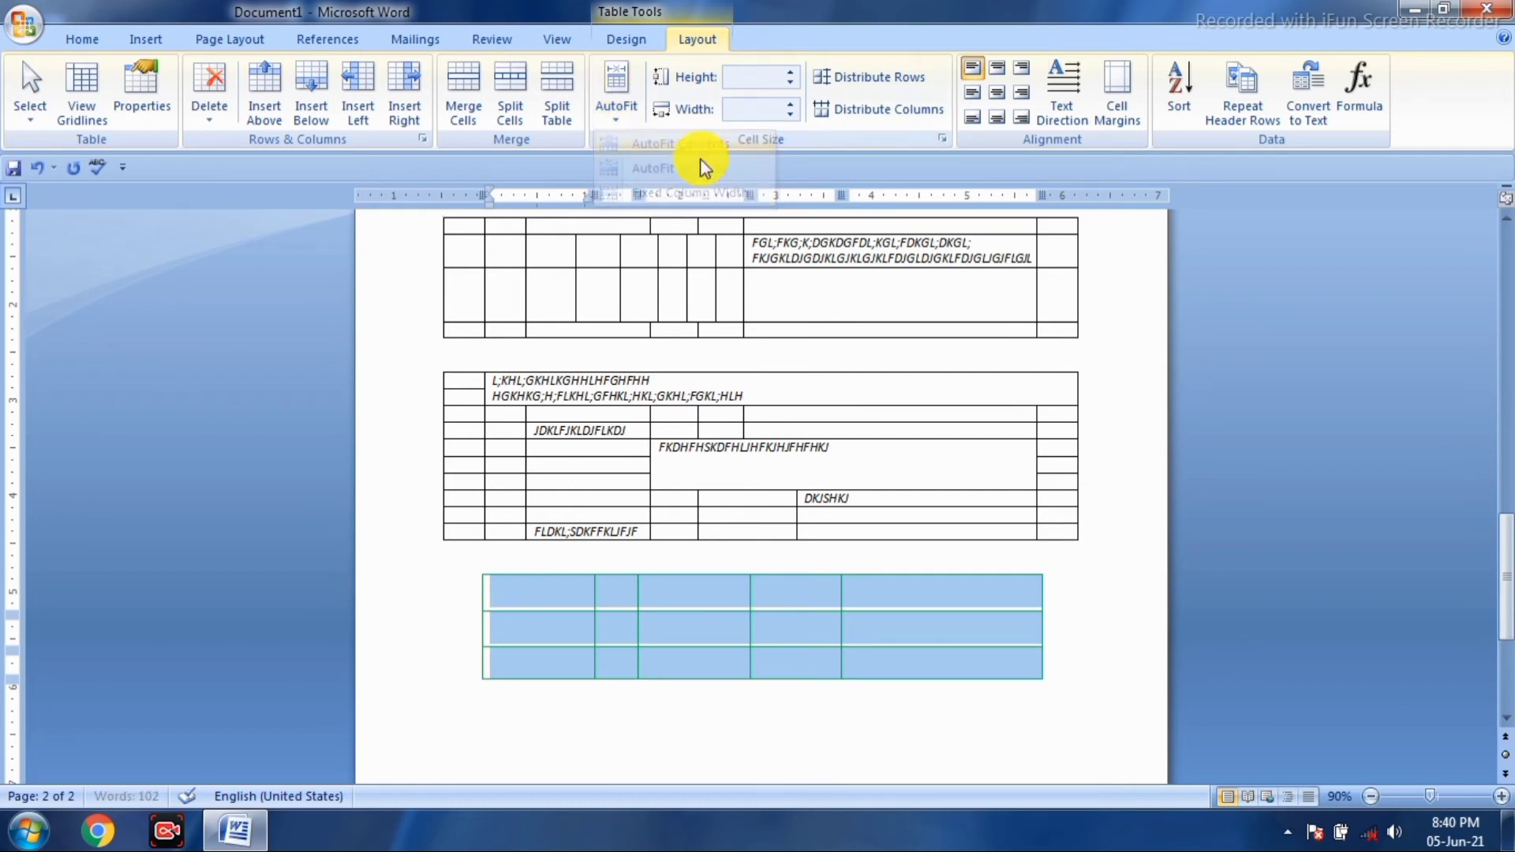
pyautogui.click(624, 127)
pyautogui.click(659, 192)
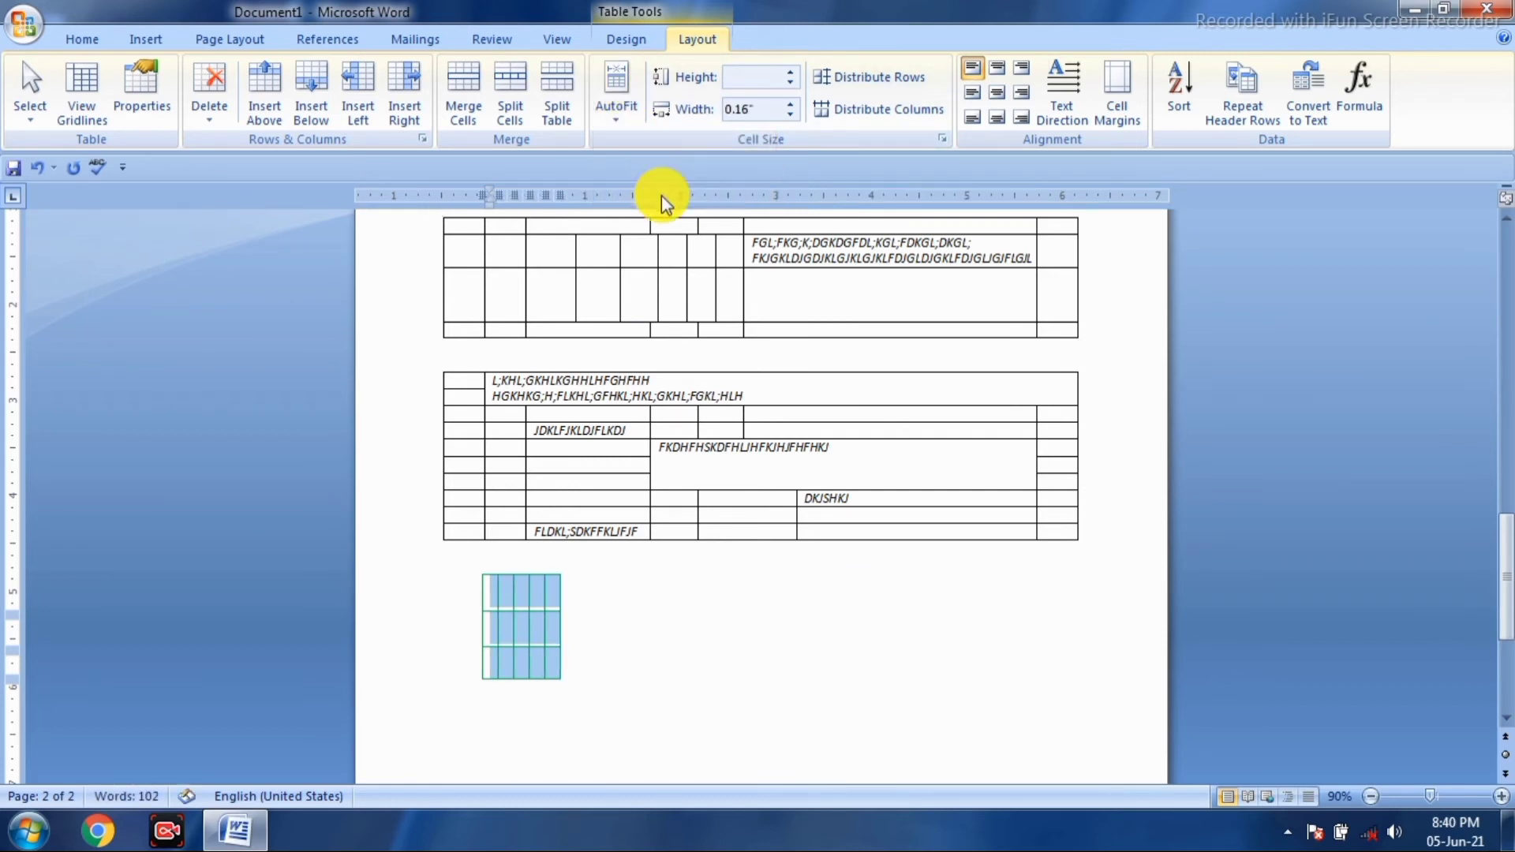
pyautogui.click(588, 615)
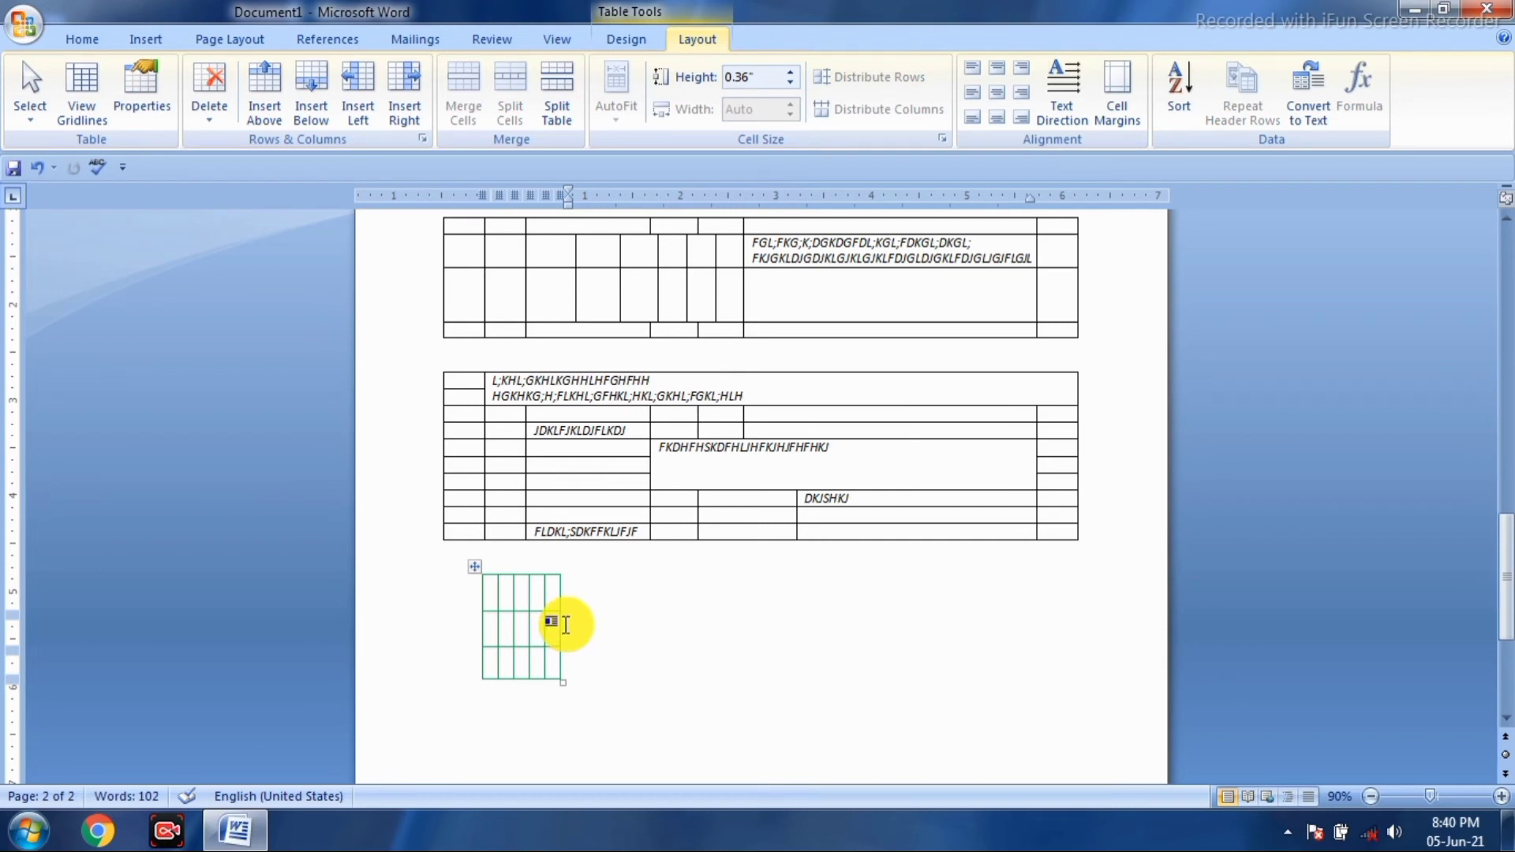
pyautogui.click(541, 622)
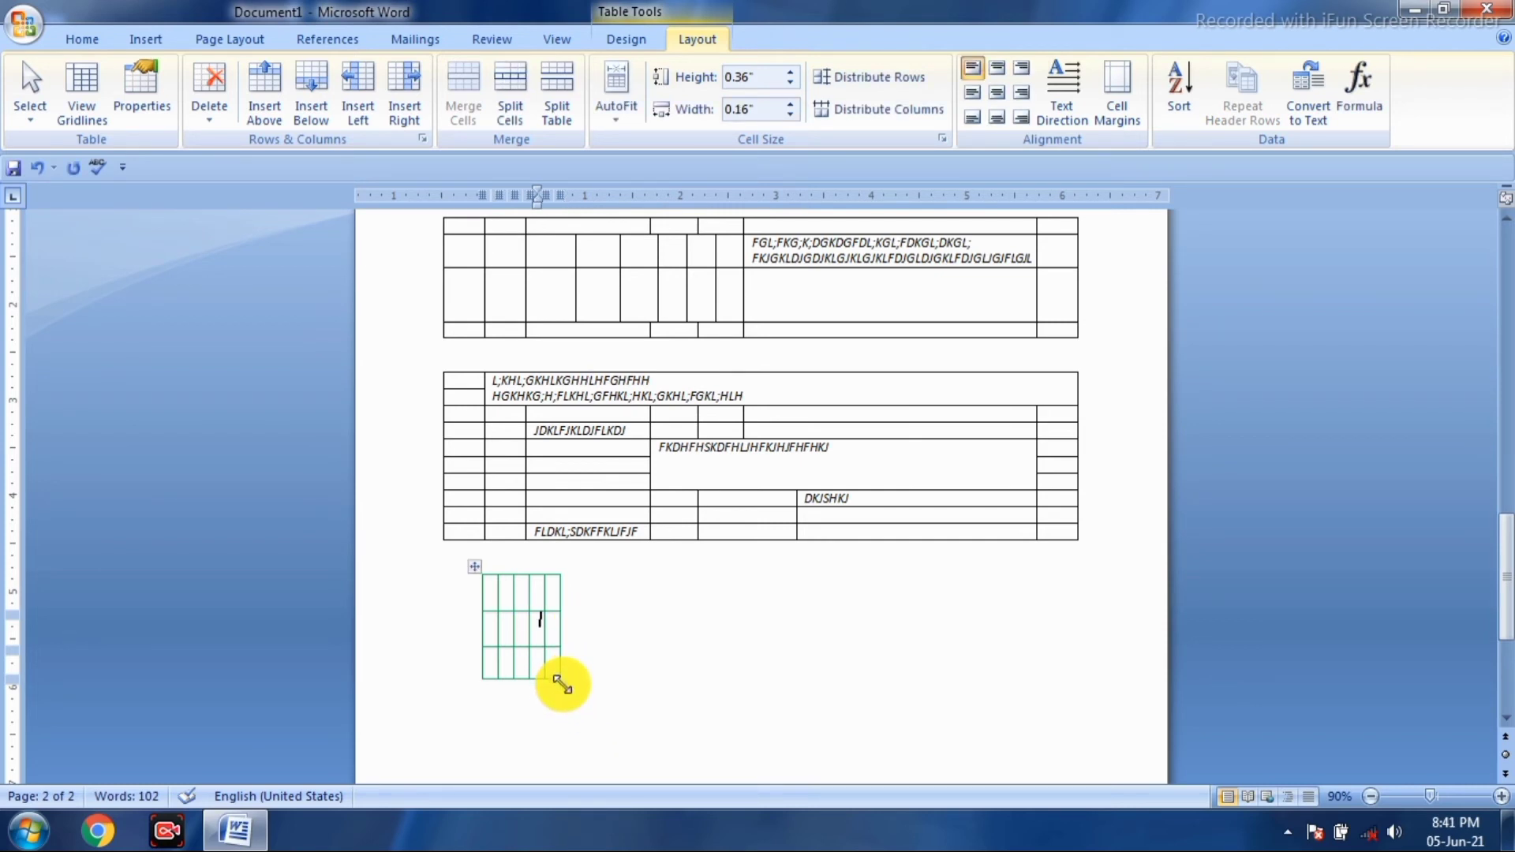
# - Stretch the table to 0.98-inch columns and raise its top row to 1.4 inches tall
pyautogui.moveTo(562, 684); pyautogui.dragTo(942, 727)
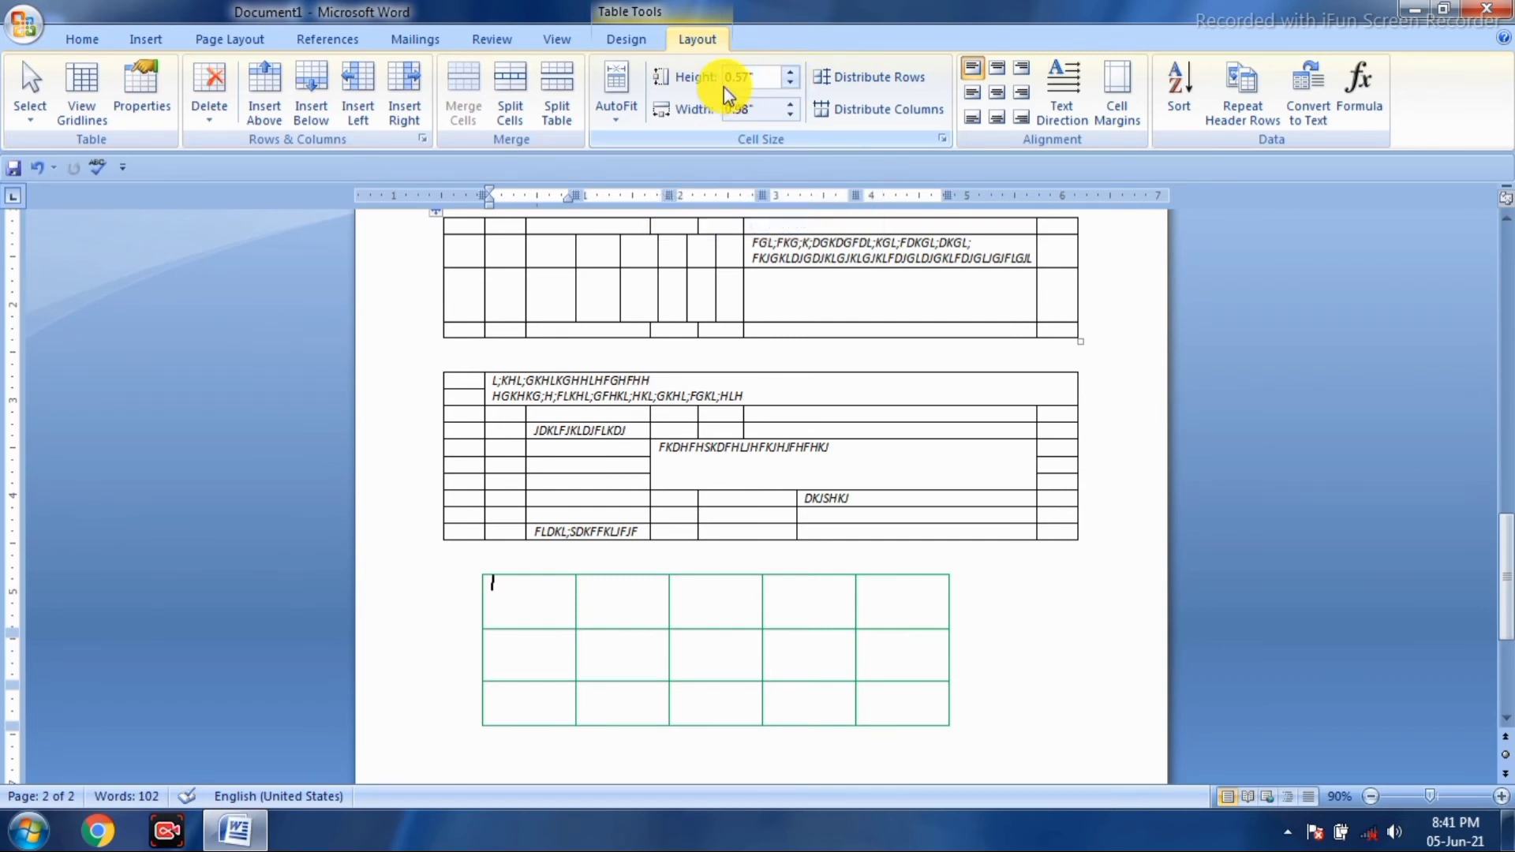
pyautogui.click(608, 602)
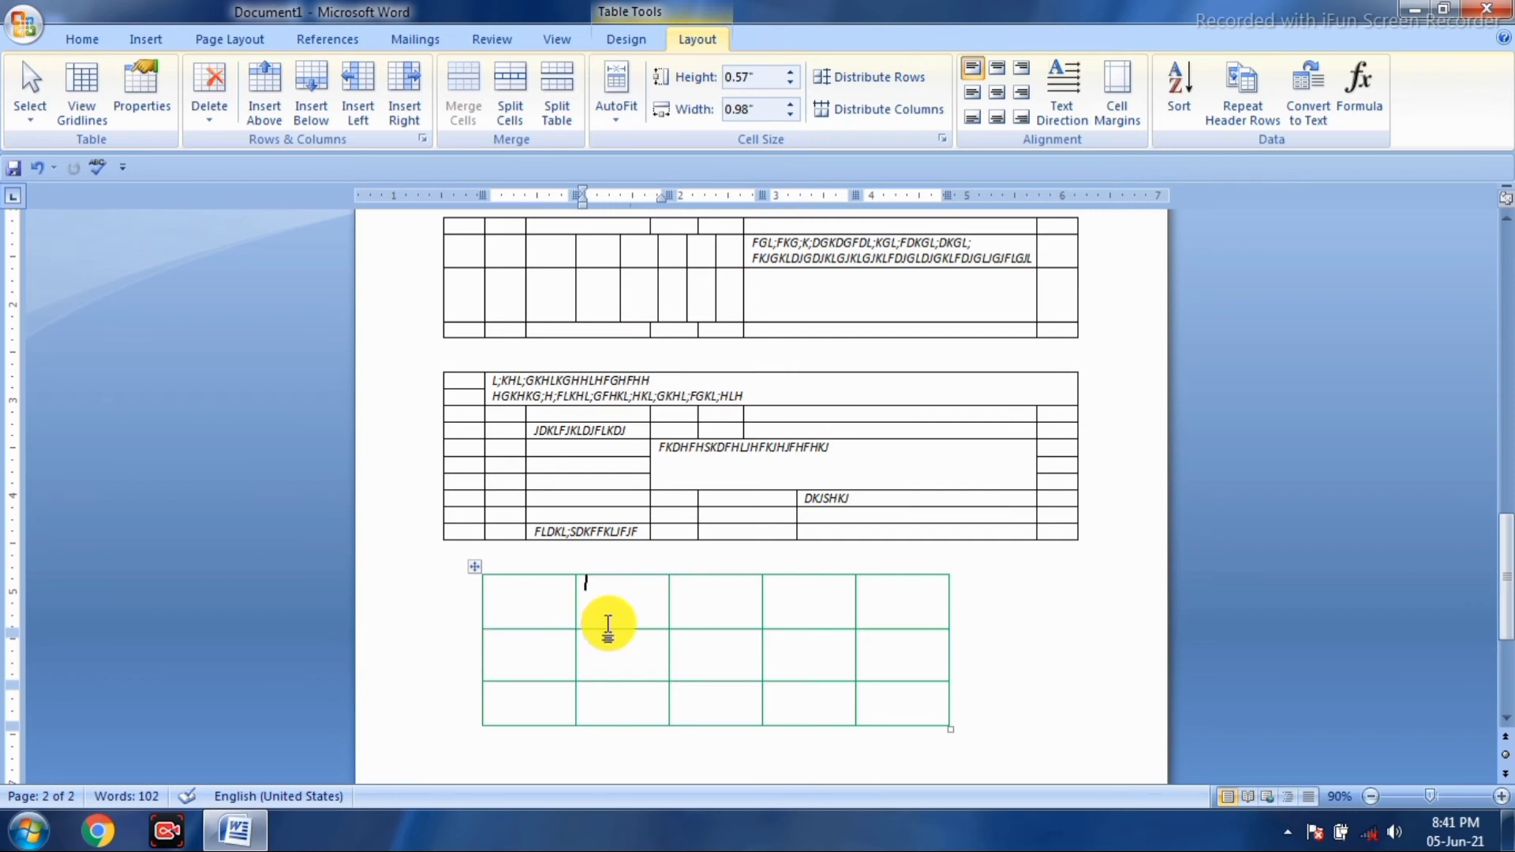
pyautogui.click(790, 72)
pyautogui.click(790, 71)
pyautogui.click(790, 72)
pyautogui.click(790, 72)
pyautogui.click(790, 72)
pyautogui.click(791, 72)
pyautogui.click(790, 72)
pyautogui.click(790, 72)
pyautogui.click(790, 72)
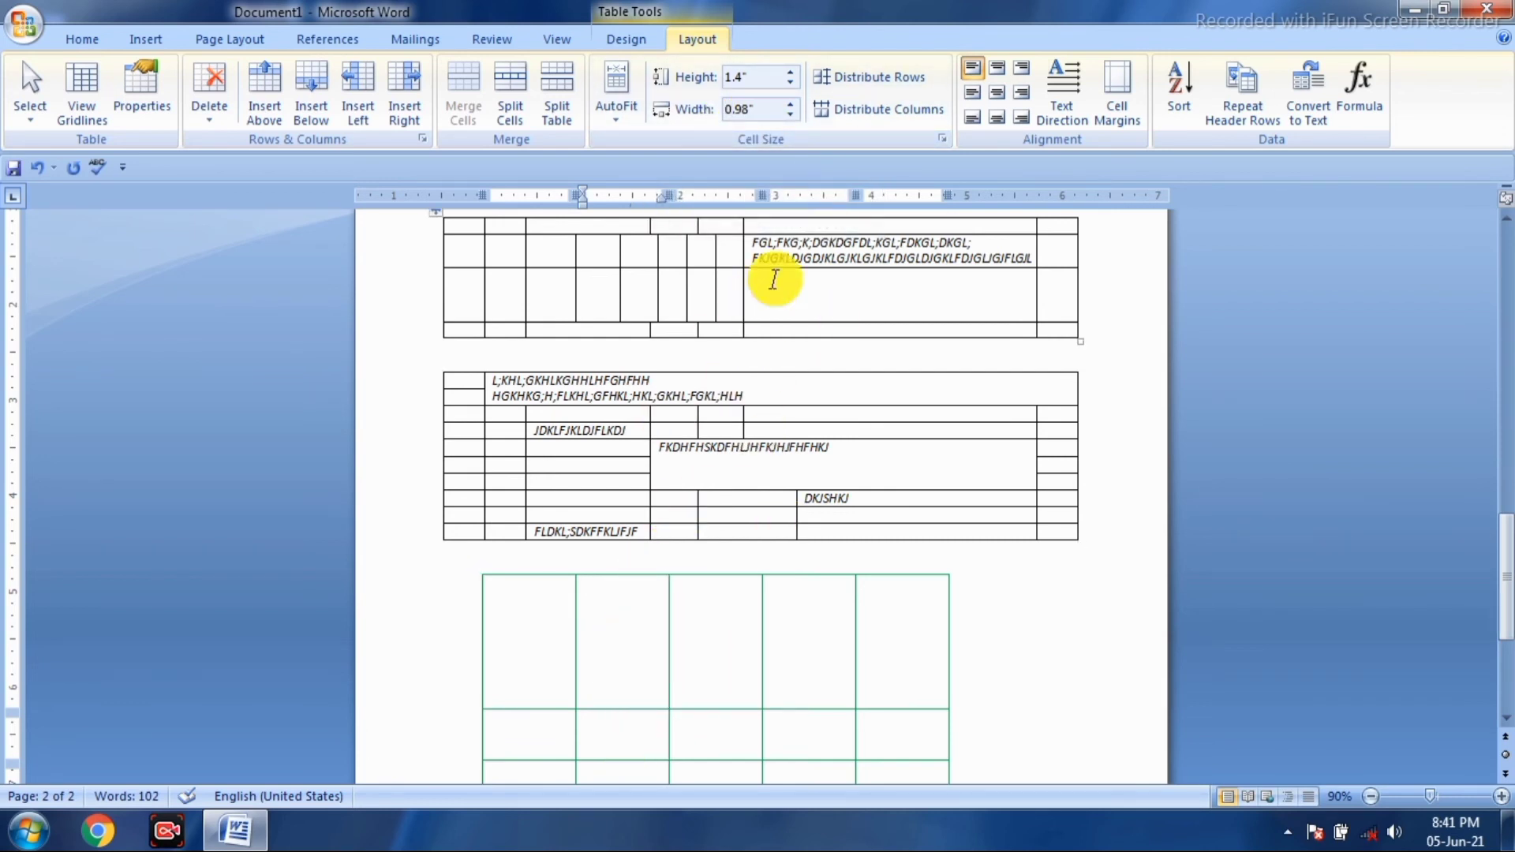
# - Widen the second column to 1.7", then narrow it back to 1"
pyautogui.click(792, 105)
pyautogui.click(792, 105)
pyautogui.click(792, 104)
pyautogui.click(792, 105)
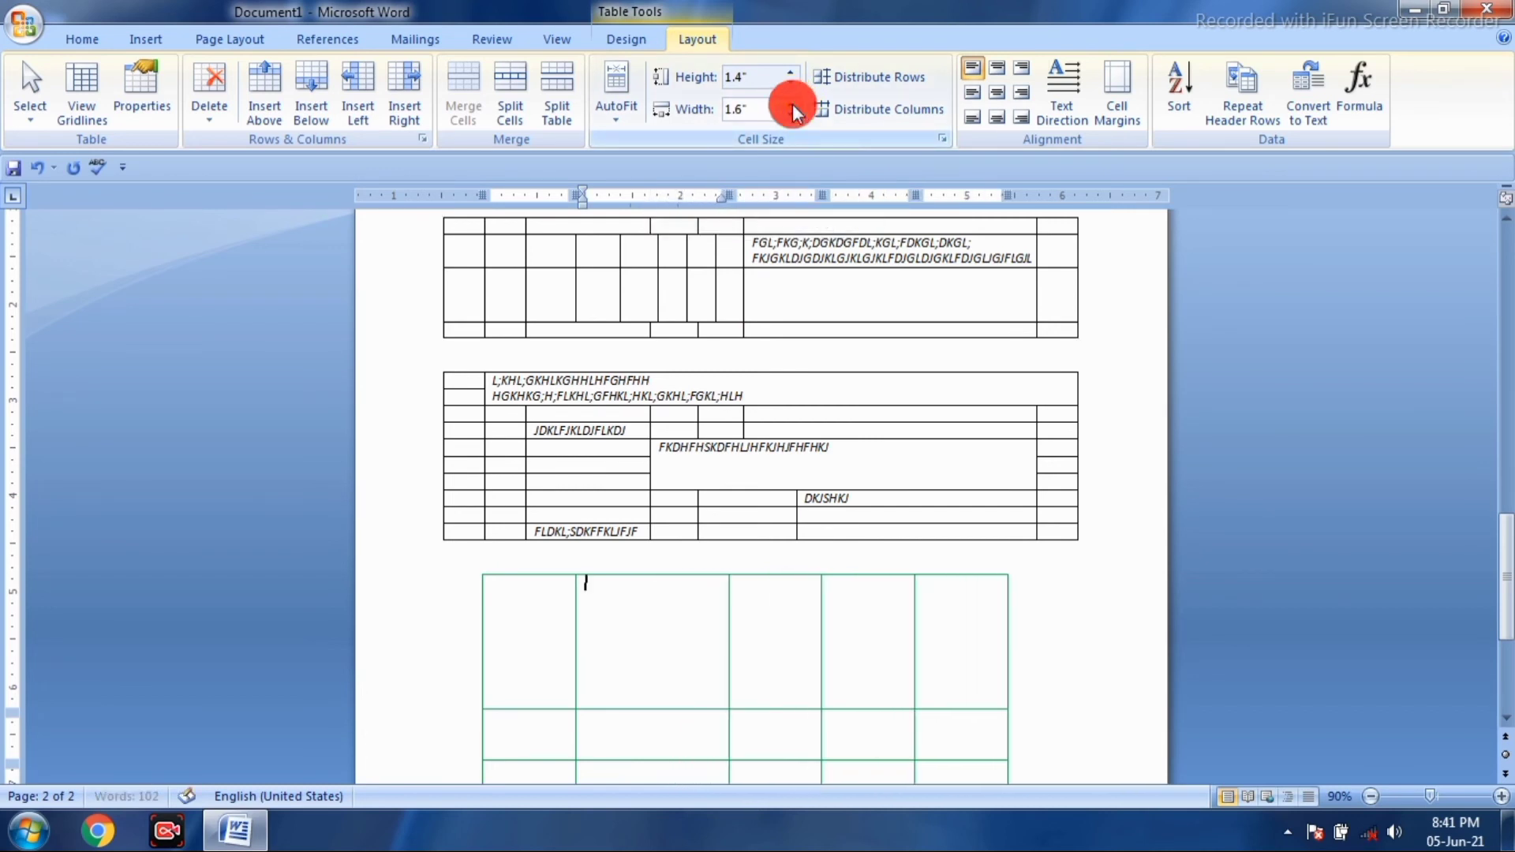
pyautogui.click(792, 104)
pyautogui.click(792, 115)
pyautogui.click(792, 116)
pyautogui.click(792, 116)
pyautogui.click(792, 116)
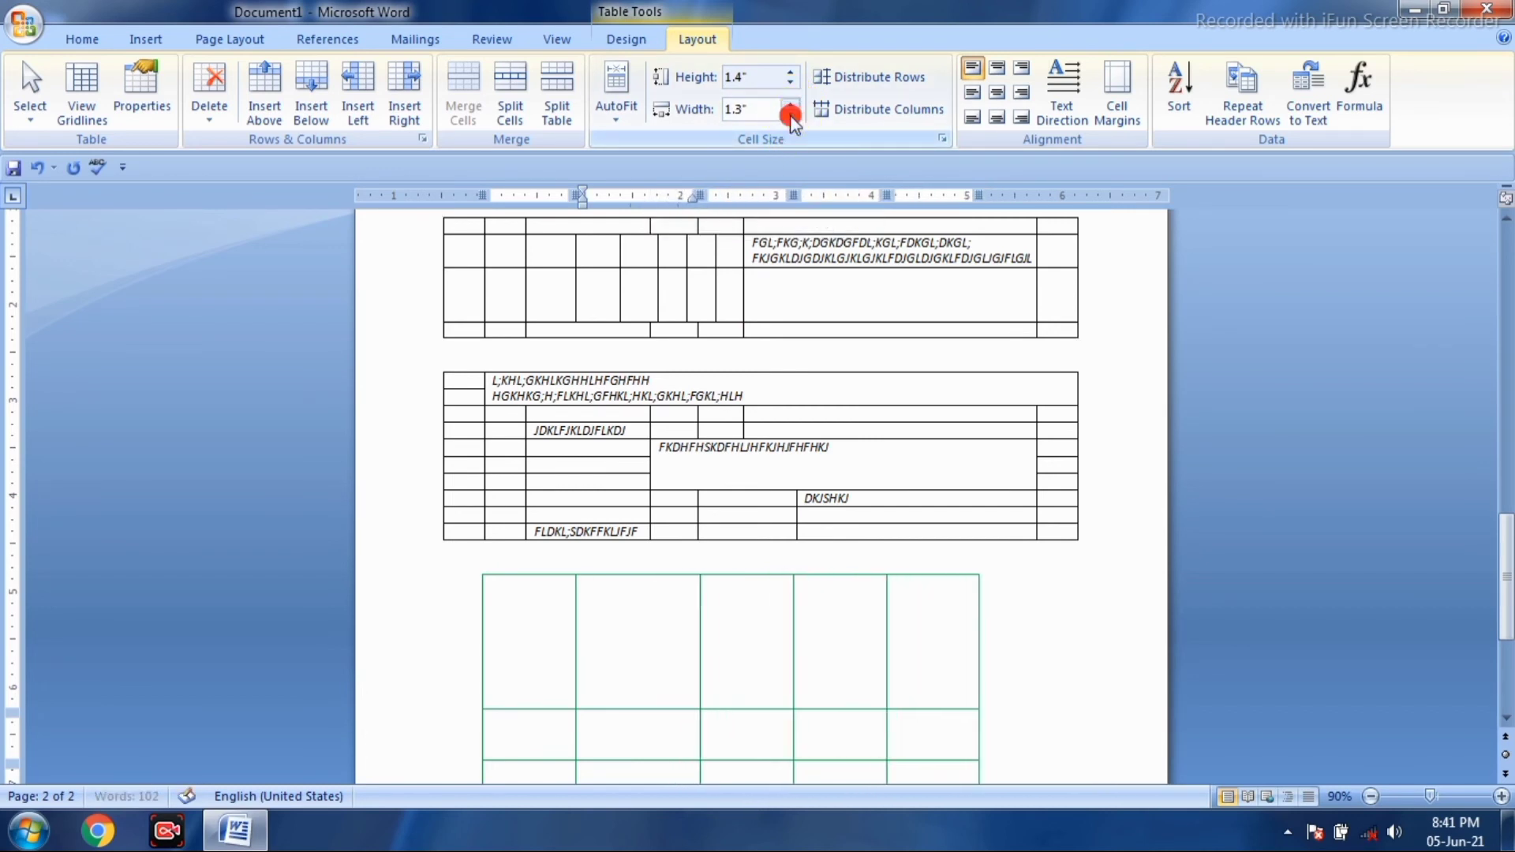
pyautogui.click(792, 115)
pyautogui.click(791, 115)
pyautogui.click(791, 115)
# - Shorten the table's first row to 0.9" tall
pyautogui.click(790, 73)
pyautogui.click(790, 73)
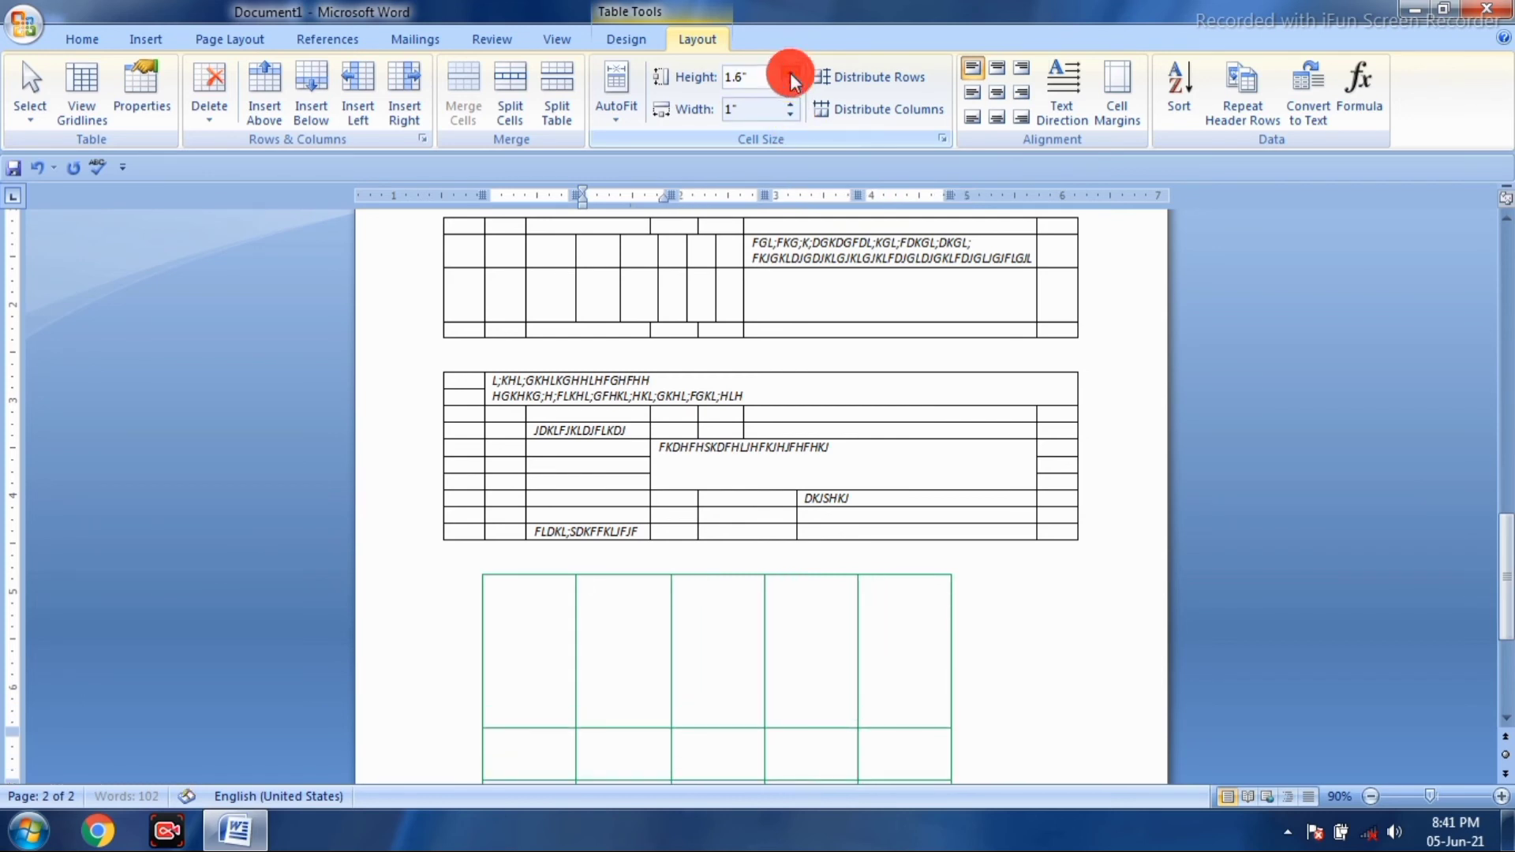
pyautogui.click(791, 84)
pyautogui.click(791, 84)
pyautogui.click(791, 83)
pyautogui.click(791, 84)
pyautogui.click(791, 84)
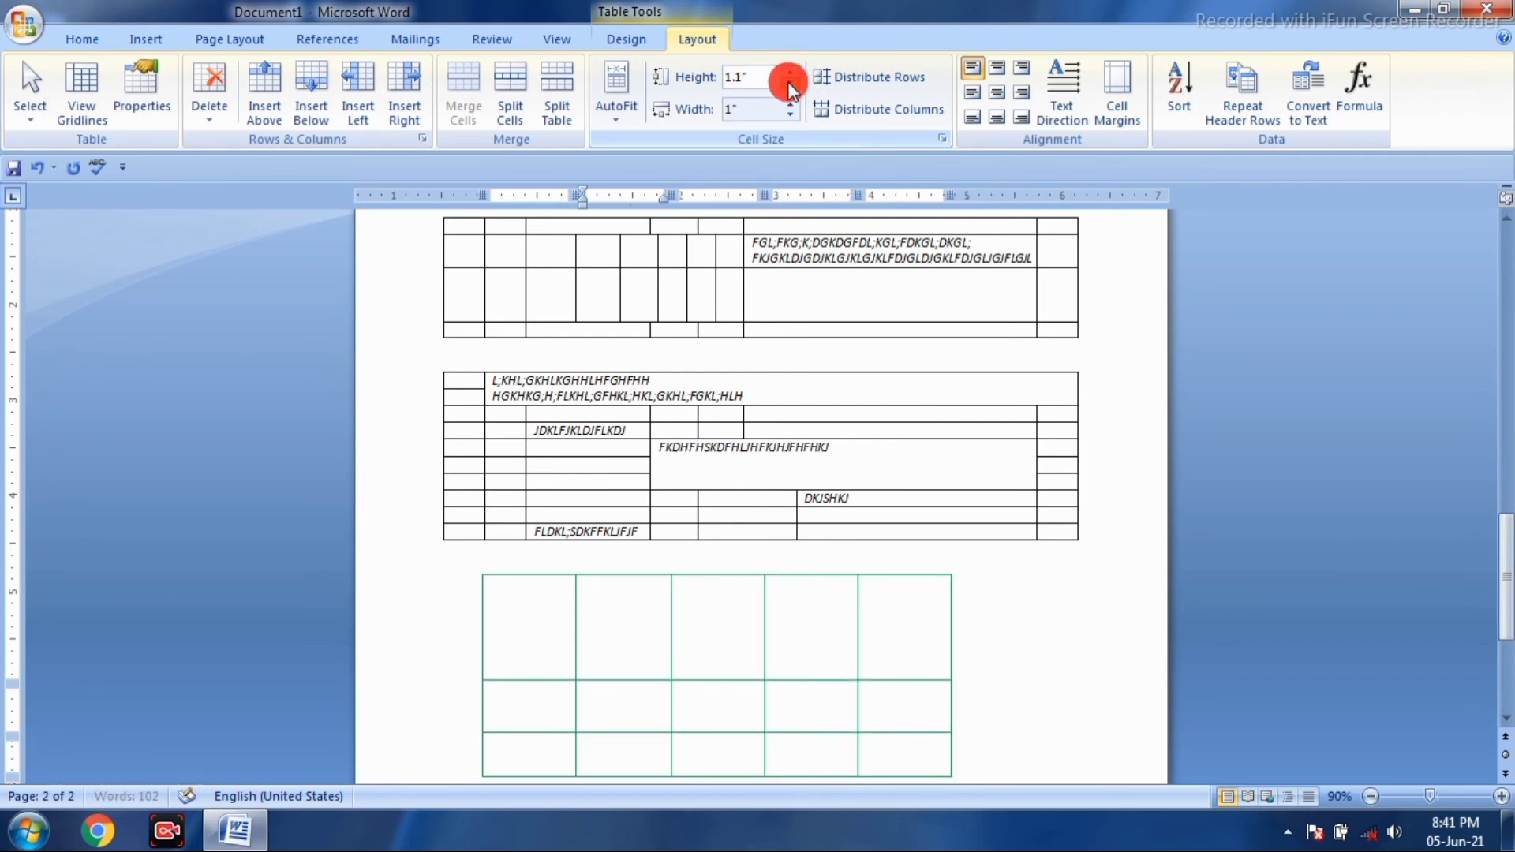
pyautogui.click(791, 83)
pyautogui.click(791, 84)
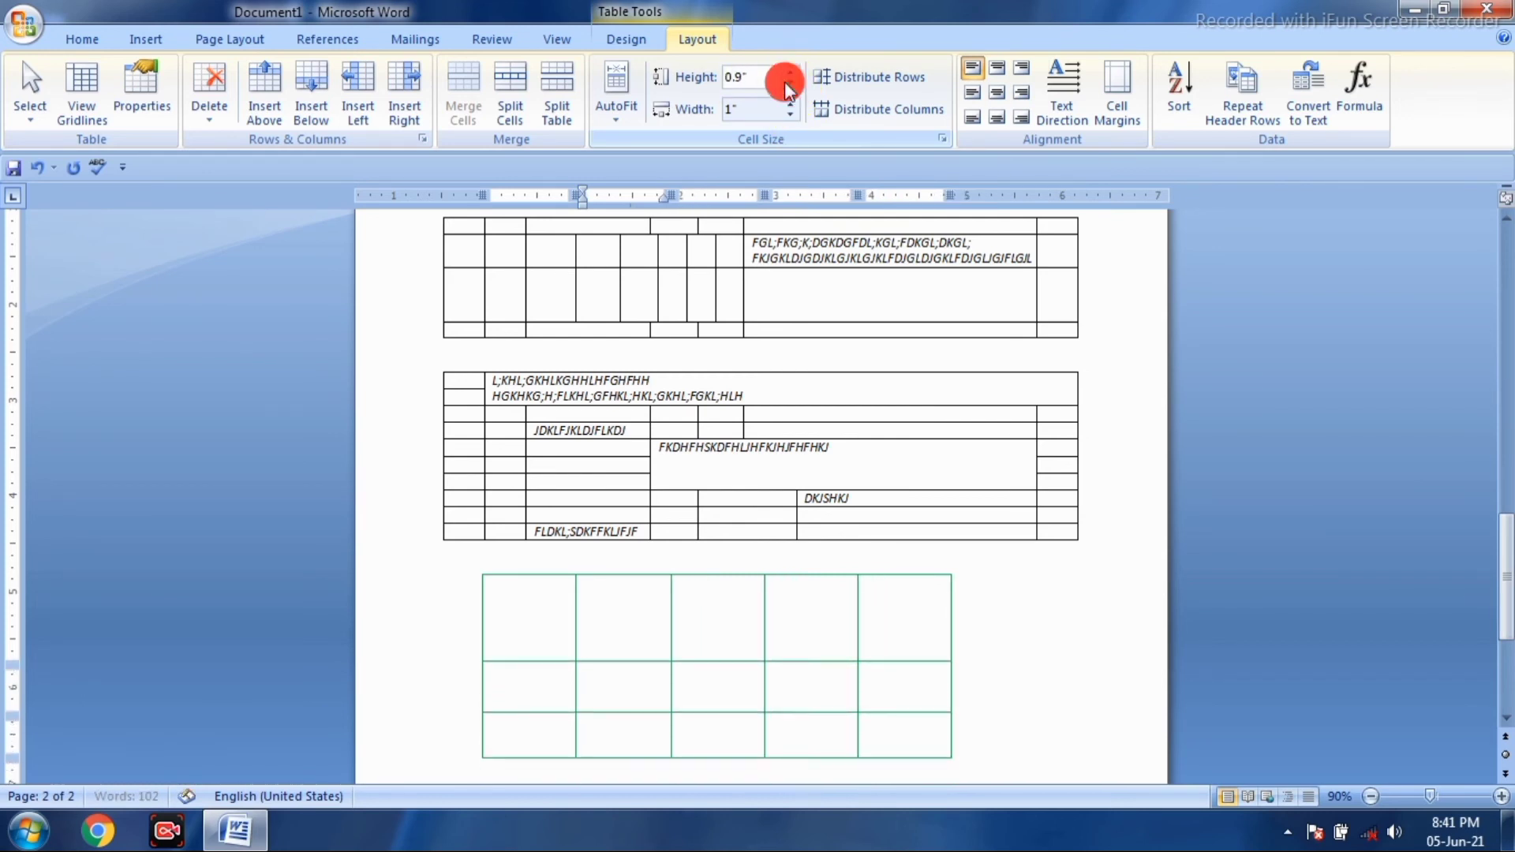
# - Make the second row 0.8" tall and set the second column to 1.1" wide
pyautogui.click(629, 673)
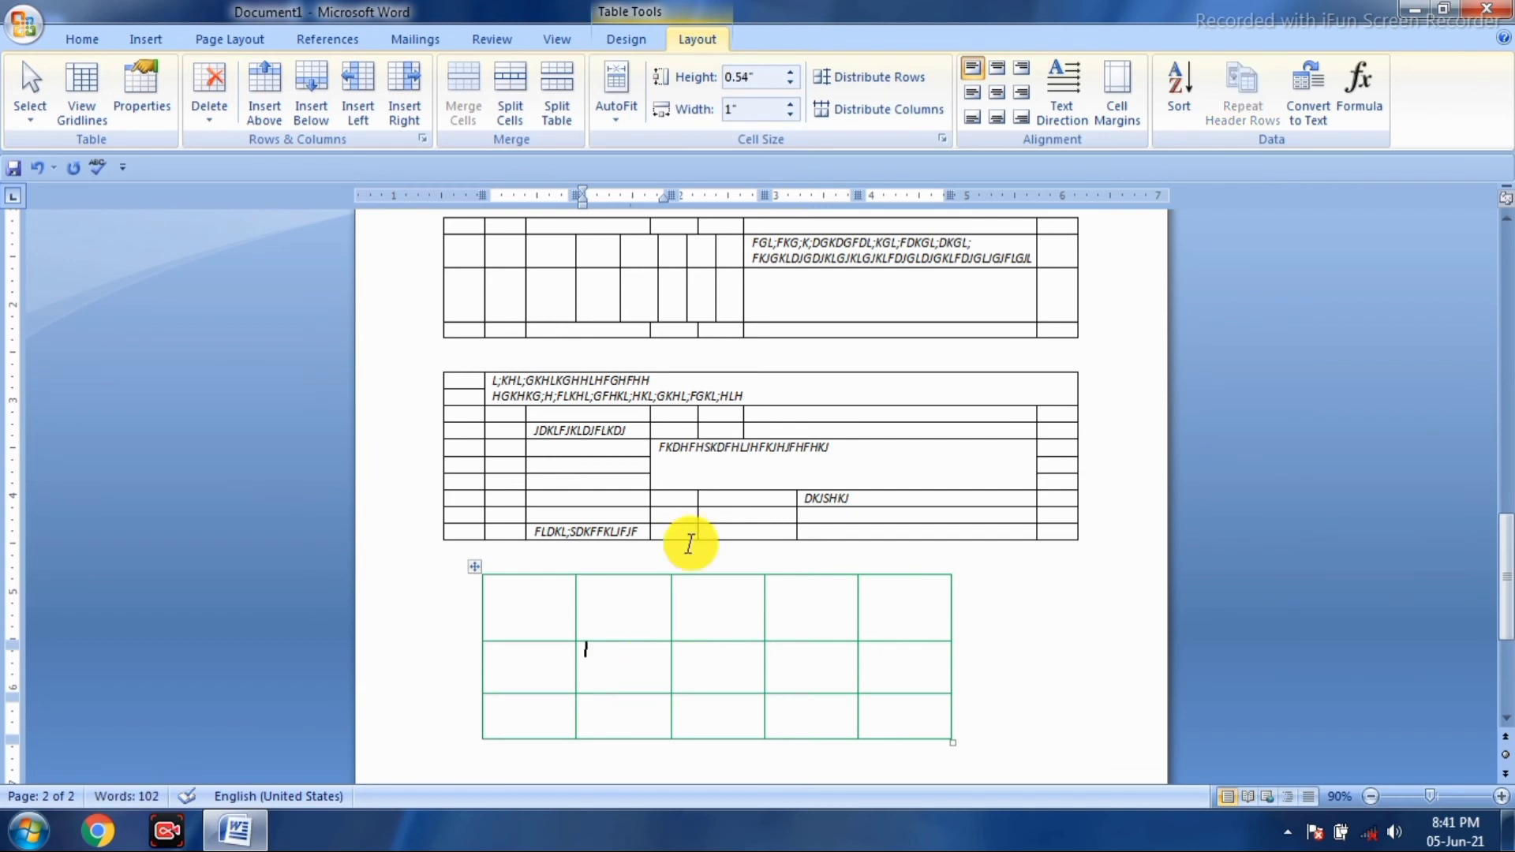
pyautogui.click(791, 72)
pyautogui.click(790, 72)
pyautogui.click(791, 72)
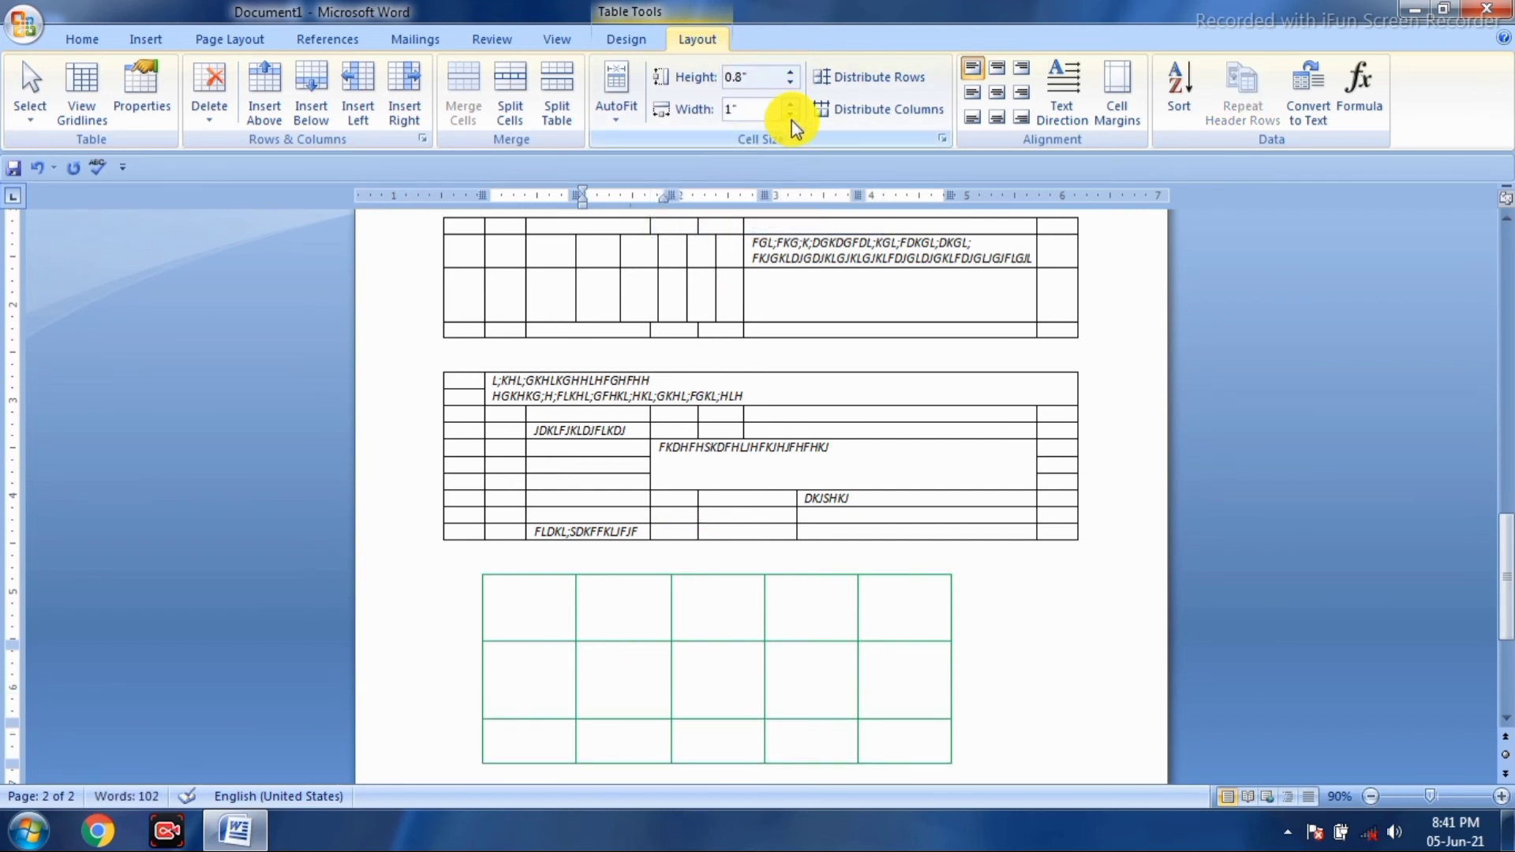
pyautogui.click(789, 114)
pyautogui.click(789, 113)
pyautogui.click(789, 102)
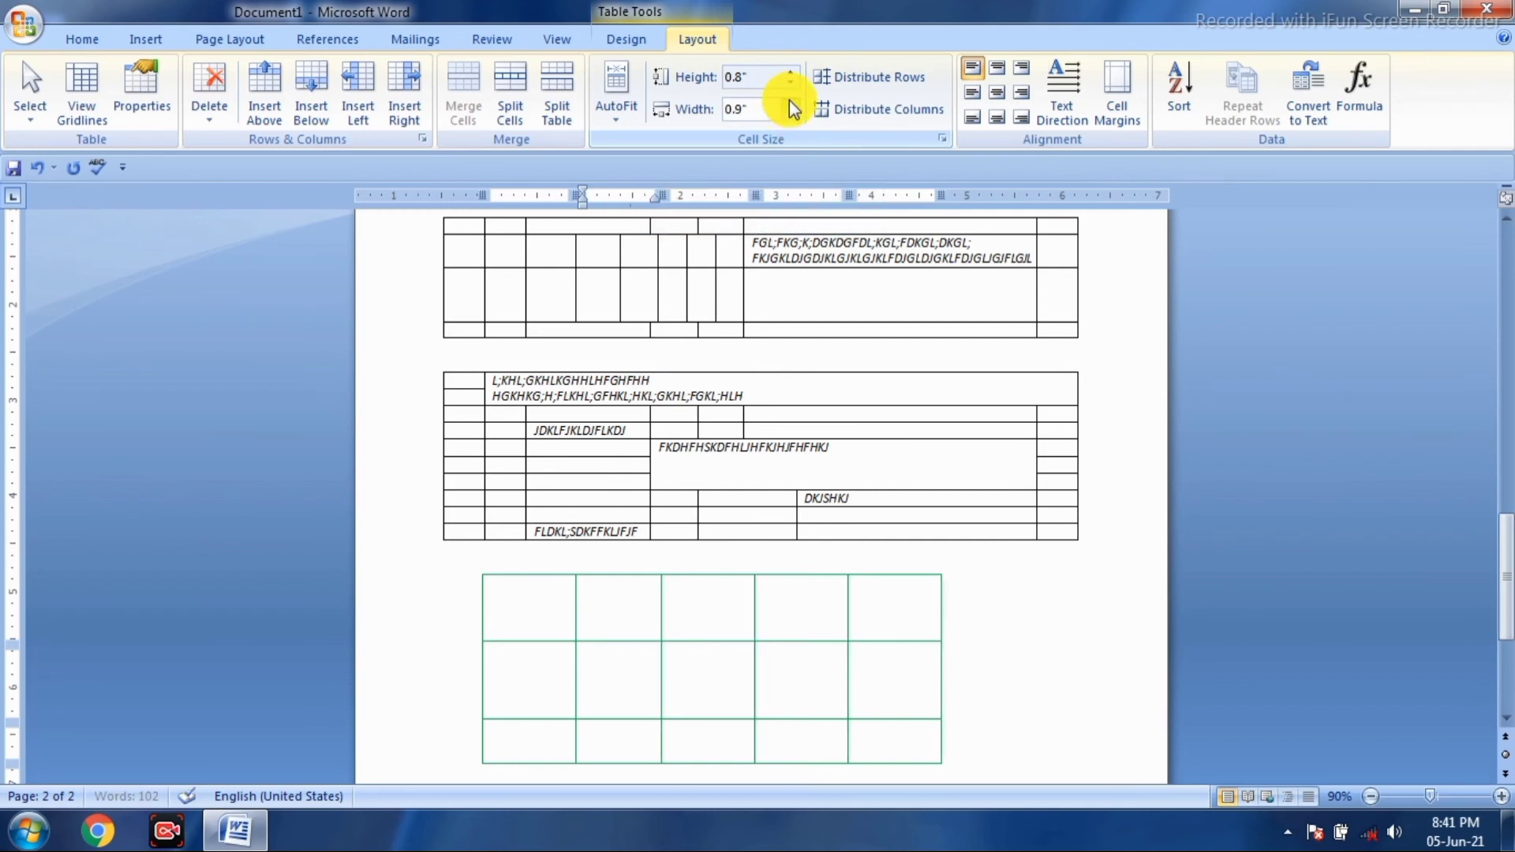
pyautogui.click(789, 102)
pyautogui.click(789, 102)
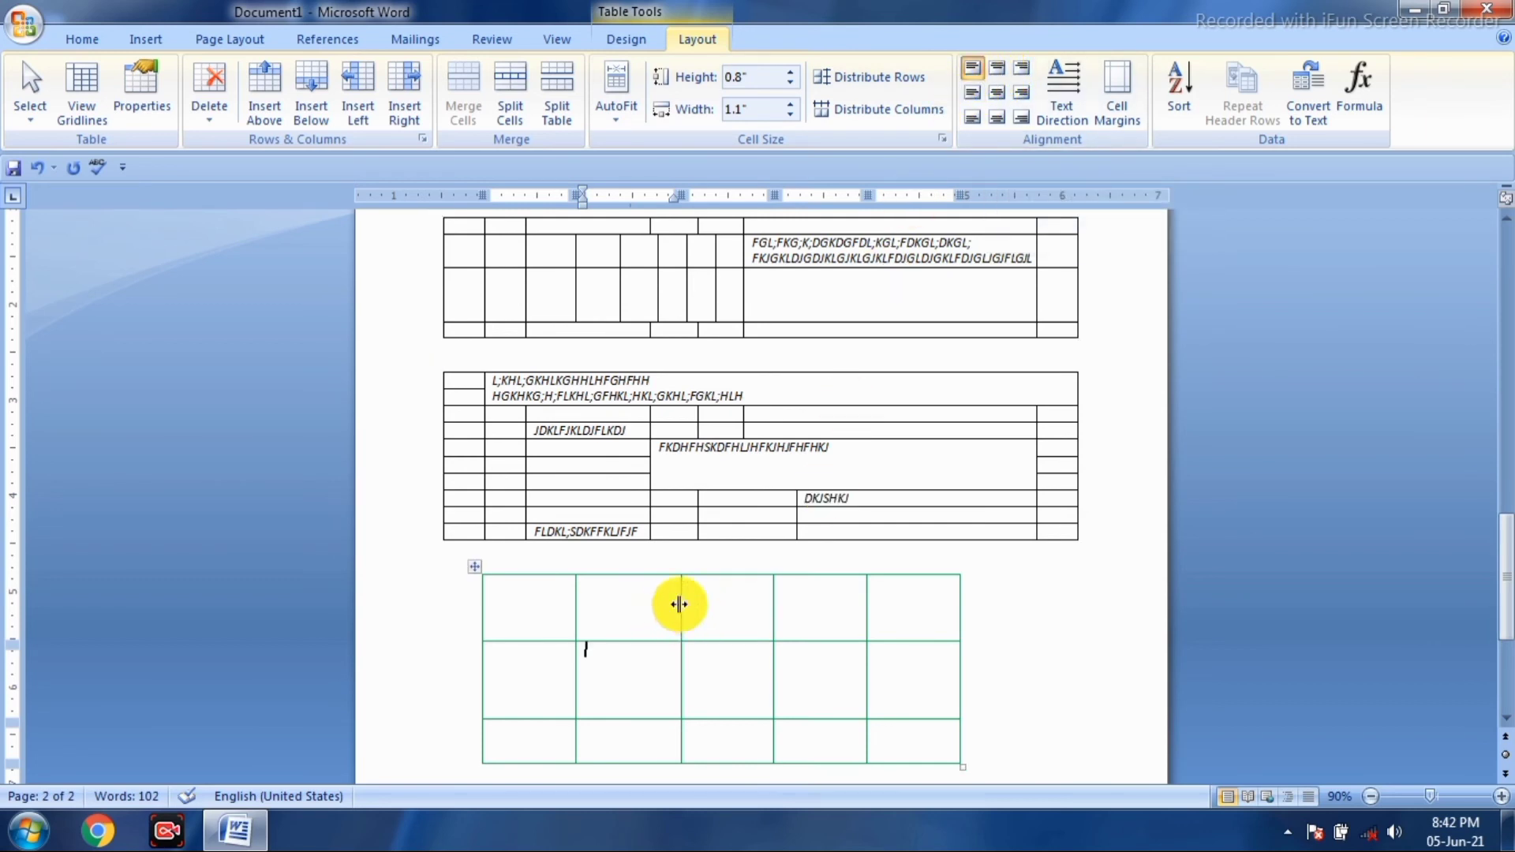
# - Type a person's name into the second cell of the top row, correcting a typo
pyautogui.click(644, 599)
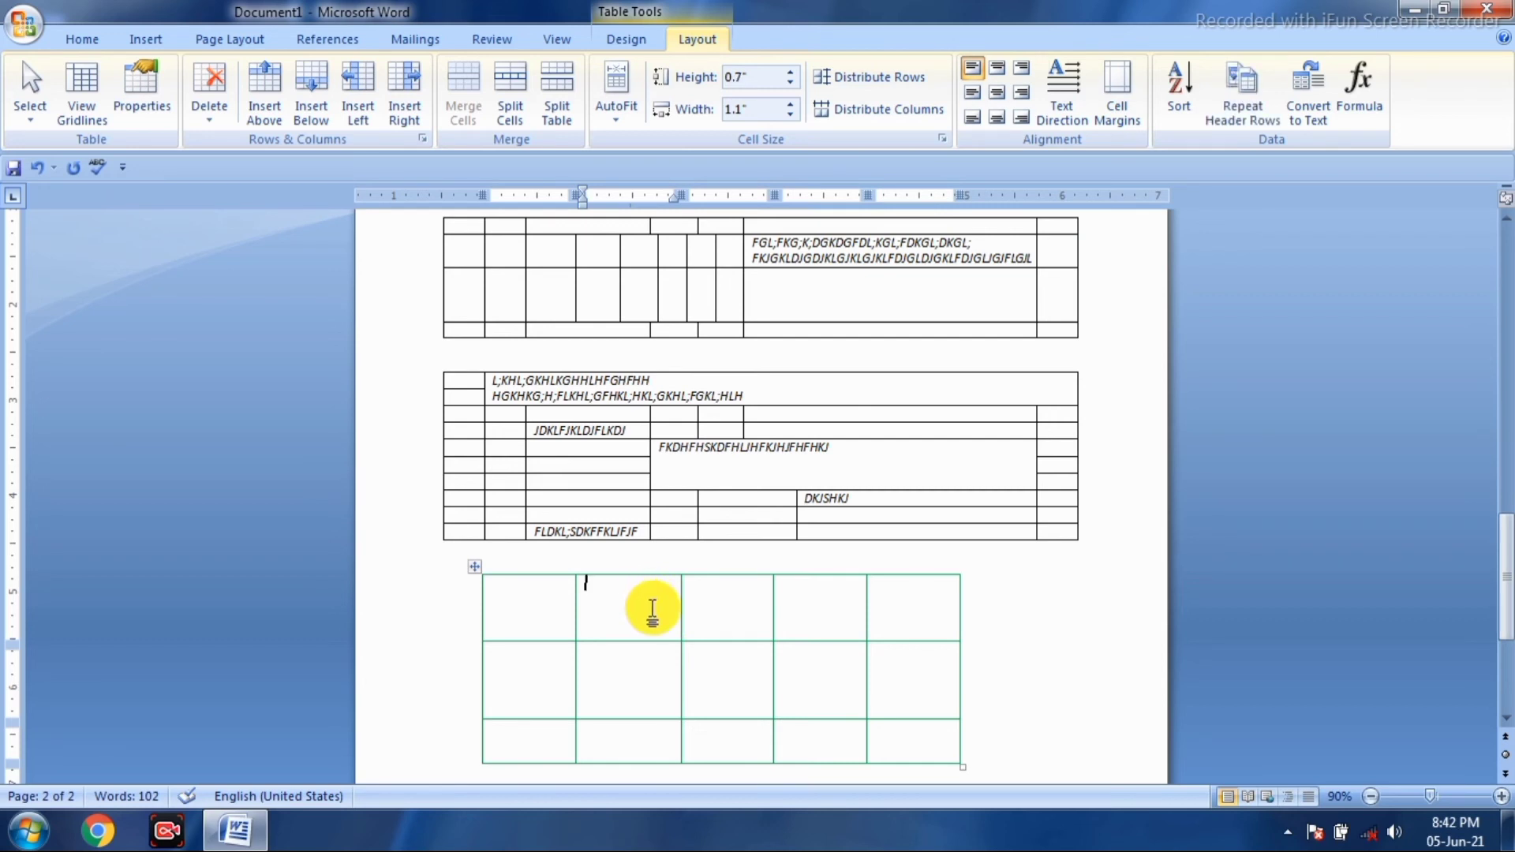
# - Select from the middle table's last cell up through the first table and delete them
pyautogui.click(1098, 541)
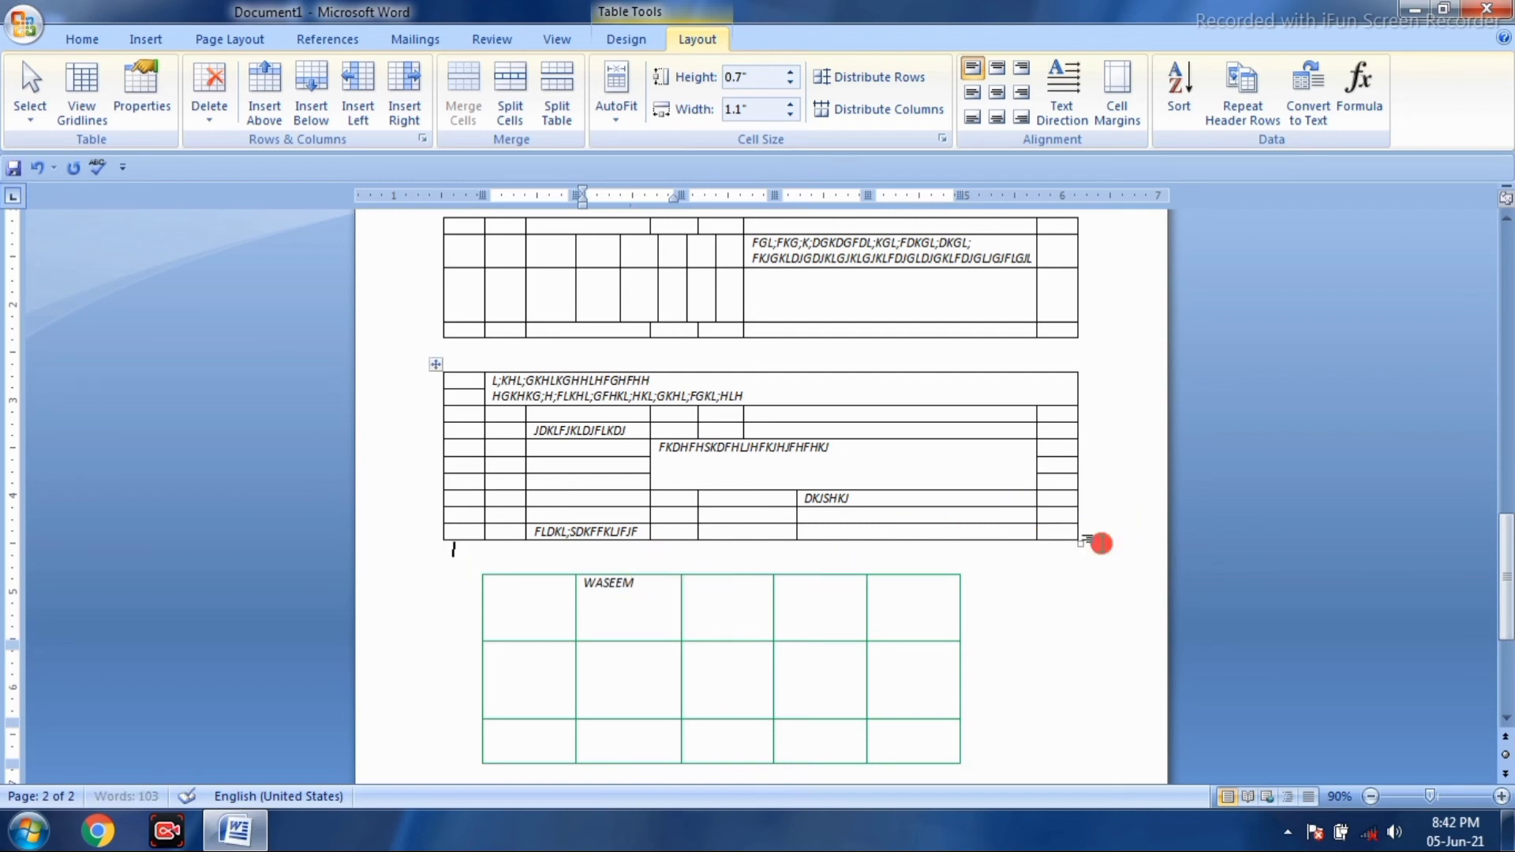
pyautogui.click(1090, 540)
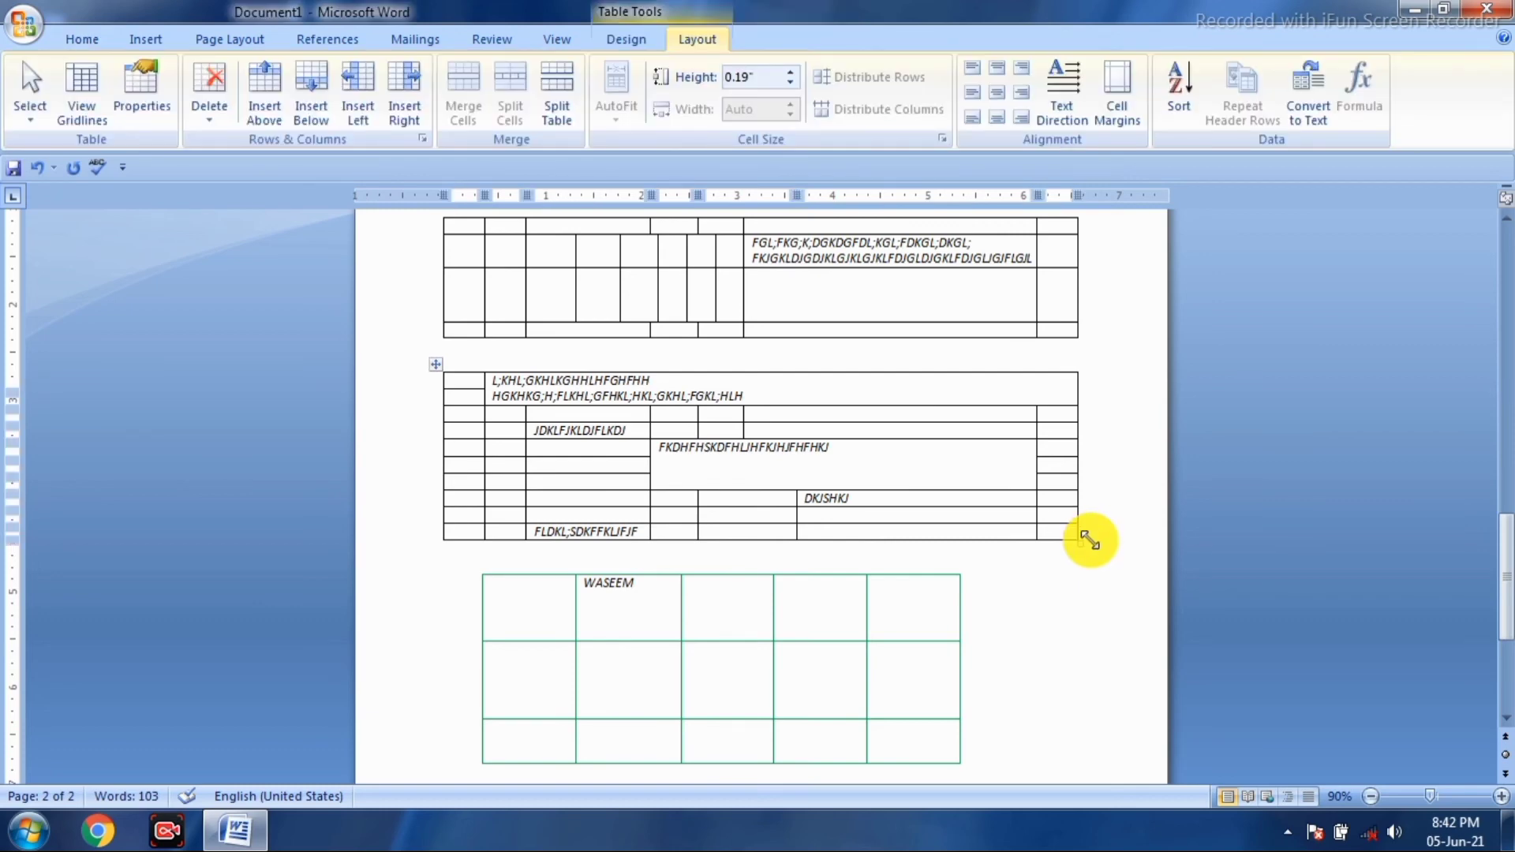
pyautogui.hotkey('shift', 'Up')
pyautogui.hotkey('shift', 'Up')
pyautogui.hotkey('shift', 'Up')
pyautogui.hotkey('shift', 'Up')
pyautogui.hotkey('shift', 'Up')
pyautogui.hotkey('shift', 'Up')
pyautogui.hotkey('shift', 'Up')
pyautogui.hotkey('shift', 'Up')
pyautogui.hotkey('shift', 'Up')
pyautogui.hotkey('shift', 'Up')
pyautogui.hotkey('shift', 'Up')
pyautogui.hotkey('shift', 'Up')
pyautogui.hotkey('shift', 'Up')
pyautogui.hotkey('shift', 'Up')
pyautogui.hotkey('shift', 'Up')
pyautogui.hotkey('shift', 'Up')
pyautogui.hotkey('shift', 'Up')
pyautogui.hotkey('shift', 'Up')
pyautogui.hotkey('shift', 'Up')
pyautogui.hotkey('shift', 'Up')
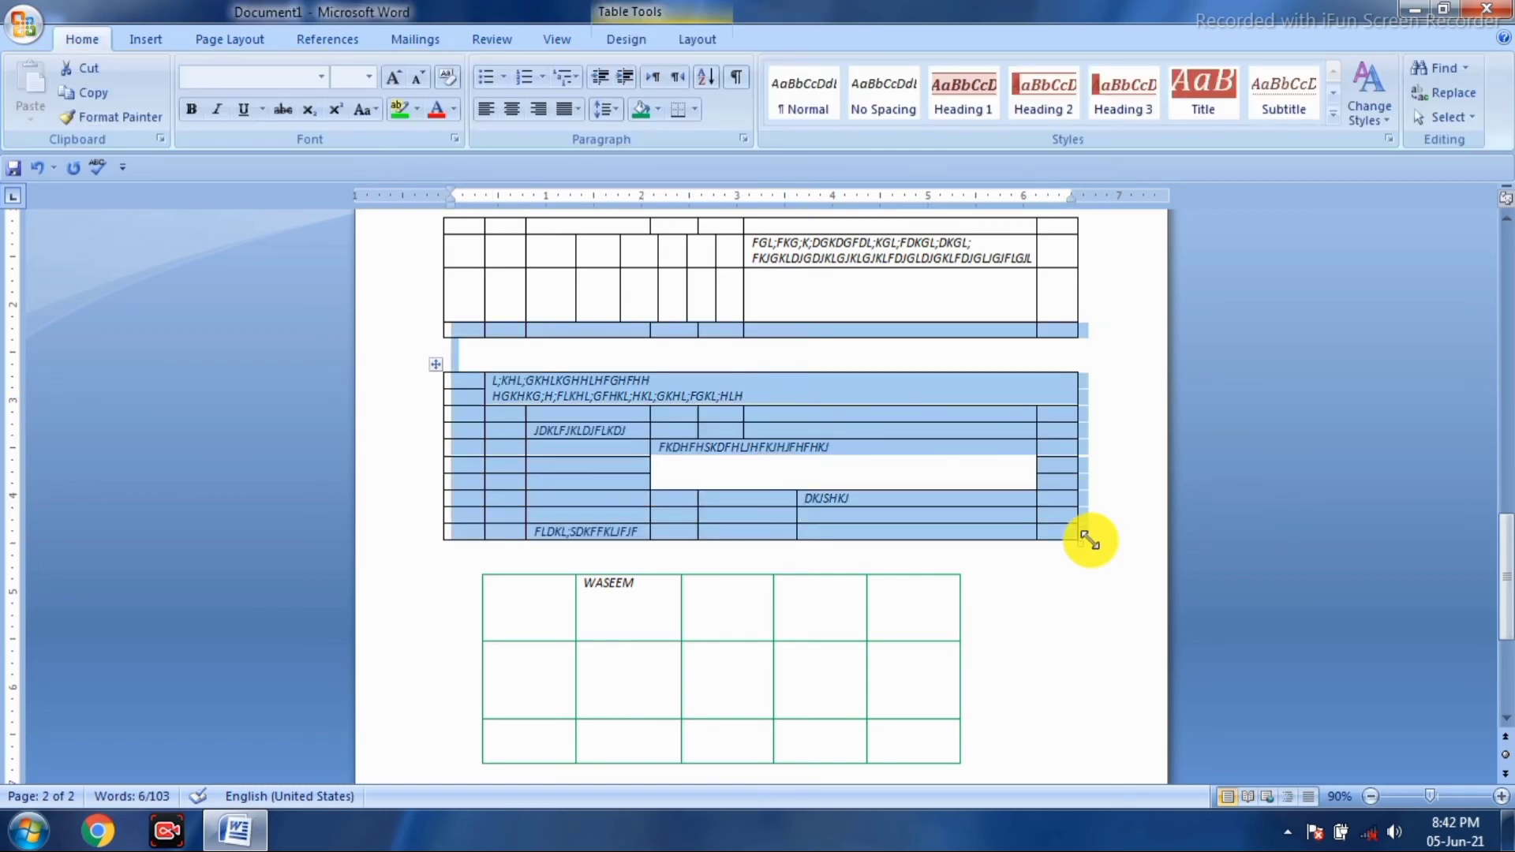
pyautogui.hotkey('shift', 'Up')
pyautogui.hotkey('shift', 'Up')
pyautogui.hotkey('shift', 'Up')
pyautogui.hotkey('shift', 'Up')
pyautogui.hotkey('shift', 'Up')
pyautogui.hotkey('shift', 'Up')
pyautogui.hotkey('shift', 'Up')
pyautogui.hotkey('shift', 'Up')
pyautogui.hotkey('shift', 'Up')
pyautogui.hotkey('shift', 'Up')
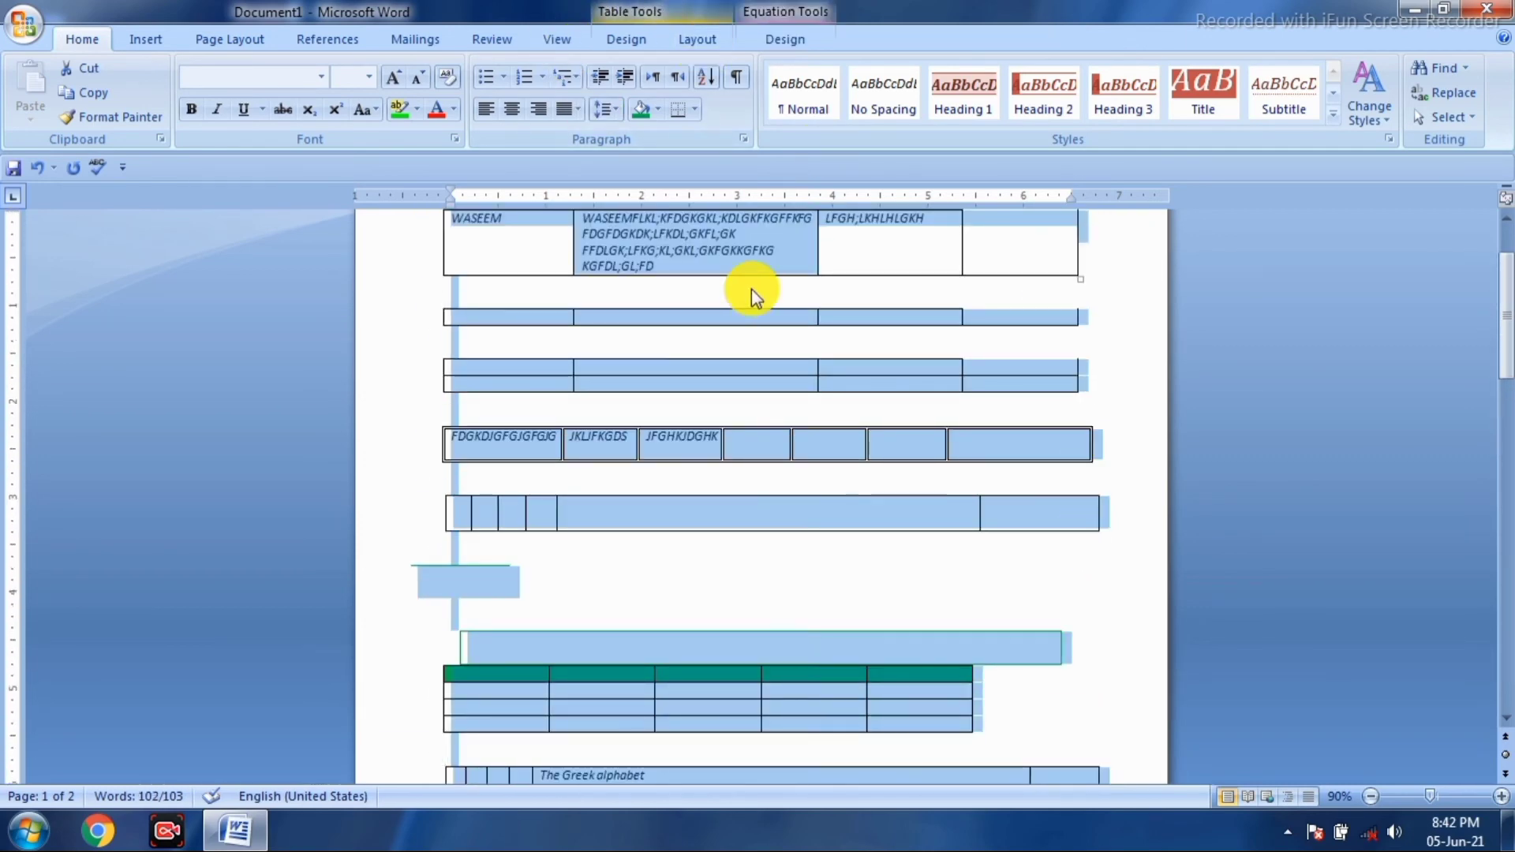
pyautogui.press('Delete')
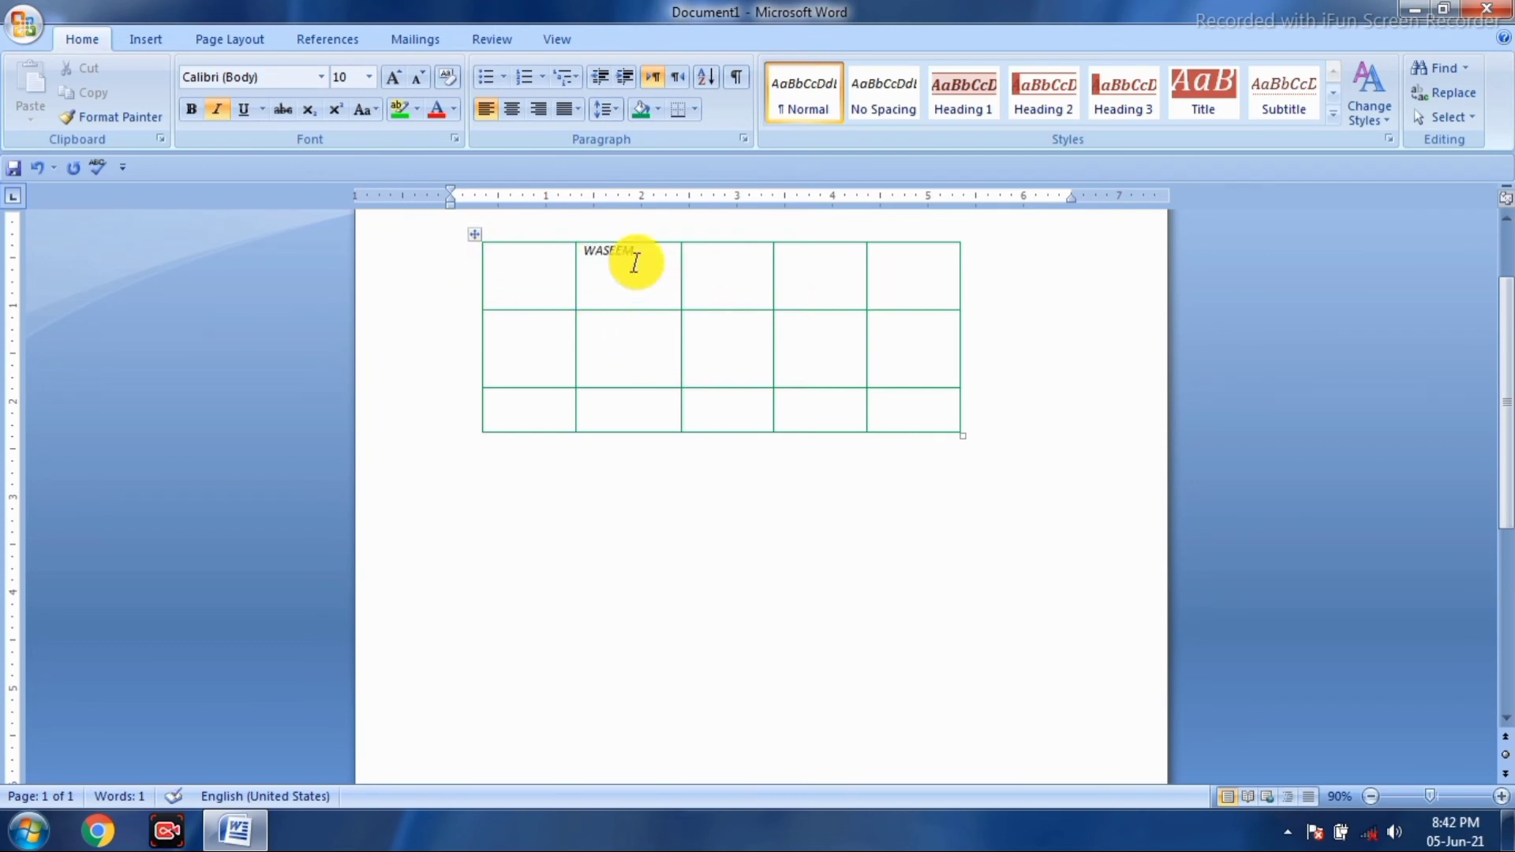
# - Move the green table to the top-left, stretch it nearly page-wide, and grow the font to 14
pyautogui.moveTo(475, 234); pyautogui.dragTo(365, 256)
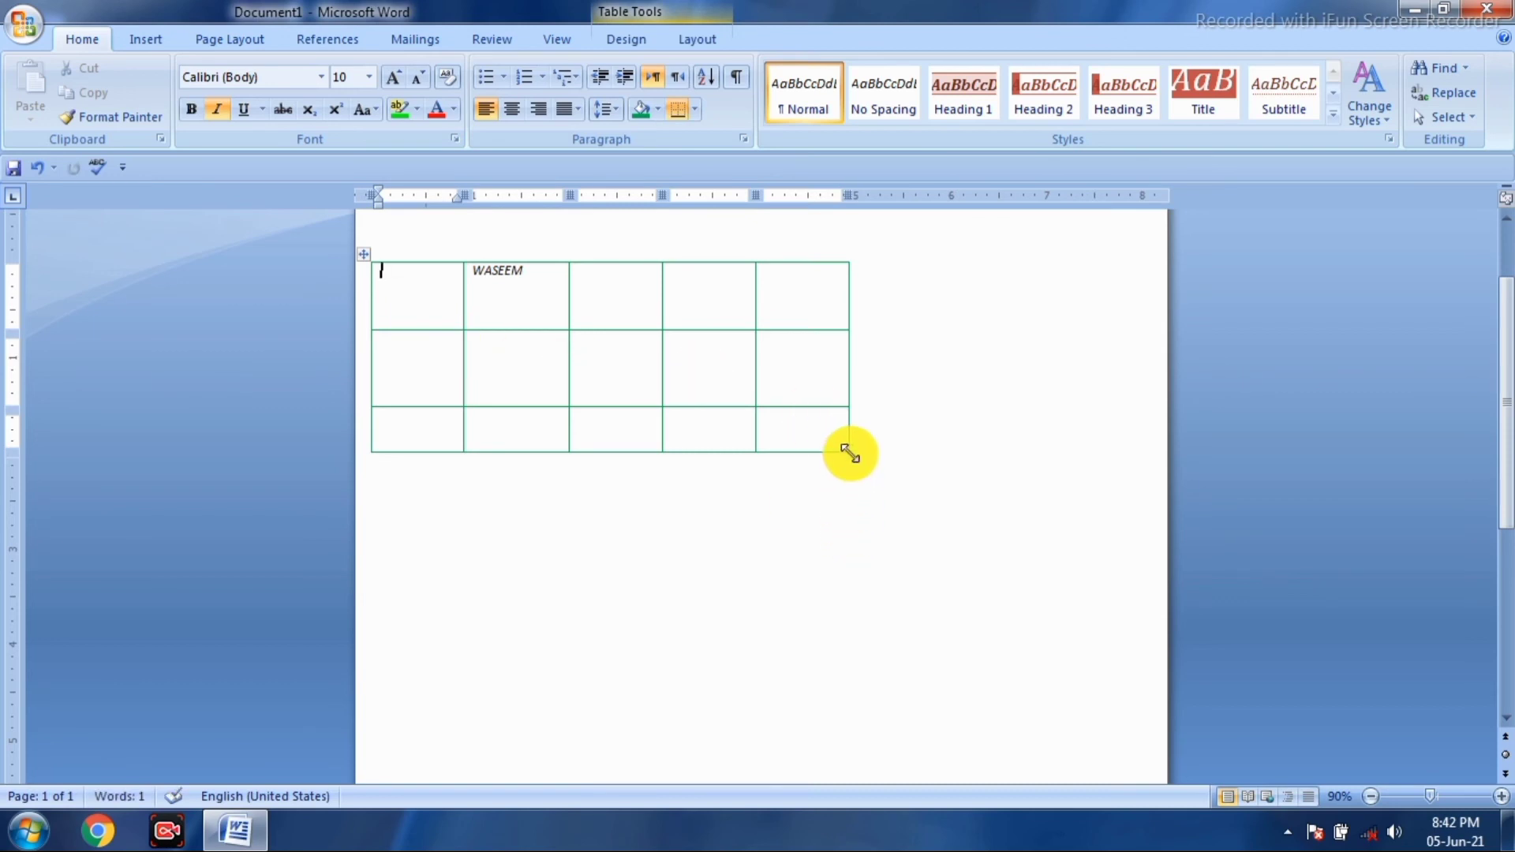
pyautogui.moveTo(850, 454); pyautogui.dragTo(1061, 665)
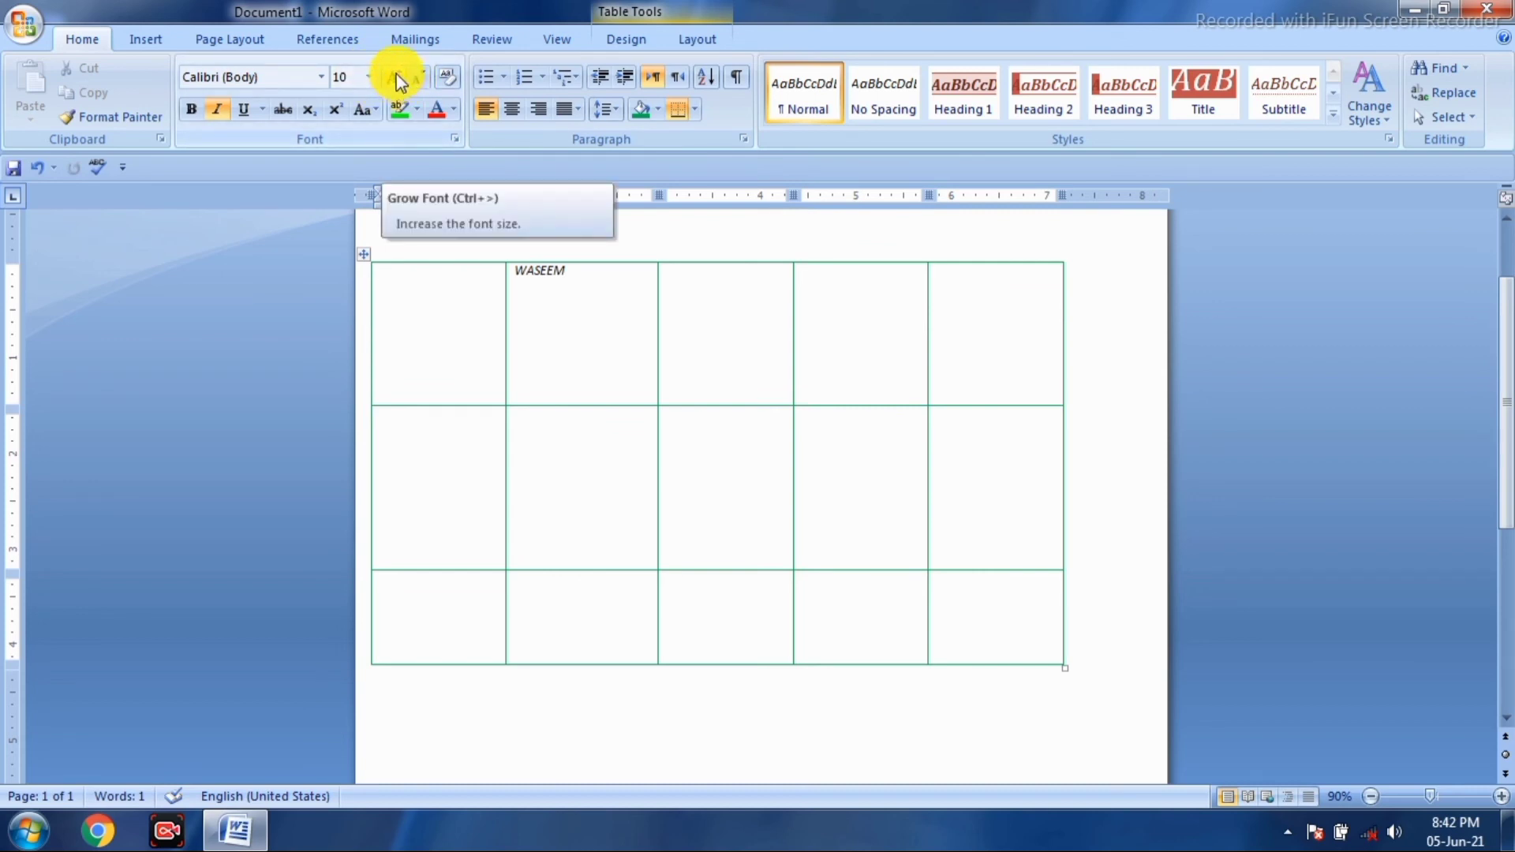
pyautogui.click(401, 76)
pyautogui.click(401, 77)
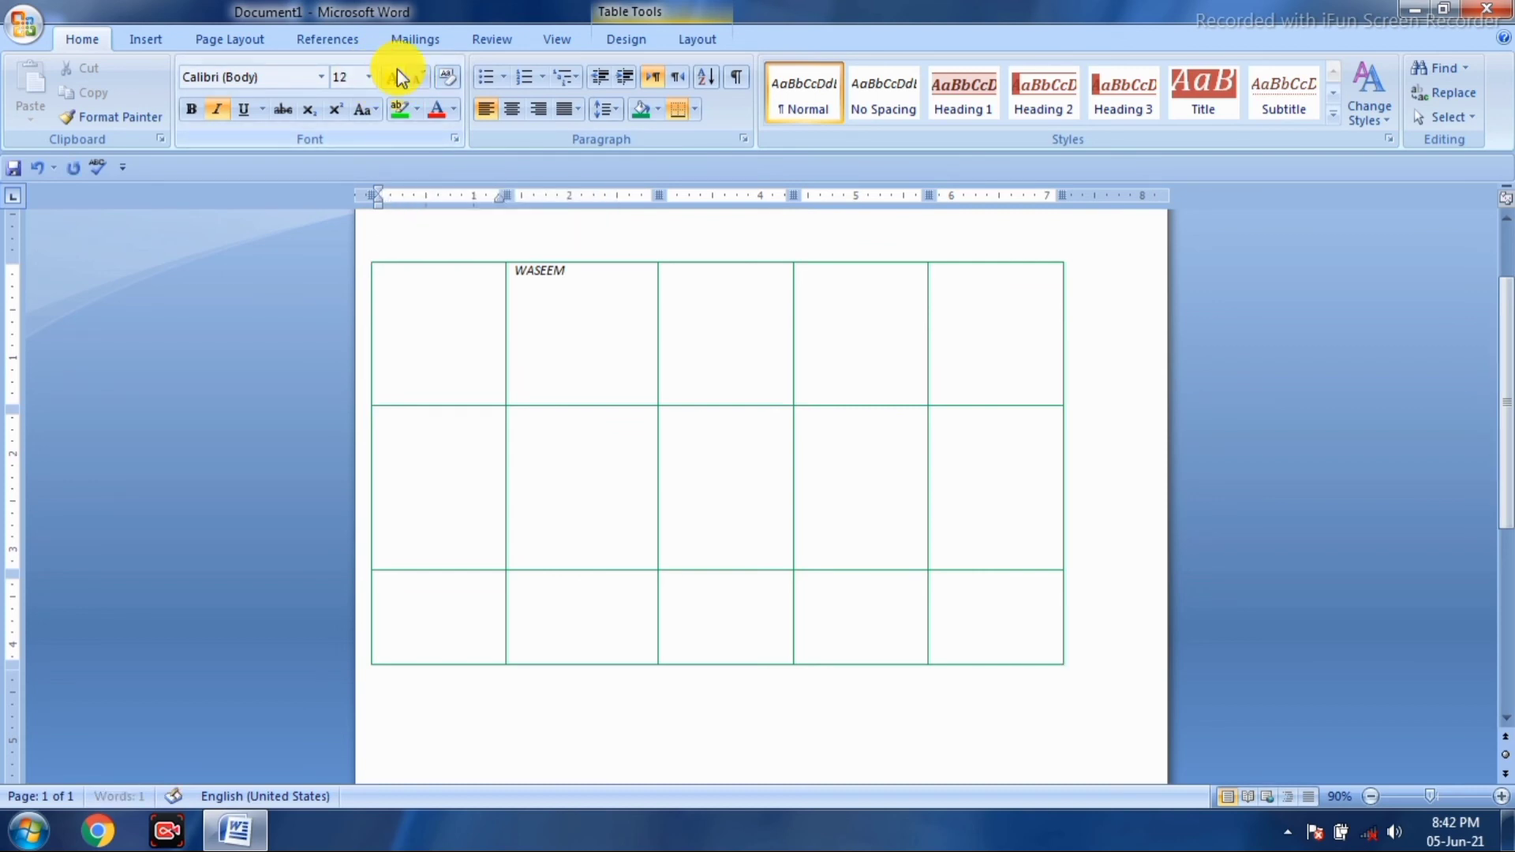
pyautogui.click(401, 77)
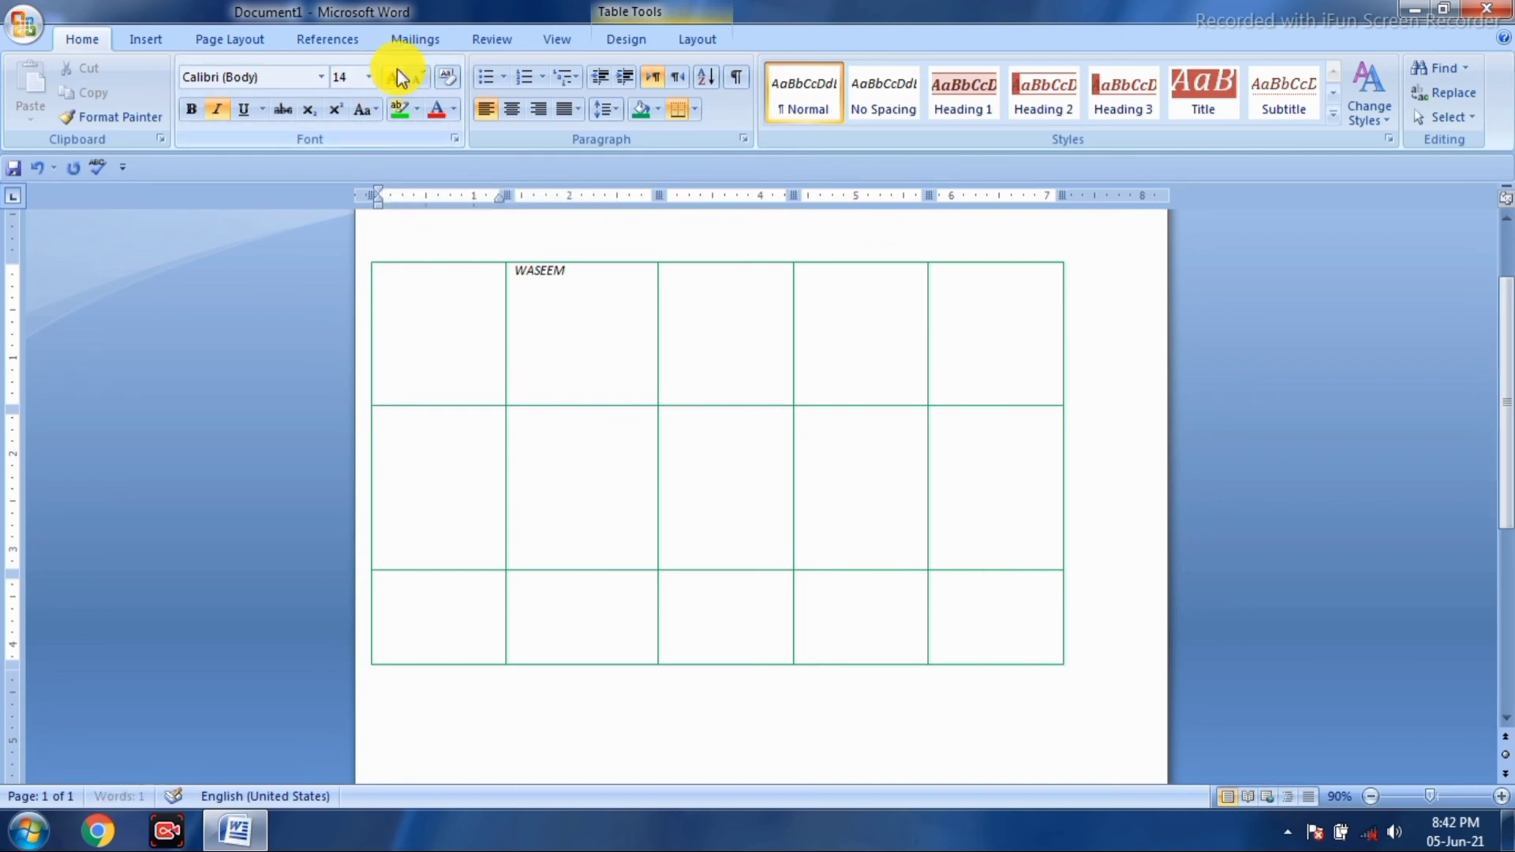
pyautogui.click(14, 195)
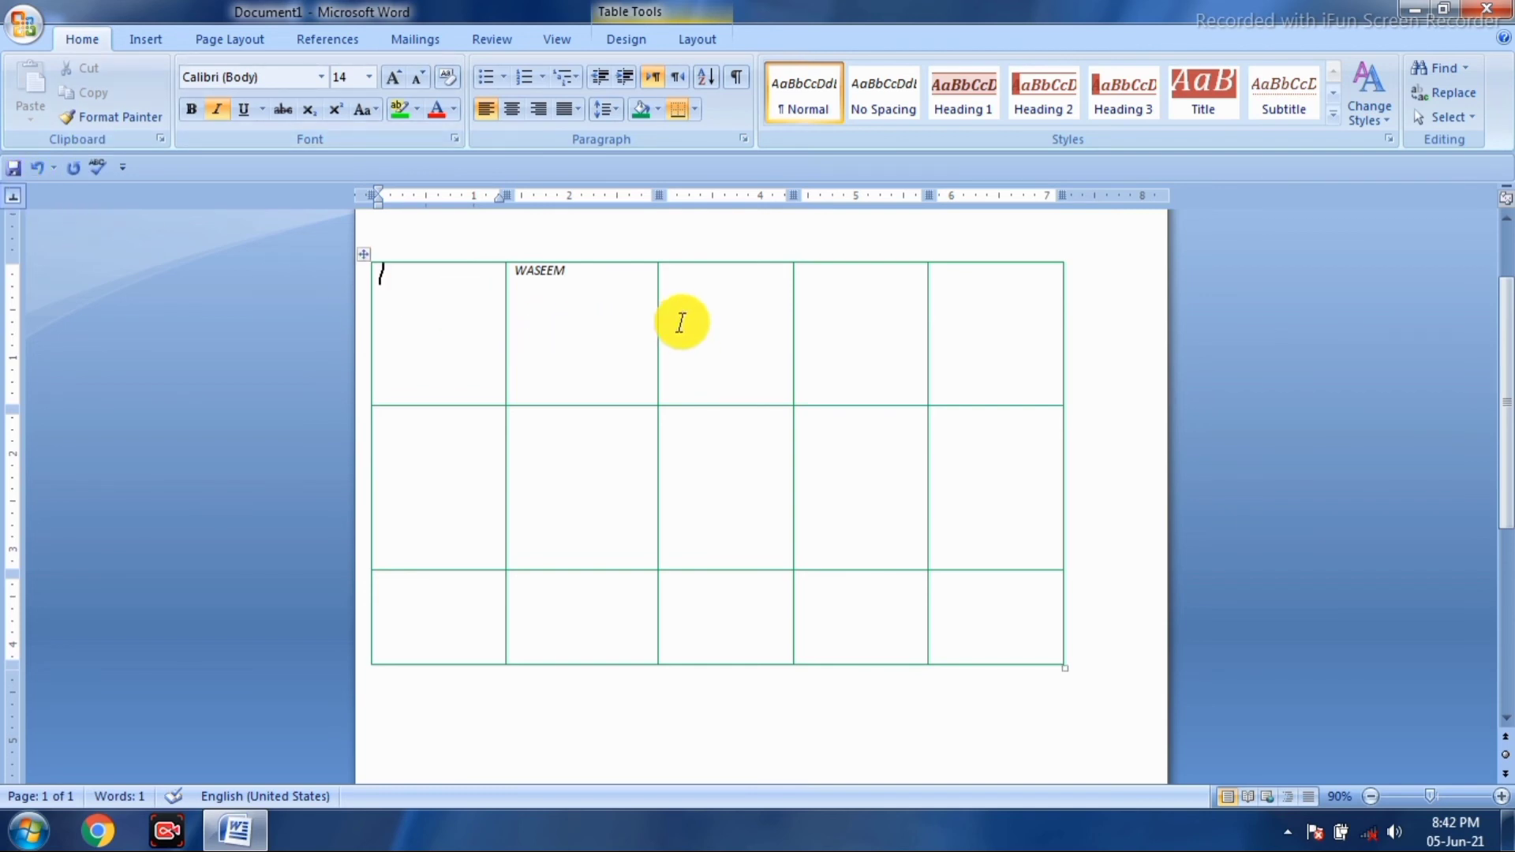
pyautogui.click(584, 290)
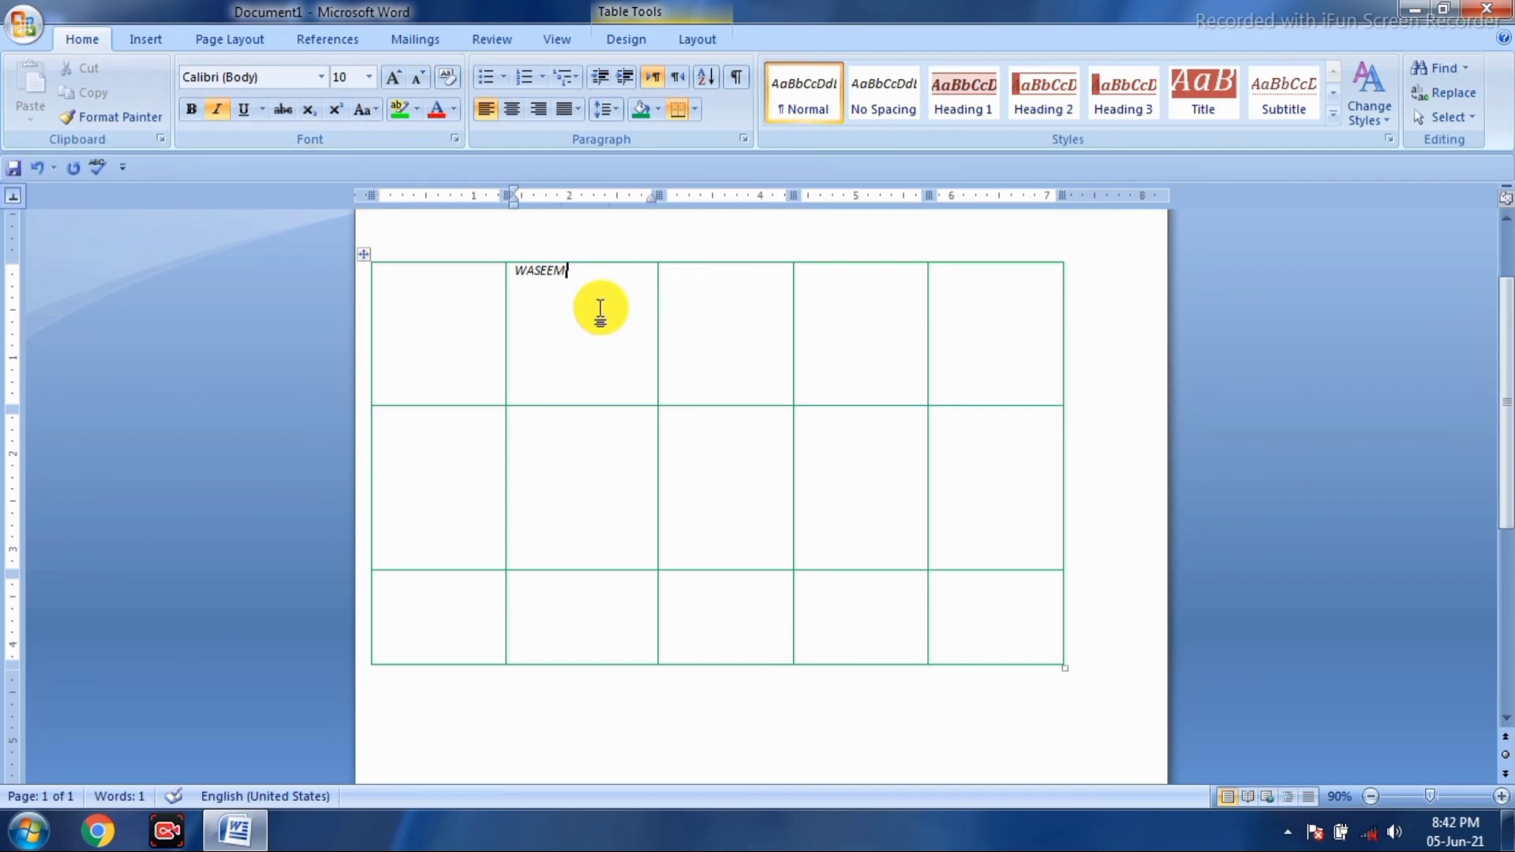
# - Complete the person's name in the second top cell and add a sample text line beneath it
pyautogui.write('SH')
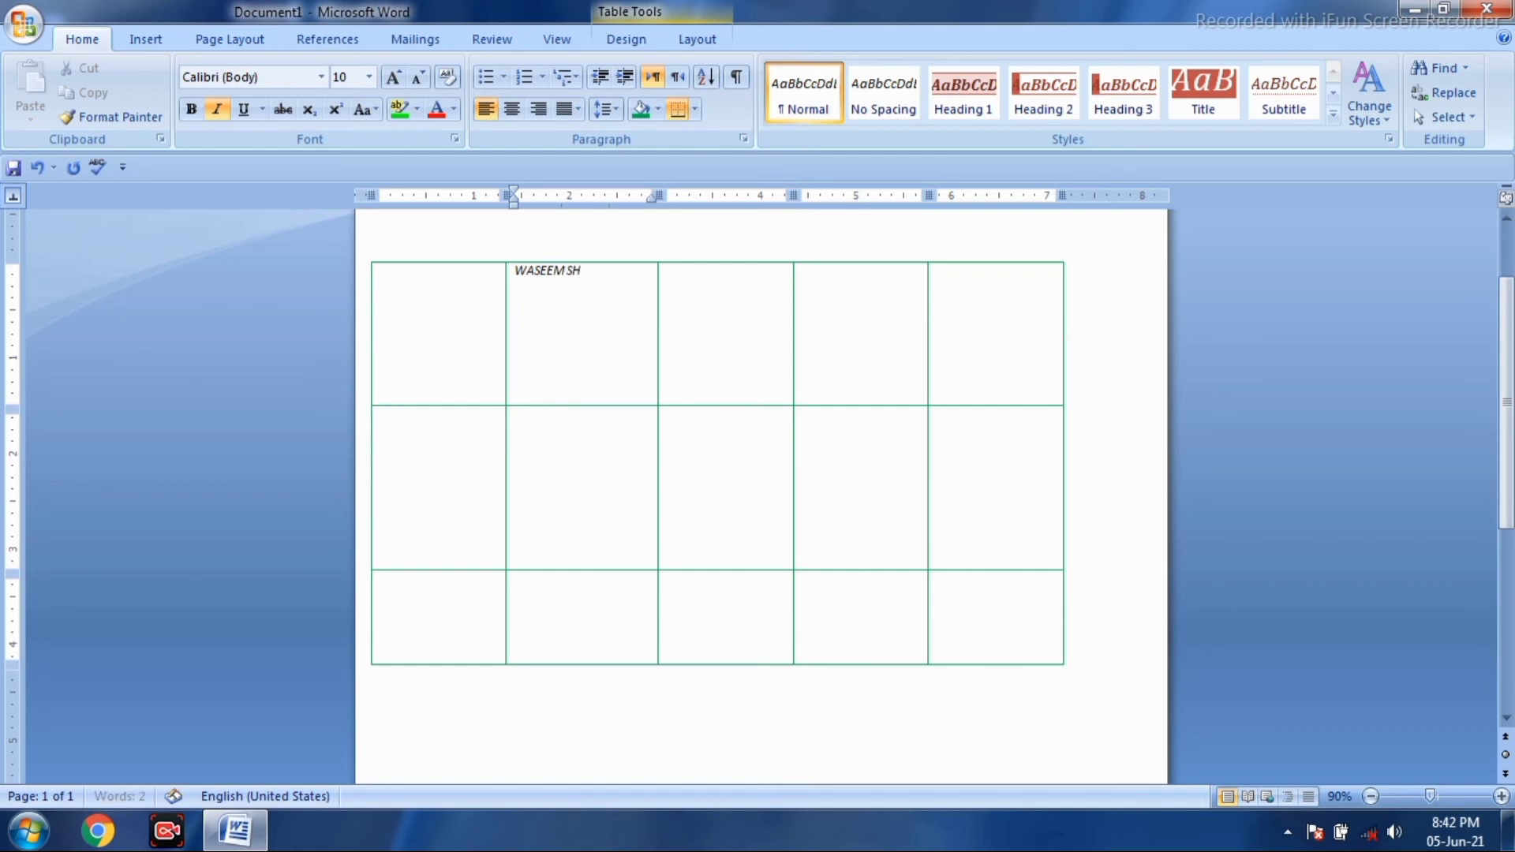
pyautogui.write('MRF')
pyautogui.press('BackSpace')
pyautogui.press('BackSpace')
pyautogui.press('BackSpace')
pyautogui.press('BackSpace')
pyautogui.press('BackSpace')
pyautogui.press('BackSpace')
pyautogui.press('Return')
pyautogui.write('KDJFJJKLKJDF')
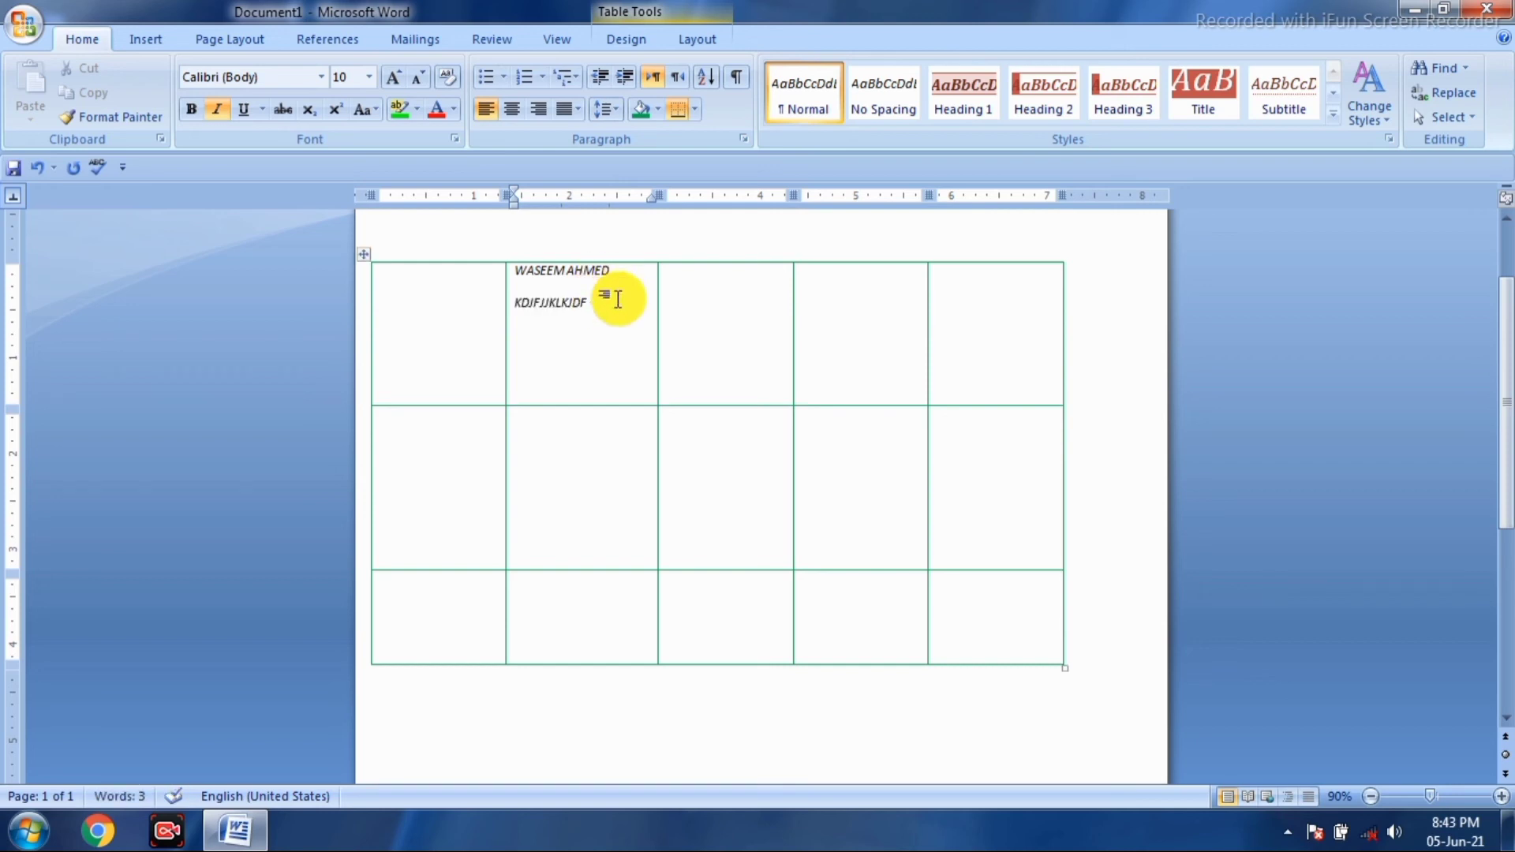
pyautogui.press('BackSpace')
pyautogui.press('BackSpace')
pyautogui.press('BackSpace')
pyautogui.press('BackSpace')
pyautogui.press('BackSpace')
pyautogui.press('BackSpace')
pyautogui.press('BackSpace')
pyautogui.press('BackSpace')
pyautogui.press('BackSpace')
pyautogui.press('BackSpace')
pyautogui.press('BackSpace')
pyautogui.press('BackSpace')
pyautogui.press('BackSpace')
pyautogui.press('BackSpace')
pyautogui.press('BackSpace')
pyautogui.press('BackSpace')
pyautogui.press('BackSpace')
pyautogui.press('BackSpace')
pyautogui.press('BackSpace')
pyautogui.press('BackSpace')
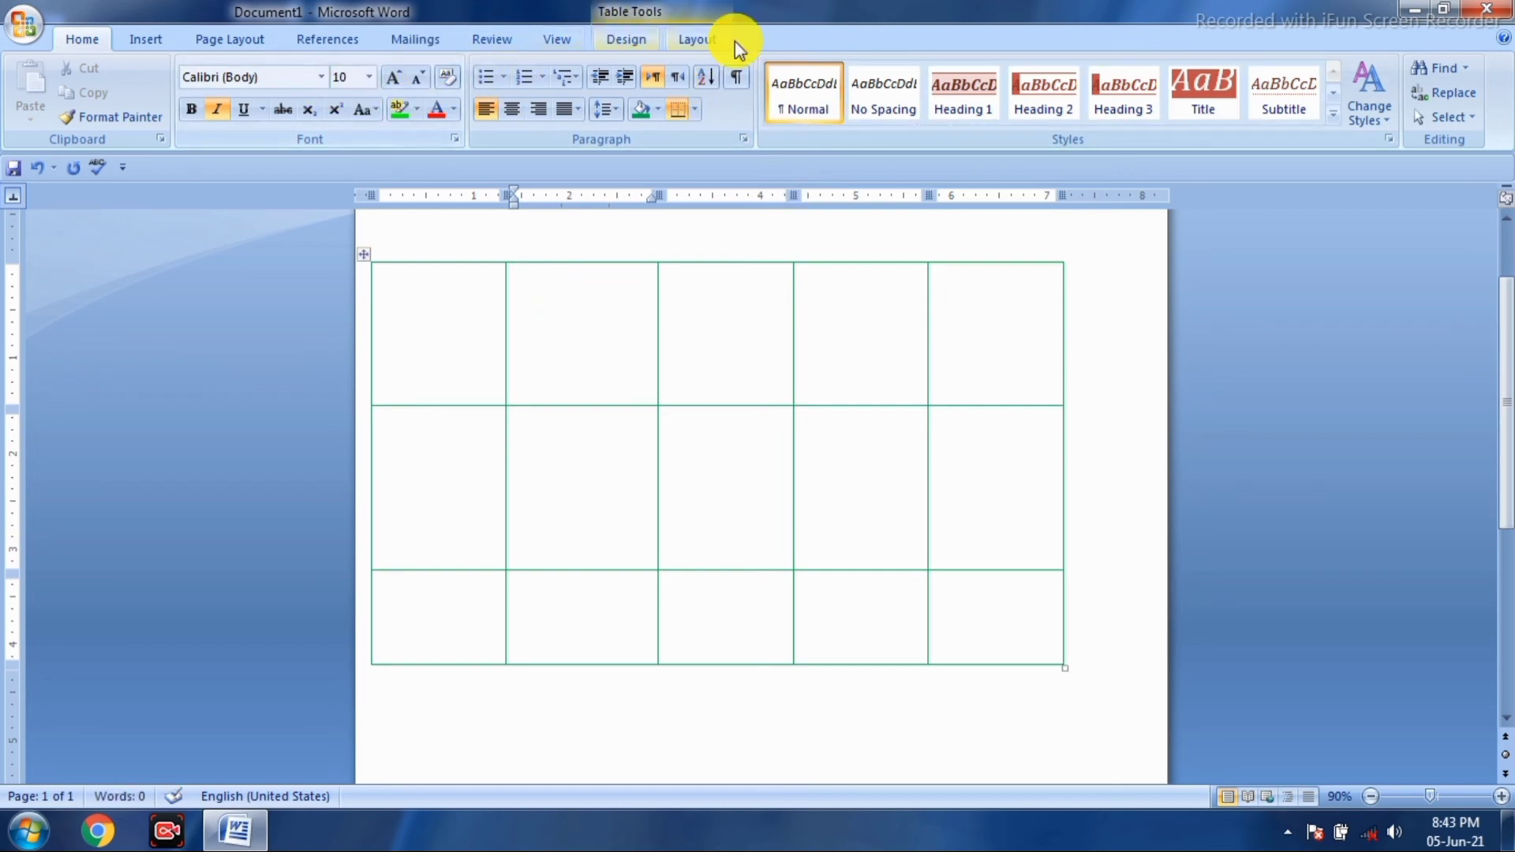
# - Type sample capitals in the second top cell and align them top centre
pyautogui.click(694, 38)
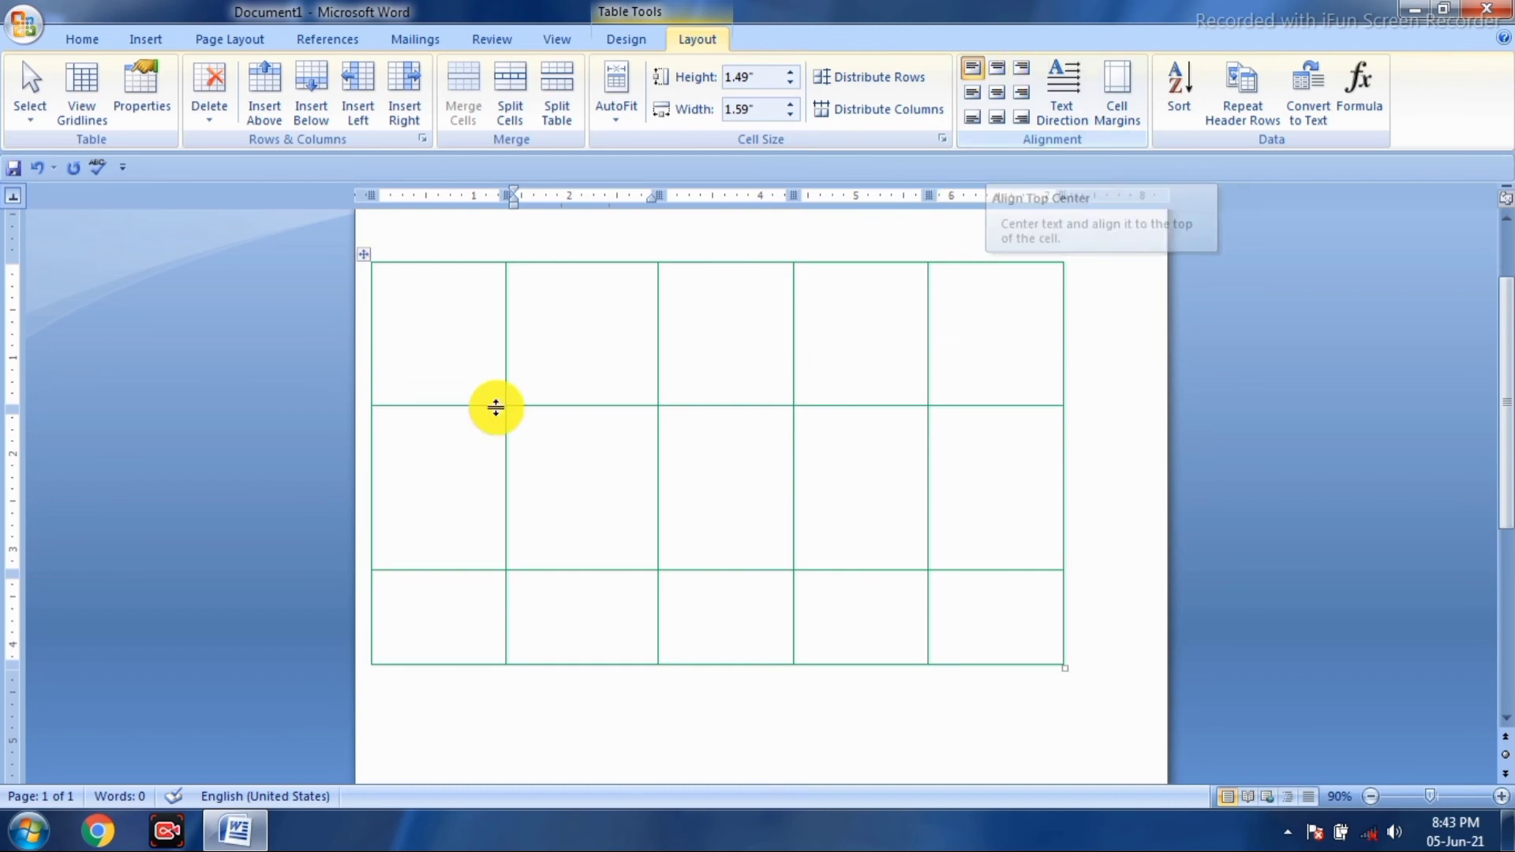
pyautogui.click(537, 330)
pyautogui.write('AJDKJSJDFJD')
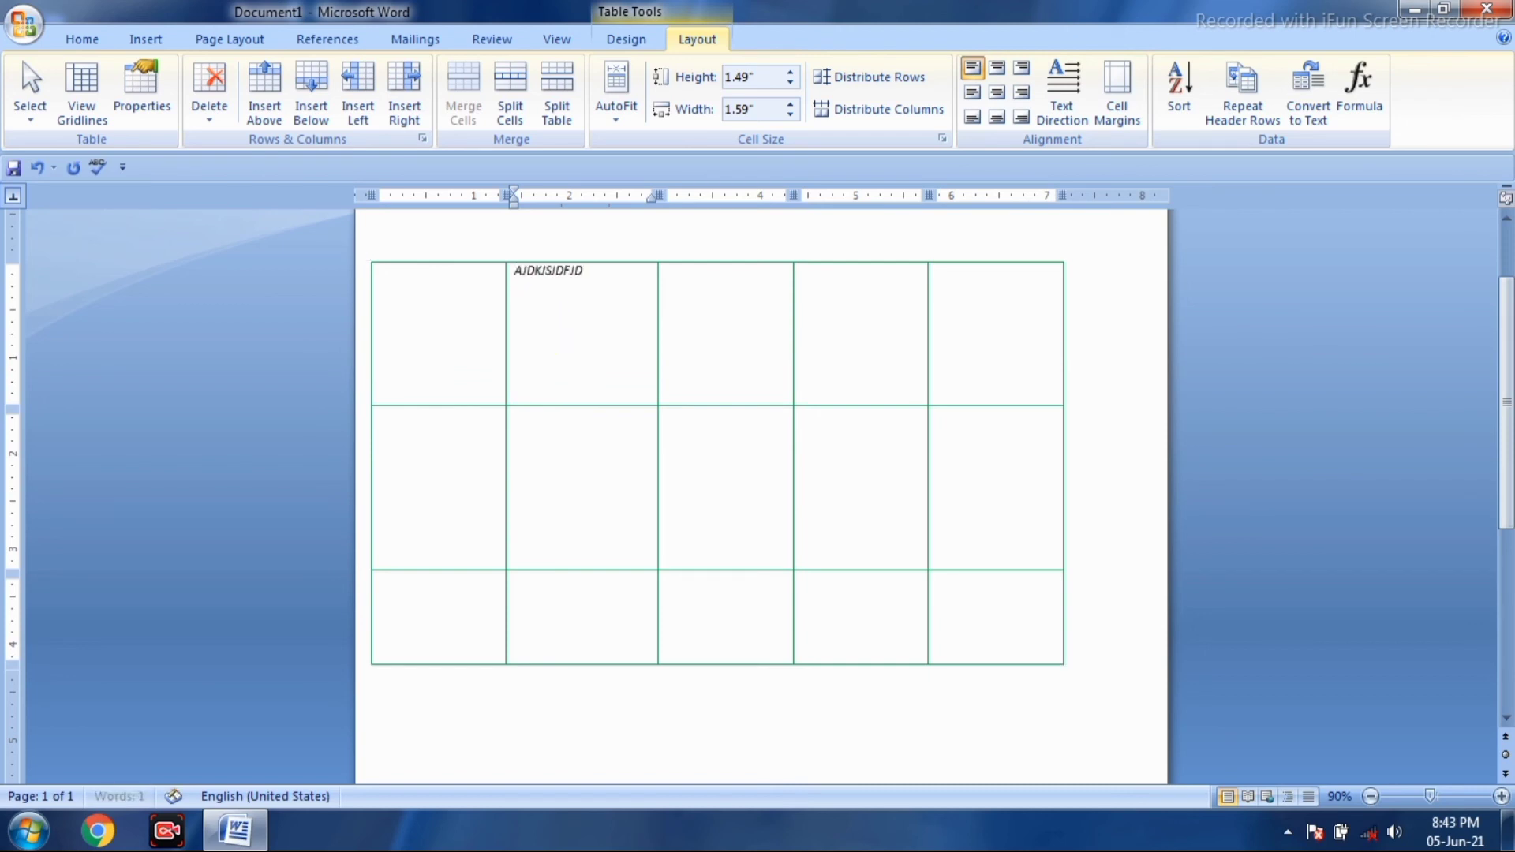
pyautogui.write('JJFK')
pyautogui.click(1001, 73)
# - Fill the third top cell with a long sample string aligned to the top right
pyautogui.click(720, 286)
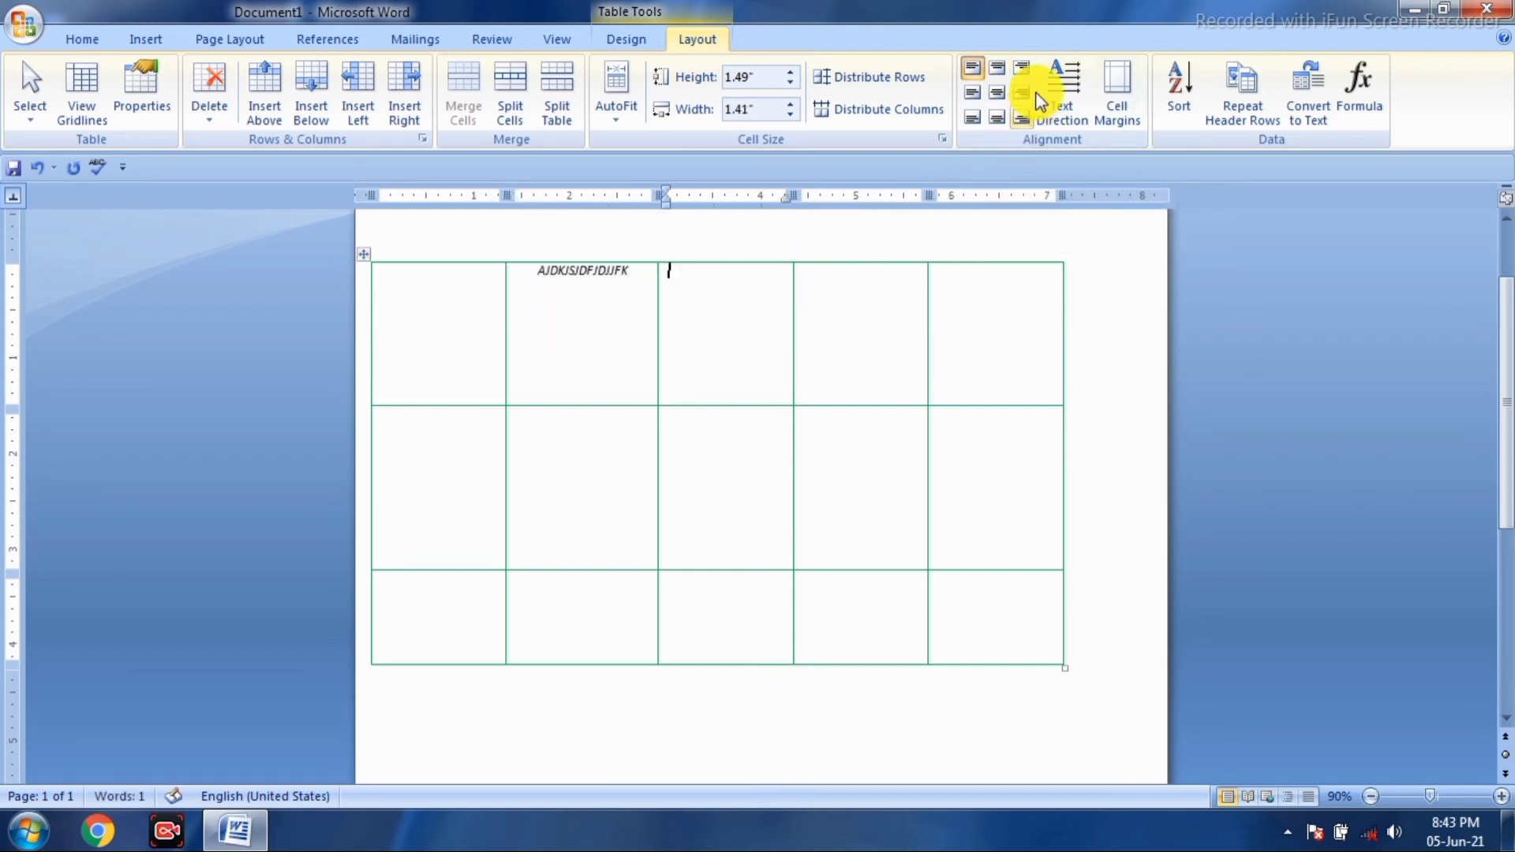
pyautogui.click(996, 69)
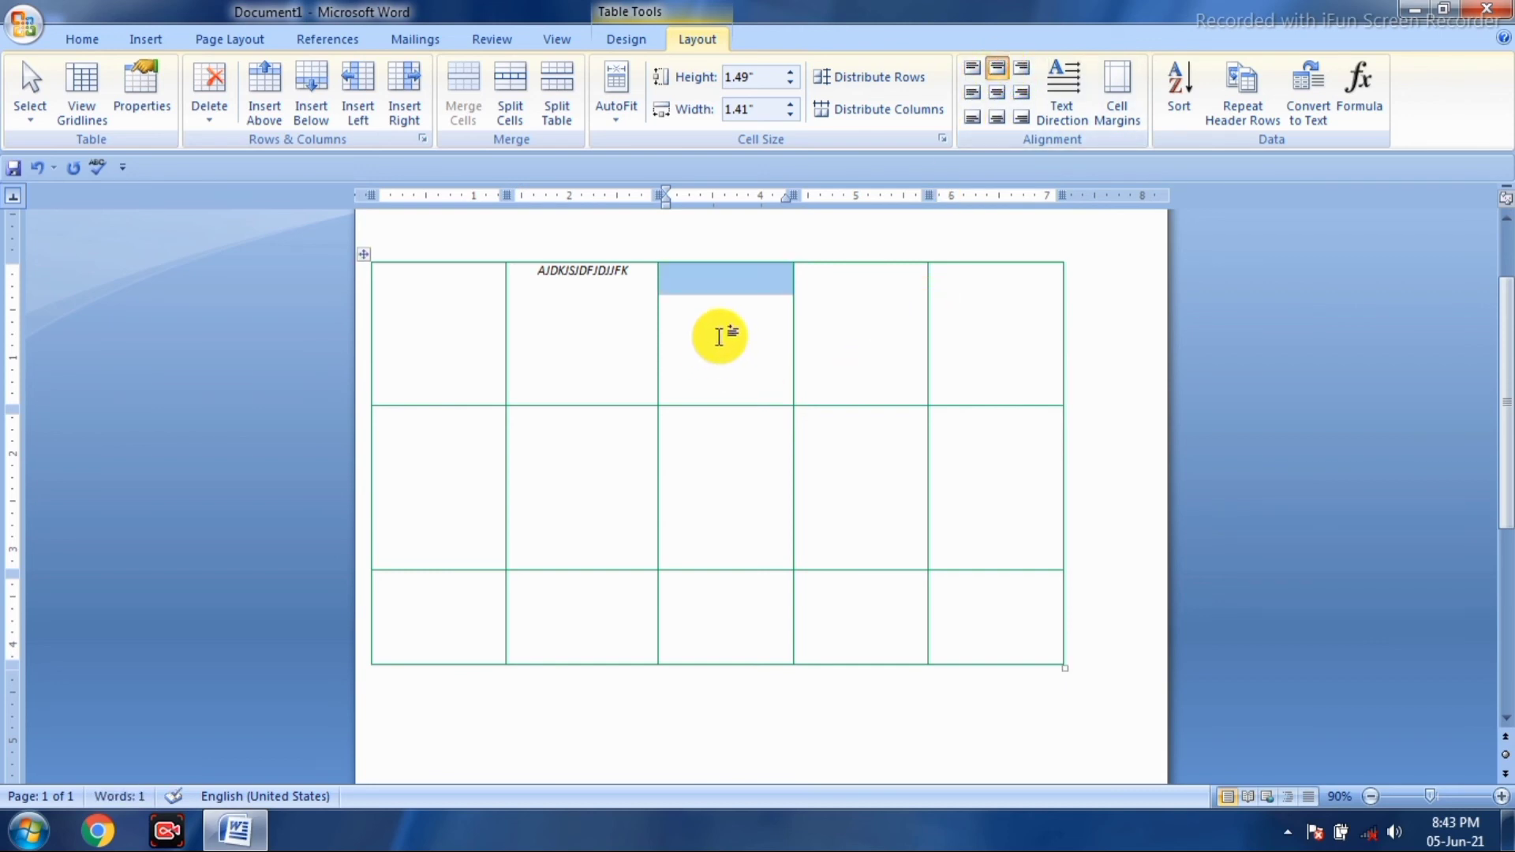
pyautogui.write('FKLJGGGJFJ')
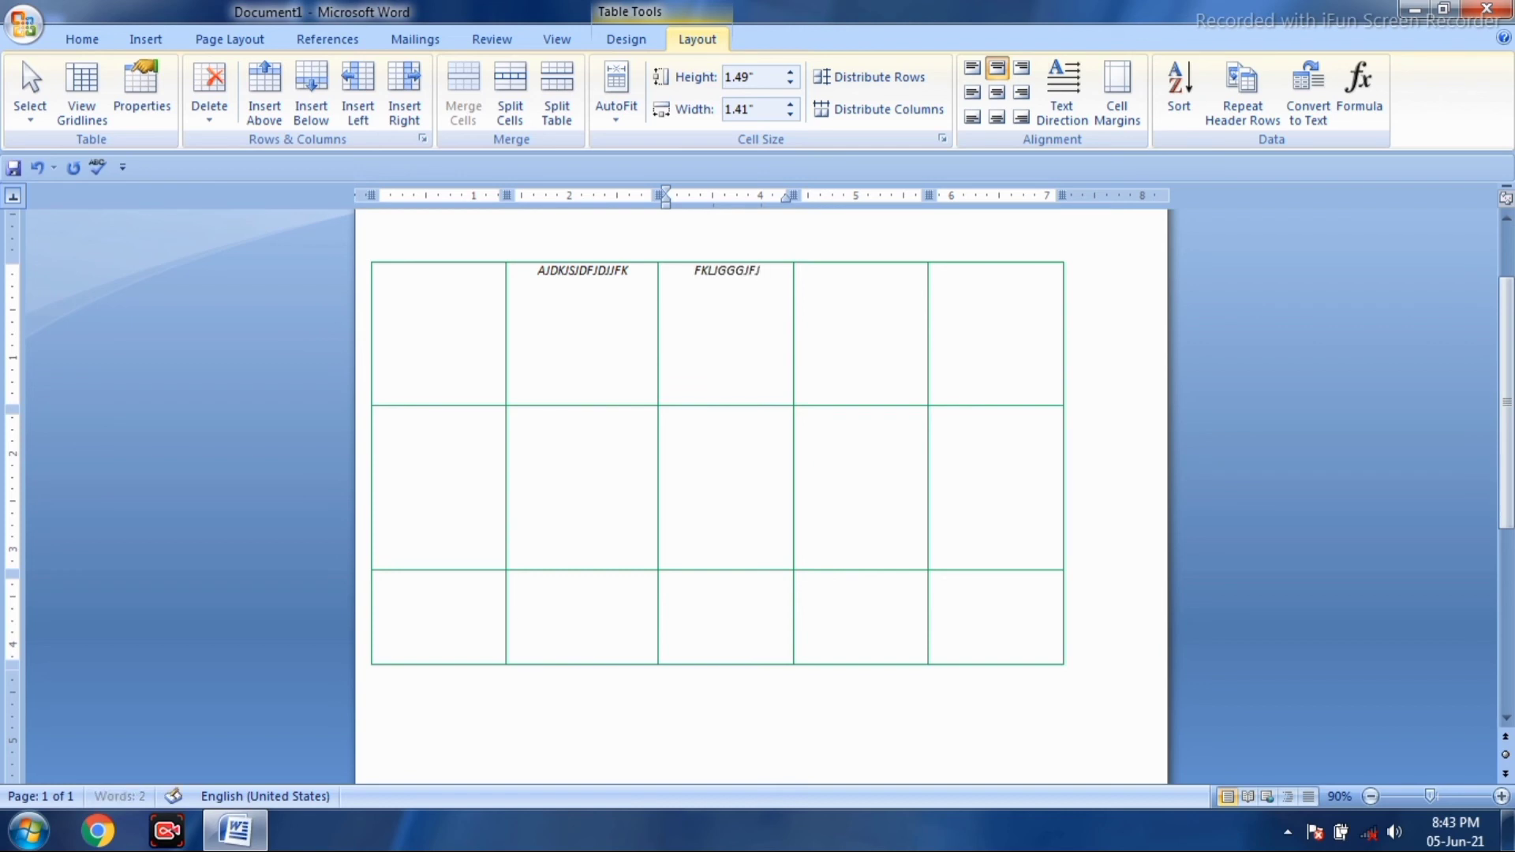
pyautogui.write('KDJKJGKFKJFKLFKKJFJKF')
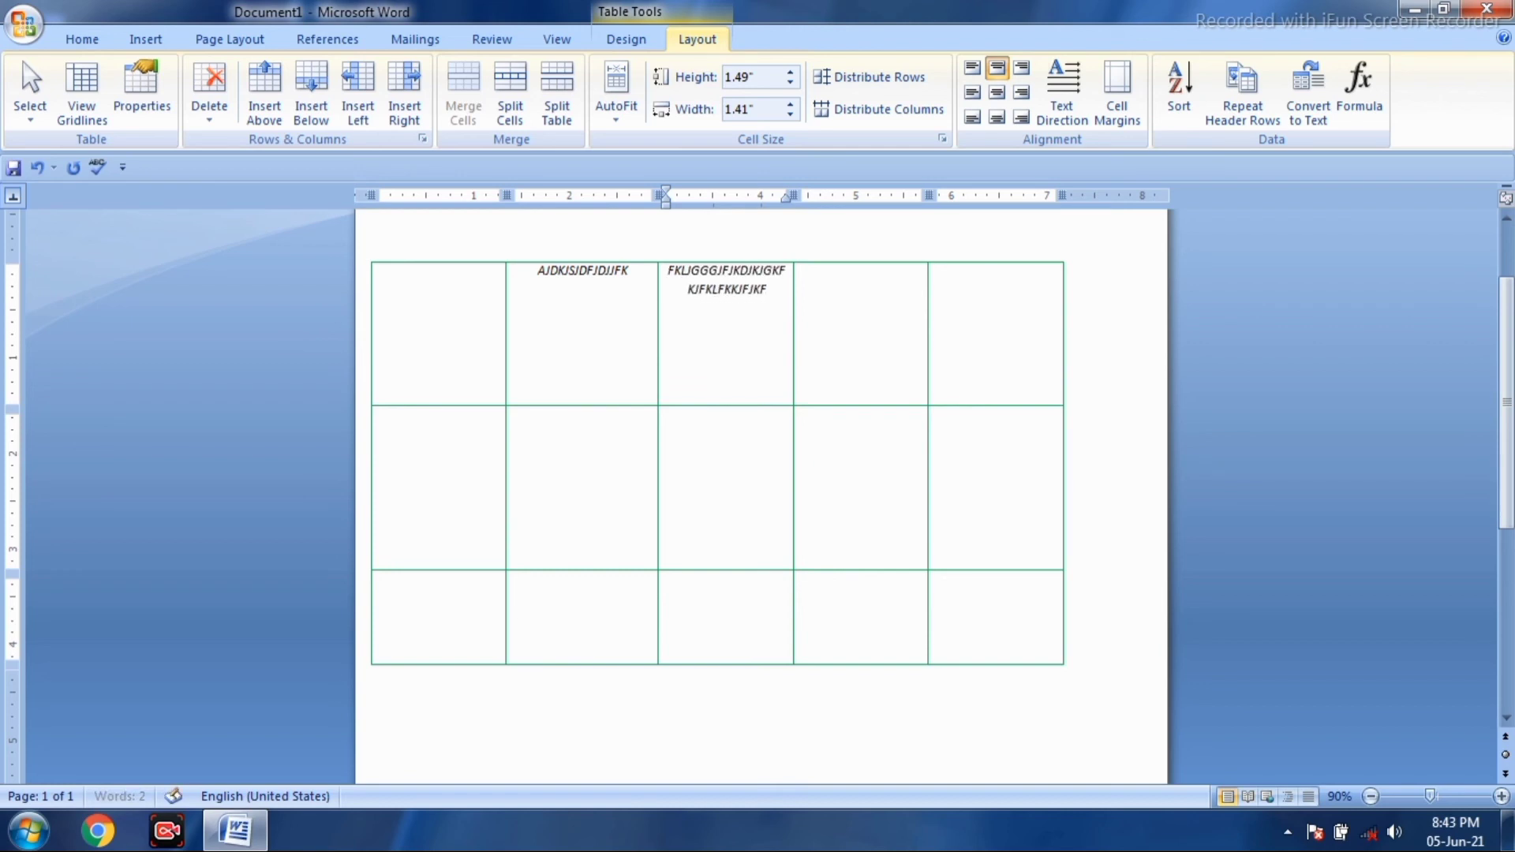
pyautogui.write('JGJFKGJKGFJDGKLFGKLFDGKL')
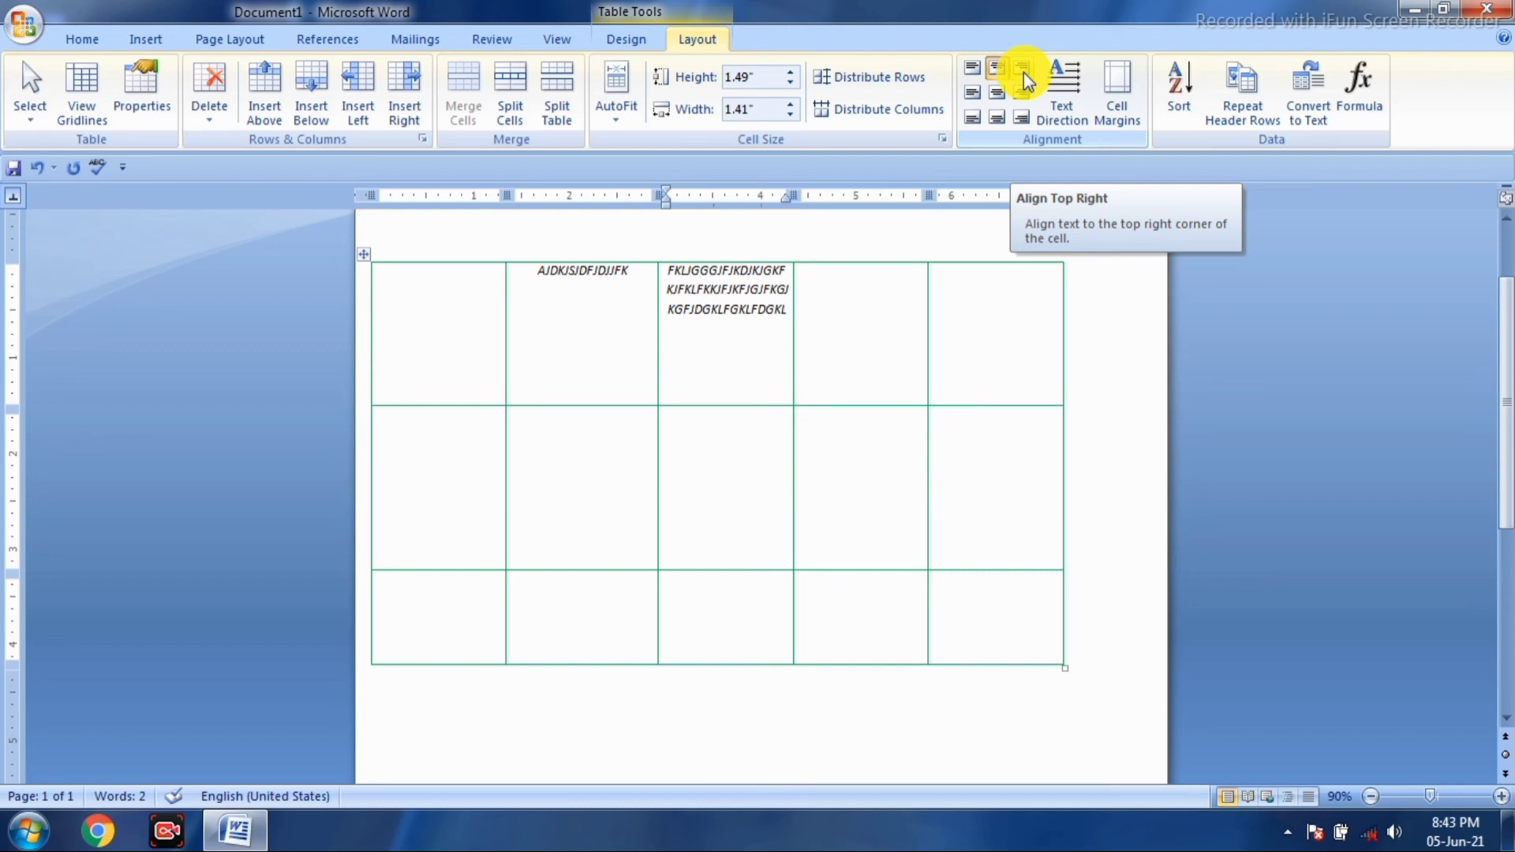
pyautogui.click(1024, 72)
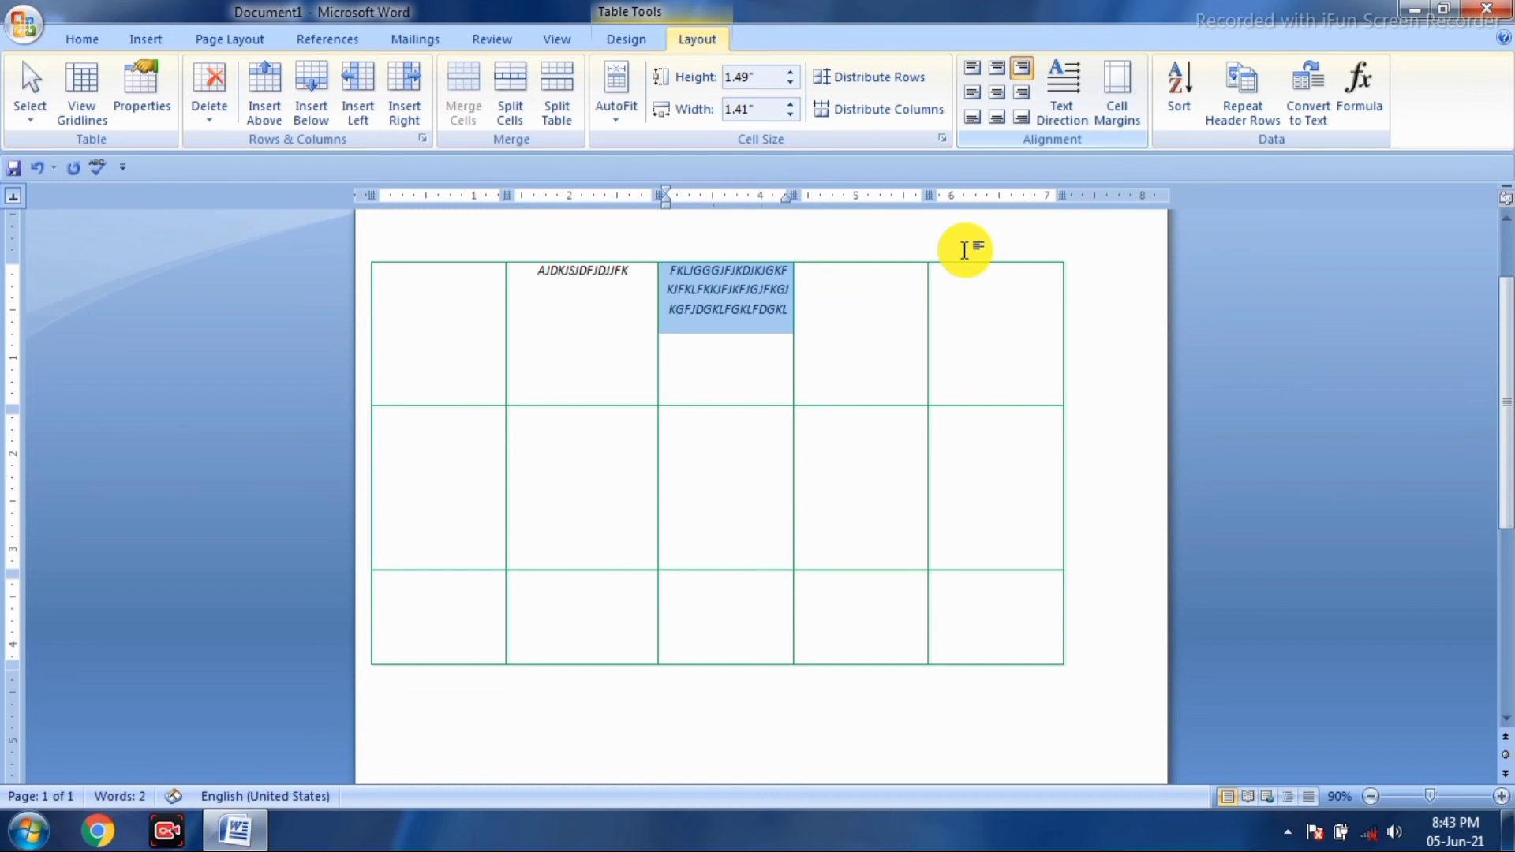
pyautogui.click(876, 312)
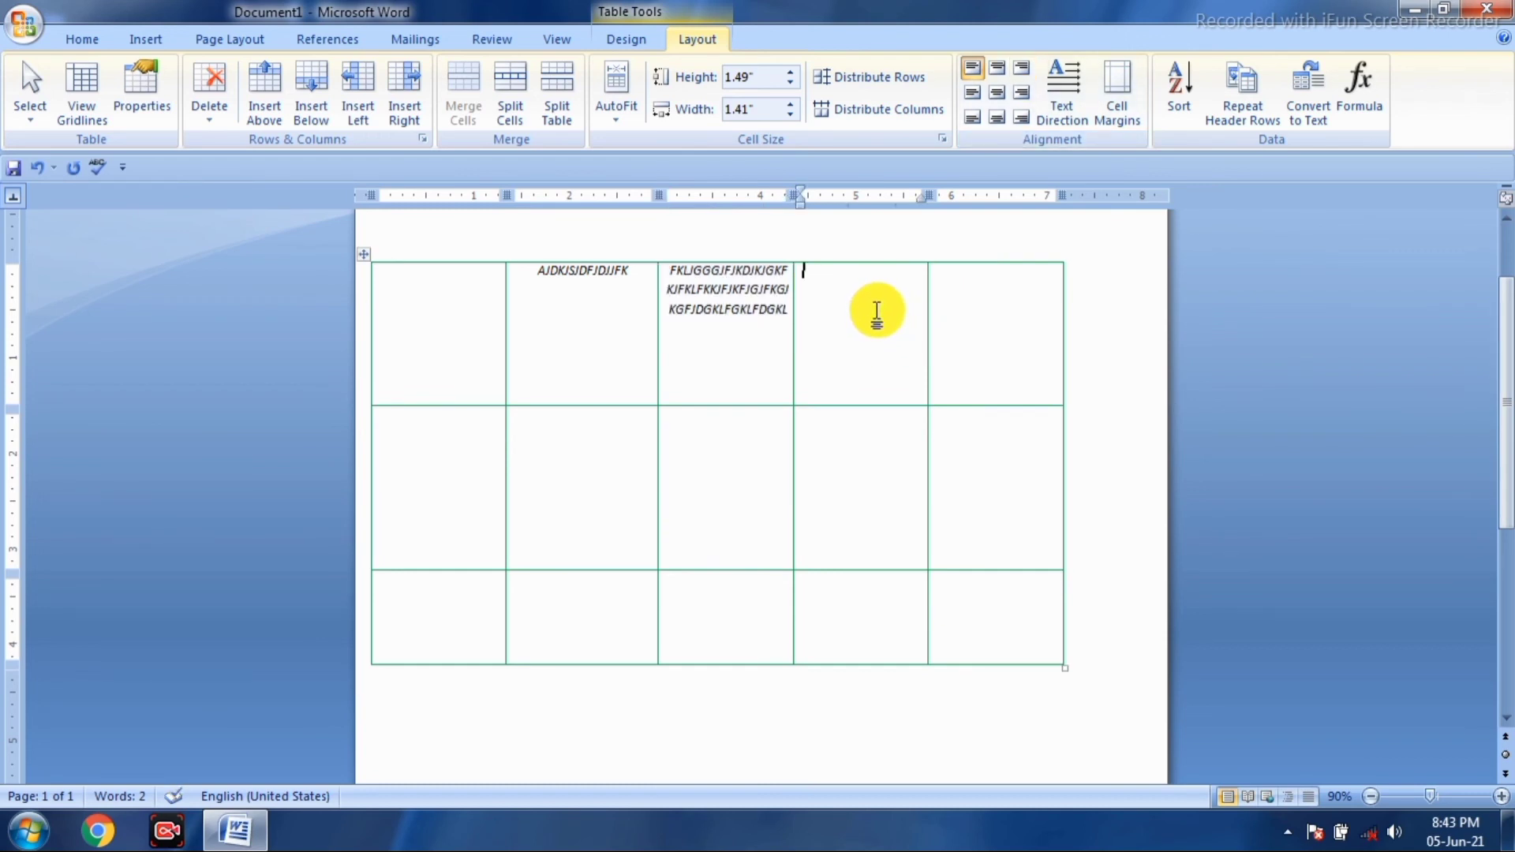
# - Type sample capitals in the fourth top cell and apply Align Center Left
pyautogui.click(1022, 71)
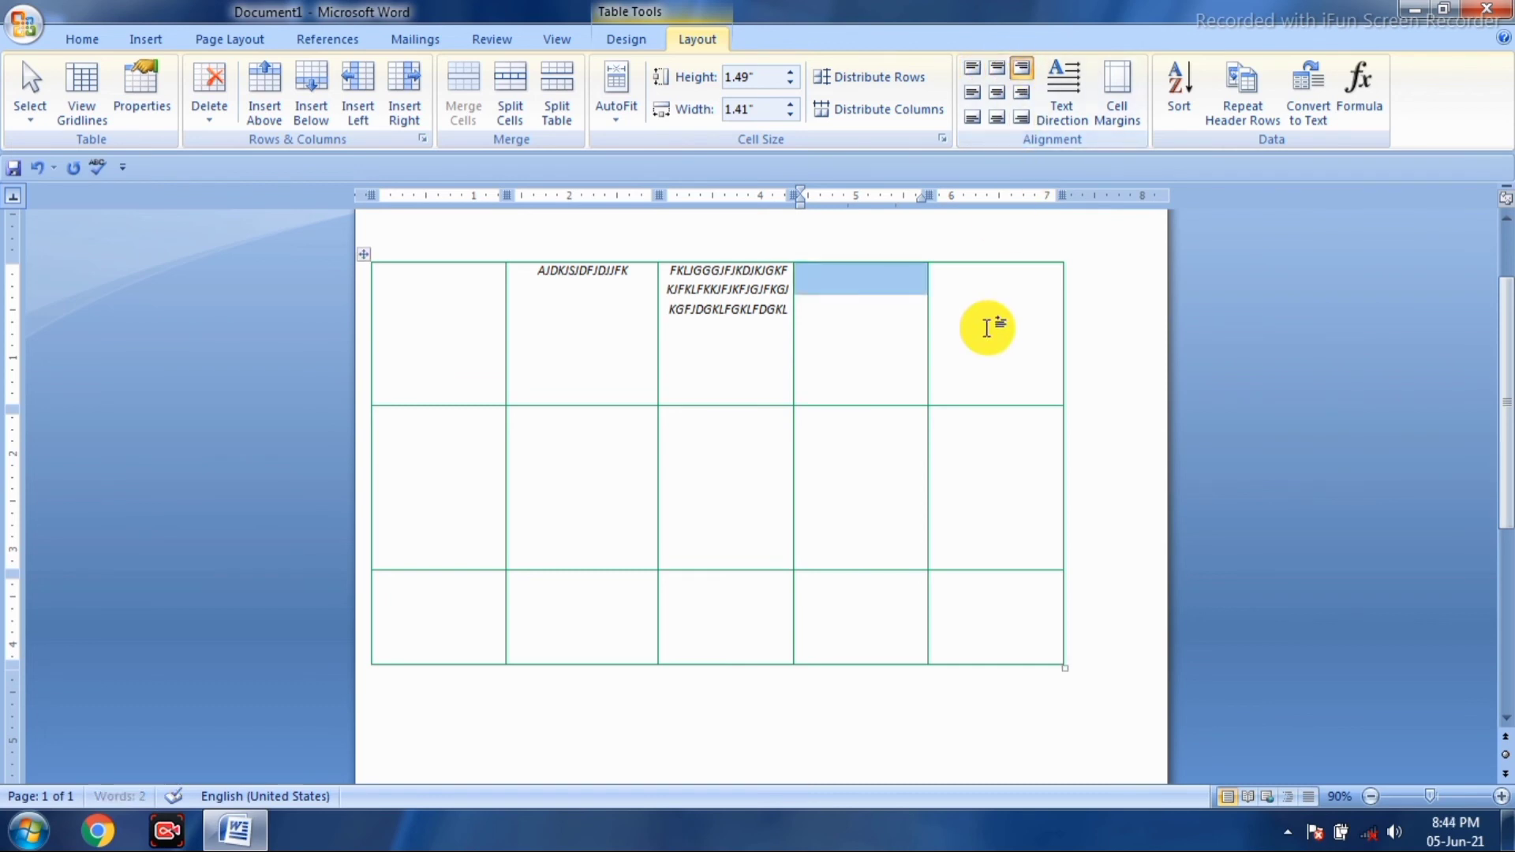
pyautogui.write('FGLKLGKFJDKLFDJGFJG')
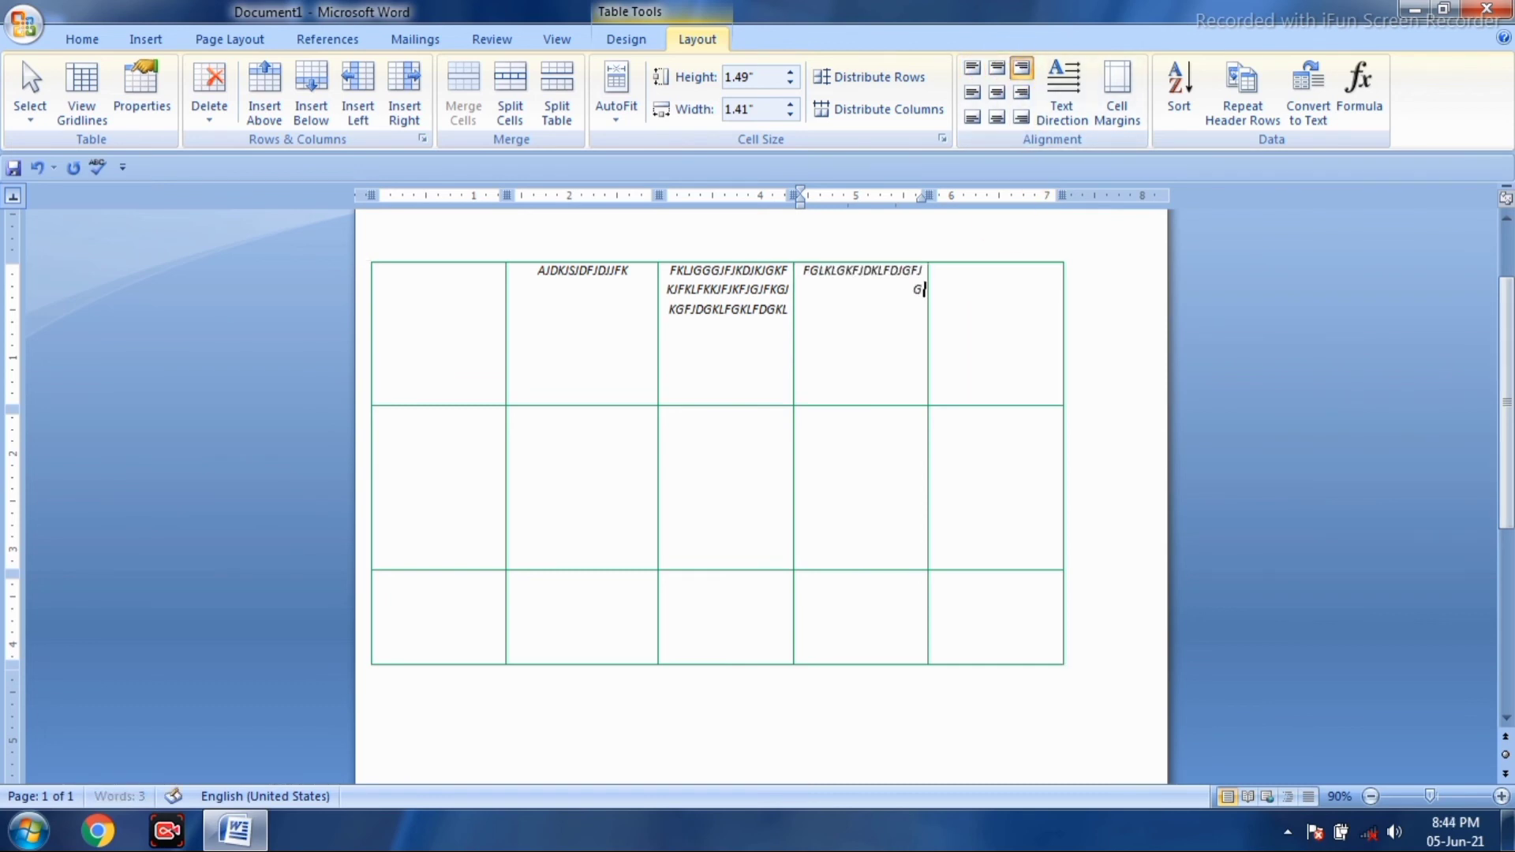
pyautogui.write('KLFGKLFGFKLJGKLFDKGJGKFGJG')
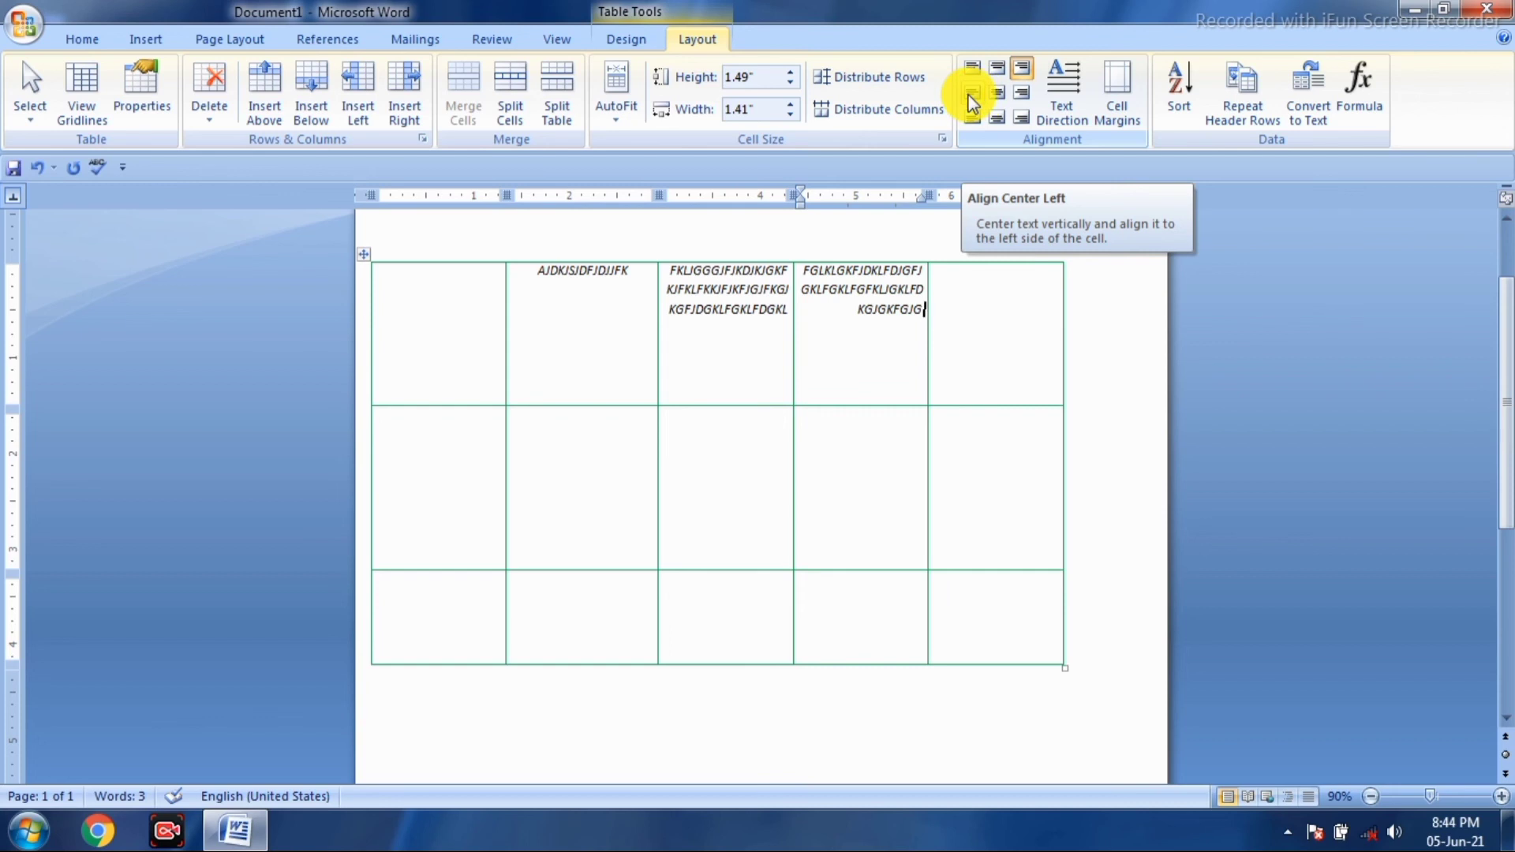
pyautogui.click(968, 93)
# - Set the first top cell to Align Center Left and type sample capitals in it
pyautogui.click(429, 345)
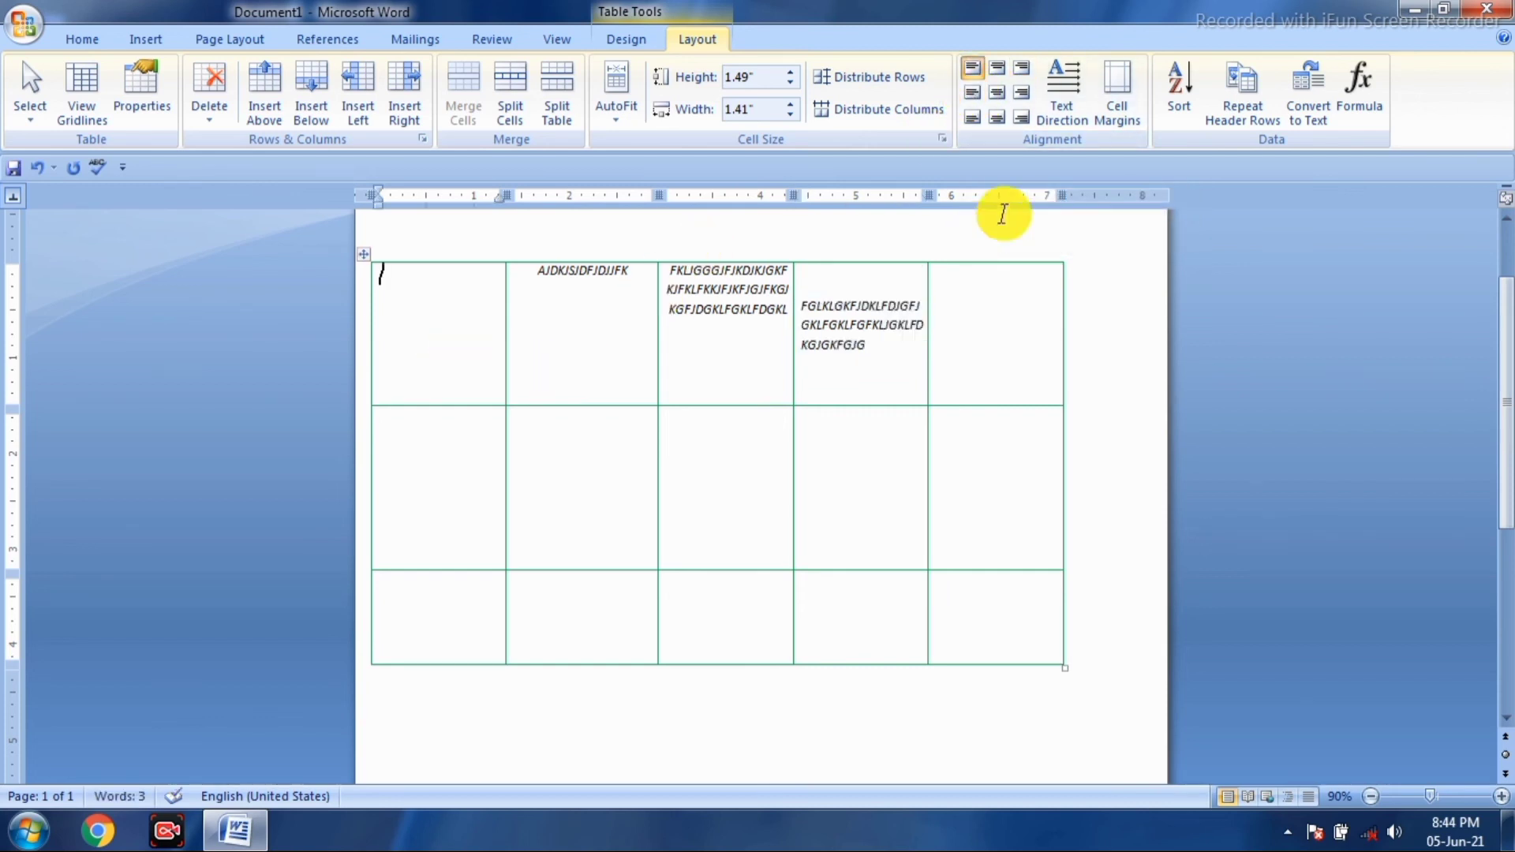
pyautogui.click(970, 95)
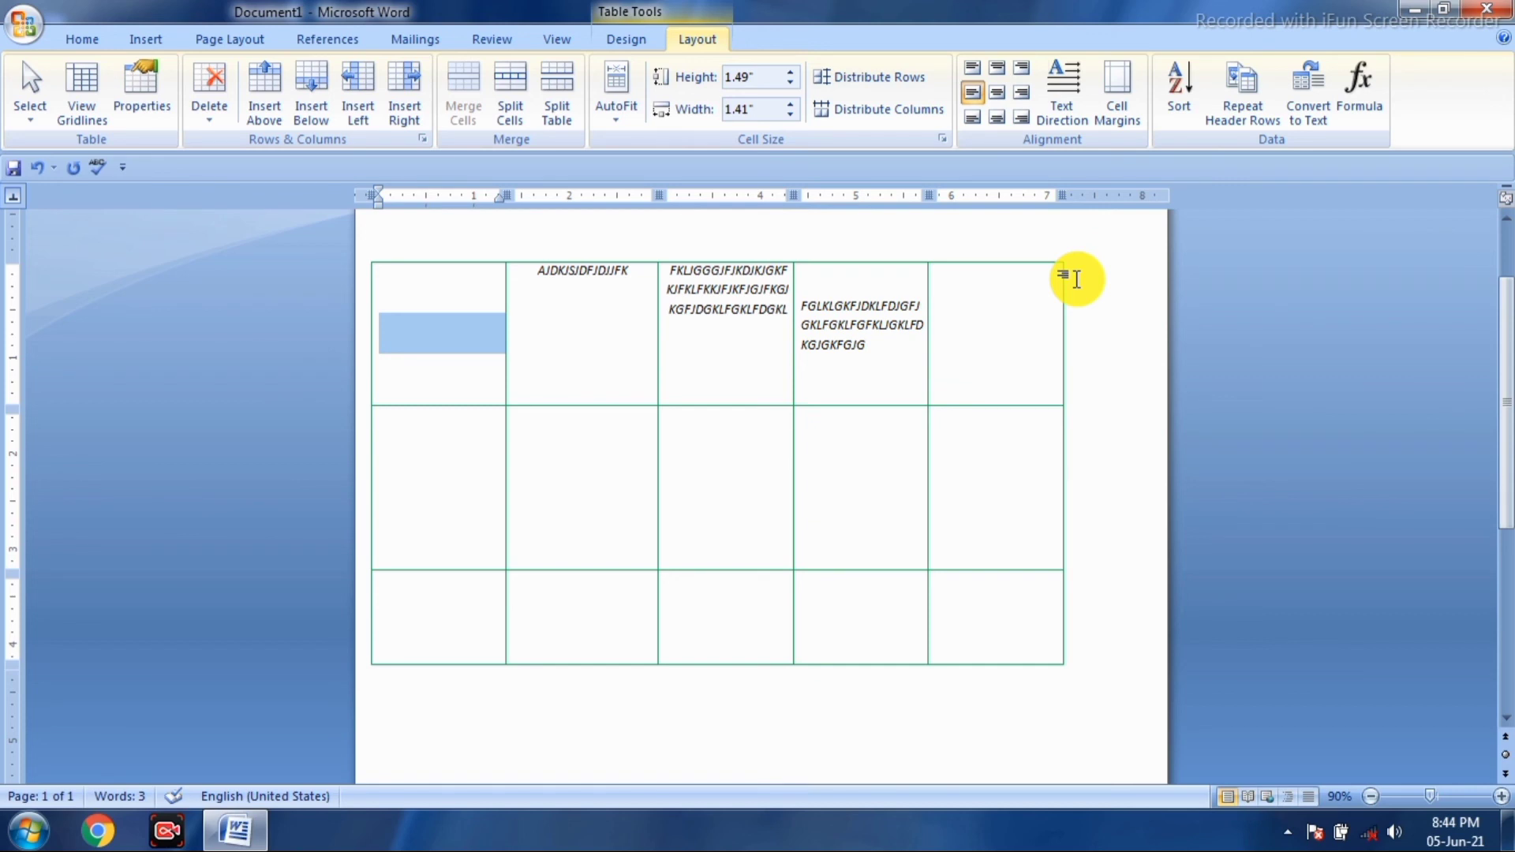
pyautogui.write('SKKFJGKJKJ')
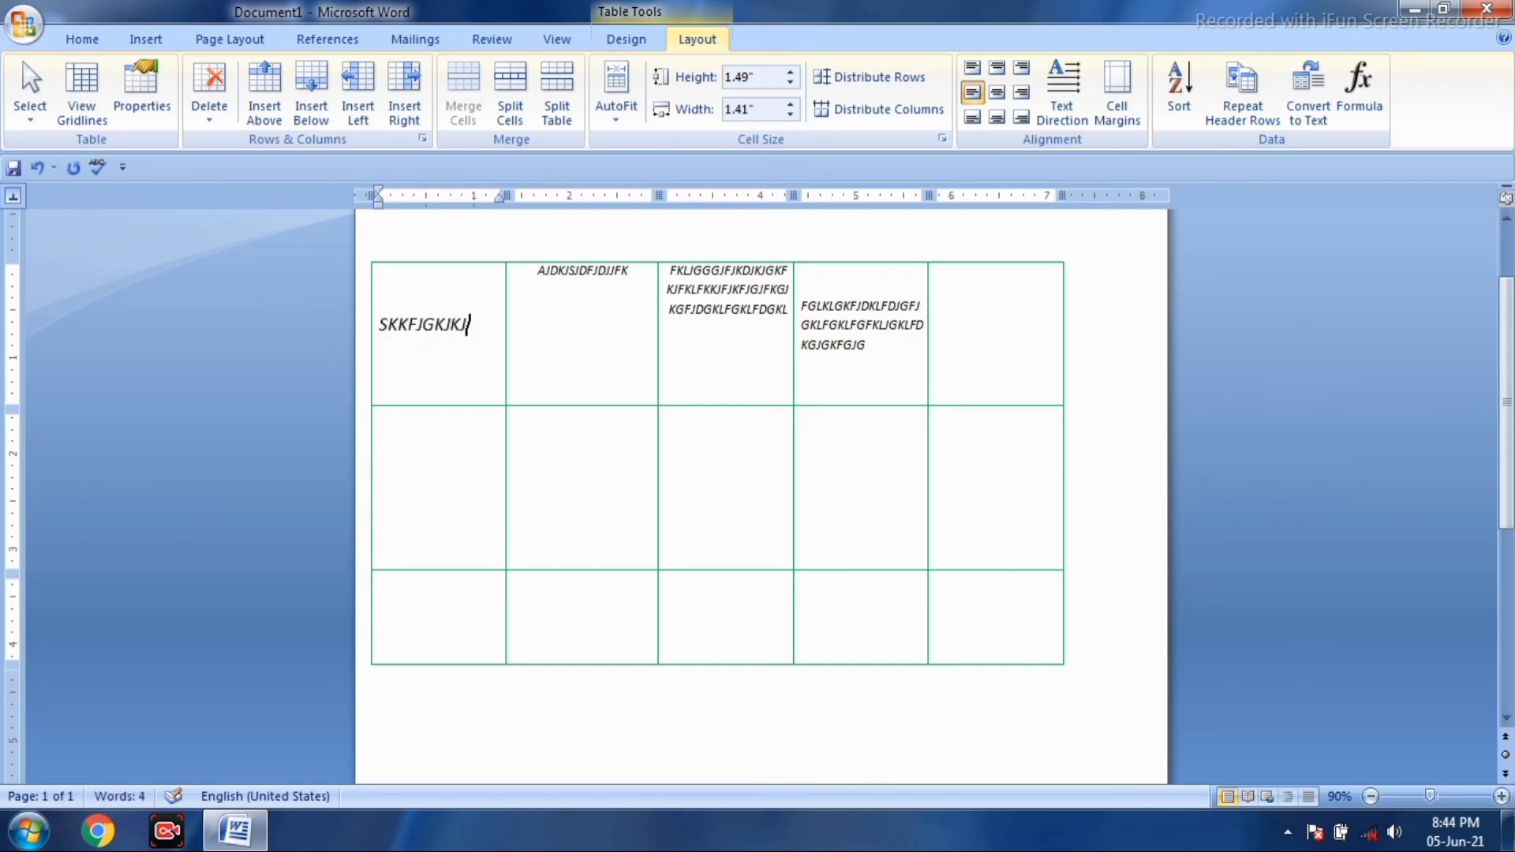
pyautogui.write('JGKFJDKLJKJGKJLJKJFJKGJDJKDLGKLJGDDG')
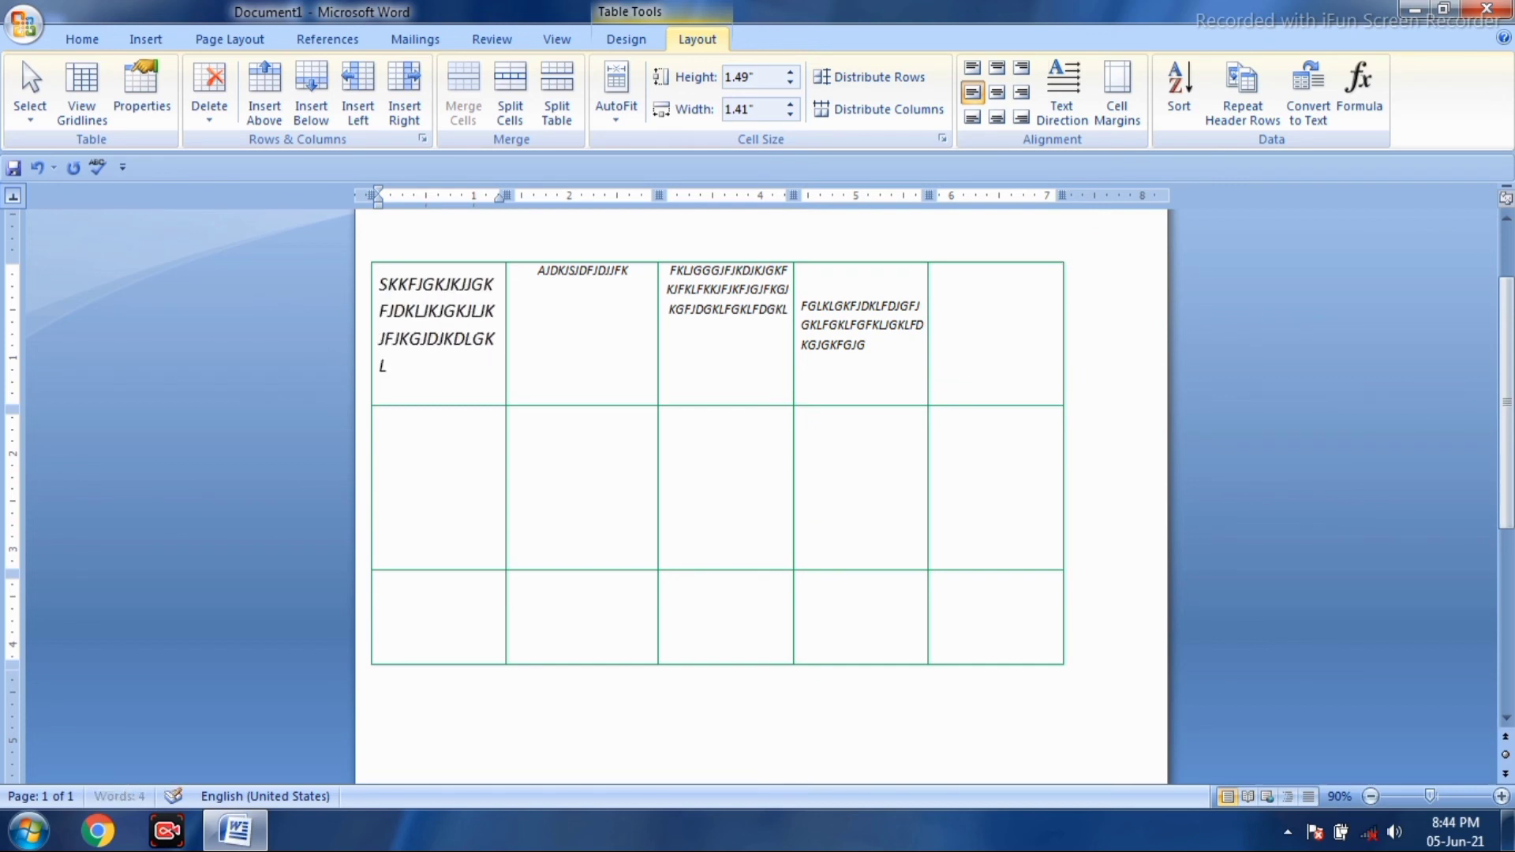
pyautogui.write('KLJ')
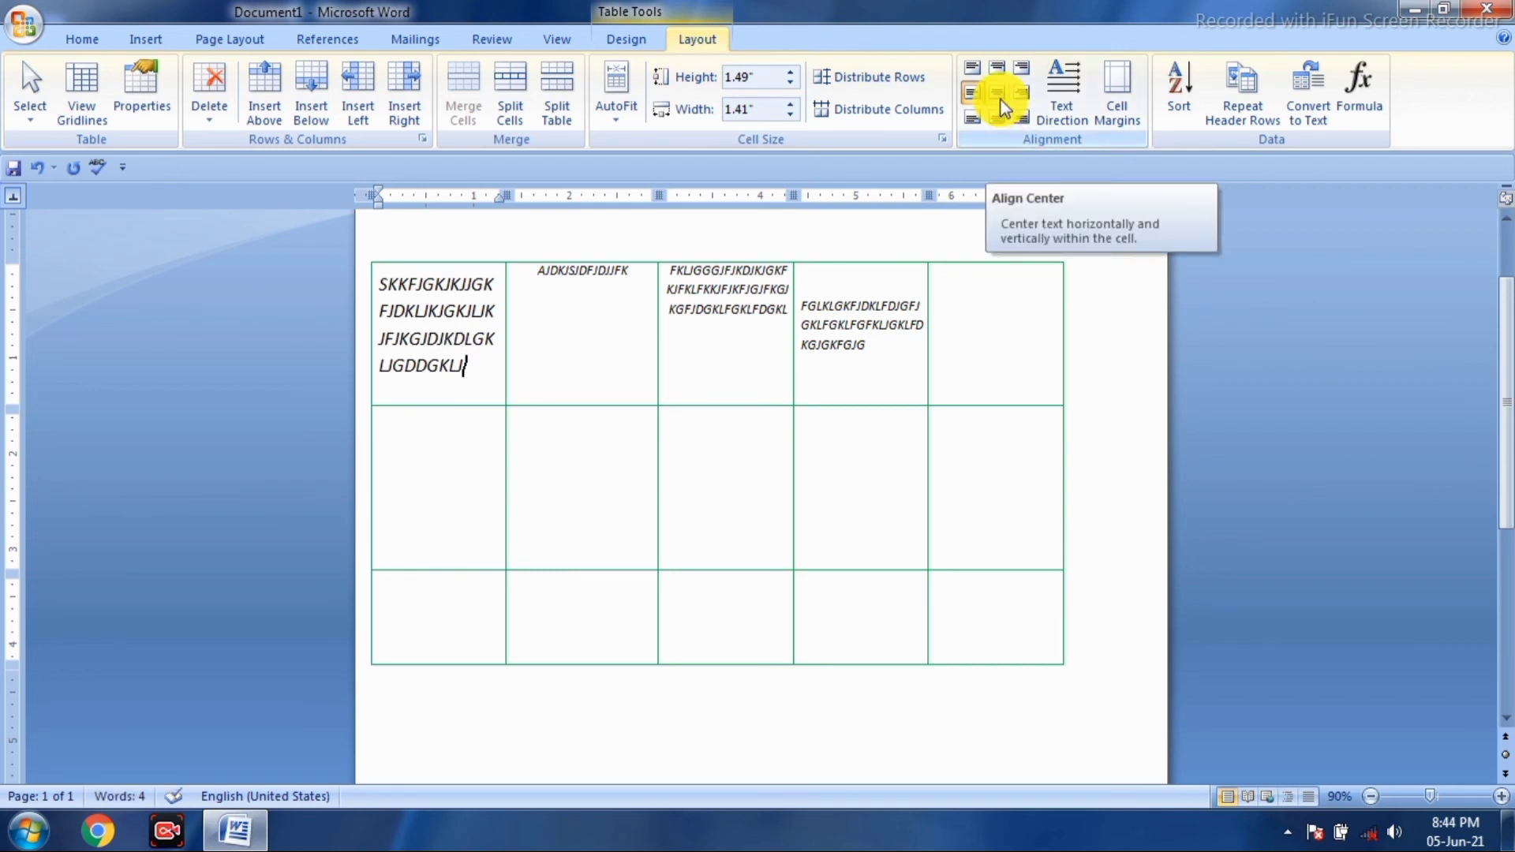
# - Type sample text into row 2's first cell and align it middle-right
pyautogui.click(439, 479)
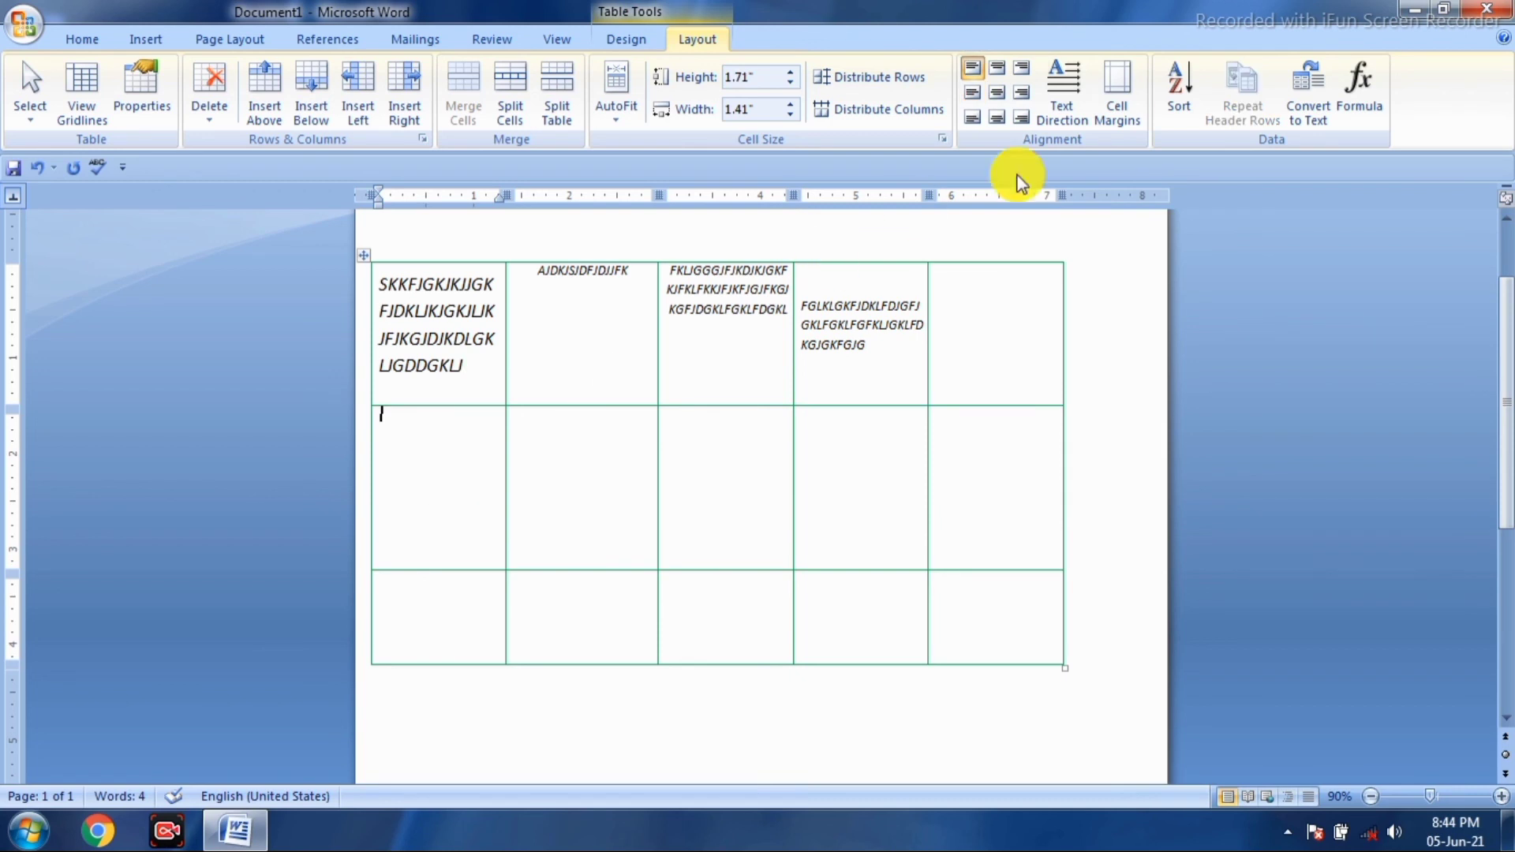
pyautogui.click(991, 95)
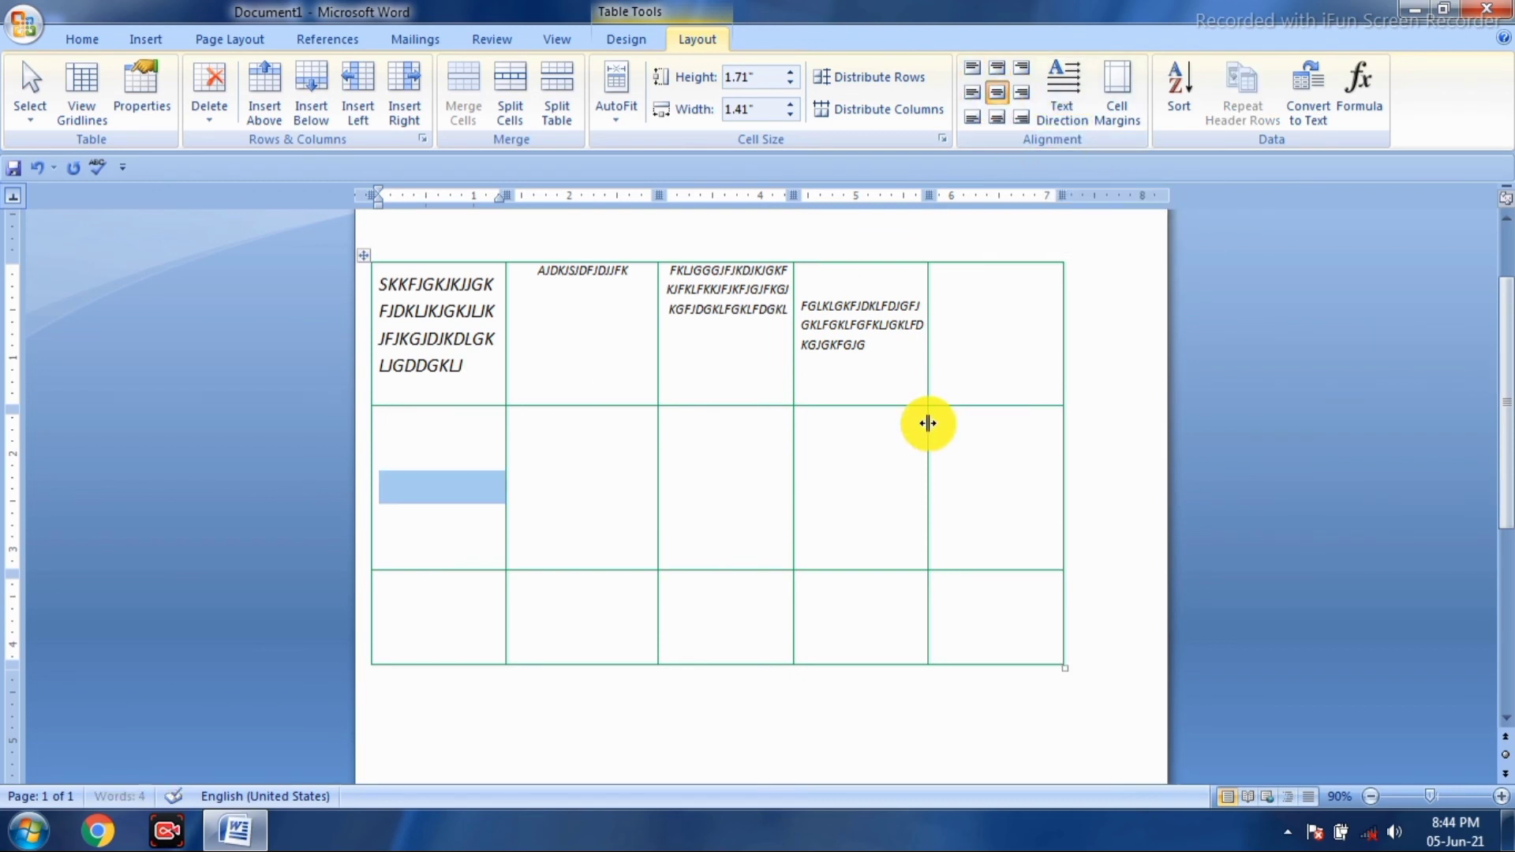
pyautogui.write('F')
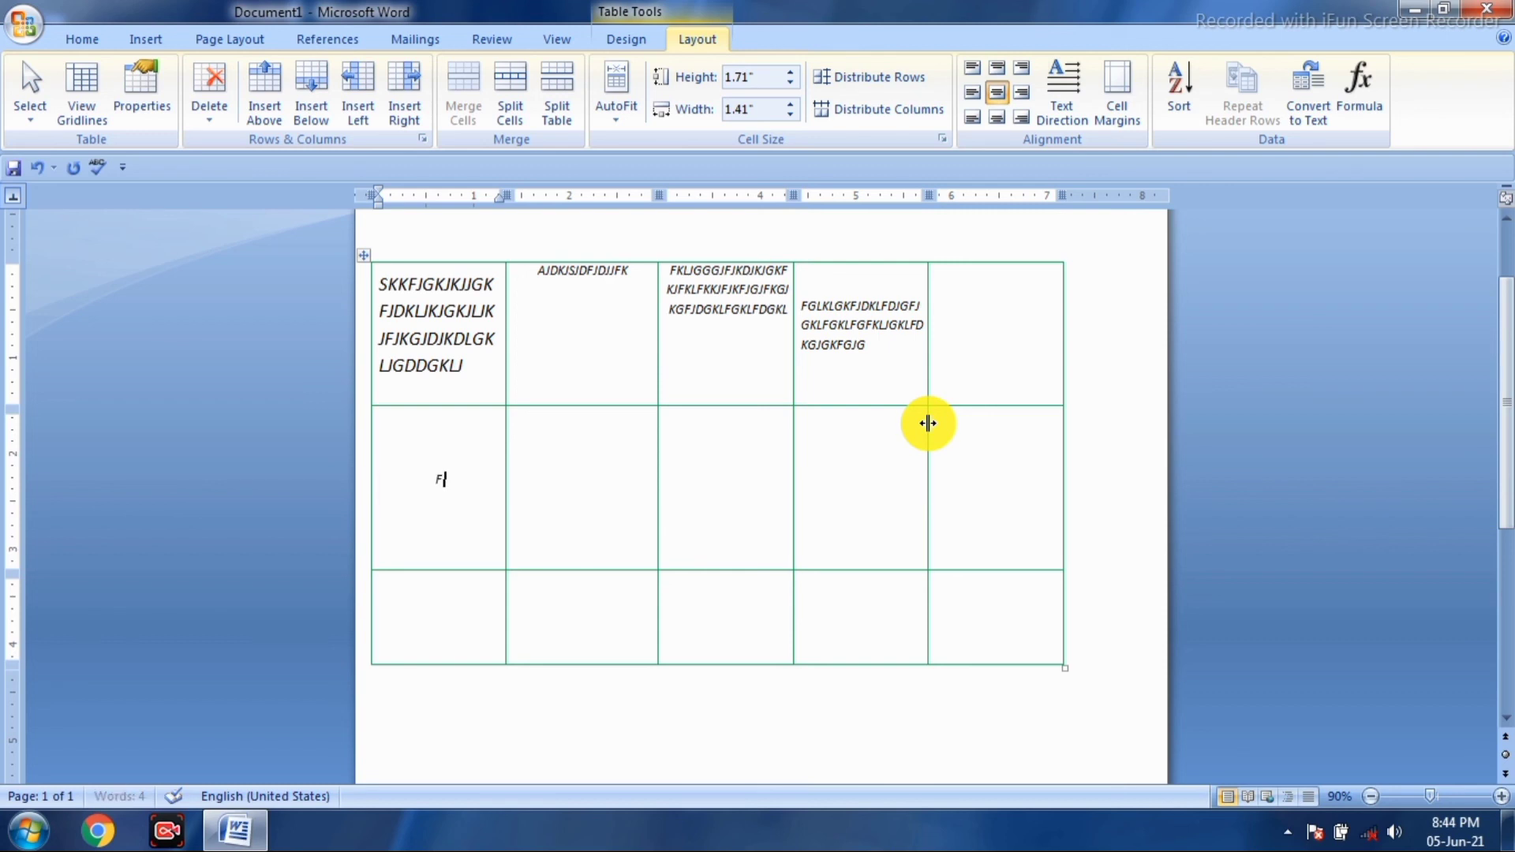
pyautogui.write('JKLJFDLGJFGKLJFKGKLFKLGFD')
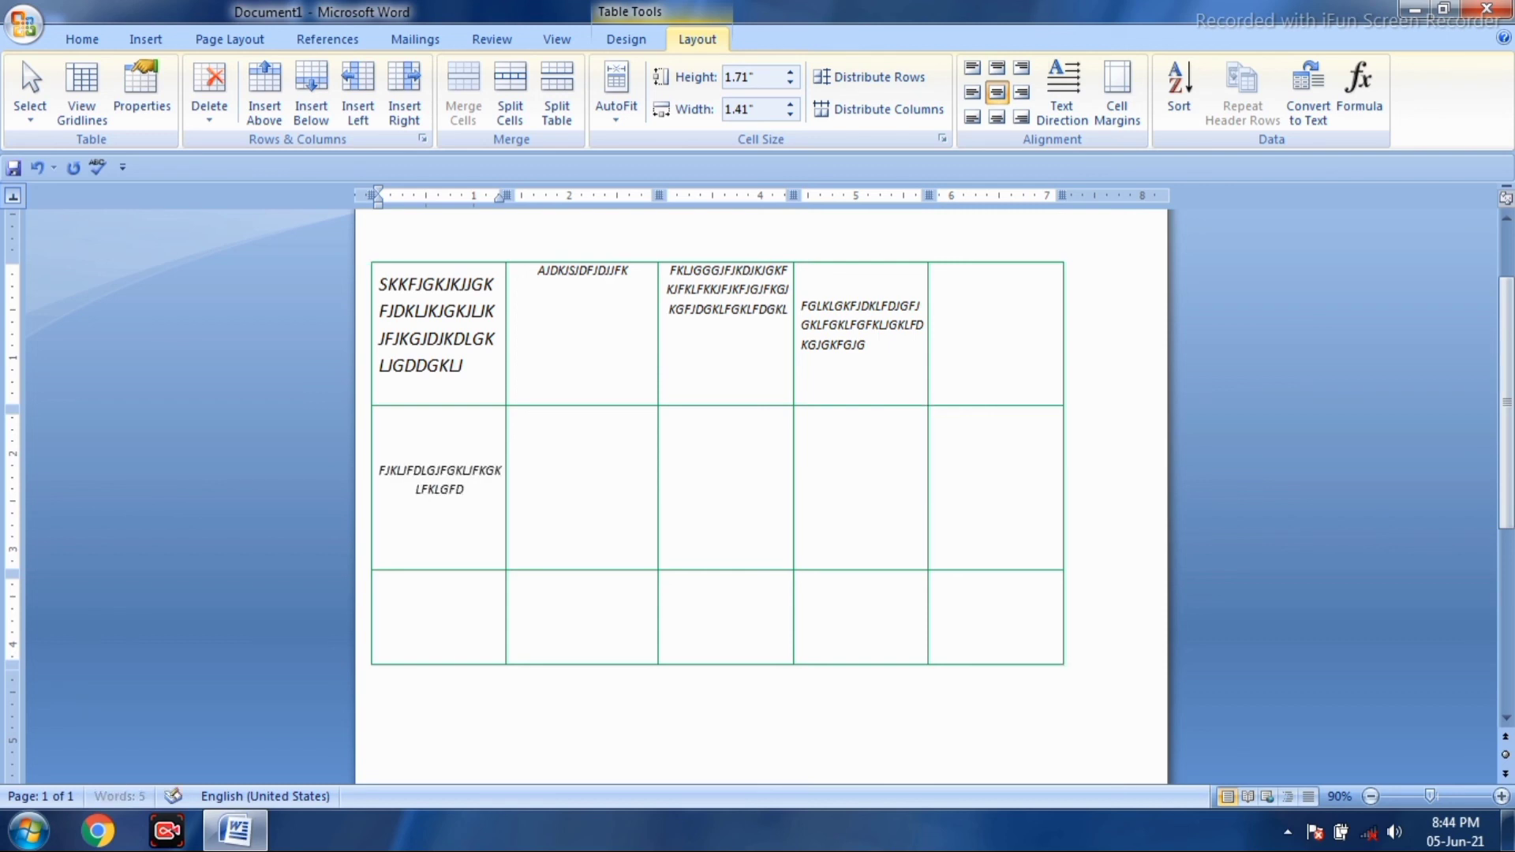
pyautogui.write('JGLKJGKLFGKLFKLGFDKLGJFGL')
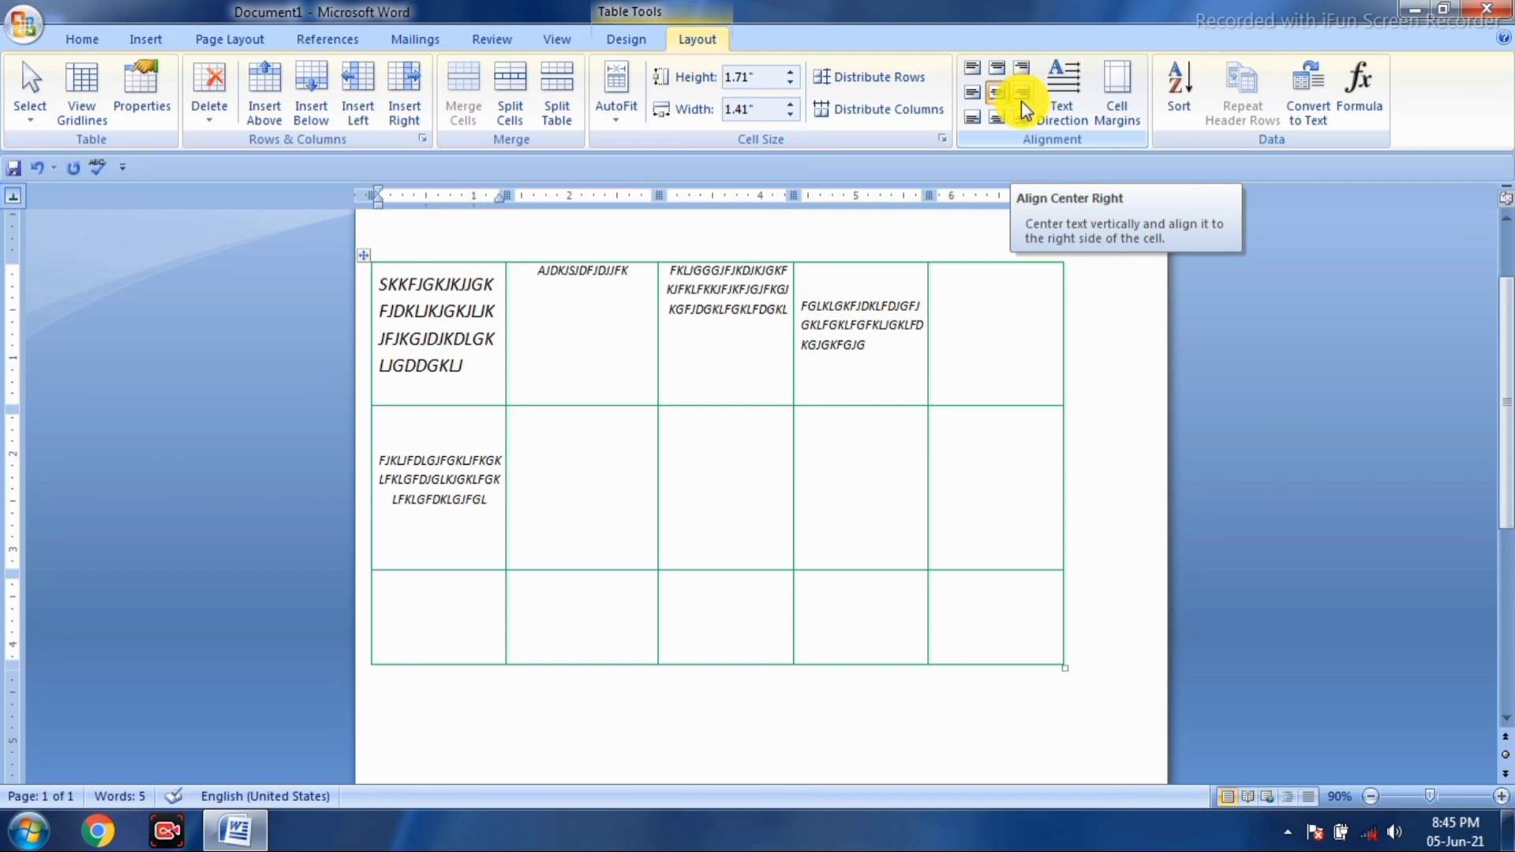
pyautogui.click(1023, 101)
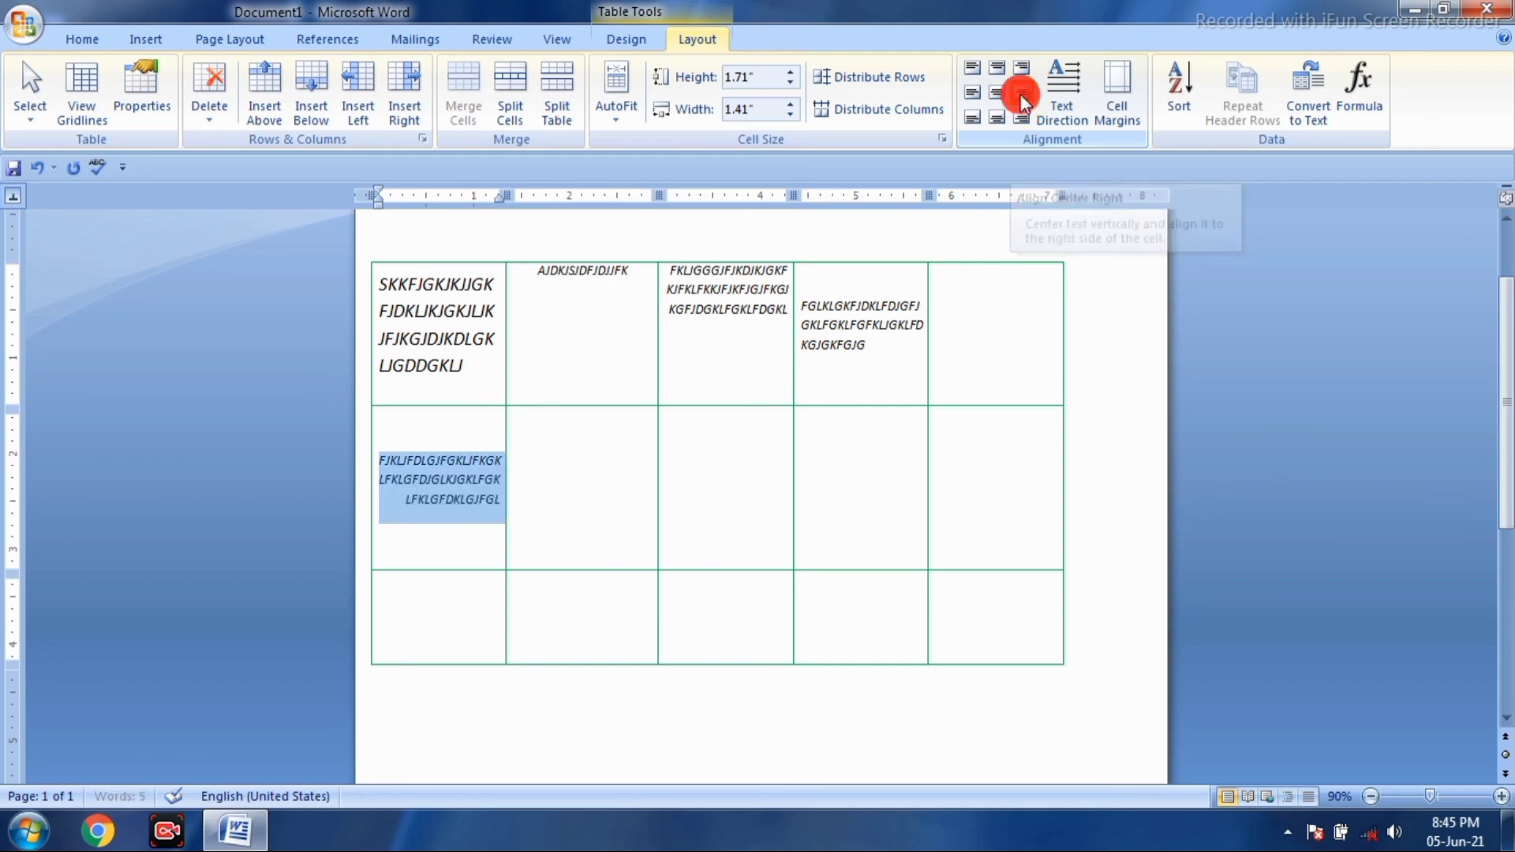
# - Fill row 2's second cell with sample text aligned to the top right
pyautogui.click(616, 432)
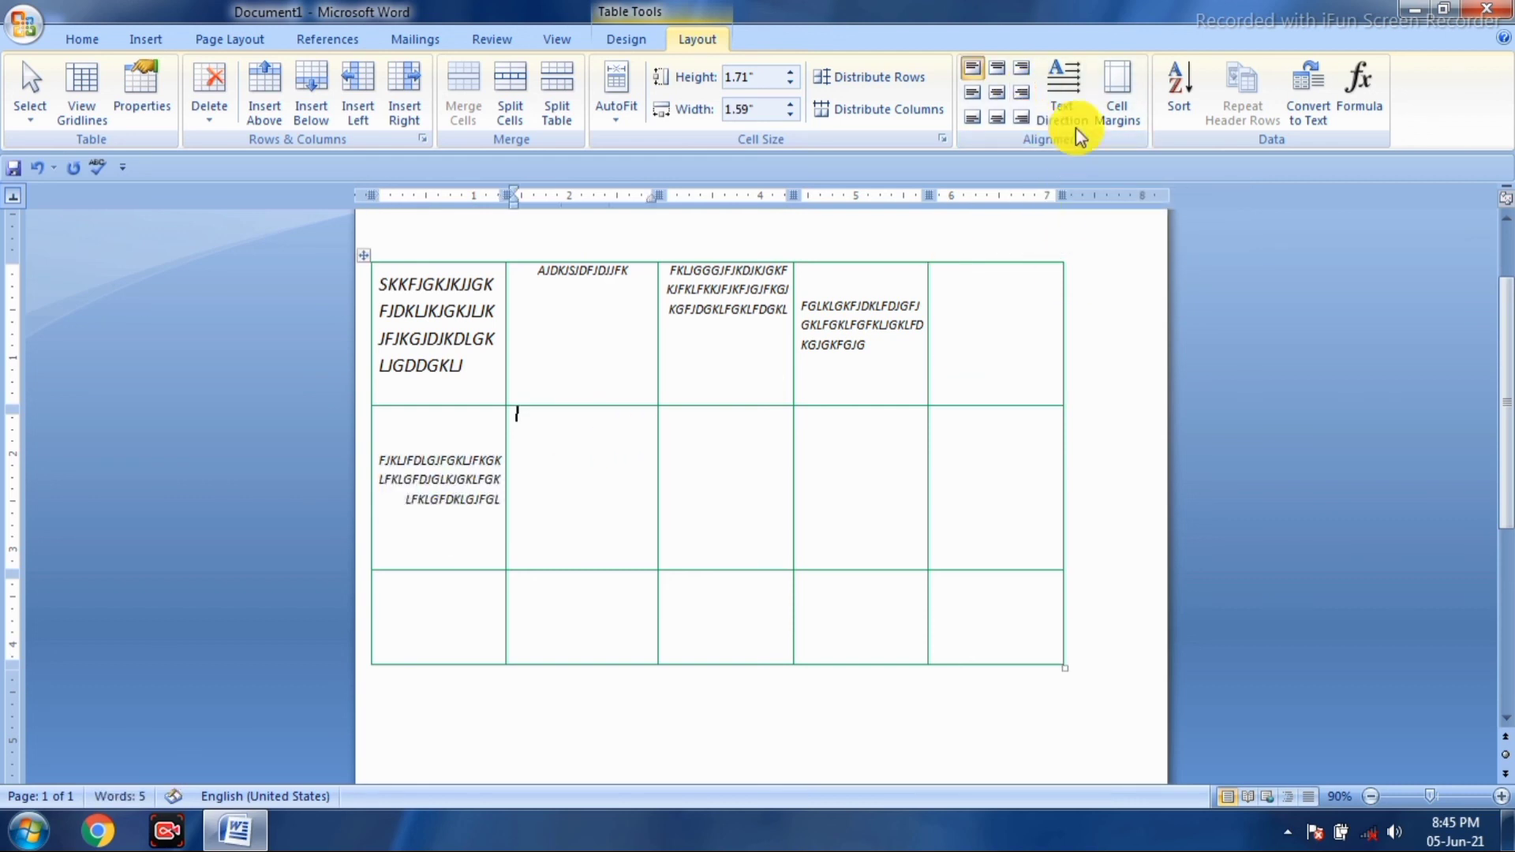
pyautogui.click(1021, 93)
pyautogui.write(";'GHL;'L;'GLJ;'LGHJ;'KL;KHGKHKGLKL;GHKL;GHKL;GKL;HK")
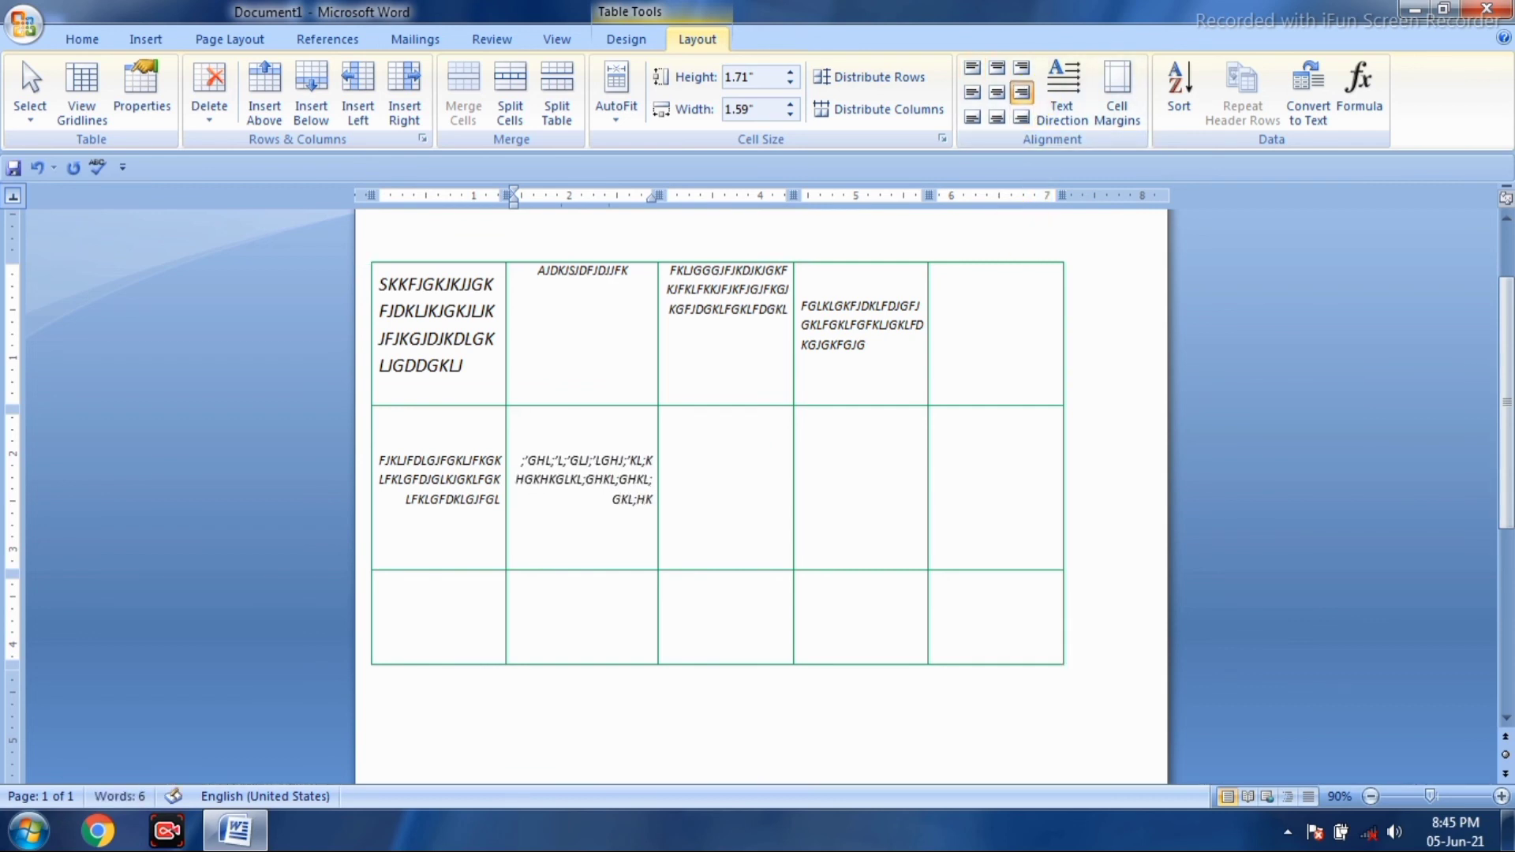
pyautogui.click(1023, 77)
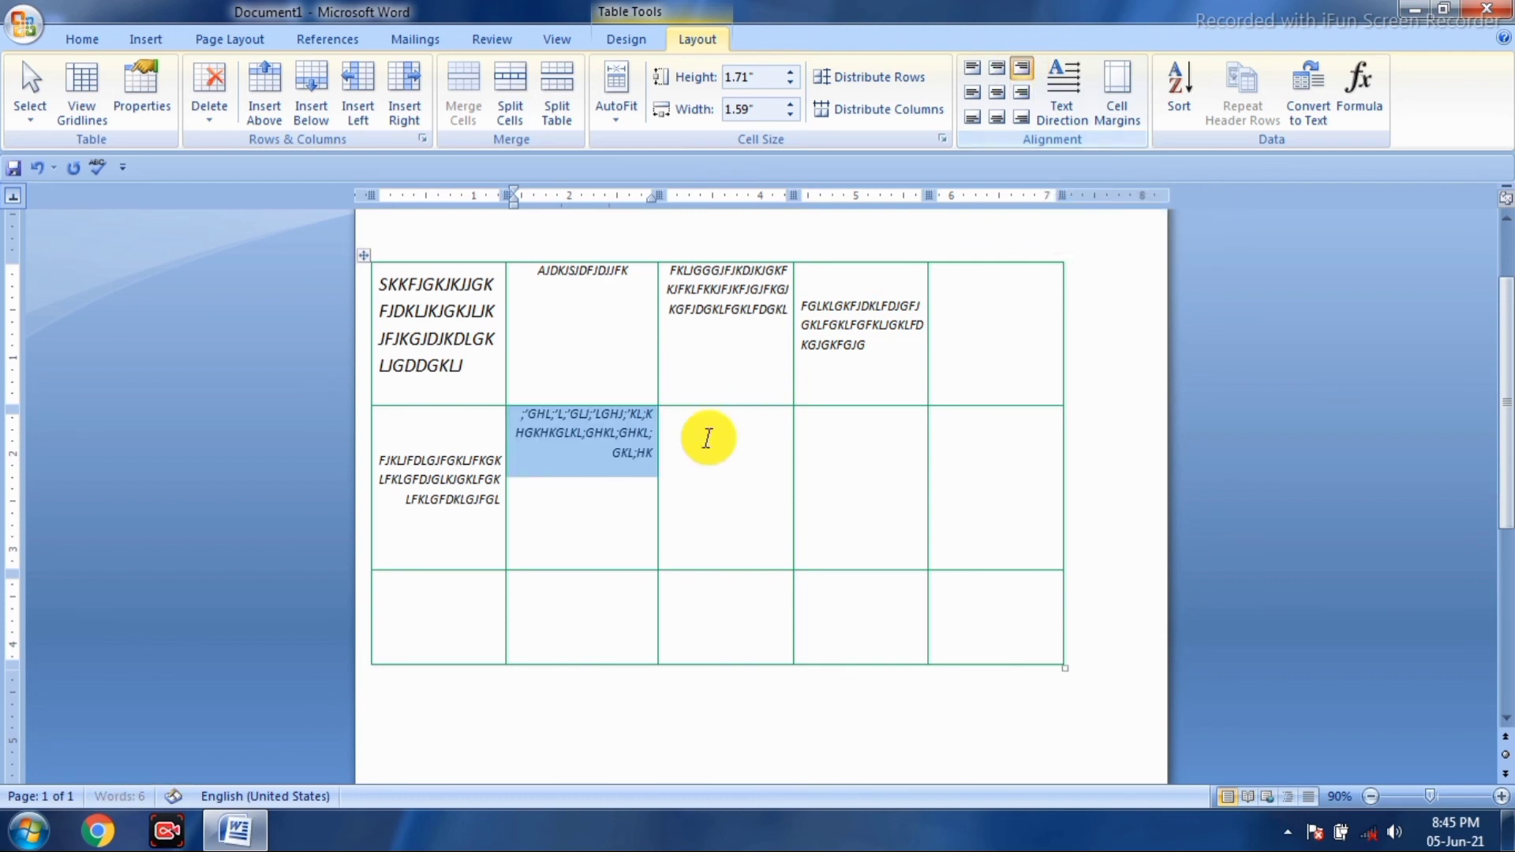
# - Type text into row 2's third cell, align it middle-right, and replace it with new text
pyautogui.click(711, 456)
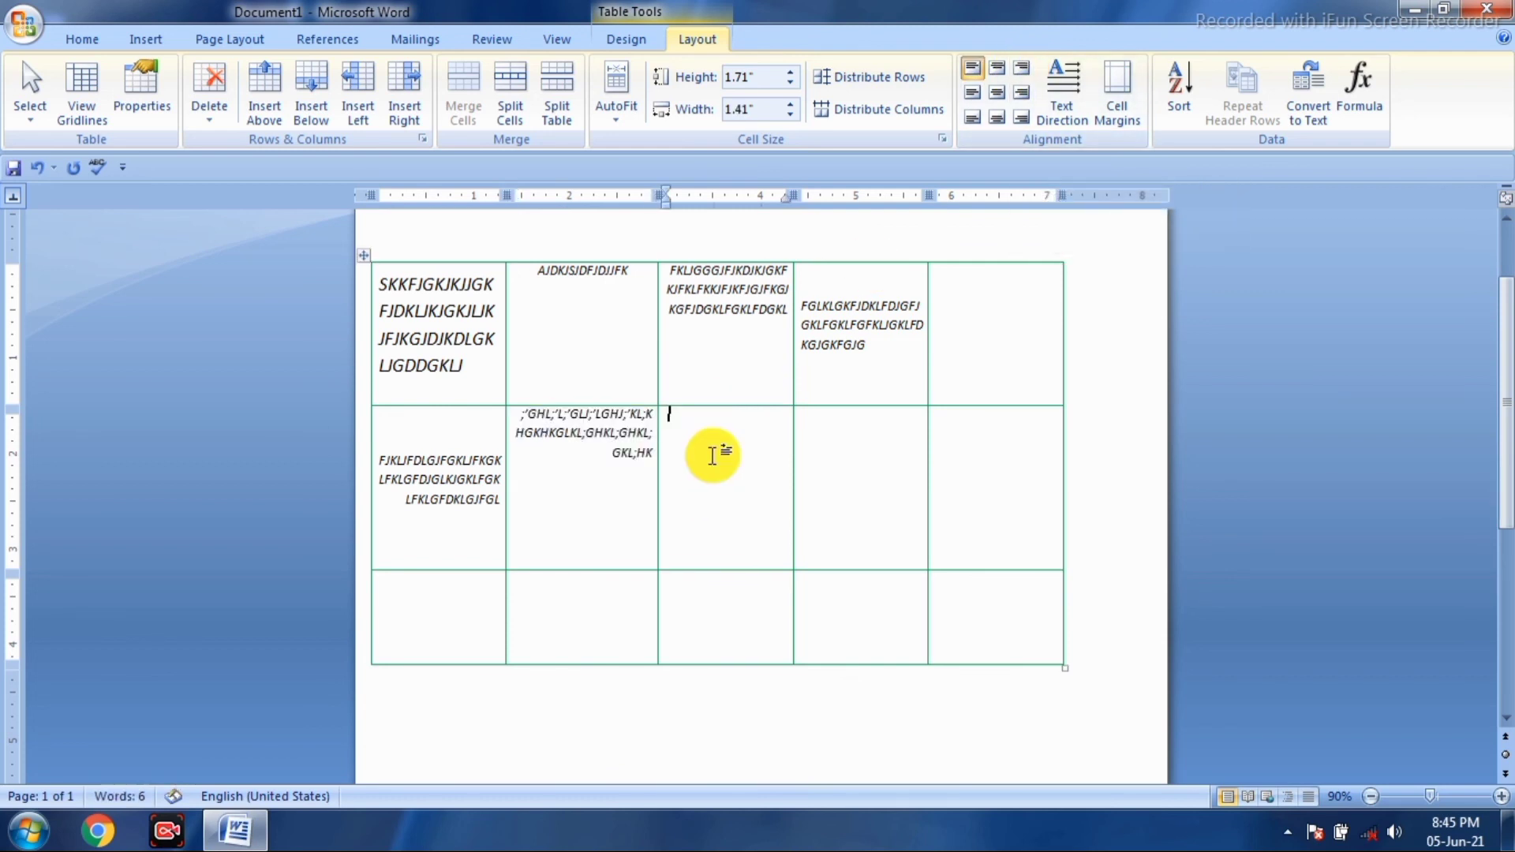
pyautogui.write('LG;L;HKL;FGDKHL;KHK')
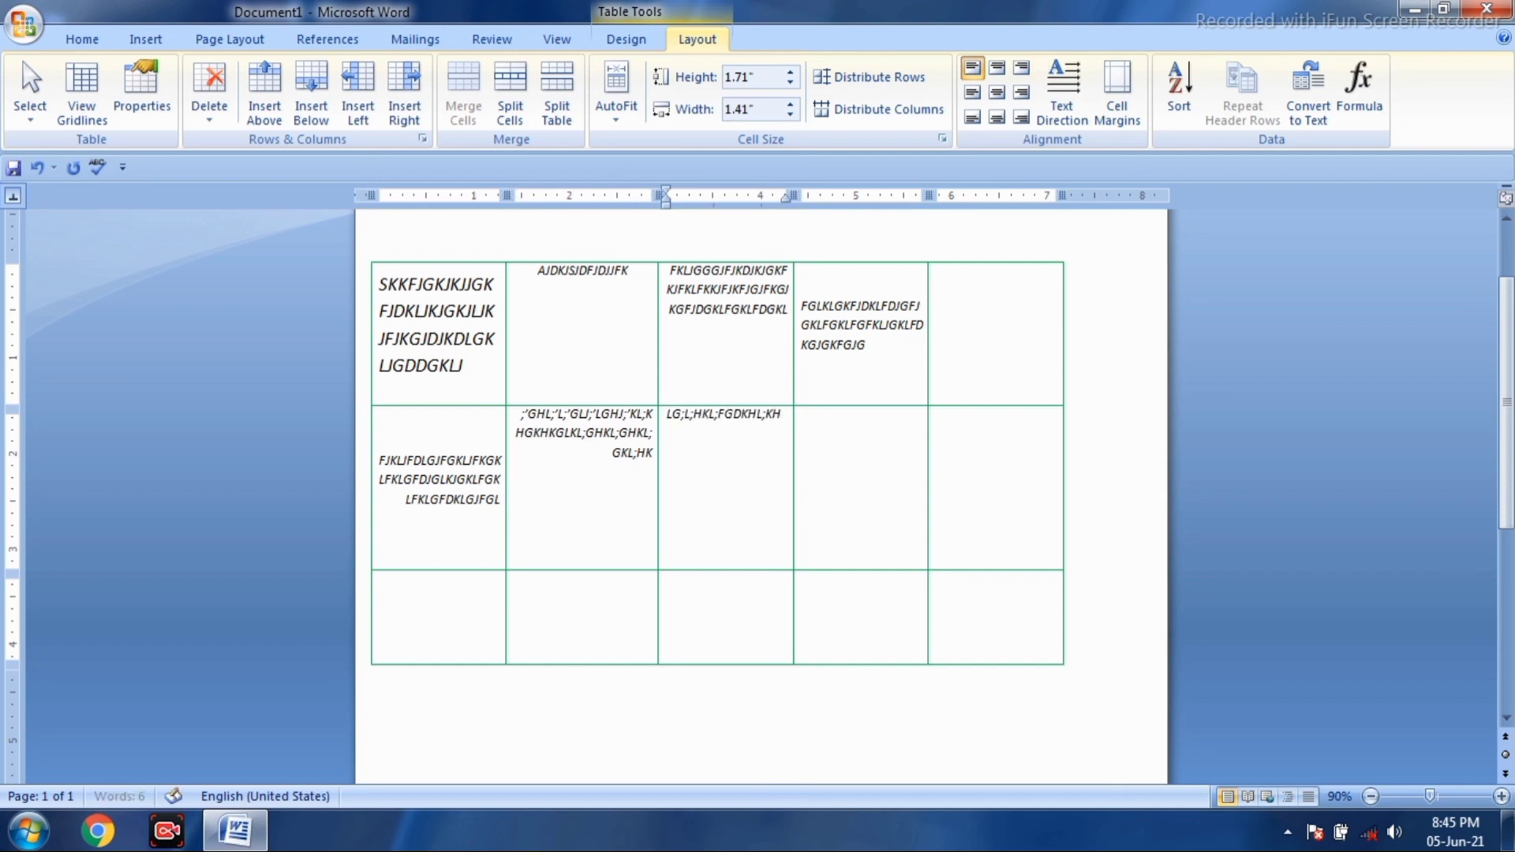
pyautogui.click(1024, 102)
pyautogui.hotkey('shift', 'Home')
pyautogui.write('PKHL;LHKFLHKFL;')
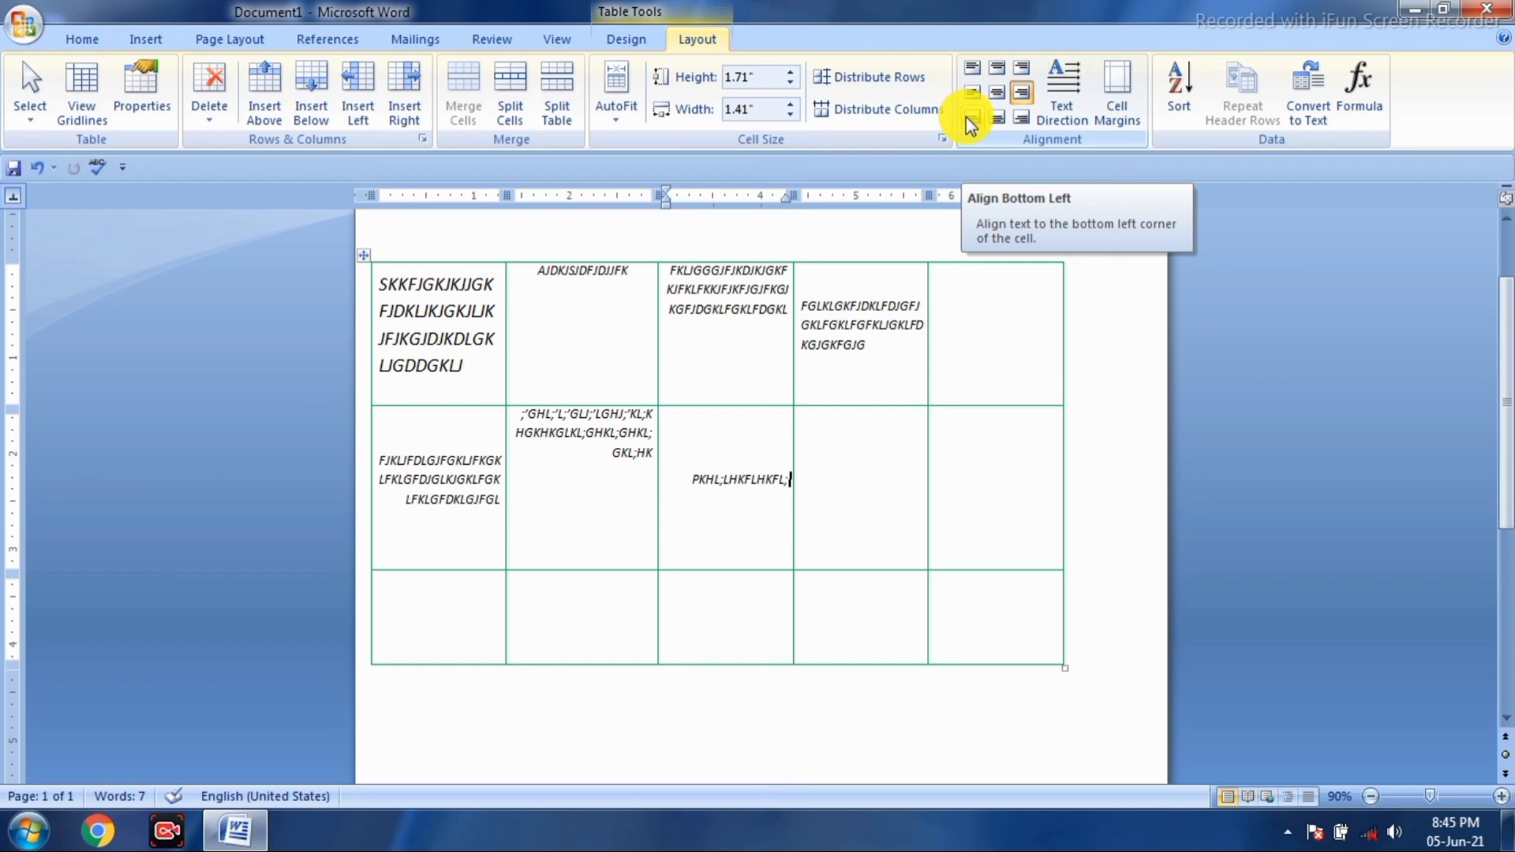
pyautogui.click(879, 494)
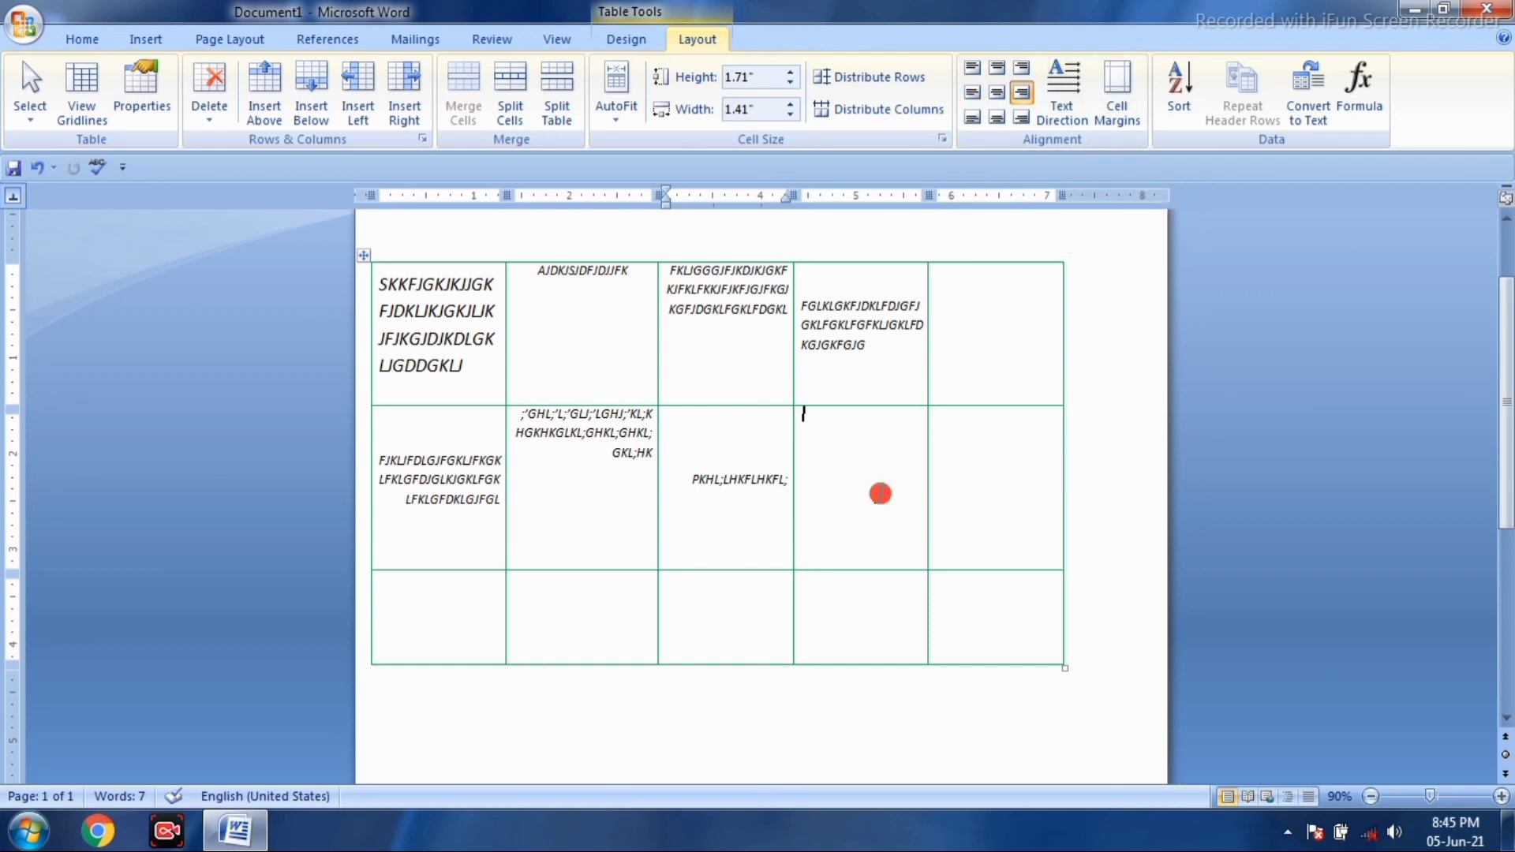
# - Align row 2's fourth cell bottom-centre and type a long line of sample text into it
pyautogui.click(990, 117)
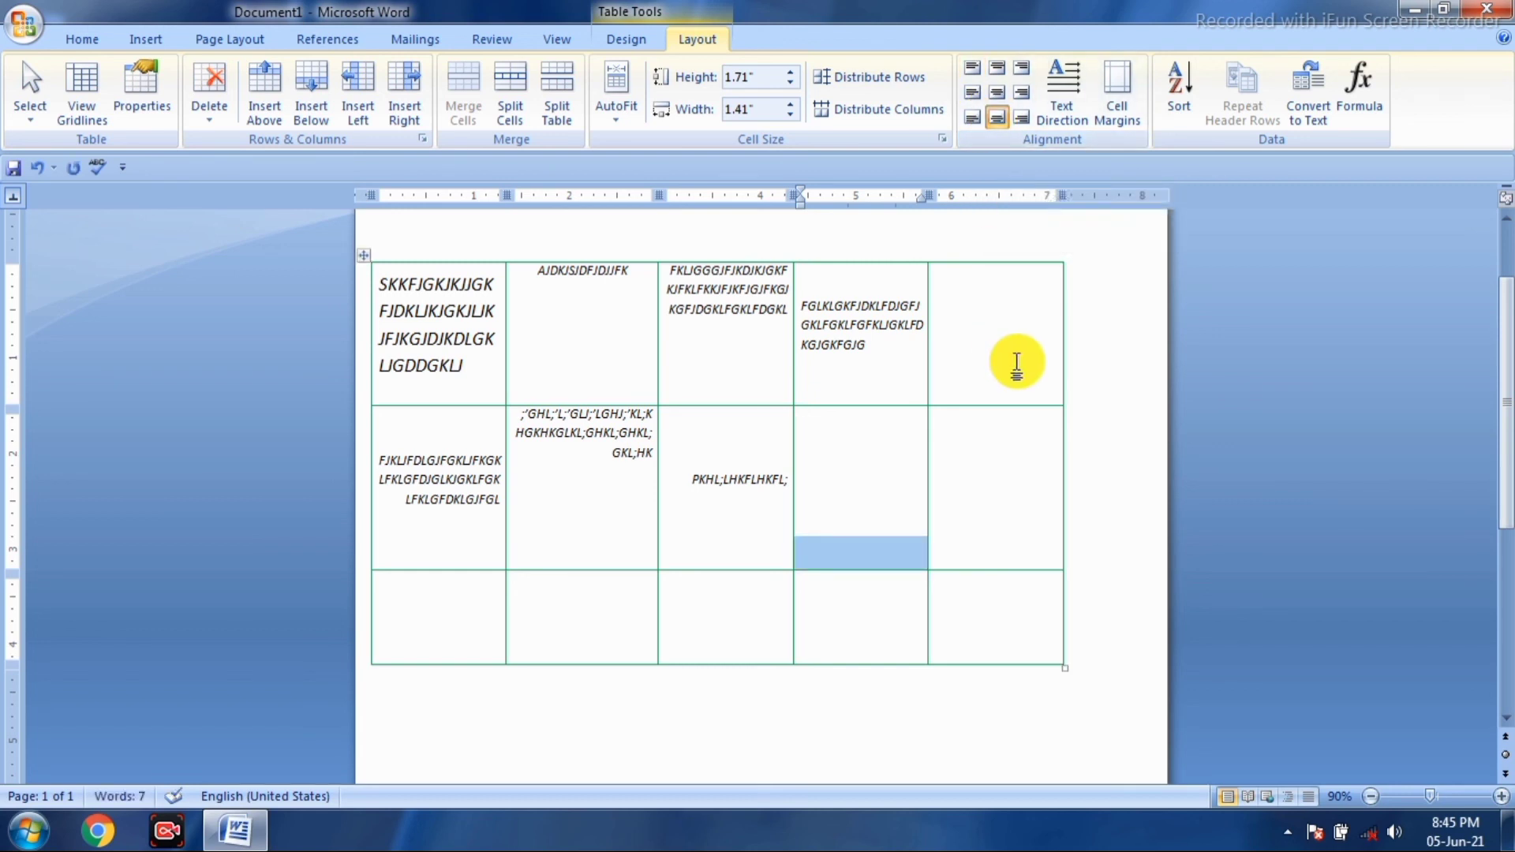
pyautogui.write('FGHKFJDGHGHKJFDGHKJHGKJJHGDFHKJGFHGHJ')
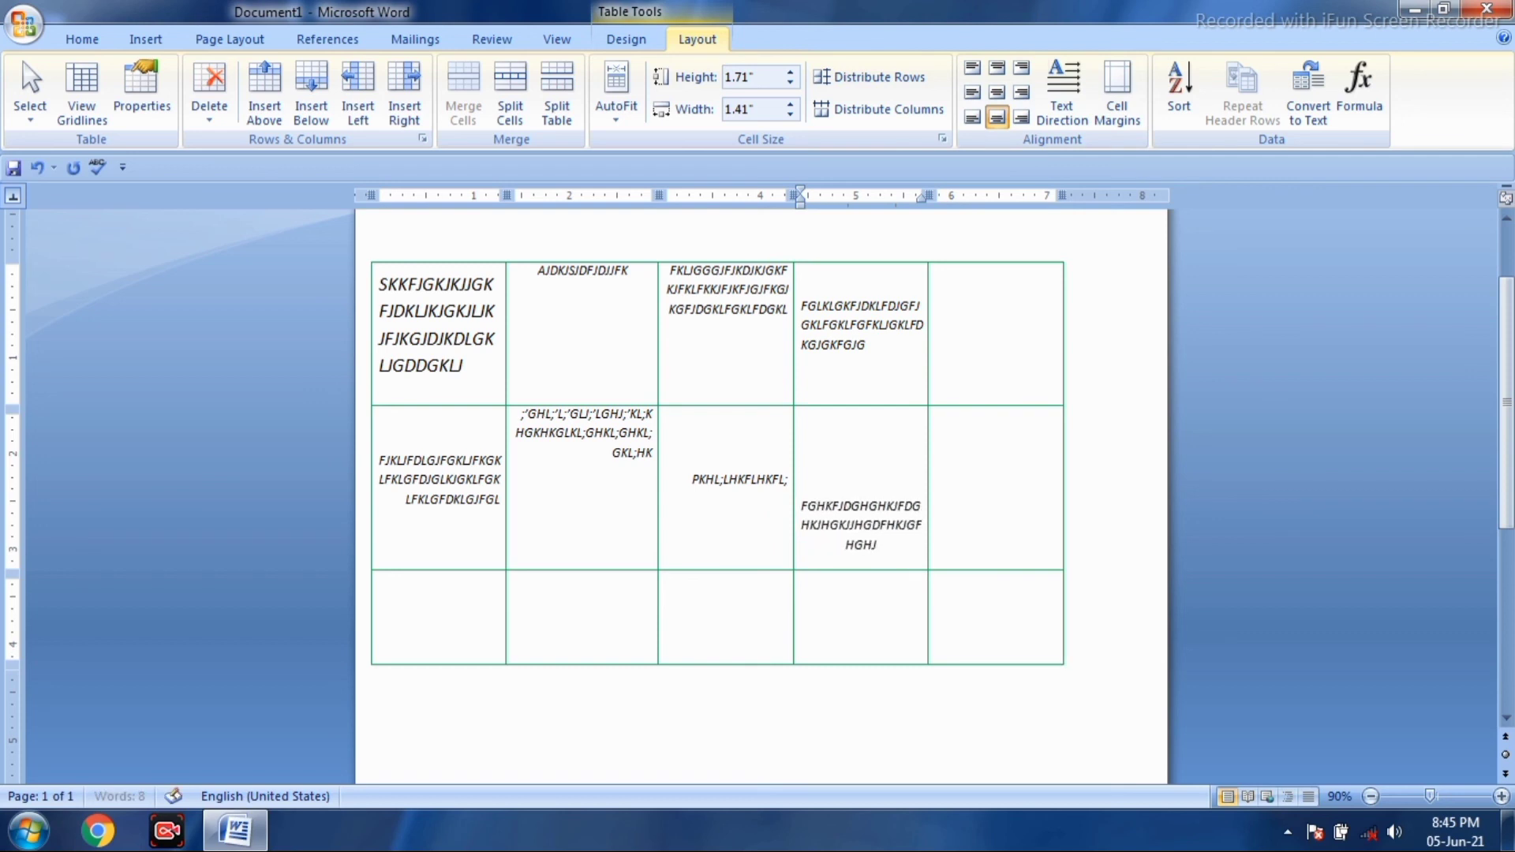
pyautogui.write('GJKFHKJGHJFGHKJFDGHJKGFDJKJDGHGHFD')
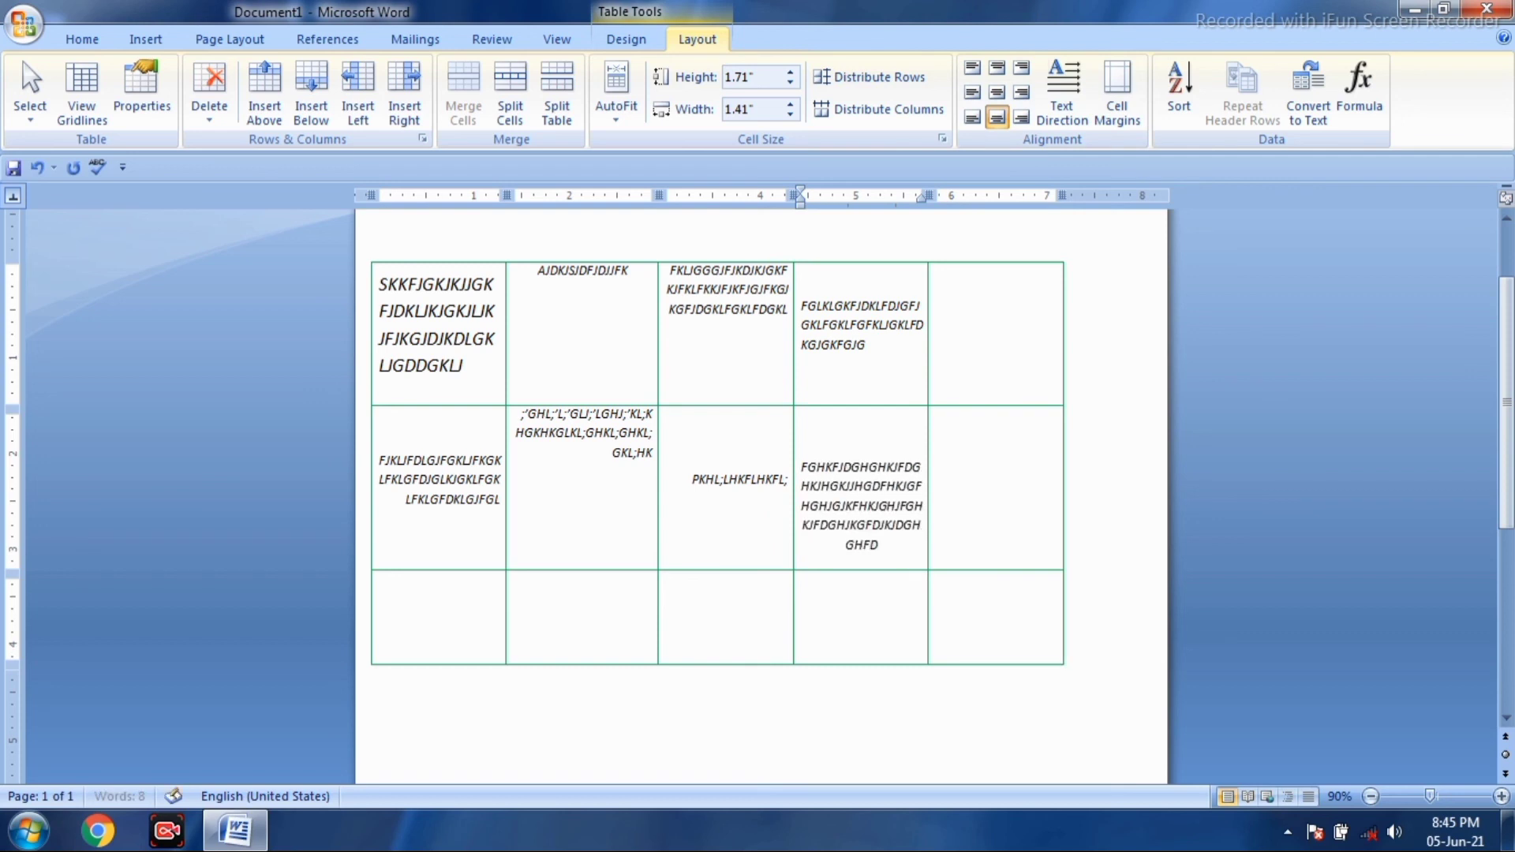
pyautogui.write('JGHJKFKJGFGFDHGKJFDHFDGFDGJG')
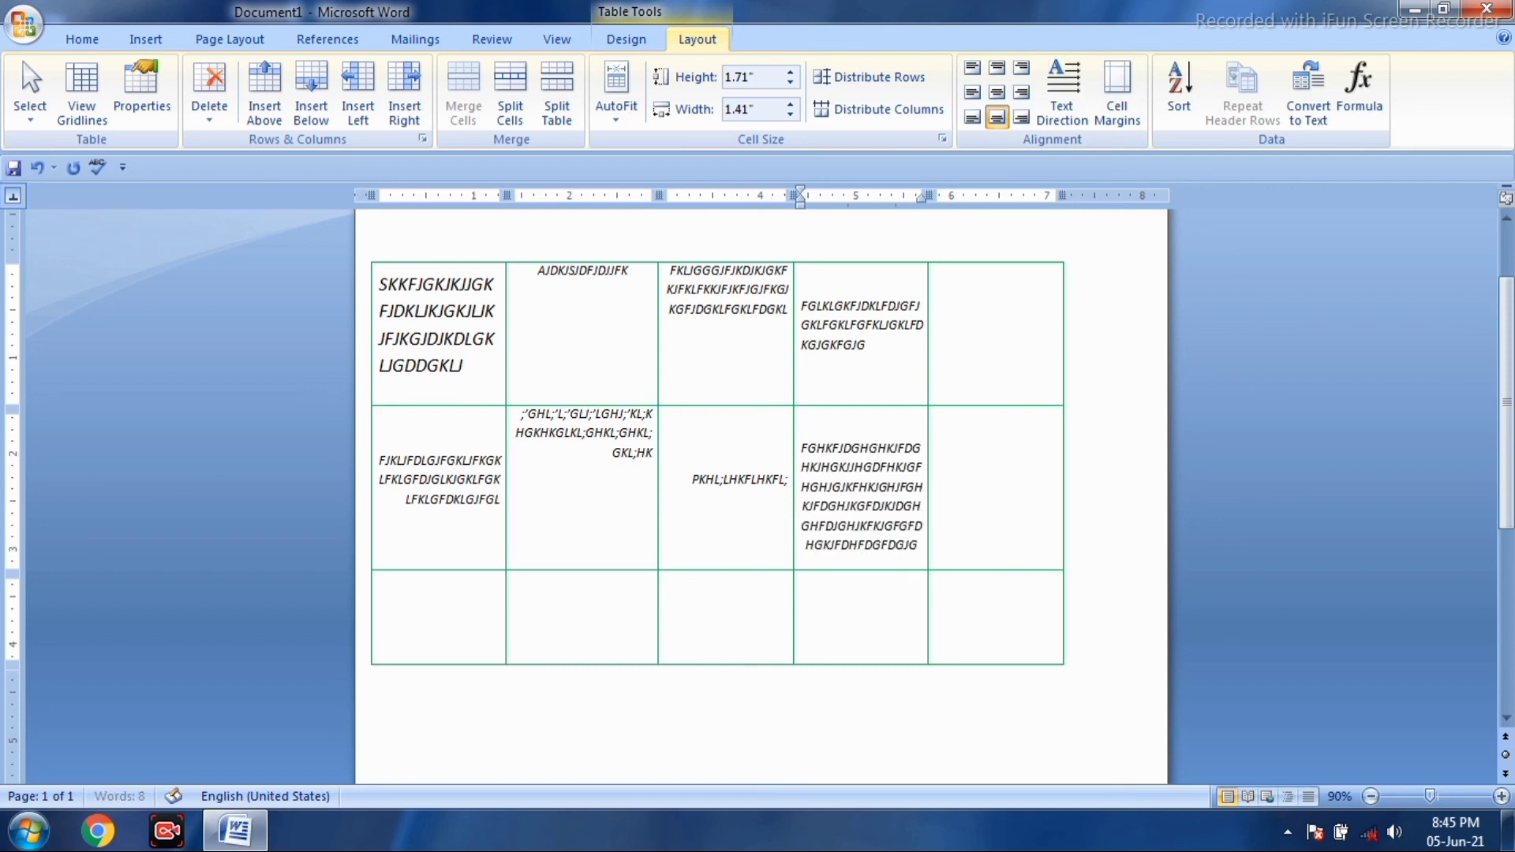
pyautogui.write('HKJGFHGKDGJHFKJGHKJG')
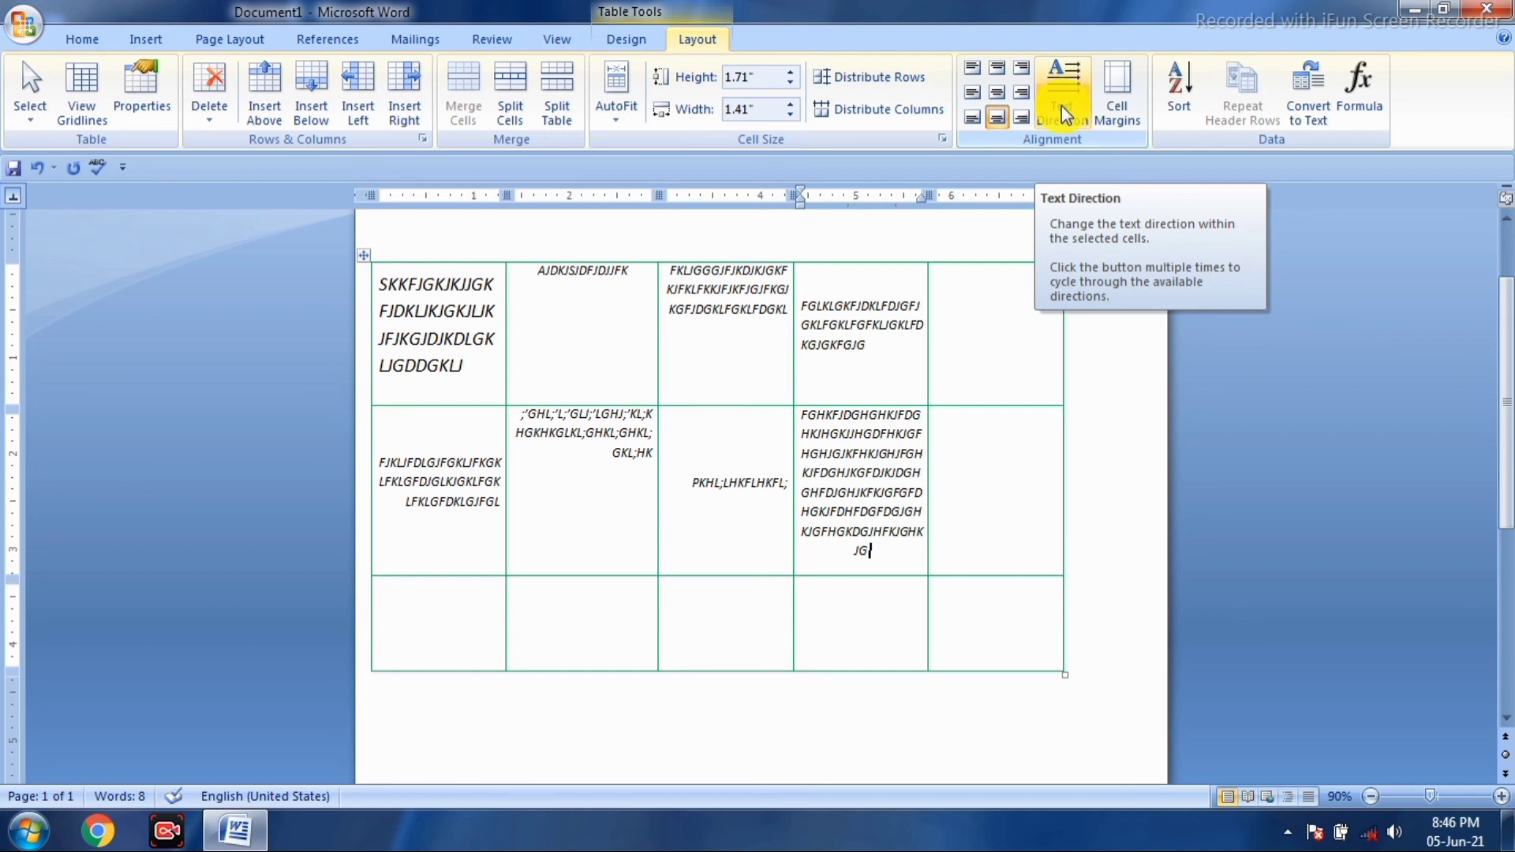
# - Turn row 2's fourth-cell text sideways and fill row 2's last cell with horizontal text
pyautogui.click(1062, 105)
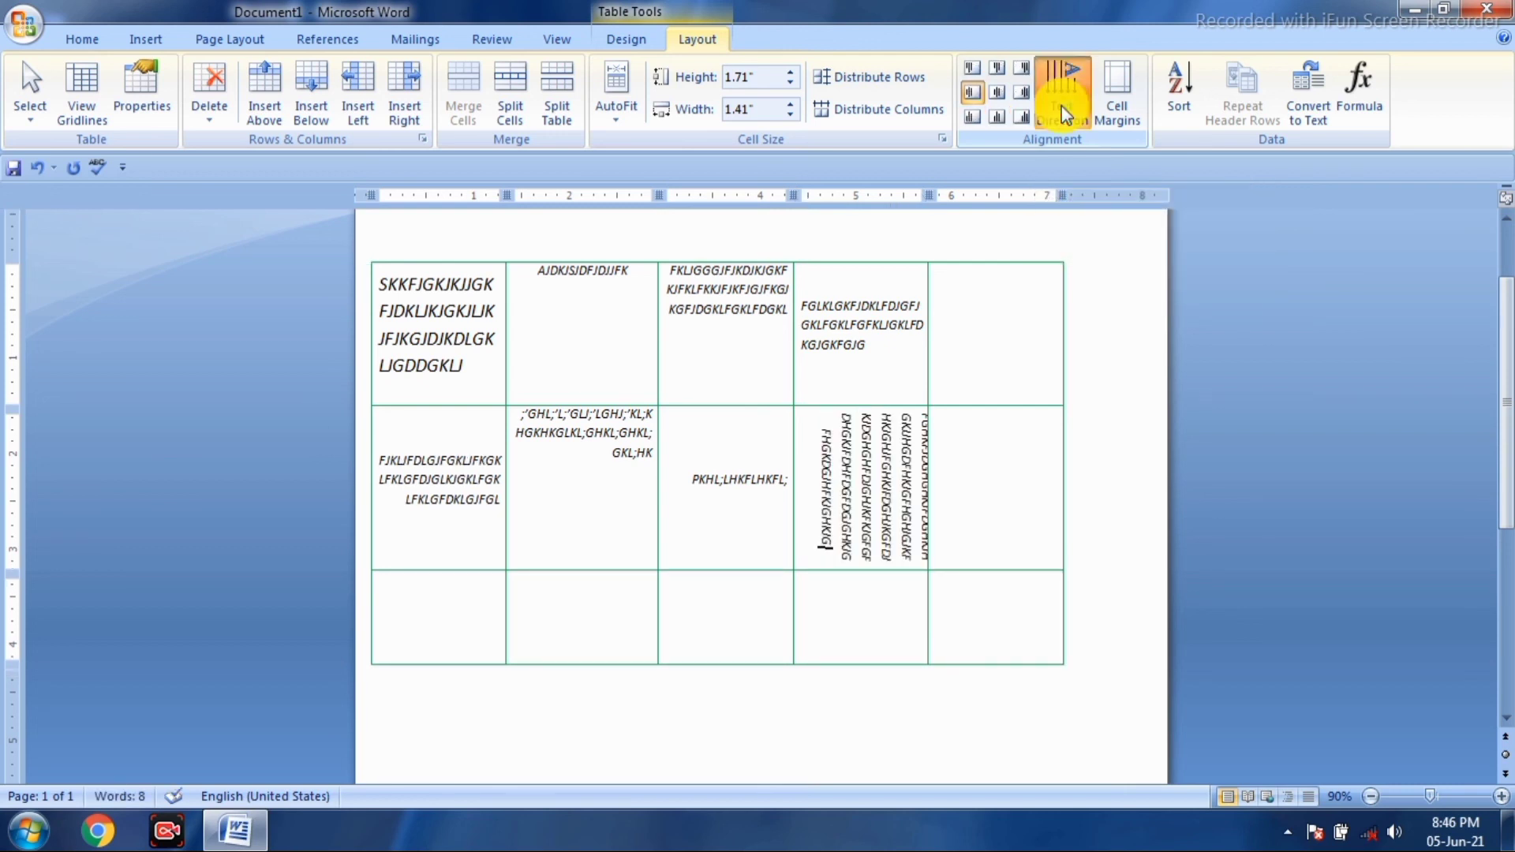
pyautogui.click(1062, 106)
pyautogui.click(977, 513)
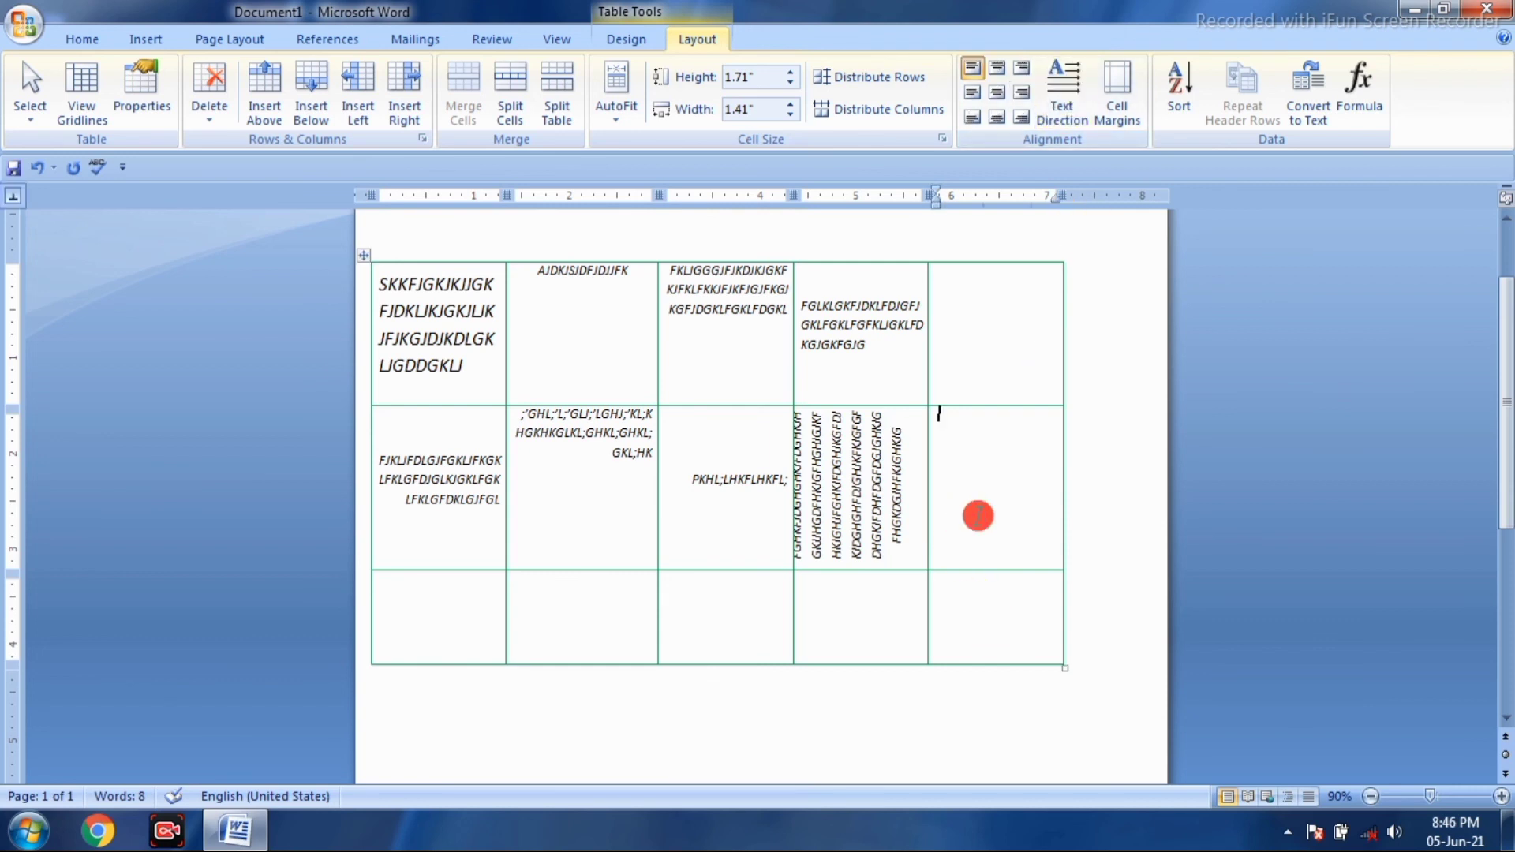
pyautogui.click(1075, 117)
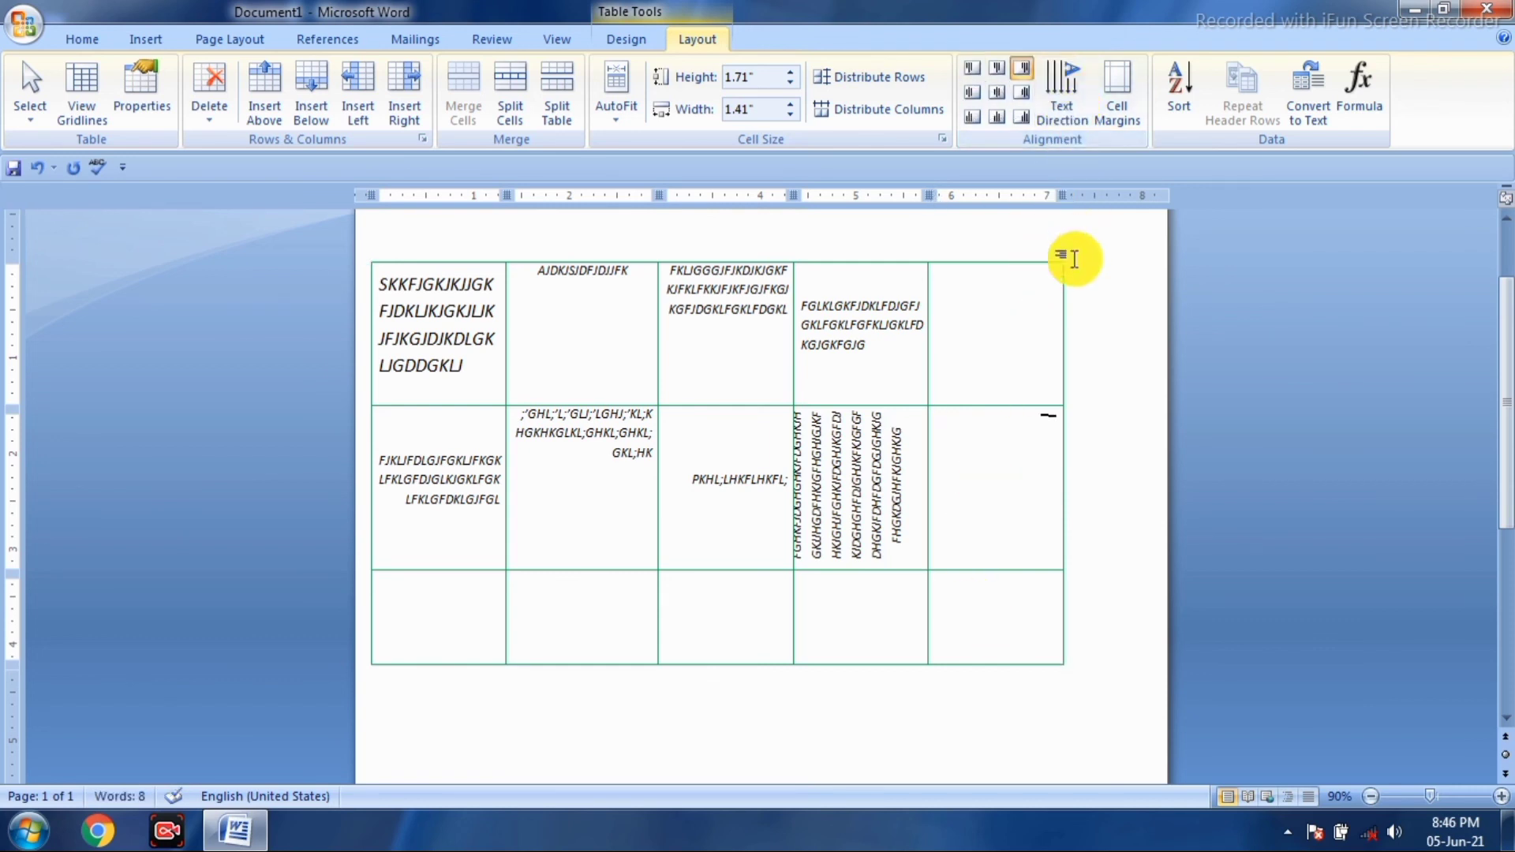
pyautogui.write('FKKGFDL;KGL;DKGKG')
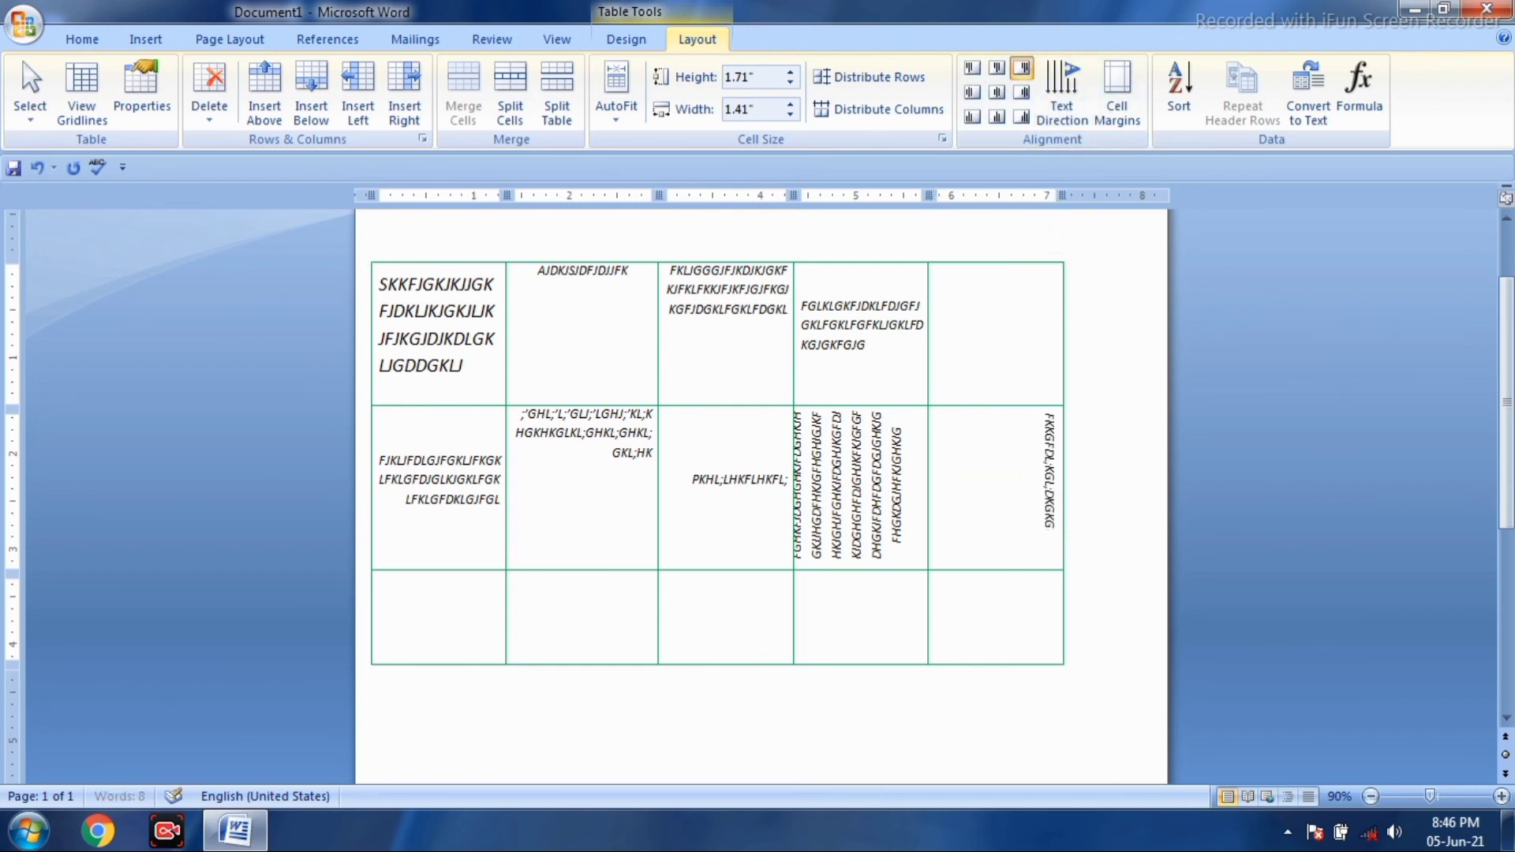
pyautogui.write('KFGKLKGL;FKGLHKGKHL;L;HKGL;HKL;FGKHFHKGLHKGKHL GKL;HKL;HKFGHKL;')
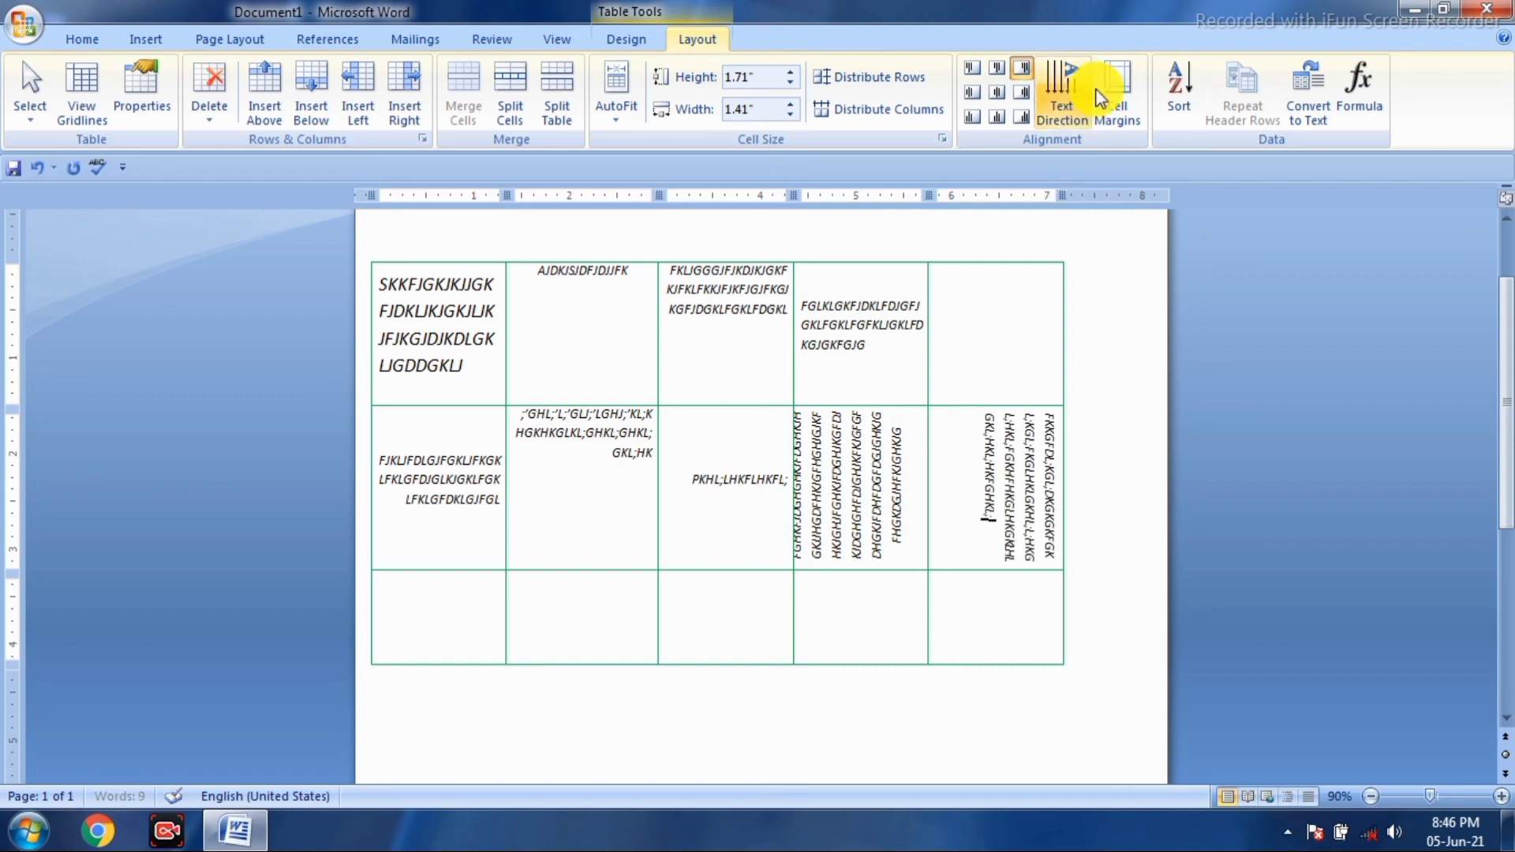
pyautogui.click(1059, 88)
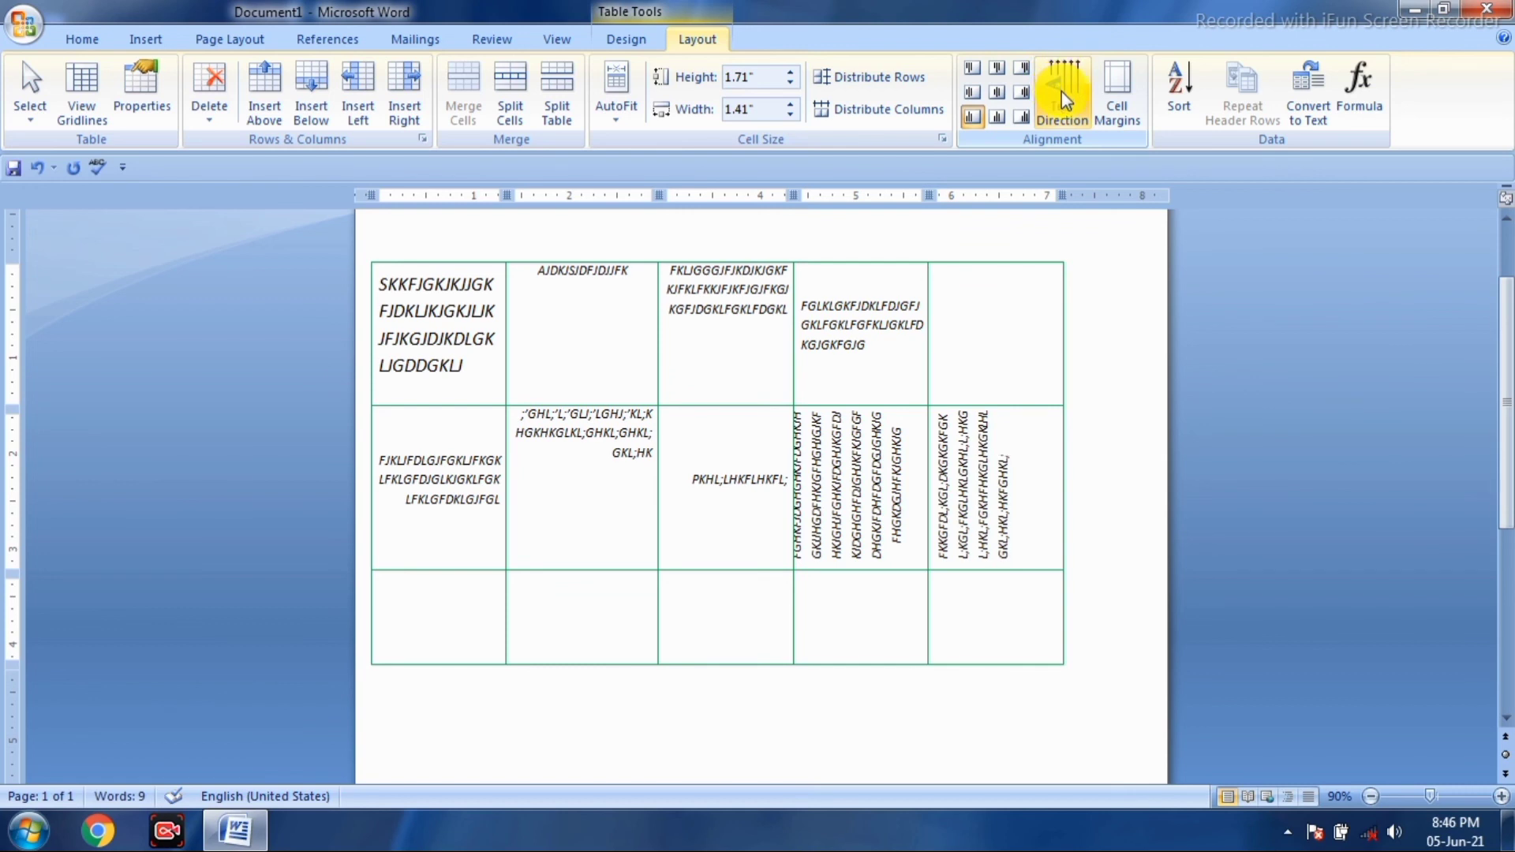
pyautogui.click(1066, 102)
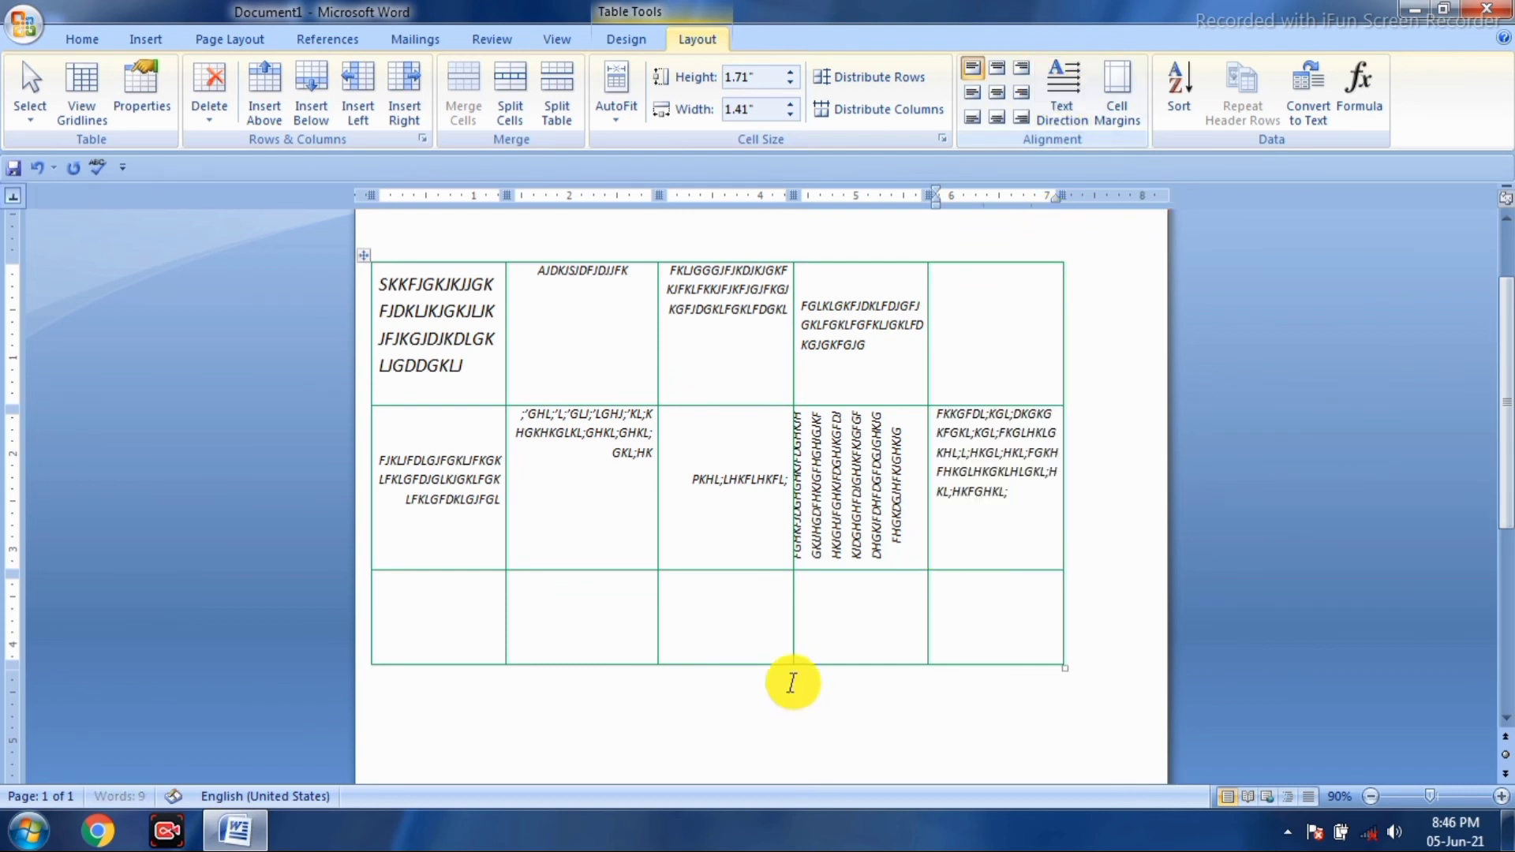
# - Type text into row 3's fourth cell and set it to read bottom-to-top
pyautogui.click(873, 618)
pyautogui.click(1073, 110)
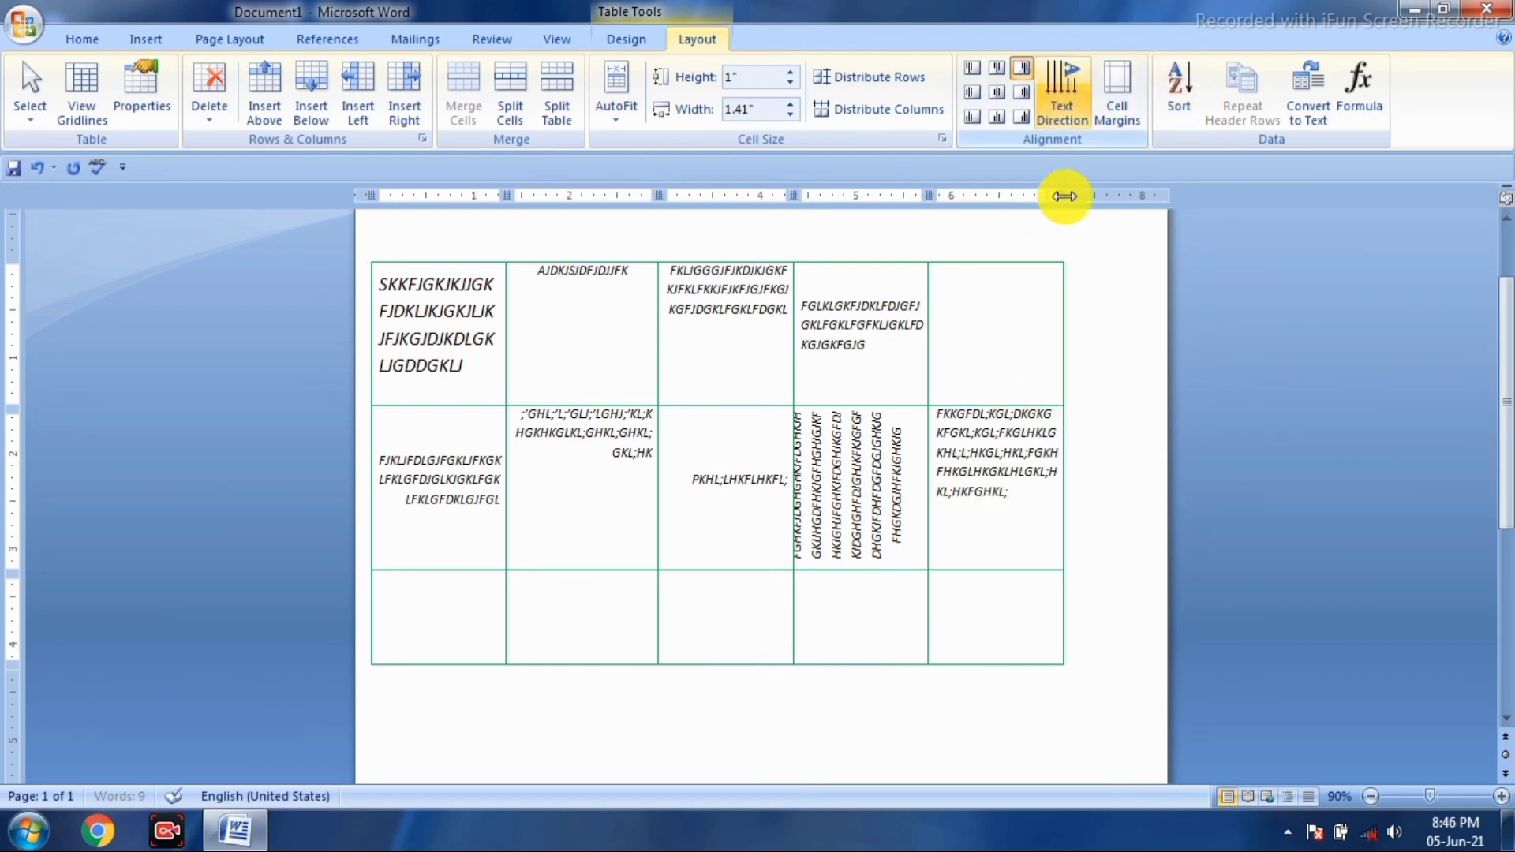
pyautogui.write('HGLHK;GKHL; KFG')
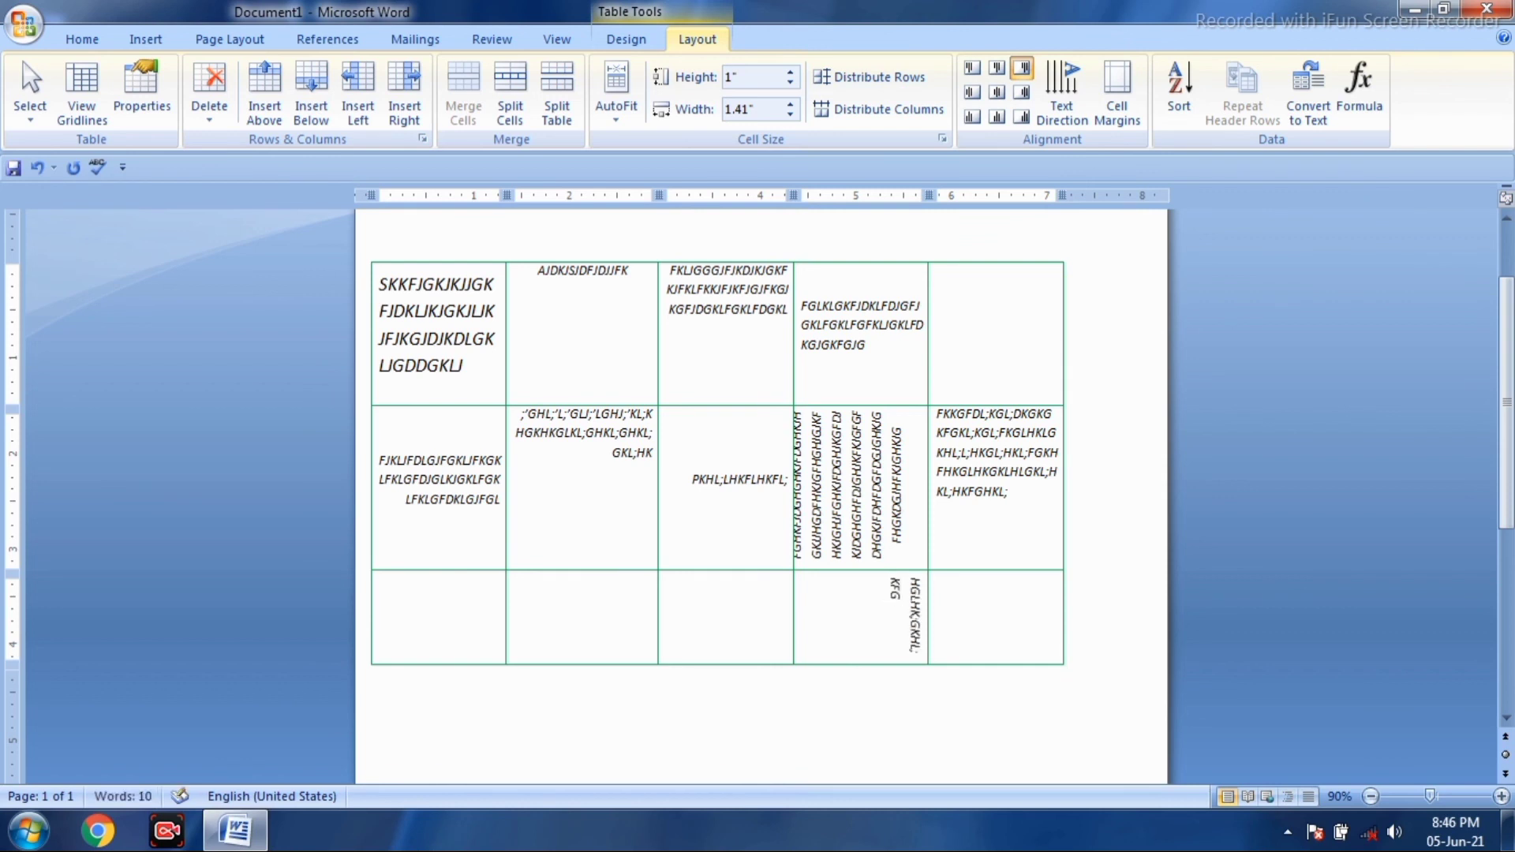
pyautogui.click(1065, 97)
pyautogui.click(1065, 98)
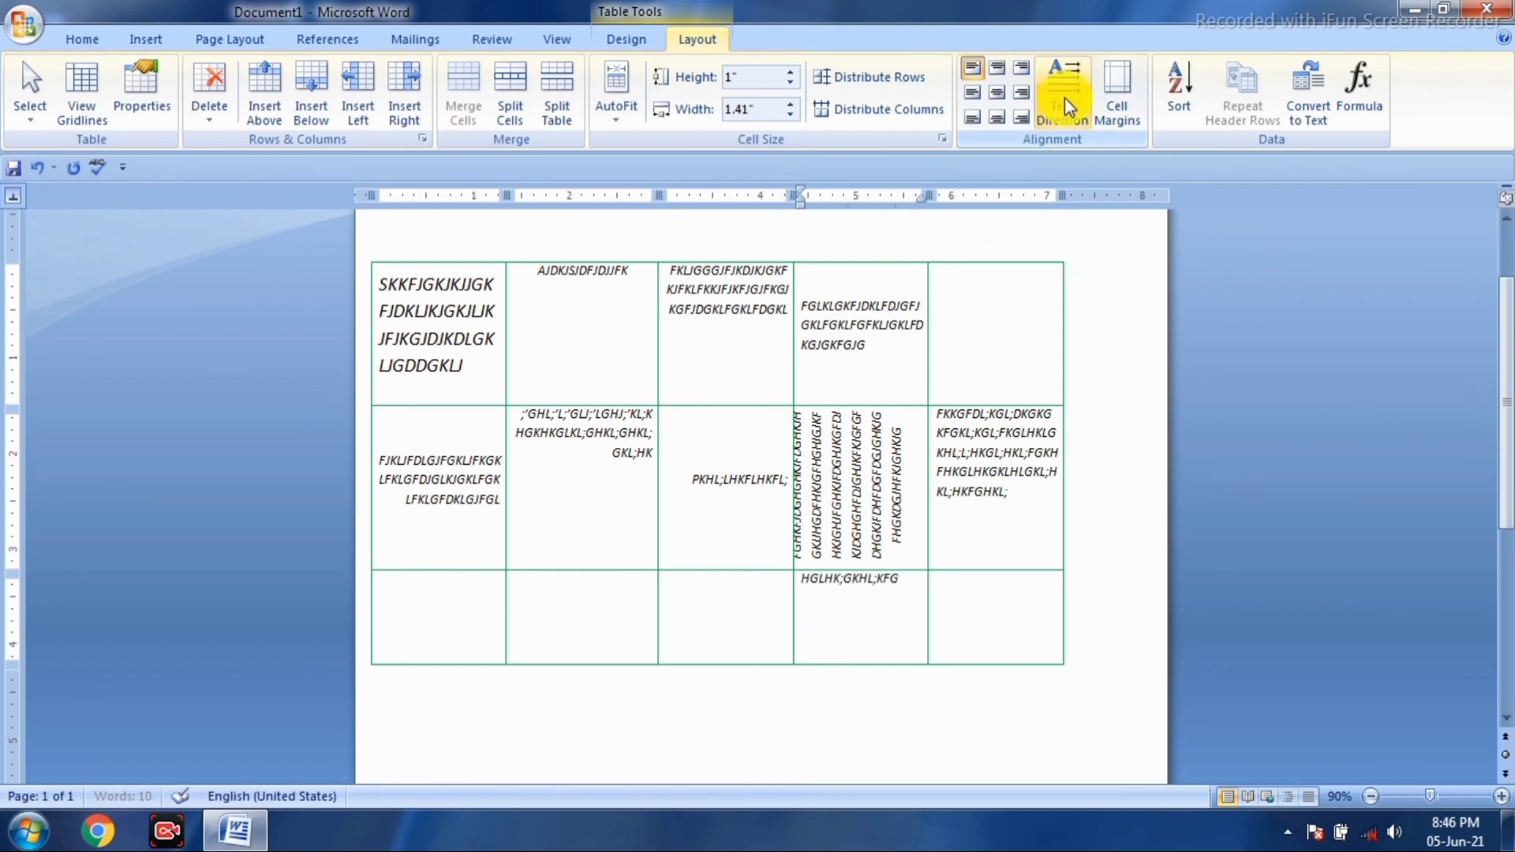
pyautogui.write('GKHL;GK;HKL;HKFGKHL;')
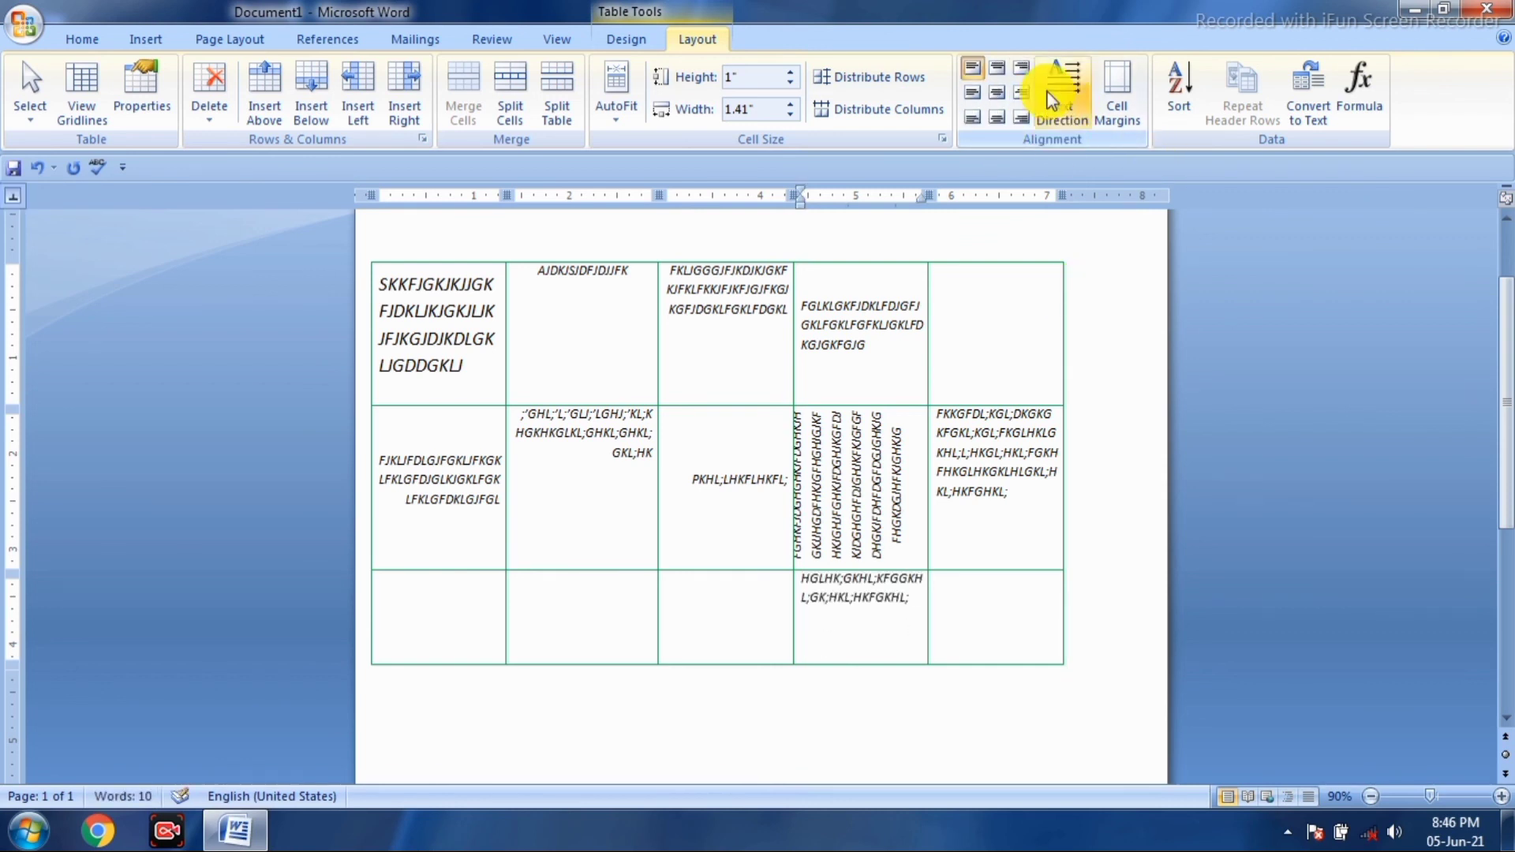
pyautogui.click(1064, 75)
pyautogui.click(1064, 75)
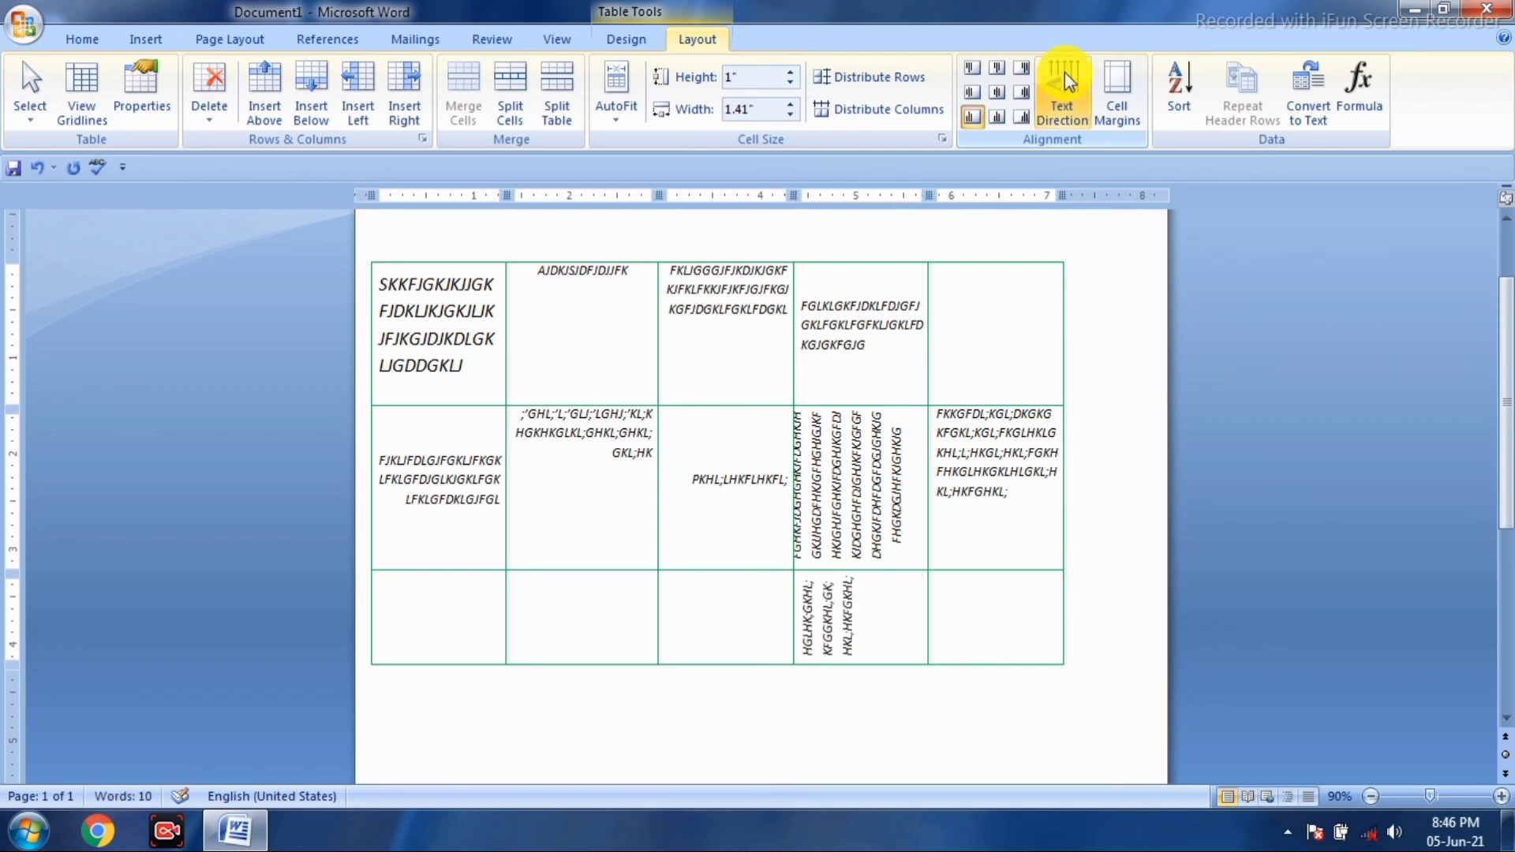
# - Make row 3's fourth-cell text horizontal, fill row 3's second cell with text, and open Cell Margins
pyautogui.click(1070, 81)
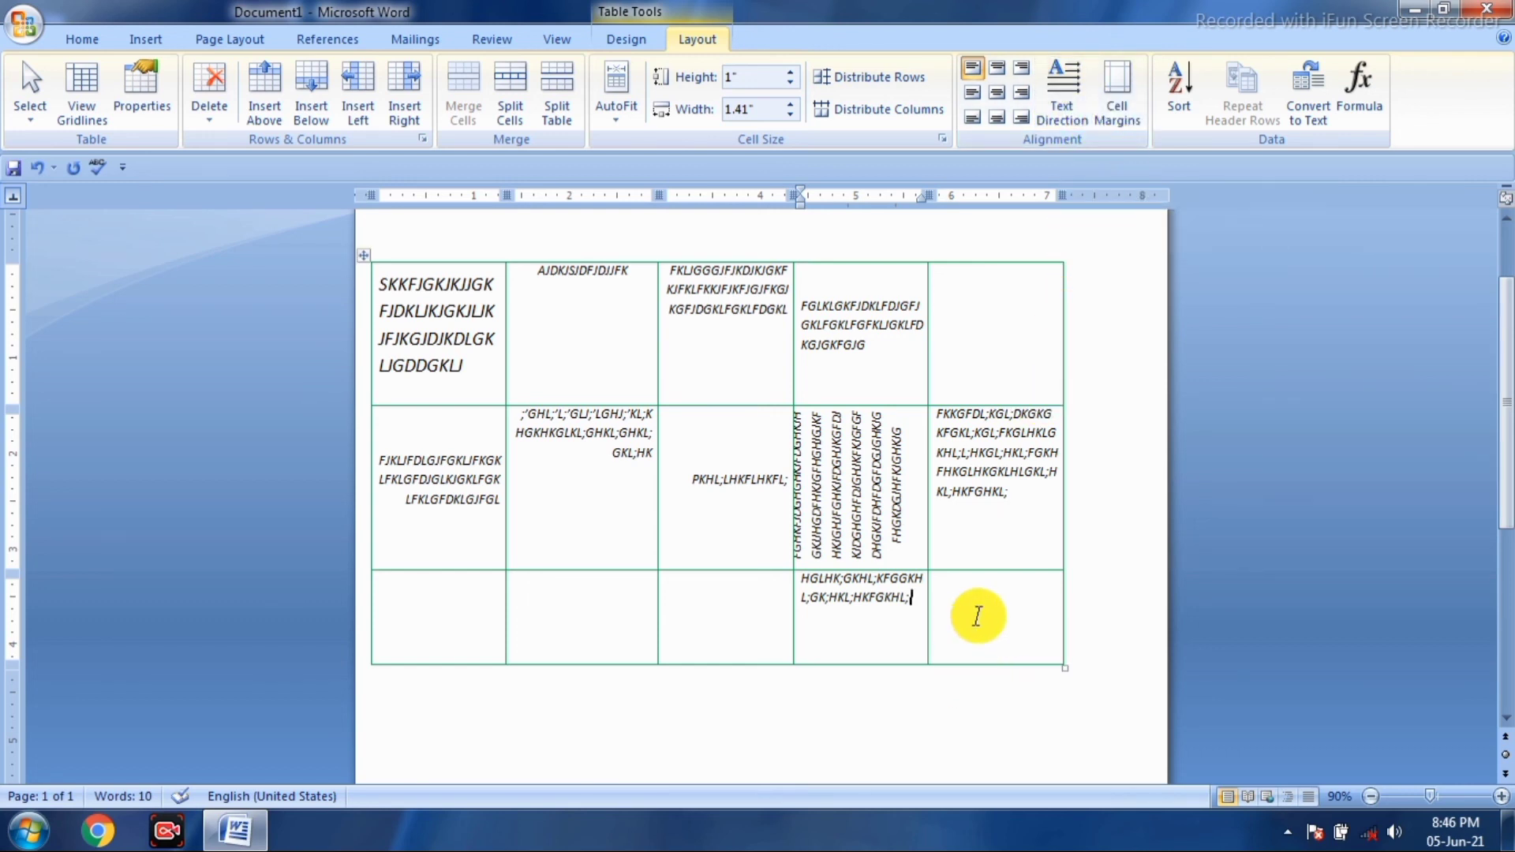
pyautogui.click(592, 619)
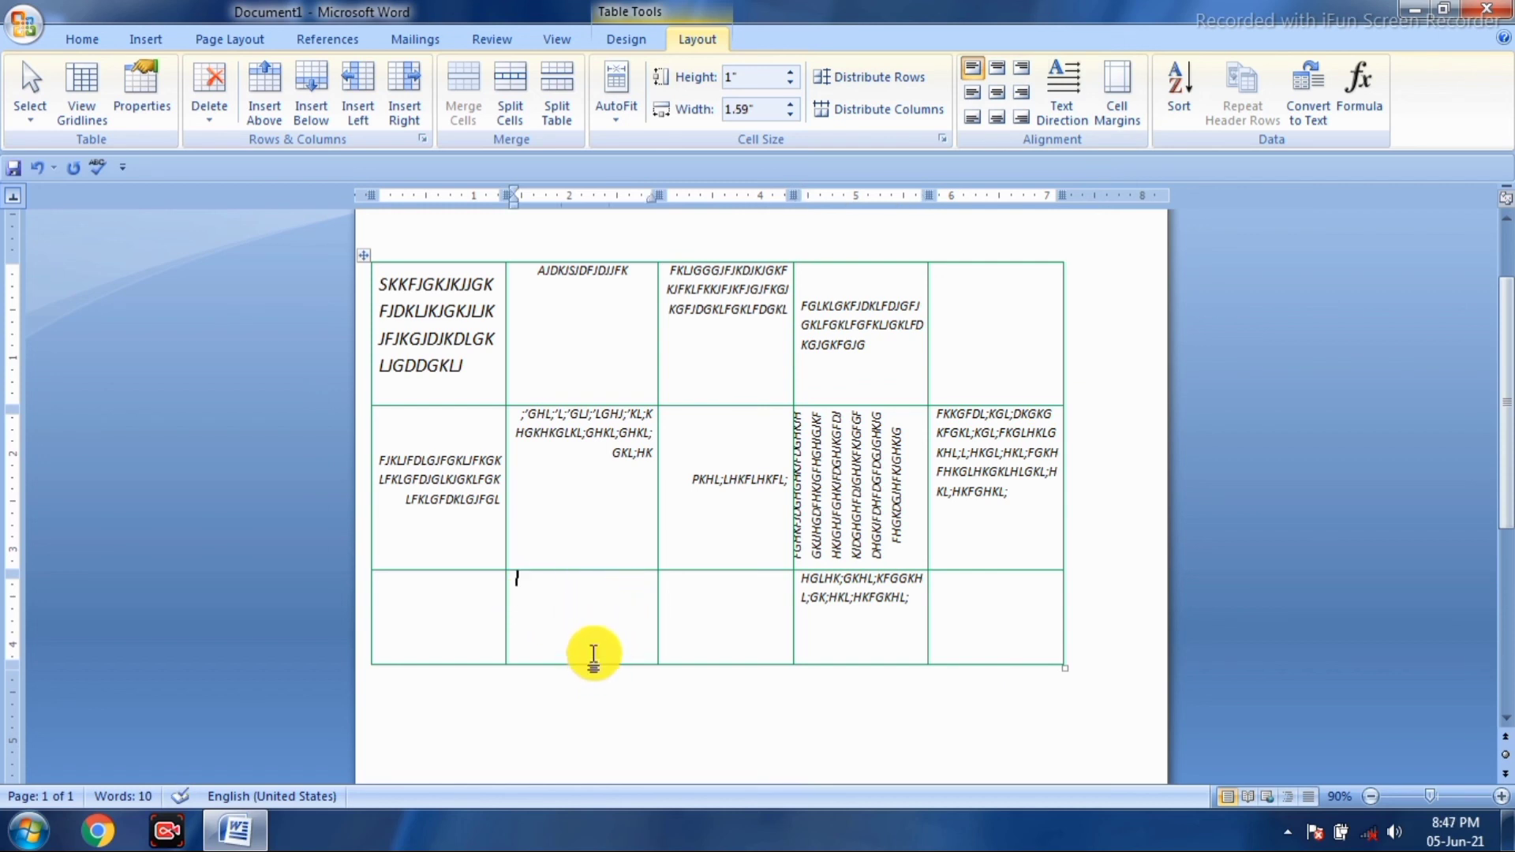
pyautogui.write('GHJGHJGHJGHJFGHJGHJGHJGHJGHJFGHJGHJ')
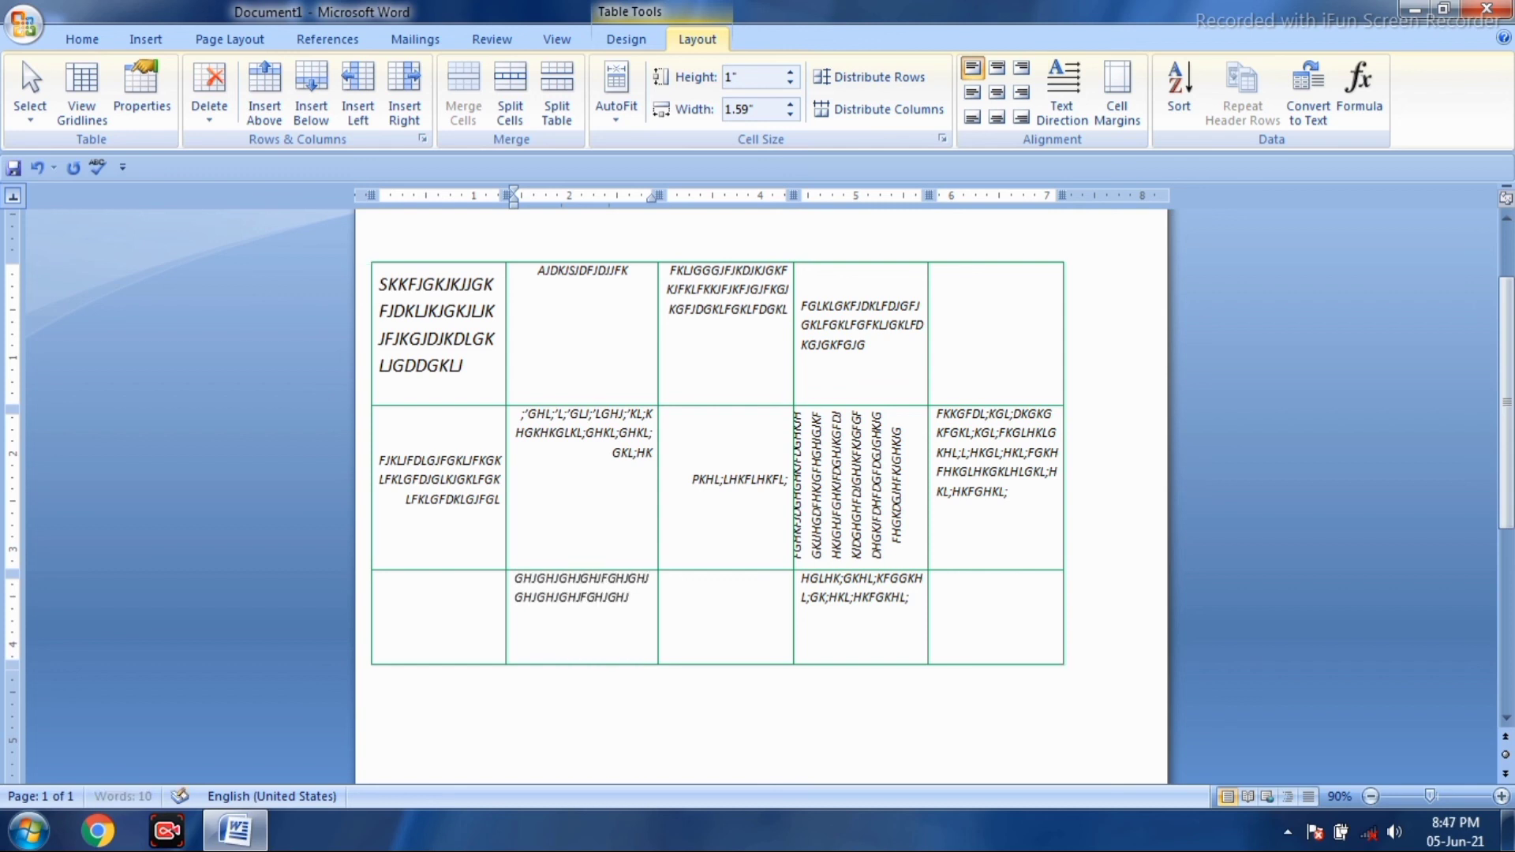
pyautogui.write('GJJGJGJGHJGHJGHJGJGHJGJJJGHJGJ')
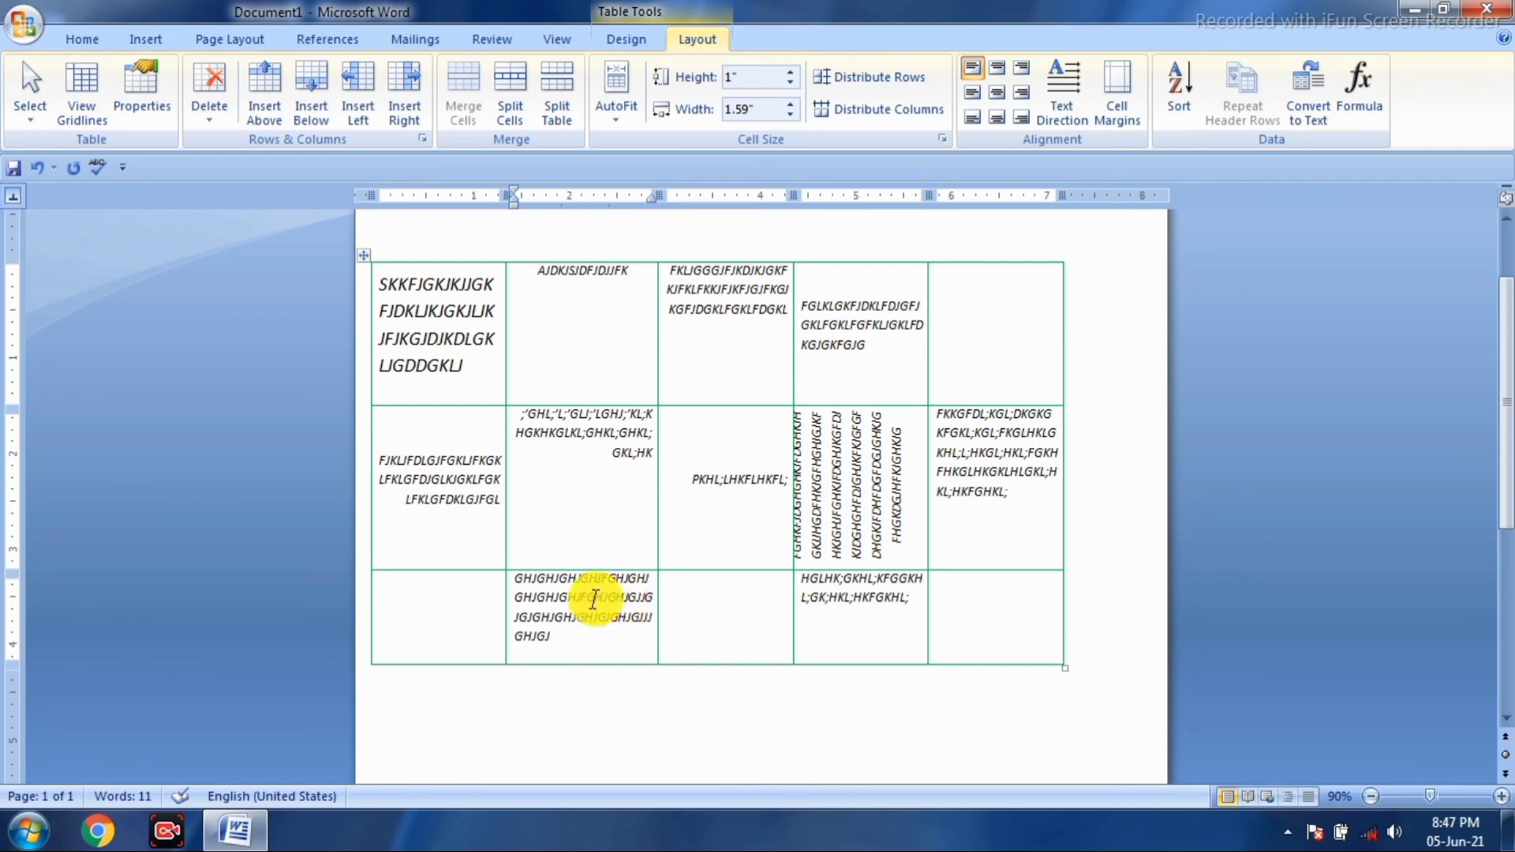
pyautogui.click(1114, 107)
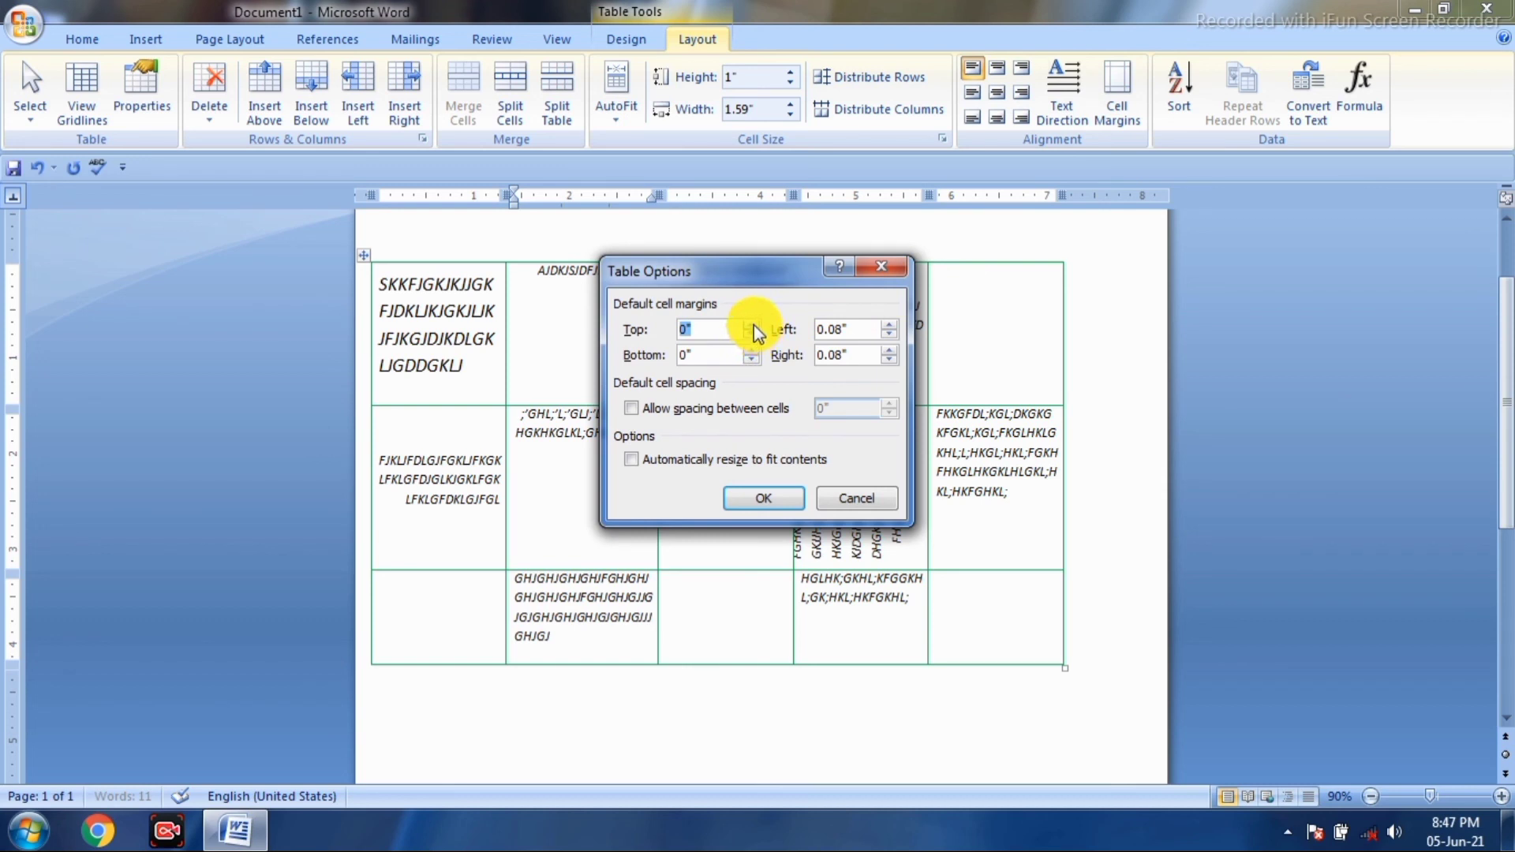
# - Set default margins to 0.02" top/bottom, 0.1" left, 0.11" right, then extend row 3's second-cell text
pyautogui.click(753, 326)
pyautogui.click(754, 326)
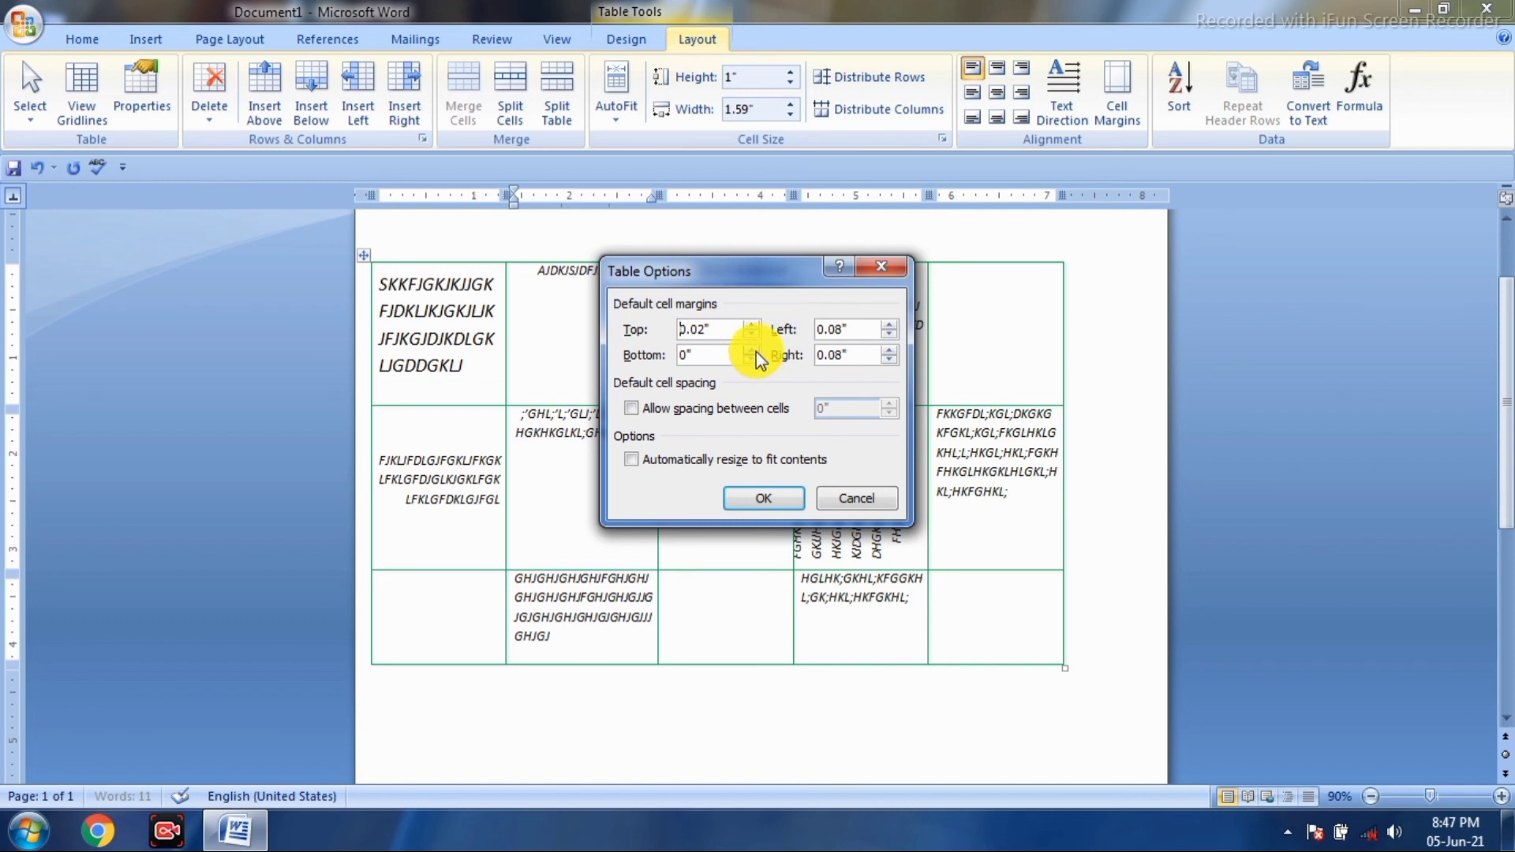
pyautogui.click(754, 352)
pyautogui.click(754, 351)
pyautogui.click(890, 325)
pyautogui.click(889, 325)
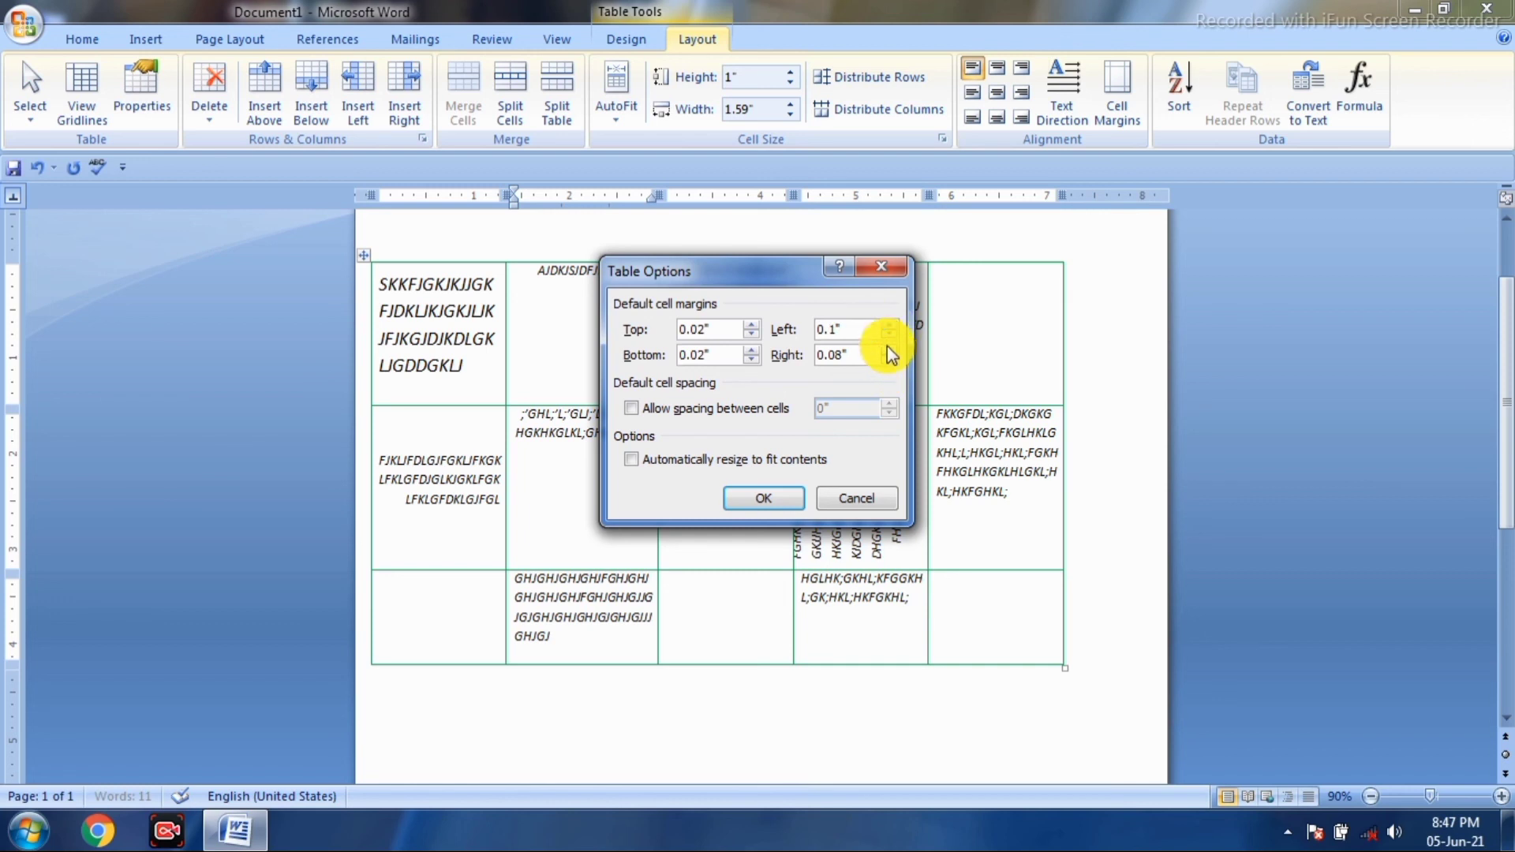
pyautogui.click(889, 350)
pyautogui.click(889, 350)
pyautogui.click(890, 350)
pyautogui.click(754, 493)
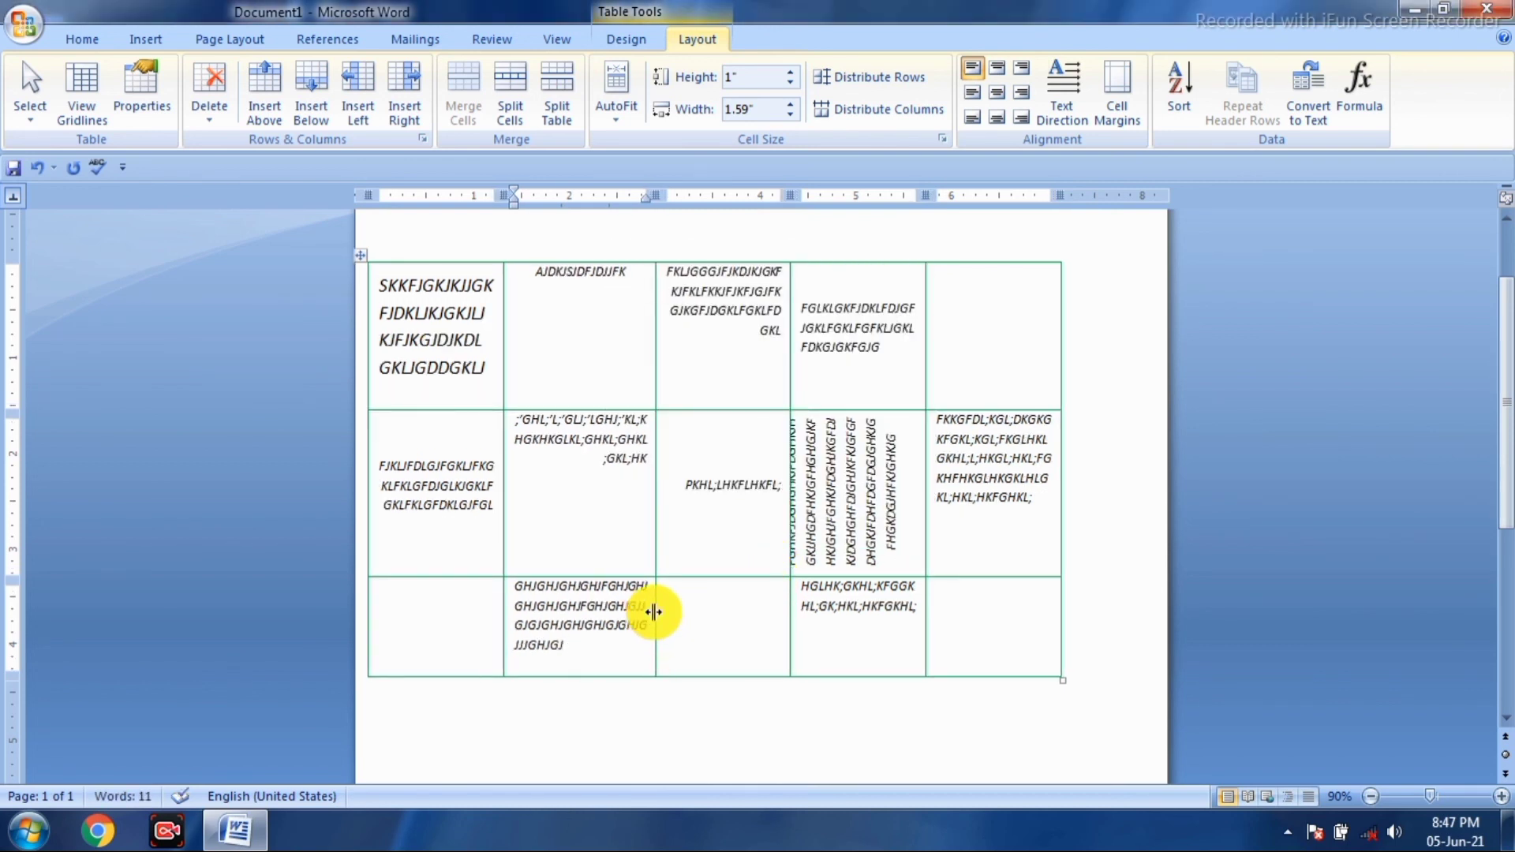
pyautogui.write('PFPOHHKLGKHFGL;KHKHL;FGKHL;KL')
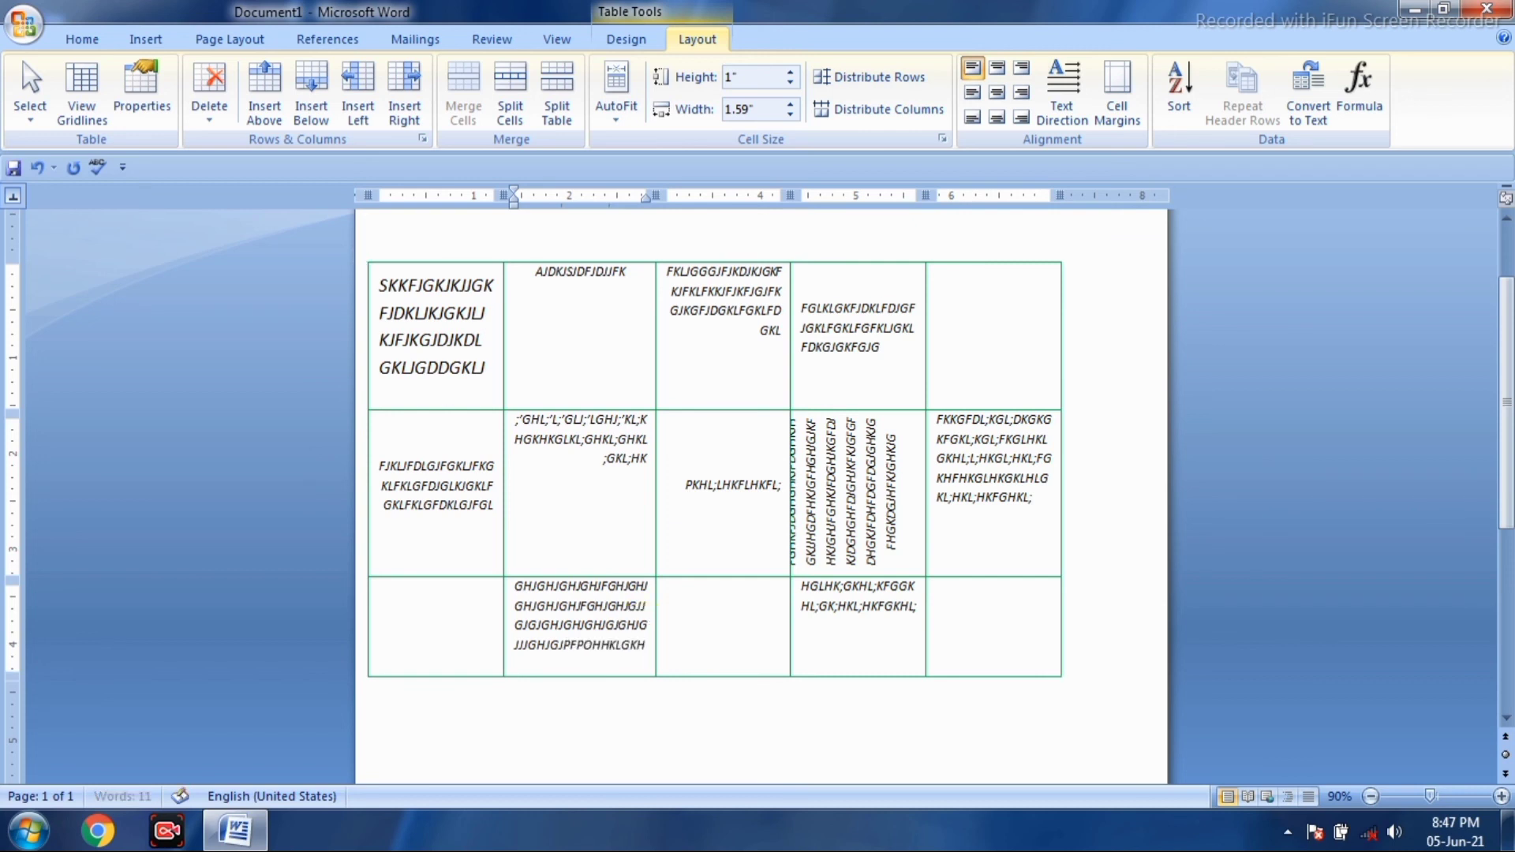
# - Finish the row 3 text, then raise default margins to 0.05" top, 0.04" bottom, 0.12" left, 0.13" right
pyautogui.write('LHL;KHL;FKL;K;HFG')
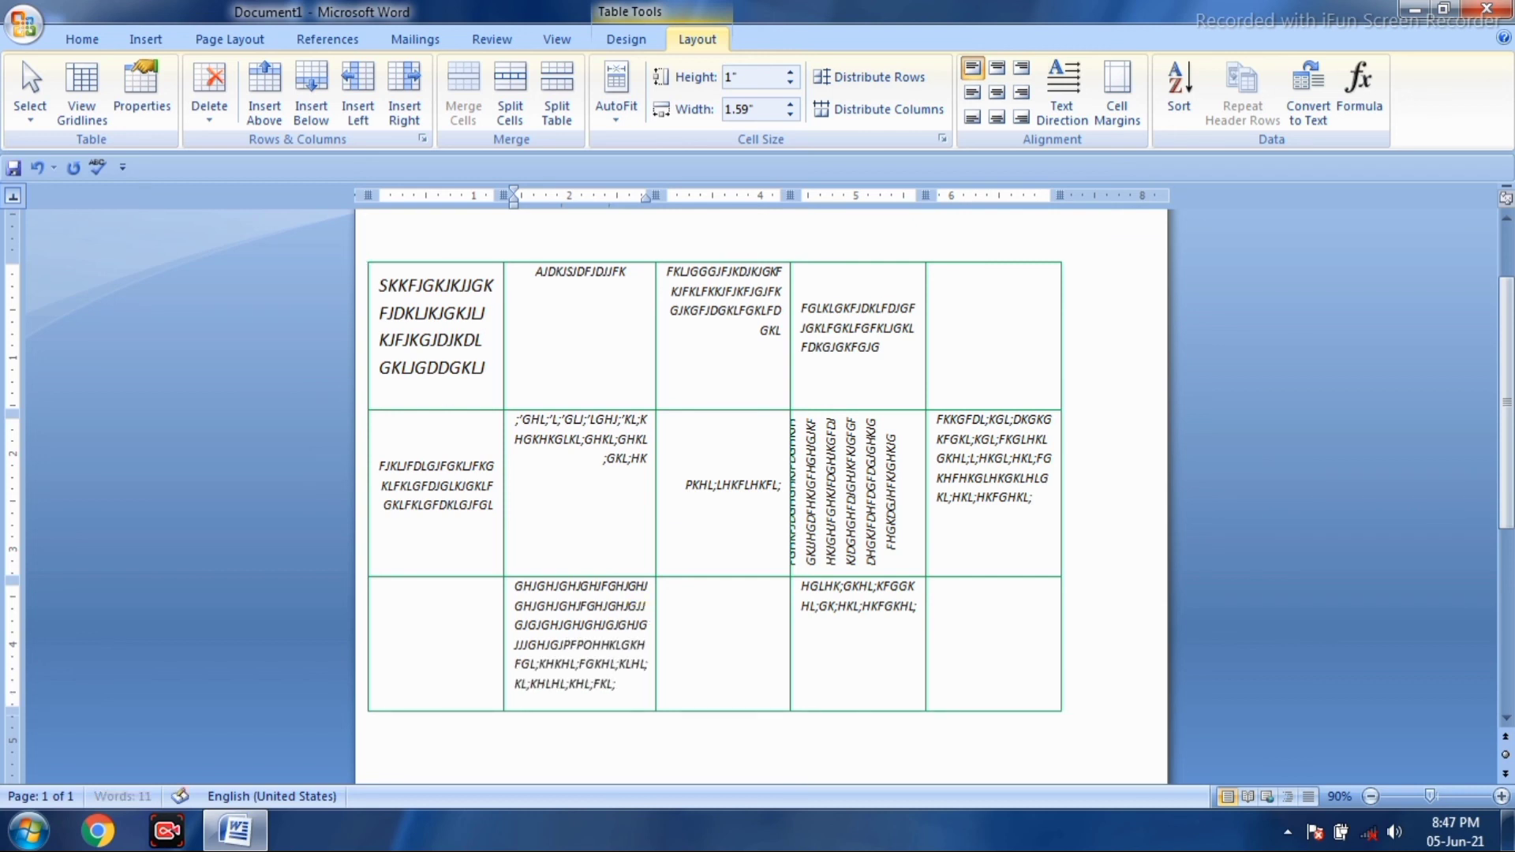
pyautogui.click(725, 608)
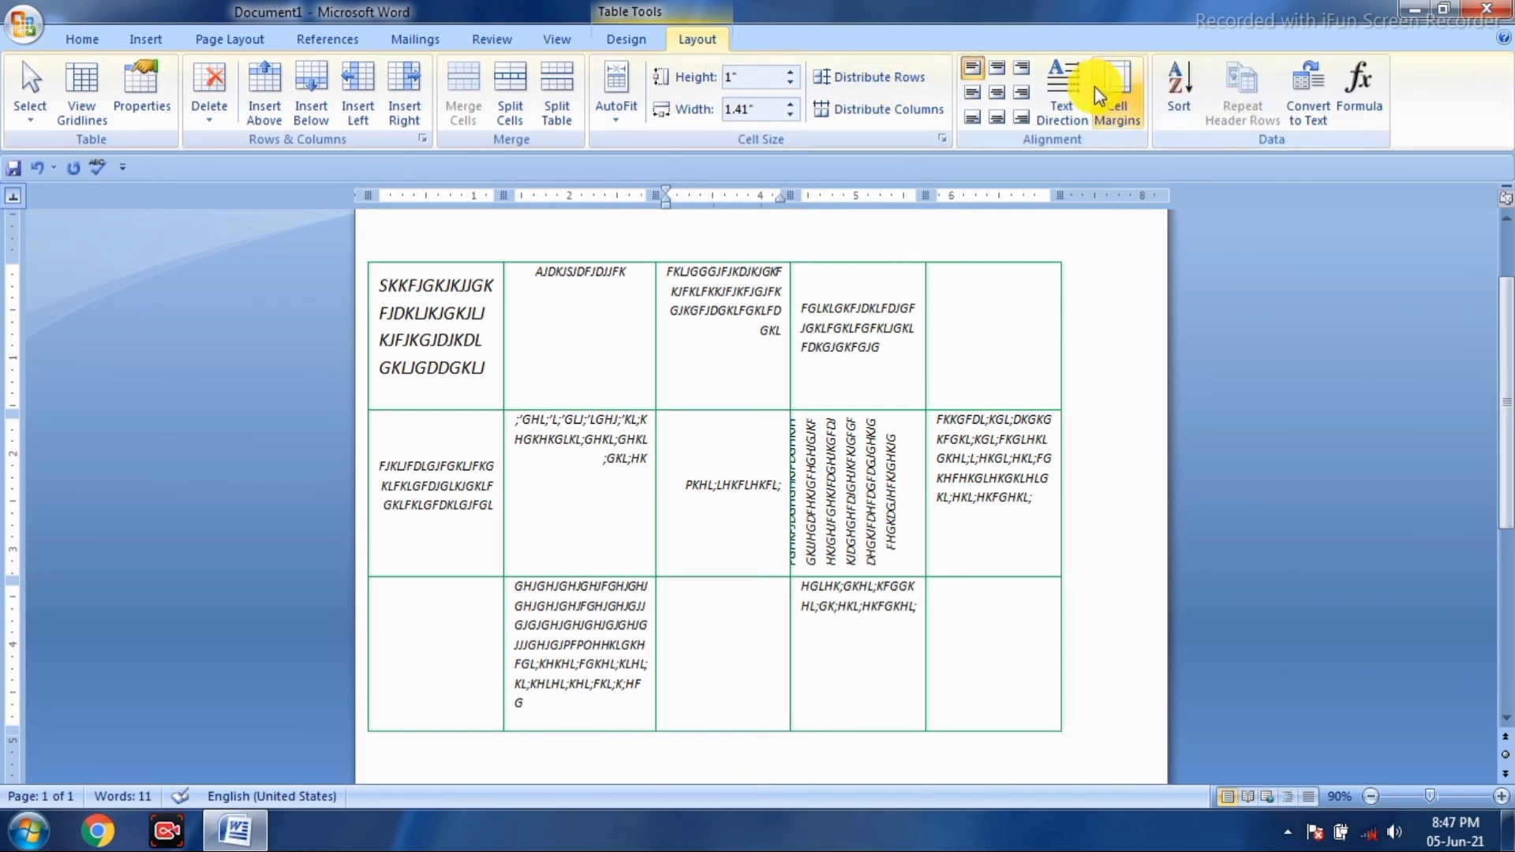
pyautogui.click(1116, 87)
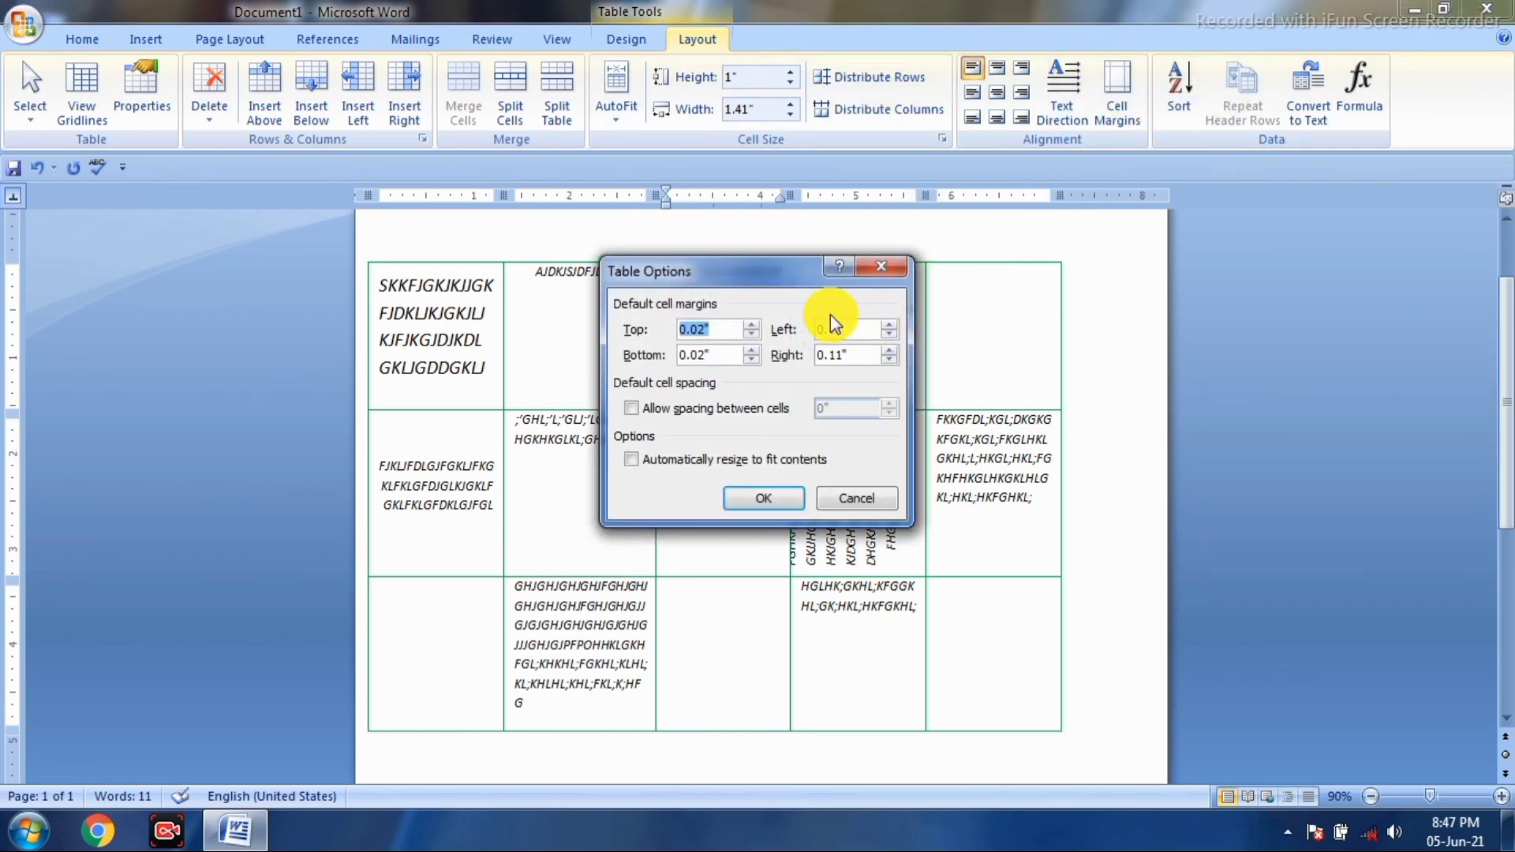
pyautogui.click(751, 324)
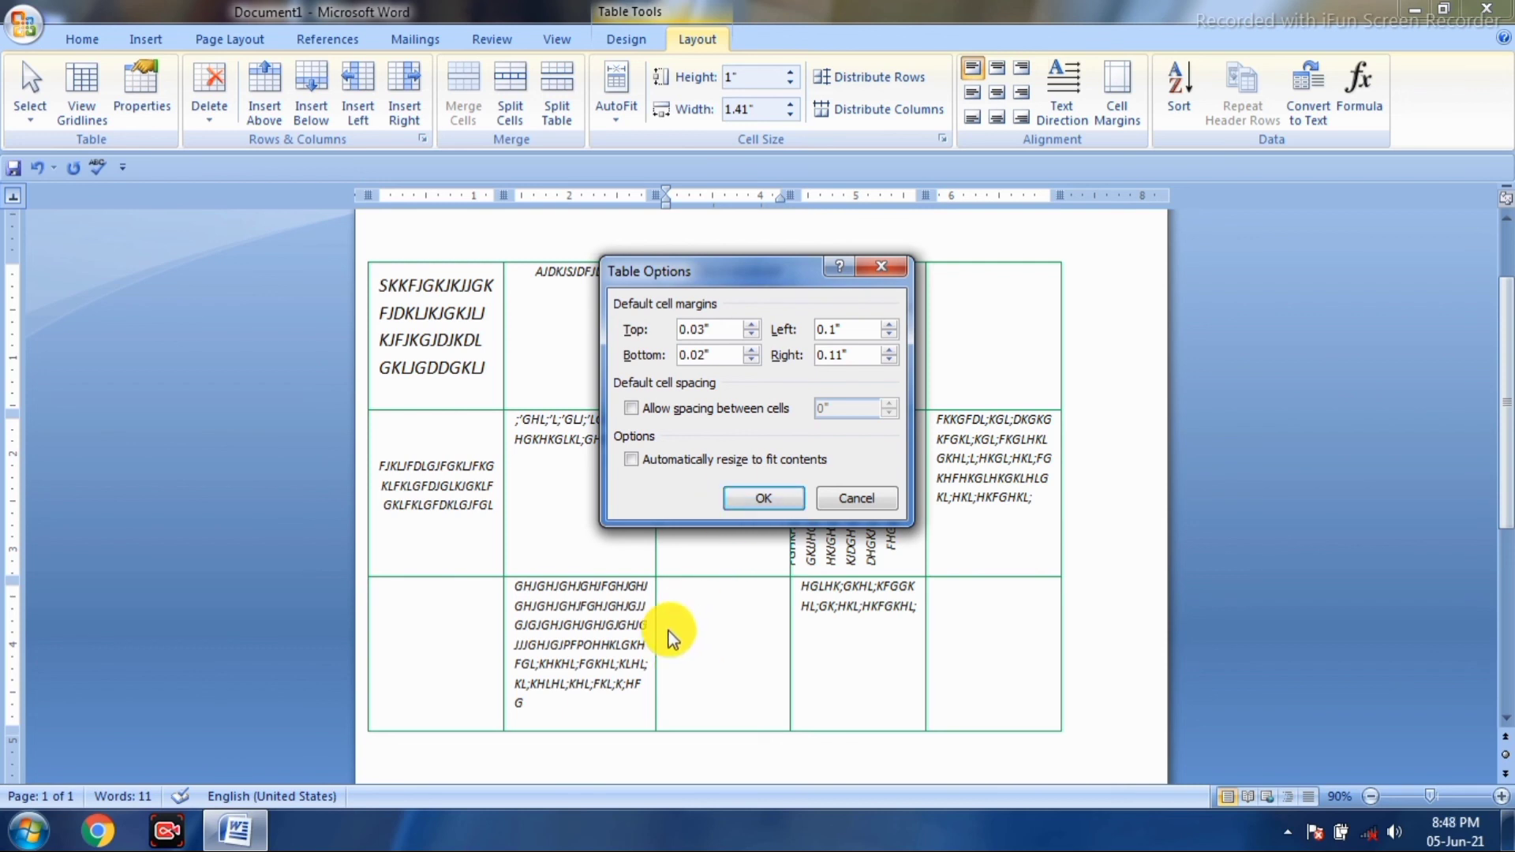
pyautogui.click(752, 325)
pyautogui.click(754, 350)
pyautogui.click(754, 350)
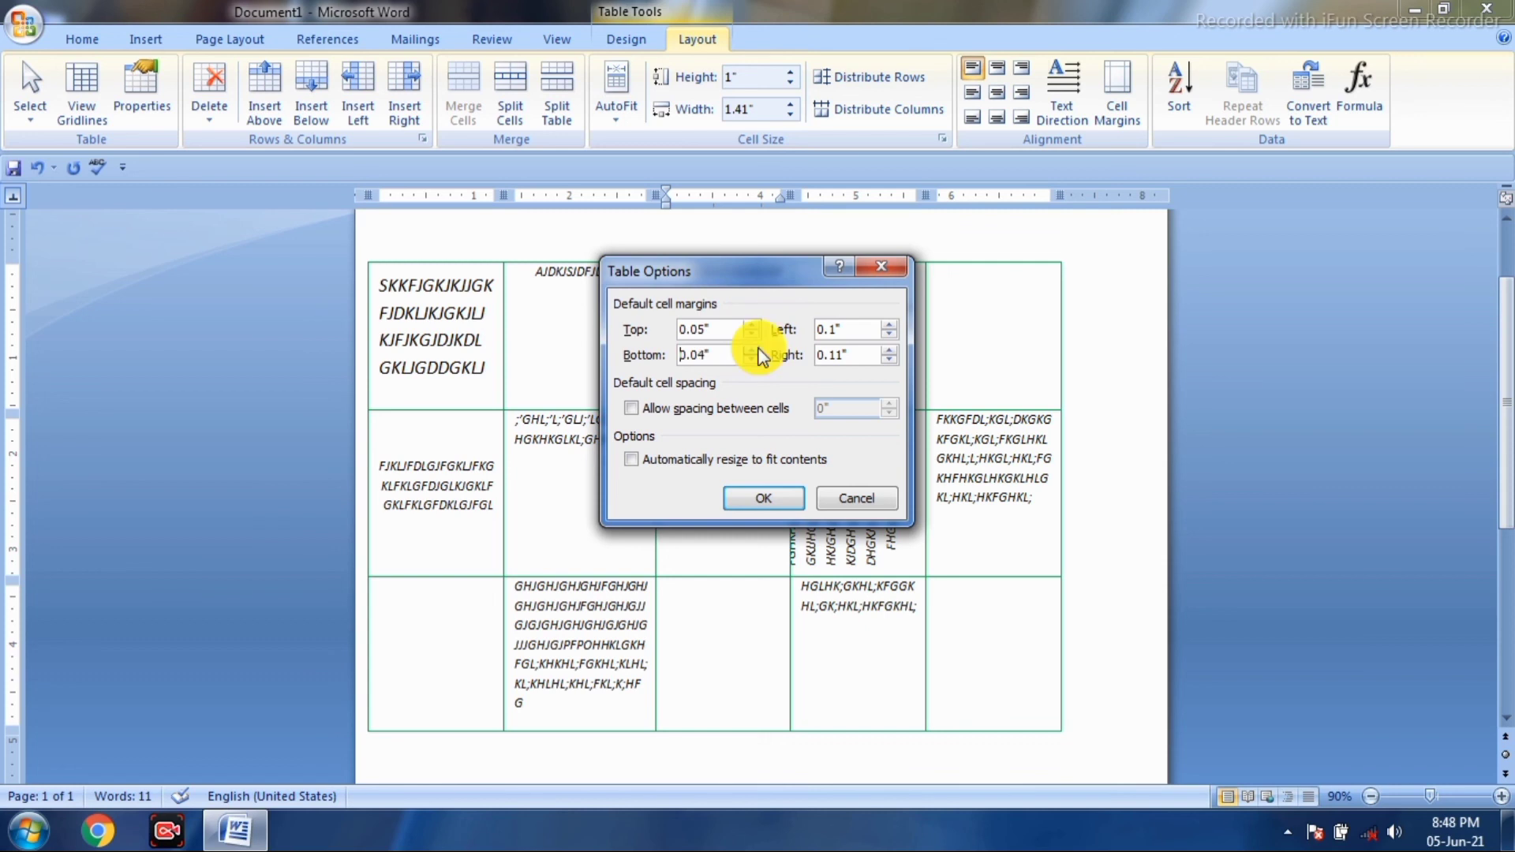
pyautogui.click(890, 325)
pyautogui.click(889, 324)
pyautogui.click(890, 350)
pyautogui.click(890, 351)
pyautogui.click(749, 500)
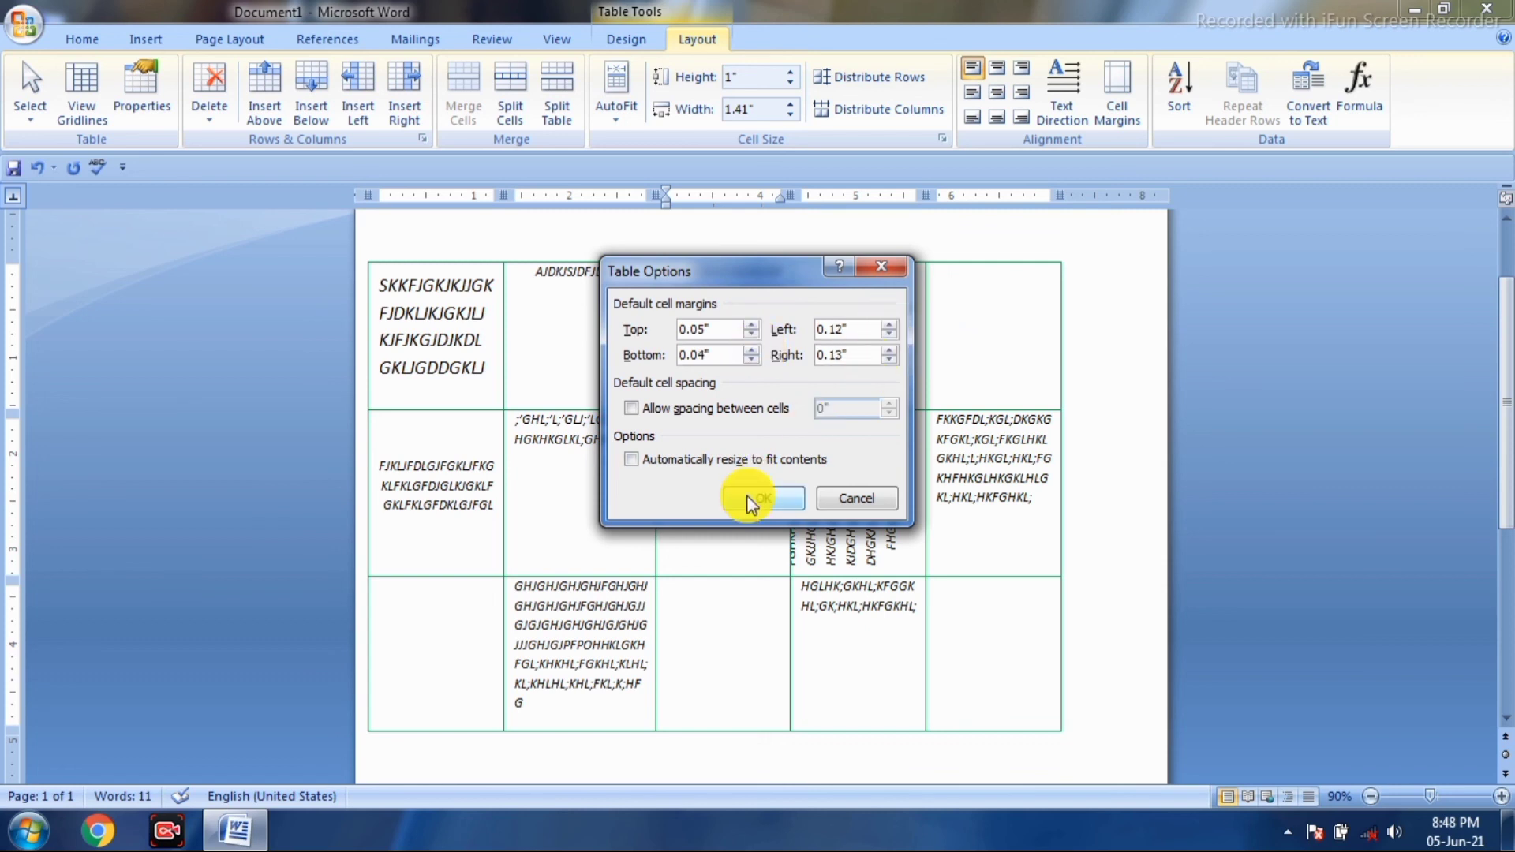